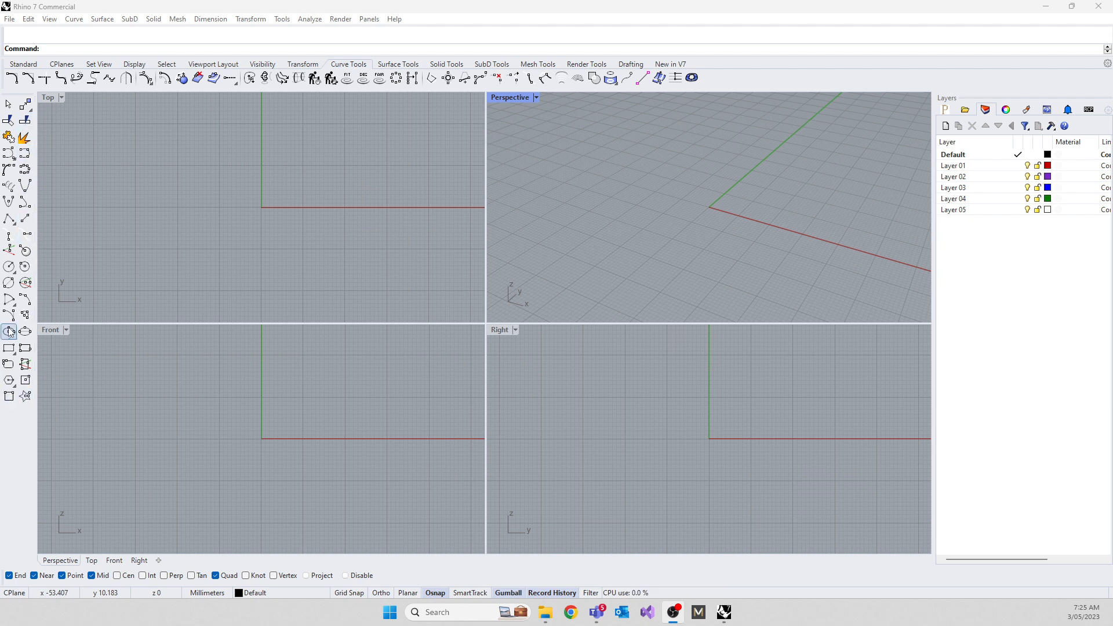
Step: Examine the variants of the Circle tool and the circle options among the curve creation commands
click(129, 20)
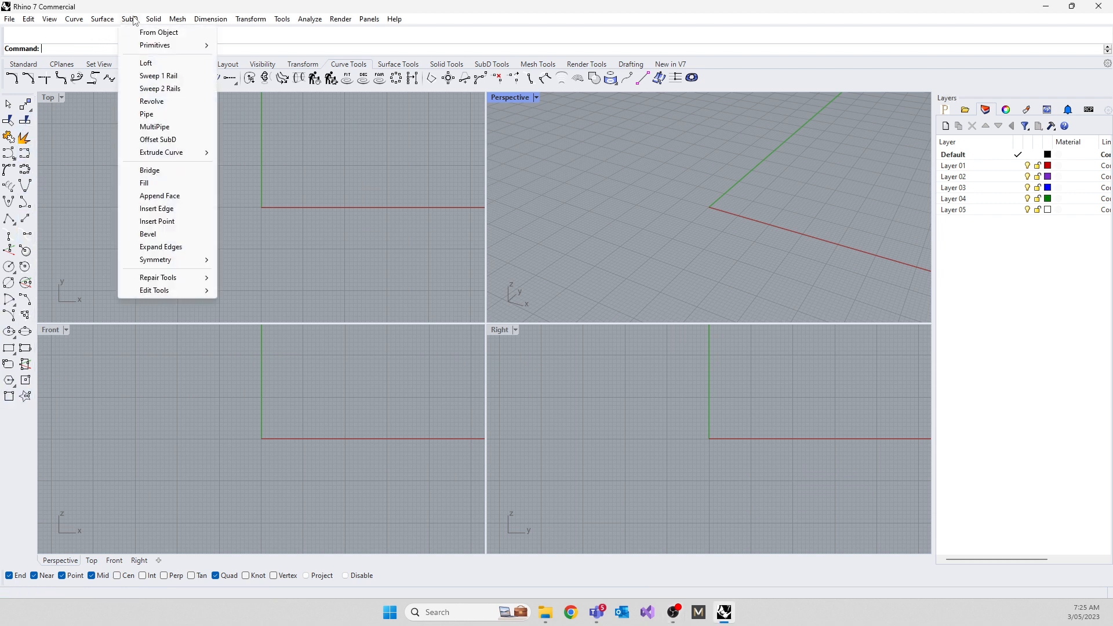
click(94, 192)
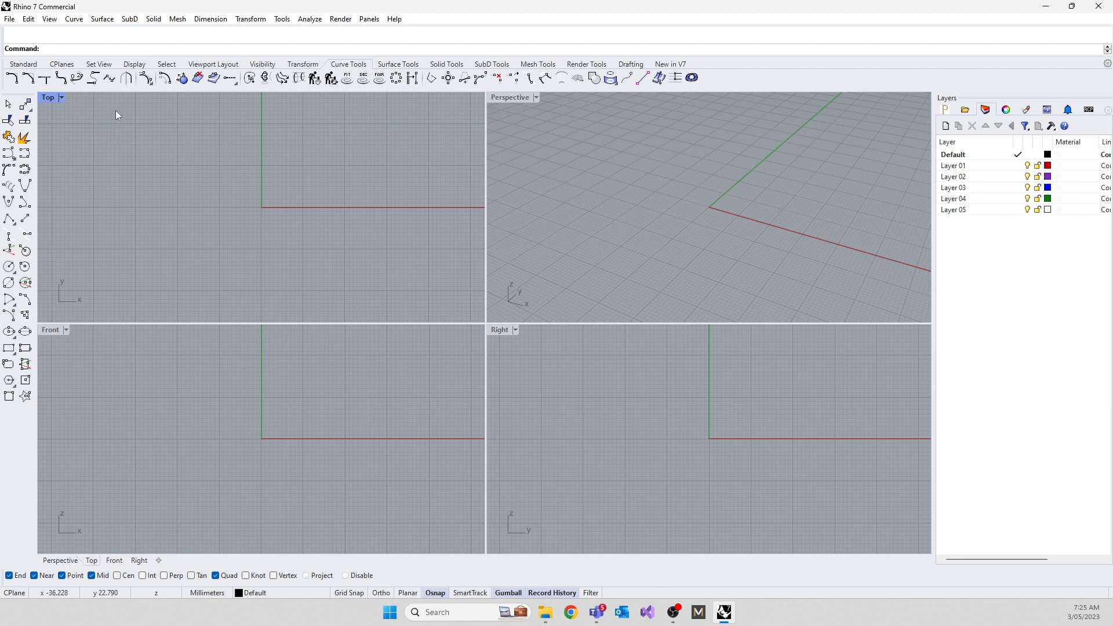
click(15, 273)
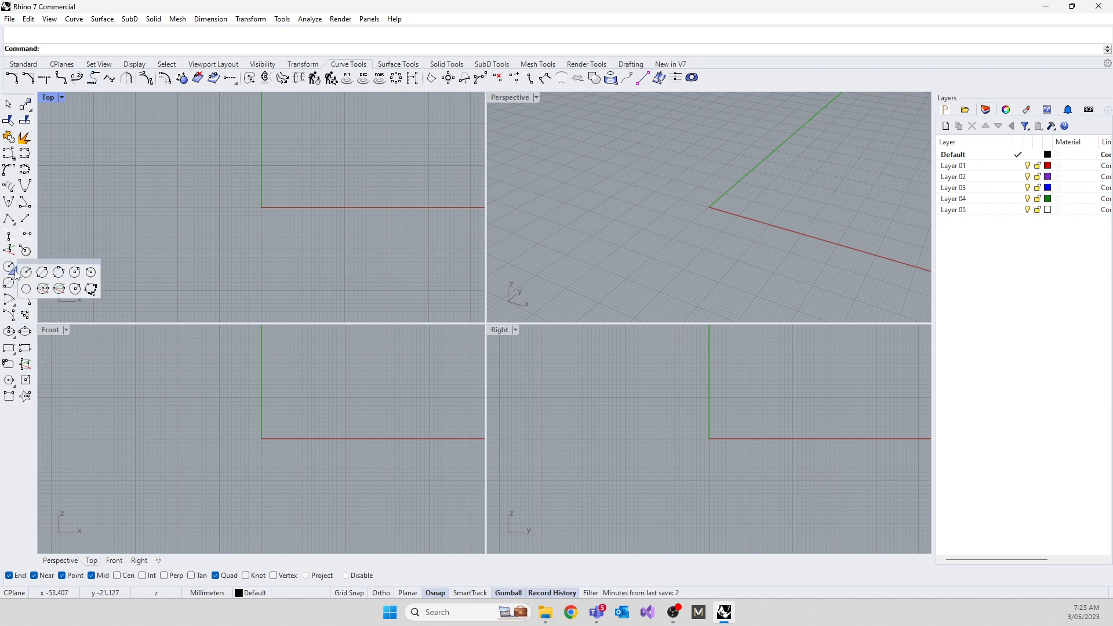
click(85, 224)
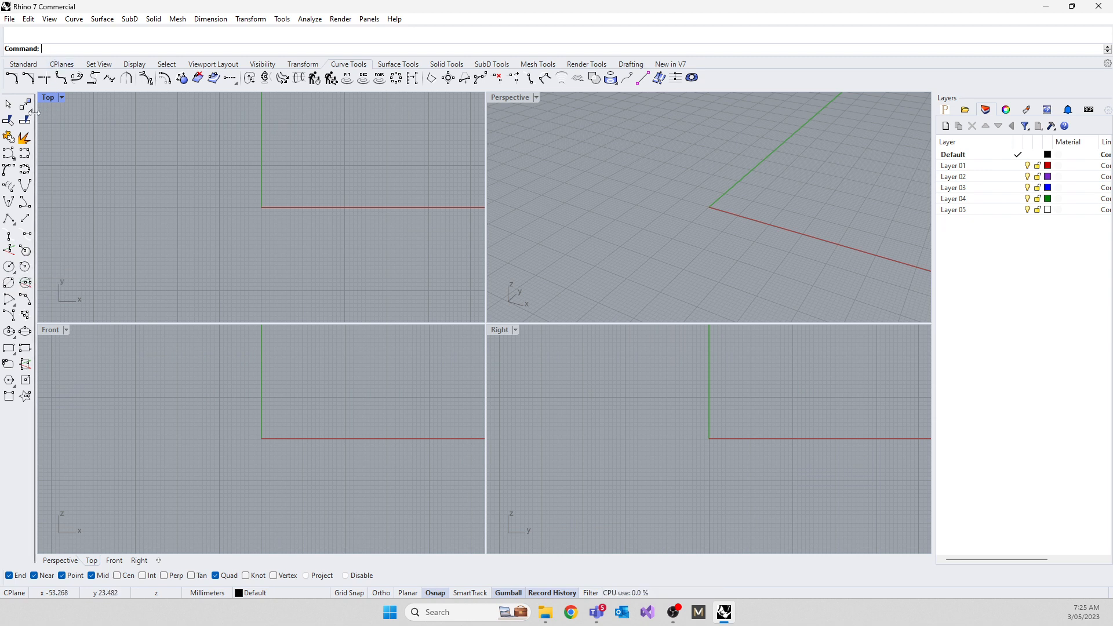
click(13, 271)
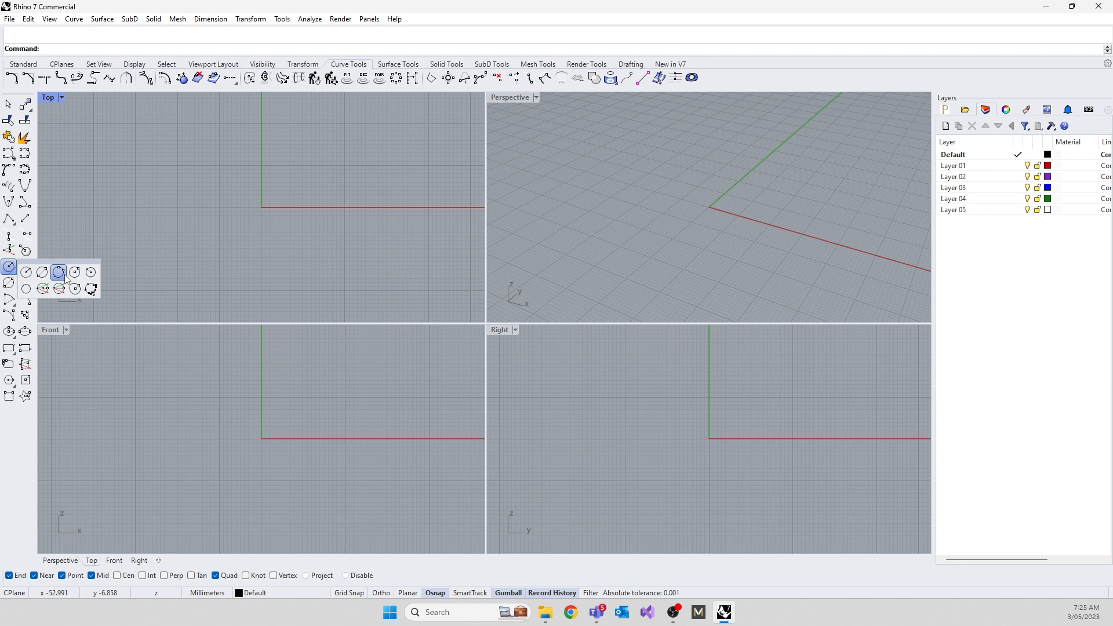
drag(64, 261, 210, 147)
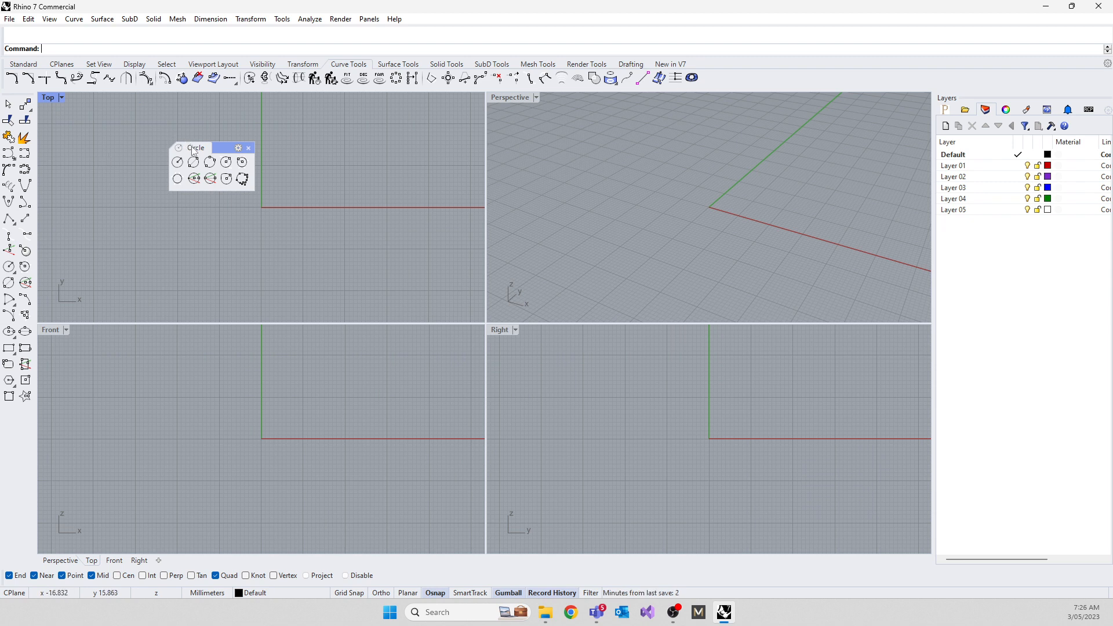
click(249, 148)
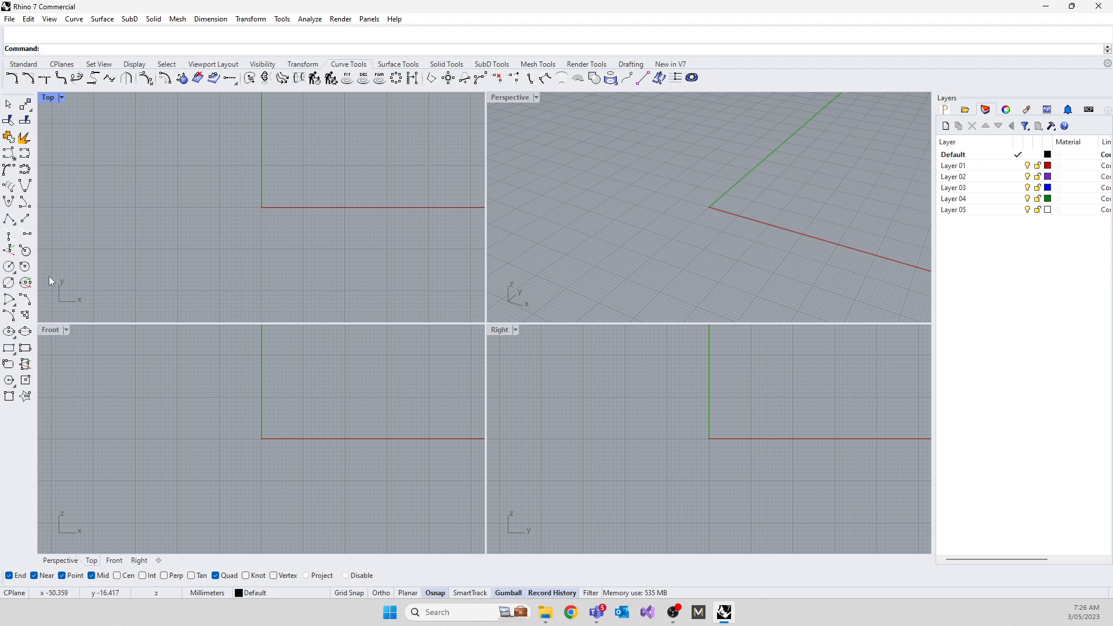
click(14, 271)
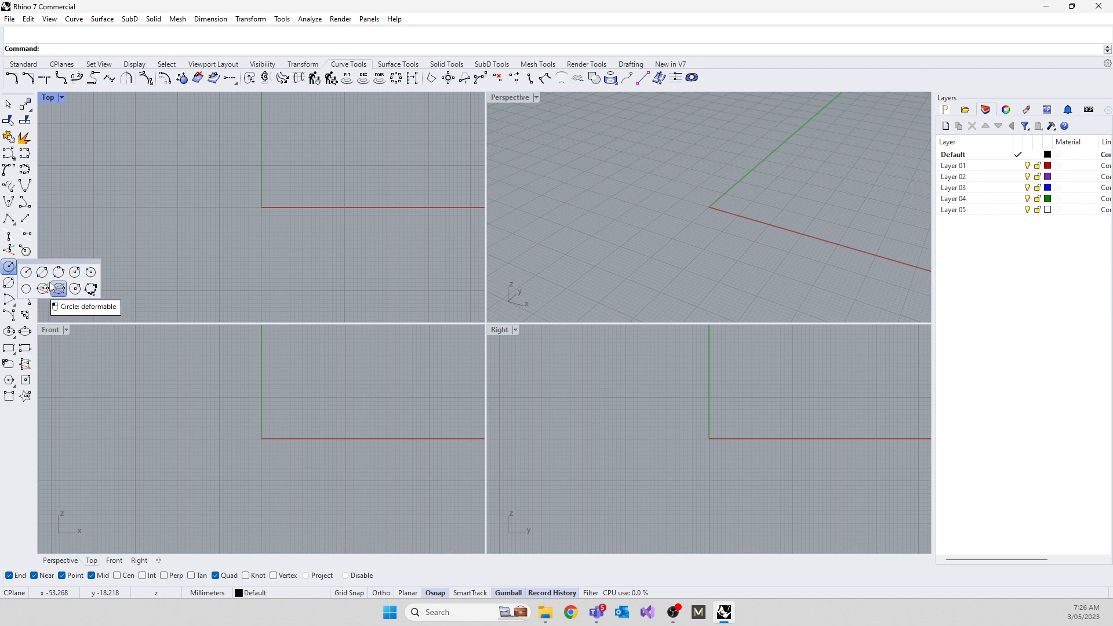
click(15, 274)
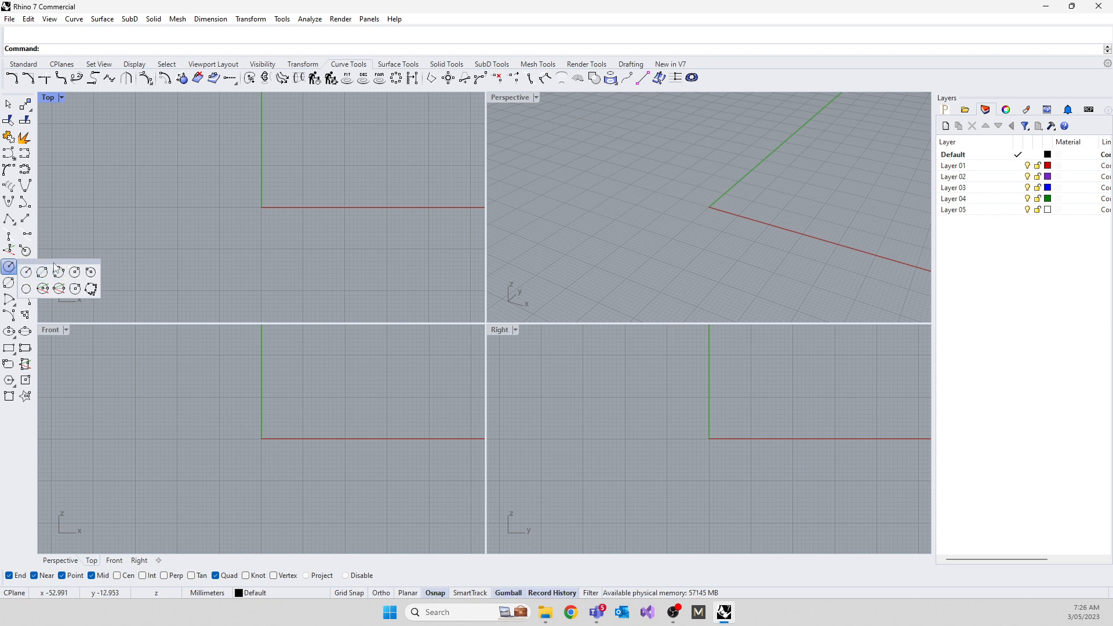
drag(54, 268, 218, 195)
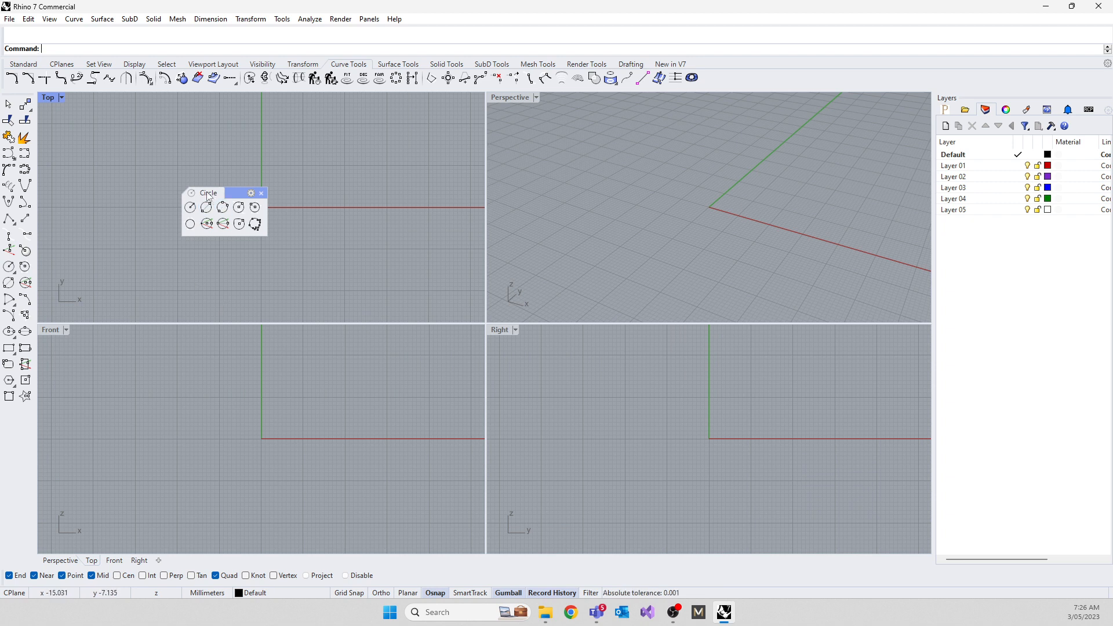
click(261, 193)
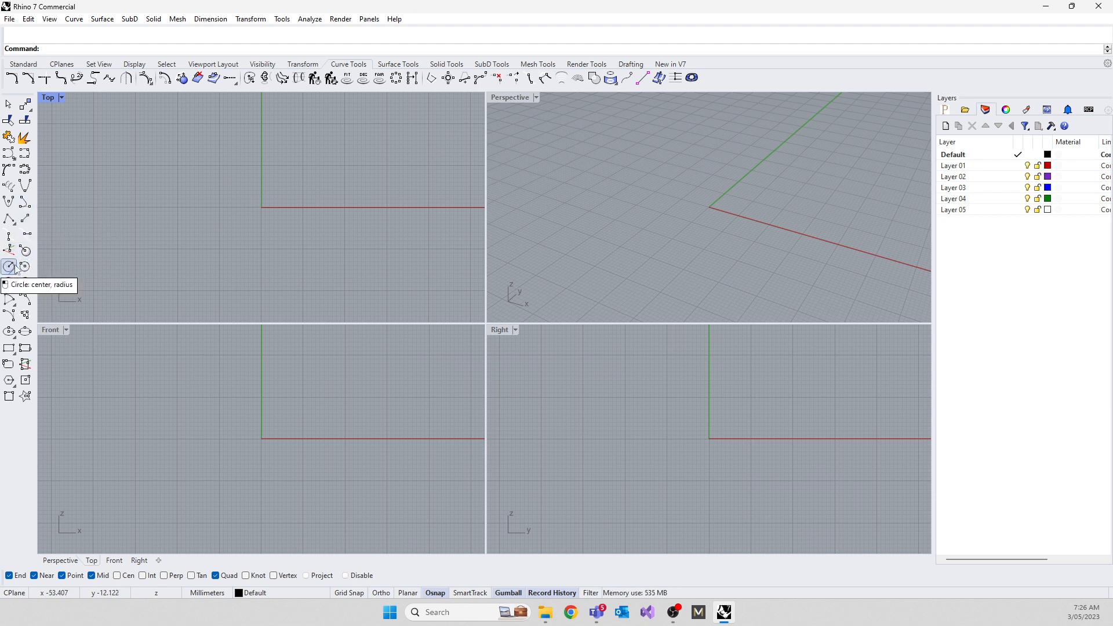
click(75, 21)
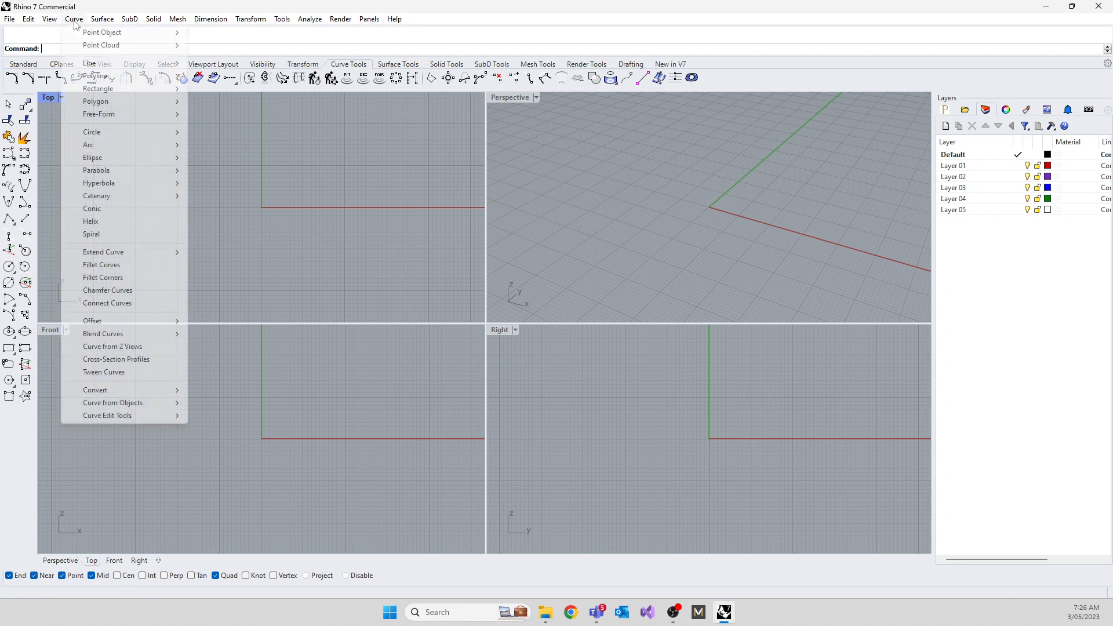
mouse_move(85, 134)
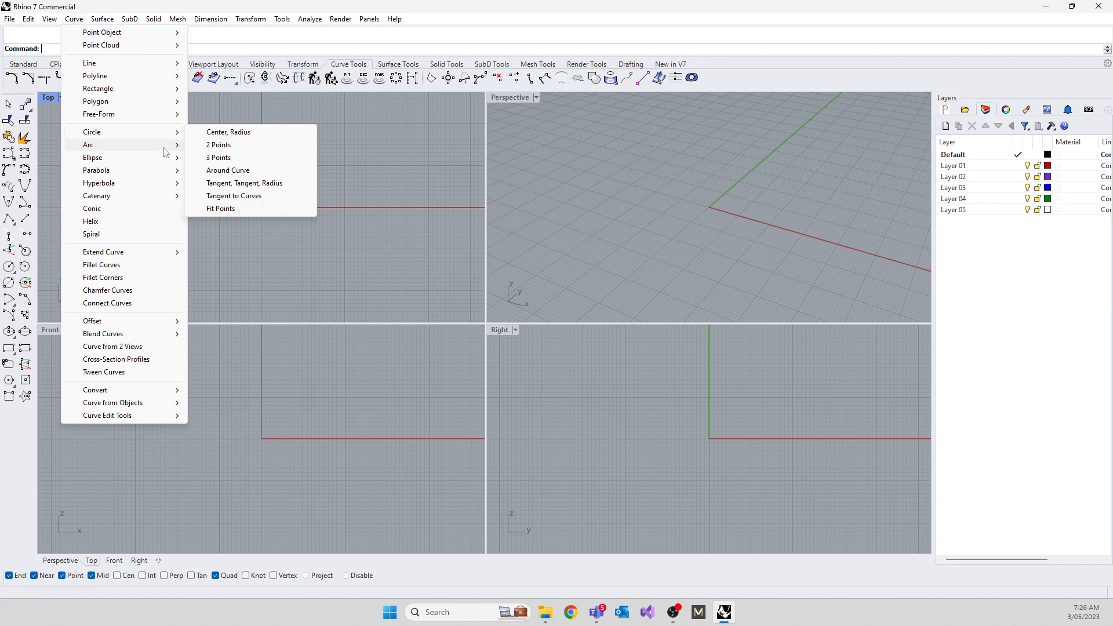
click(307, 137)
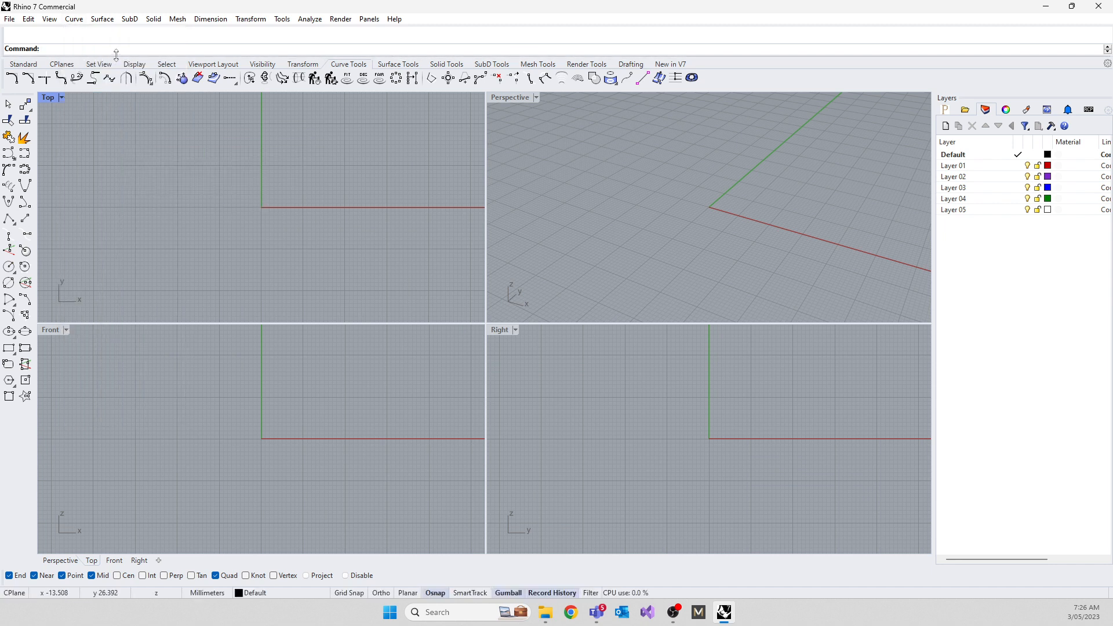
Step: Look up the Circle command by name without running it, and clear the entry
text(Circle)
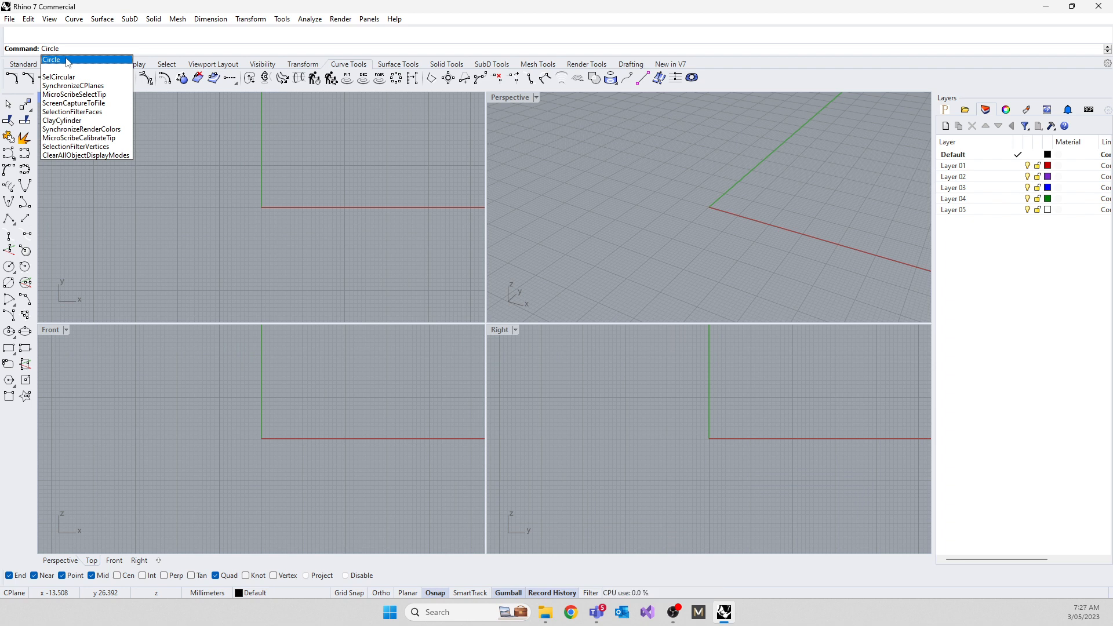
key(BackSpace)
key(BackSpace)
key(BackSpace)
key(BackSpace)
key(BackSpace)
key(BackSpace)
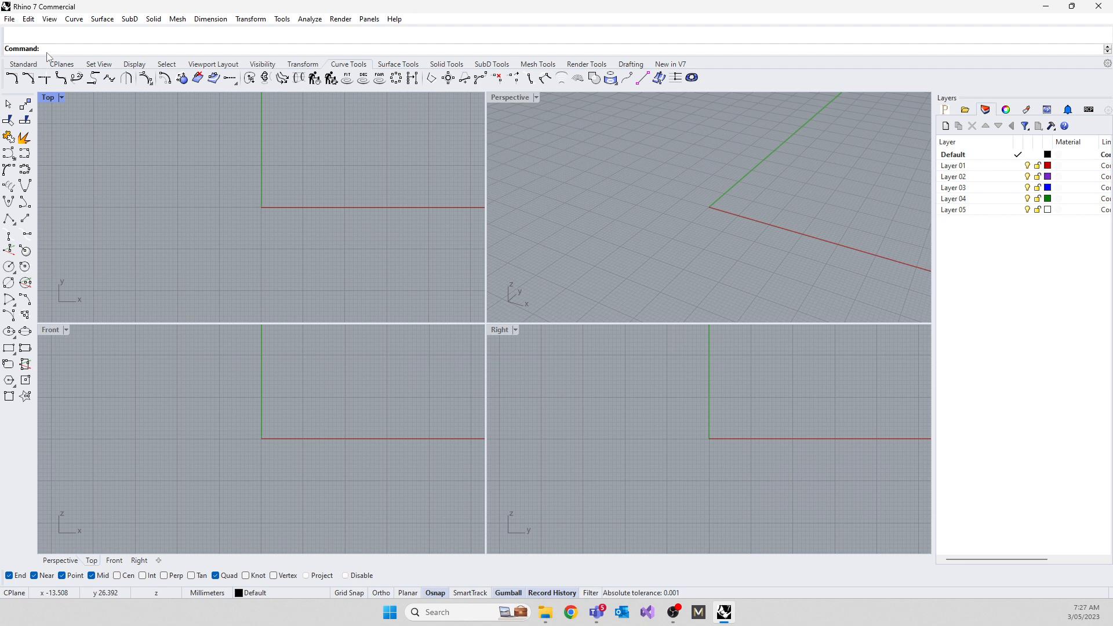
Step: Look up the command suggestions for Para, Sq and Rectangle without running any, clearing each entry
text(Para)
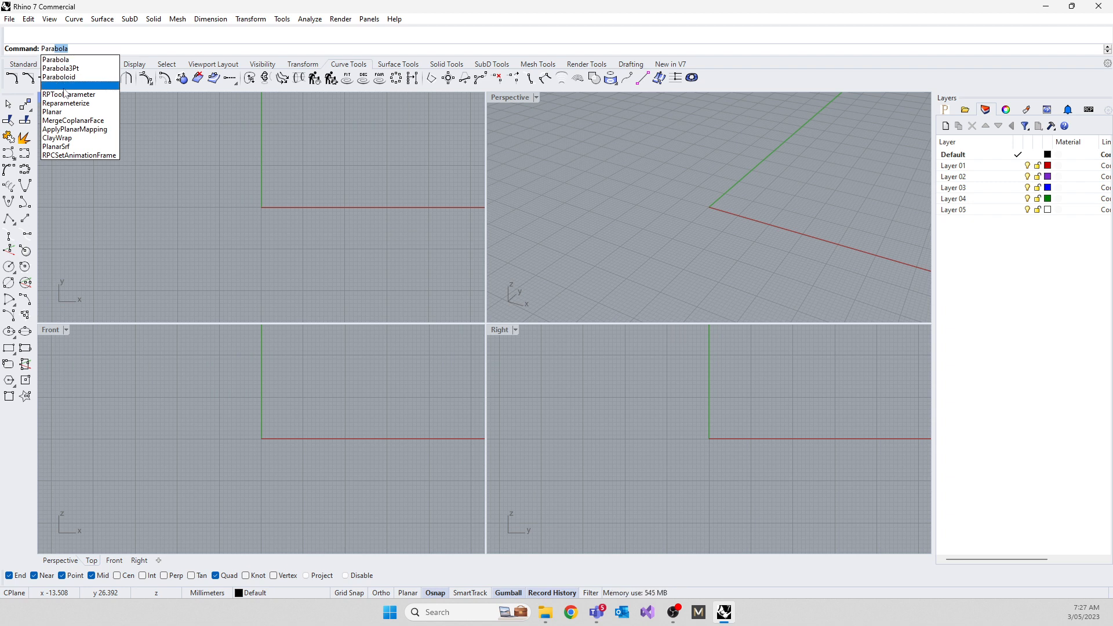
key(BackSpace)
key(BackSpace)
key(BackSpace)
key(BackSpace)
text(S)
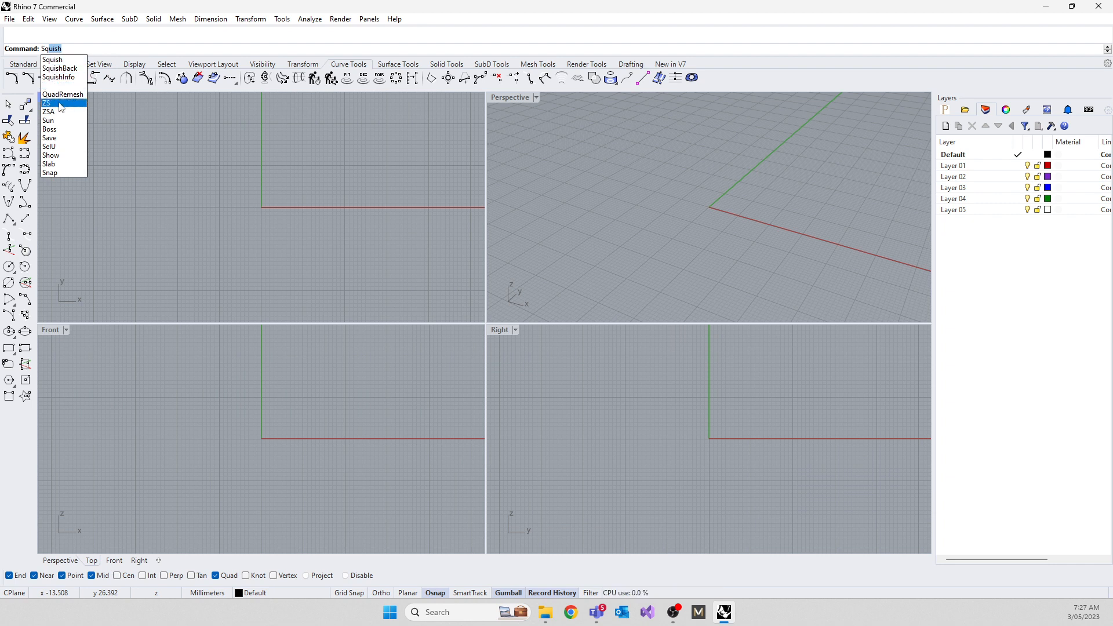
key(BackSpace)
text(Rectangle)
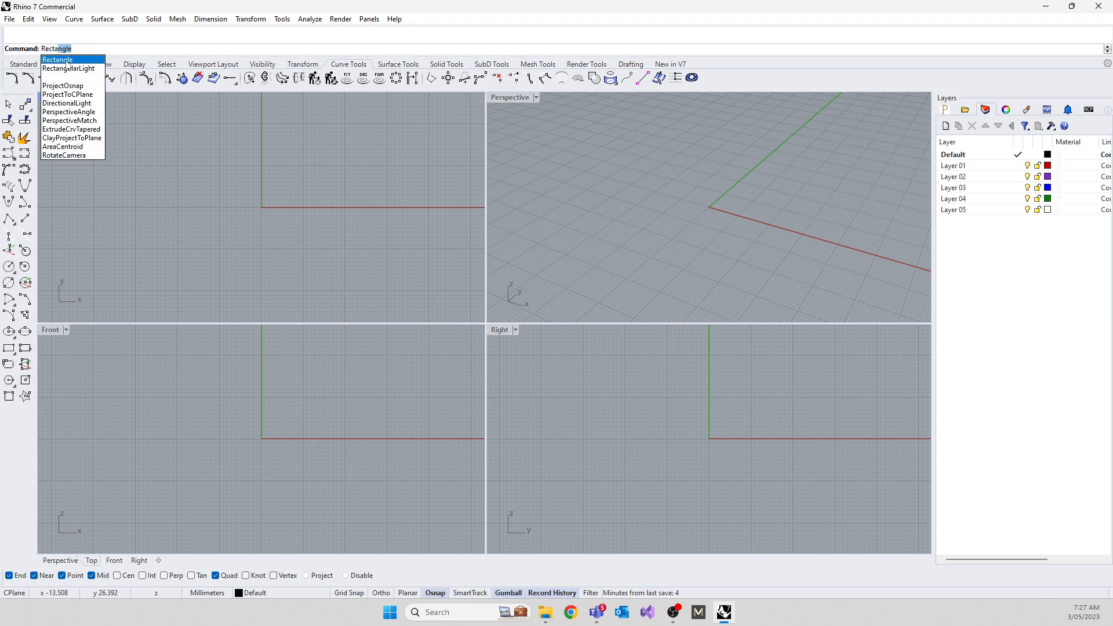
click(12, 355)
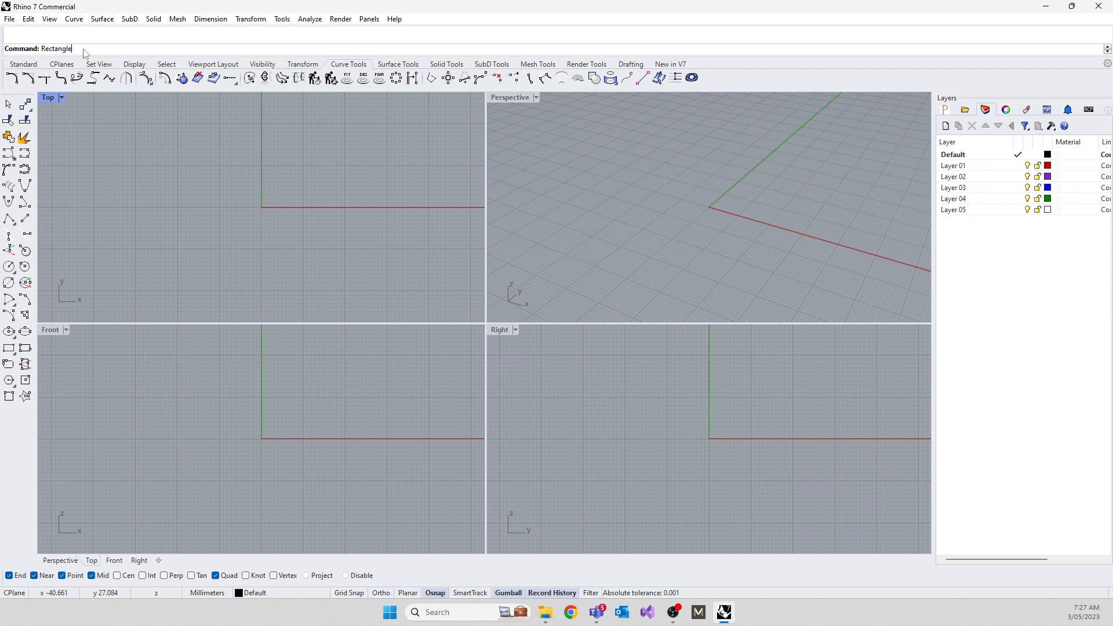
key(Escape)
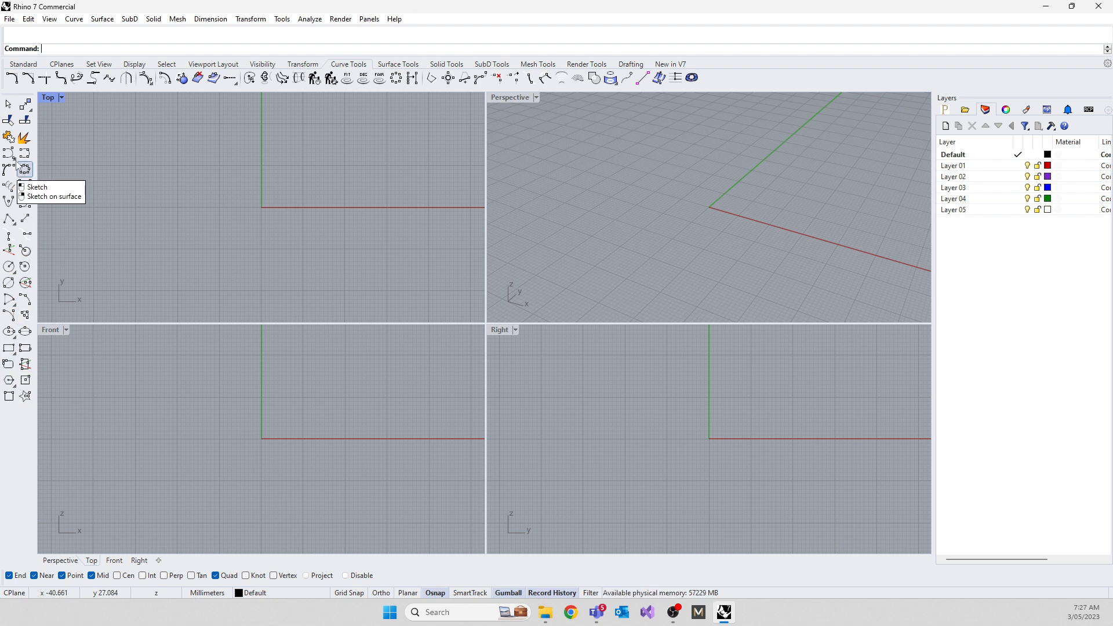
Step: Examine the curve commands and the Set View, SubD, Mesh, Render, Standard, CPlanes and Display tool sets
click(78, 21)
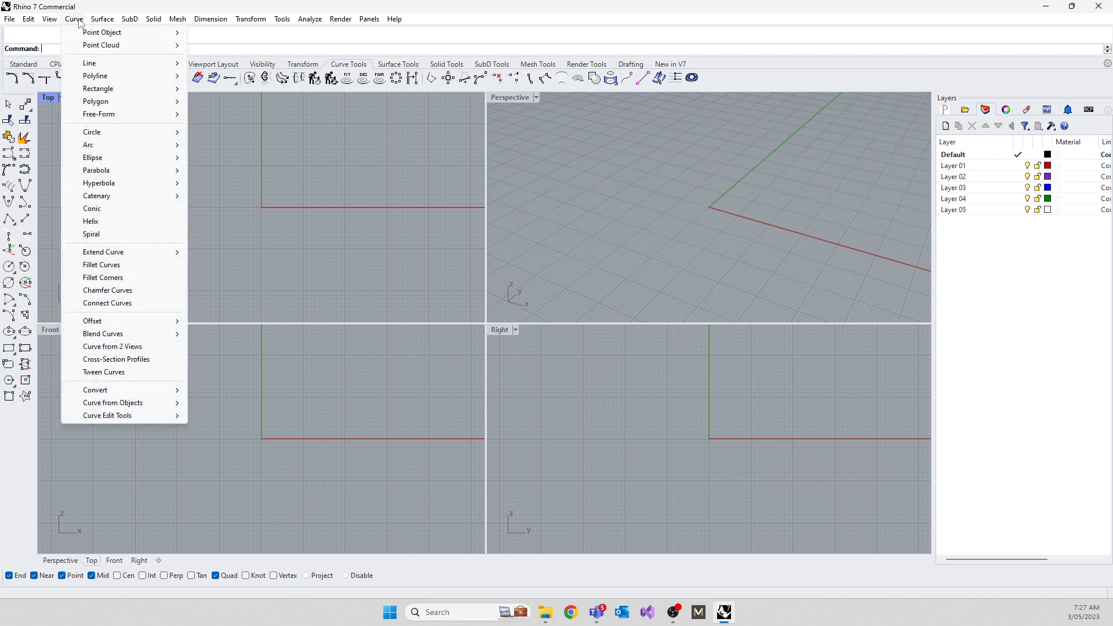
click(364, 47)
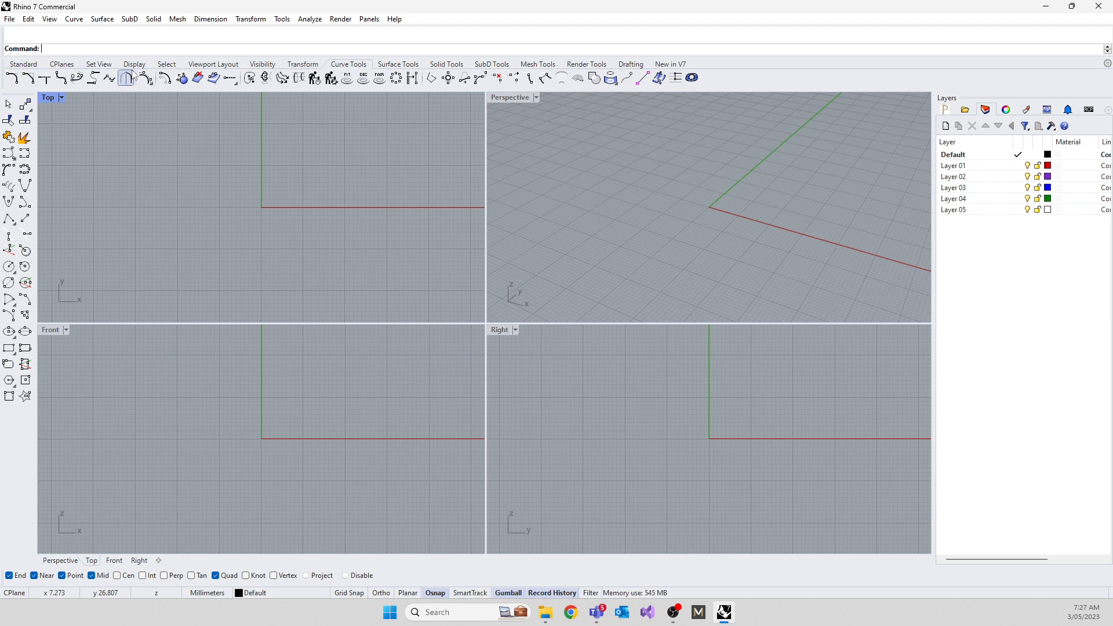
click(99, 66)
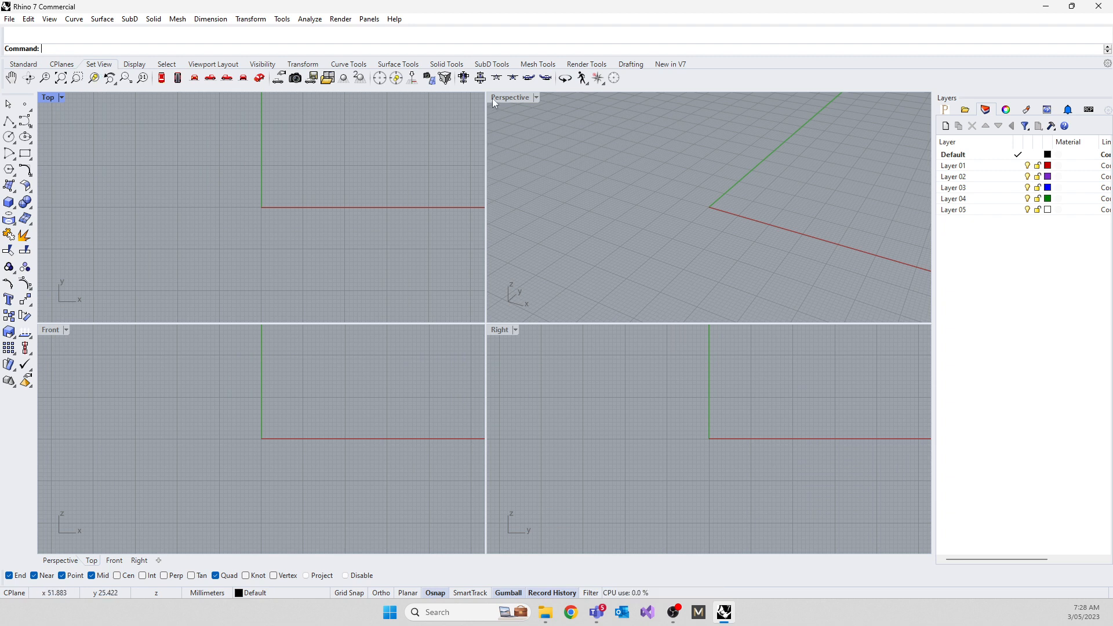
click(491, 65)
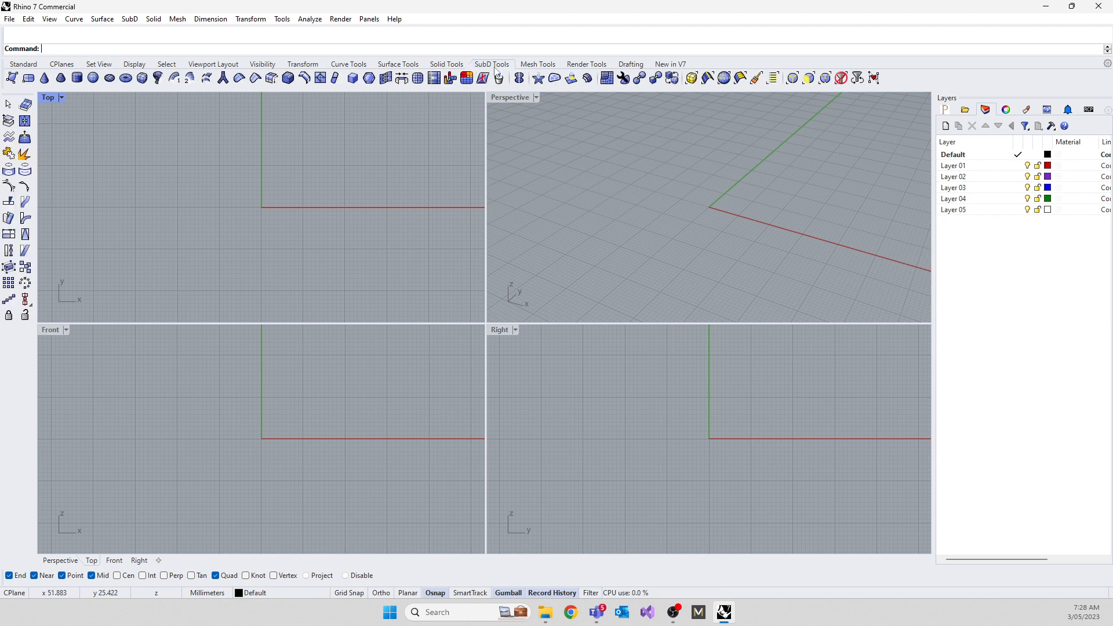
click(533, 65)
click(587, 64)
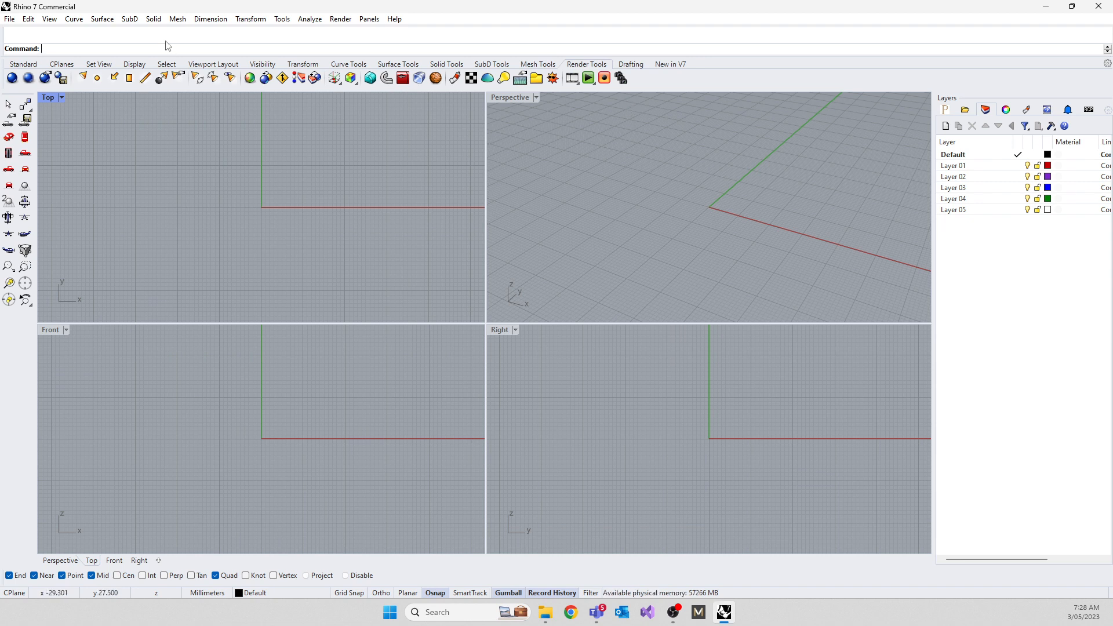
click(26, 65)
click(62, 65)
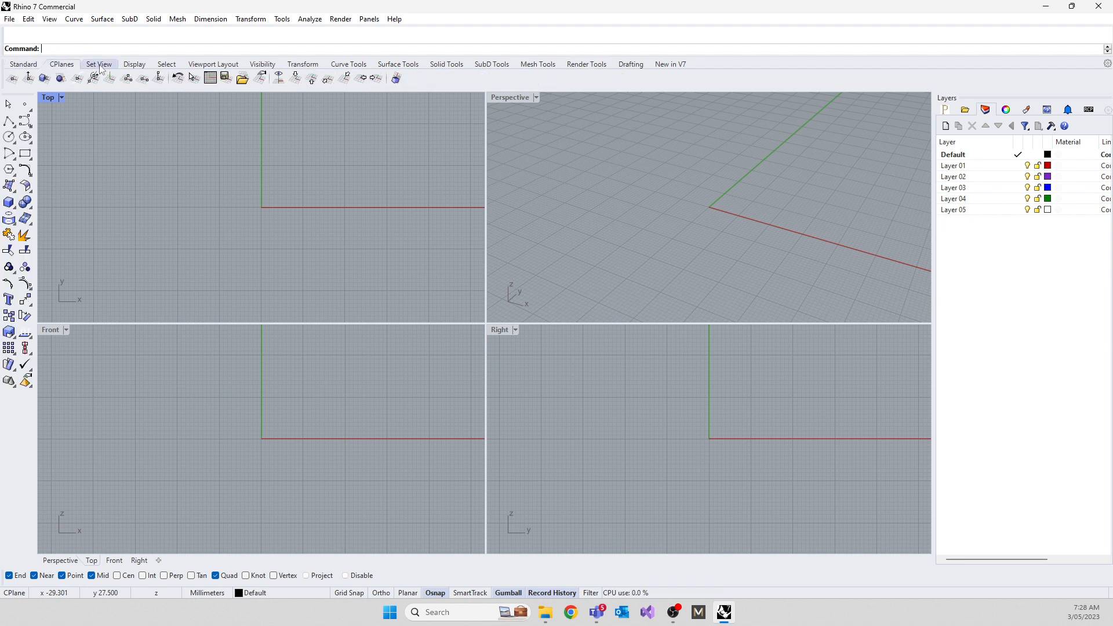
click(99, 65)
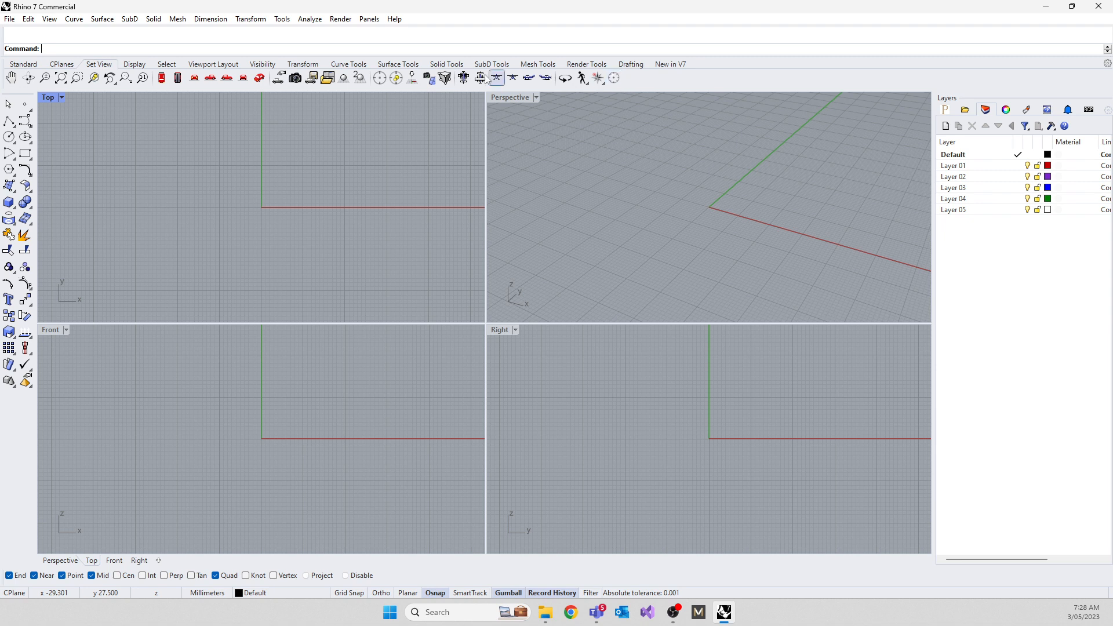
click(135, 65)
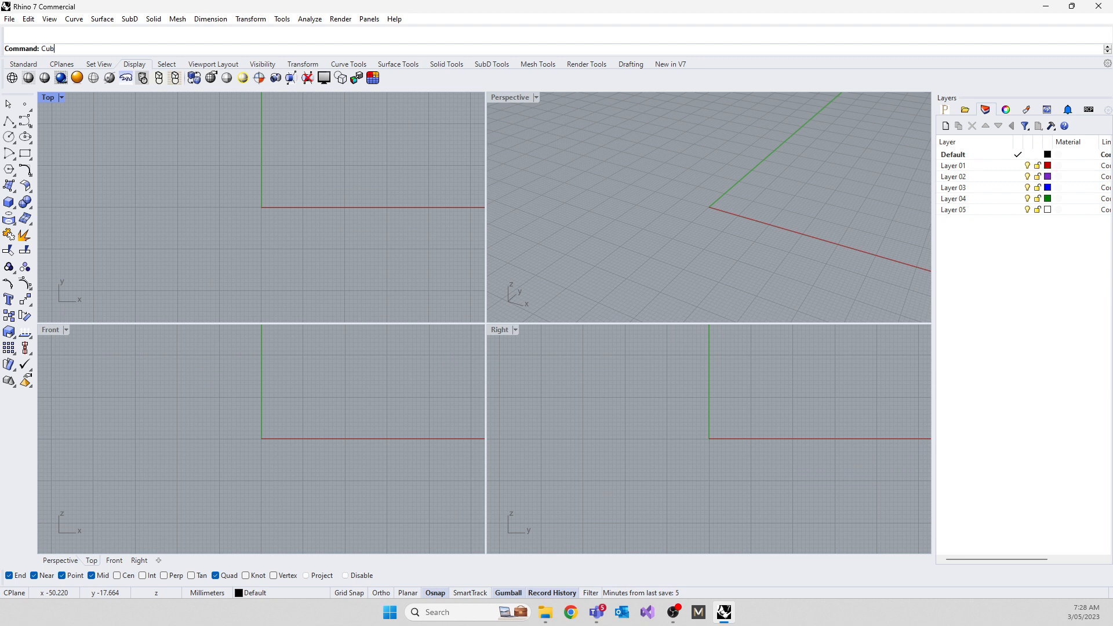
text(e)
key(BackSpace)
key(BackSpace)
key(BackSpace)
key(BackSpace)
Step: Create a solid box from the origin (0) with a base of about 14.6 by 15.3 mm, setting its height in the Front view
text(Box)
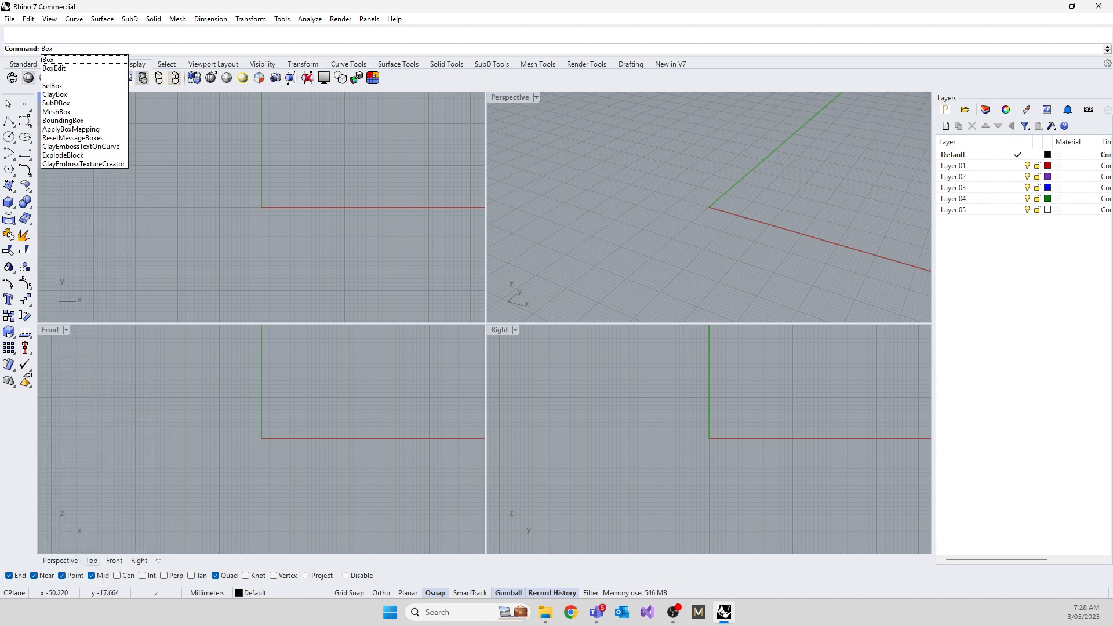
click(70, 60)
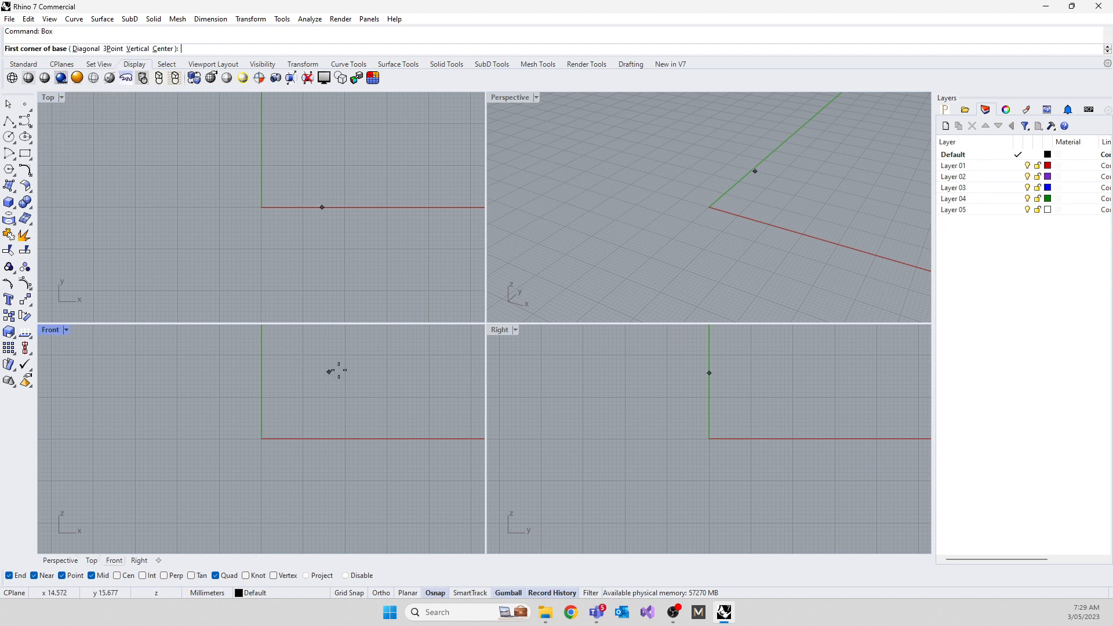
text(0)
key(Return)
click(200, 143)
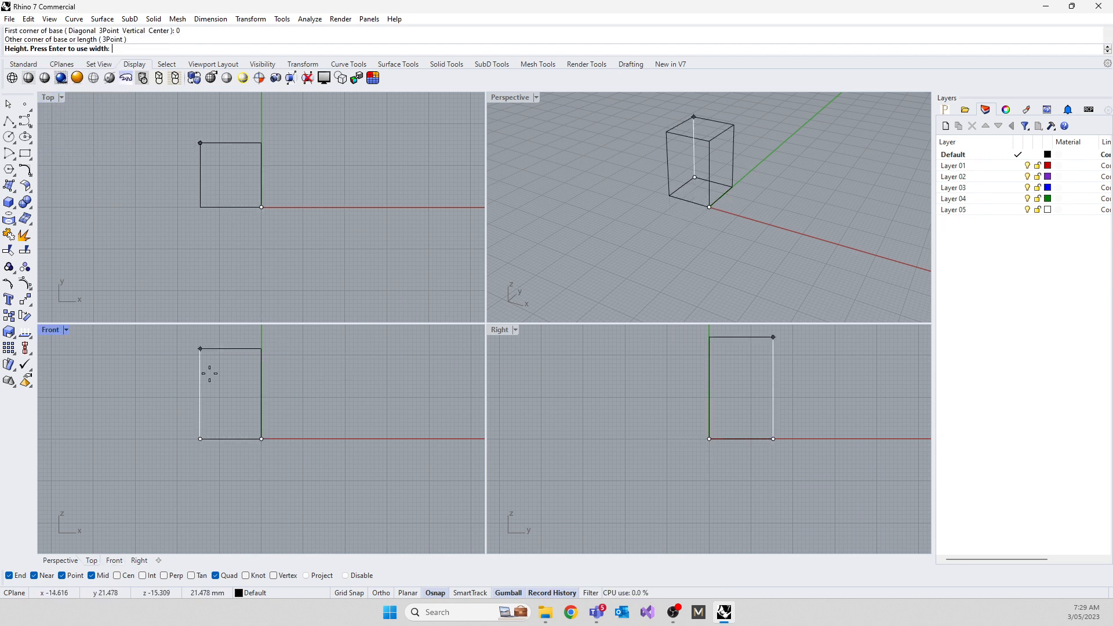
click(207, 386)
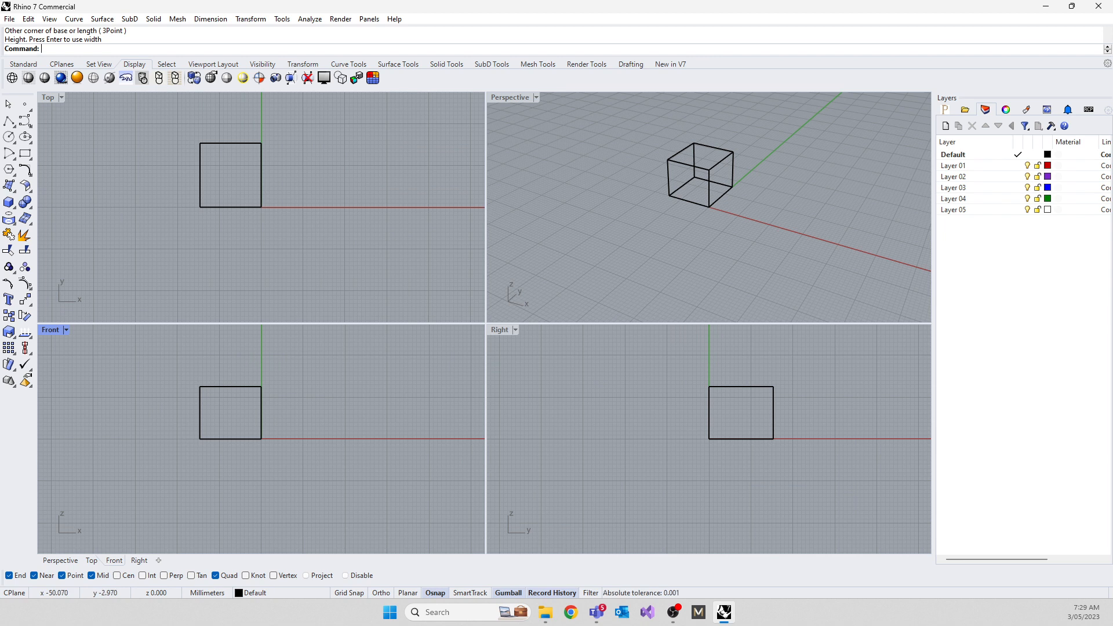
Step: Add the text object "front" as 6 mm high Arial surfaces, placed on the box's front face in the Front view
click(154, 19)
click(174, 210)
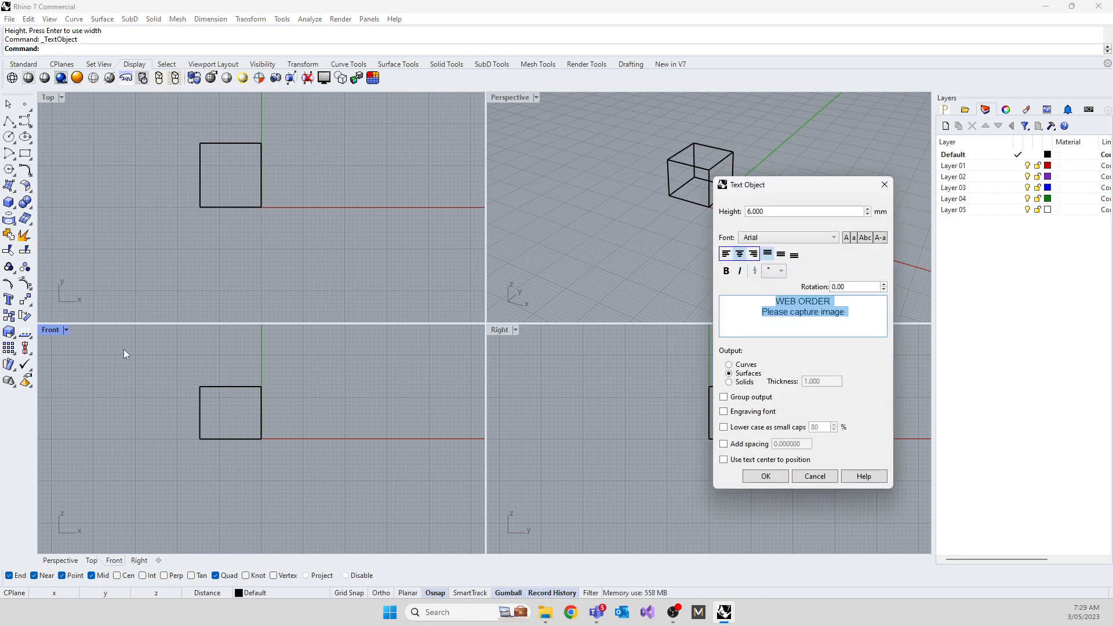
text(front)
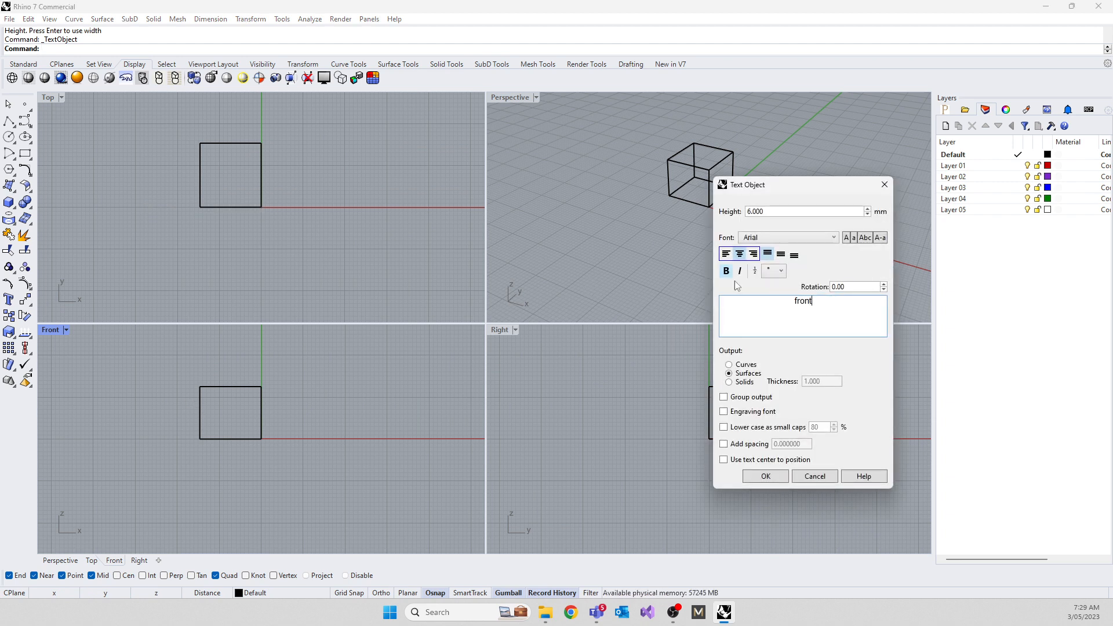
click(774, 479)
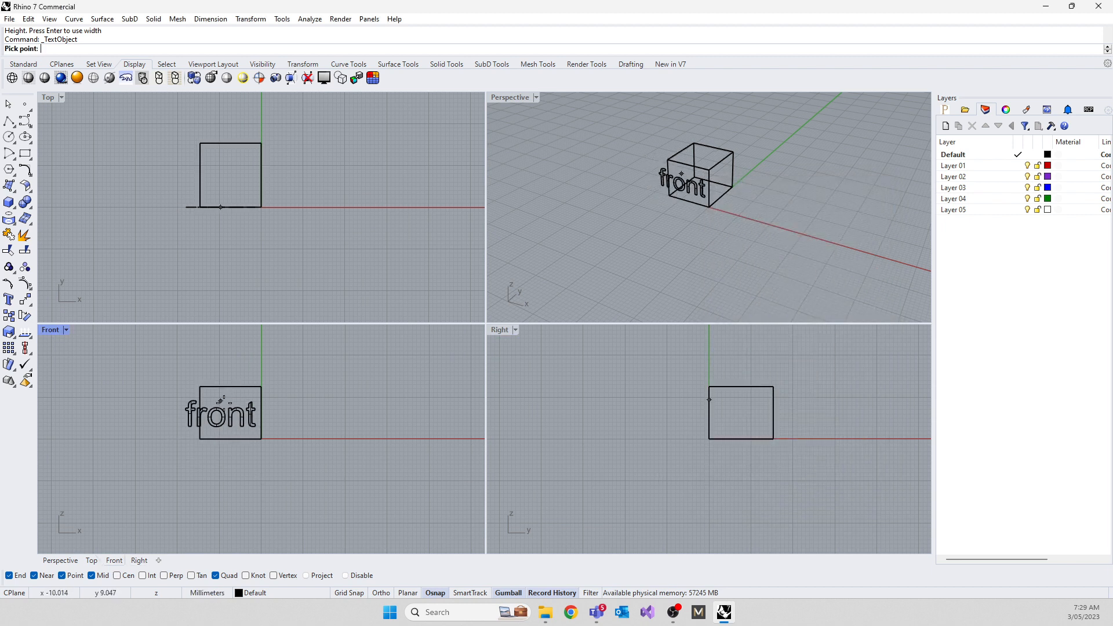
scroll(224, 403, up, 6)
click(234, 395)
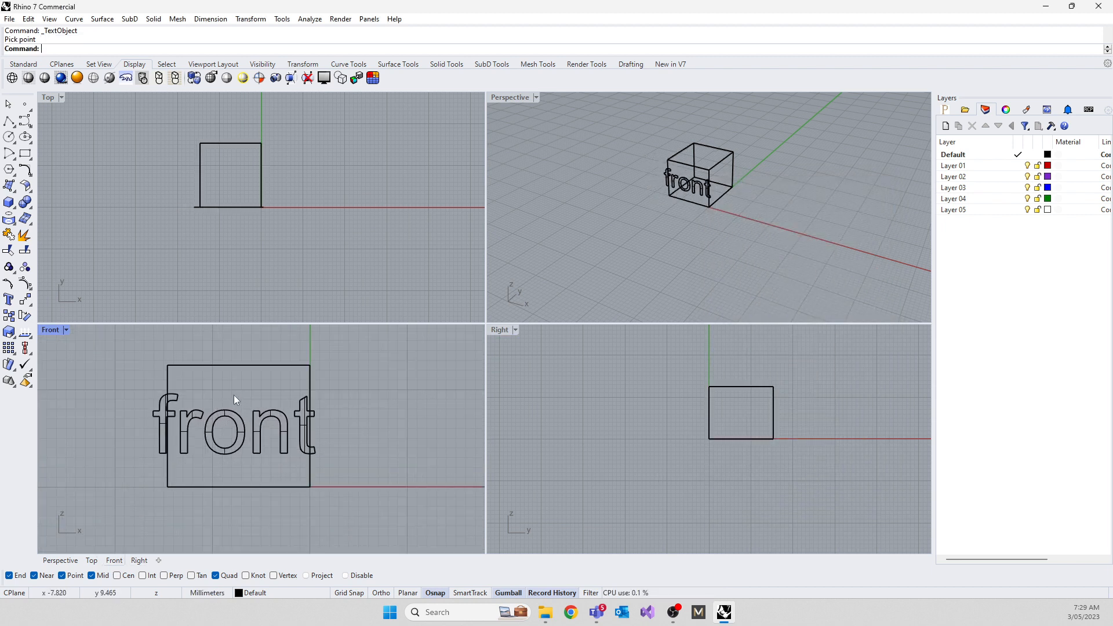
Step: Scale the "front" text uniformly to about half its size so it fits within the box's front face
click(182, 200)
click(228, 208)
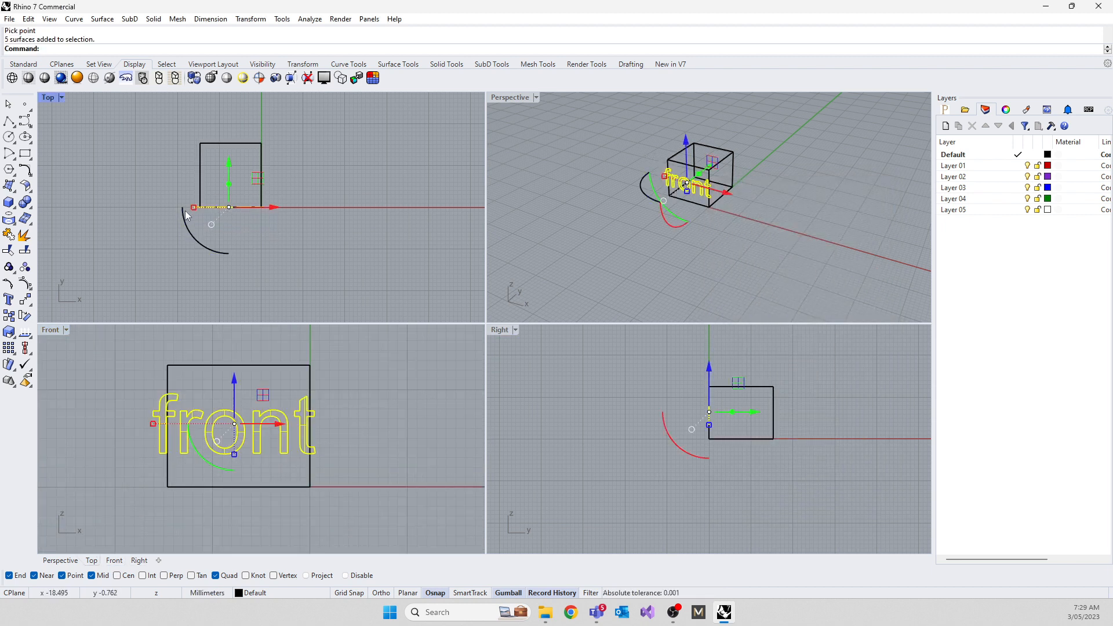
drag(193, 208, 211, 207)
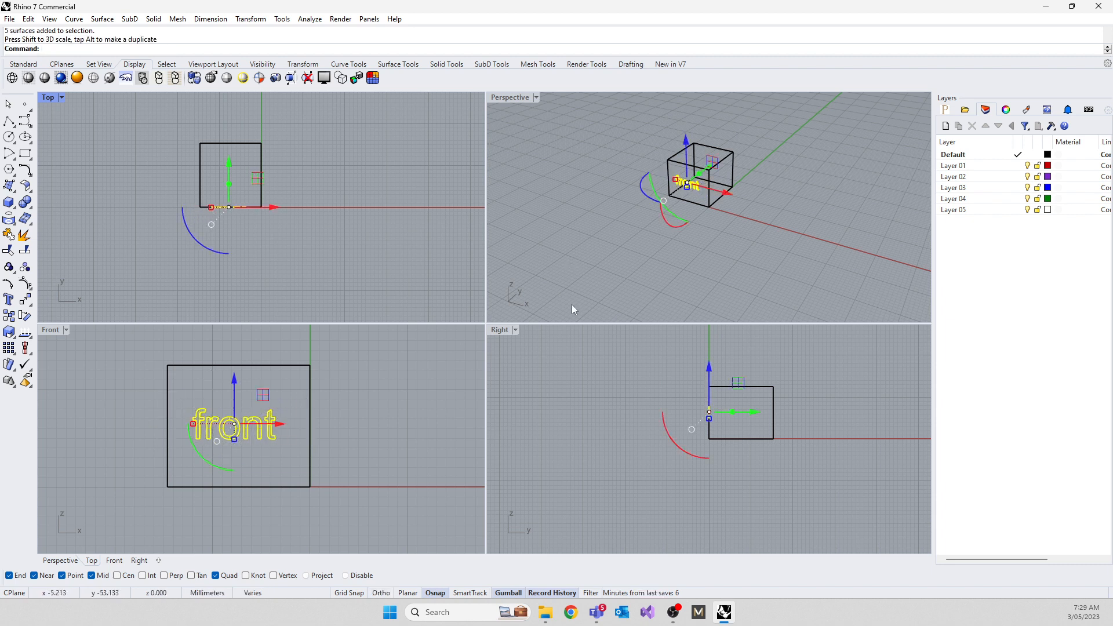
key(Escape)
Step: Window-select the text surfaces in the Top view, clear that selection, and do the same with the box on its own
right_drag(596, 259, 568, 133)
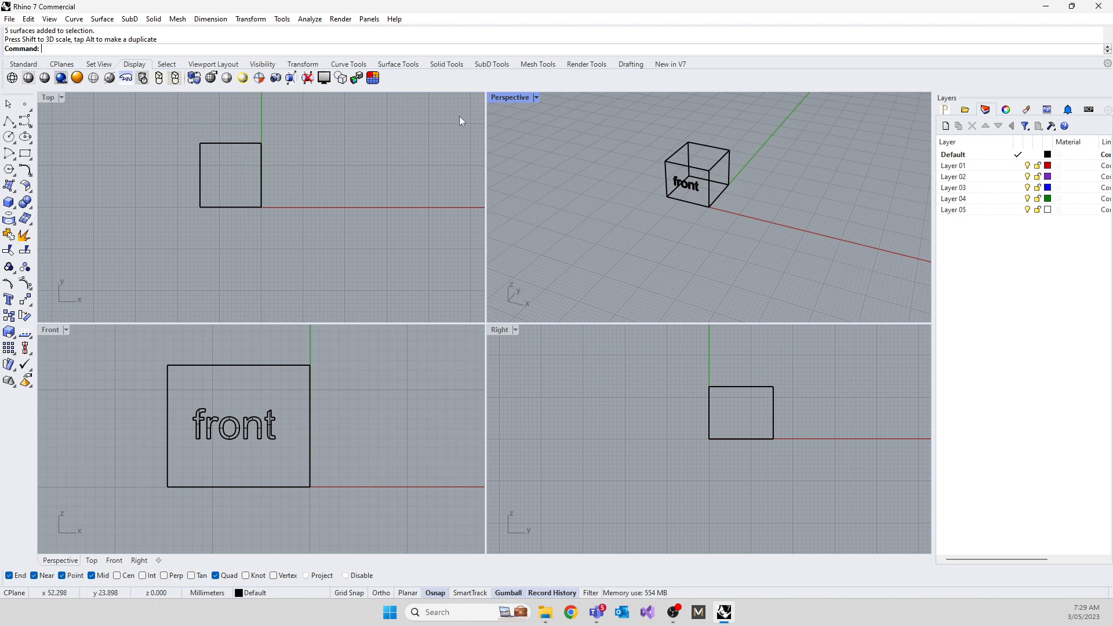
right_drag(157, 201, 183, 227)
scroll(242, 200, up, 4)
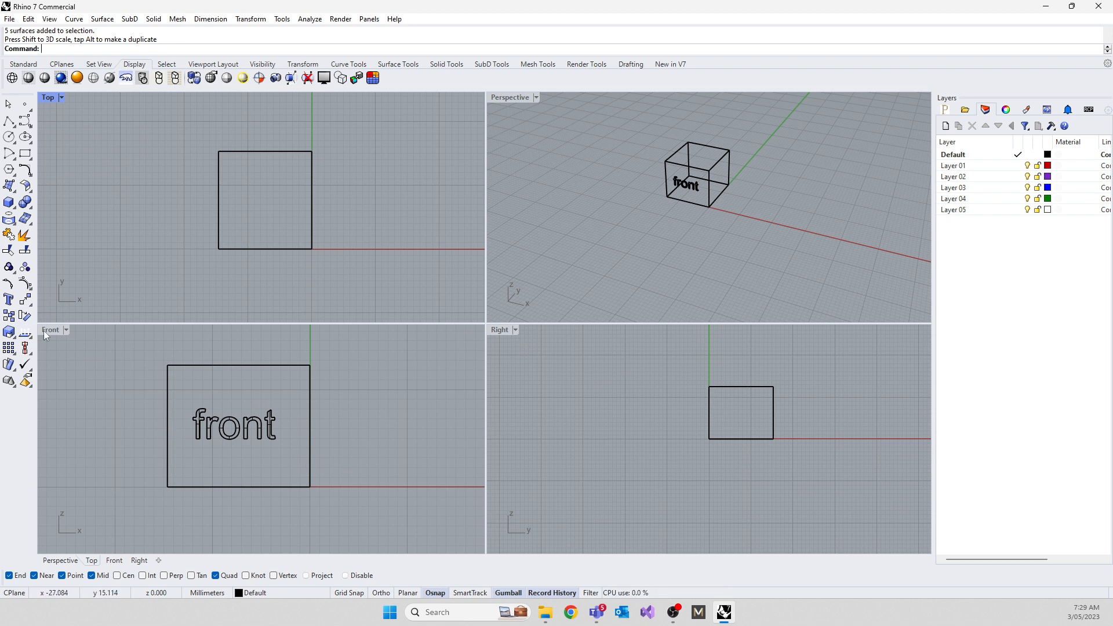
right_drag(682, 238, 666, 213)
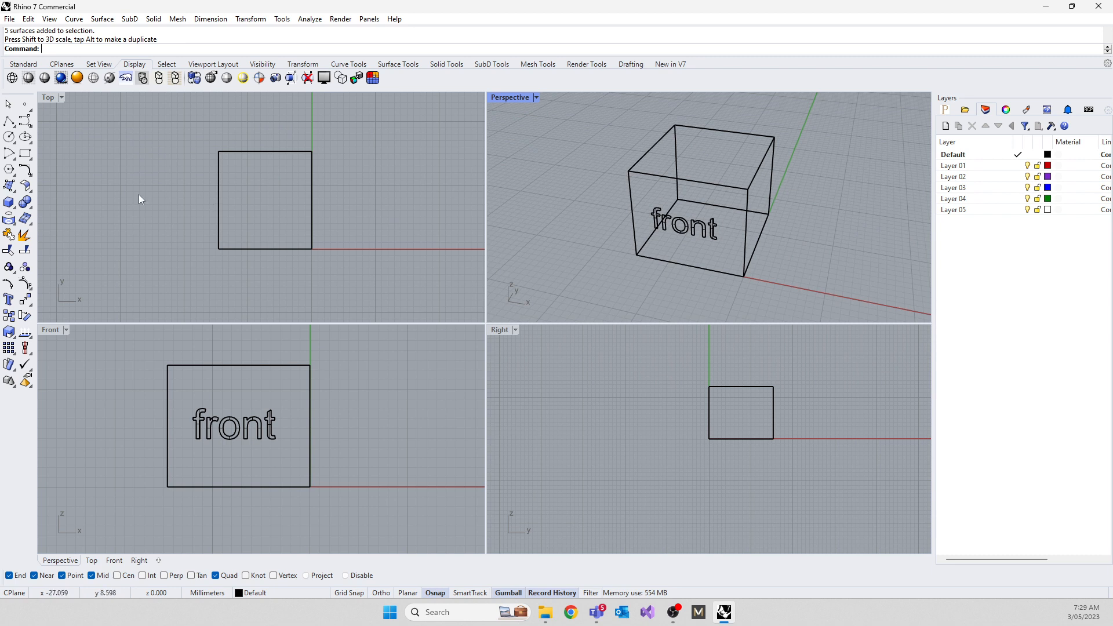
drag(134, 173, 297, 290)
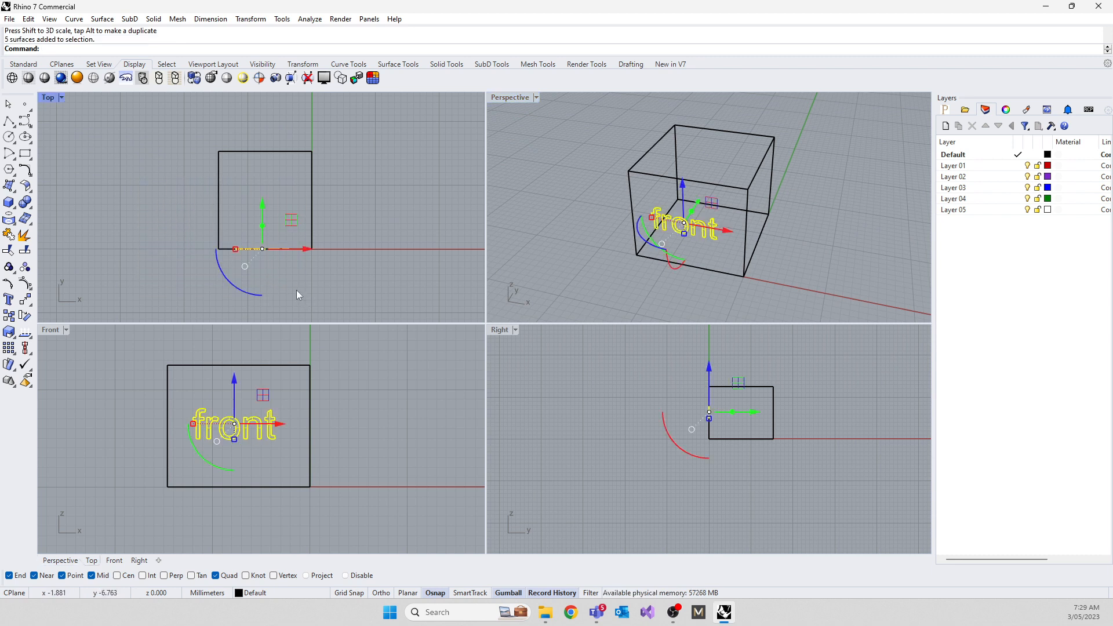
click(154, 169)
drag(154, 169, 322, 287)
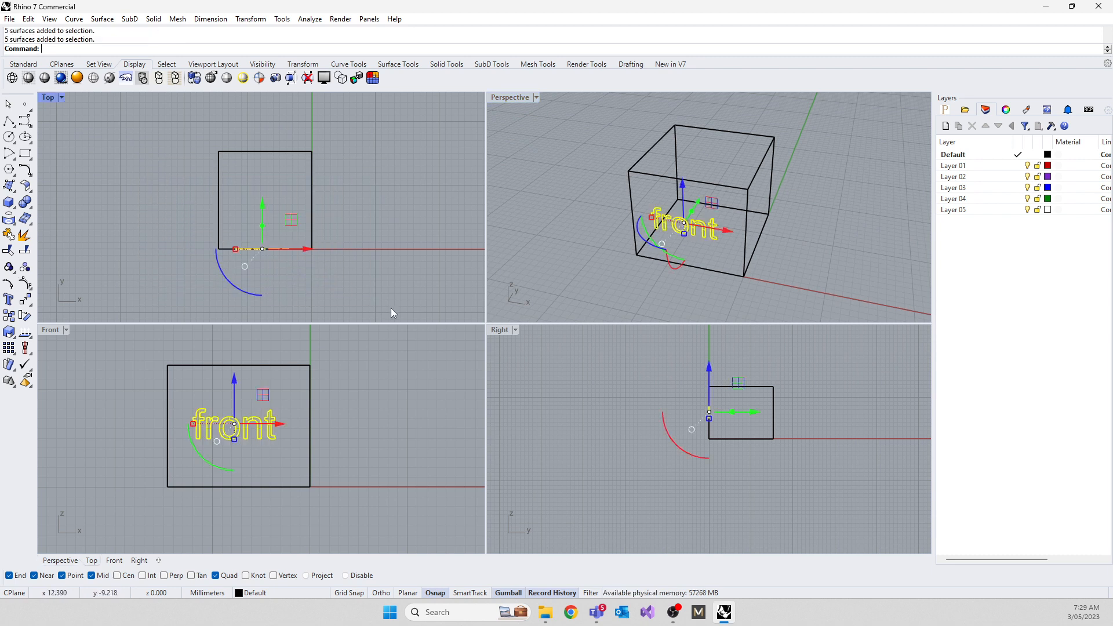
mouse_move(372, 285)
right_down()
mouse_move(258, 266)
mouse_move(360, 308)
mouse_move(250, 245)
mouse_move(377, 313)
mouse_move(298, 269)
mouse_move(382, 300)
mouse_move(371, 293)
right_up()
click(371, 293)
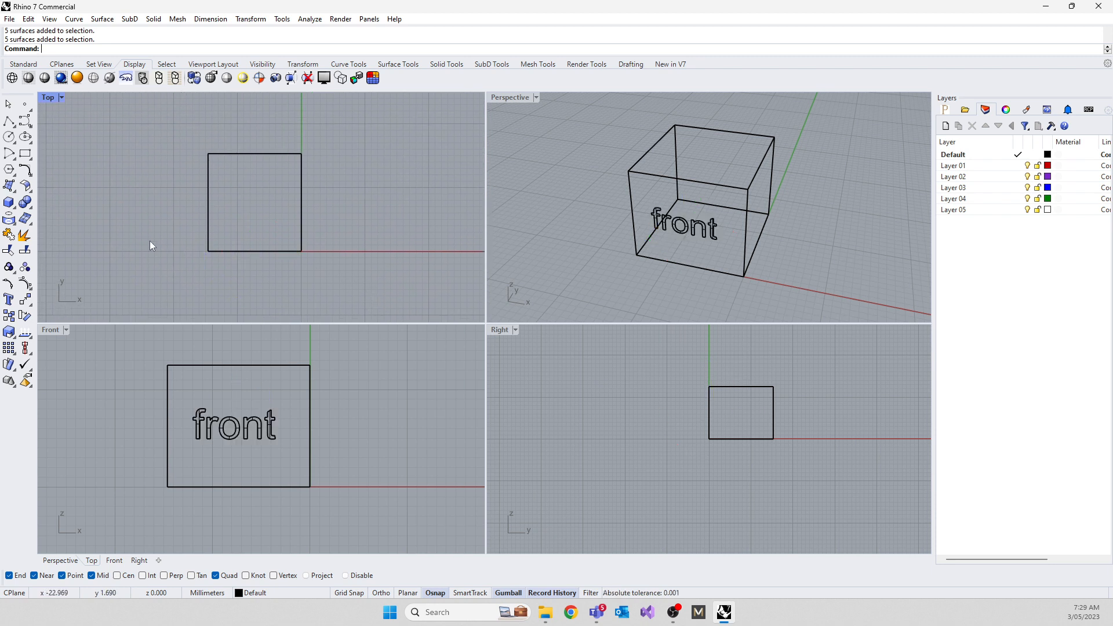
click(210, 178)
click(262, 126)
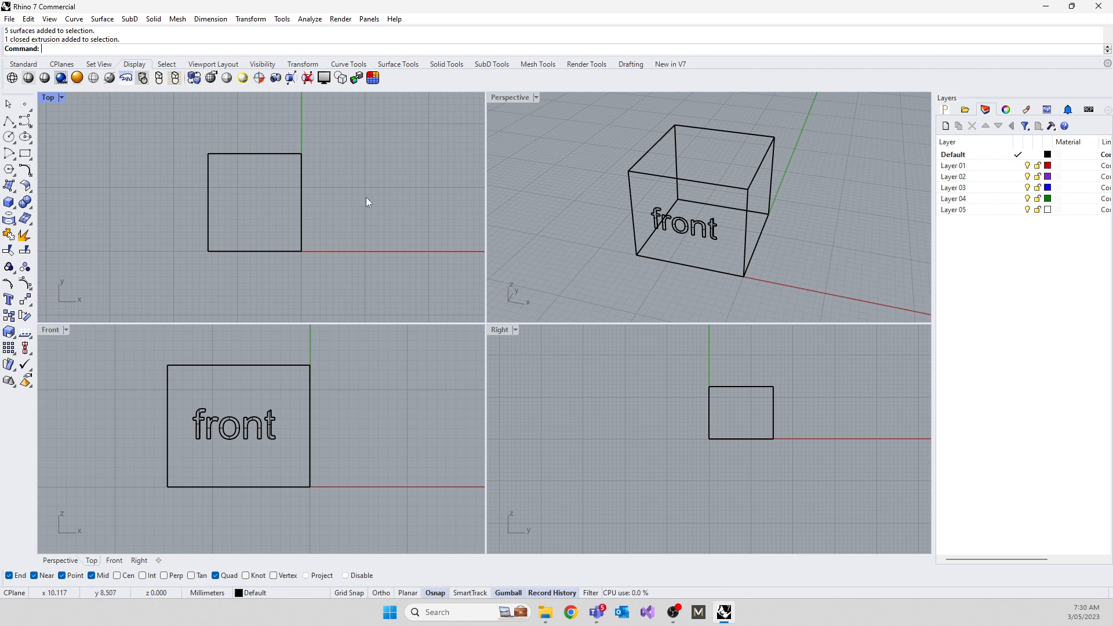
Step: Examine the box at different zoom levels in the Top, Perspective, Front and Right views
right_drag(369, 197, 344, 199)
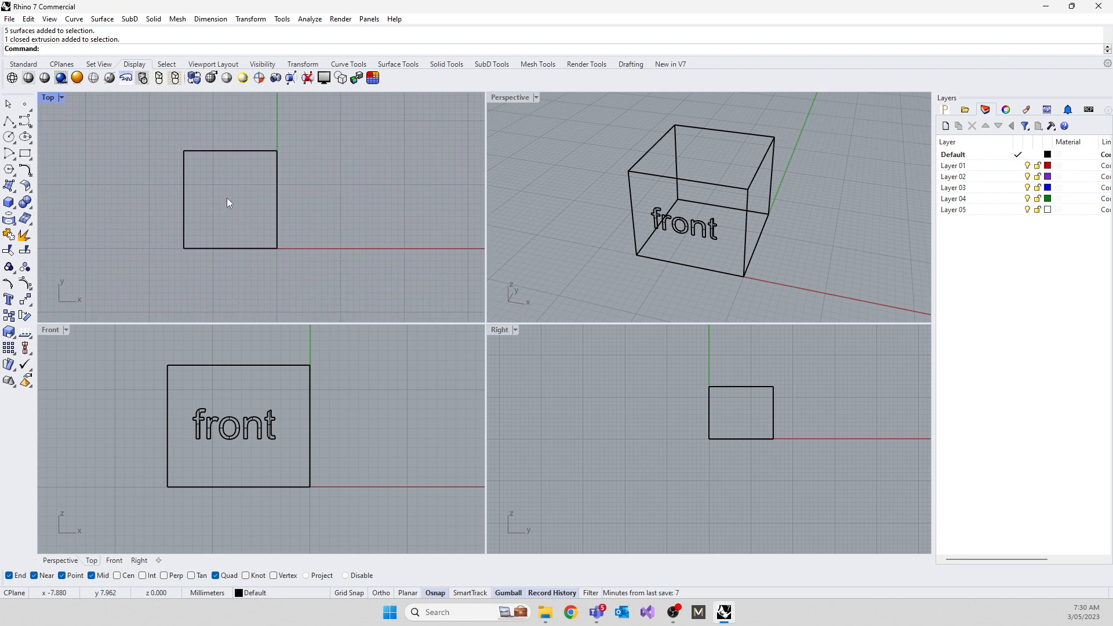
scroll(228, 199, up, 5)
scroll(227, 197, down, 8)
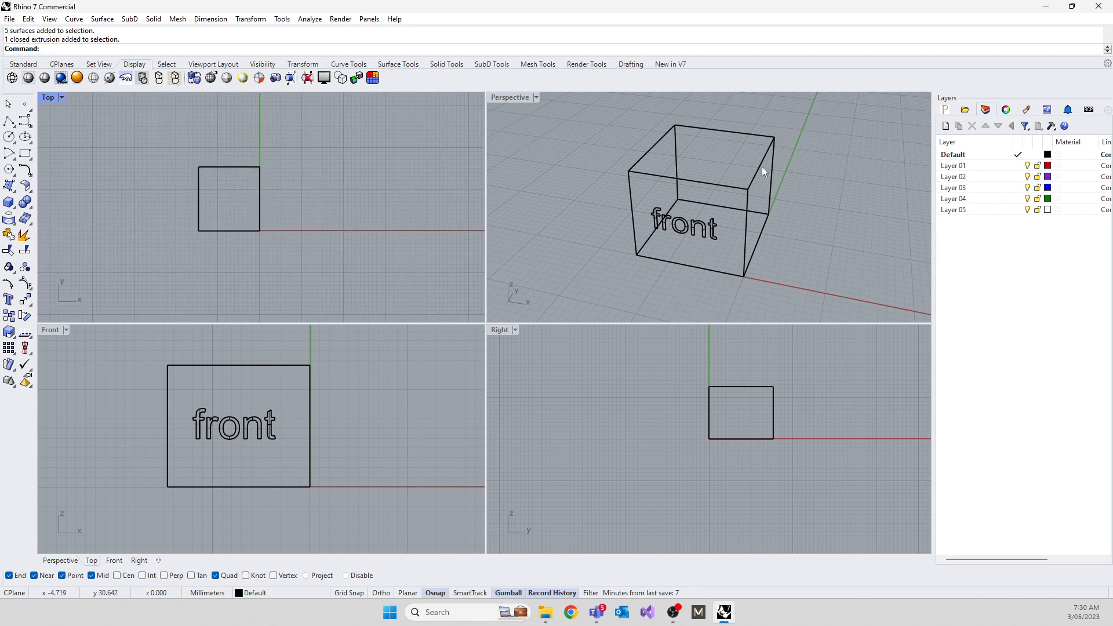
scroll(689, 181, down, 6)
scroll(688, 180, up, 5)
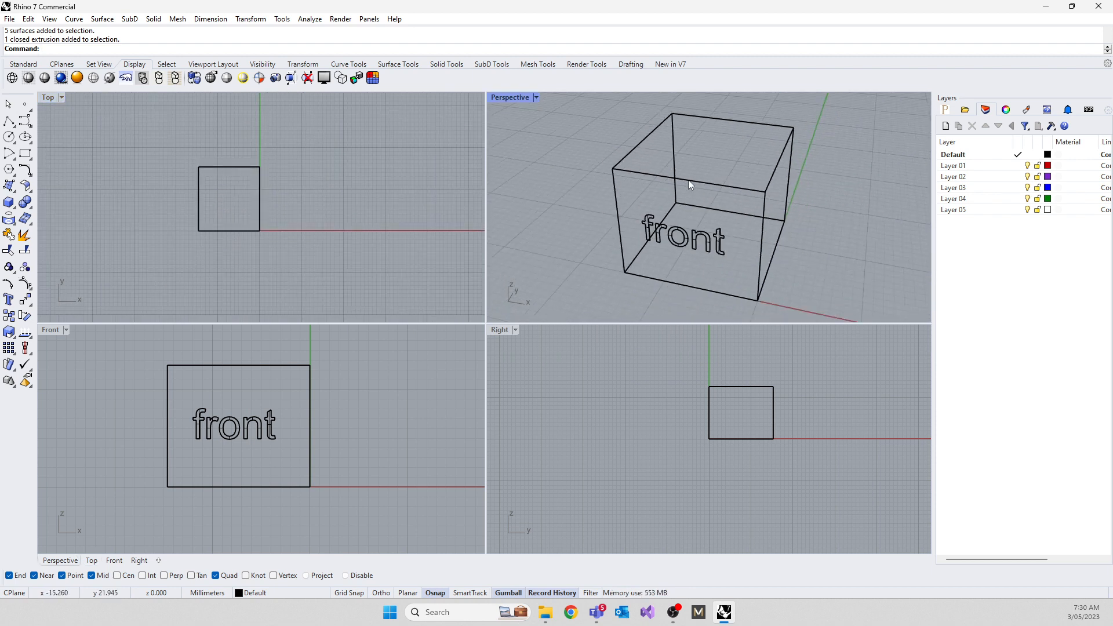
scroll(230, 398, up, 4)
scroll(231, 398, down, 3)
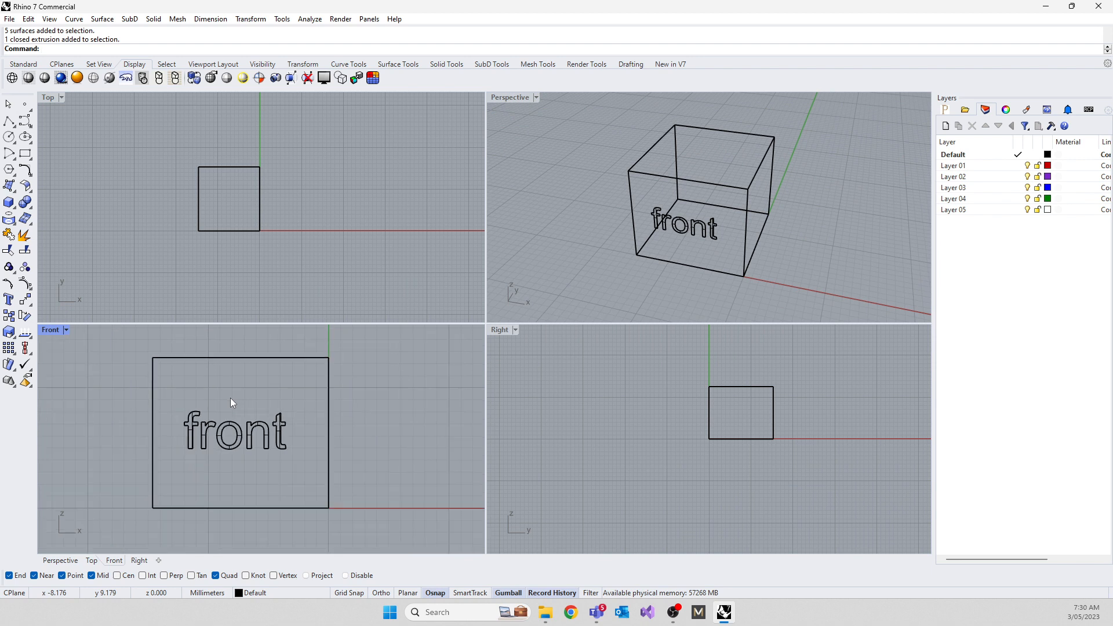
scroll(708, 388, down, 2)
scroll(705, 391, up, 3)
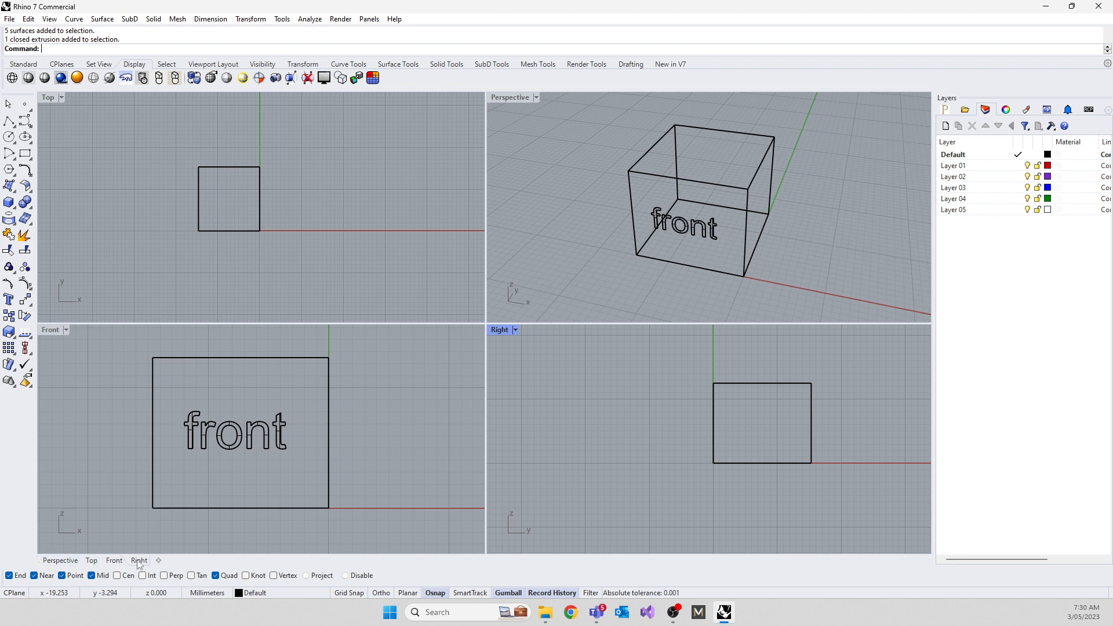
Step: Maximize the Top viewport, inspect the Front, Right and Perspective views at full size, and return to the four-viewport layout
click(92, 561)
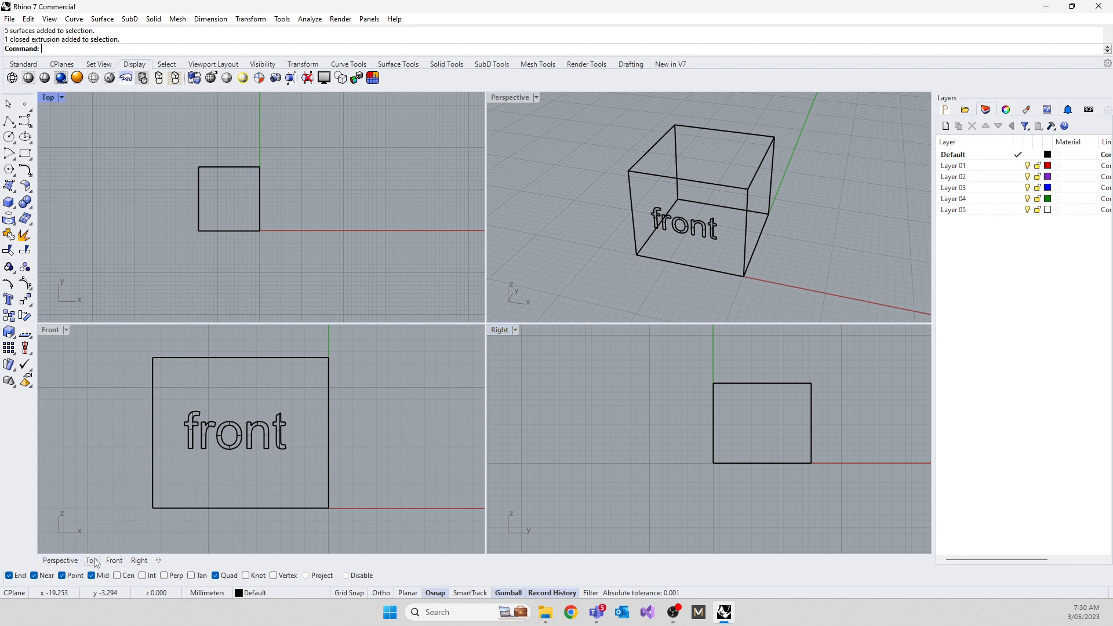
click(75, 524)
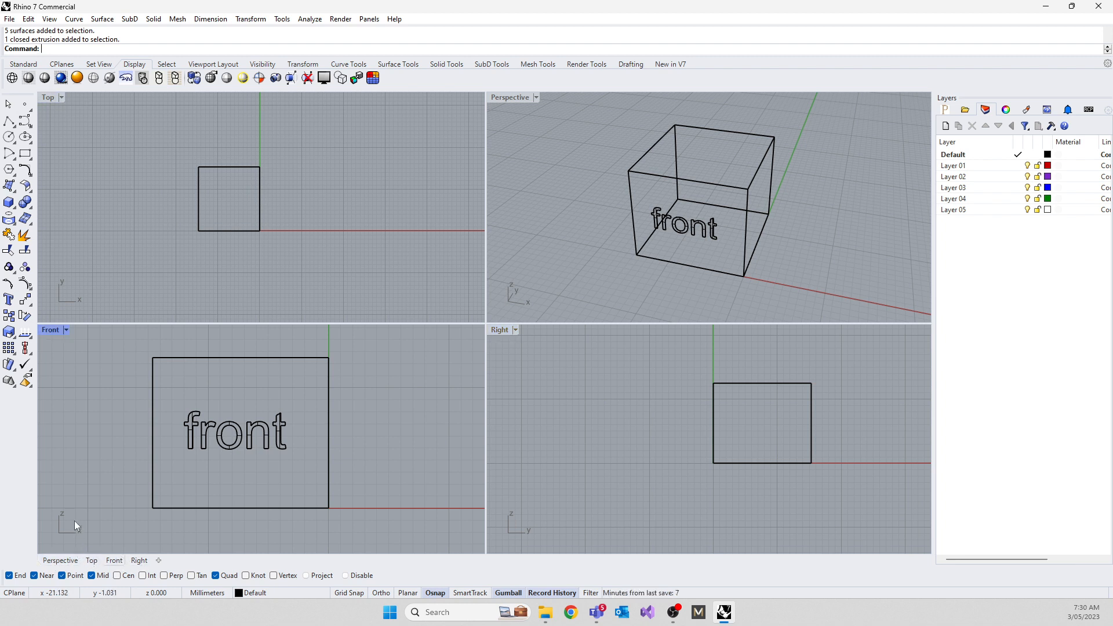
double_click(50, 99)
double_click(50, 99)
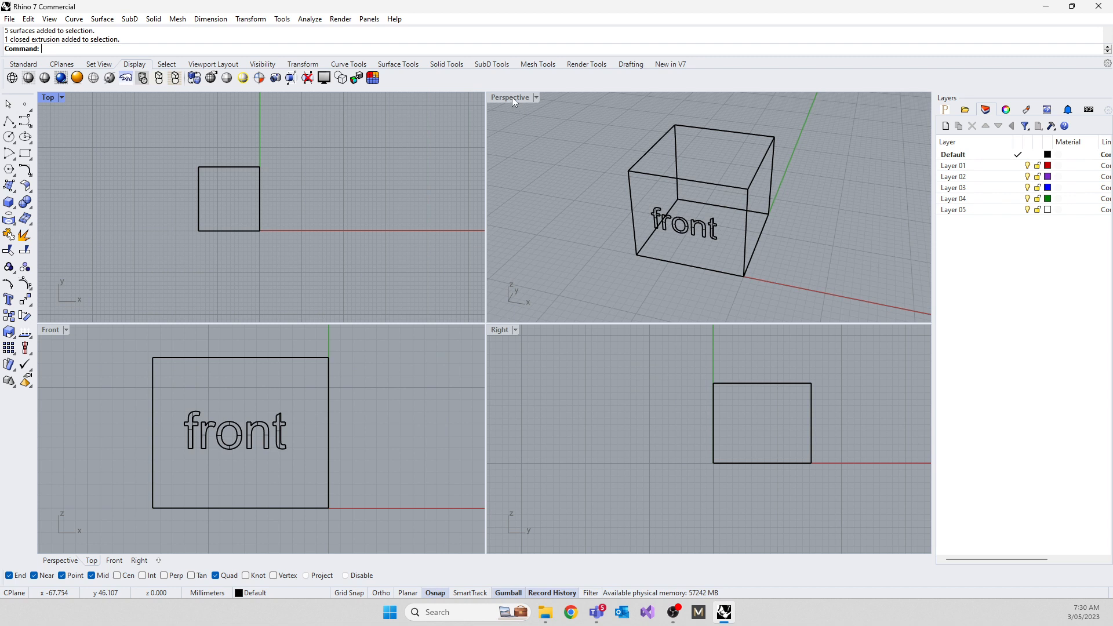
double_click(50, 98)
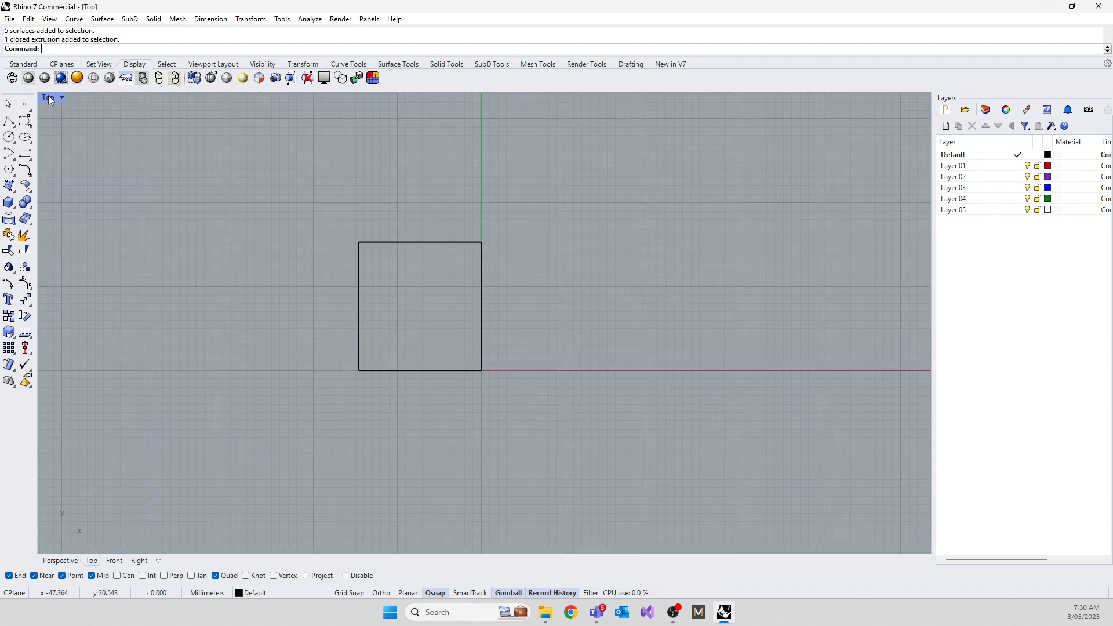
click(114, 561)
click(137, 561)
click(114, 561)
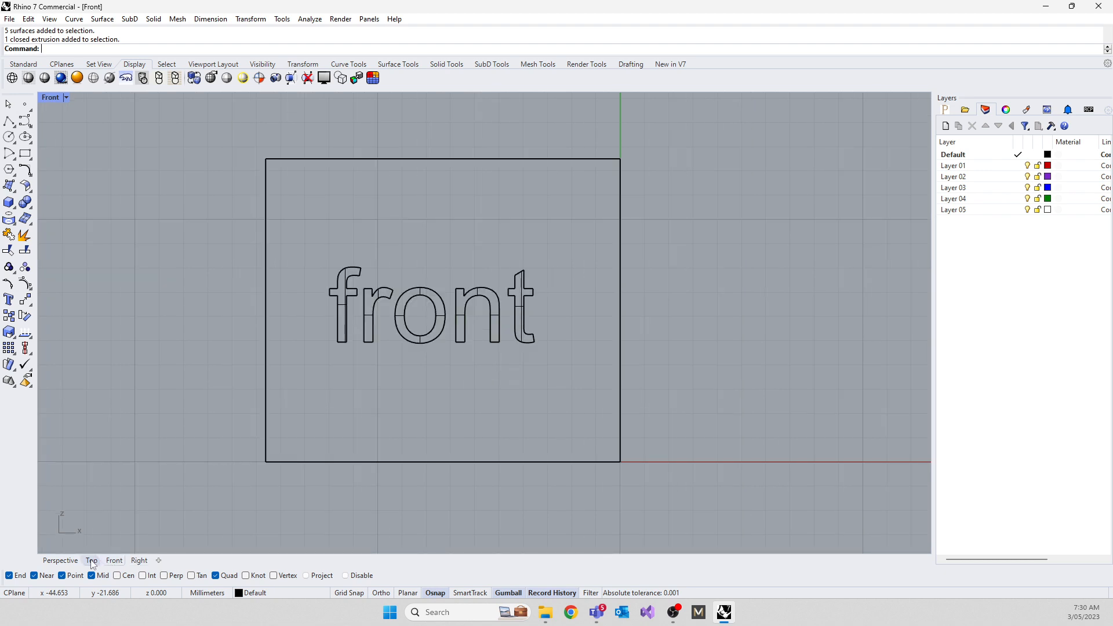
click(91, 561)
click(60, 561)
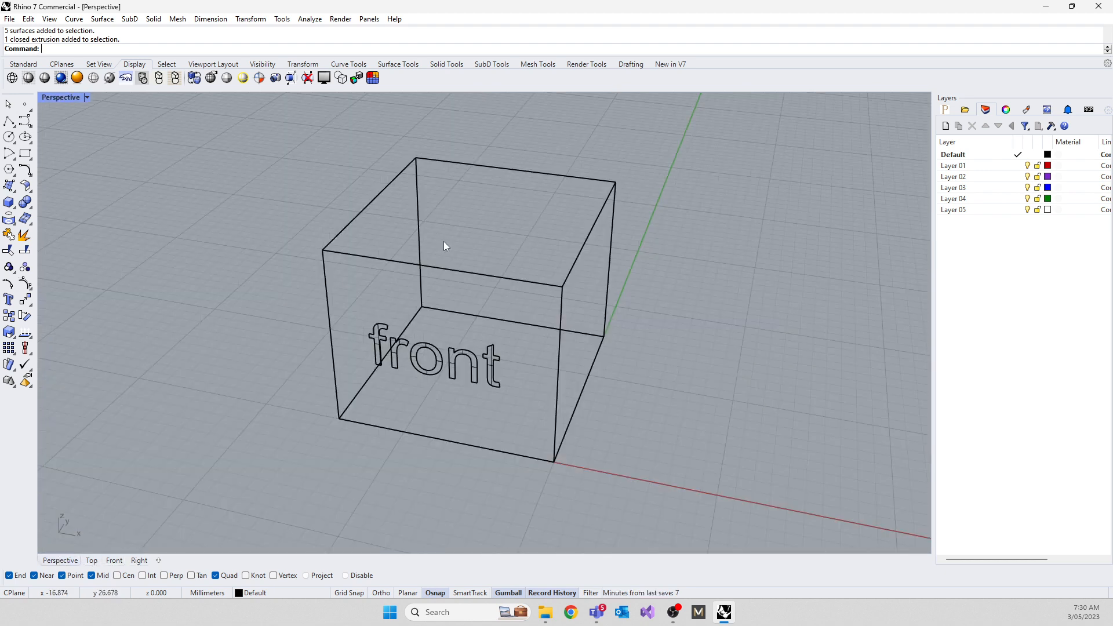
double_click(71, 99)
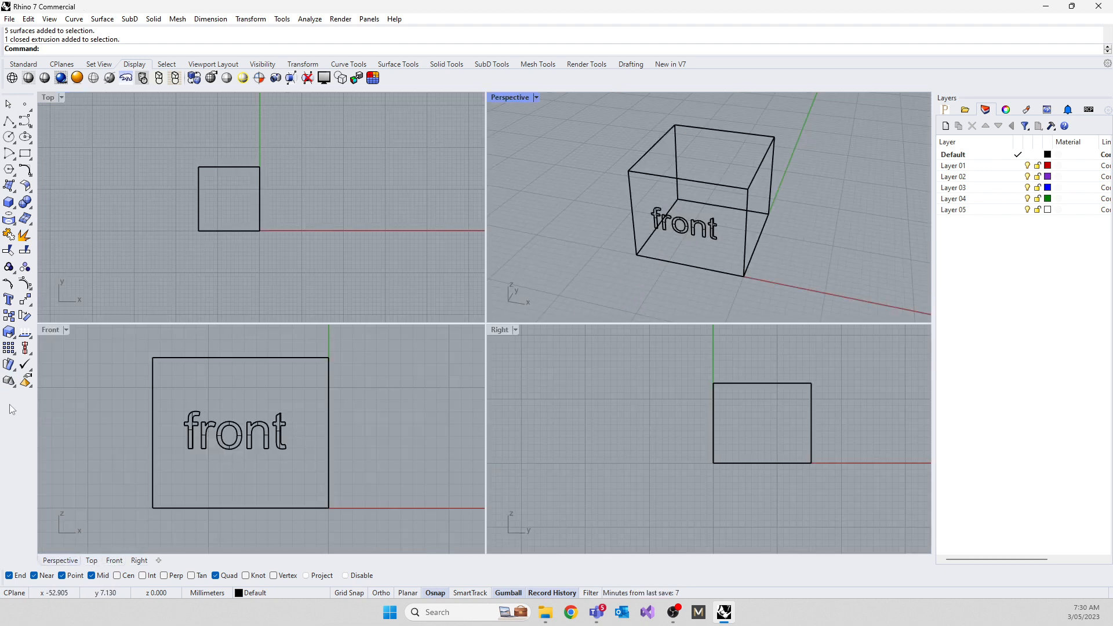
Step: Maximize and restore the Front viewport, and cycle once more through all four views at full size before restoring the split layout
double_click(50, 333)
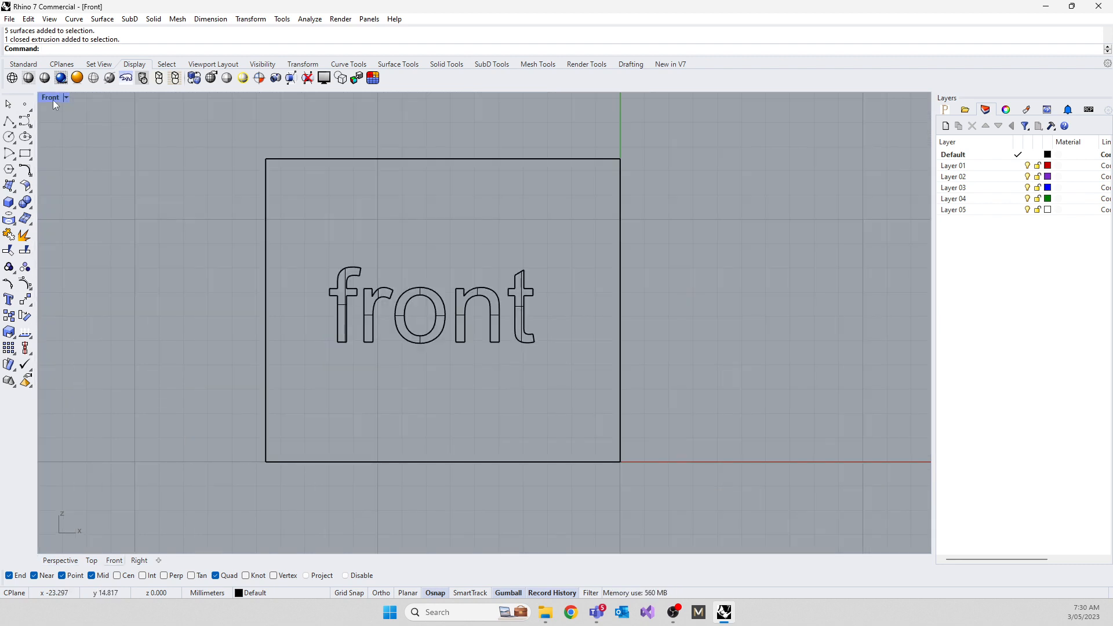
double_click(53, 99)
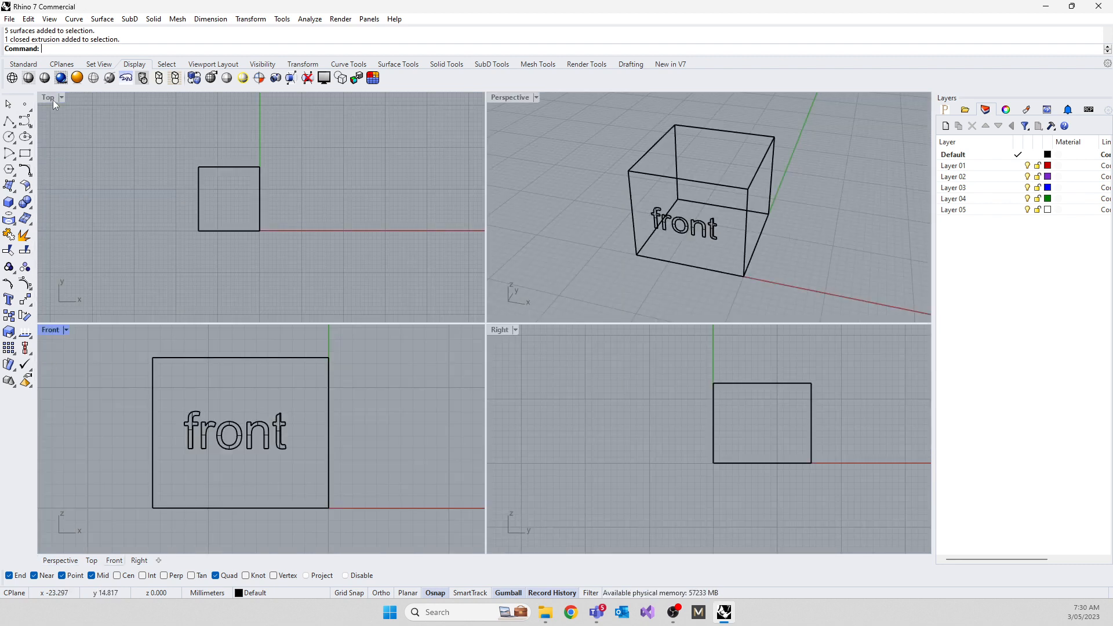
double_click(53, 100)
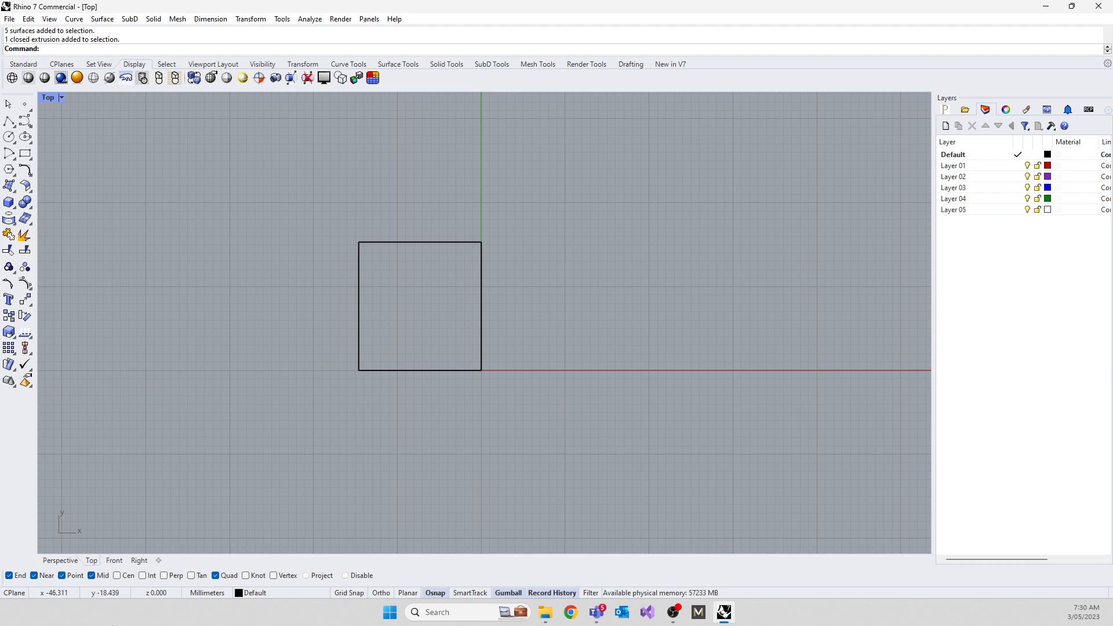
click(114, 560)
click(135, 561)
click(114, 560)
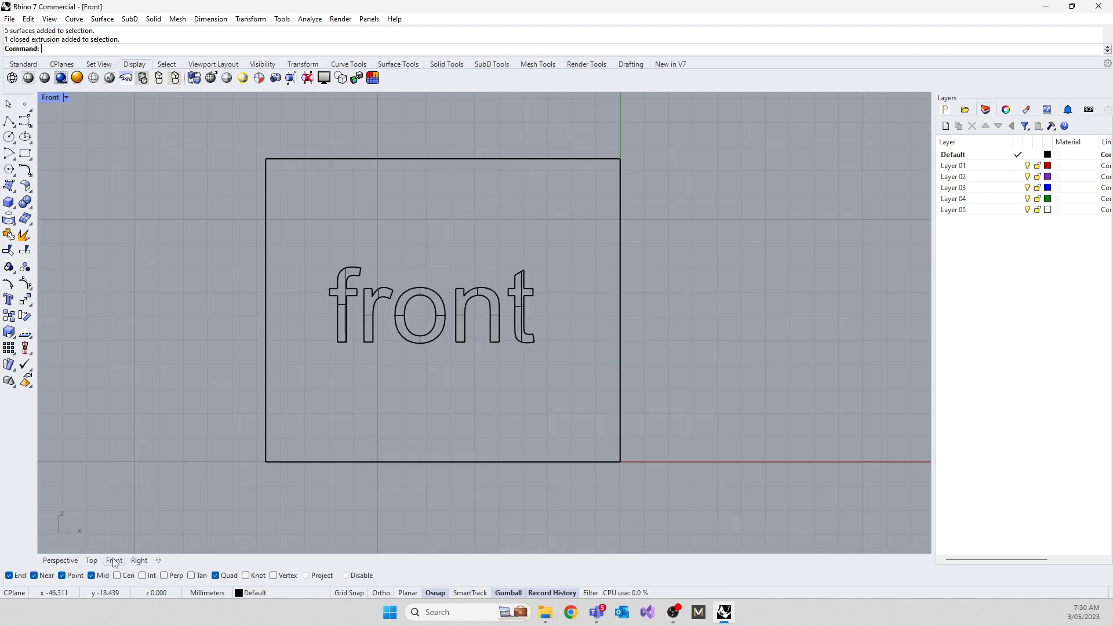
click(92, 560)
click(61, 561)
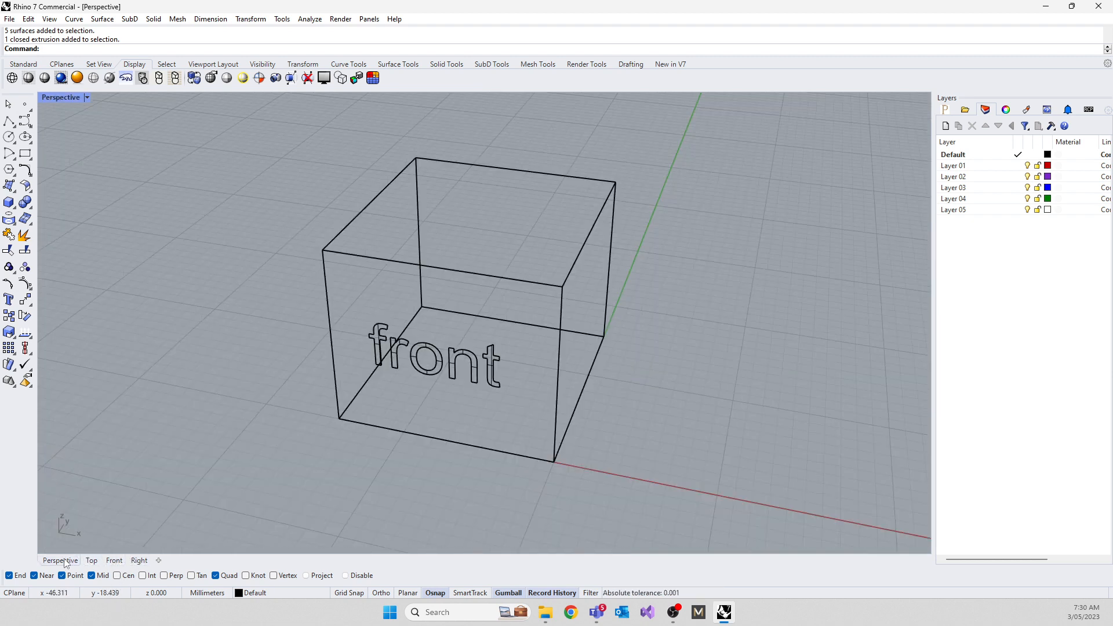
double_click(56, 96)
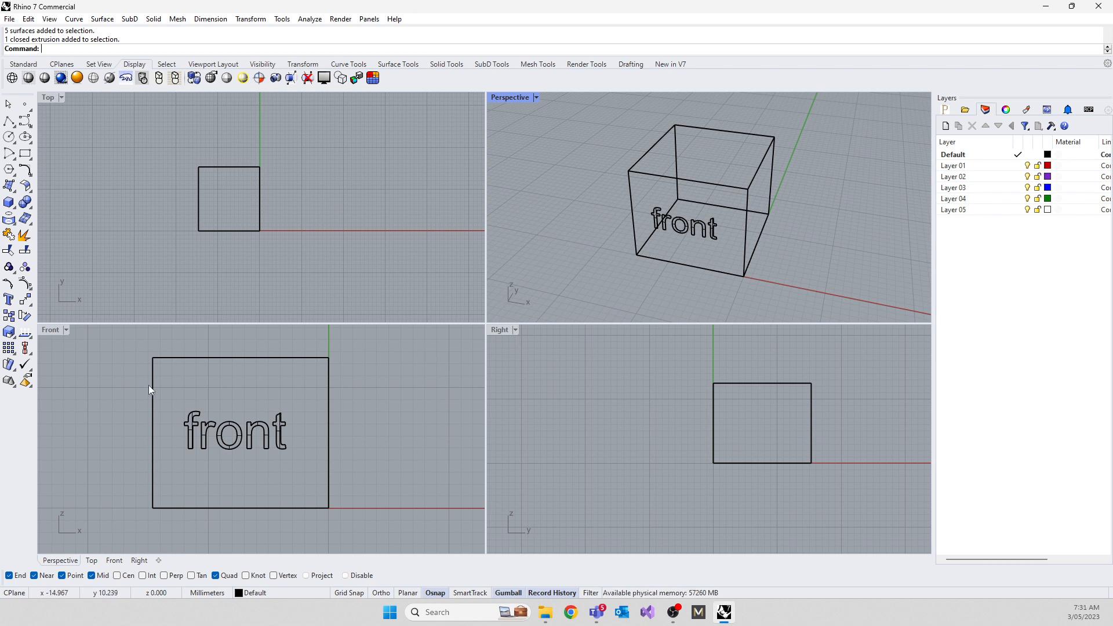
Step: Reset the viewports to the default four-view arrangement with the 4View command
text(4View)
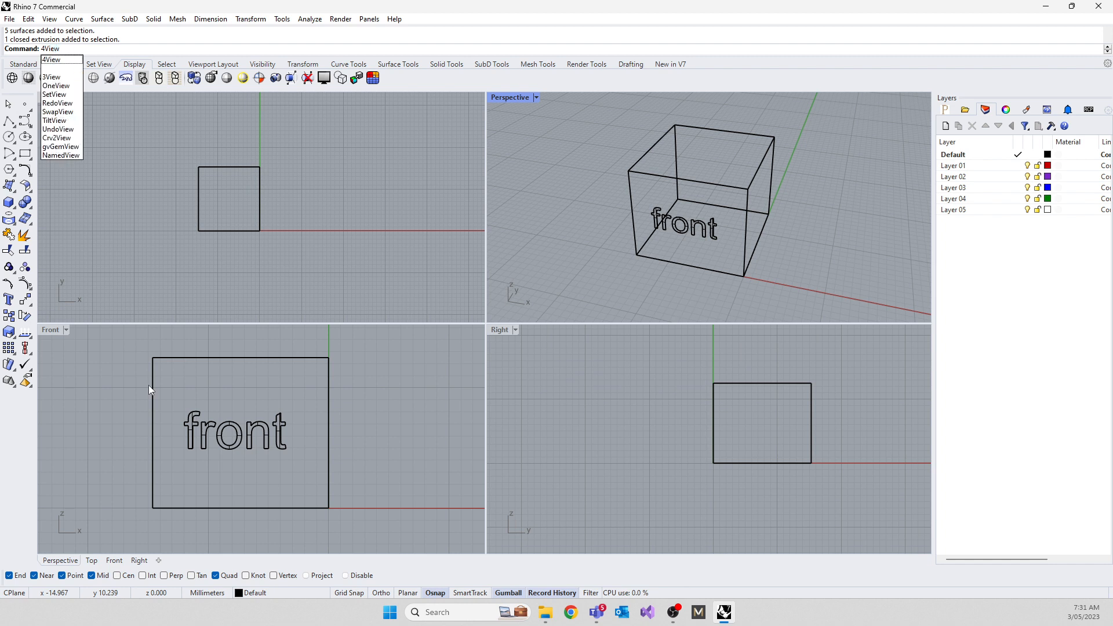
click(54, 60)
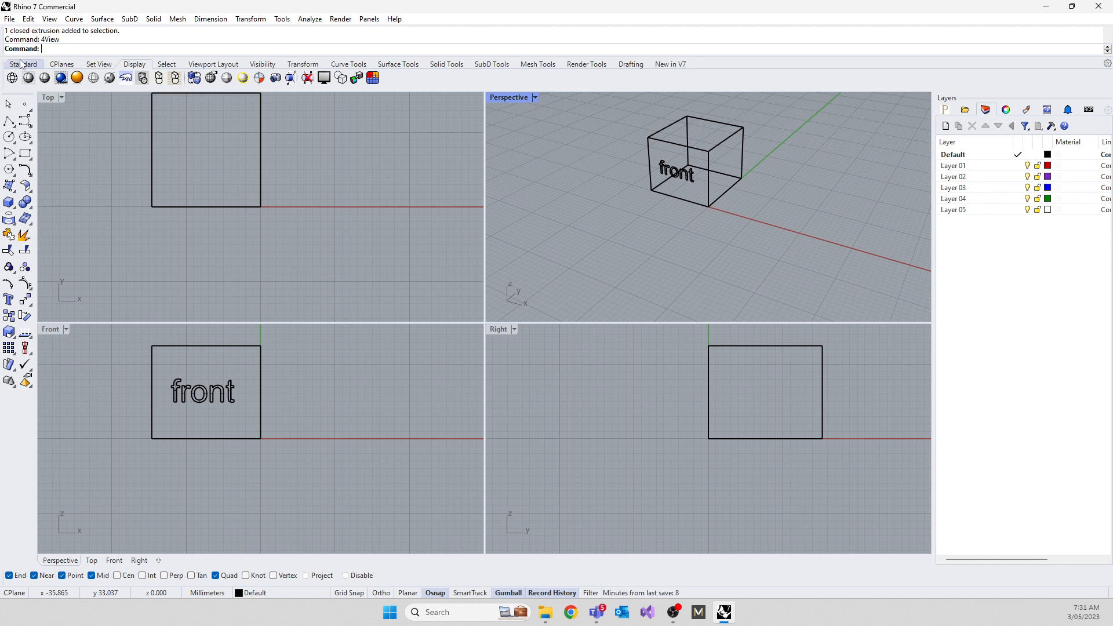
Step: Zoom the Perspective, Right, Front and Top viewports until the box is out of sight
scroll(662, 189, down, 6)
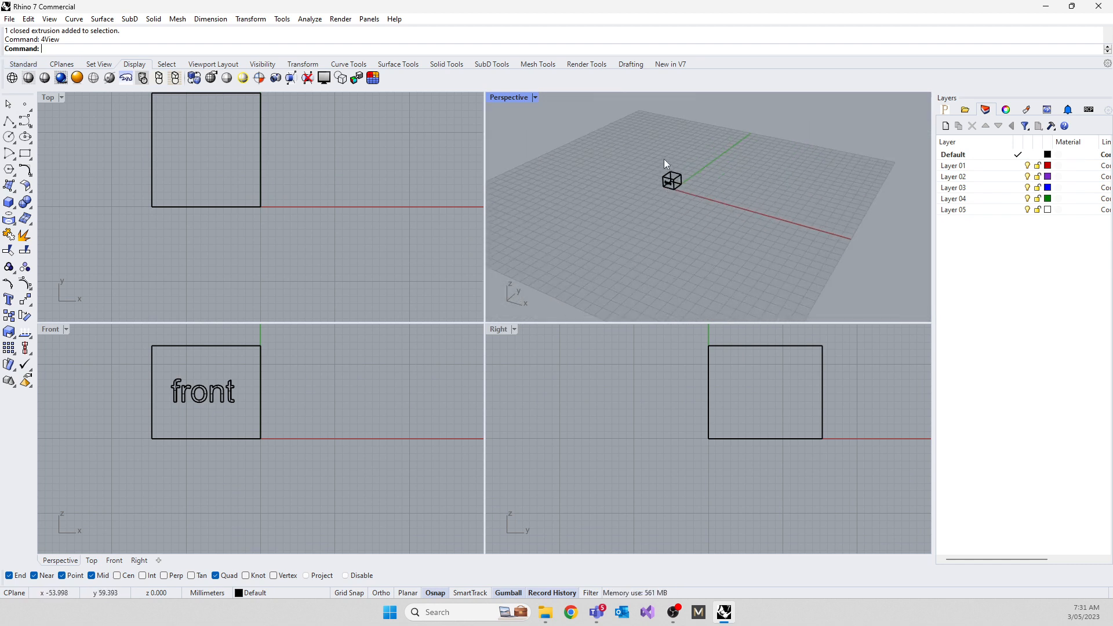
scroll(658, 220, down, 8)
scroll(664, 478, down, 5)
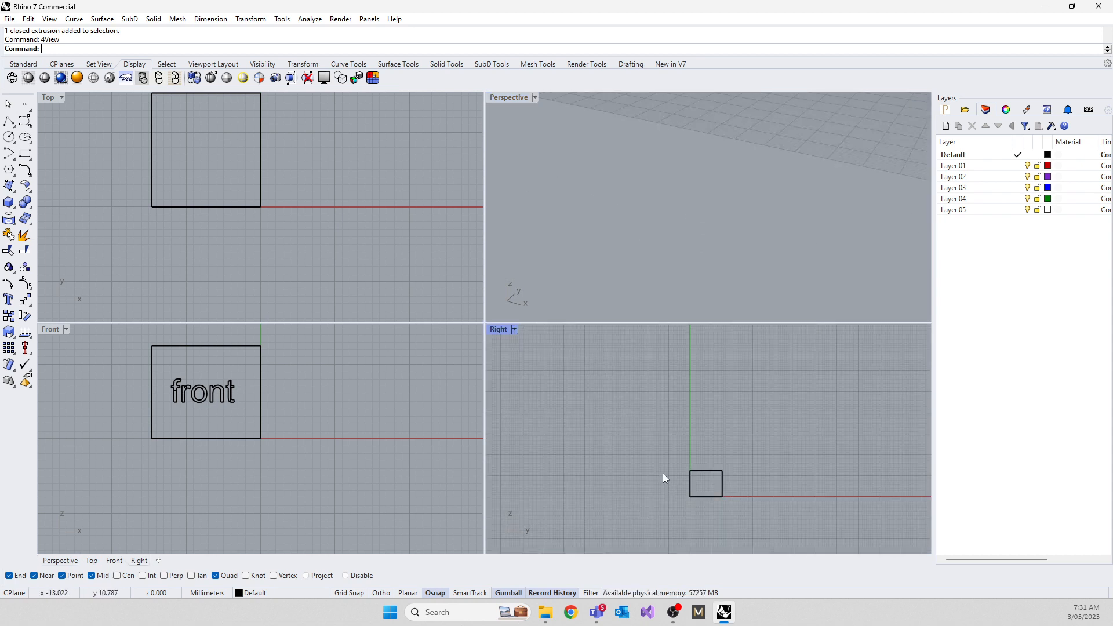
scroll(443, 345, up, 5)
scroll(499, 403, up, 5)
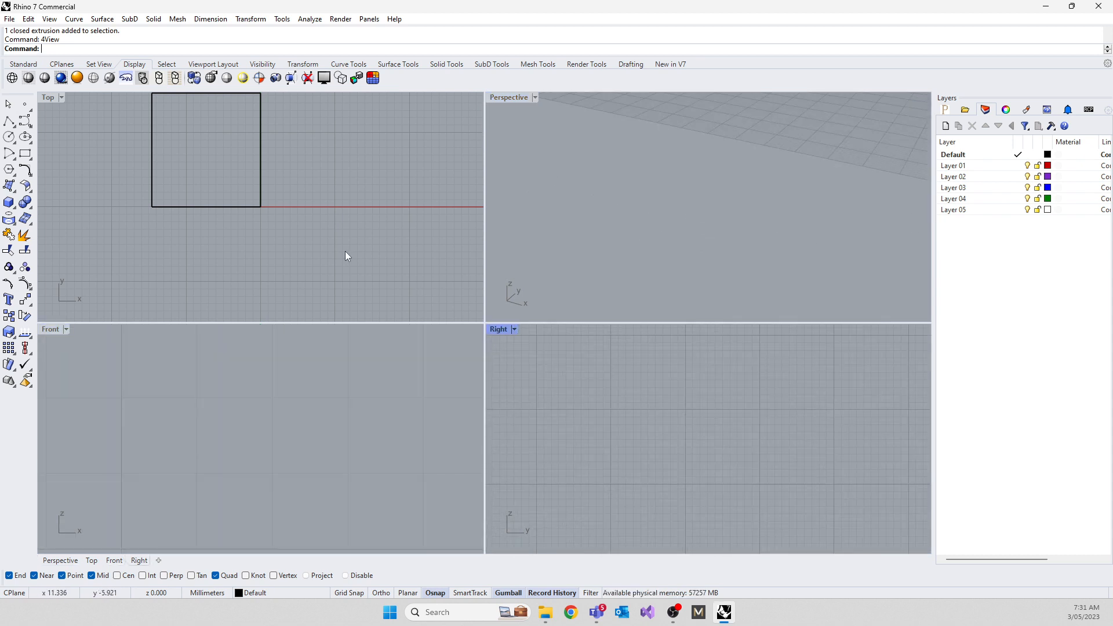
scroll(346, 257, down, 2)
scroll(338, 229, up, 8)
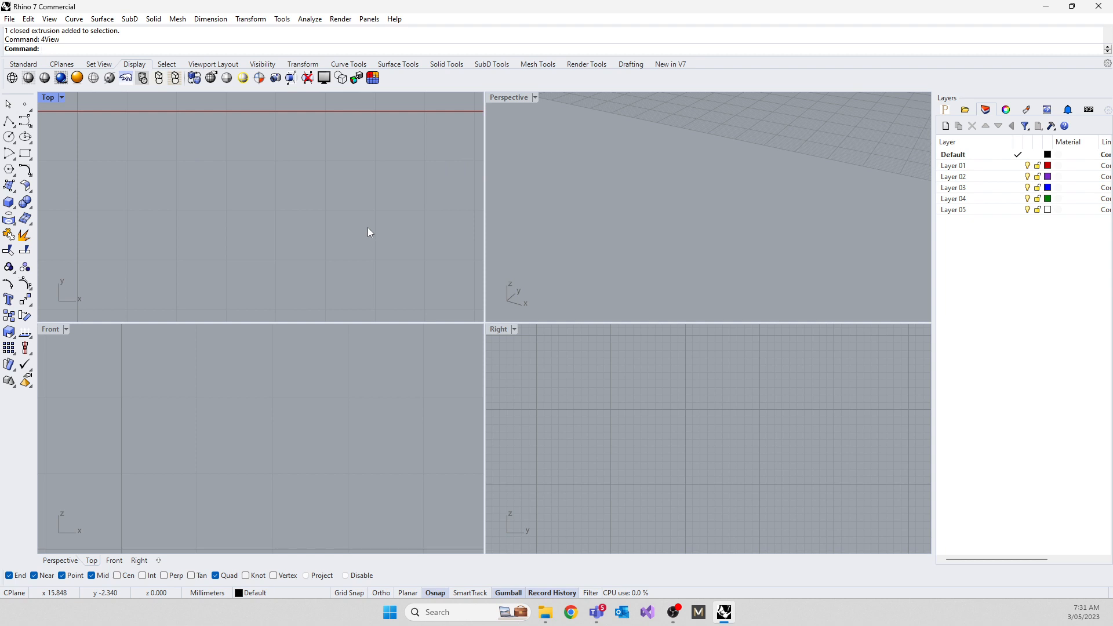
Step: Reset the views with 4View and zoom all viewports to the box's extents with the ZEA command alias
text(4View)
key(Return)
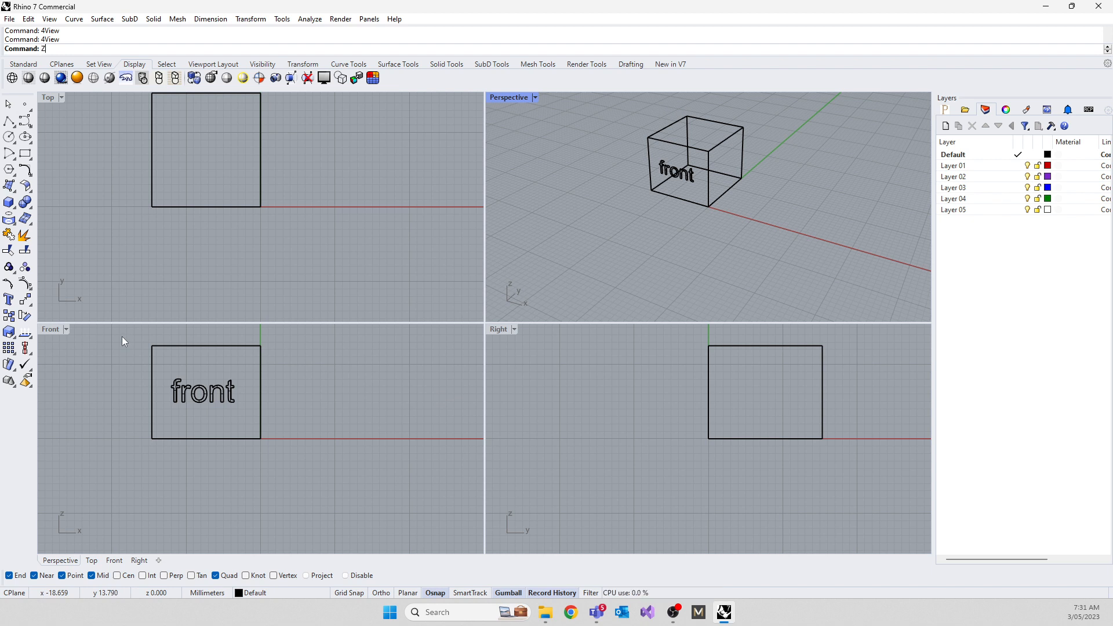
text(A)
key(Return)
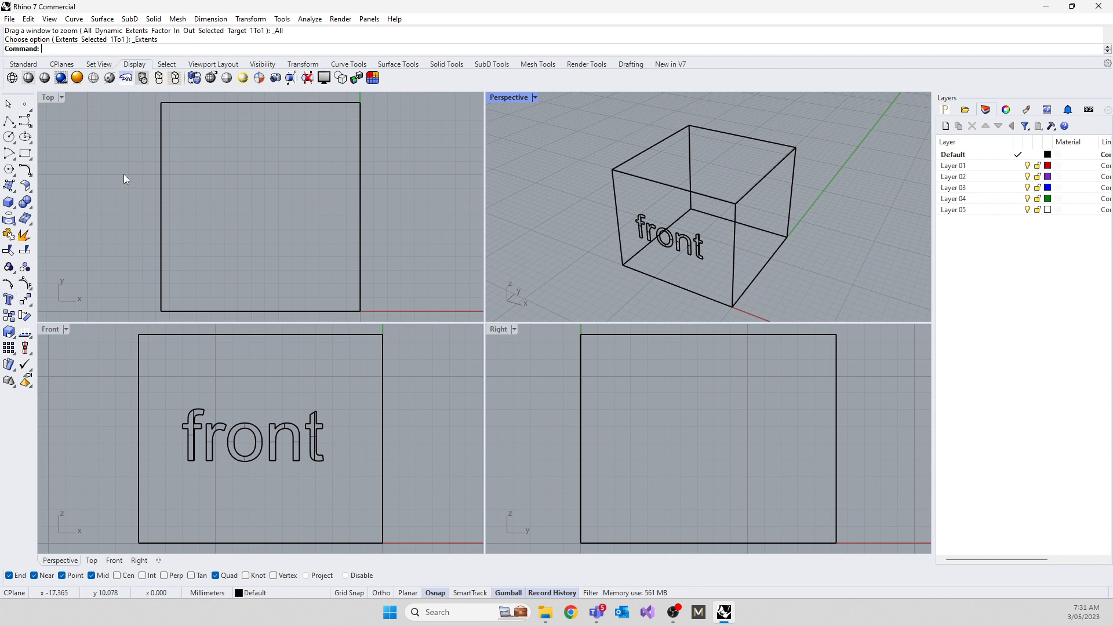
Step: Activate the Top, Perspective, Front and Right viewports in turn and orbit the Perspective view slightly
click(277, 207)
right_drag(733, 196, 664, 204)
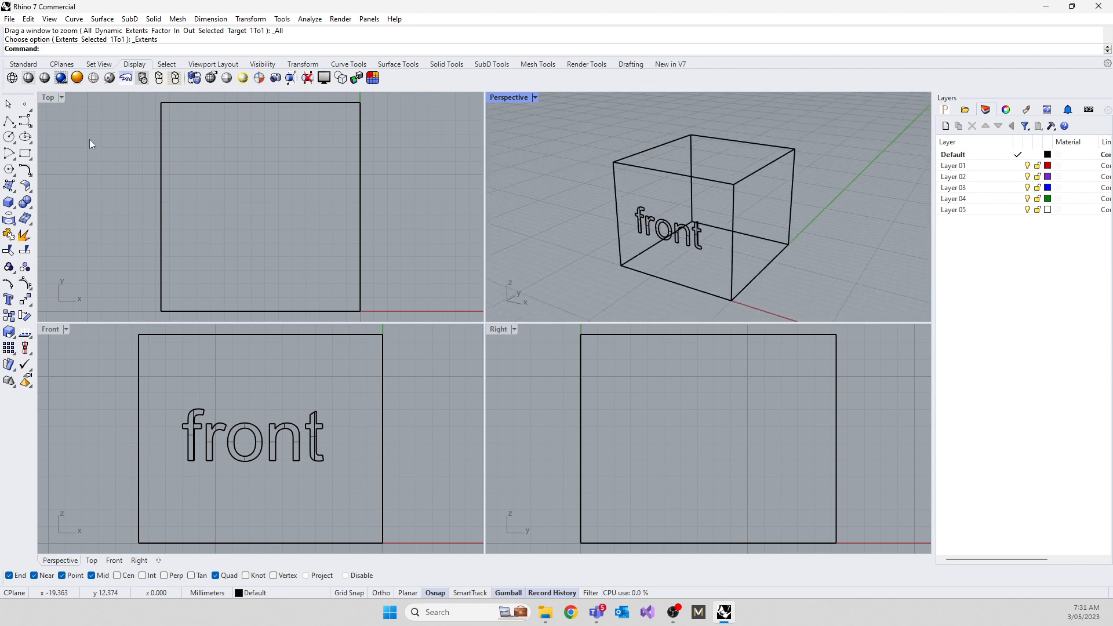
click(46, 96)
click(57, 332)
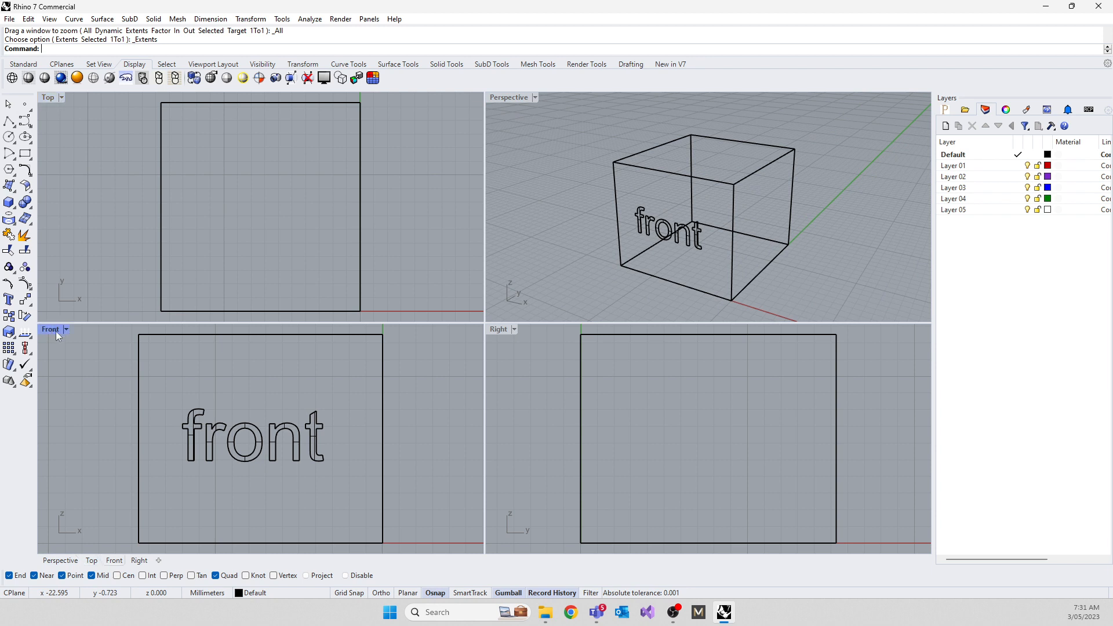
click(498, 330)
Step: Examine the box by zooming and panning the parallel viewports and orbiting the Perspective view toward its front face
scroll(262, 213, down, 2)
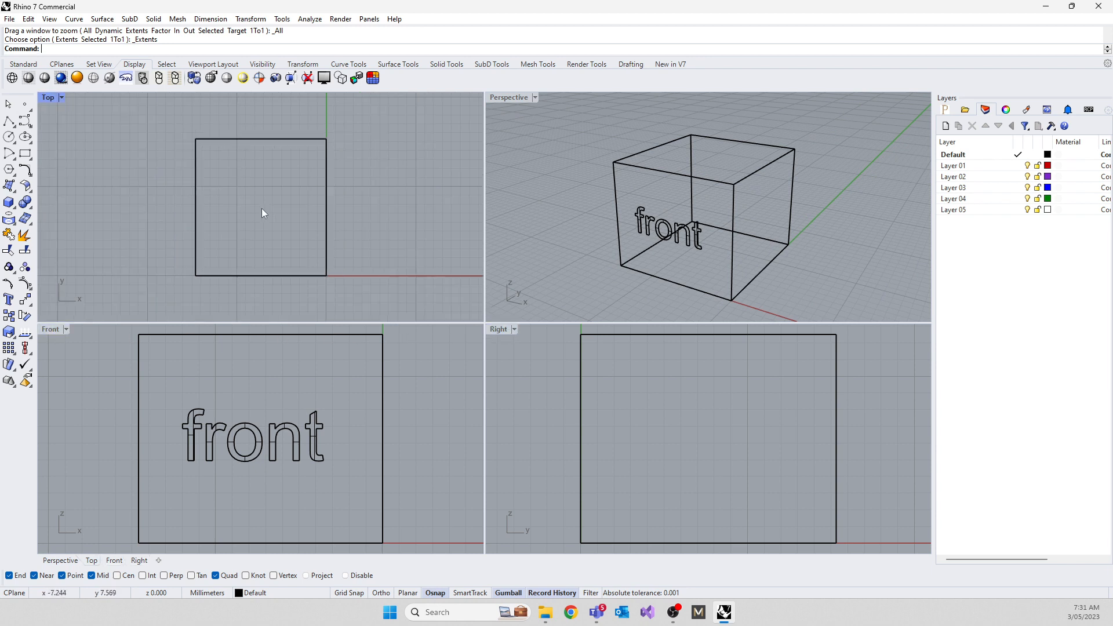
scroll(263, 208, down, 3)
scroll(261, 208, up, 4)
scroll(259, 209, down, 2)
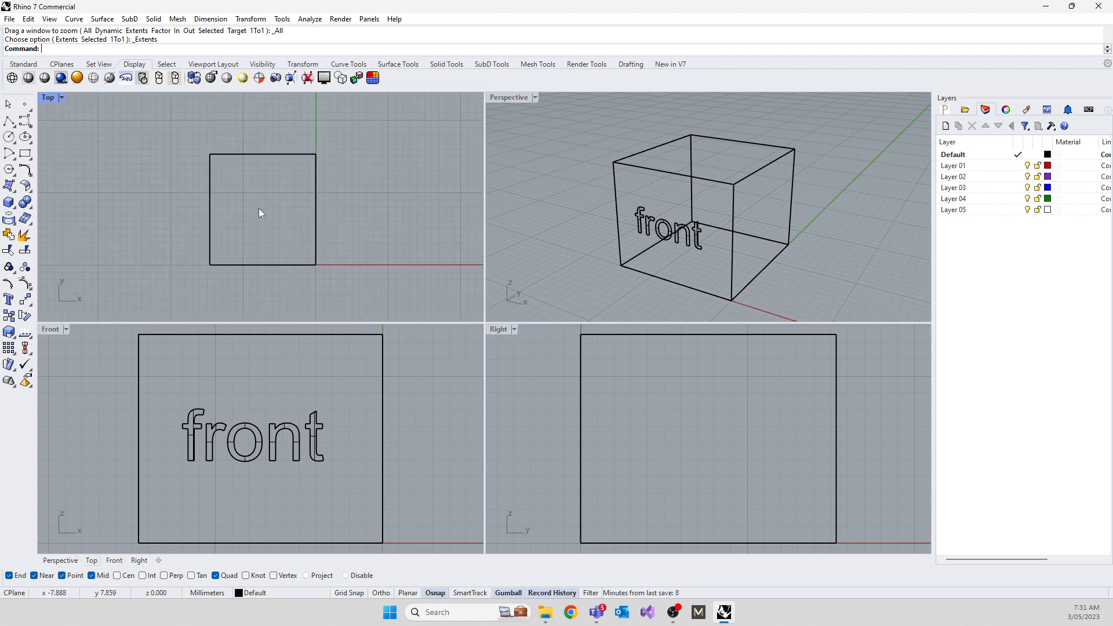
right_drag(259, 209, 228, 193)
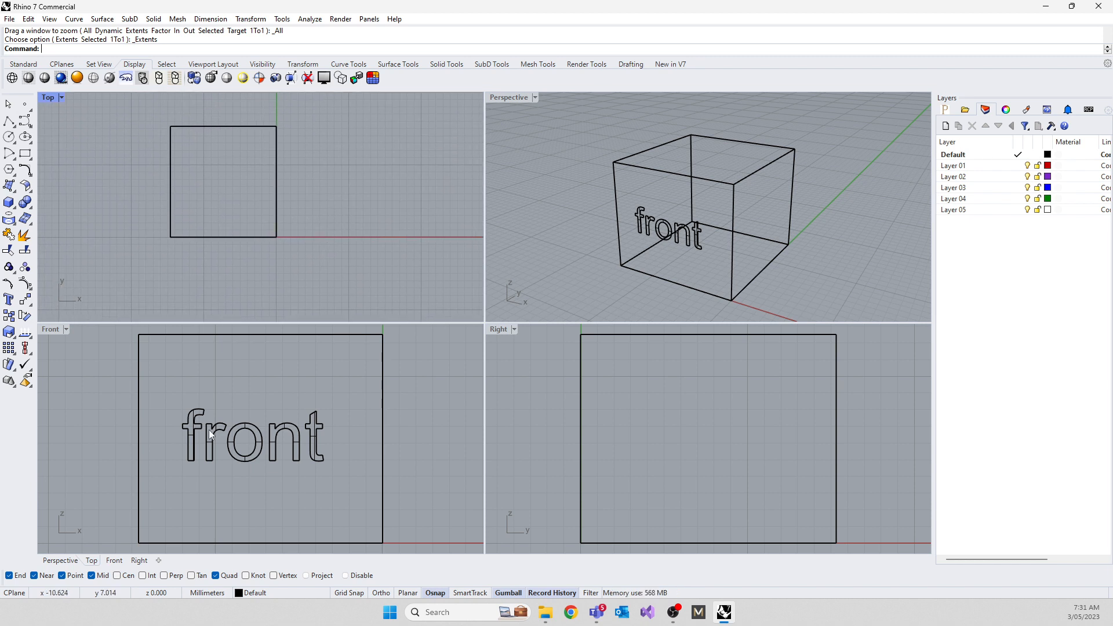
scroll(221, 436, up, 2)
right_drag(662, 432, 680, 430)
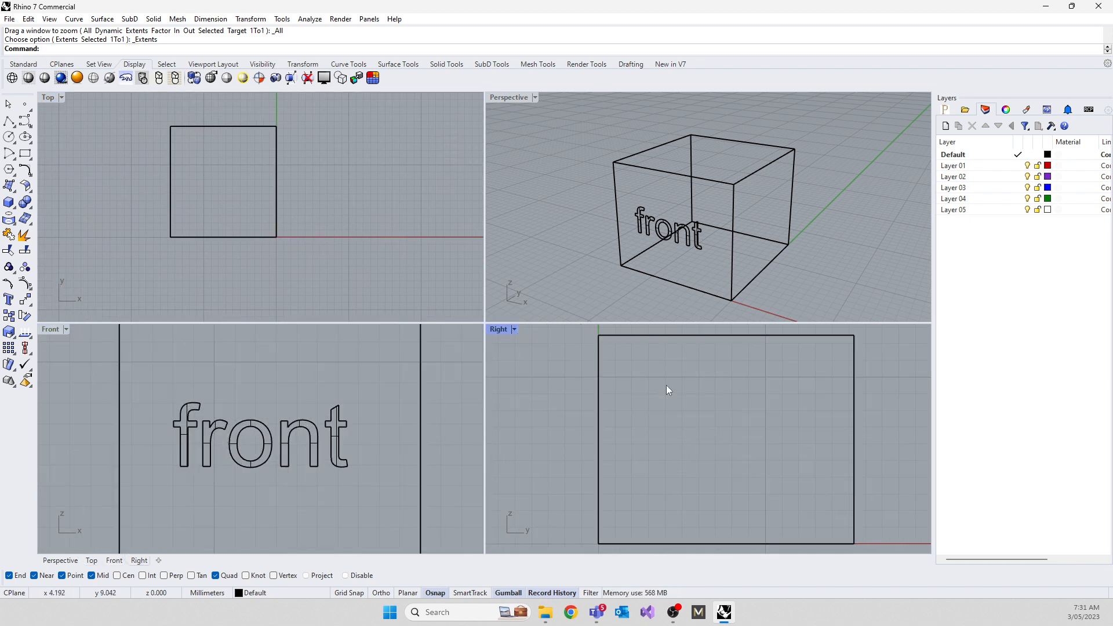
click(509, 99)
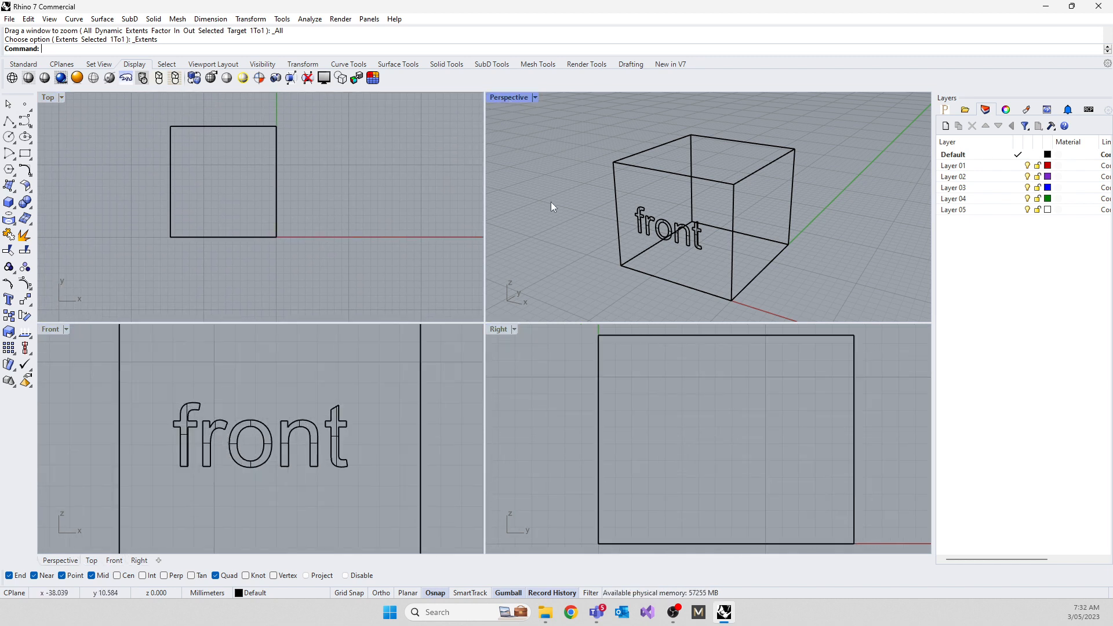
right_drag(559, 186, 623, 179)
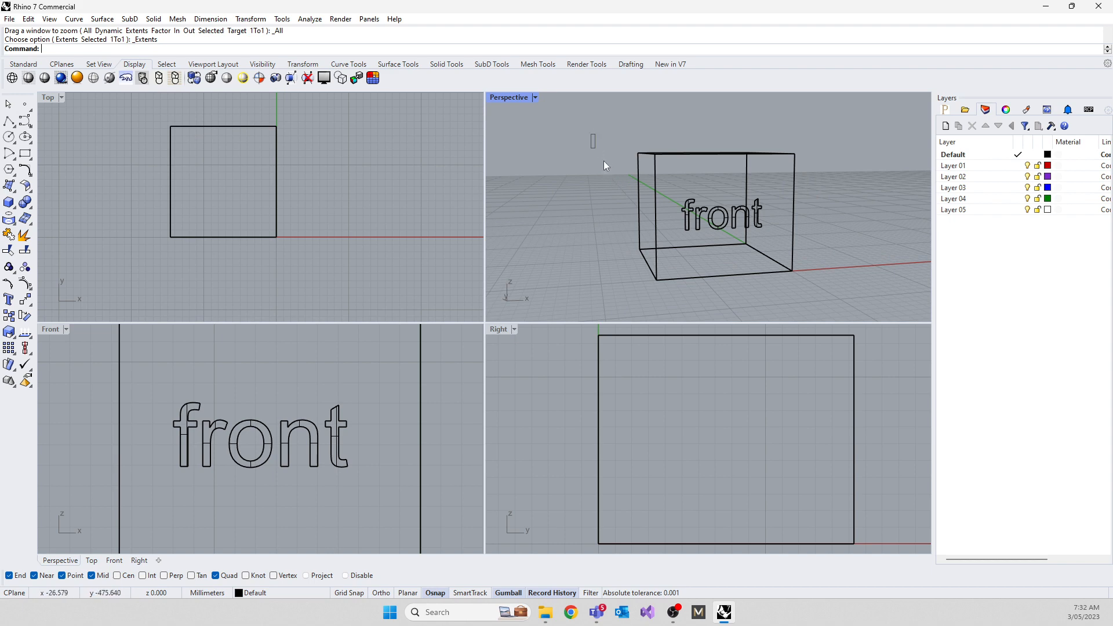
Step: Window-select the box and its "front" text in the Perspective view, orbit around them and clear the selection
drag(591, 135, 865, 304)
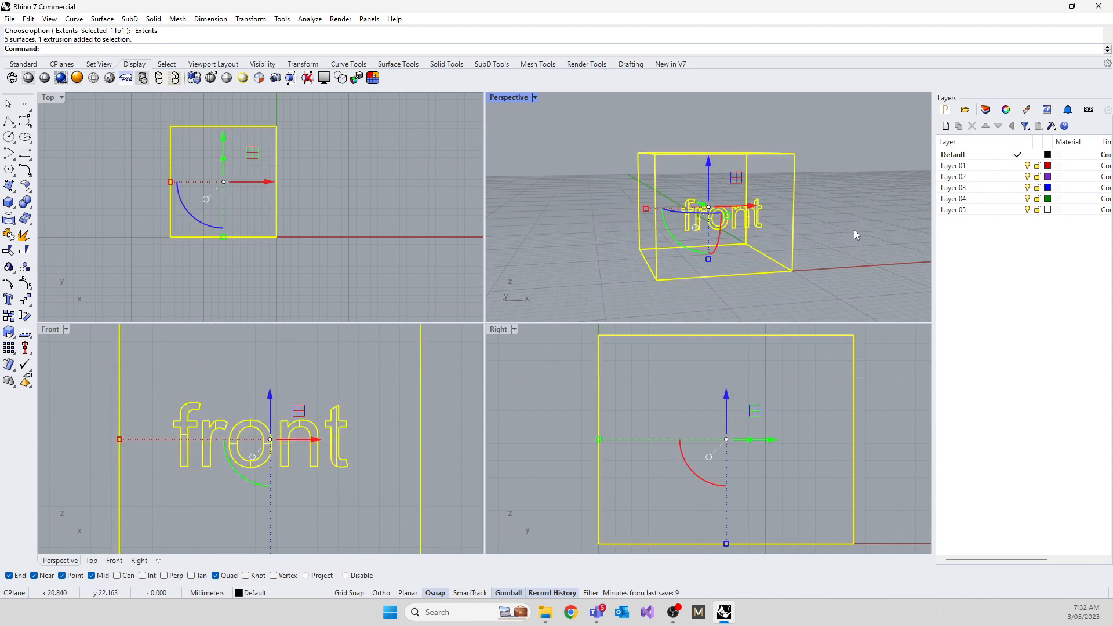
right_drag(854, 230, 785, 246)
click(586, 230)
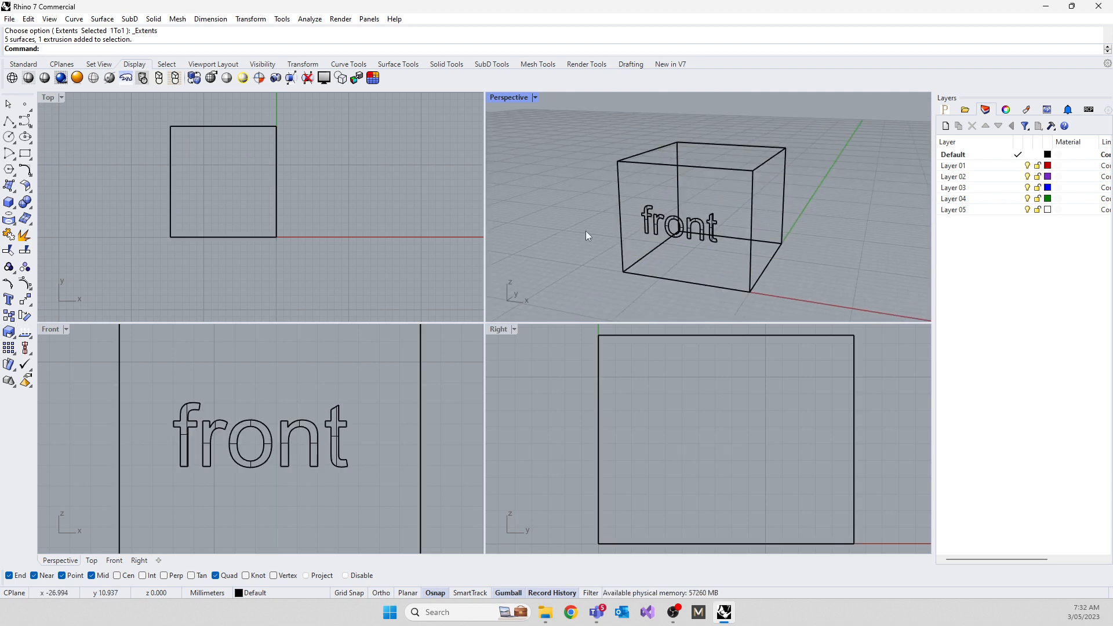
Step: Reposition the box within the Perspective, Top, Front and Right viewports by panning each view
shift+right_drag(830, 201, 797, 230)
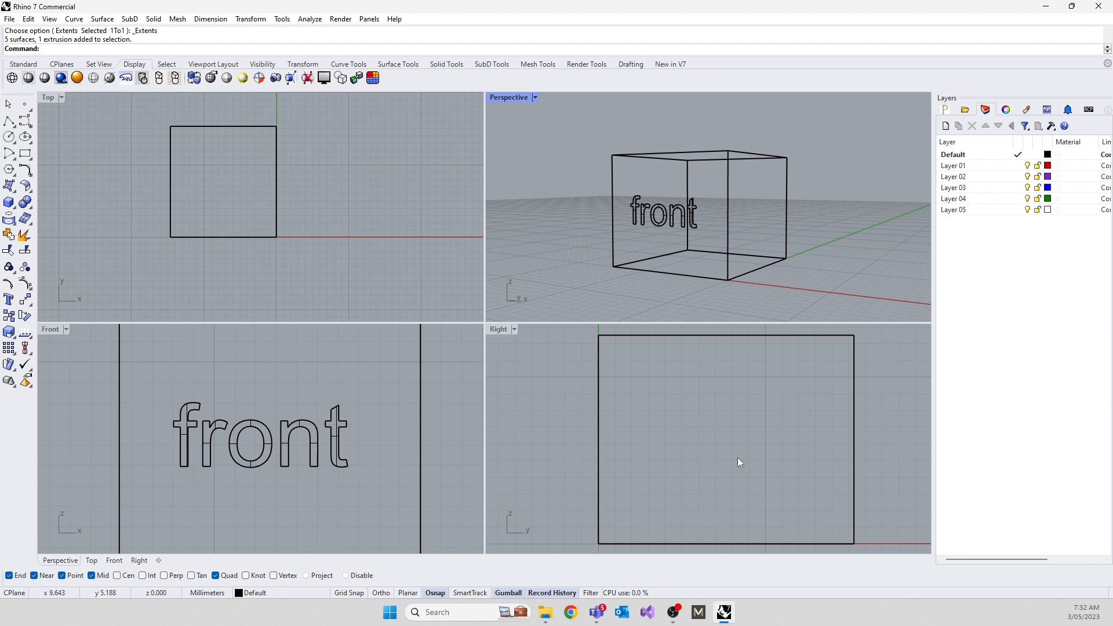
right_drag(359, 209, 418, 244)
mouse_move(316, 435)
right_down()
mouse_move(326, 365)
mouse_move(305, 417)
right_up()
right_drag(682, 440, 643, 421)
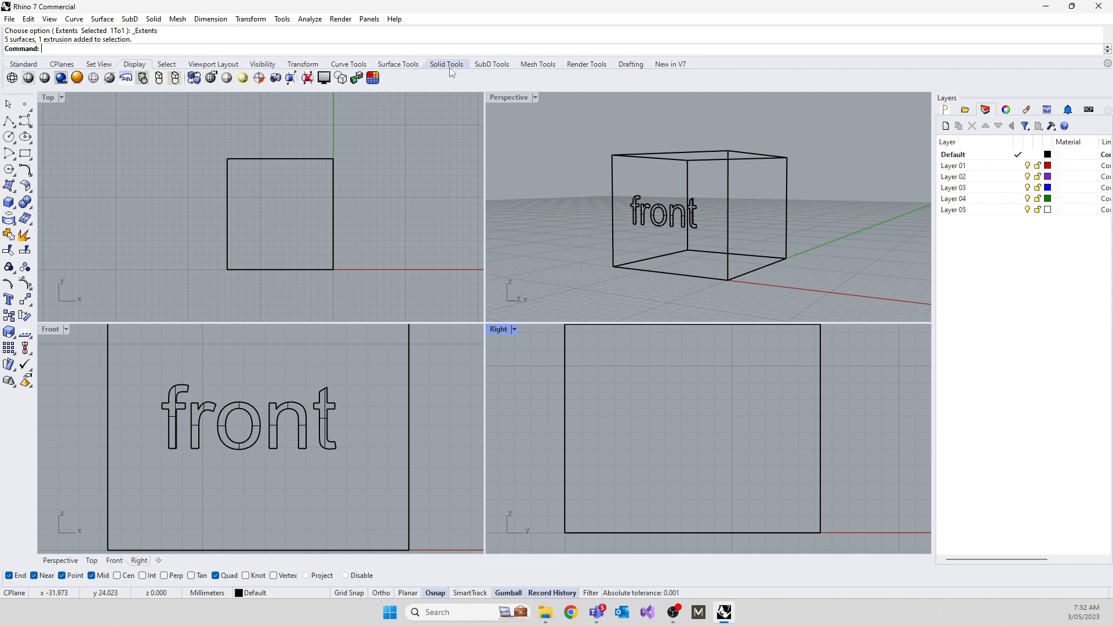
Step: Shift the Perspective view with the Pan command from the Set View tools and finish the command
click(88, 66)
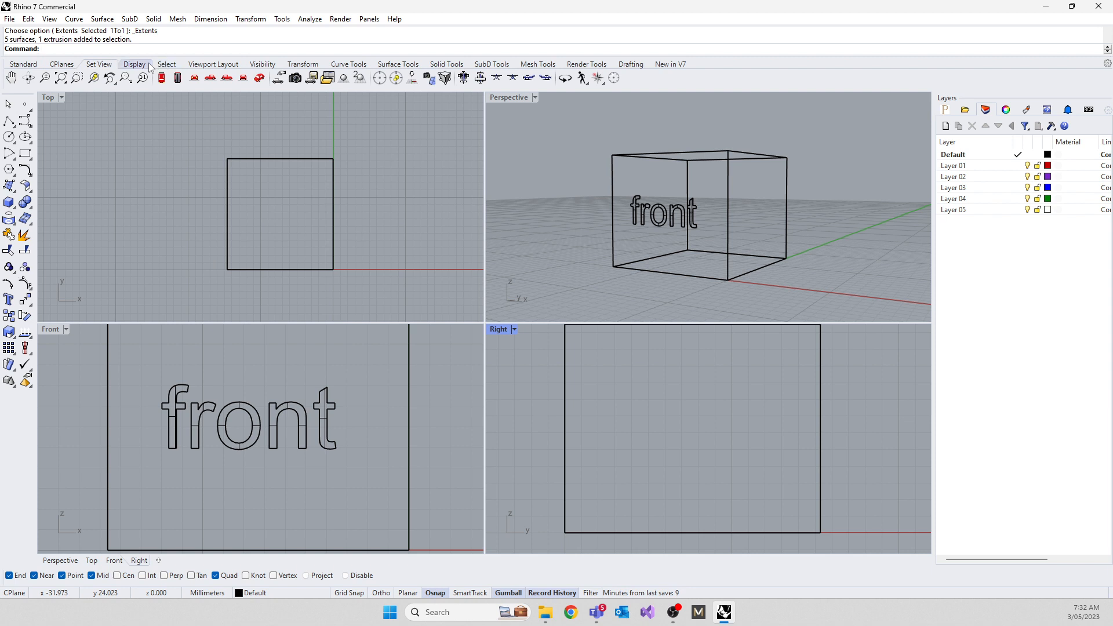
click(12, 79)
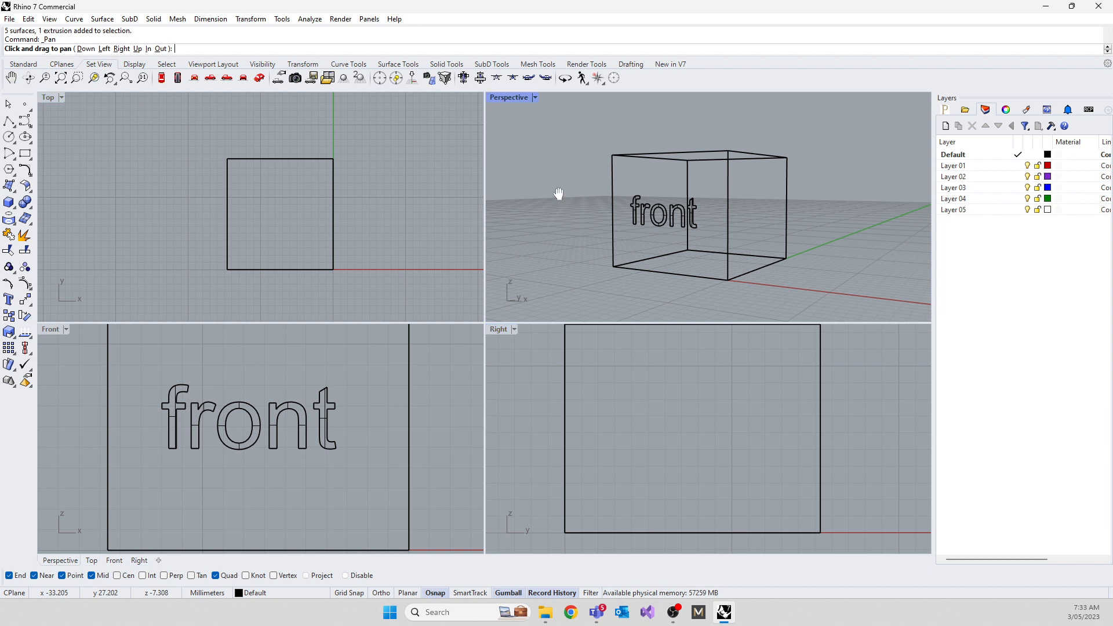
drag(558, 193, 535, 169)
key(Return)
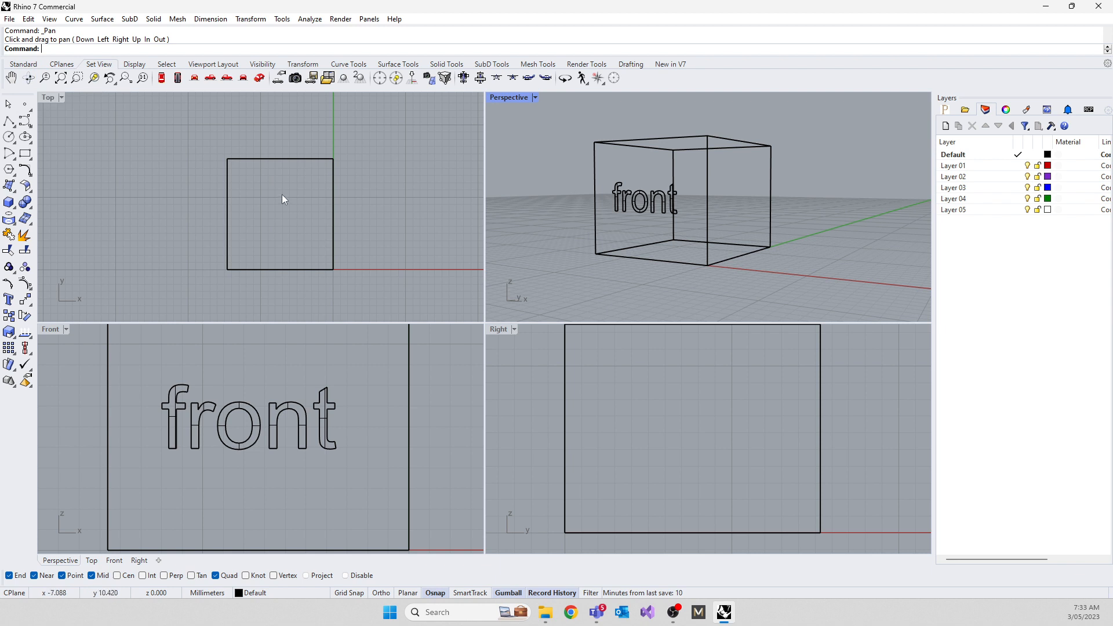
Step: Tilt the Top view to an angle with RotateView and restore the standard views with 4View
click(29, 77)
drag(222, 226, 196, 133)
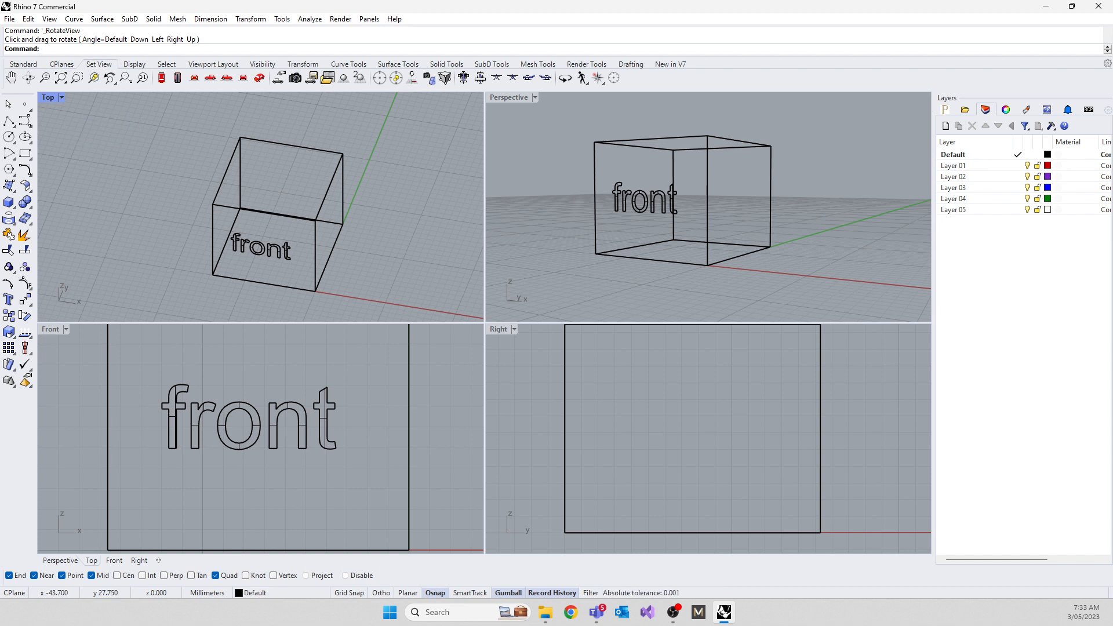
text(4View)
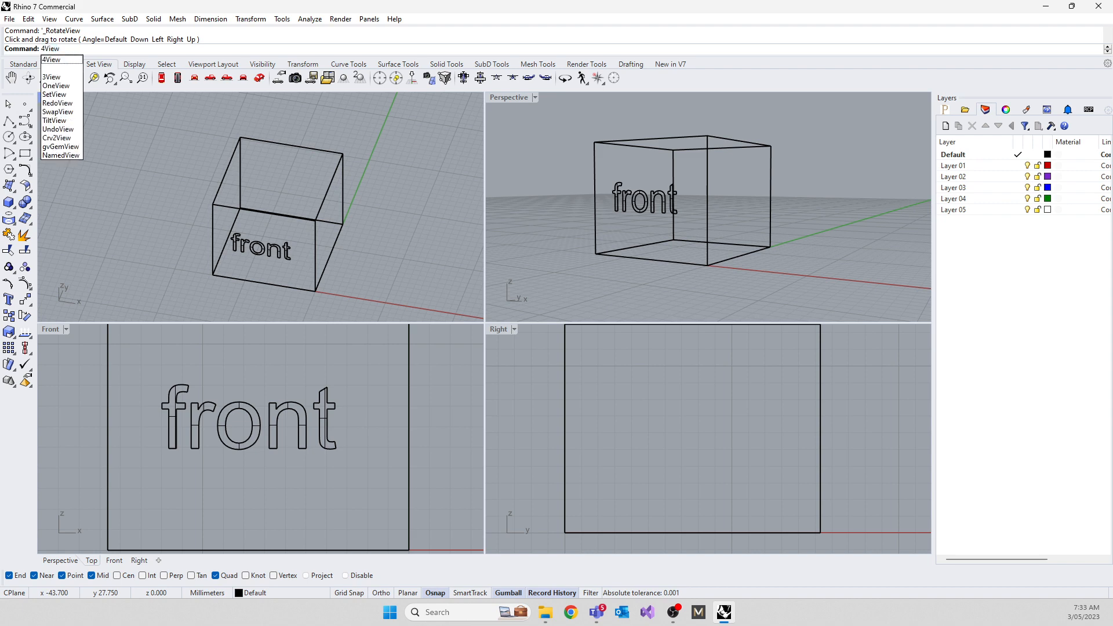
key(Return)
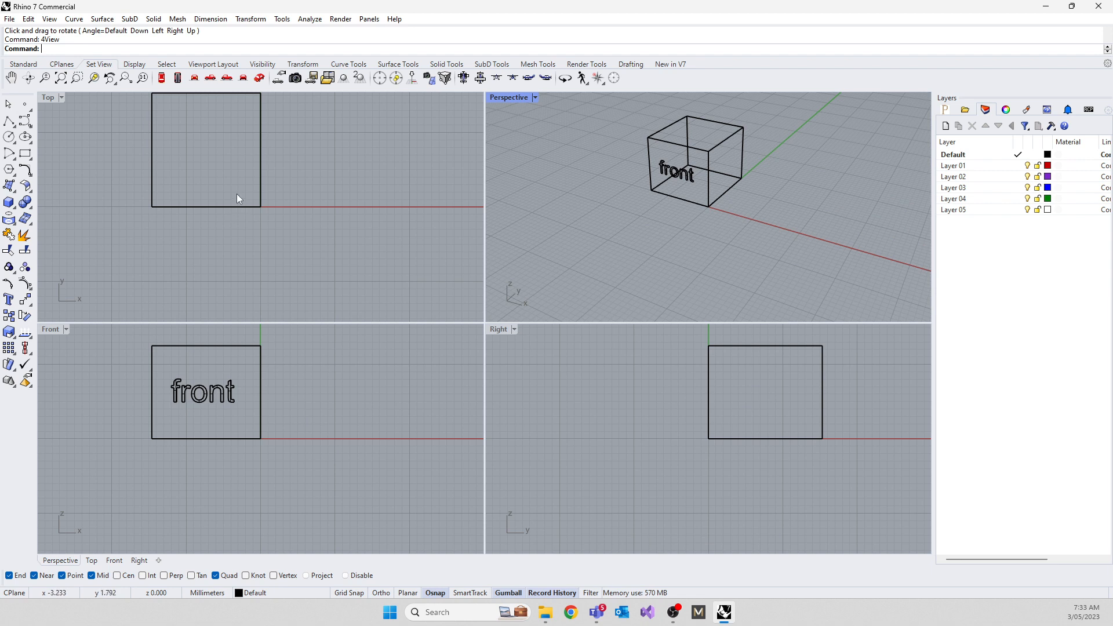
Step: Pan and zoom the Top, Right and Front views away from the box and orbit Perspective beneath it
right_drag(236, 194, 314, 258)
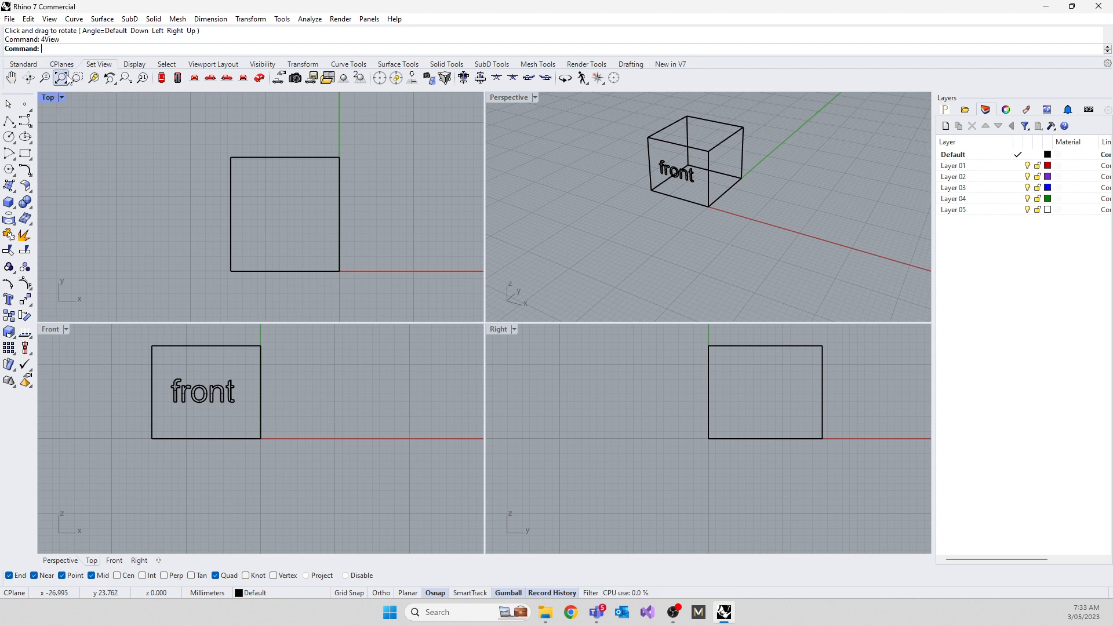
scroll(637, 403, down, 5)
scroll(638, 403, down, 3)
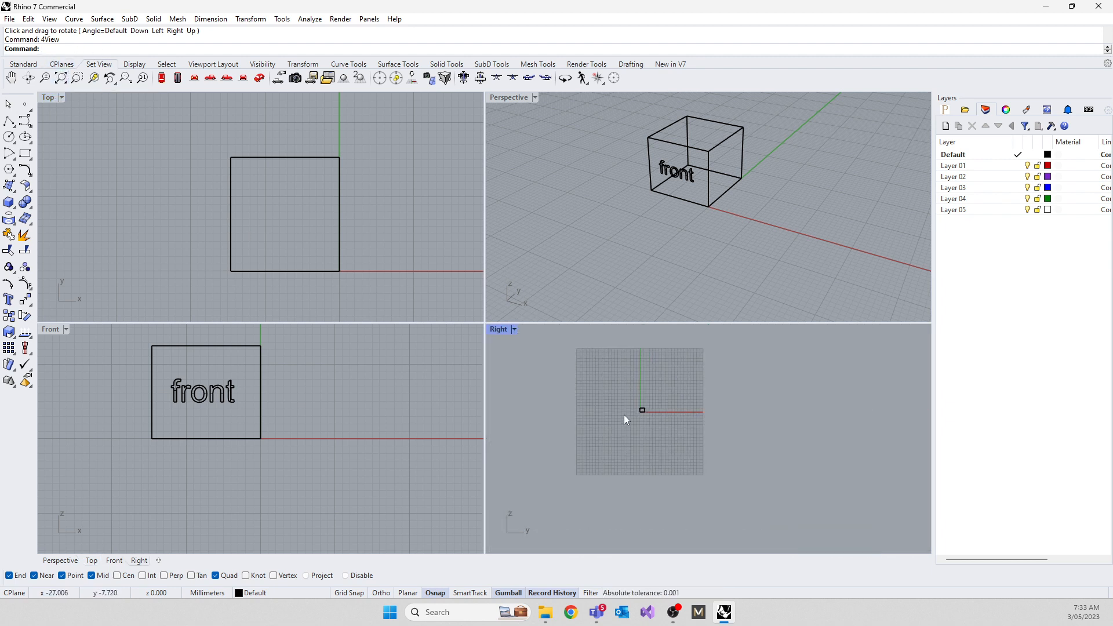
scroll(230, 211, down, 5)
scroll(182, 186, up, 4)
scroll(182, 186, up, 15)
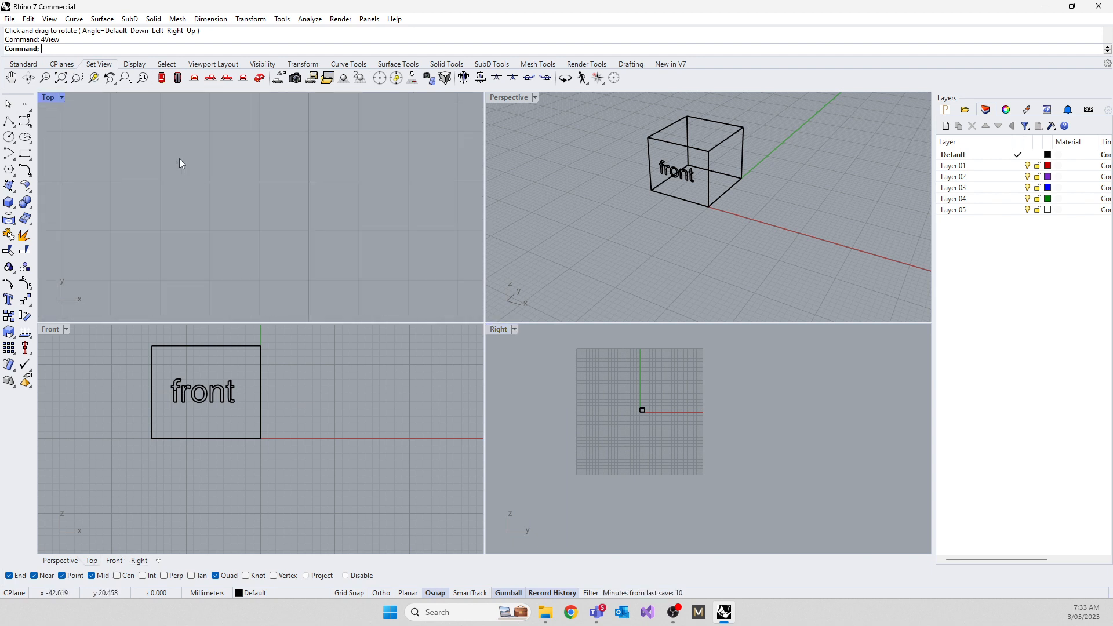
right_drag(183, 494, 196, 392)
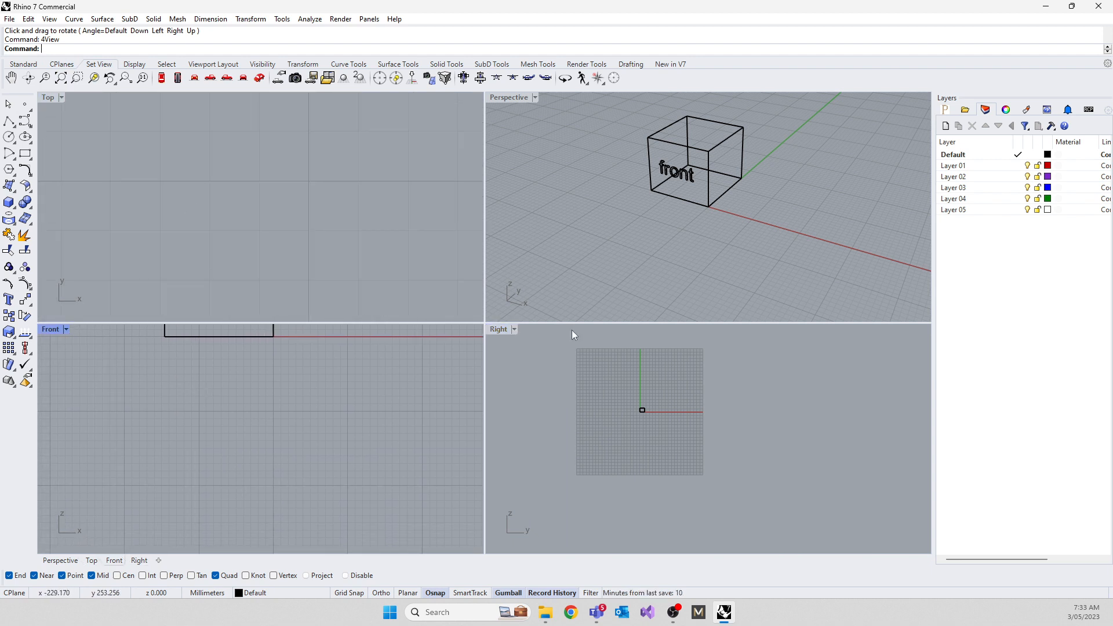
right_drag(577, 296, 735, 255)
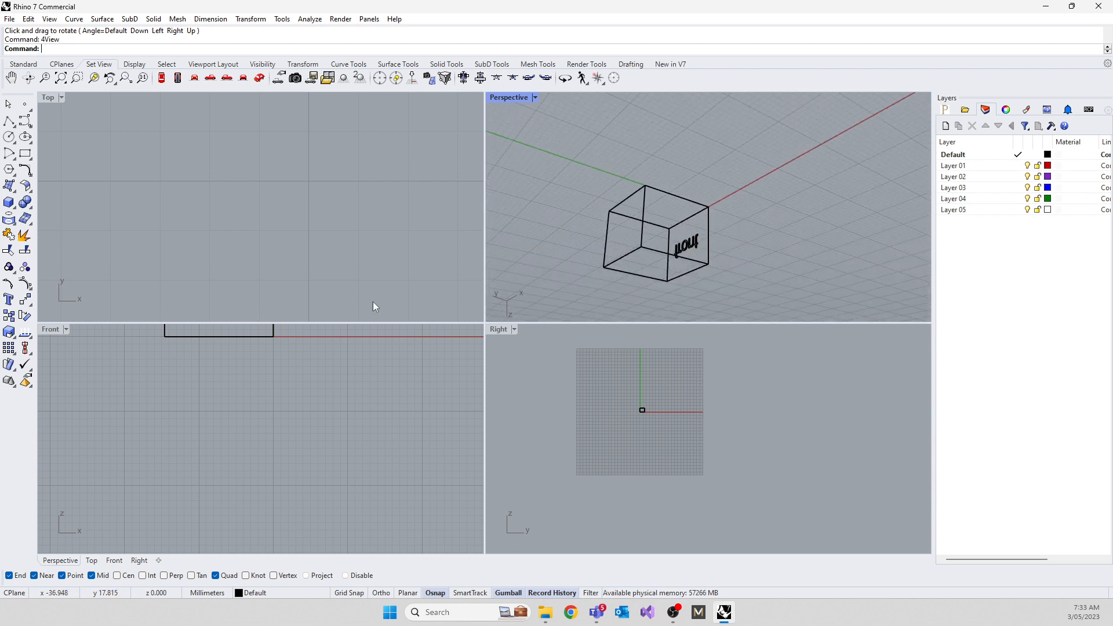
Step: Bring all four viewports back to their default views with 4View
text(4View)
key(Return)
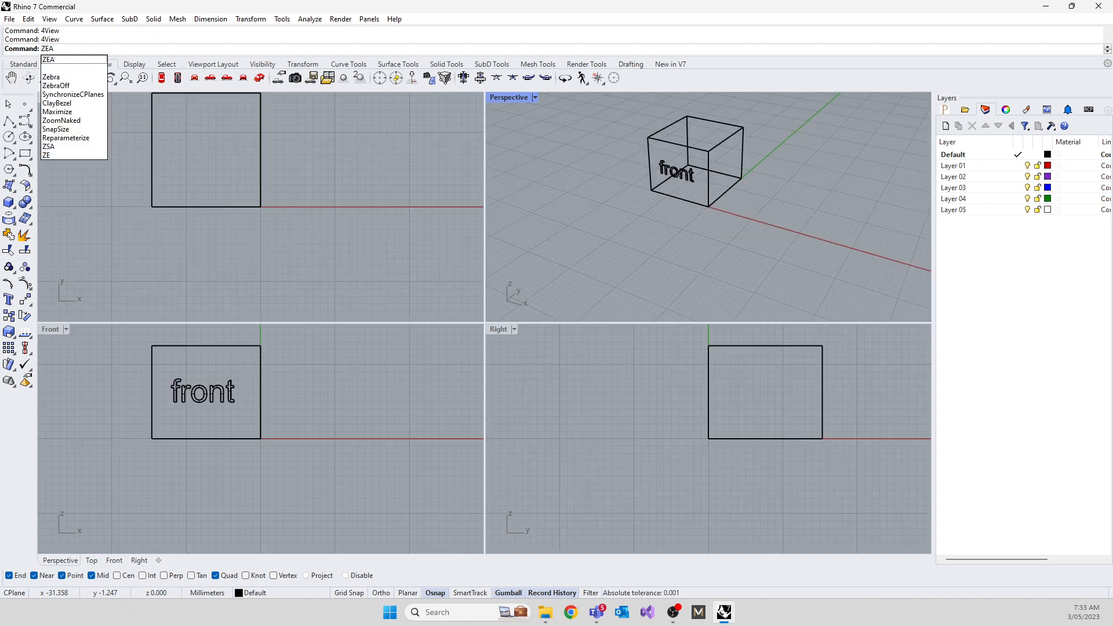
key(Escape)
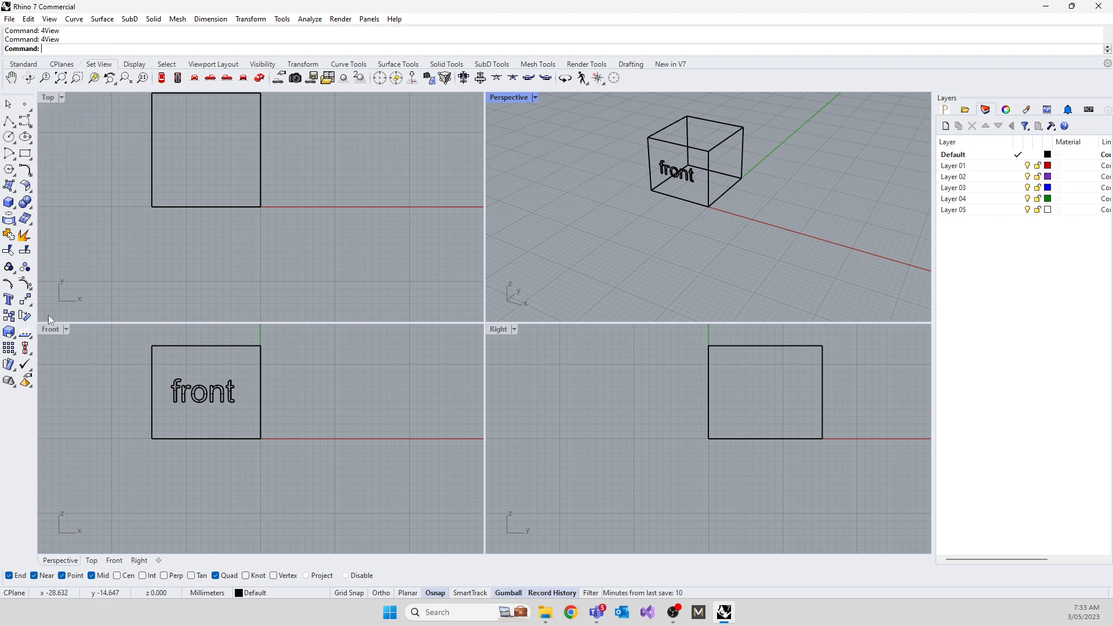
Step: Zoom the Perspective and Top viewports individually to the box's extents, activate Front, and zoom Perspective back out
click(60, 79)
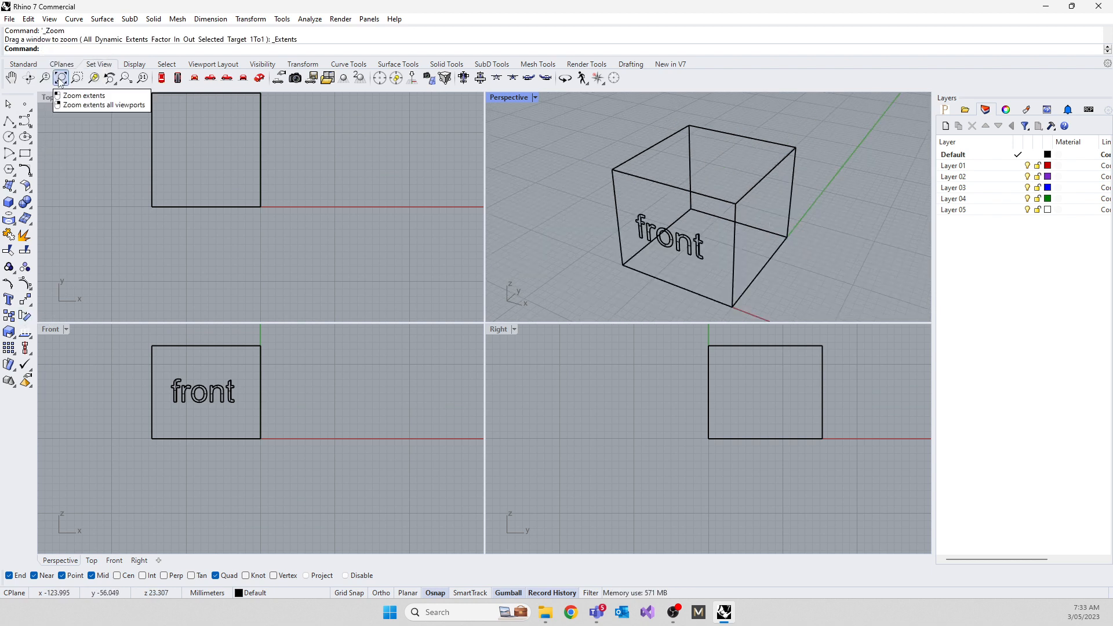
click(93, 134)
click(60, 79)
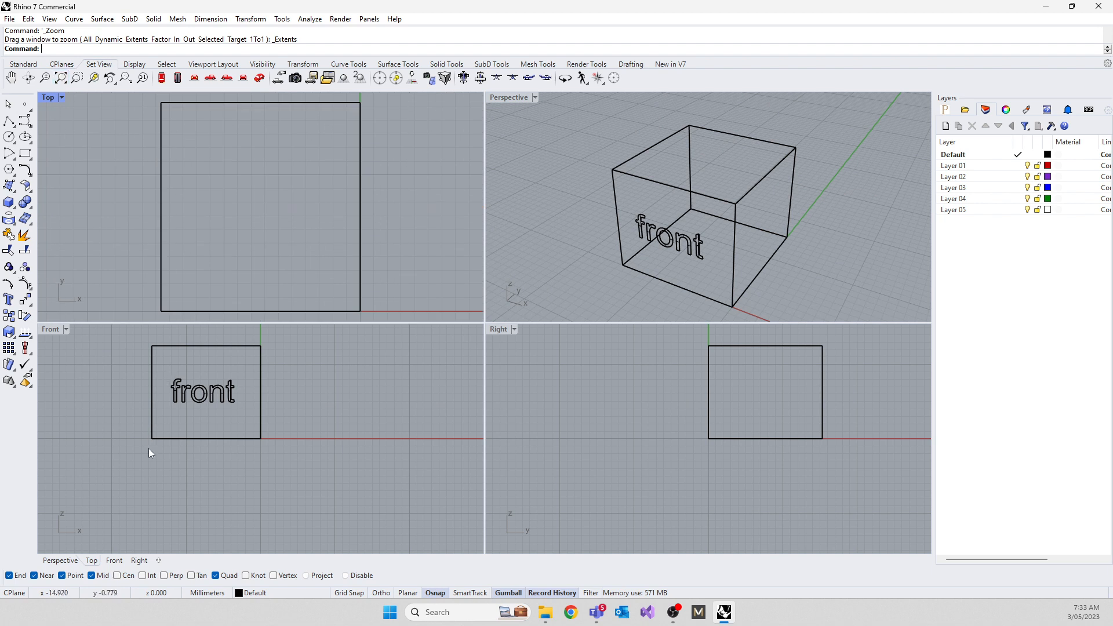
click(148, 447)
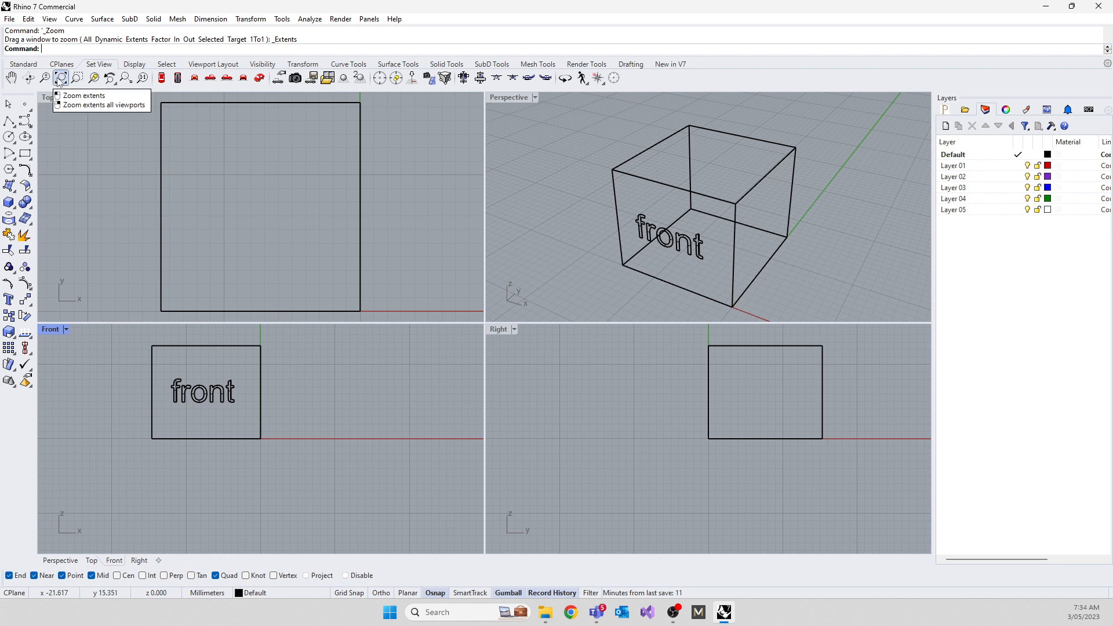
scroll(686, 196, down, 5)
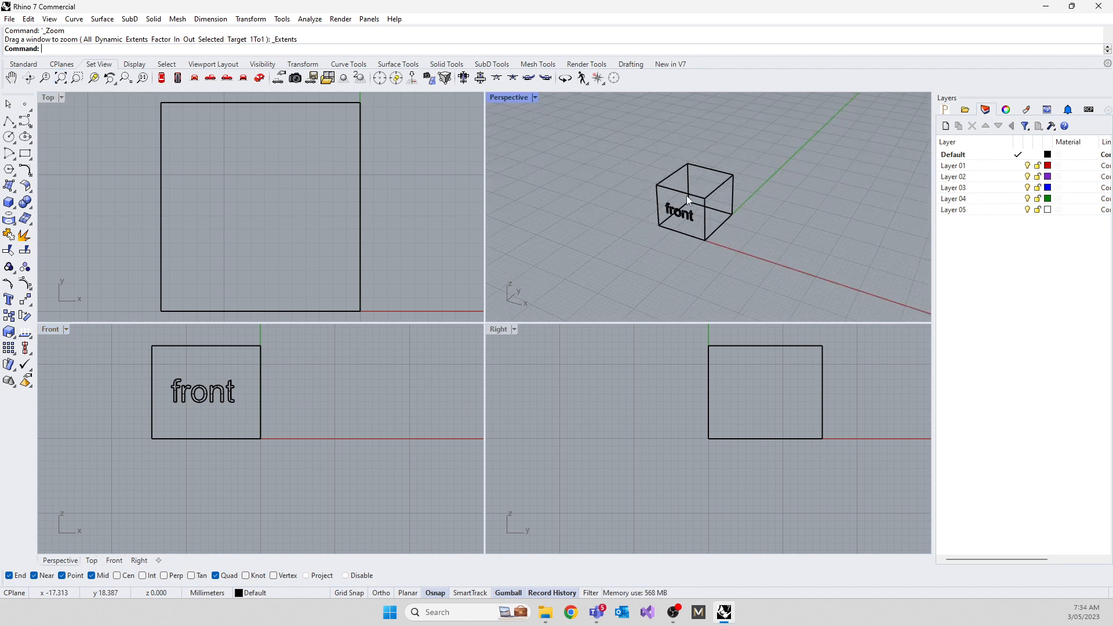
Step: Zoom out the Perspective, Top and Front views, and zoom all four viewports to the box's extents together
scroll(342, 445, down, 5)
scroll(327, 233, down, 4)
scroll(327, 233, down, 4)
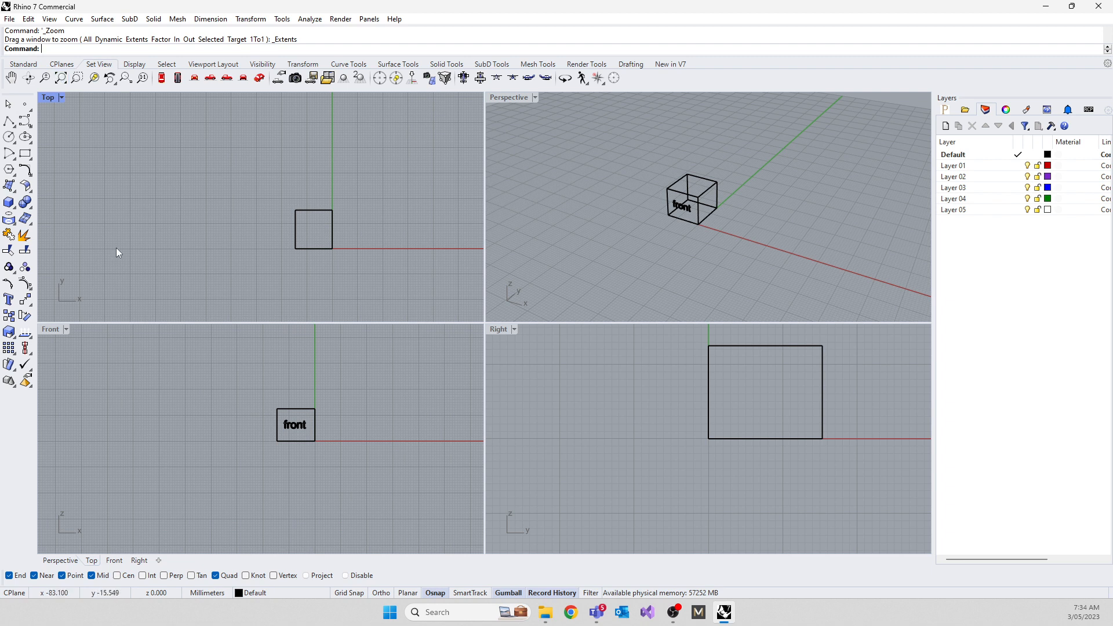
right_click(61, 81)
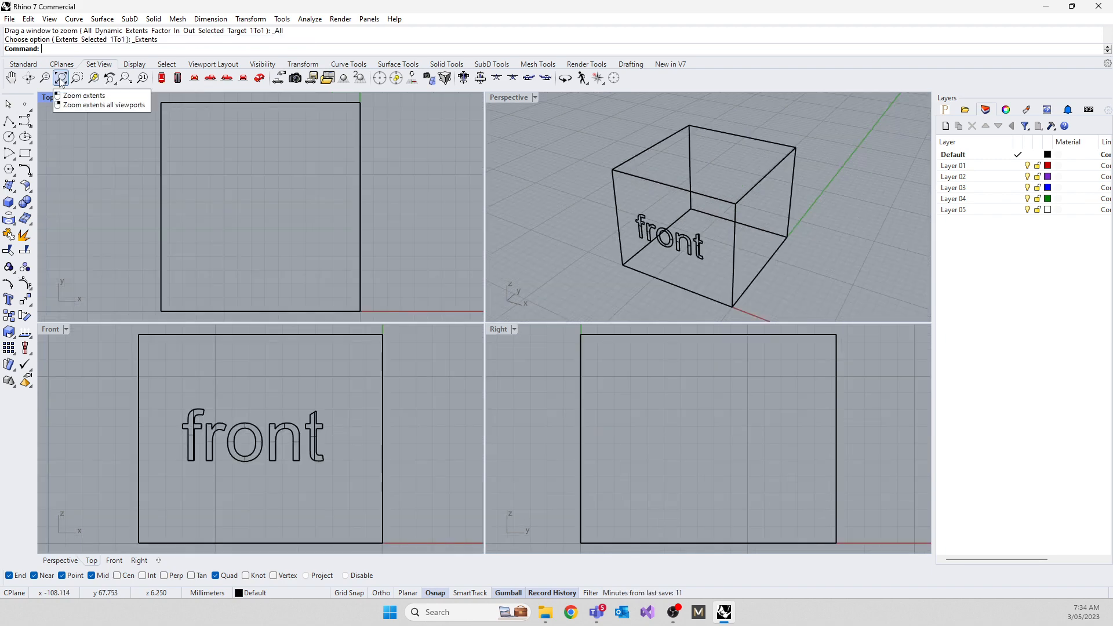
Step: Zoom out all four views, zoom only Perspective back to the box's extents, and activate the Right viewport
scroll(226, 183, down, 3)
scroll(248, 470, down, 3)
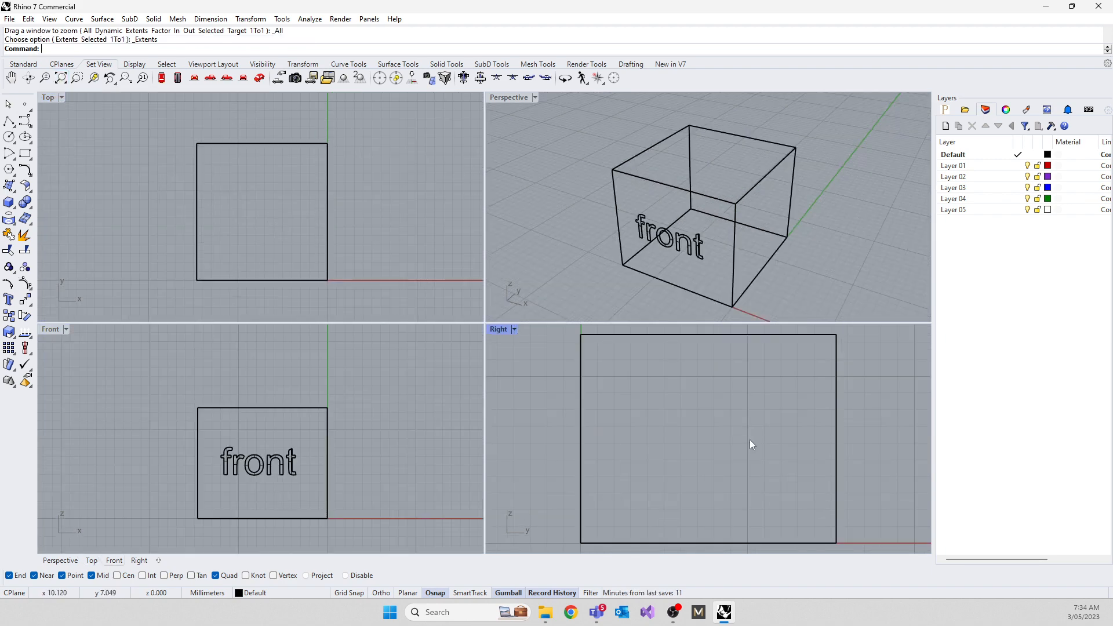
scroll(749, 439, down, 6)
scroll(687, 317, down, 8)
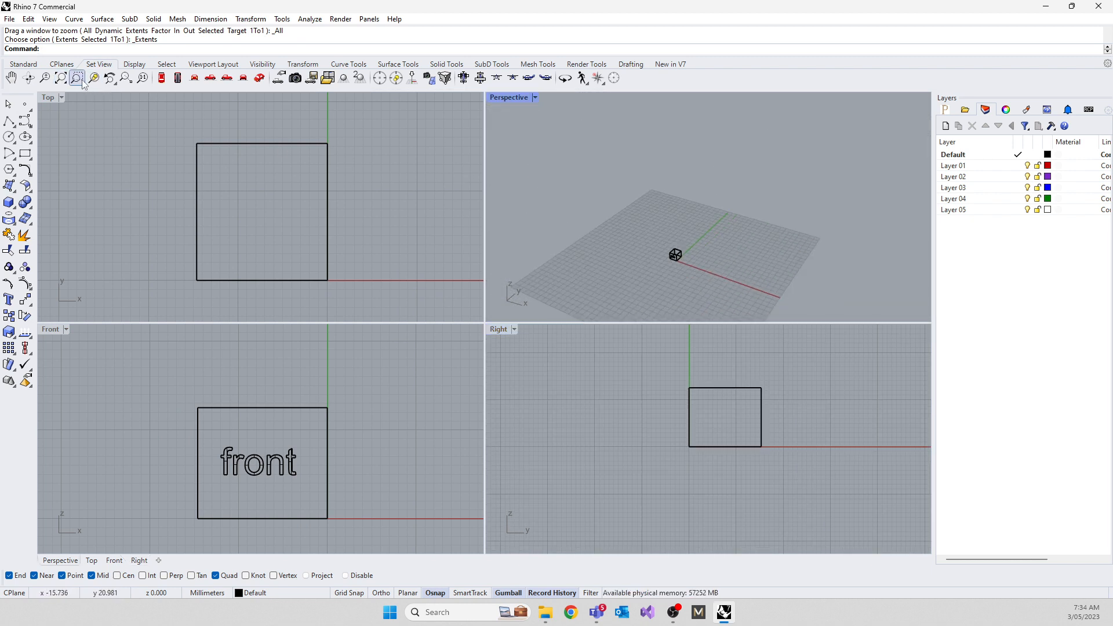
click(60, 78)
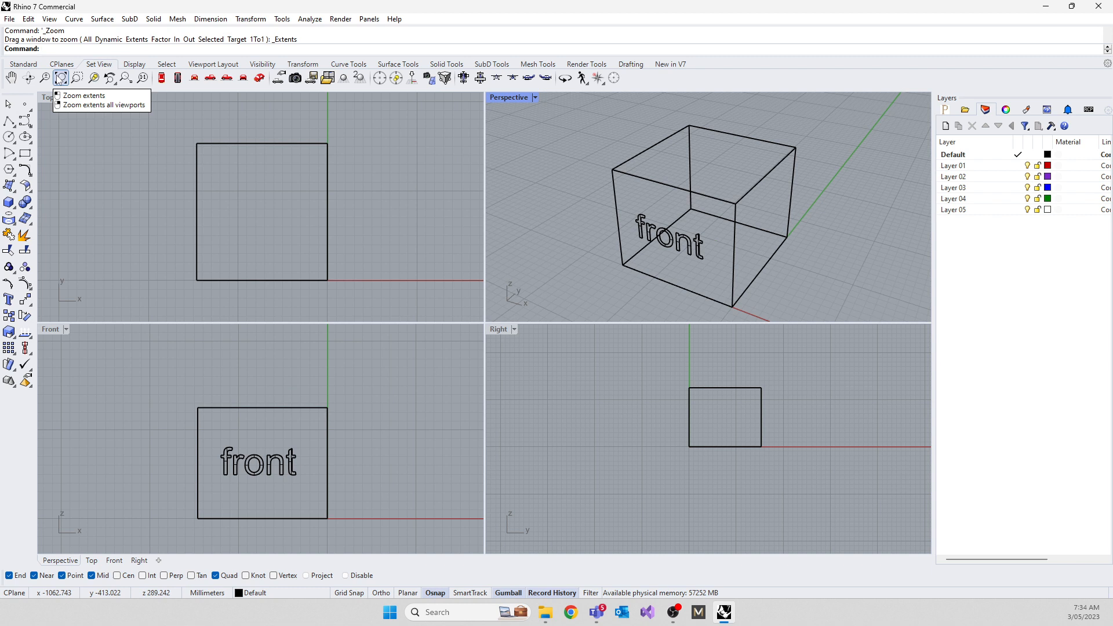
click(610, 416)
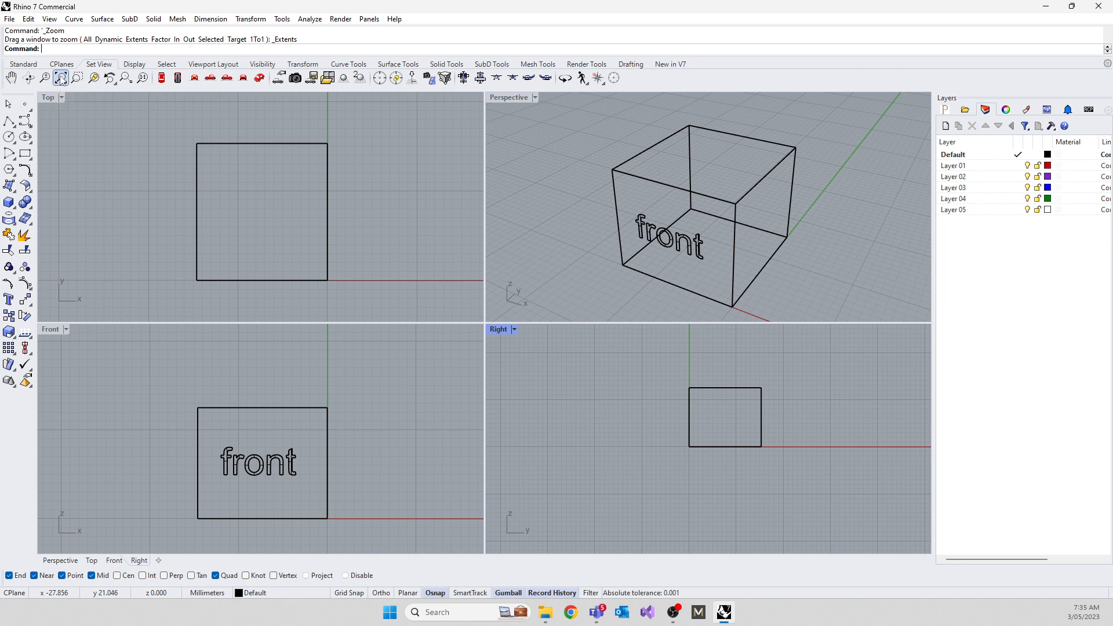
Step: Orbit the Perspective view around the box and pan the Top, Front and Right views
right_drag(510, 240, 606, 200)
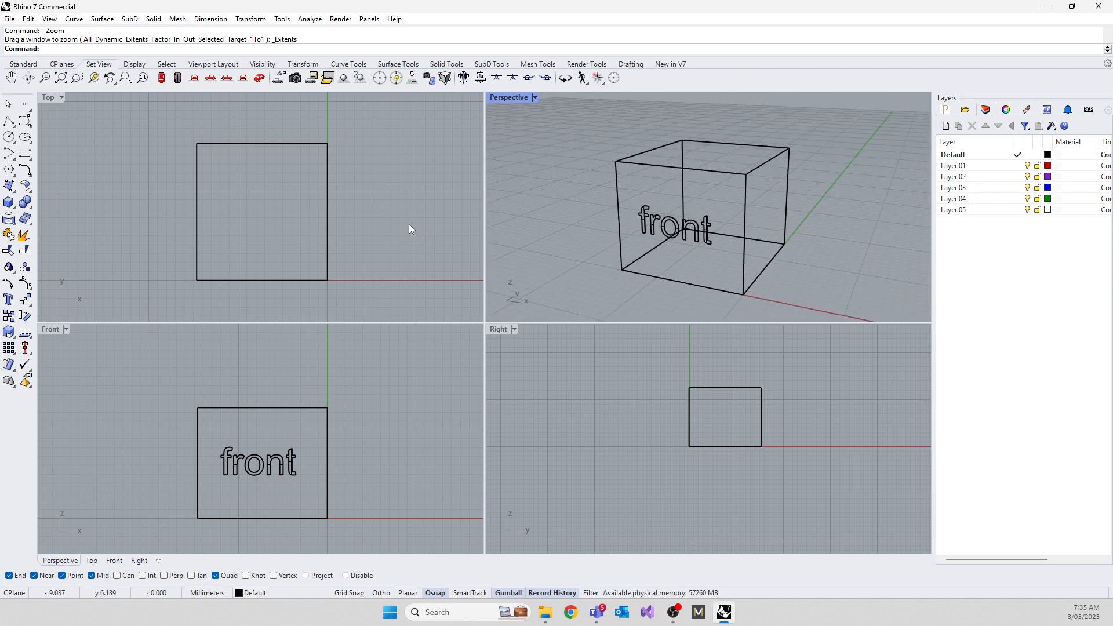
right_drag(408, 224, 595, 297)
right_drag(147, 319, 87, 268)
right_drag(482, 272, 409, 253)
right_drag(383, 425, 440, 388)
right_drag(651, 408, 611, 406)
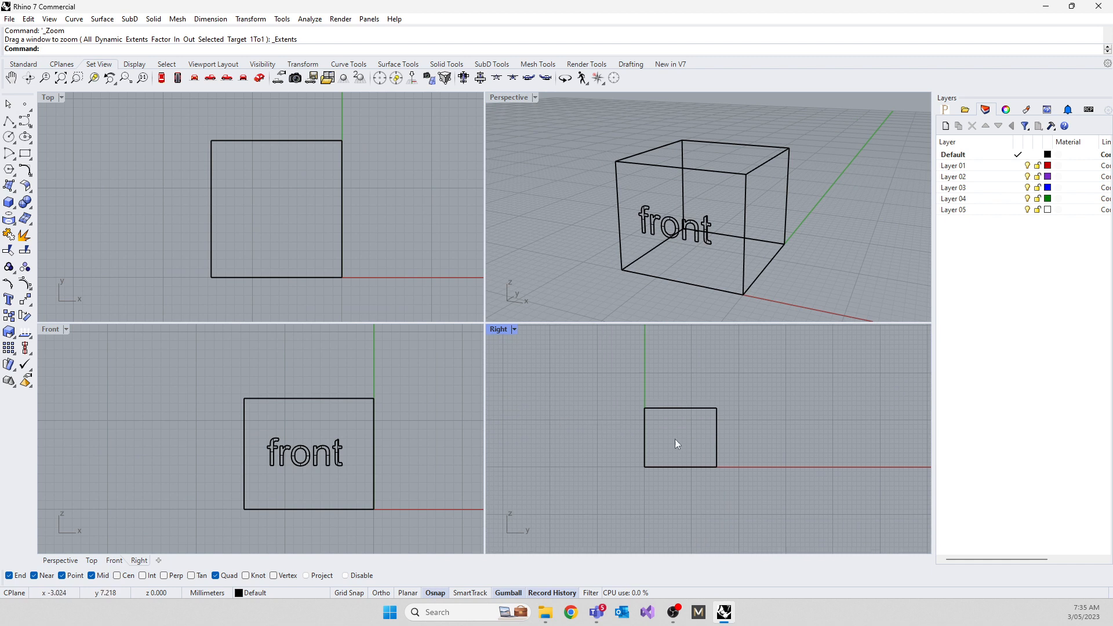
Step: Zoom in and out on the box in each of the four viewports and orbit Perspective to a higher angle
scroll(723, 213, down, 5)
scroll(680, 464, up, 3)
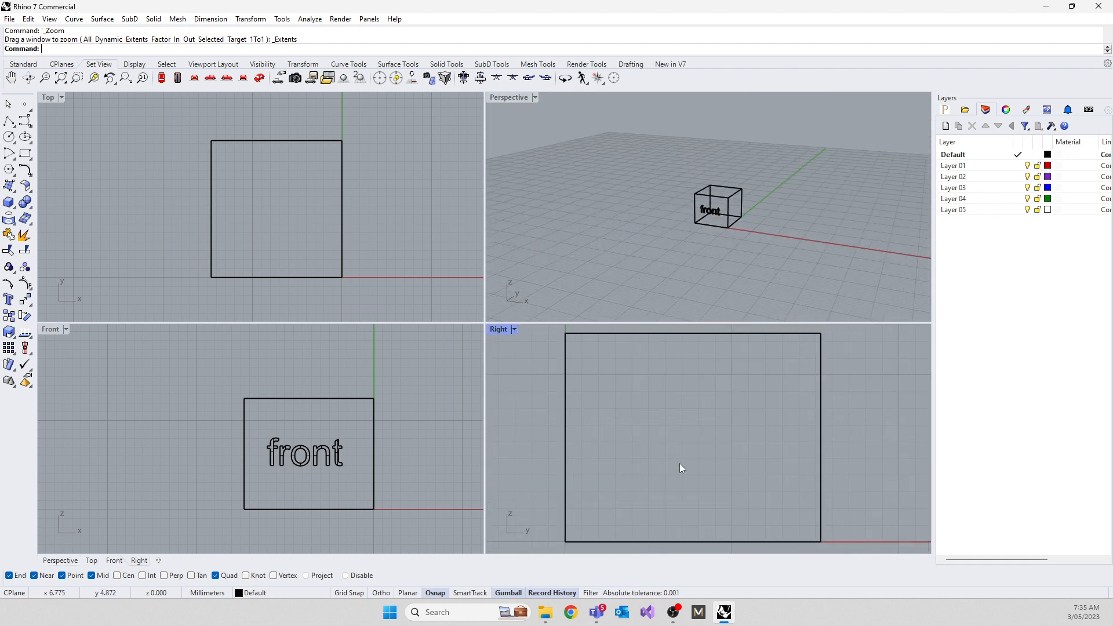
scroll(679, 464, down, 3)
scroll(319, 438, down, 8)
scroll(319, 438, up, 9)
scroll(285, 234, down, 3)
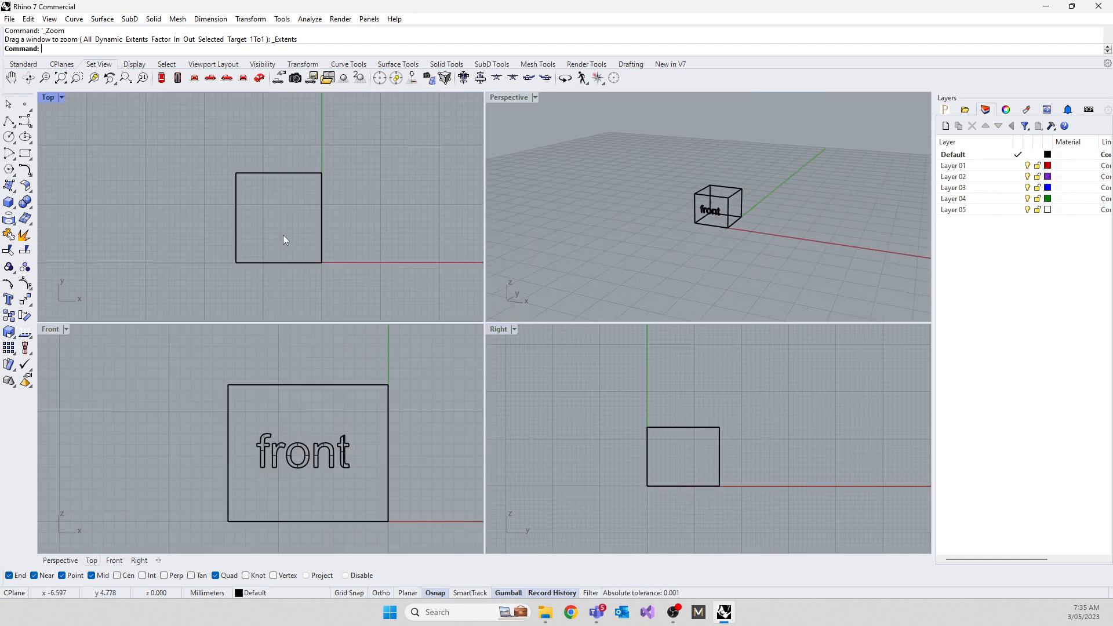
scroll(284, 233, up, 4)
right_drag(661, 204, 677, 222)
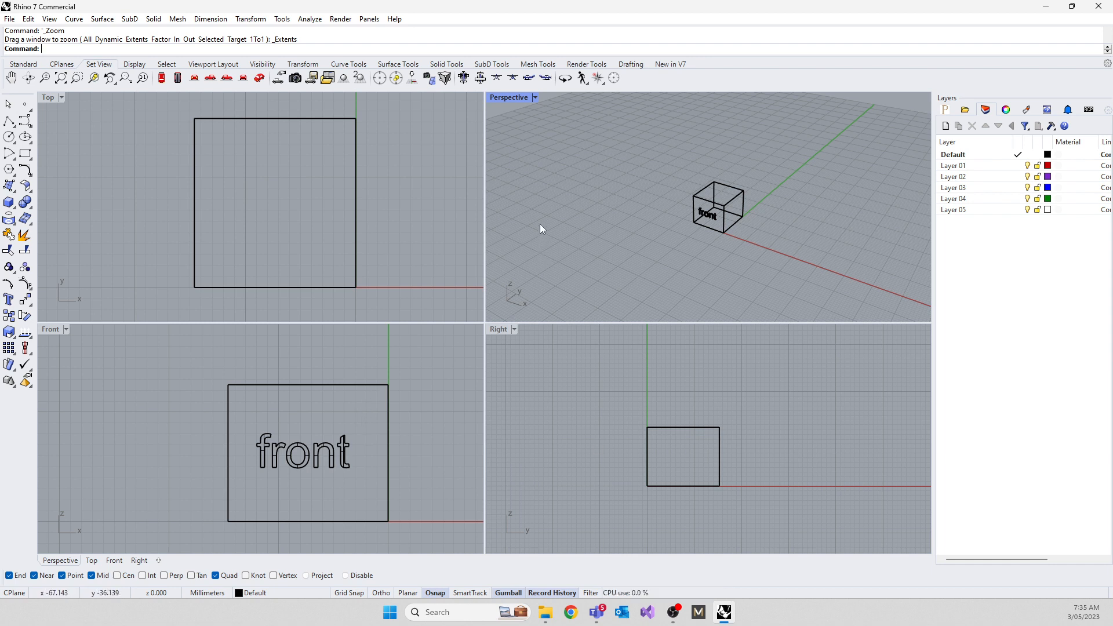
Step: Maximize the Perspective viewport and restore the four-viewport layout, and do the same with the Right viewport
double_click(503, 98)
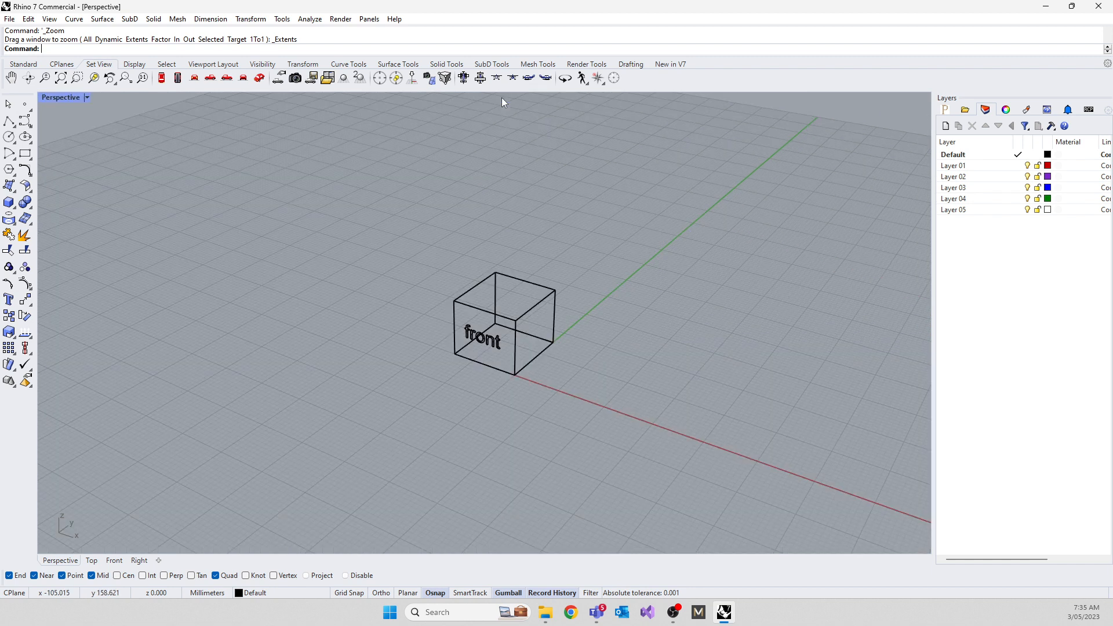
double_click(57, 97)
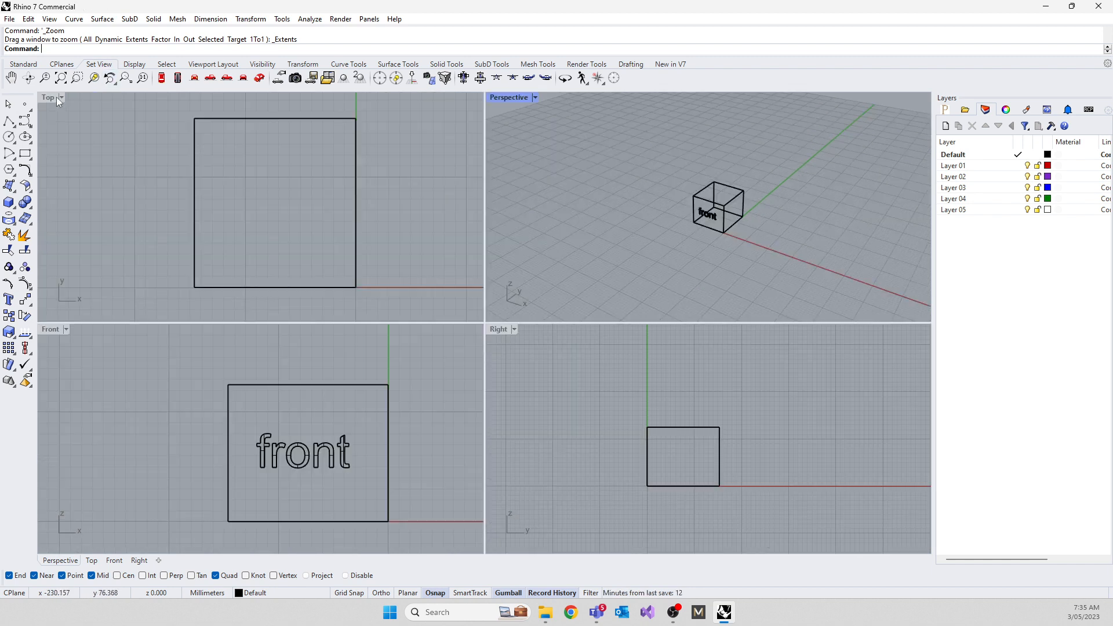
double_click(497, 329)
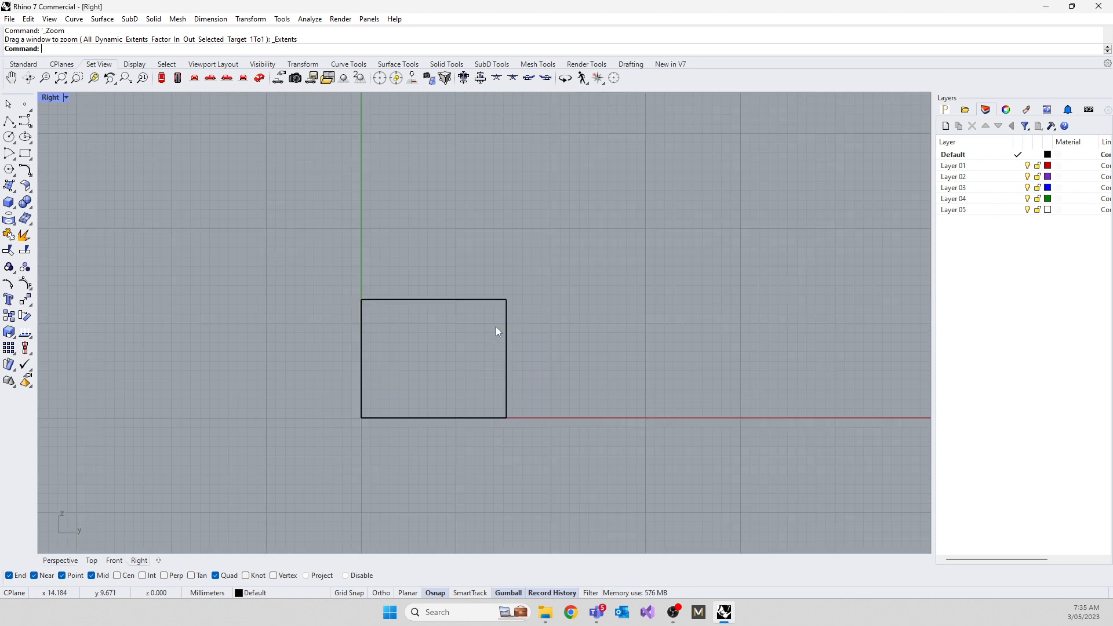
double_click(51, 97)
Step: Set the Perspective viewport's display mode to Shaded with the view close on the box's front lettering
right_drag(572, 262, 685, 174)
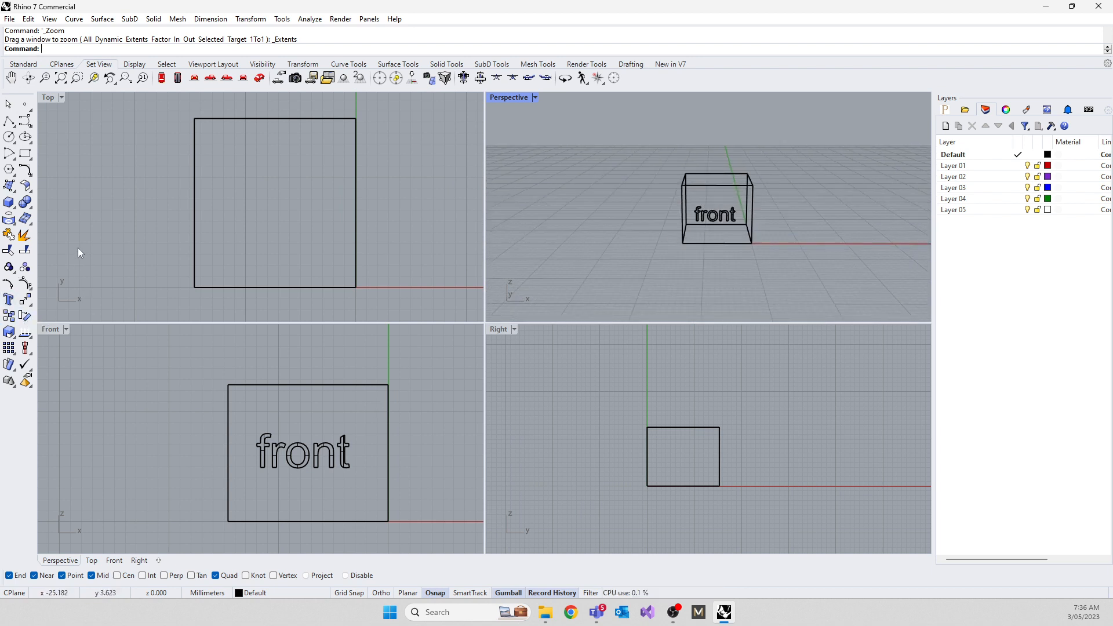
right_drag(673, 197, 733, 216)
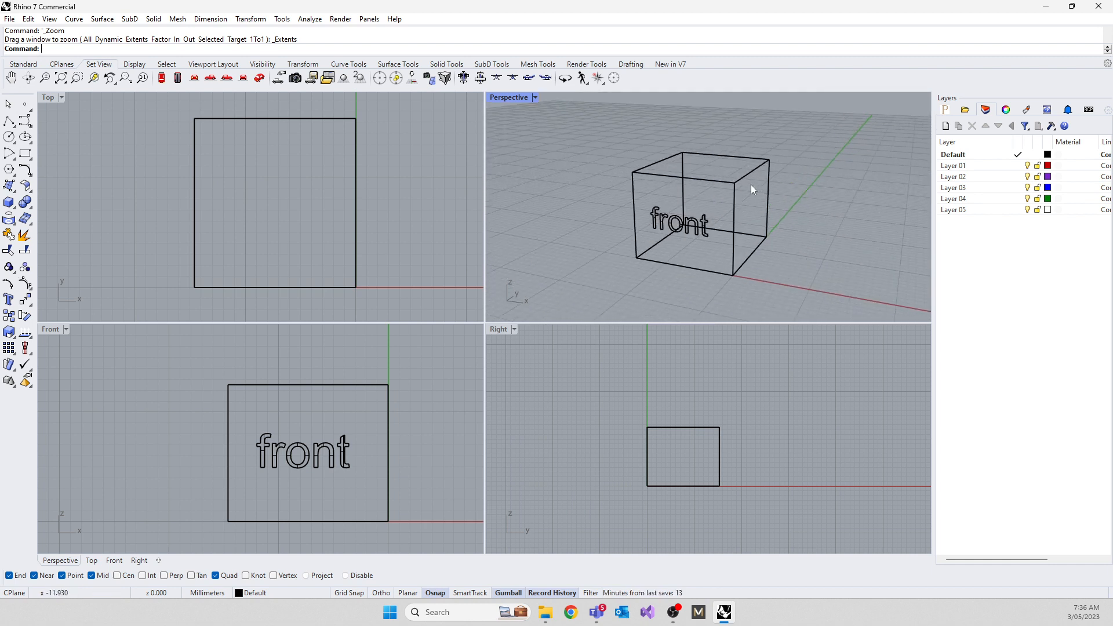
scroll(652, 249, up, 6)
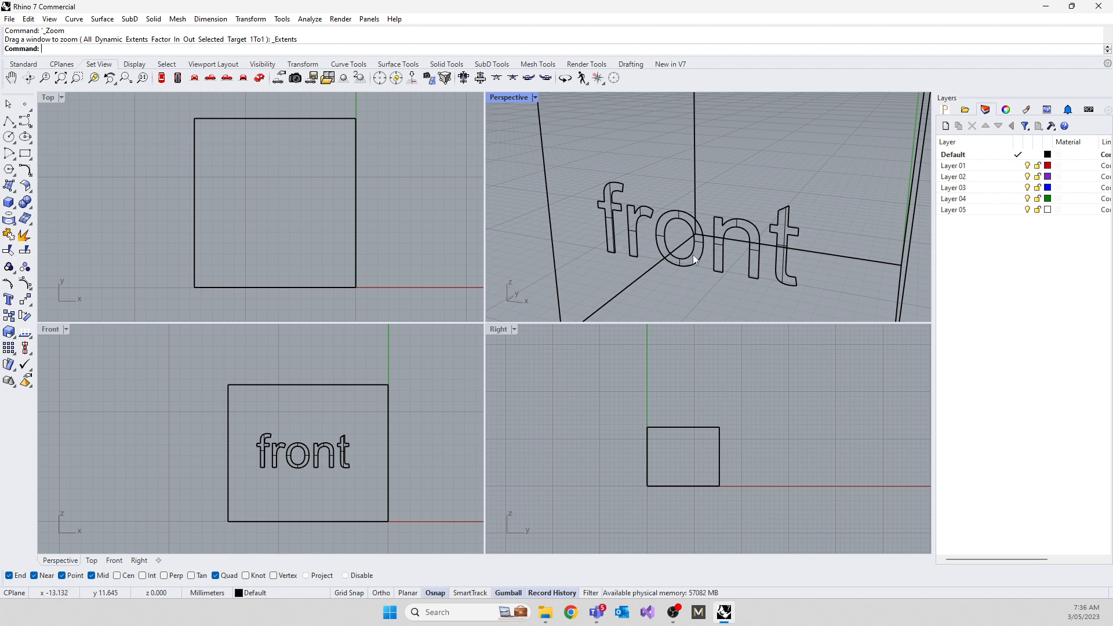
click(505, 97)
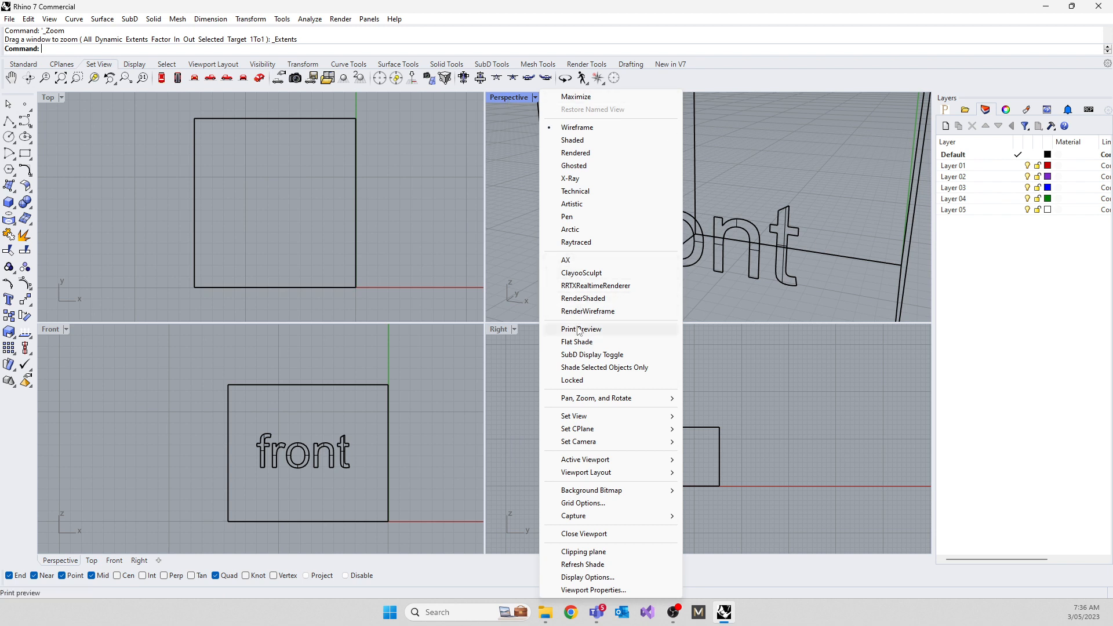
click(574, 142)
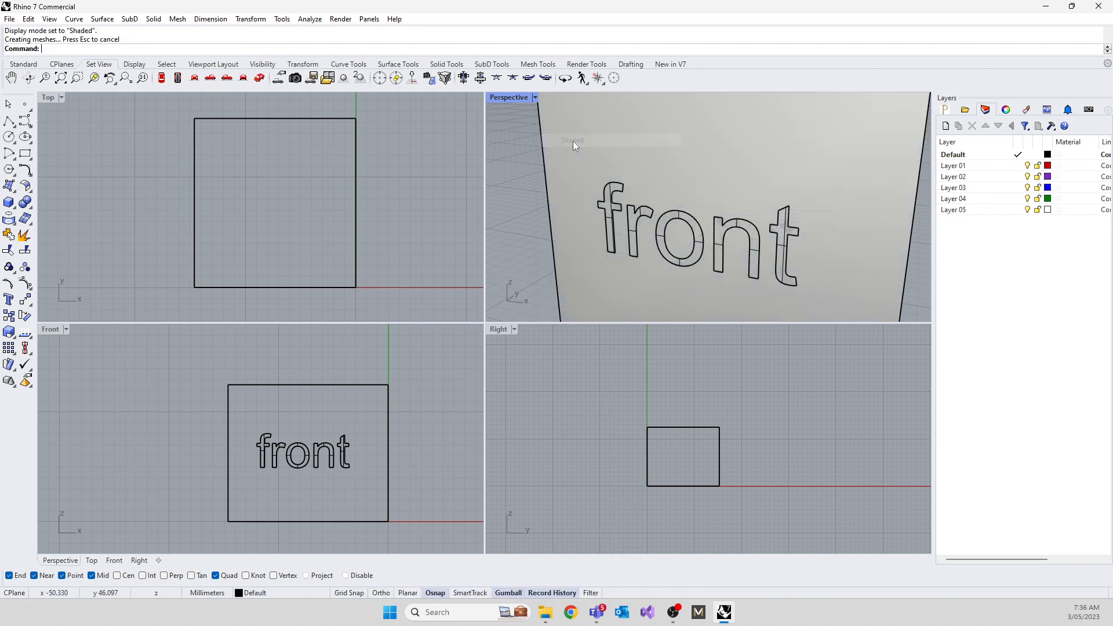
Step: Inspect the shaded box and its lettering in Perspective, and switch that viewport to Rendered display mode
scroll(690, 230, down, 3)
right_drag(665, 292, 701, 218)
scroll(700, 218, up, 10)
scroll(700, 218, up, 3)
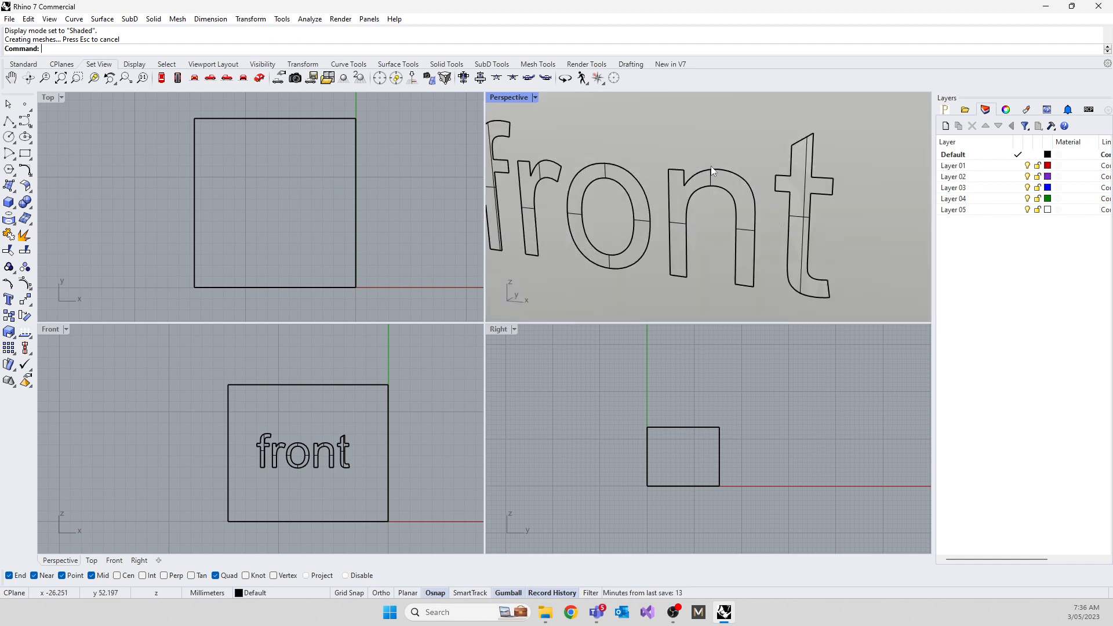
scroll(737, 252, down, 12)
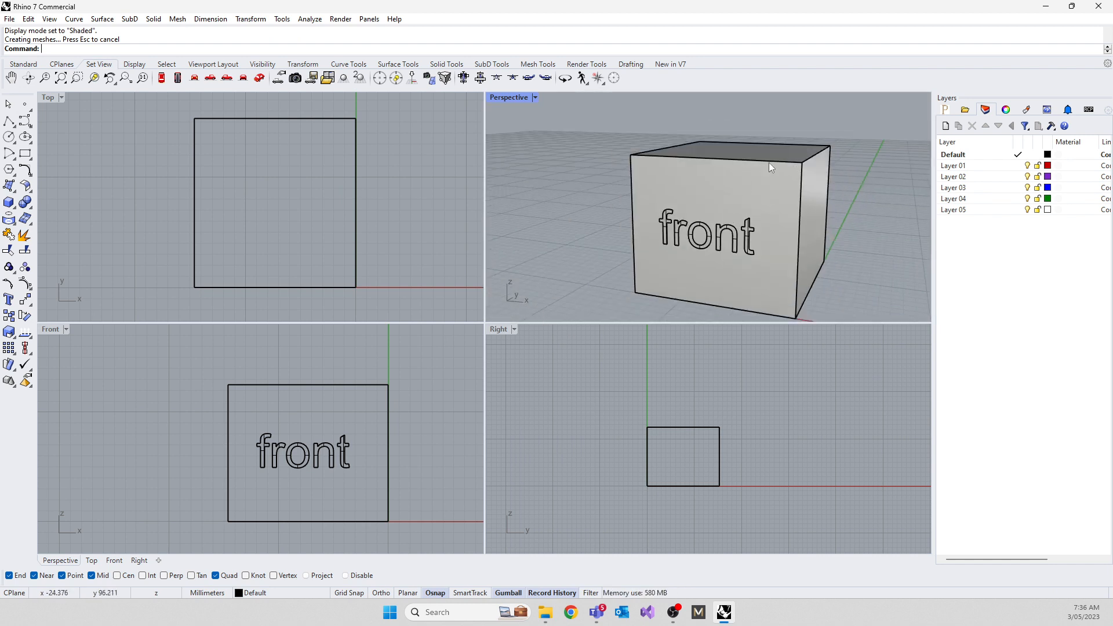
right_drag(628, 221, 594, 190)
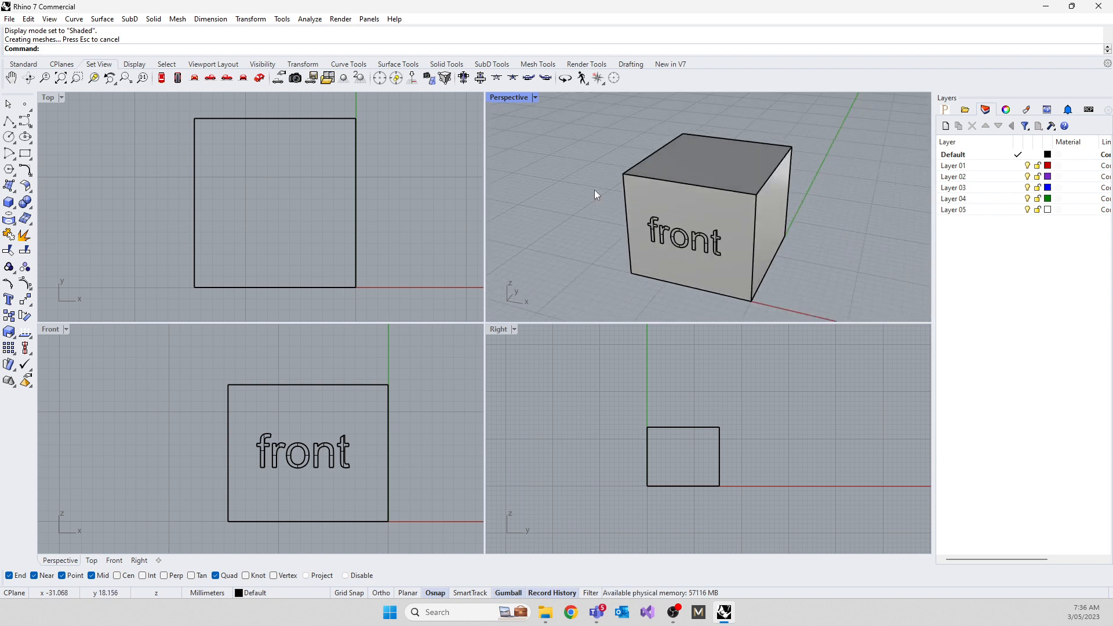
click(506, 99)
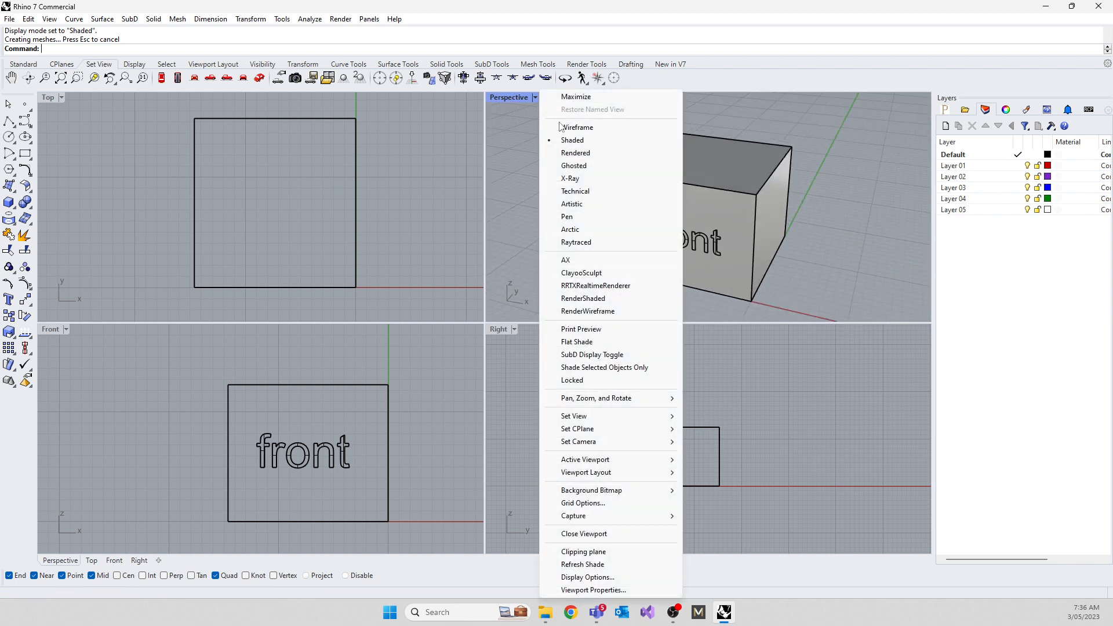
click(574, 154)
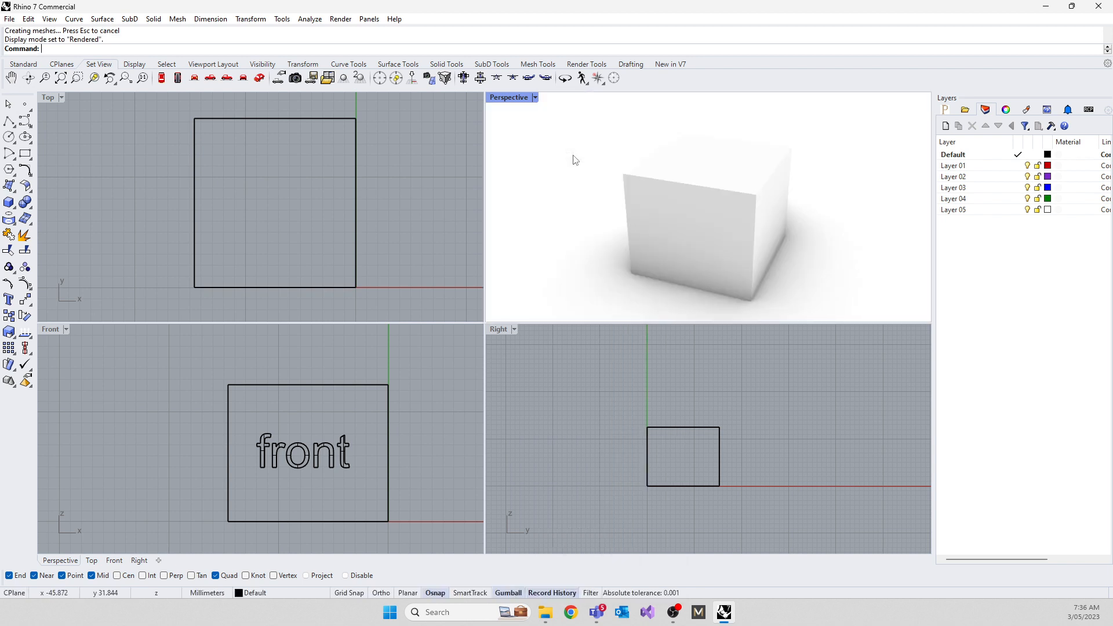
Step: Select the "front" lettering surfaces and nudge them slightly outward from the box's face in the Top view
drag(189, 407, 378, 482)
scroll(270, 303, up, 5)
scroll(270, 303, up, 5)
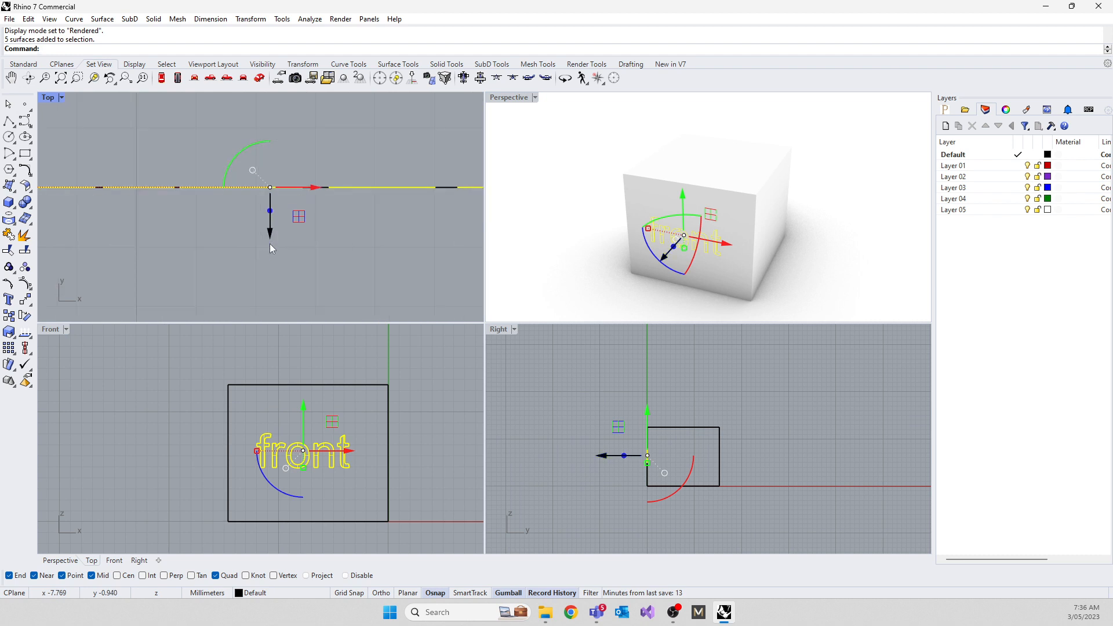
drag(269, 231, 270, 232)
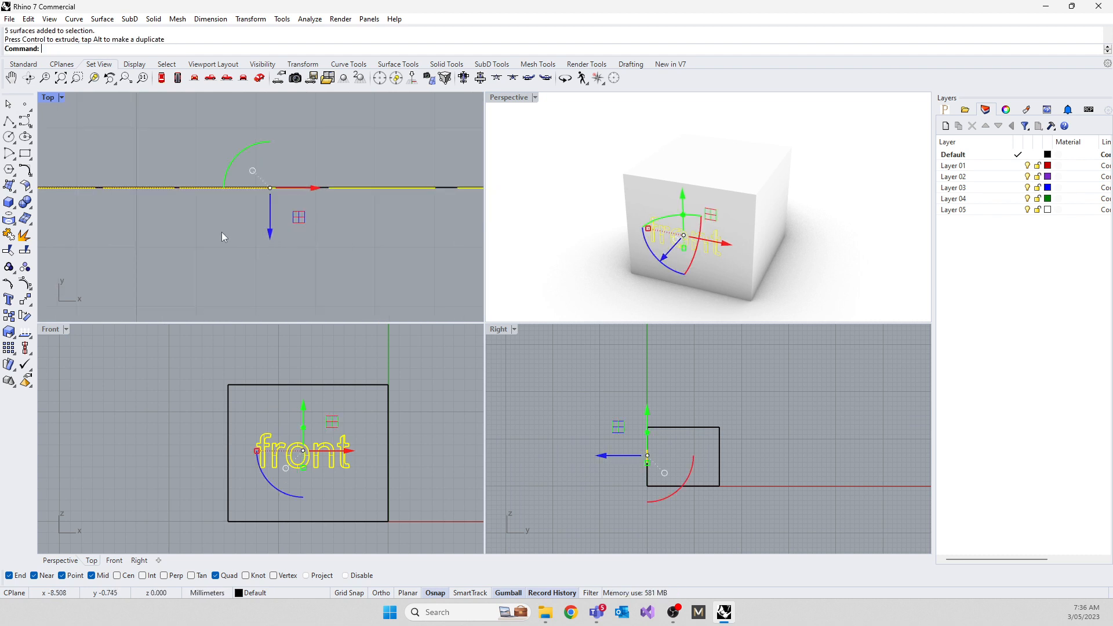
click(221, 232)
scroll(184, 166, down, 3)
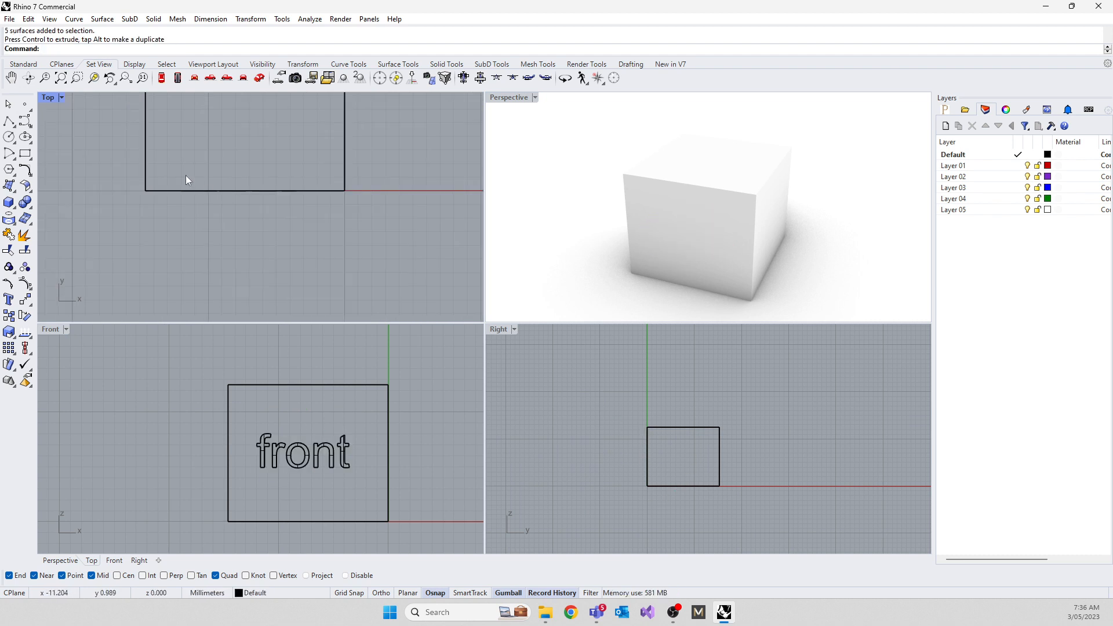
Step: Move the "front" lettering surfaces to Layer 01 and clear the selection
drag(113, 162, 353, 251)
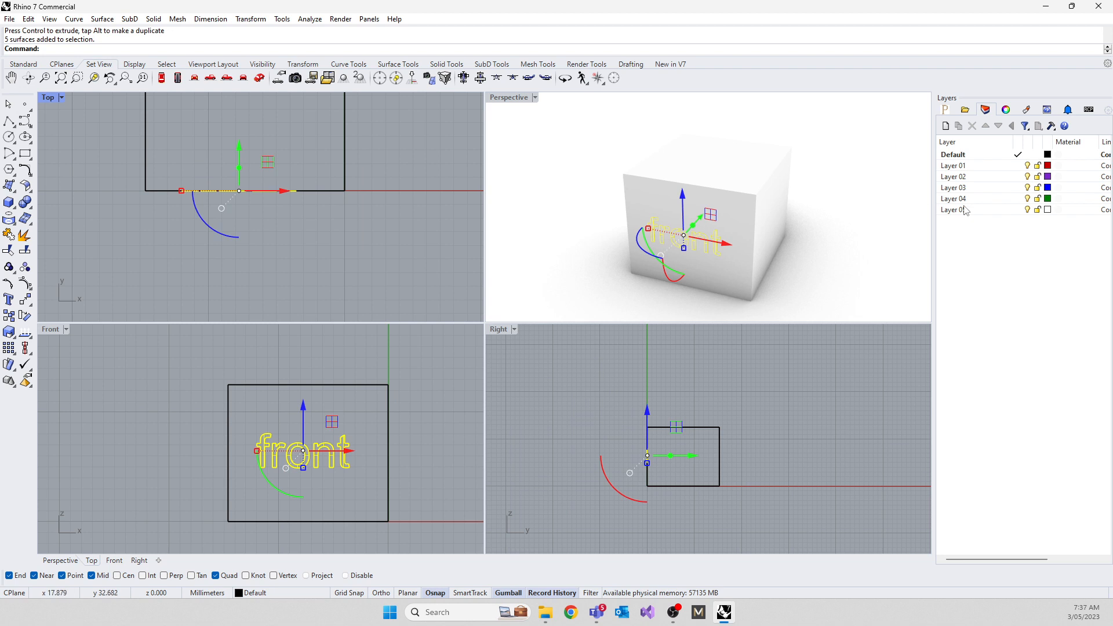
click(962, 166)
right_click(964, 167)
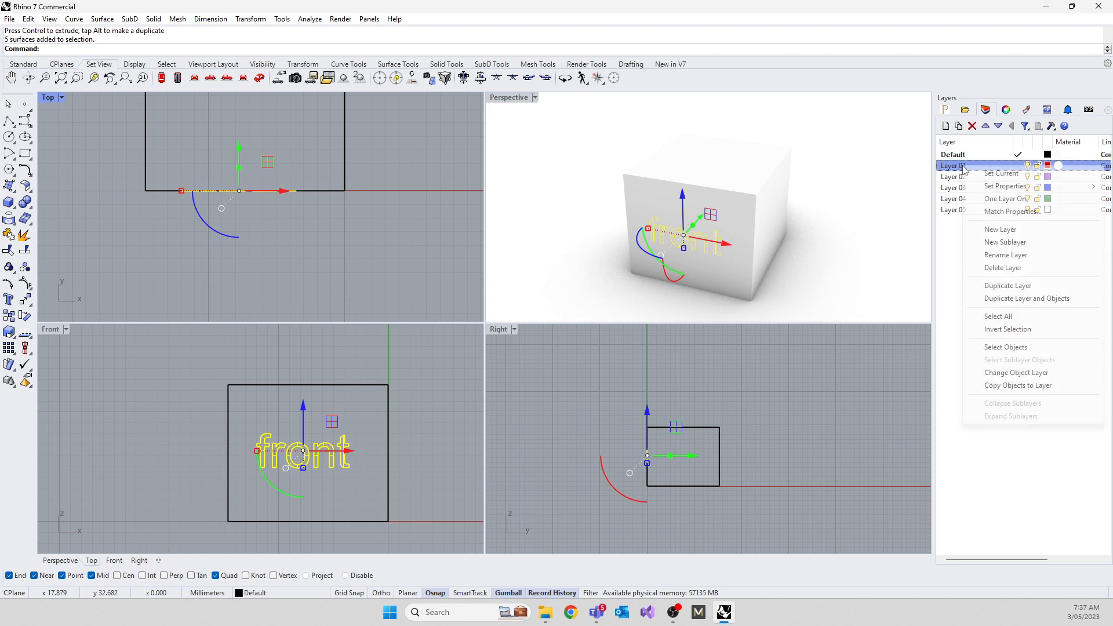
click(1006, 372)
click(610, 265)
Step: Return the Perspective viewport to Shaded display mode and deselect the lettering
drag(552, 196, 748, 276)
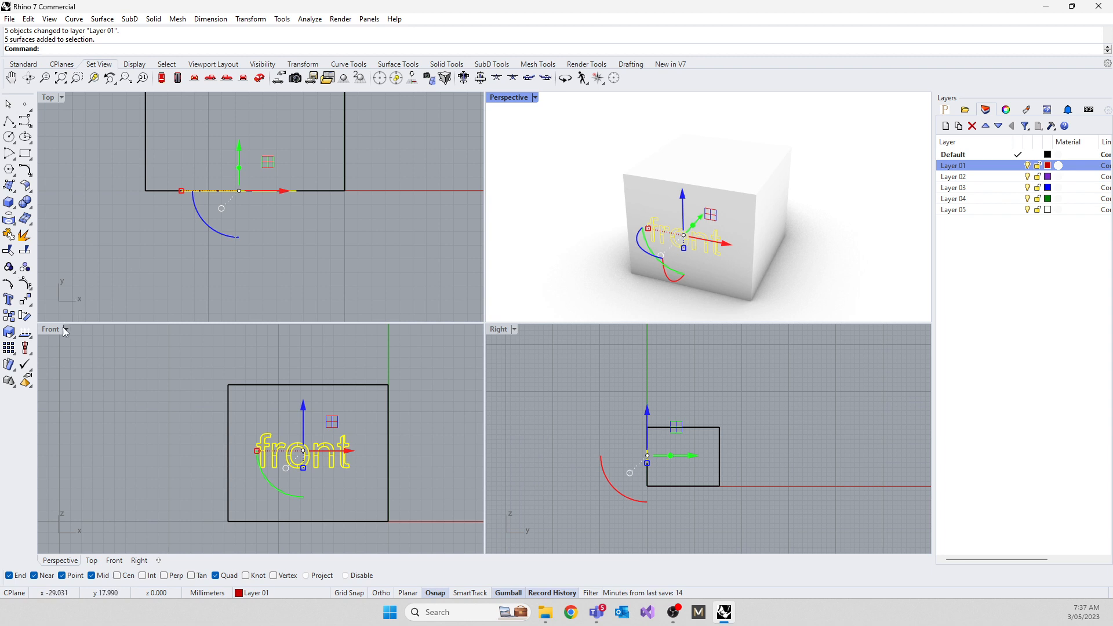
click(504, 97)
click(580, 141)
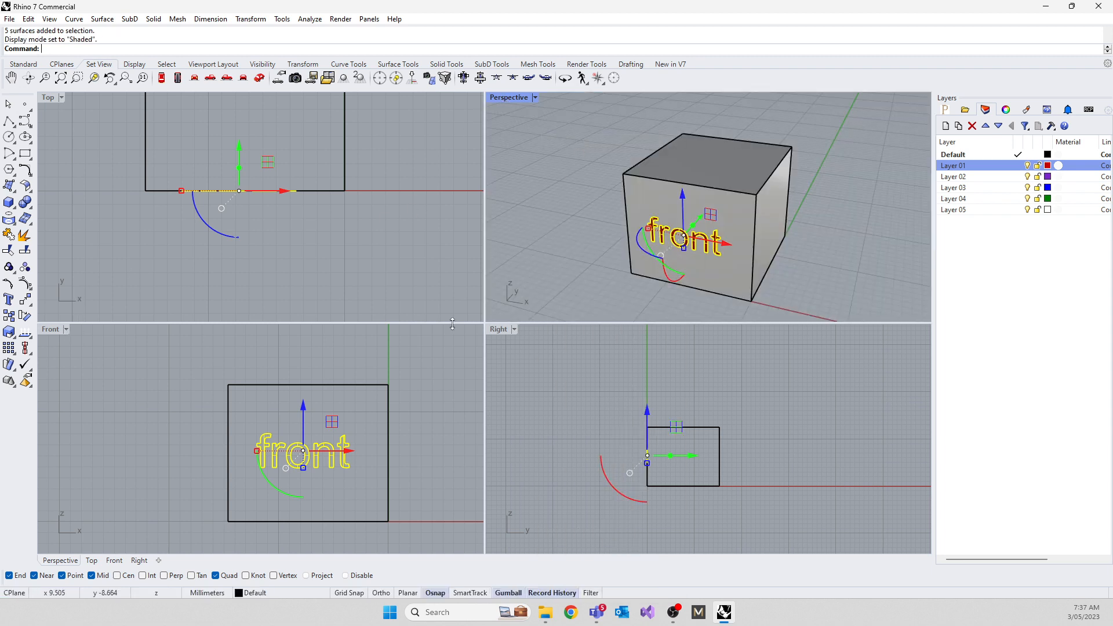
click(576, 379)
right_drag(541, 247, 584, 273)
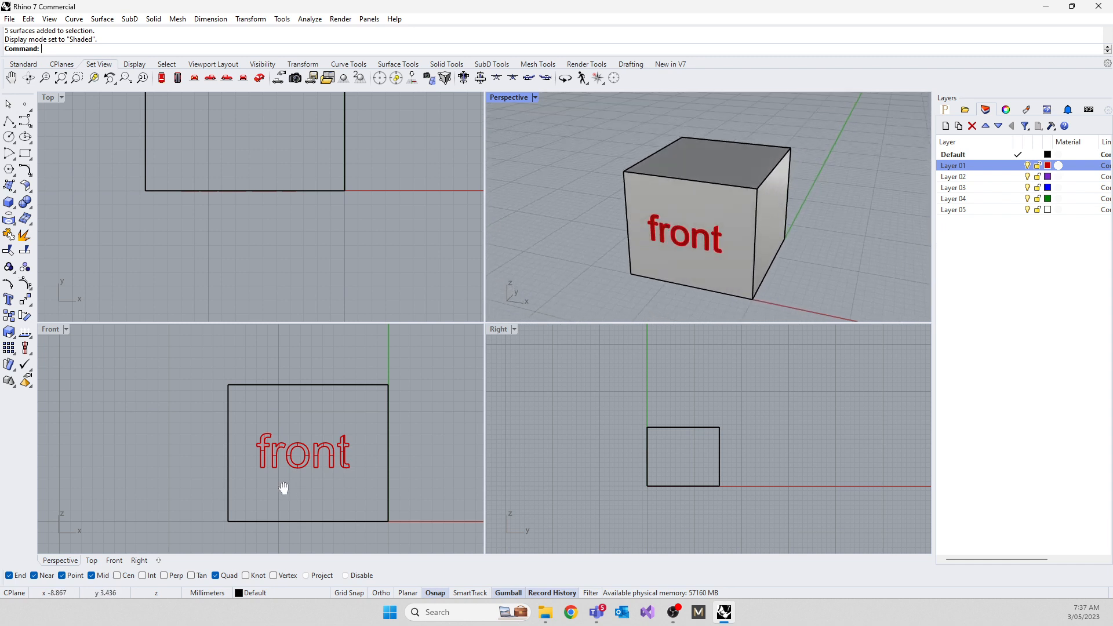
Step: Pan the Front view, orbit Perspective around to the box's back, and activate the Front viewport
right_drag(284, 487, 233, 467)
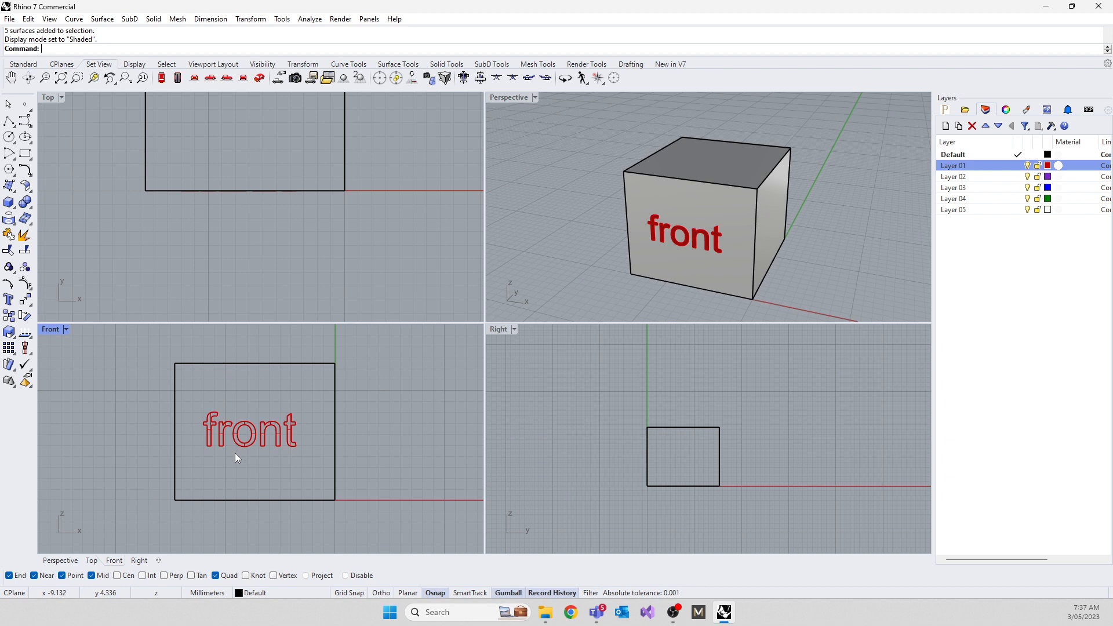
right_drag(800, 246, 529, 200)
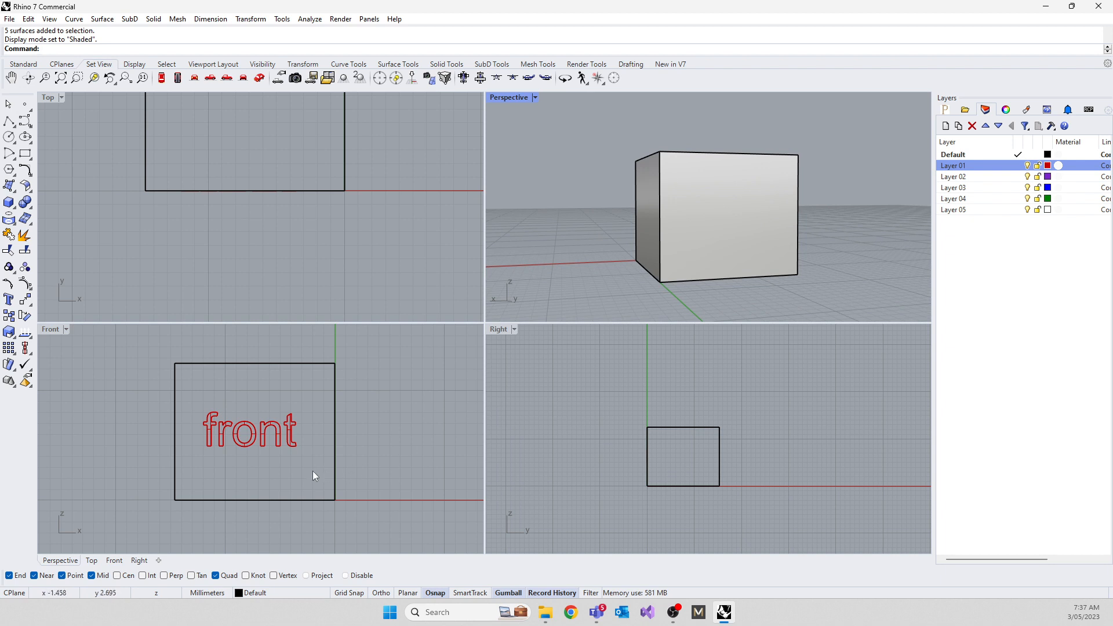
click(52, 329)
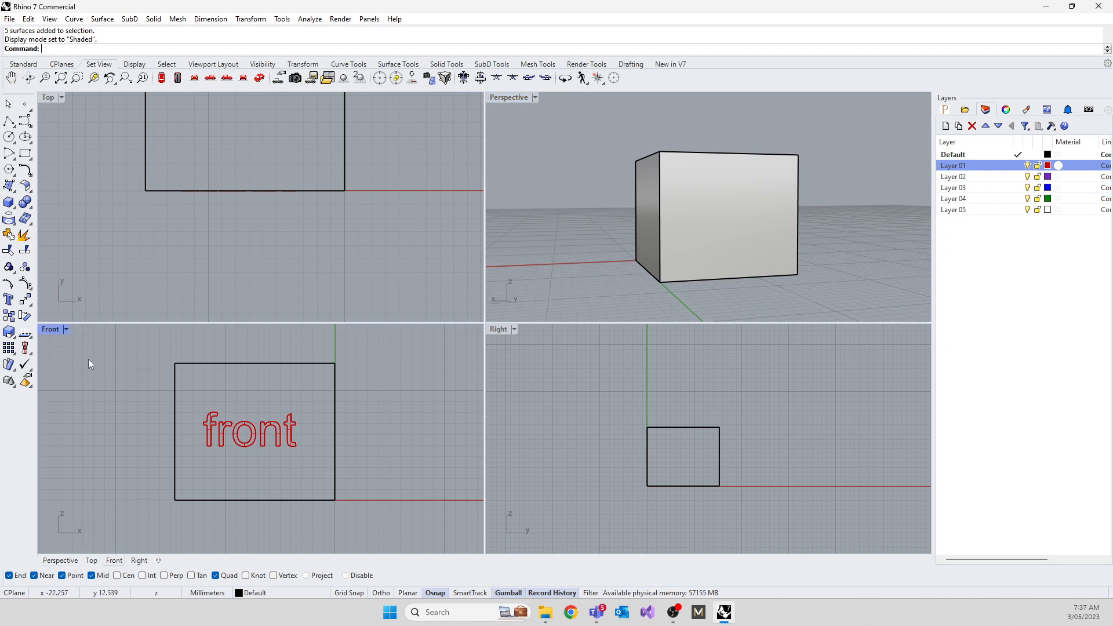
click(49, 331)
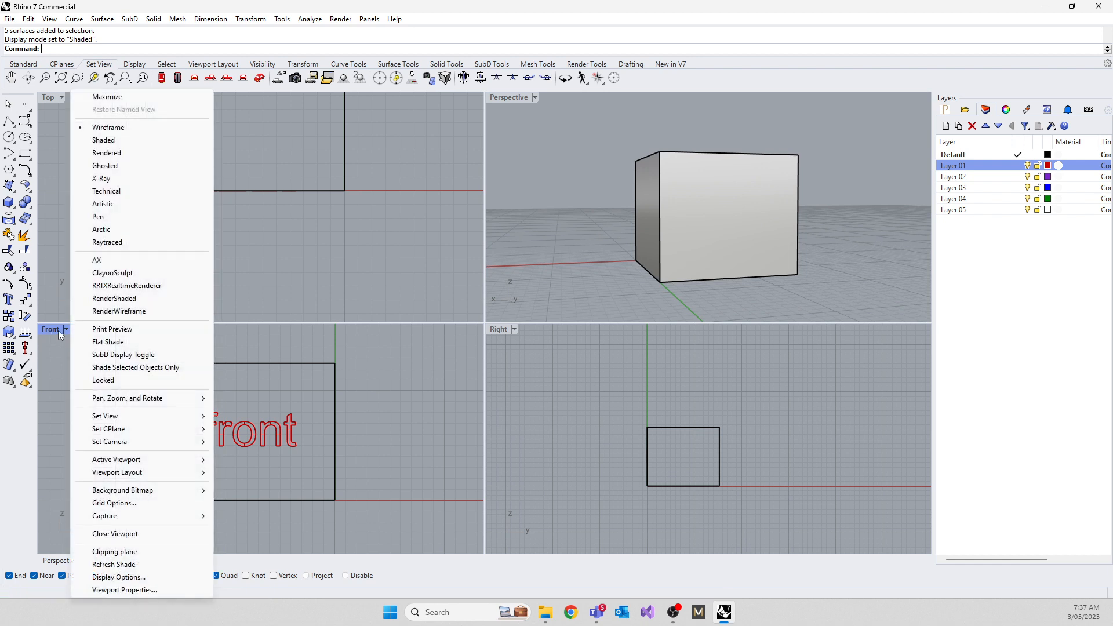
click(498, 330)
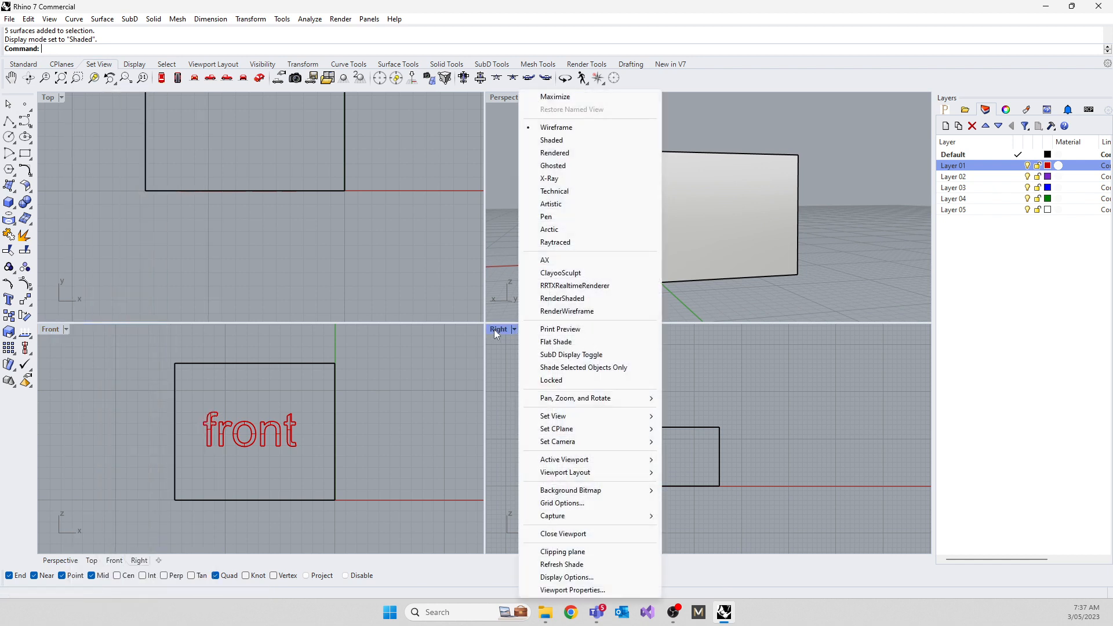
click(501, 99)
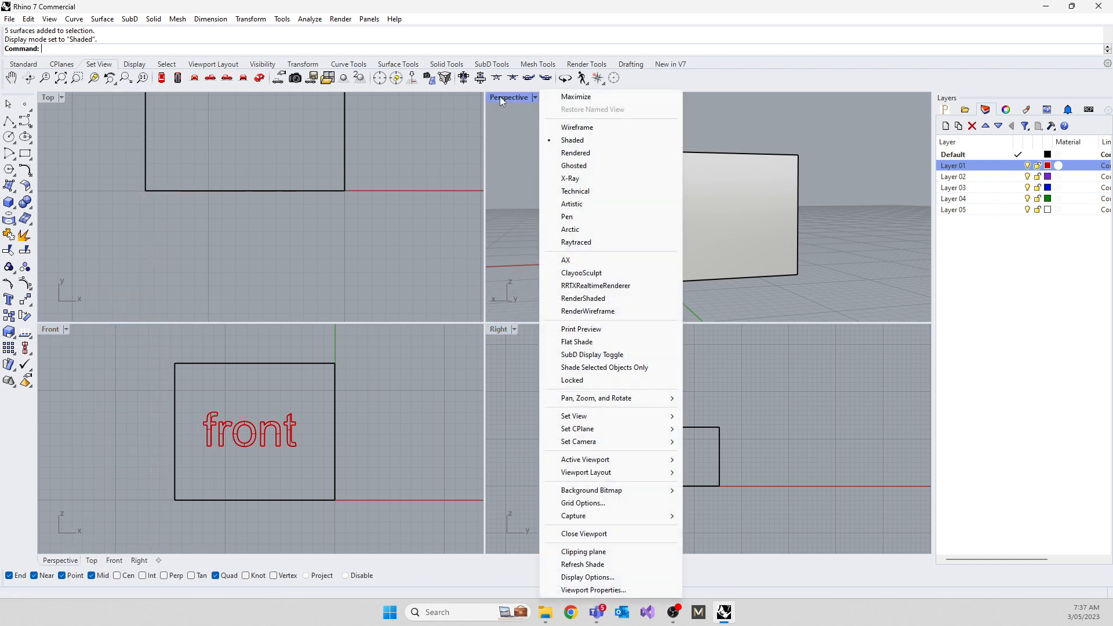
click(211, 399)
Step: Set the Front, Right and Top viewports to the Perspective view
click(47, 329)
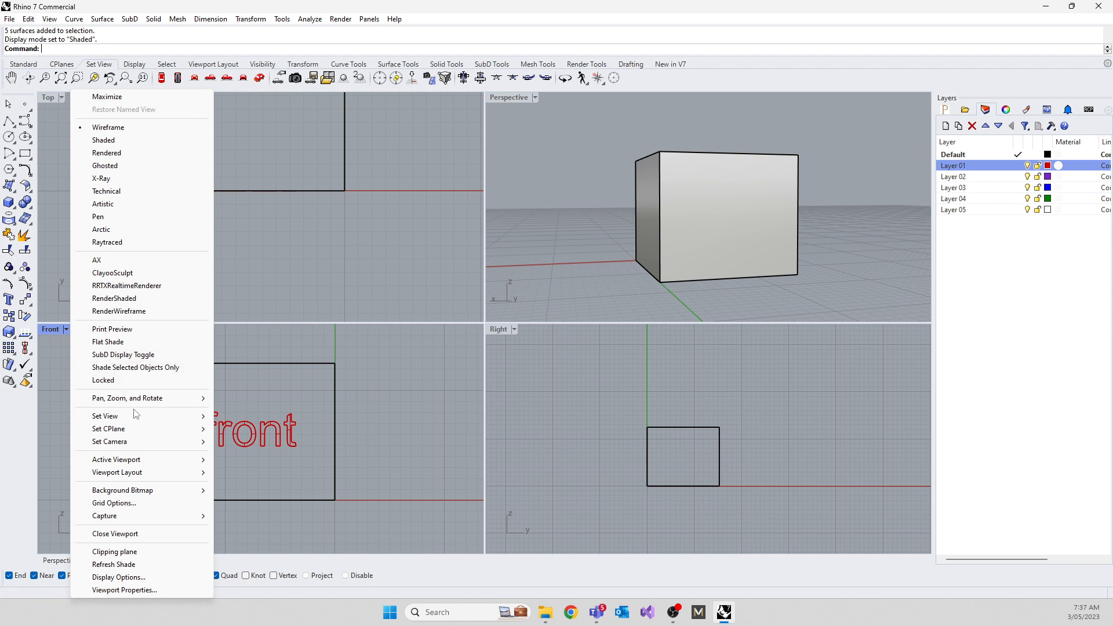
mouse_move(140, 416)
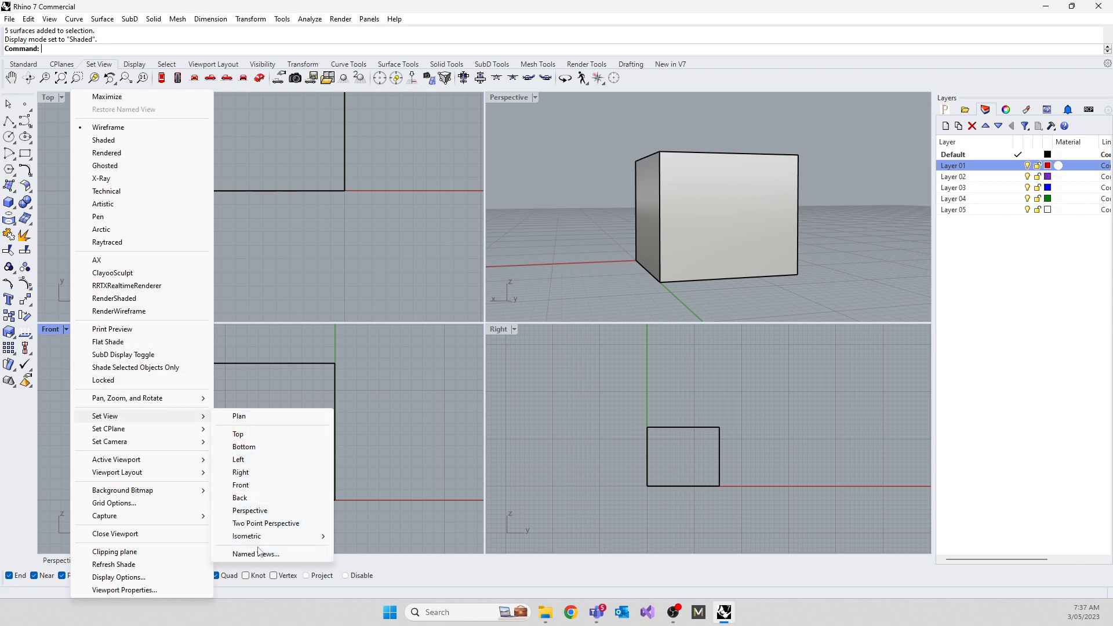
click(261, 510)
right_click(534, 393)
right_click(405, 278)
Step: Try moving the "front" lettering in the former Top viewport, undo the move, and orbit the three converted viewports to different angles
drag(246, 197, 325, 201)
key(ctrl+z)
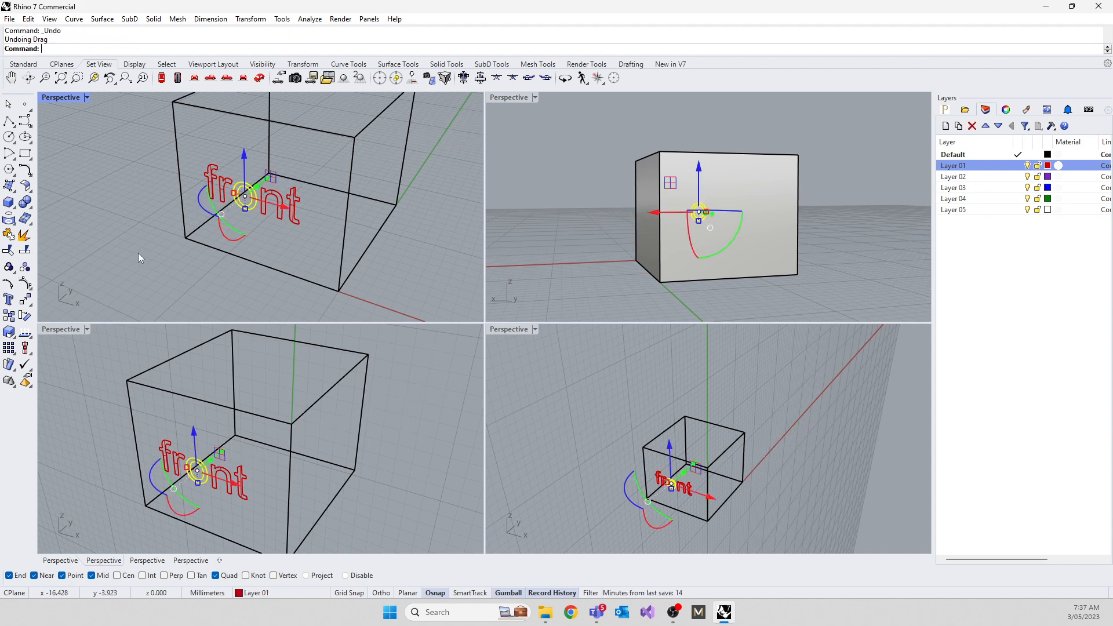
right_drag(139, 253, 385, 308)
right_drag(377, 354, 348, 479)
right_drag(580, 383, 864, 367)
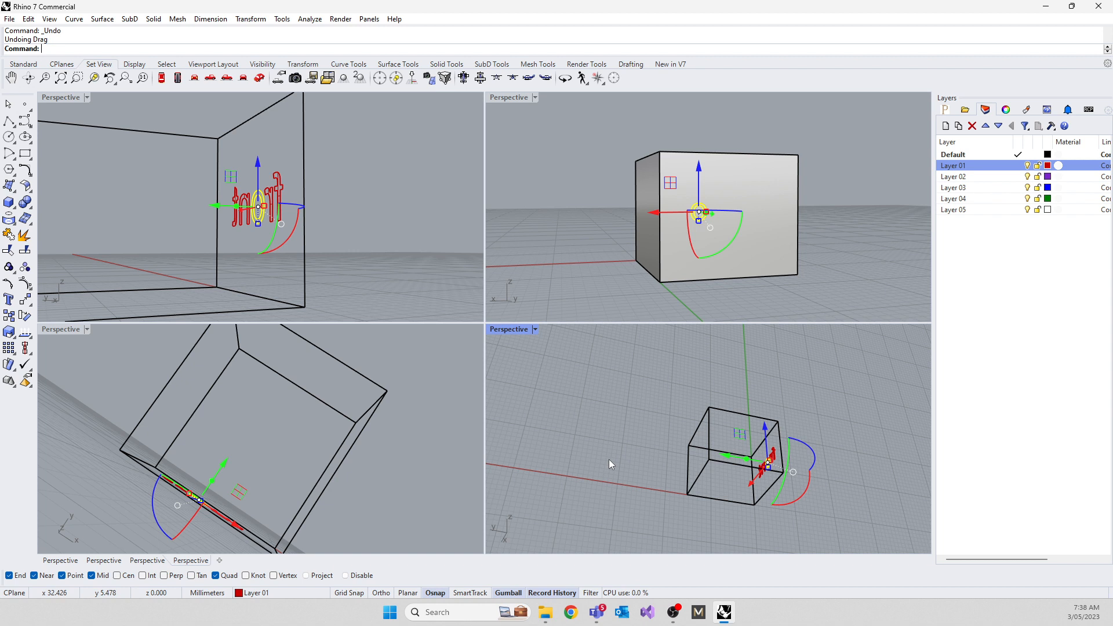
Step: Restore the standard four viewports with the 4View command, deselect the lettering, and recentre the box in Front, Right and Top
text(4View)
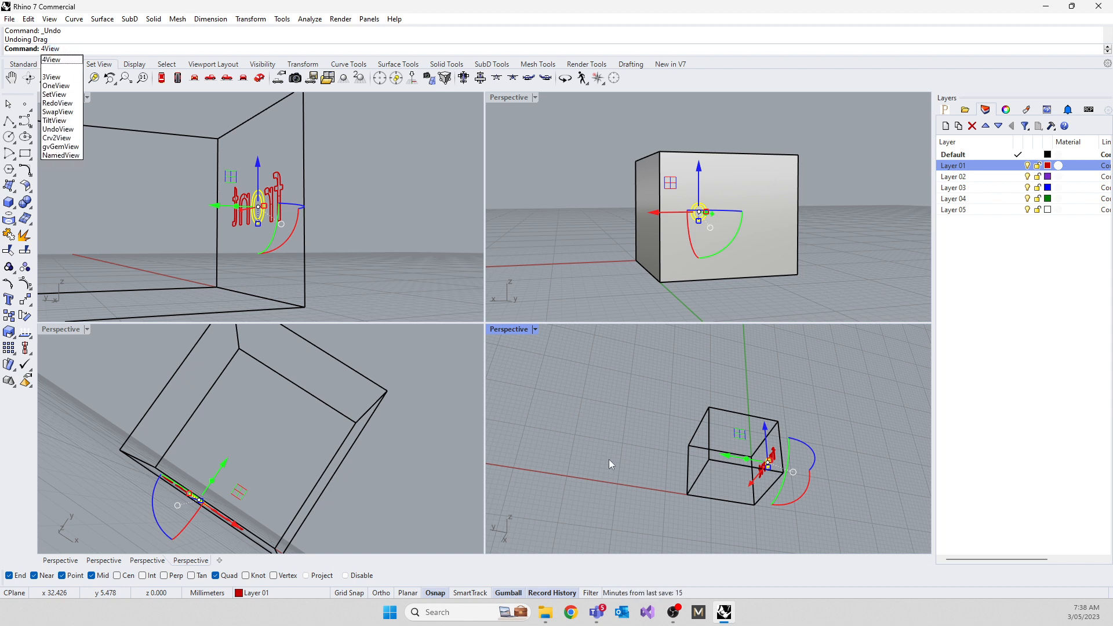
key(Return)
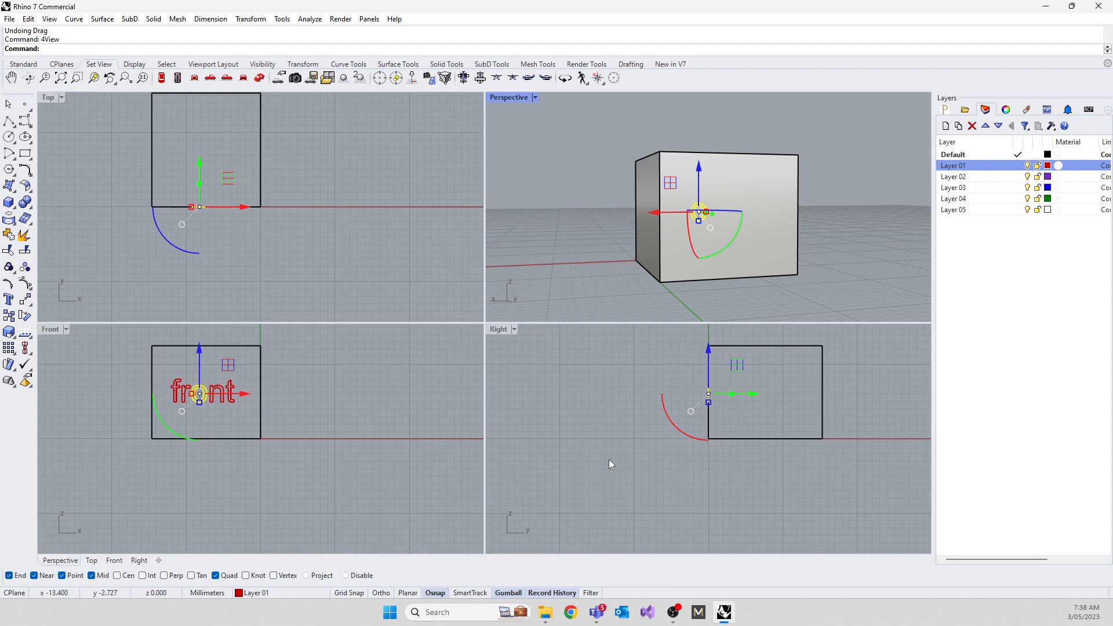
click(354, 471)
right_drag(256, 473, 311, 517)
right_drag(627, 415, 589, 467)
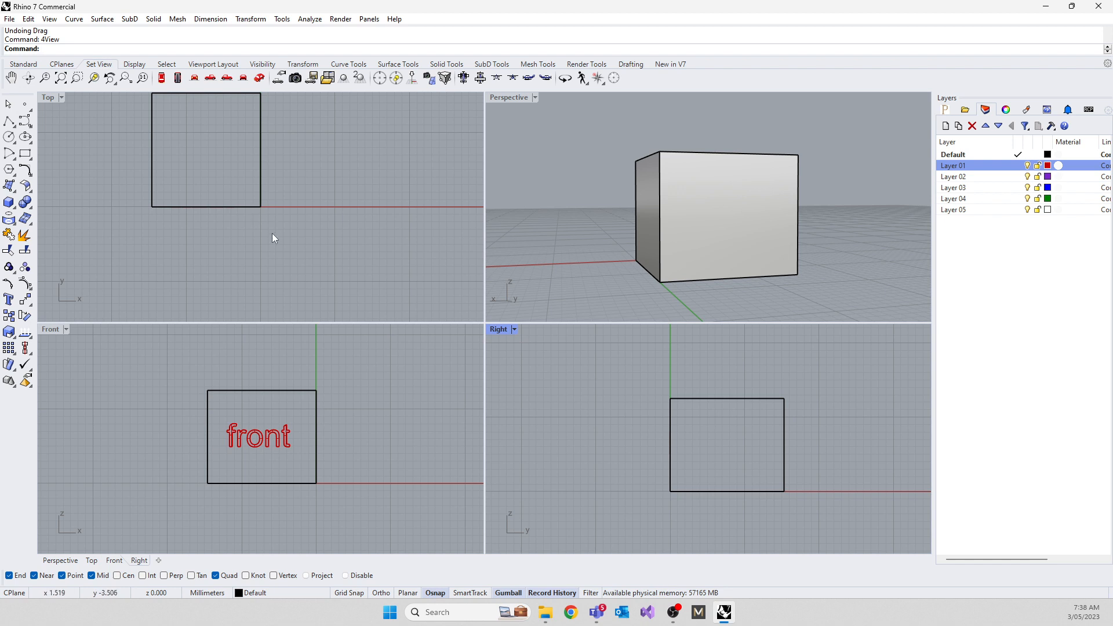
right_drag(274, 237, 318, 298)
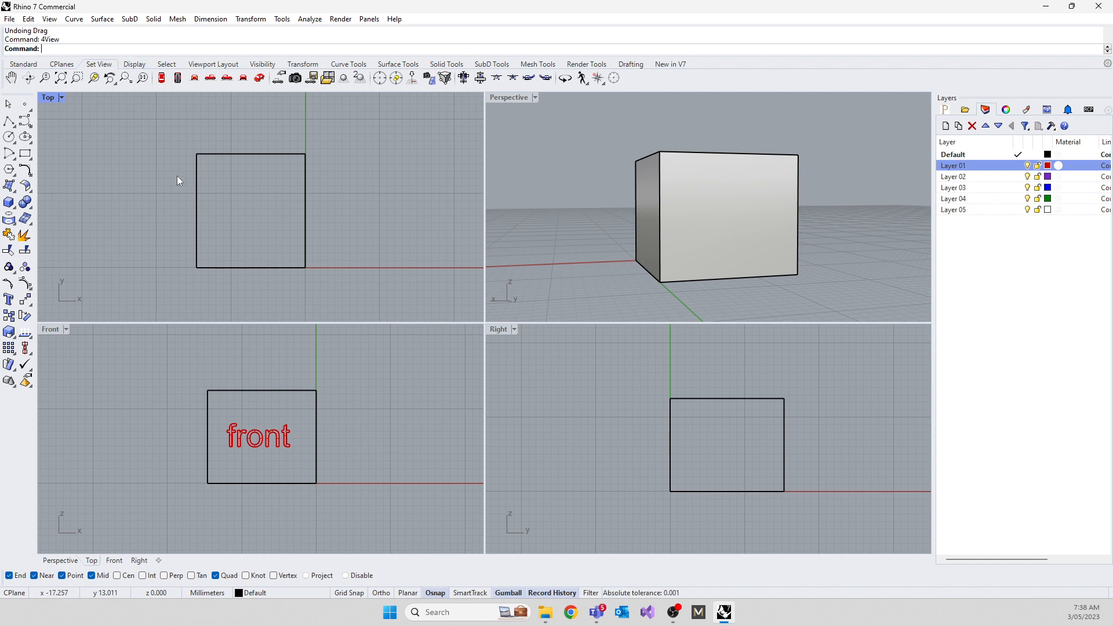
Step: Draw a circle about 10.9 mm in diameter in the Top view, in the empty area right of the box
right_drag(251, 266, 121, 281)
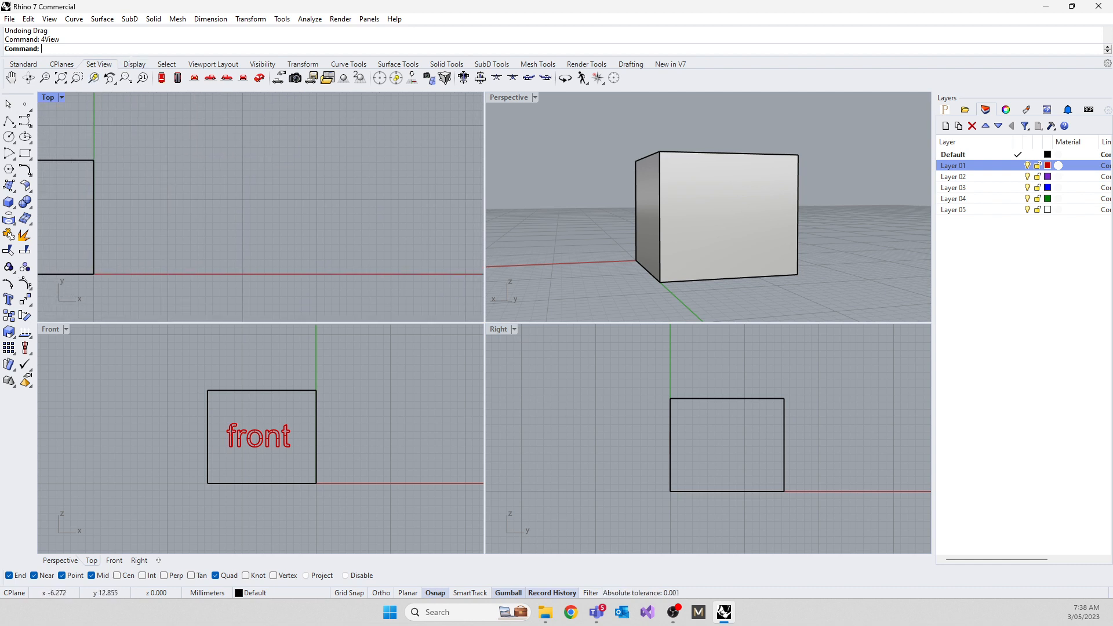
text(Circle)
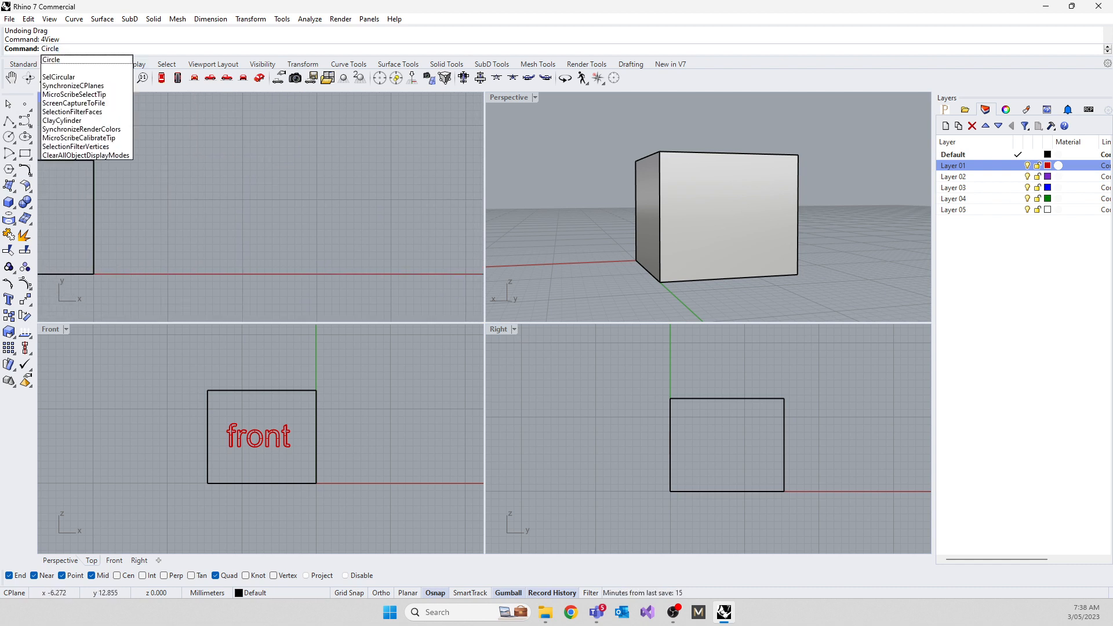
key(Return)
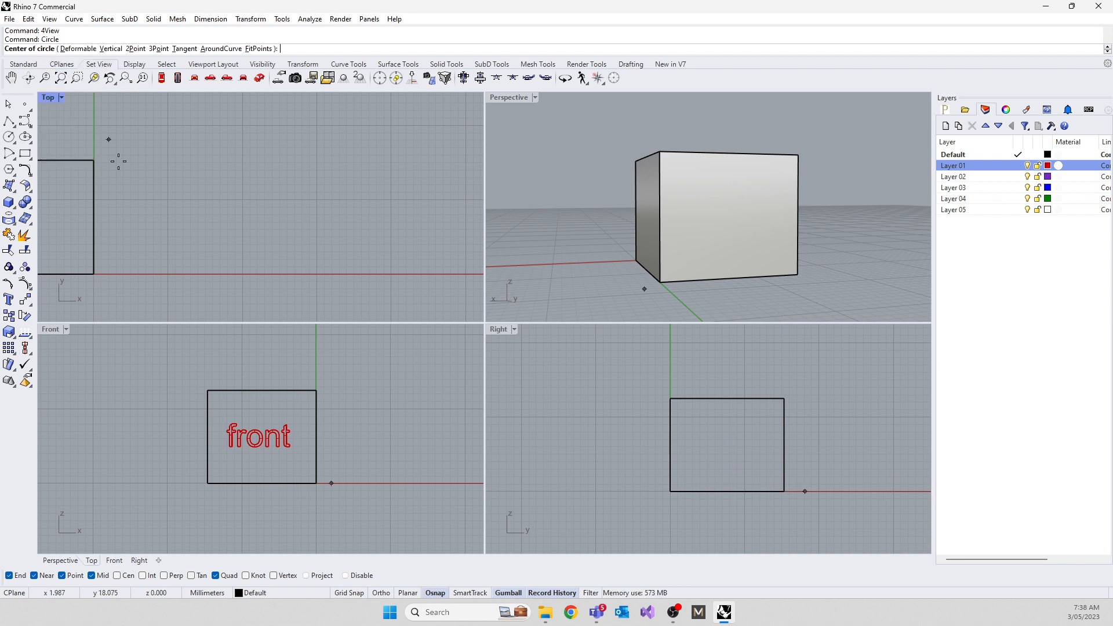
click(270, 221)
click(287, 257)
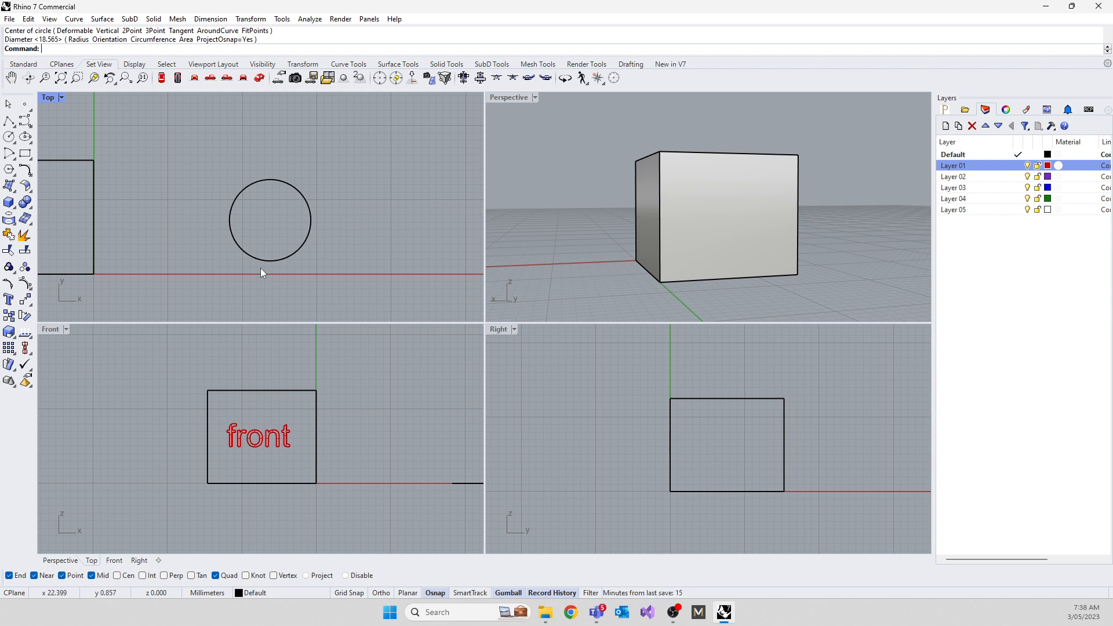
Step: Repeat the Circle command for two smaller circles right of the first in the Top view, the upper one about 5.9 mm in diameter
right_click(352, 169)
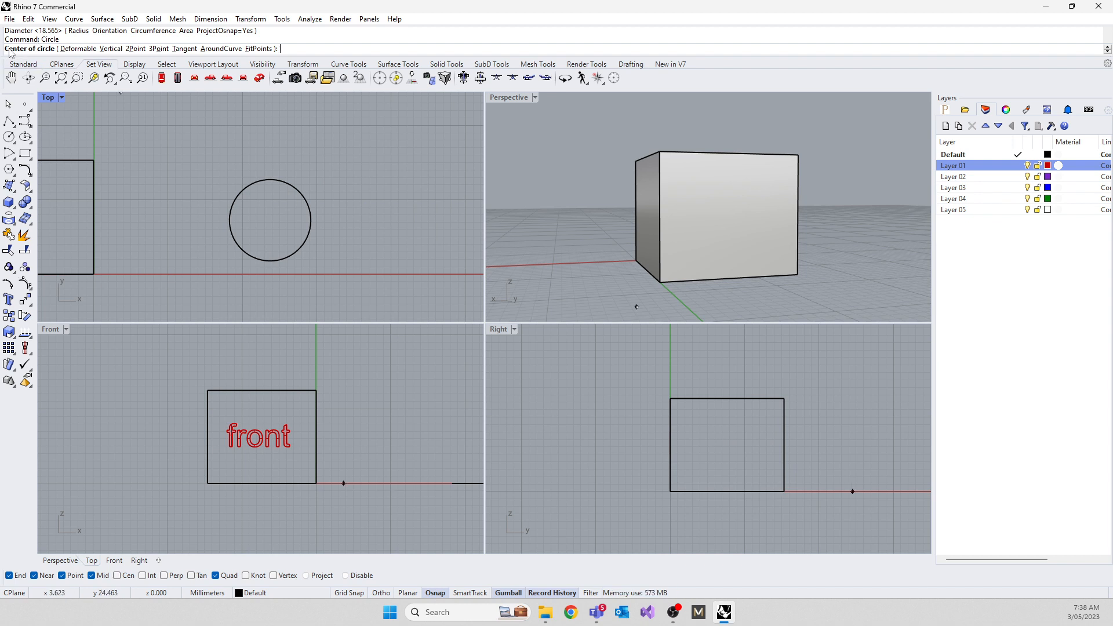
click(367, 155)
click(374, 177)
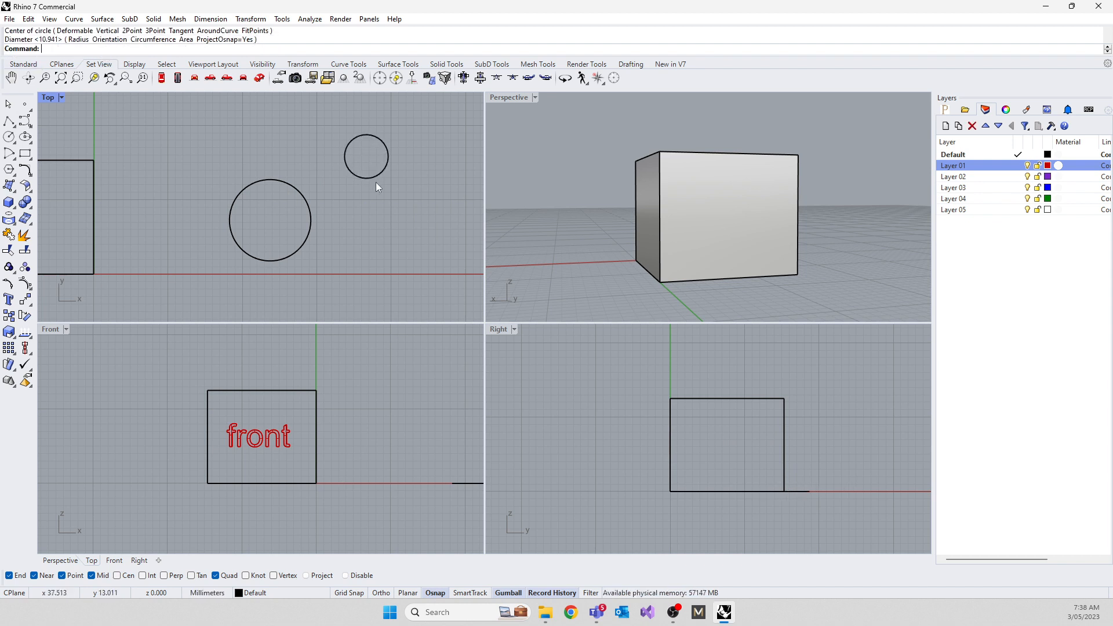
right_click(409, 252)
click(394, 230)
click(383, 253)
Step: Add three more circles in the Top view: about 6.7 mm across below, 6.1 mm between the others, and 17.2 mm beside the box
right_click(322, 285)
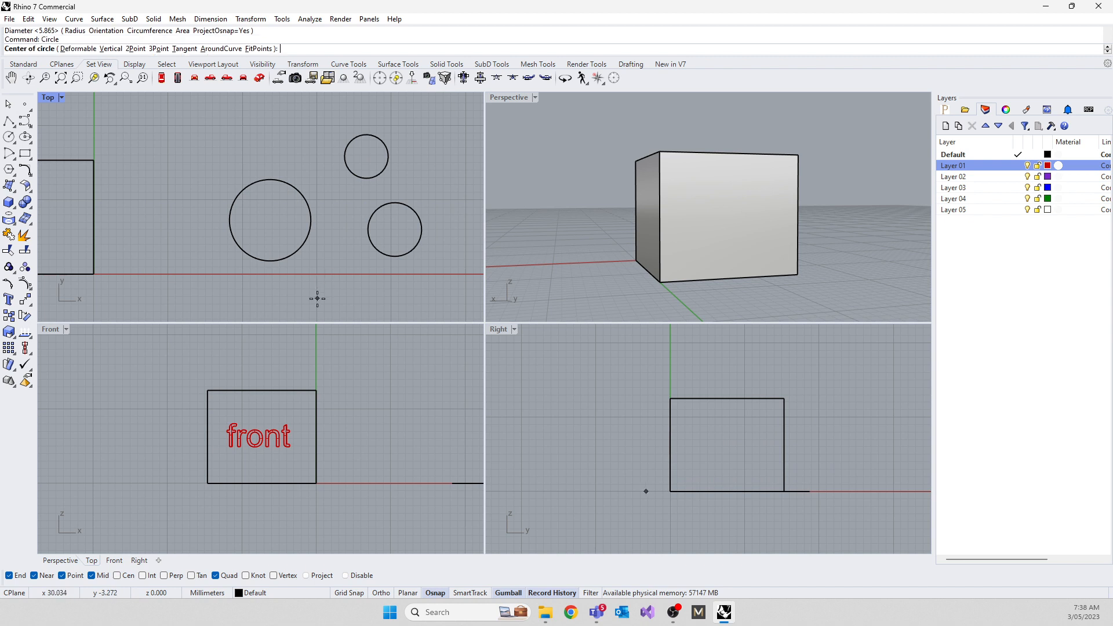
click(317, 299)
click(320, 274)
right_click(335, 224)
click(335, 222)
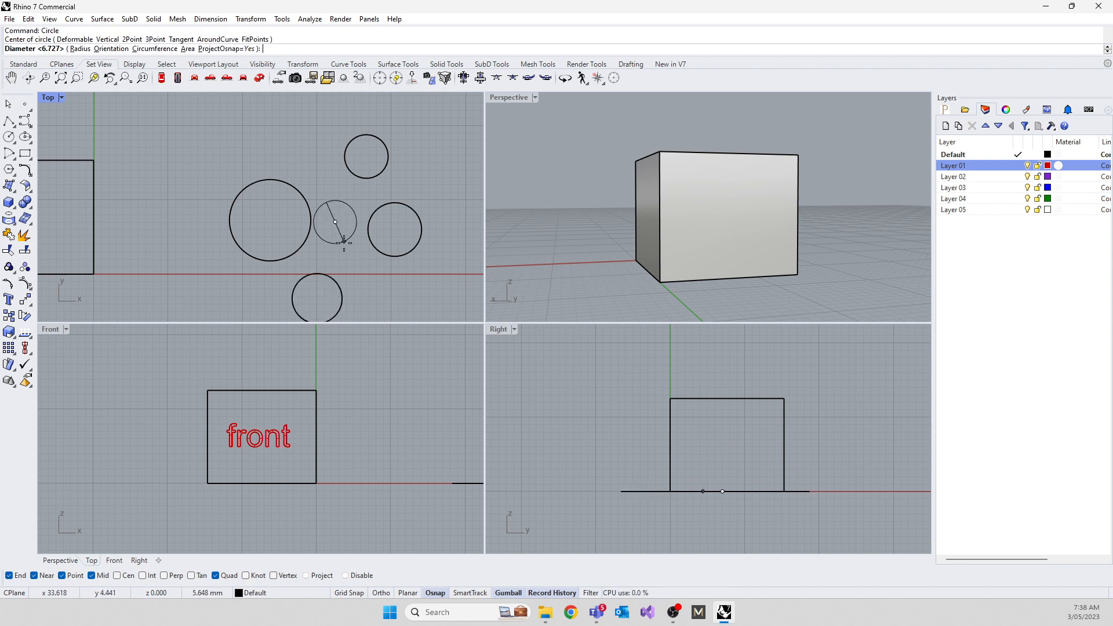
click(345, 242)
right_click(172, 147)
click(184, 171)
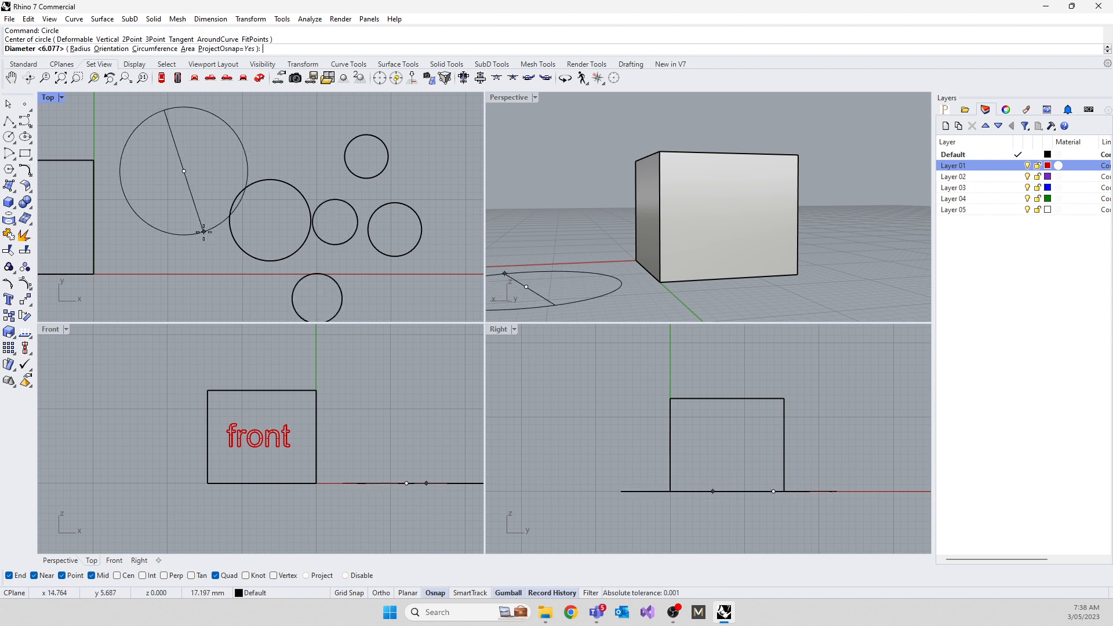
click(204, 231)
Step: Select all six circles in the Top view and delete them
scroll(214, 242, down, 3)
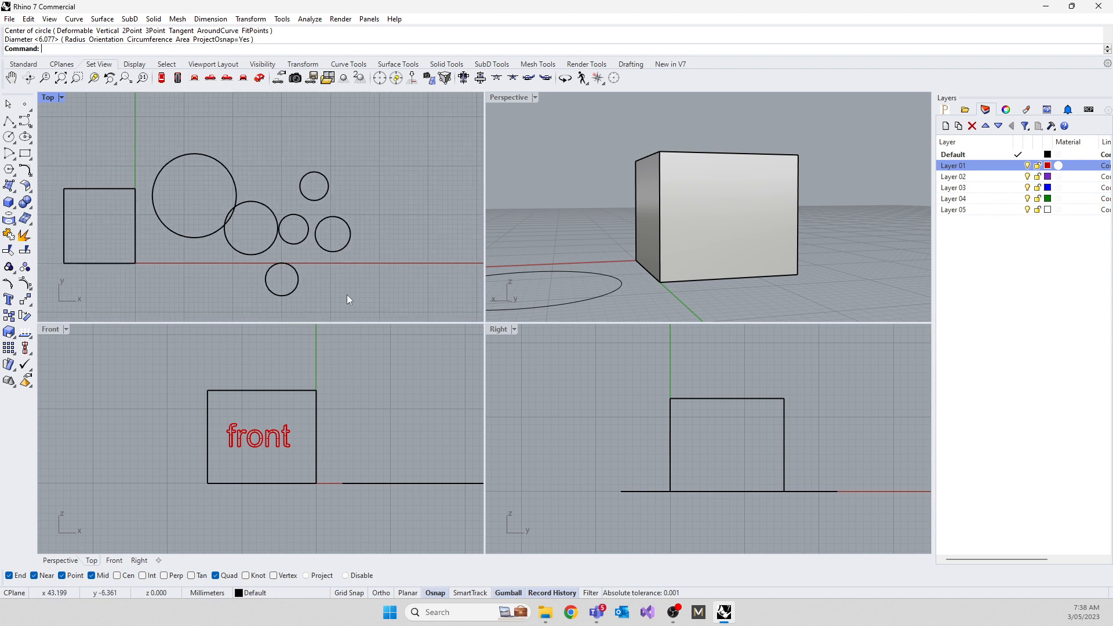
drag(346, 299, 181, 88)
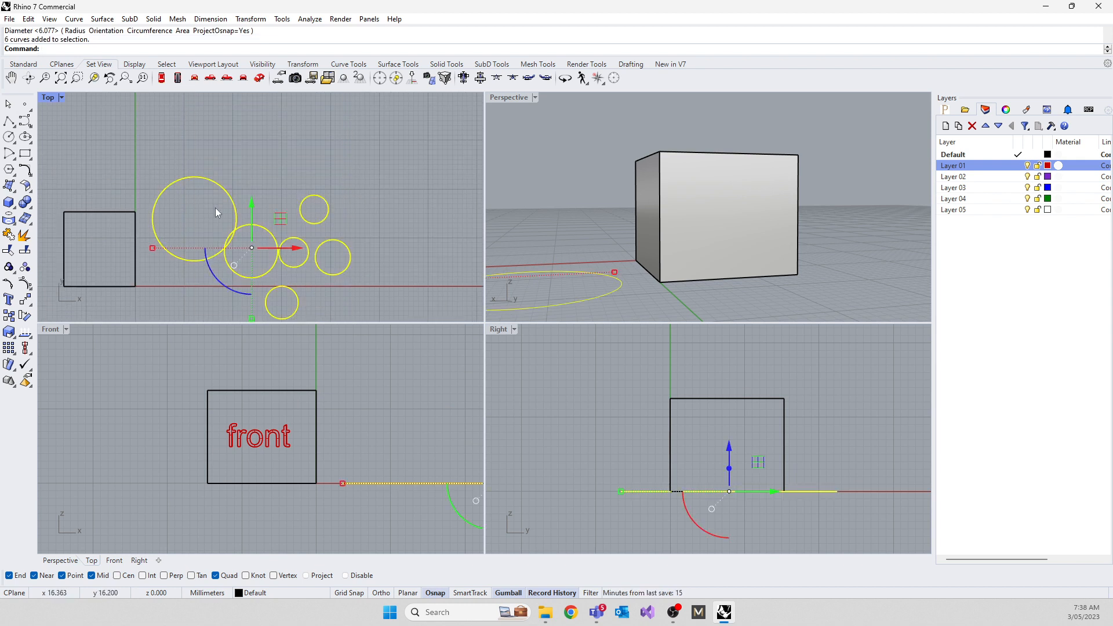
key(Delete)
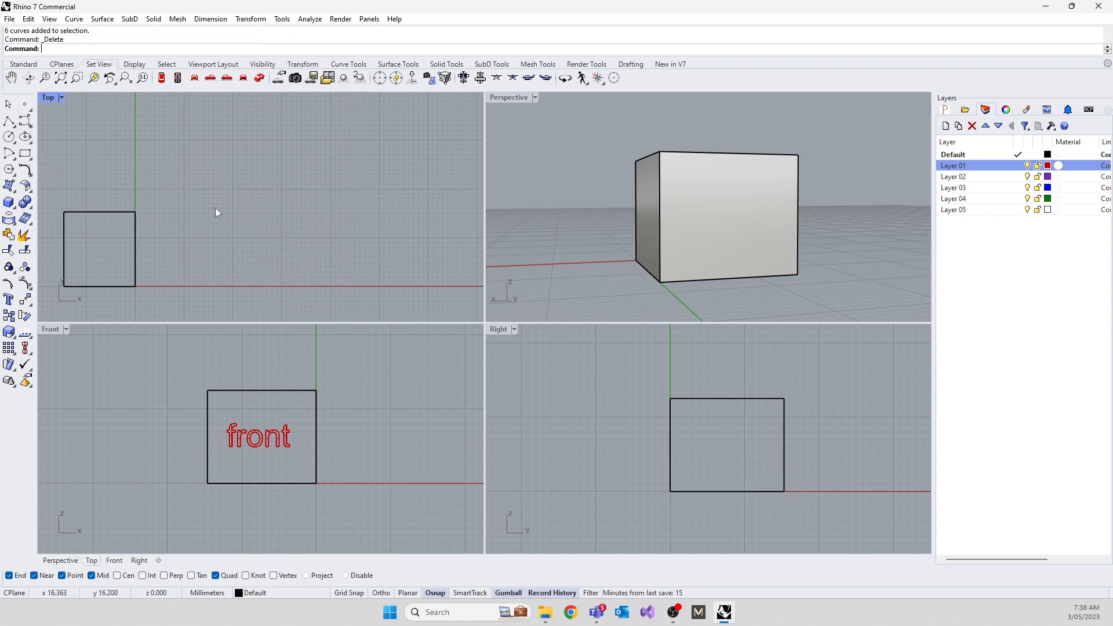
Step: Switch the Front, Top and Right viewports to Perspective views again and centre the box in the former Top viewport
click(50, 330)
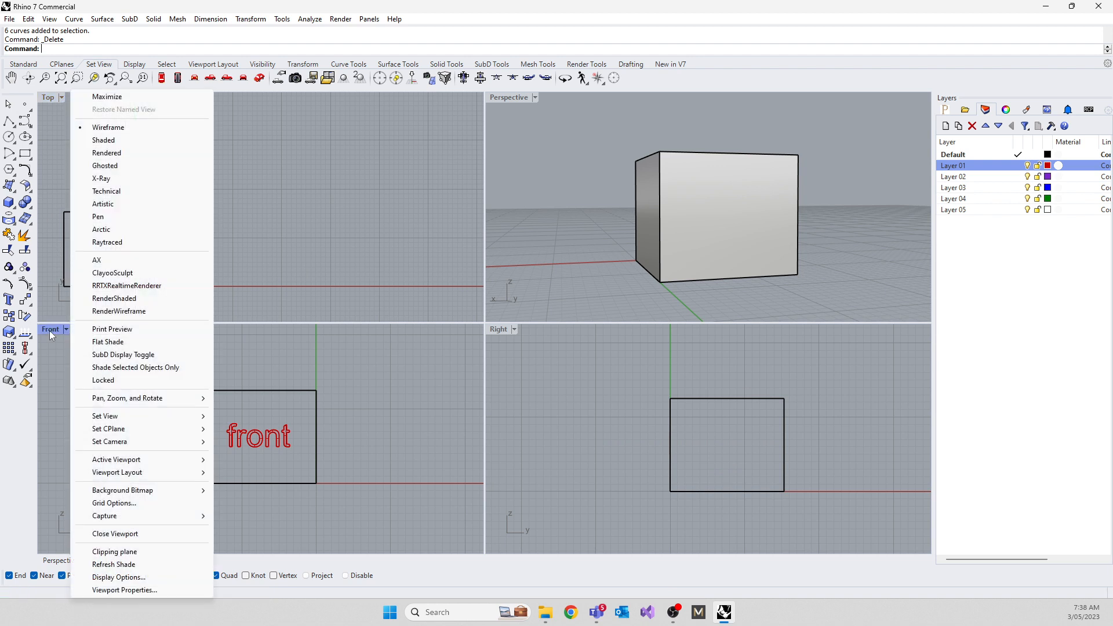
click(49, 340)
click(51, 329)
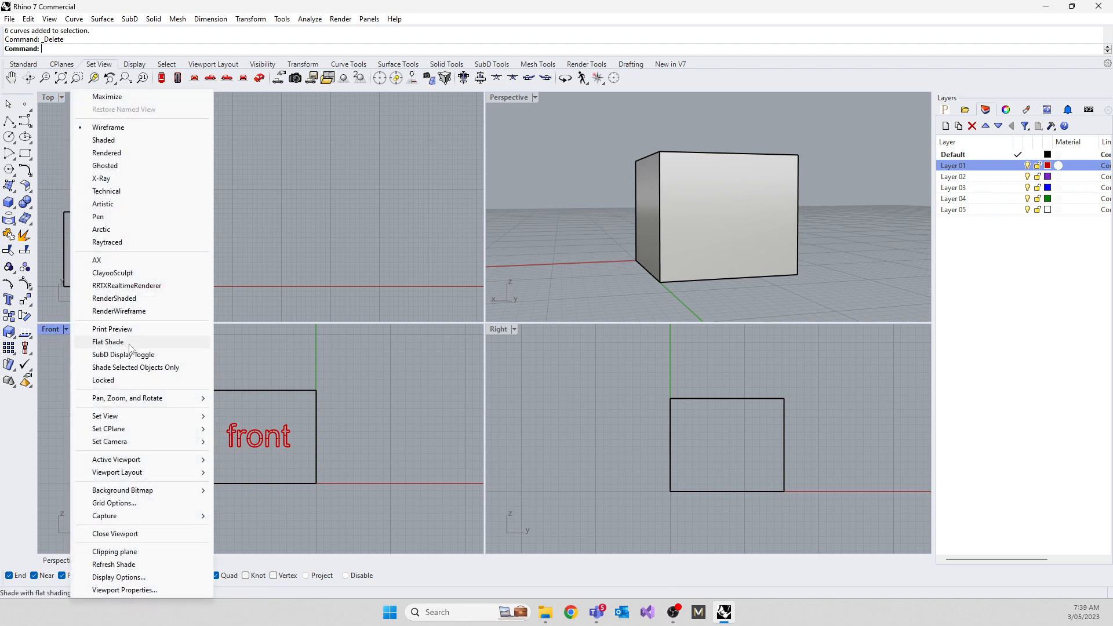
mouse_move(127, 421)
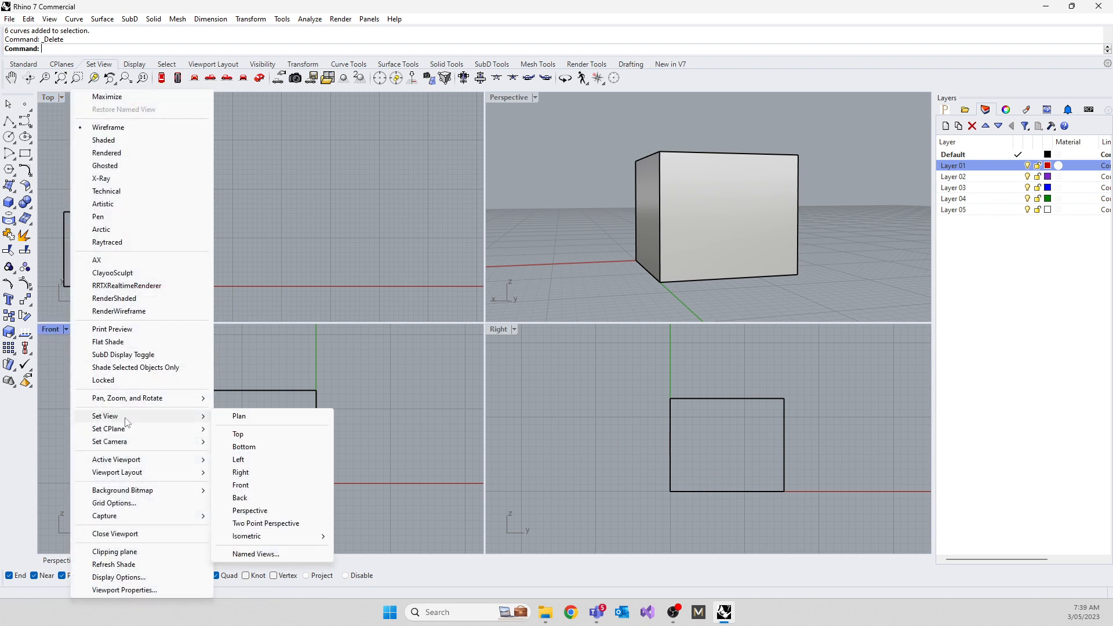
click(246, 514)
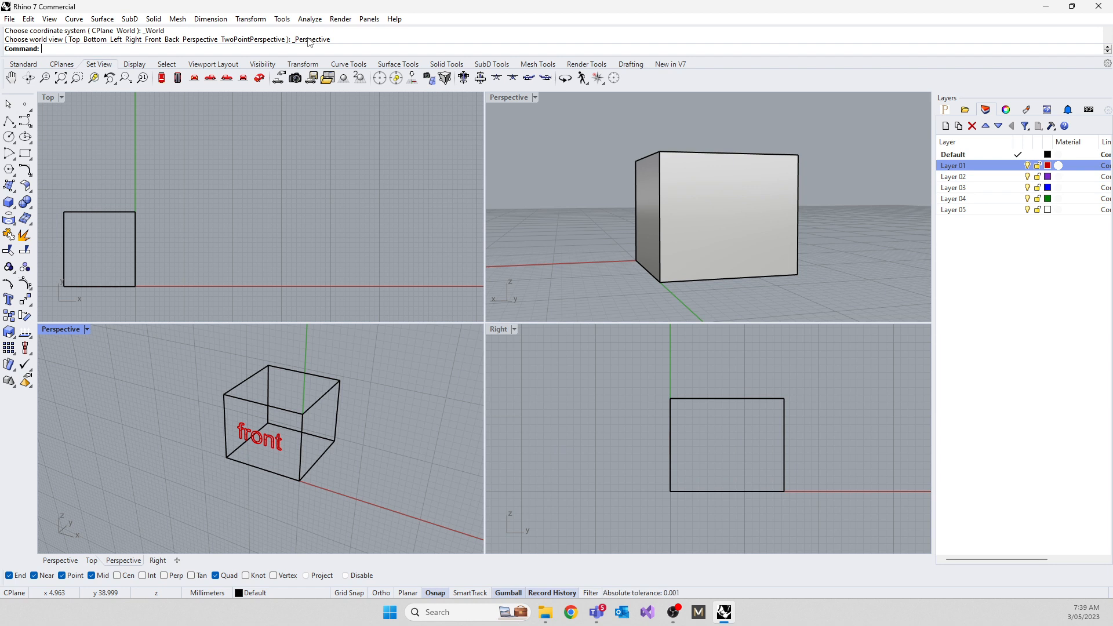
right_click(196, 186)
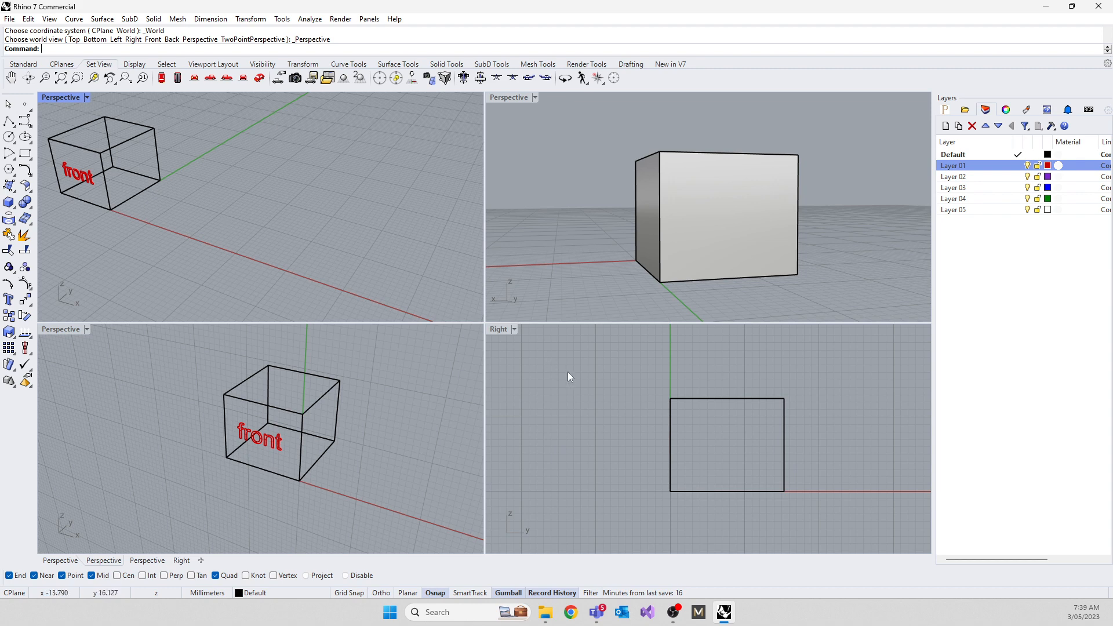
right_click(626, 419)
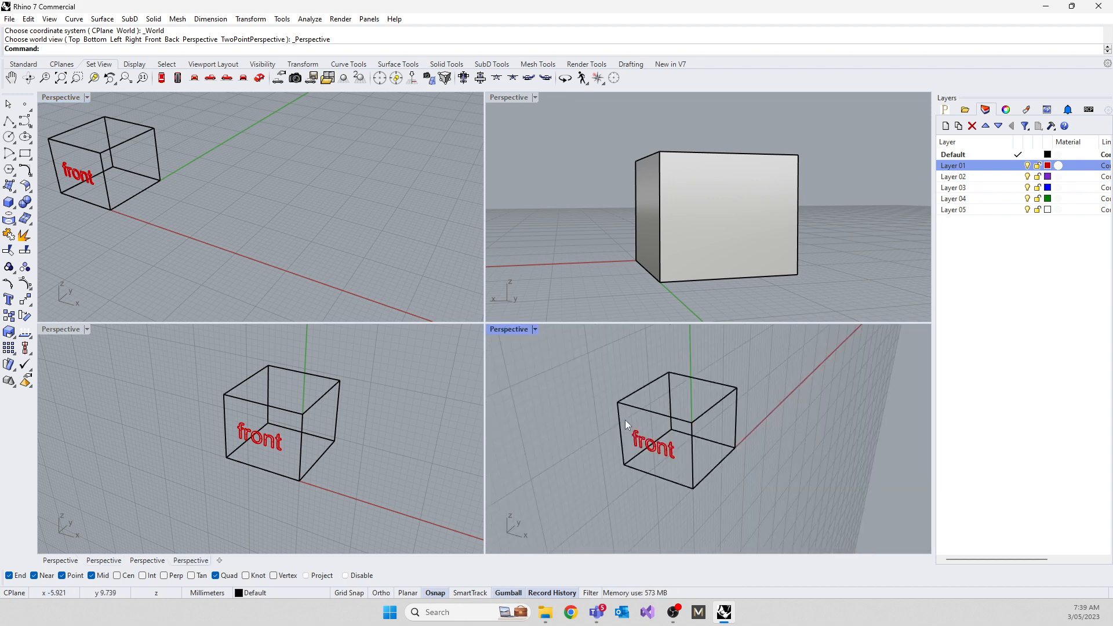
right_drag(256, 200, 234, 245)
shift+right_drag(69, 169, 178, 252)
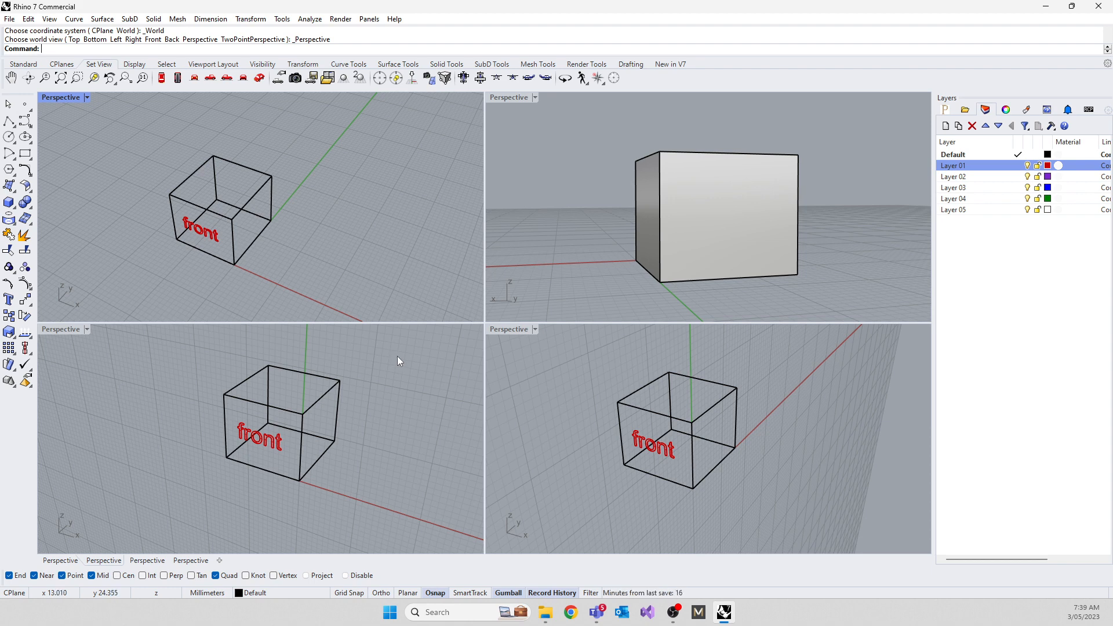
Step: Reset the viewports to the standard Top, Front, Right and Perspective layout with the 4View command
text(4)
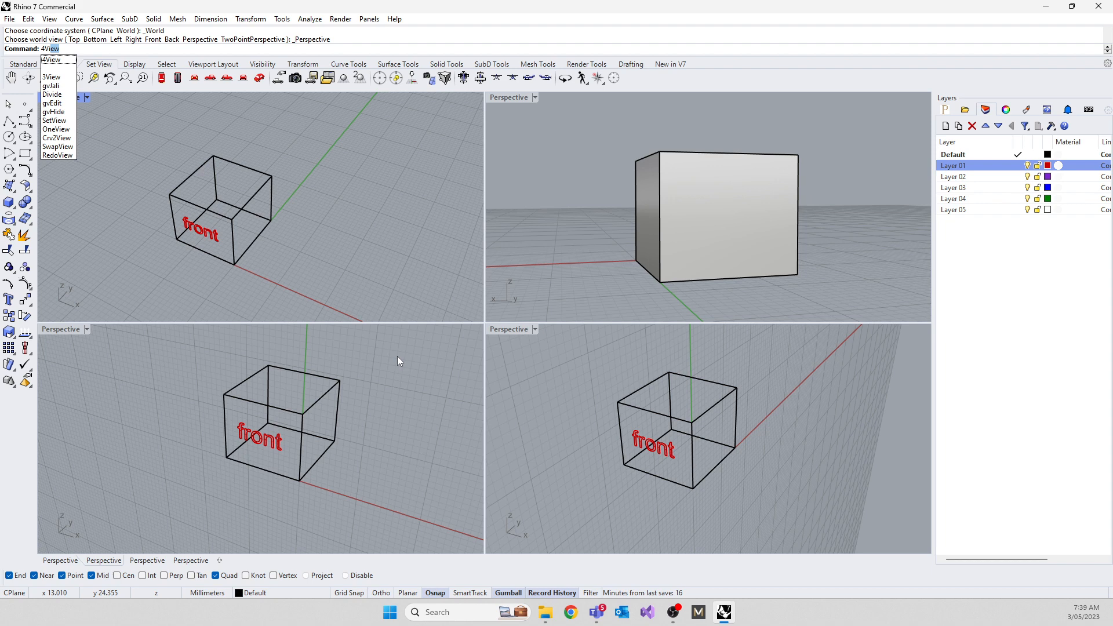
text(View)
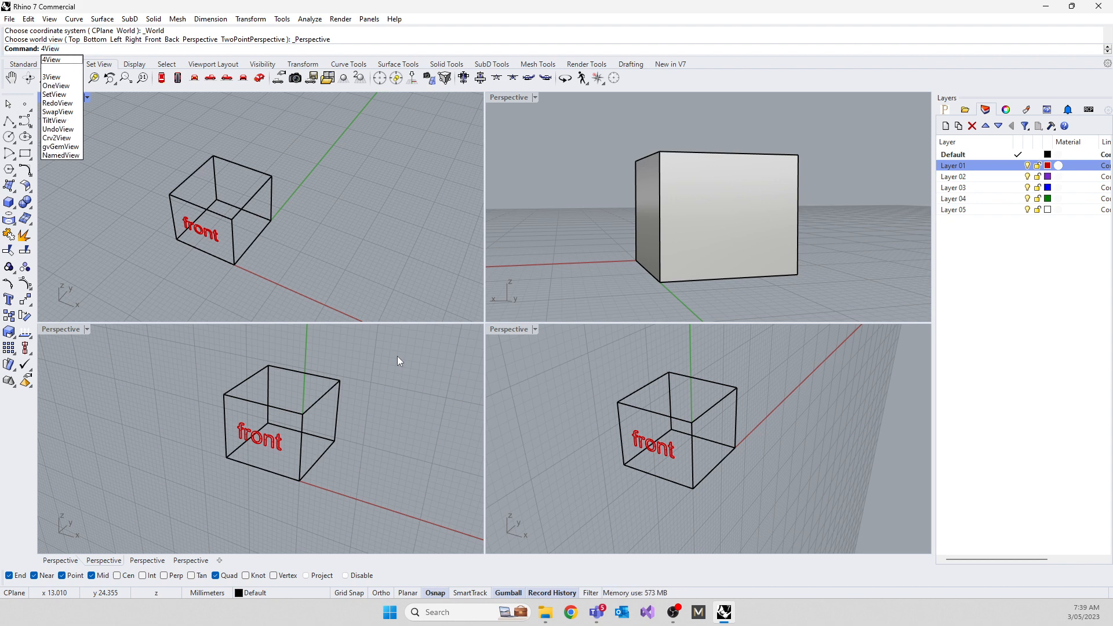
key(Return)
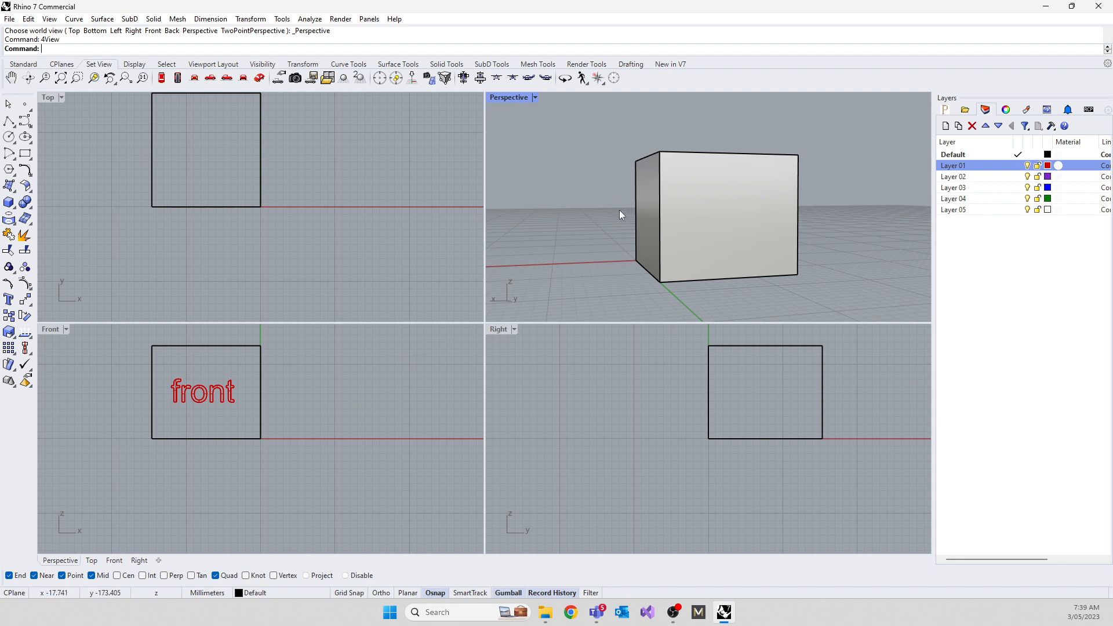
Step: Orbit Perspective to the box's lettered face and set the Front viewport's display mode to Shaded
right_drag(619, 210, 492, 226)
click(66, 328)
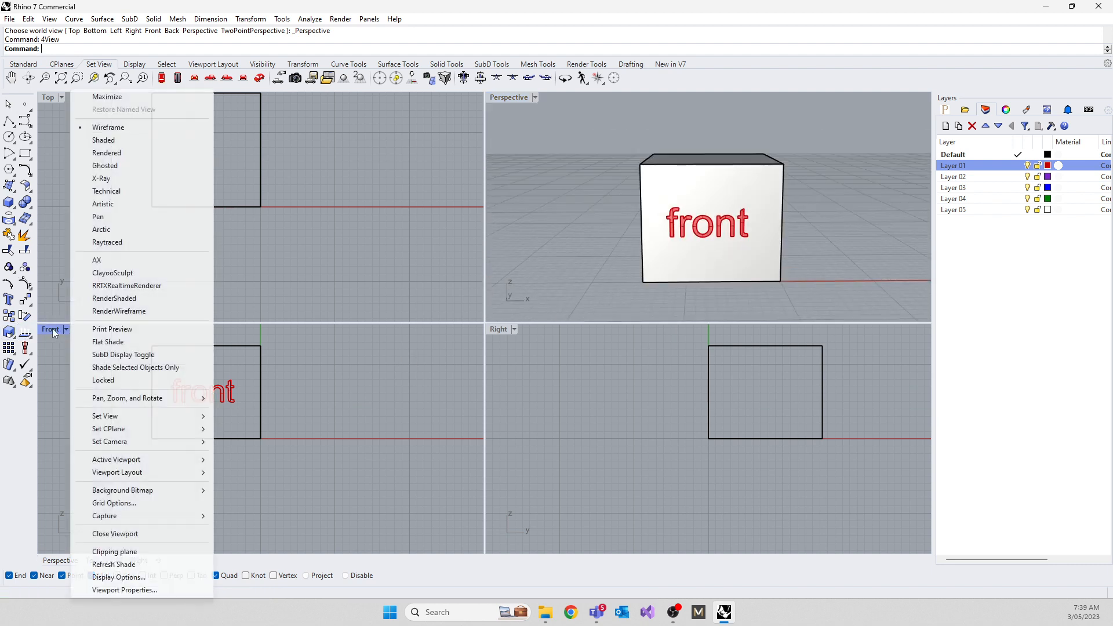
click(96, 144)
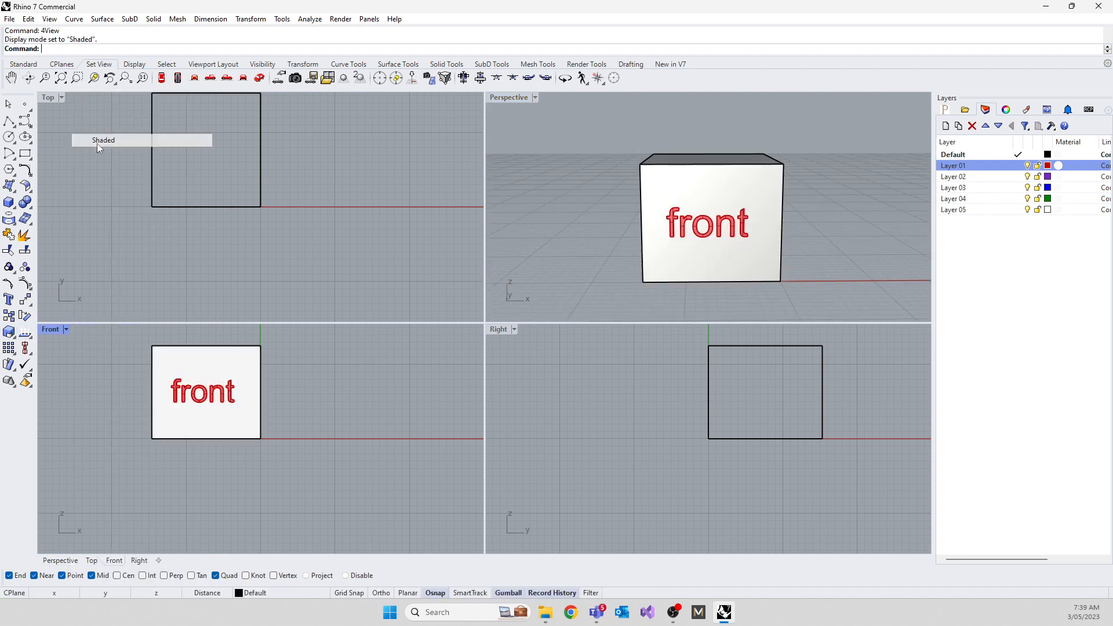
Step: Set the Top and Right viewports to Shaded display mode and reposition the box within the Top, Front and Right viewports
click(141, 203)
key(ctrl+alt+s)
click(560, 407)
key(ctrl+alt+s)
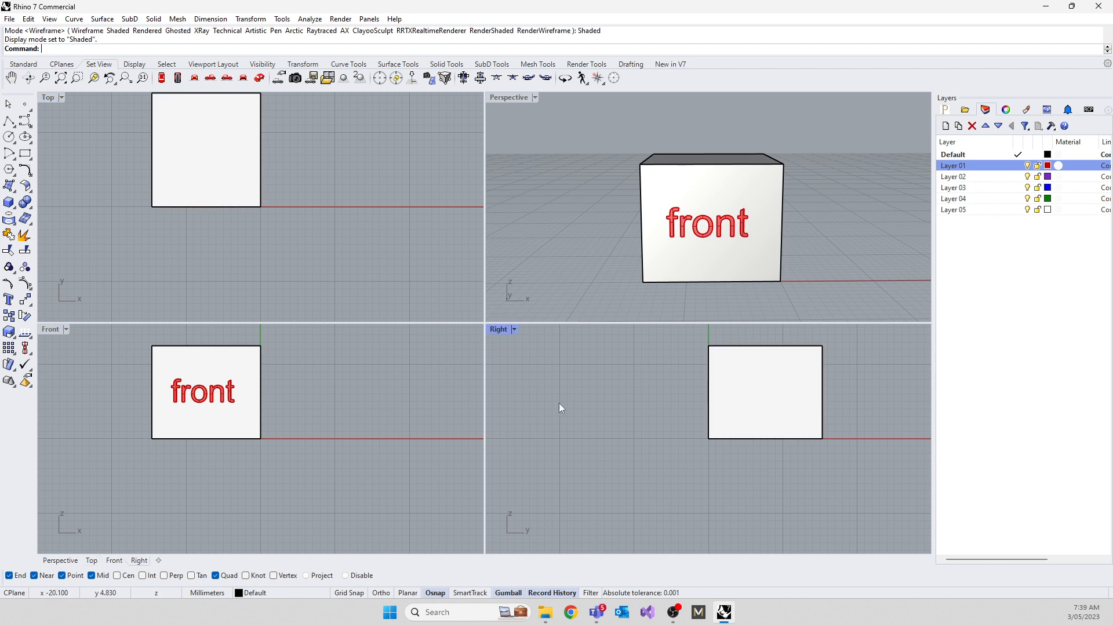
right_drag(560, 408, 544, 455)
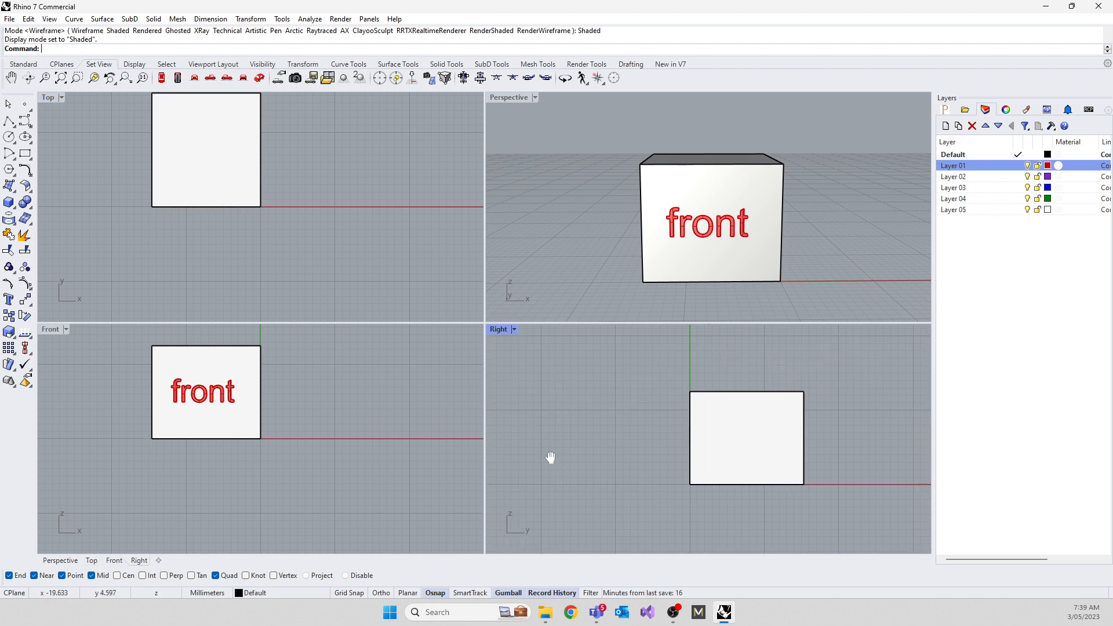
right_drag(187, 175, 231, 230)
right_drag(185, 440, 214, 476)
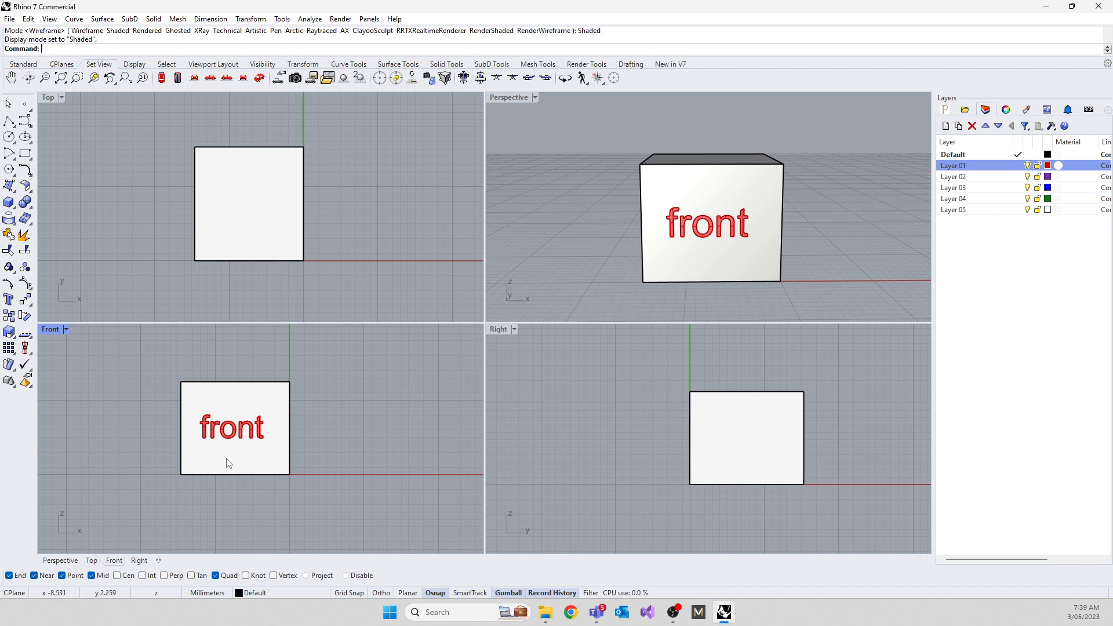
Step: Switch the Front viewport to the Back view
click(51, 336)
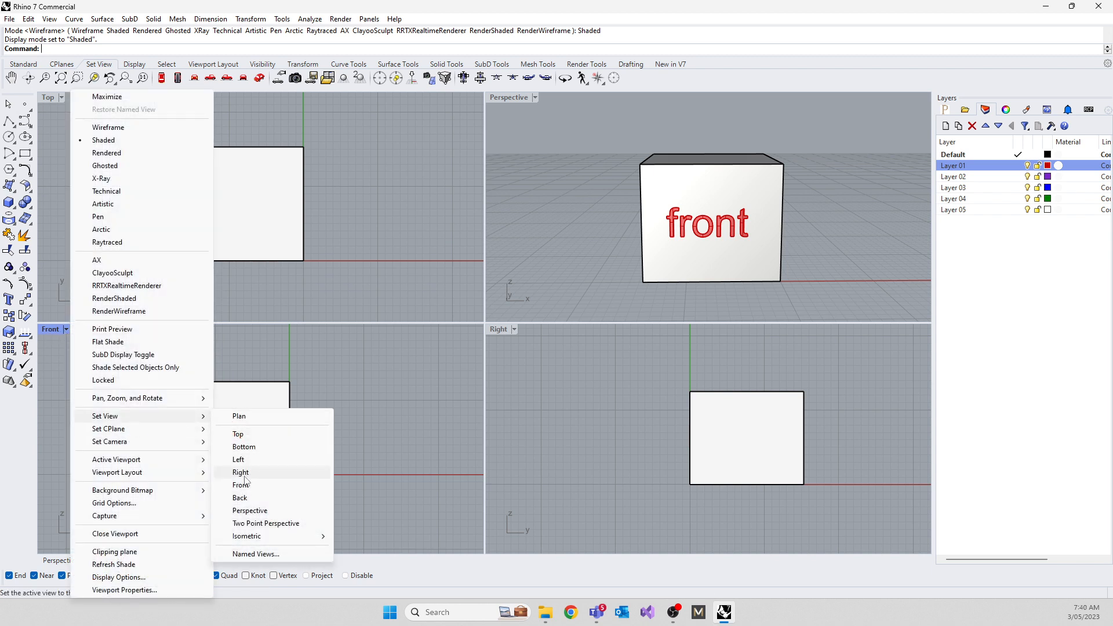
click(240, 499)
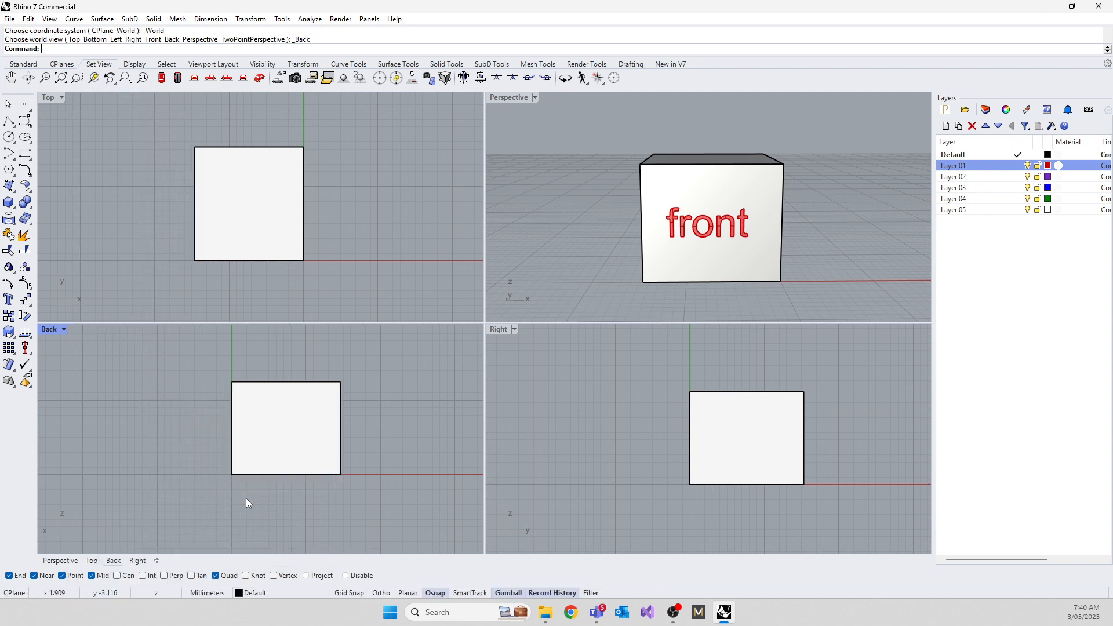
Step: Try placing 6 mm Arial surface text reading "back" over the box in the Back viewport, and undo the placement
click(154, 19)
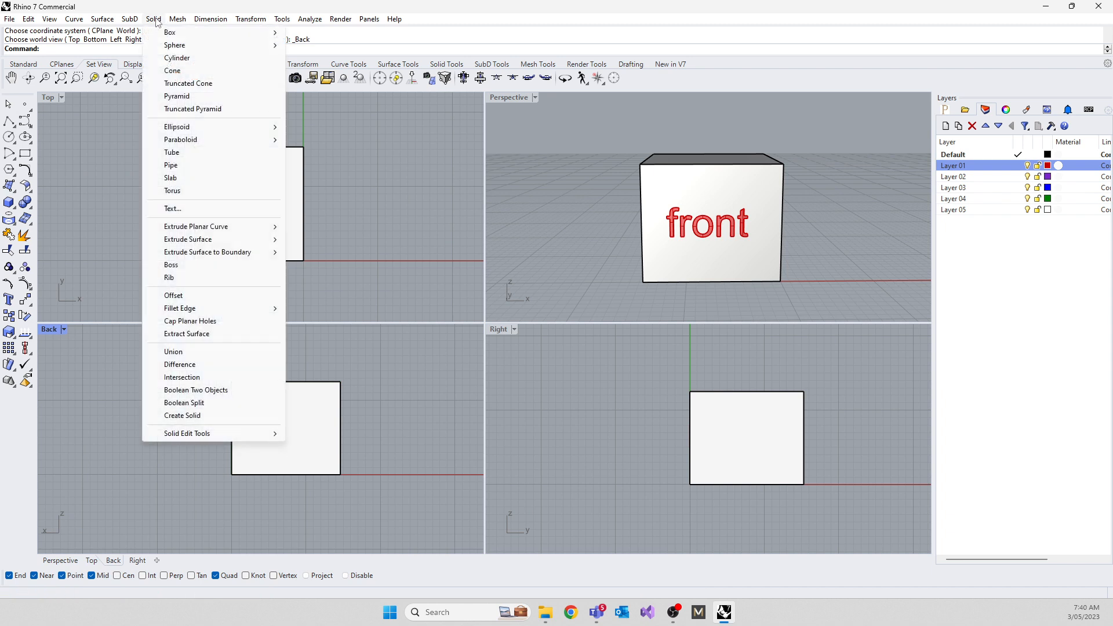
click(186, 208)
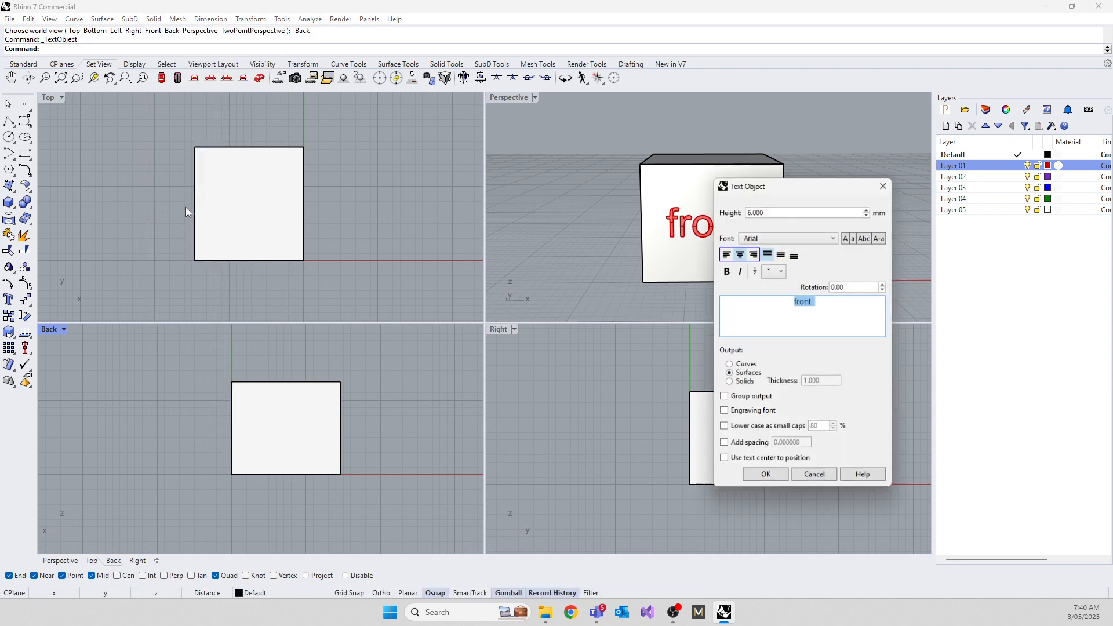
text(back)
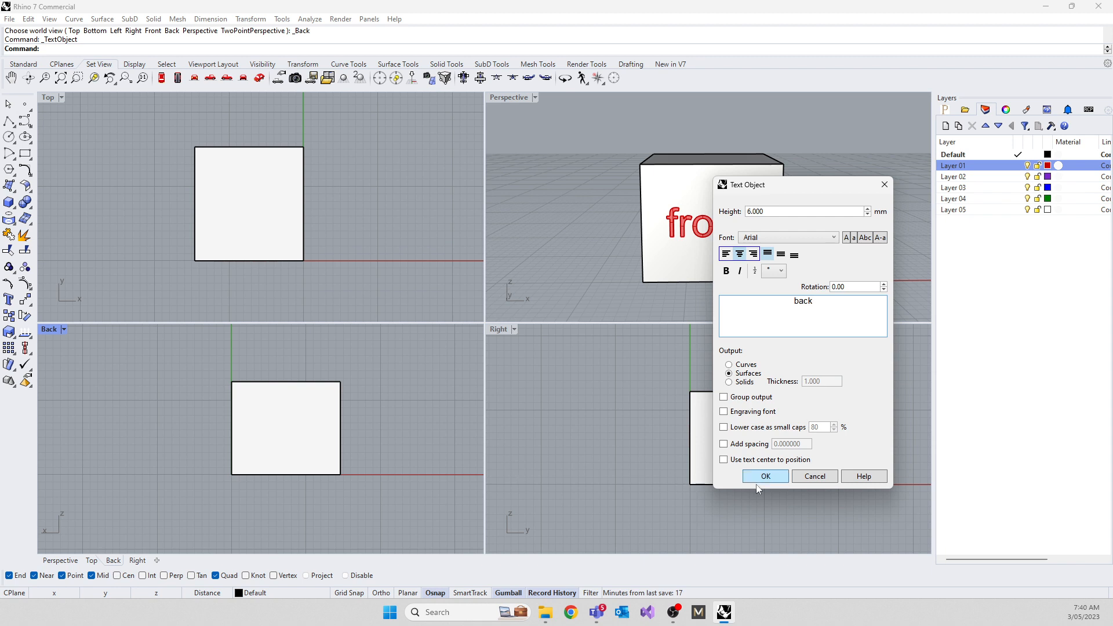
click(778, 477)
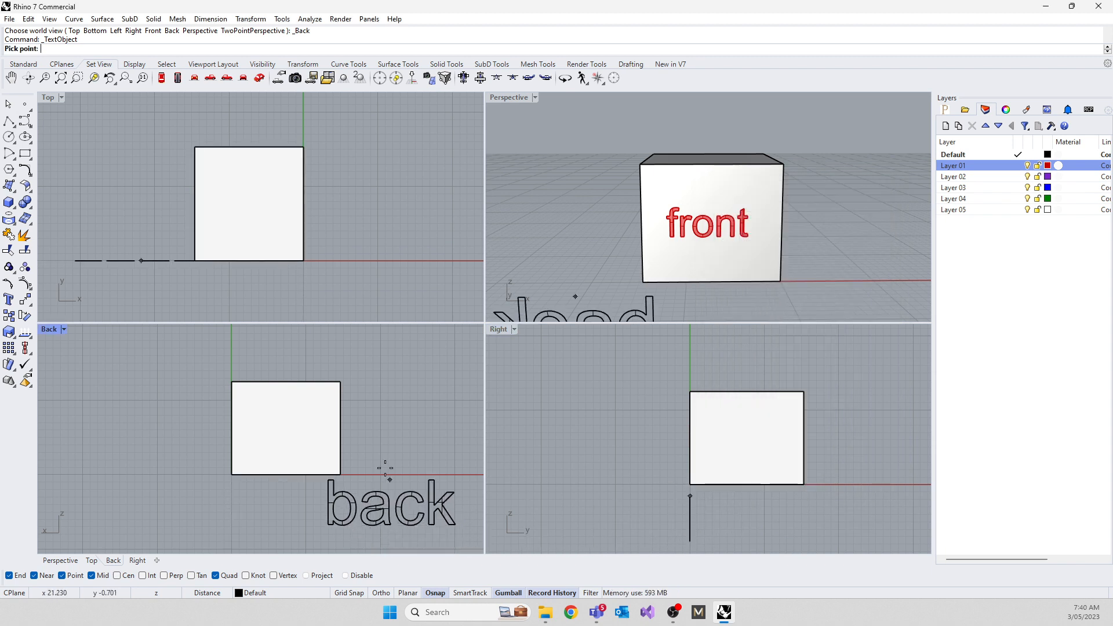
click(289, 403)
drag(157, 239, 98, 264)
key(ctrl+z)
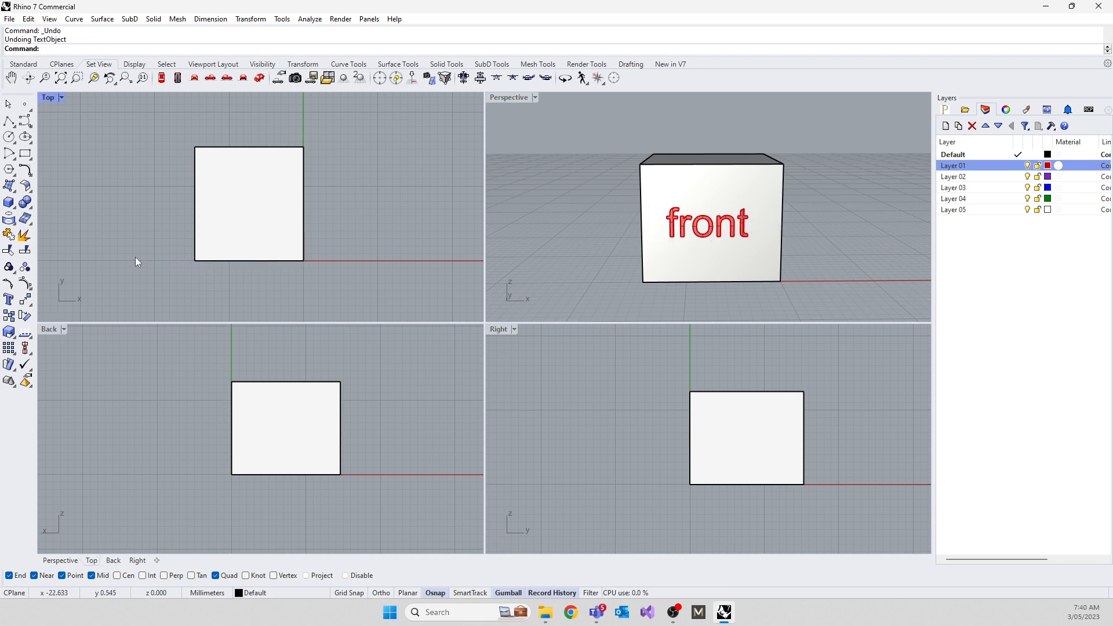
right_click(135, 256)
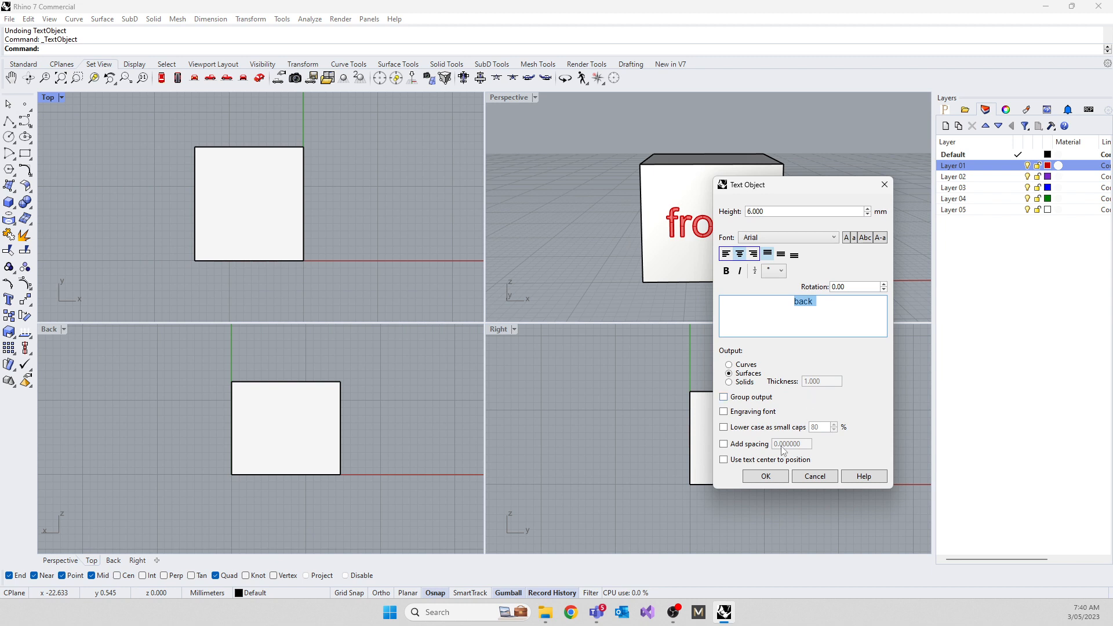
click(815, 476)
Step: Move the box together with its "front" lettering in the Top view so that it straddles both construction plane axes
drag(157, 127, 323, 282)
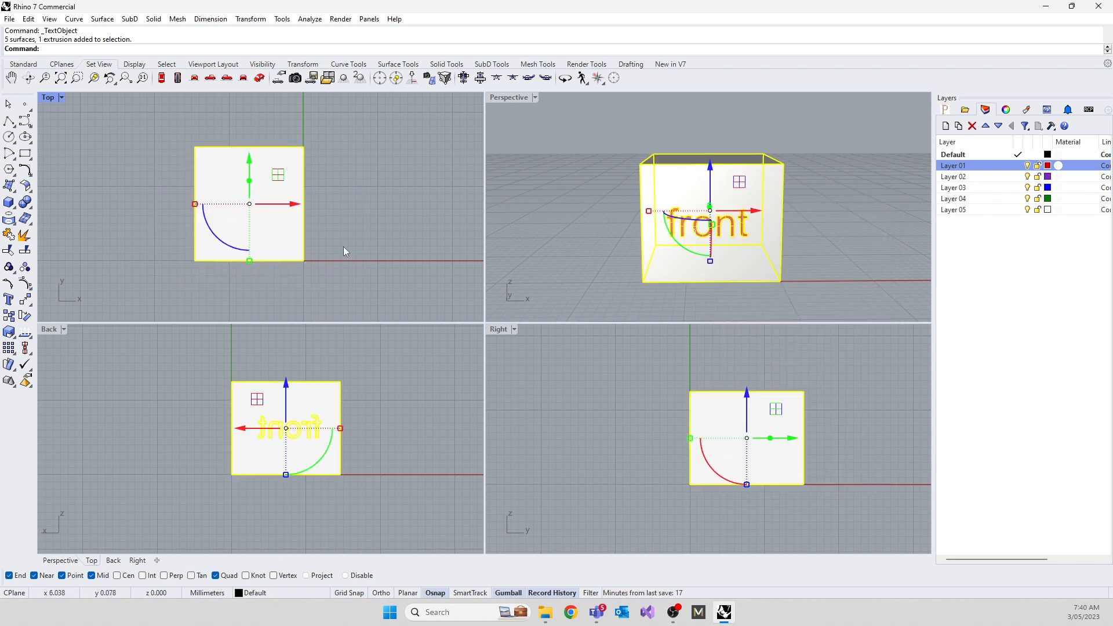
drag(280, 174, 348, 240)
click(160, 257)
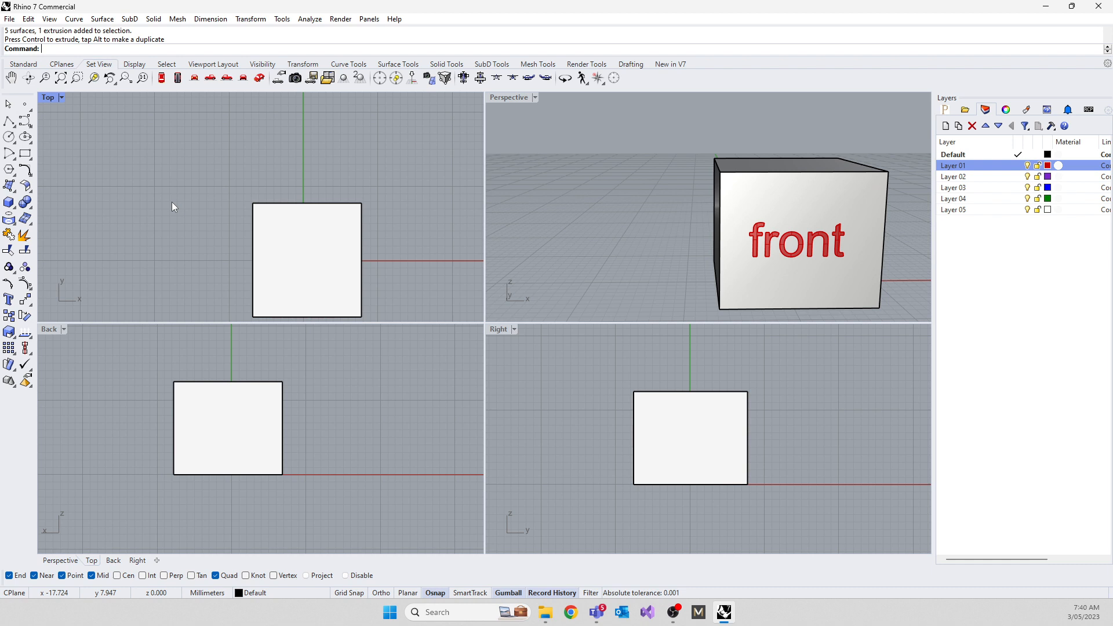
Step: Recall the Text command from the recent commands and place 6 mm surface text reading "back" over the box in the Back viewport
right_click(146, 51)
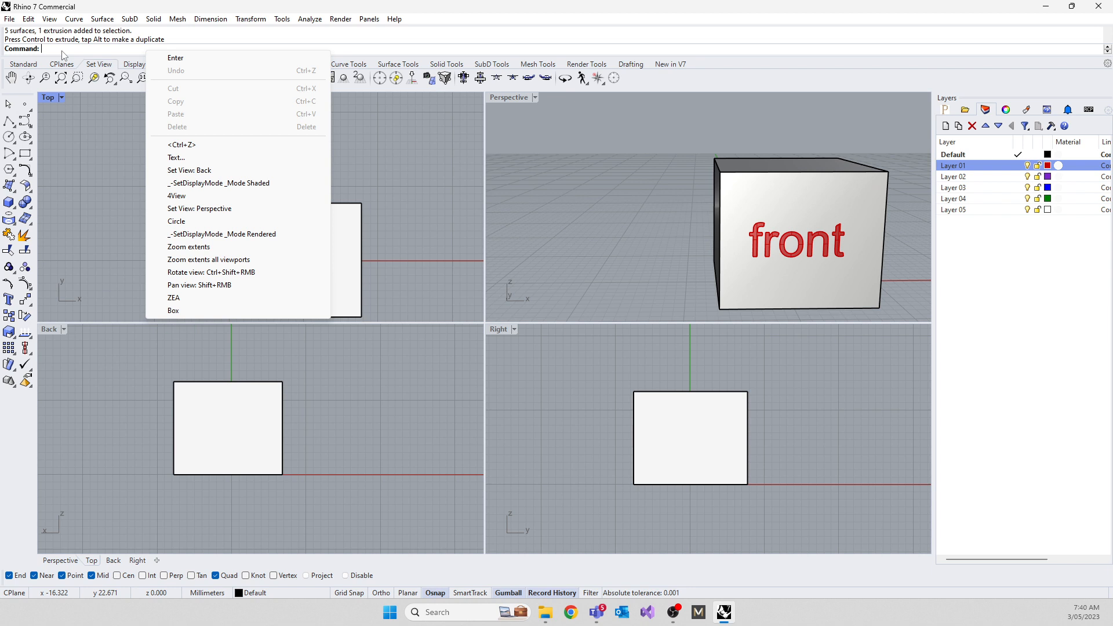
click(88, 149)
right_click(78, 54)
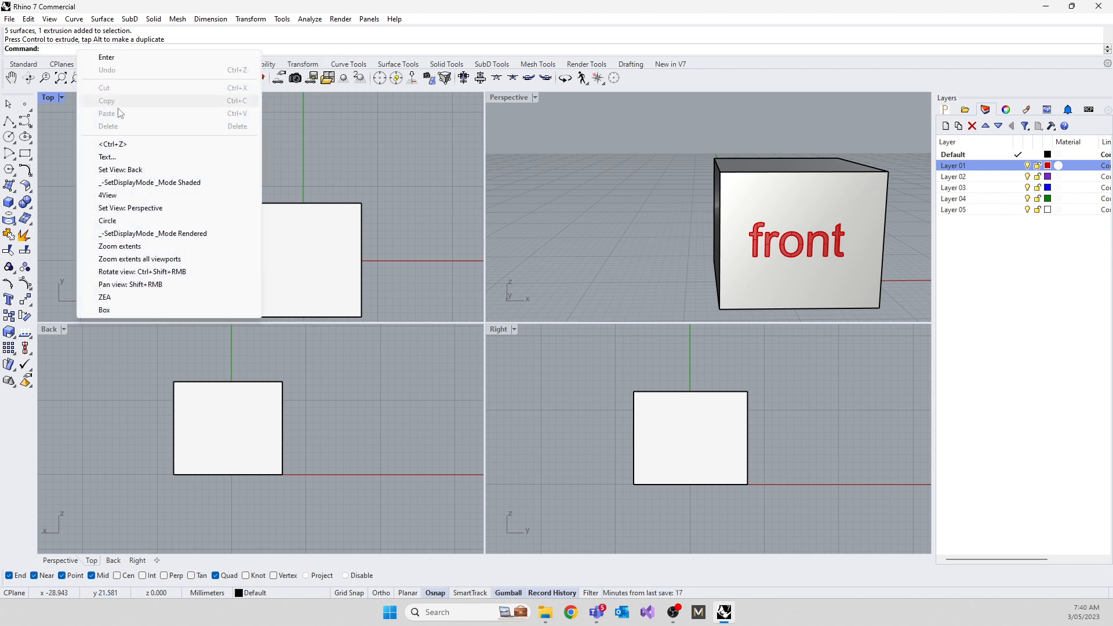
click(124, 158)
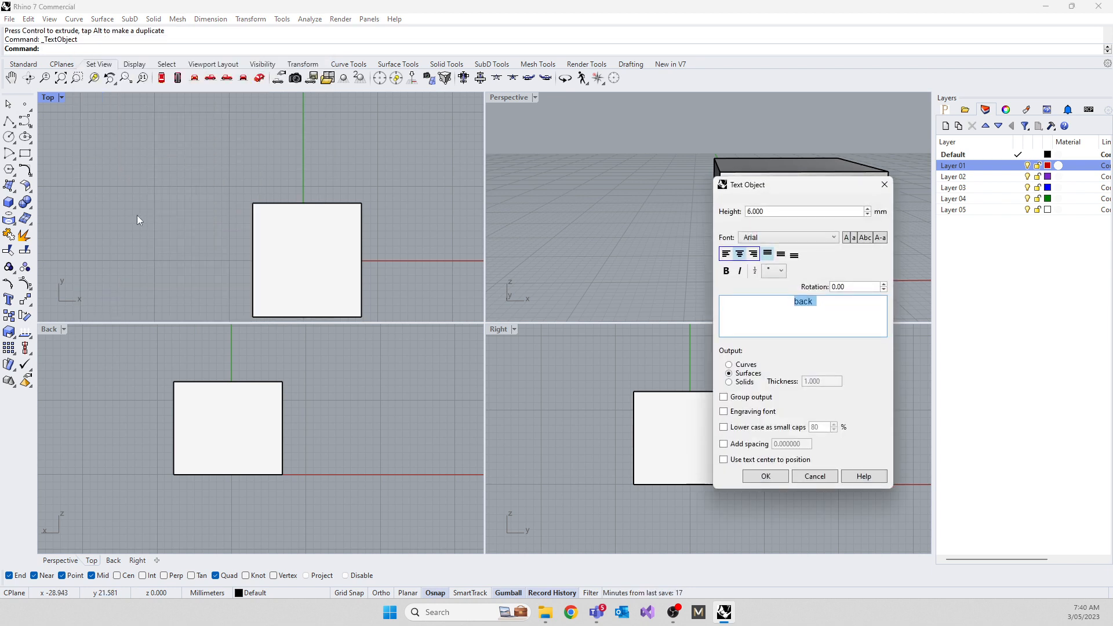
click(766, 476)
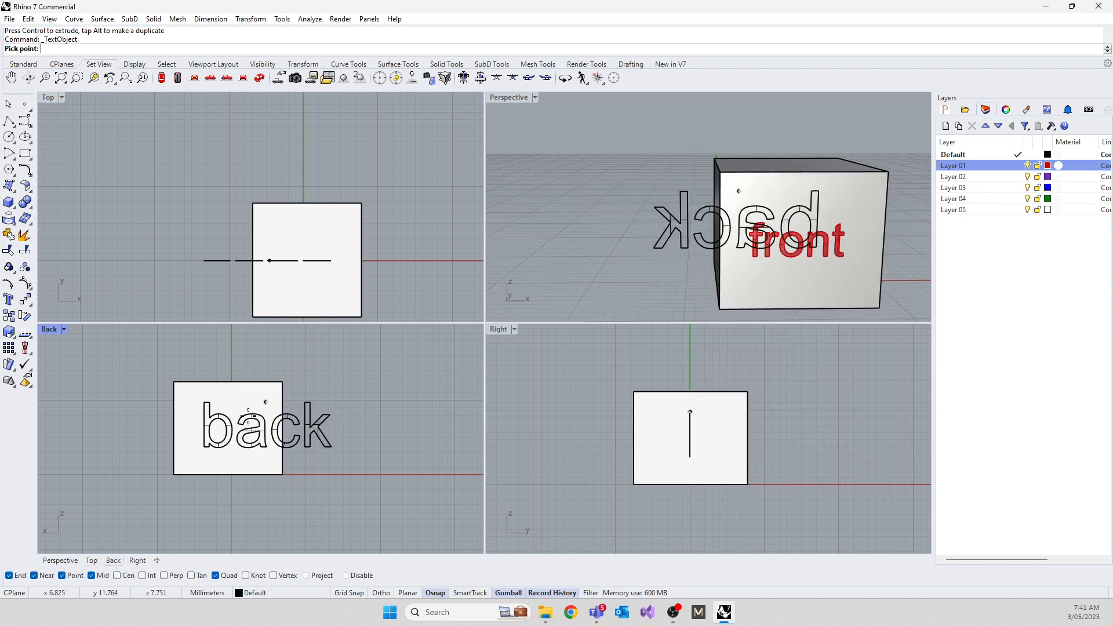
click(232, 402)
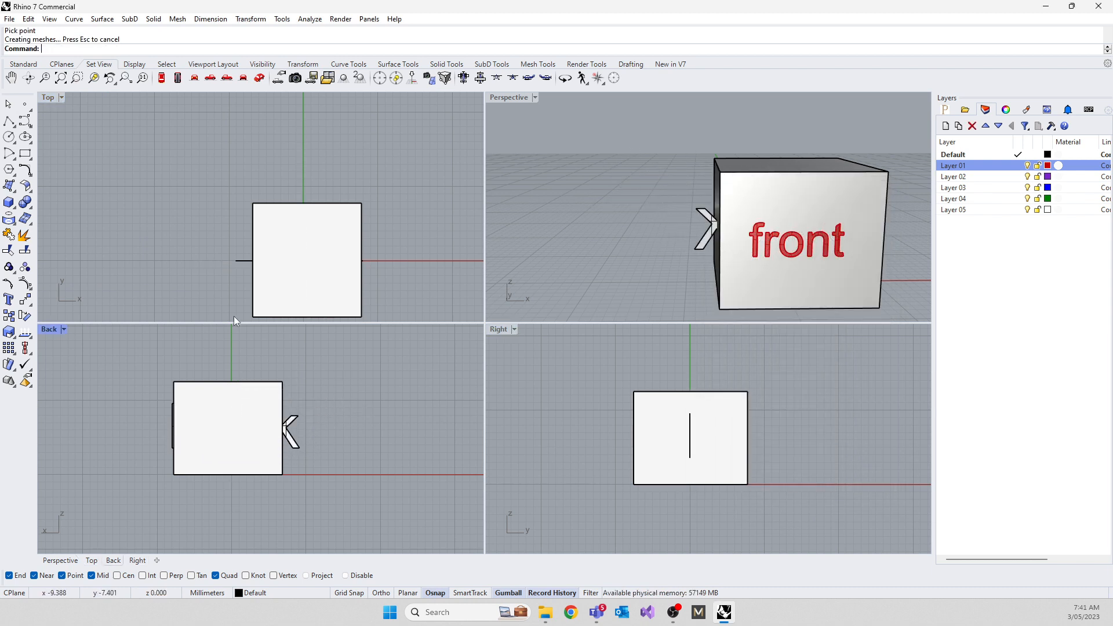
Step: Move the "back" text out to the box's rear face and scale it down uniformly to fit within the face
drag(209, 247, 385, 277)
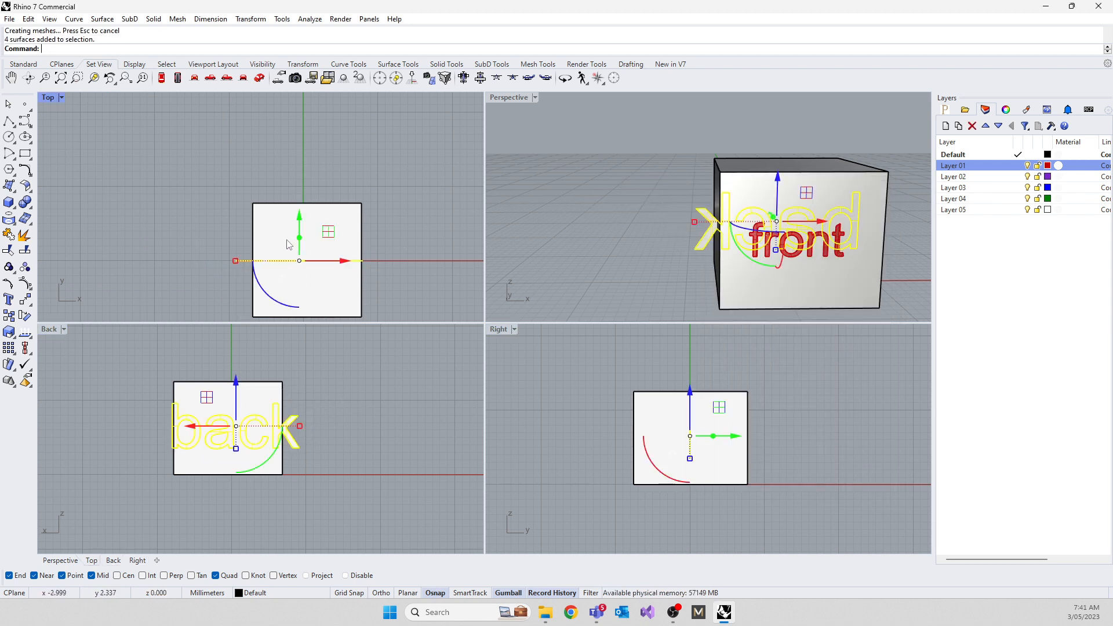
drag(299, 224, 299, 152)
right_drag(576, 197, 665, 230)
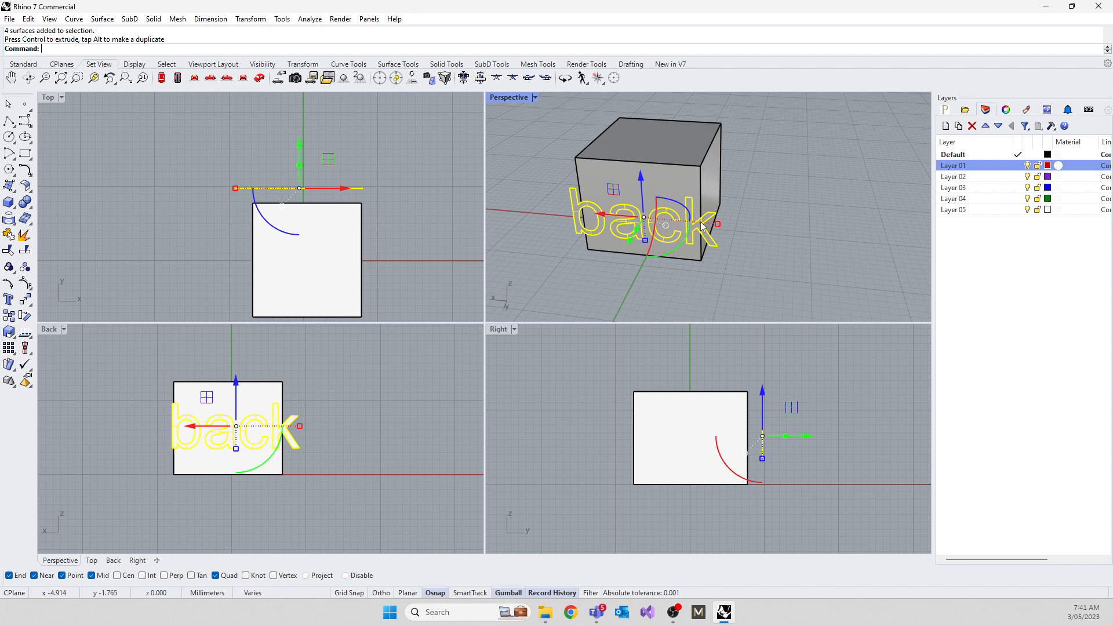
drag(718, 224, 694, 228)
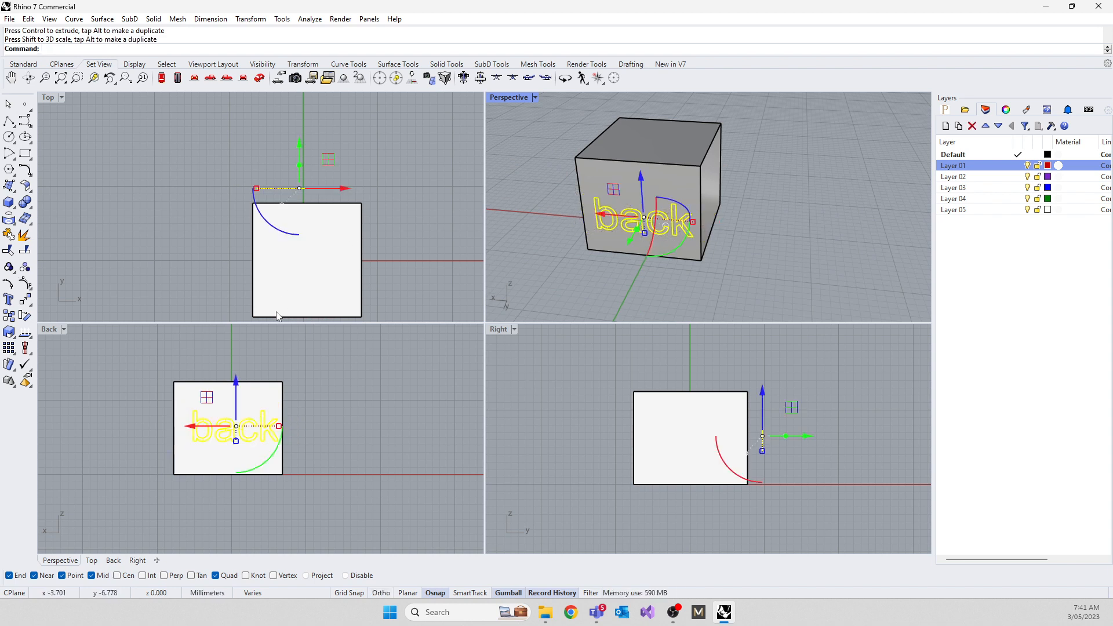
drag(302, 158, 348, 202)
right_drag(681, 281, 892, 222)
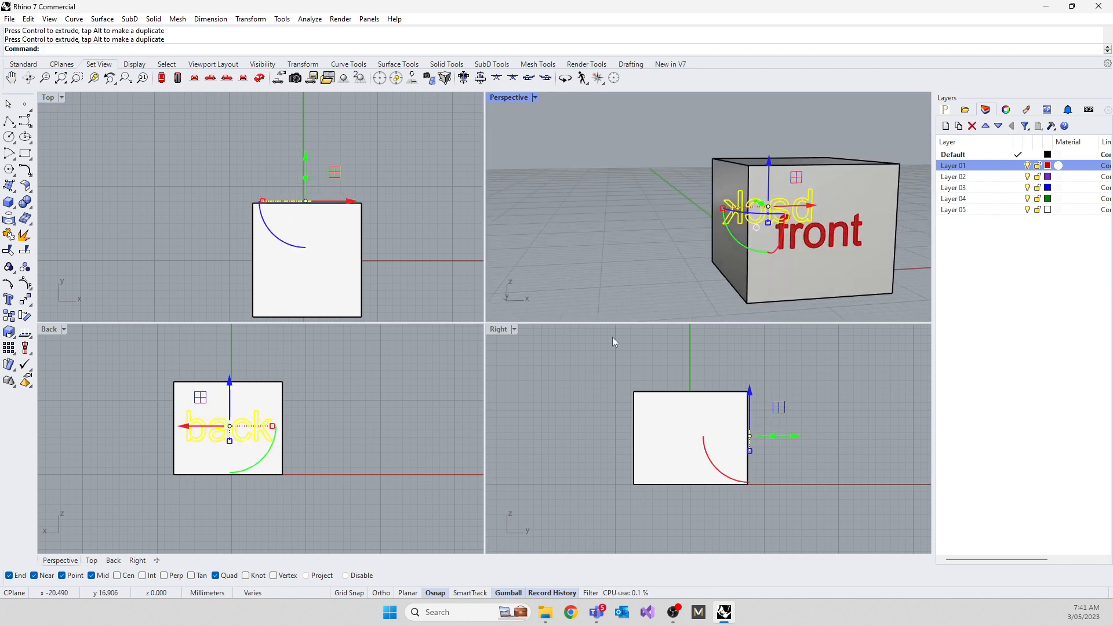
Step: Change the selected "back" text to Layer 01 and orbit Perspective around the box to inspect it
right_click(1005, 167)
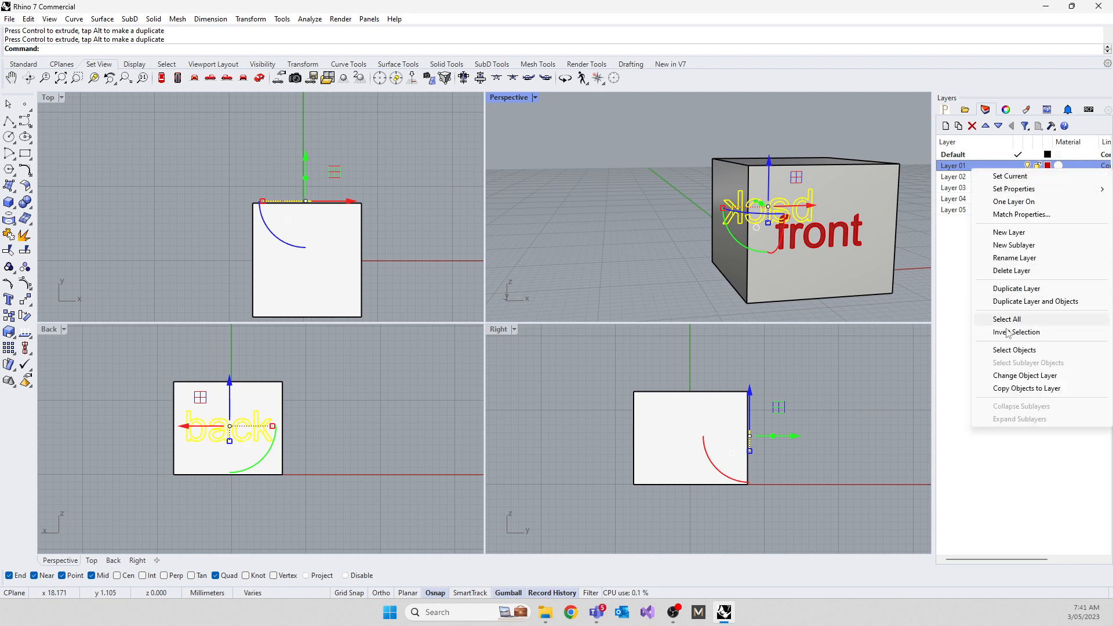
click(1015, 377)
right_drag(499, 227, 833, 246)
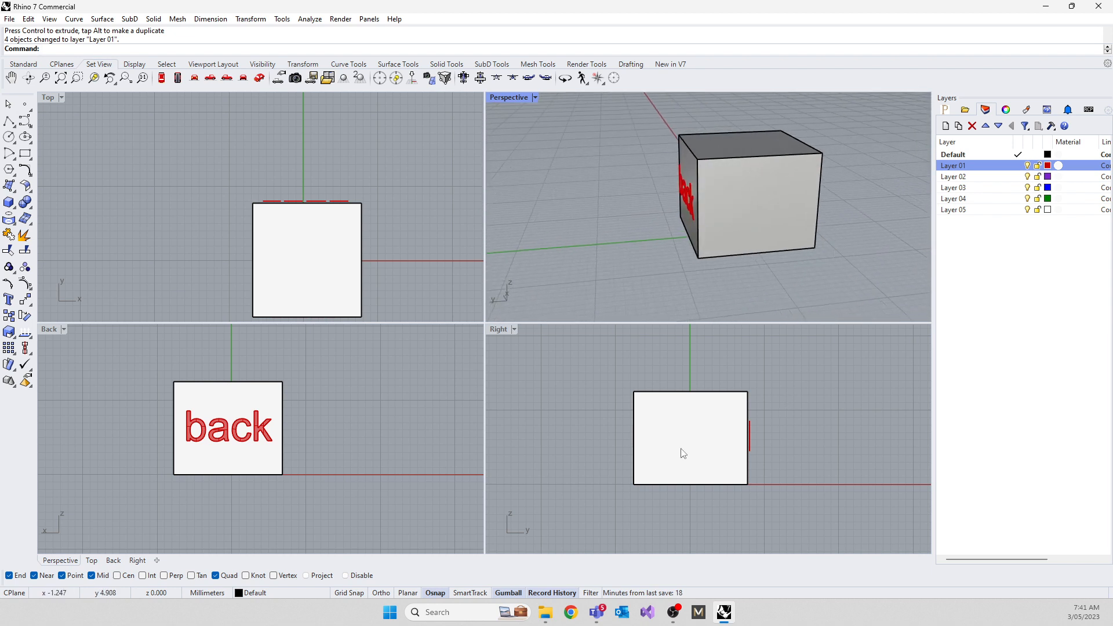
click(498, 328)
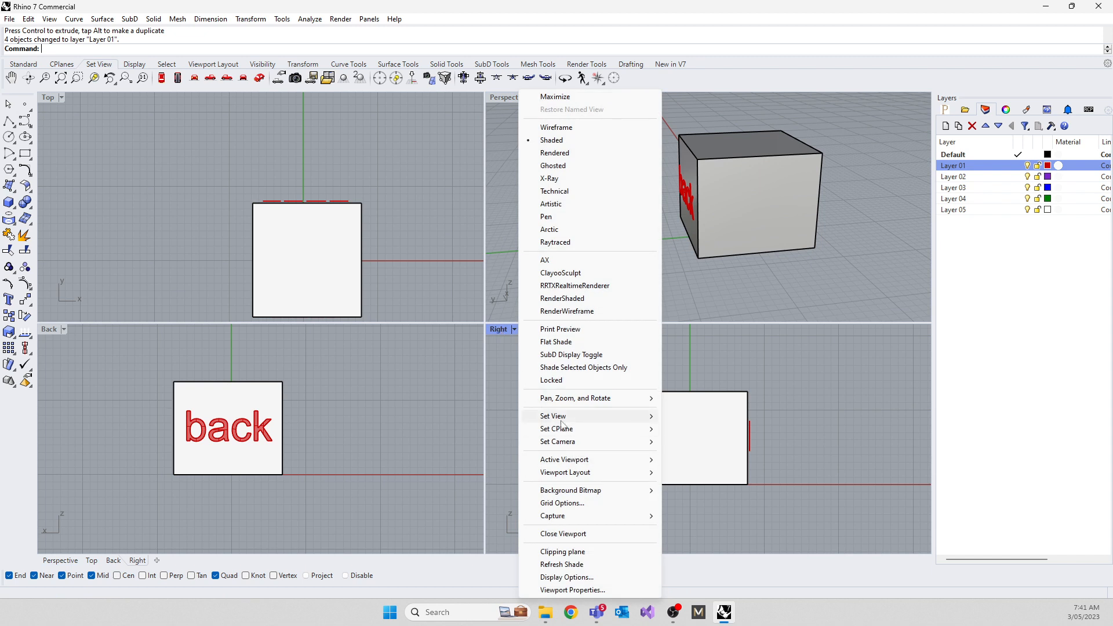
mouse_move(562, 425)
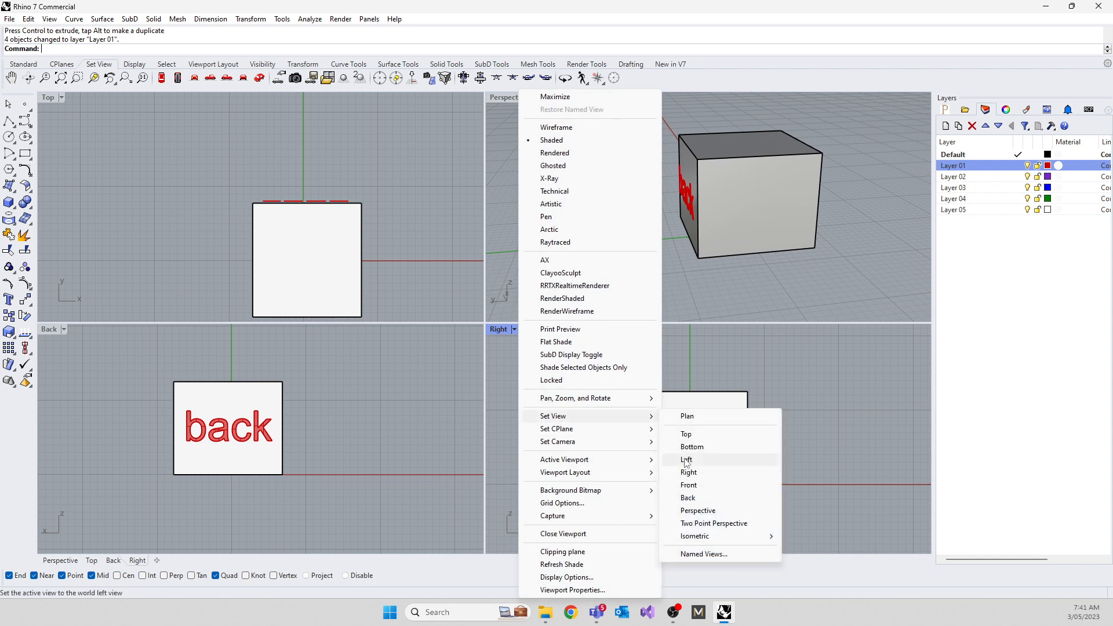
click(404, 463)
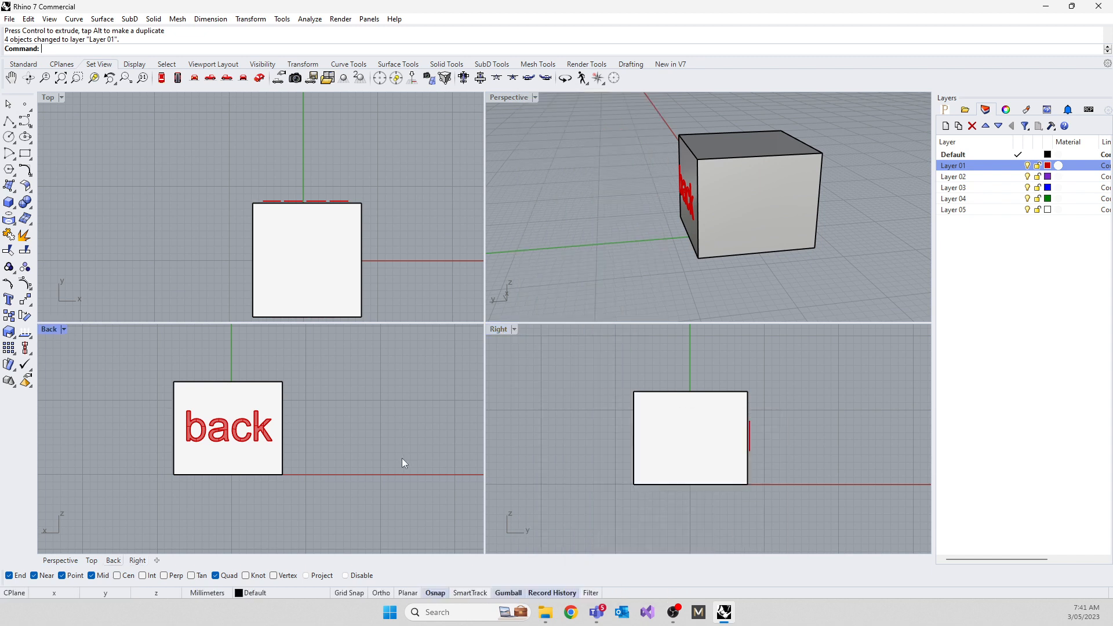
Step: Reset the Back viewport to the Front view with the 4View command and orbit Perspective to the box's "front" face
text(4)
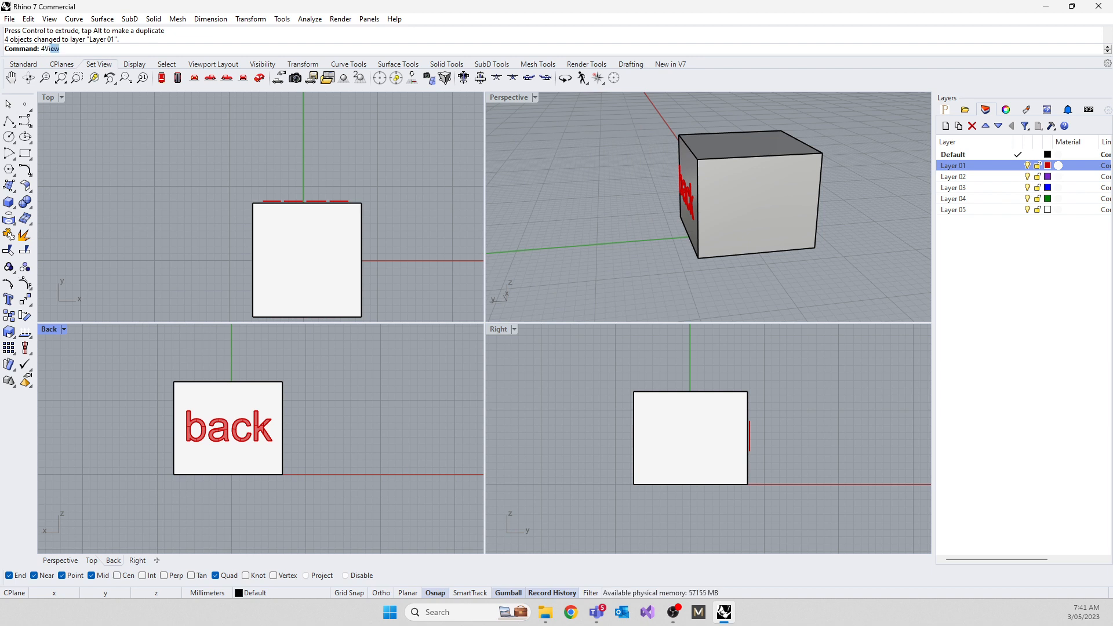
text(v)
key(Return)
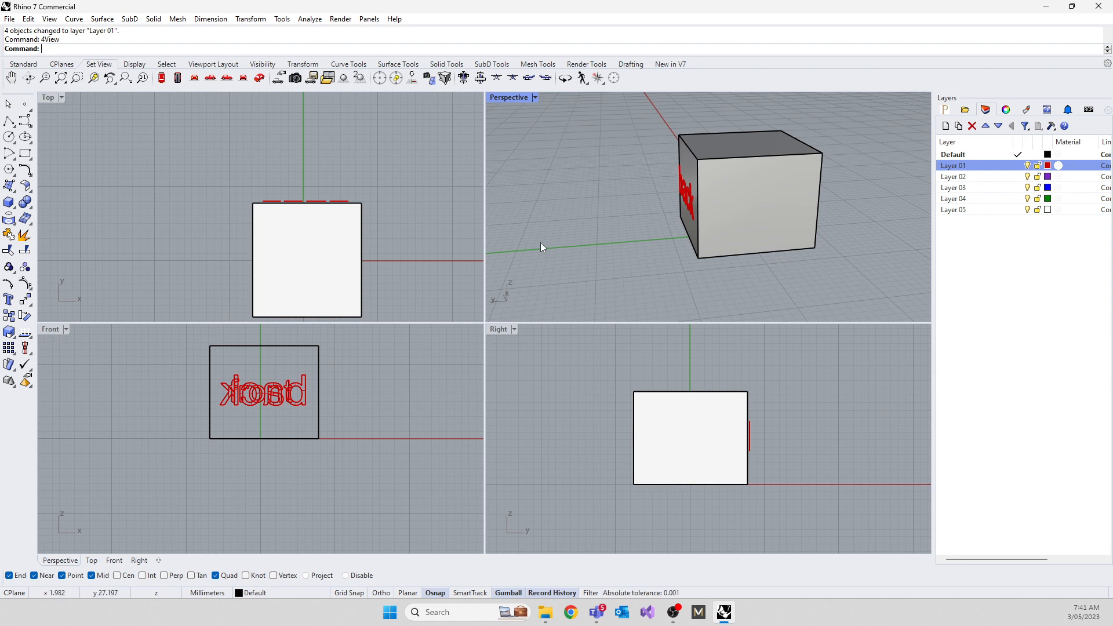
right_drag(540, 243, 740, 212)
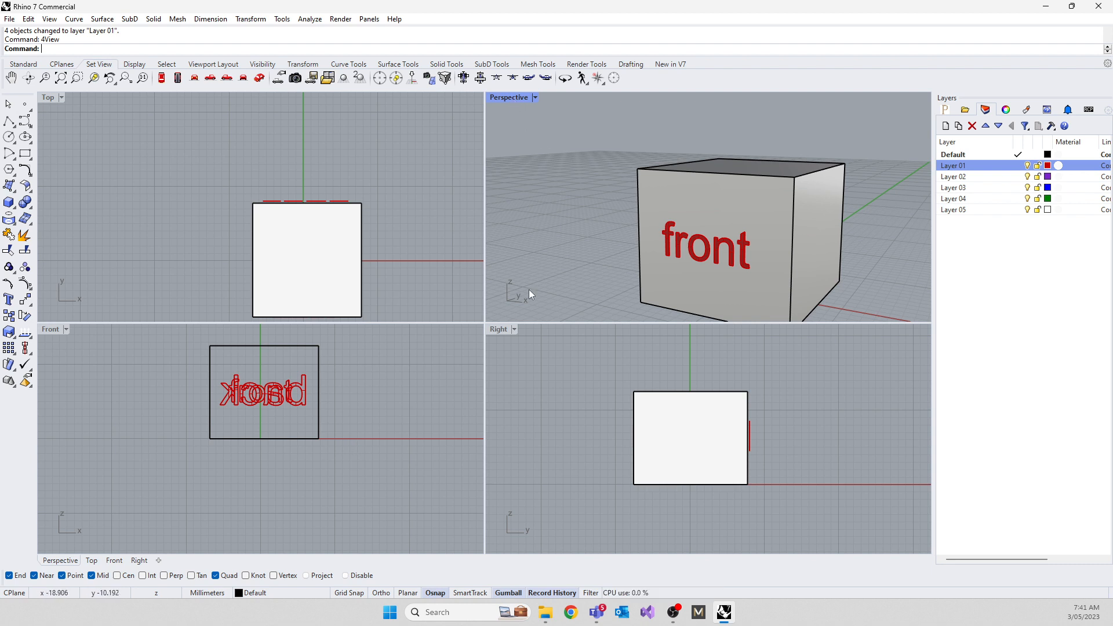
Step: Close the Right viewport, widen the Front viewport into the empty area, and narrow it again
click(499, 330)
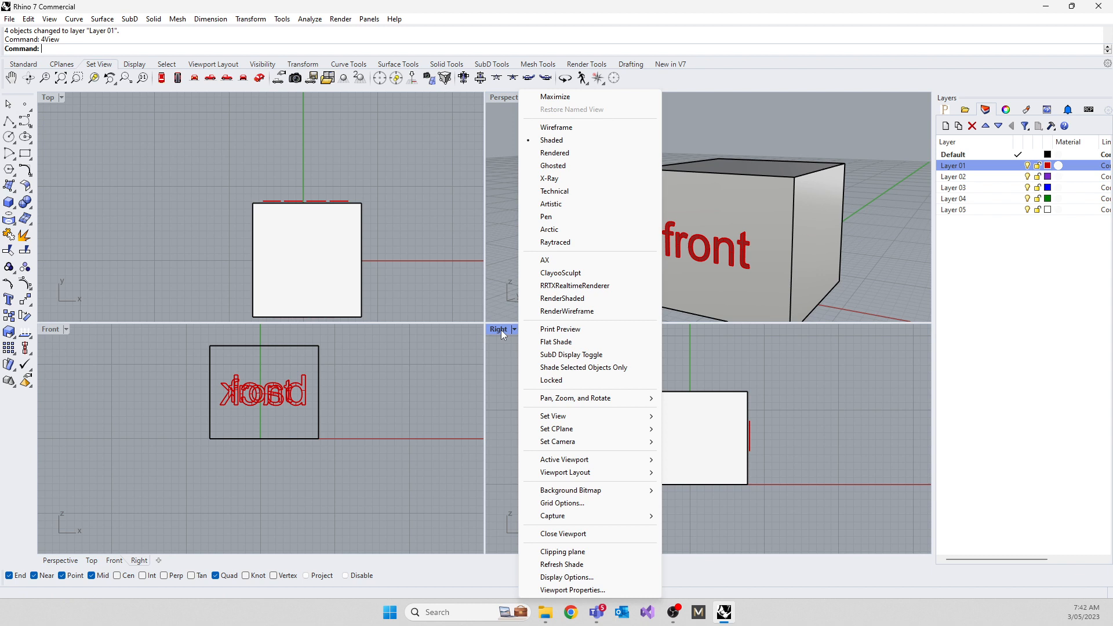
click(571, 534)
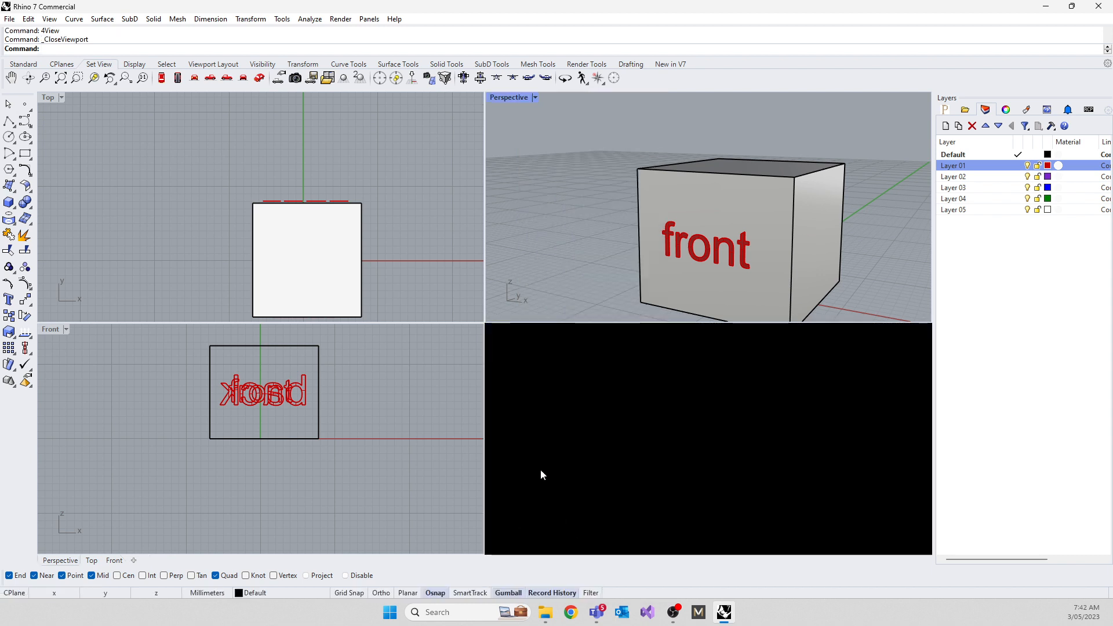
click(484, 468)
drag(484, 468, 663, 469)
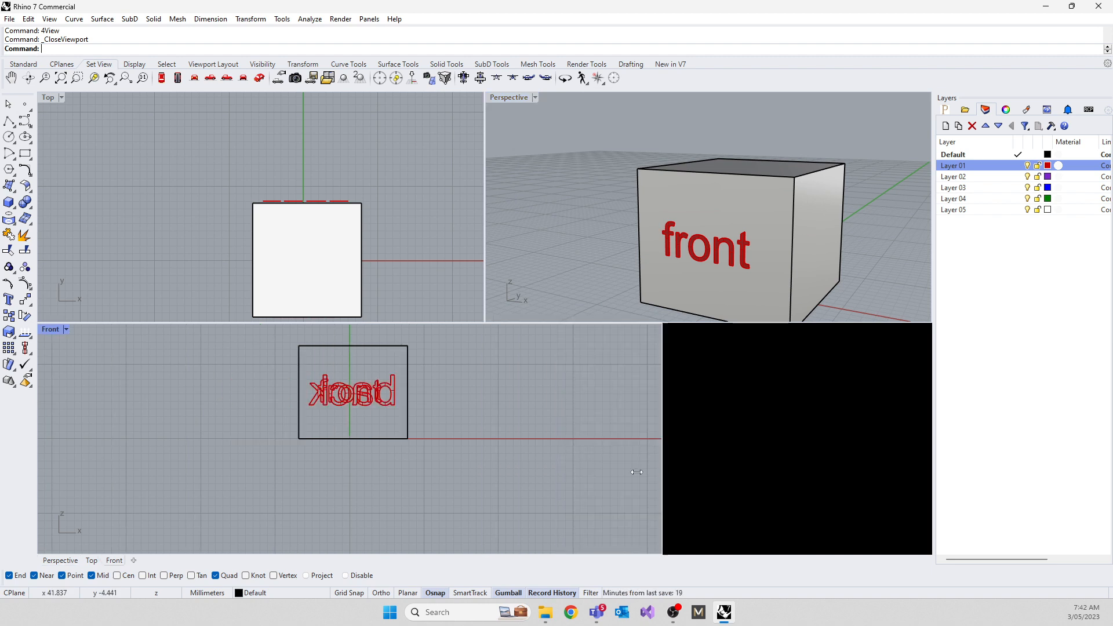
drag(636, 472, 369, 484)
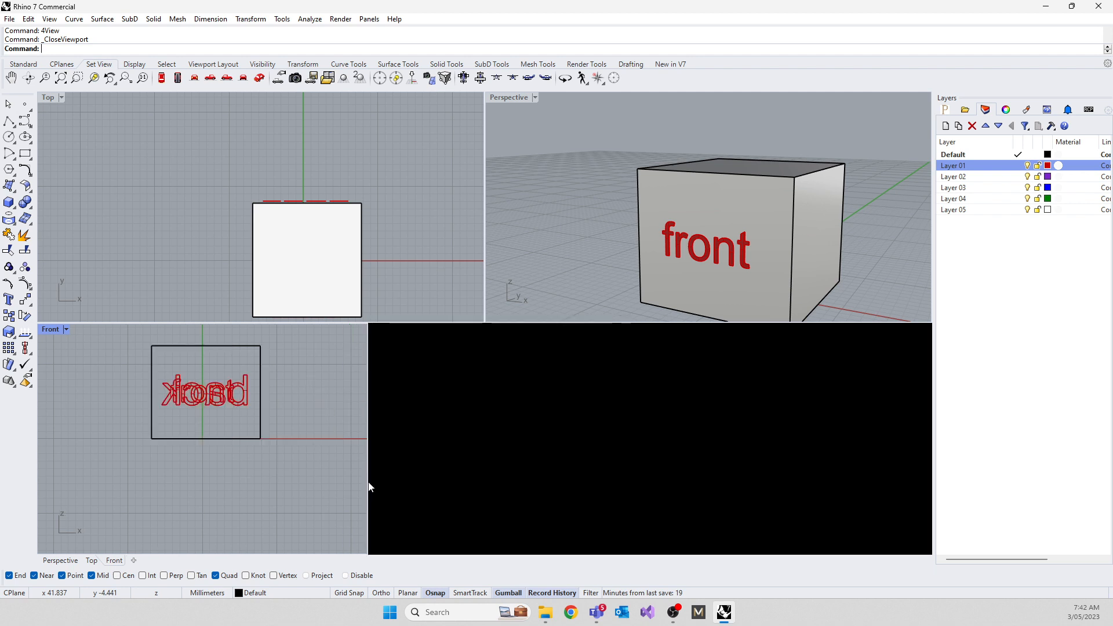
Step: Restore the missing Right viewport and the even four-viewport layout with the 4View command
text(4View)
key(Return)
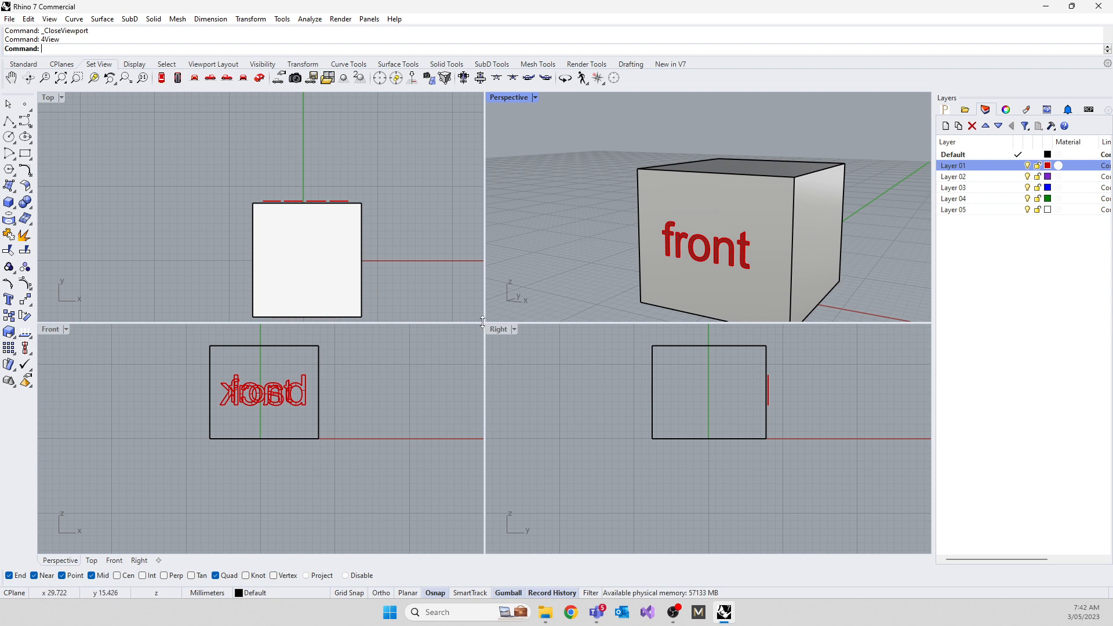
Step: Enlarge the Perspective viewport by shifting the shared viewport corner, then zoom and orbit around the box
drag(483, 322, 215, 418)
scroll(433, 263, down, 7)
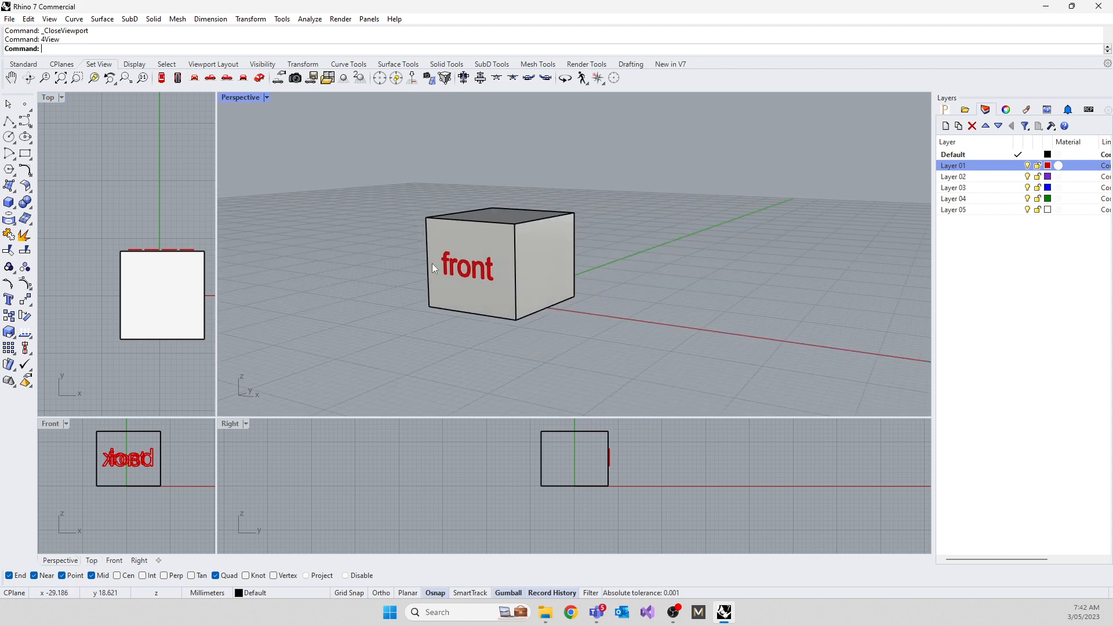
scroll(406, 302, up, 7)
right_drag(450, 293, 410, 294)
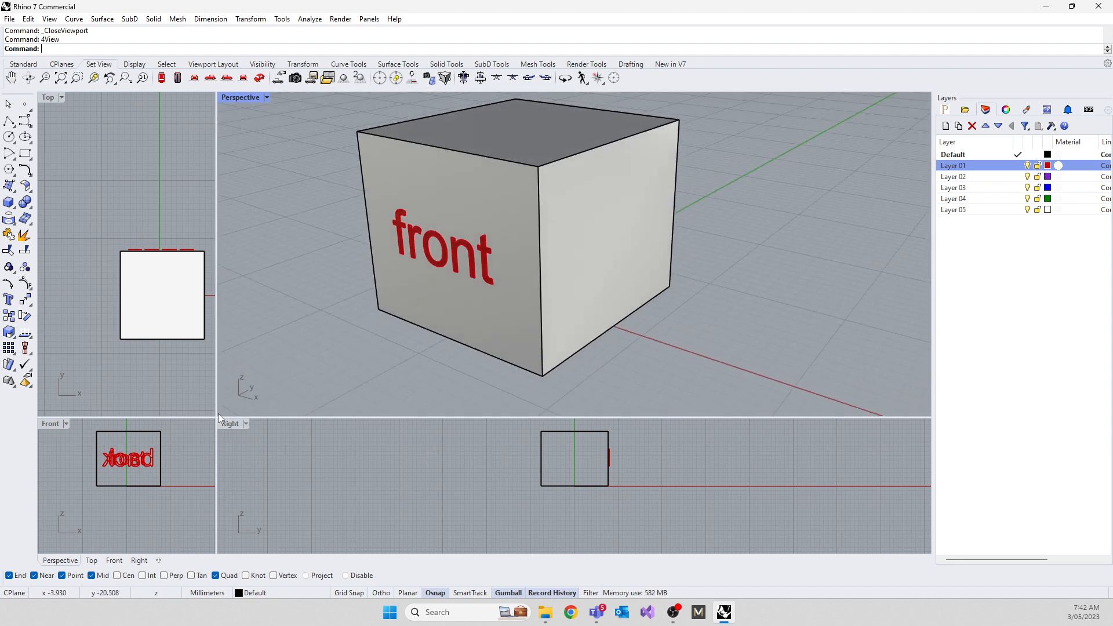
Step: Shift the shared viewport corner to shrink Perspective and restore the even four-viewport layout with the 4View command
drag(216, 418, 556, 356)
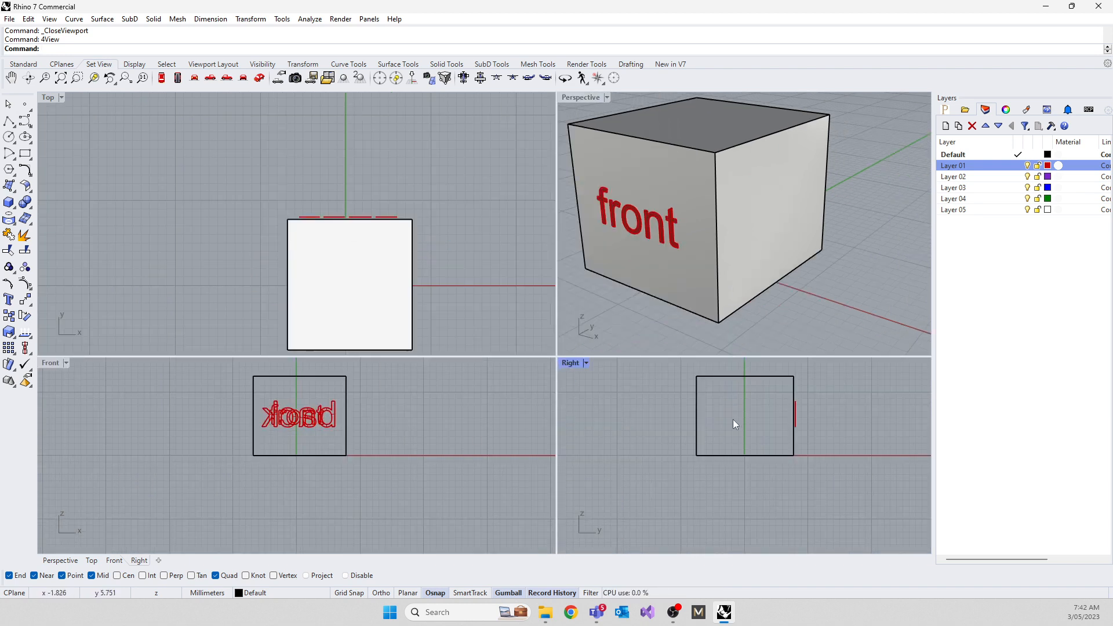
text(4View)
key(Return)
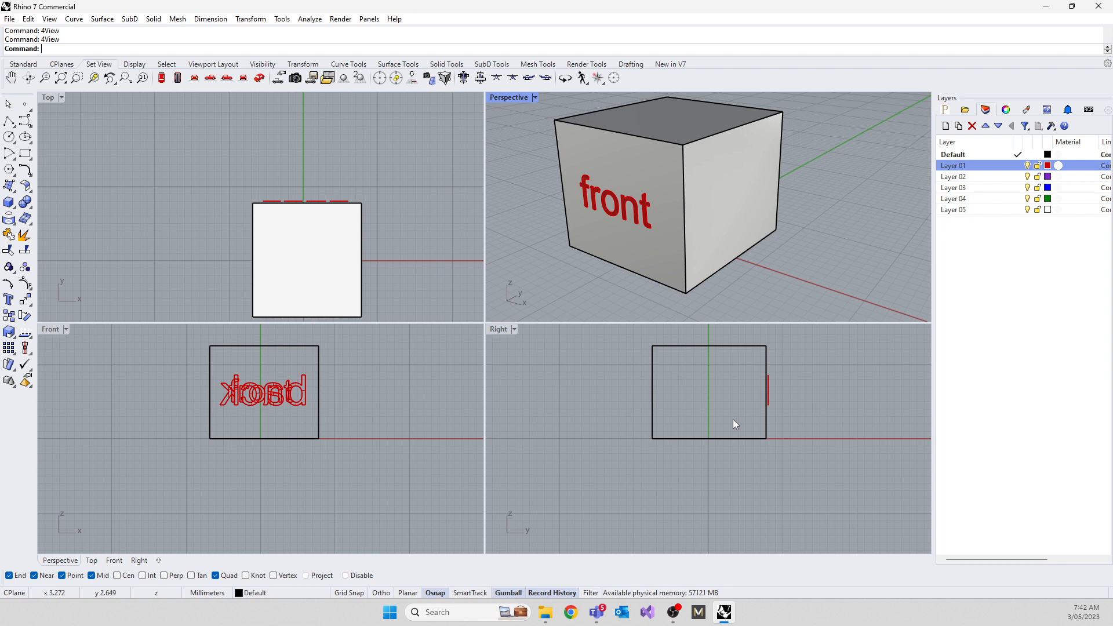
Step: Open a floating viewport with Perspective projection using the NewFloatingViewport command
click(263, 491)
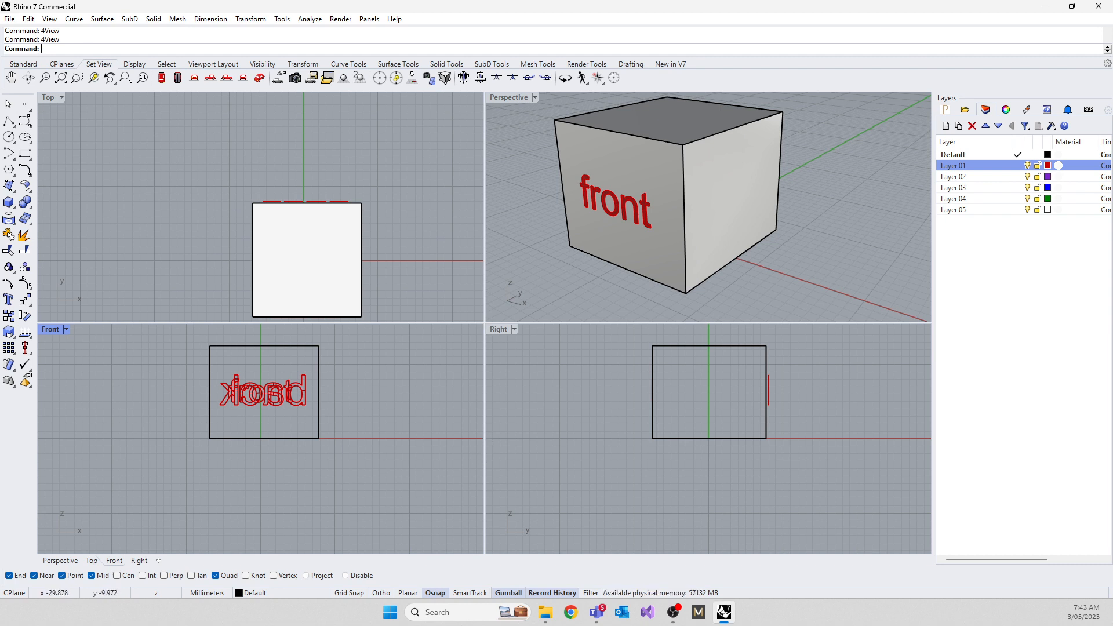
click(538, 392)
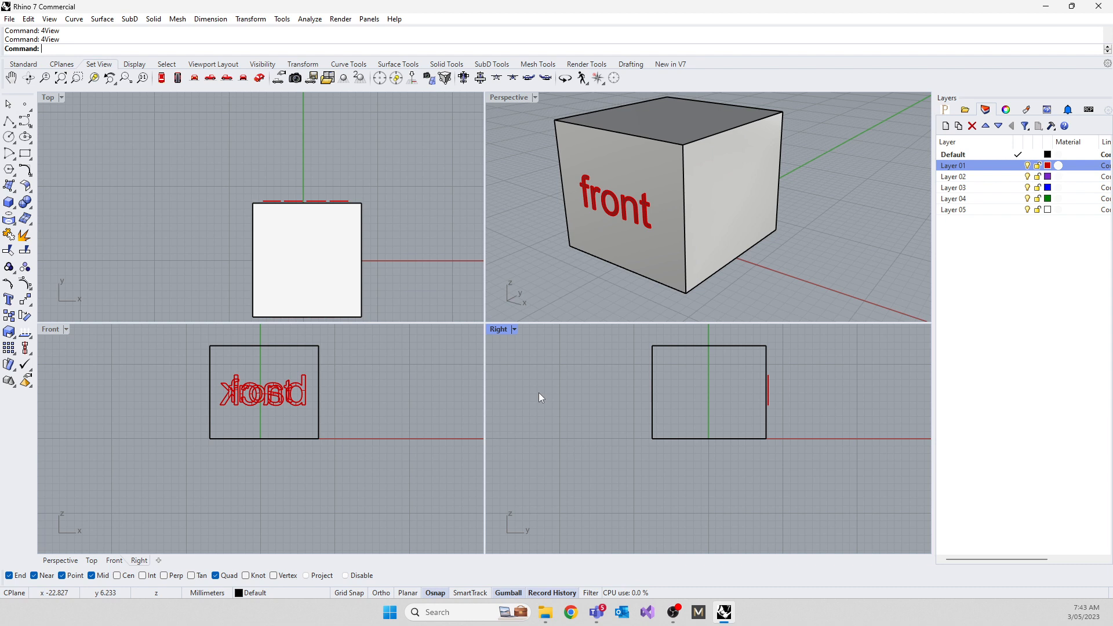
text(New)
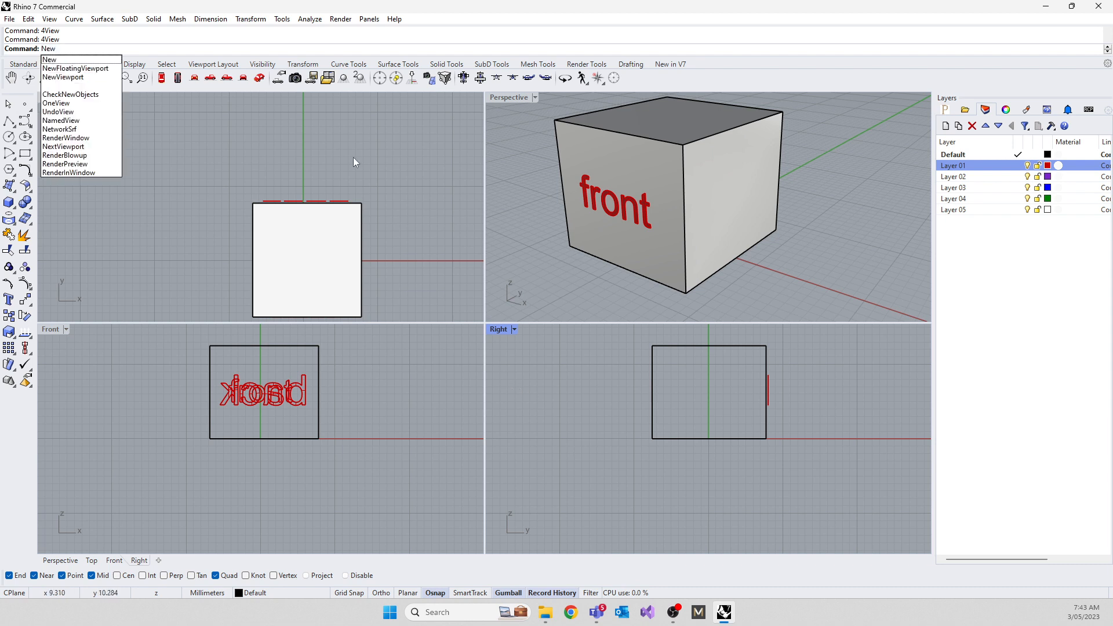
click(68, 69)
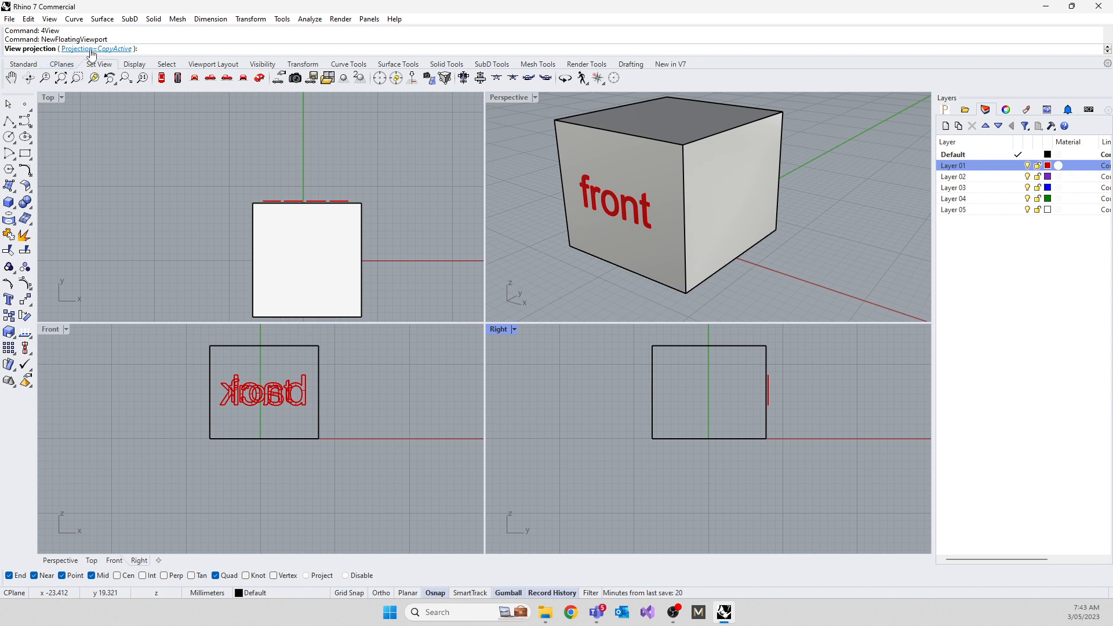
click(117, 50)
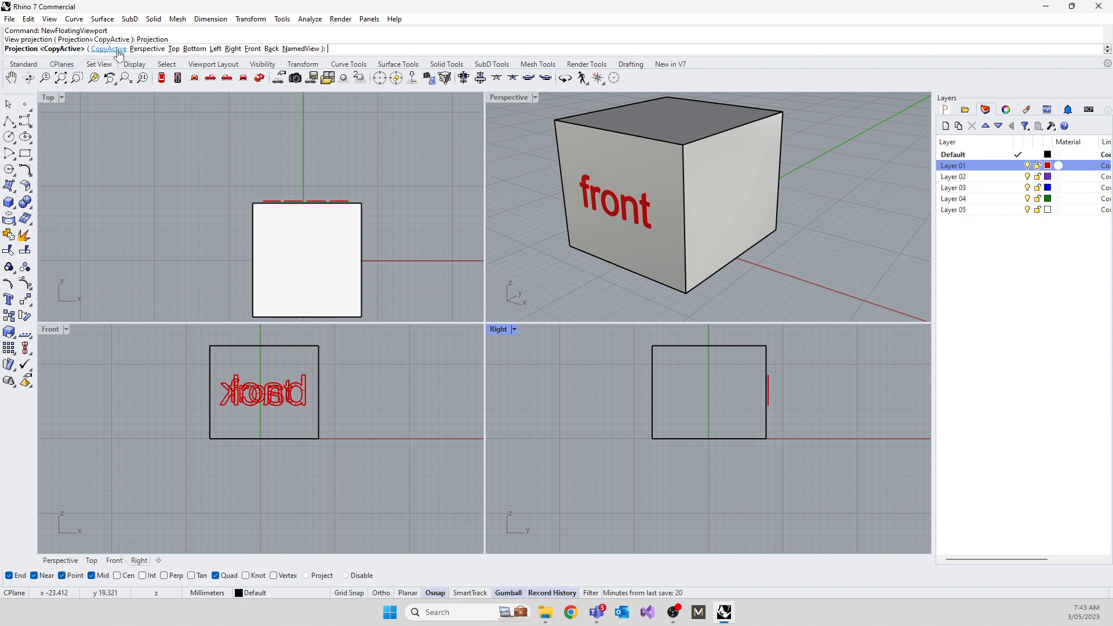
click(147, 48)
Step: Move the floating Perspective viewport around over the four views and close it
drag(399, 168, 443, 175)
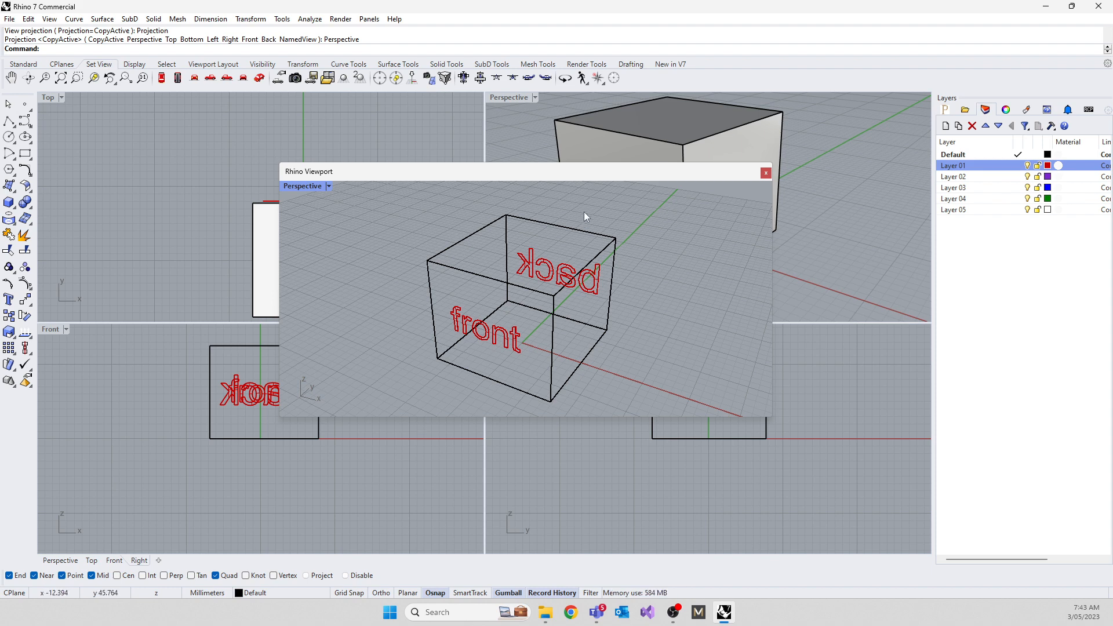
drag(552, 176, 470, 159)
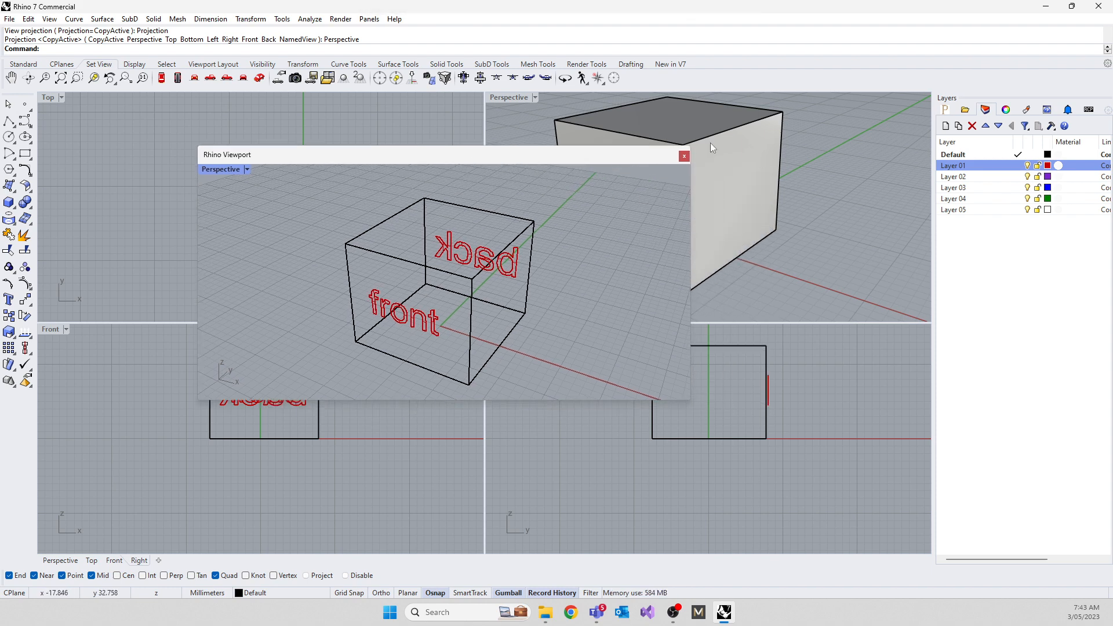
click(683, 157)
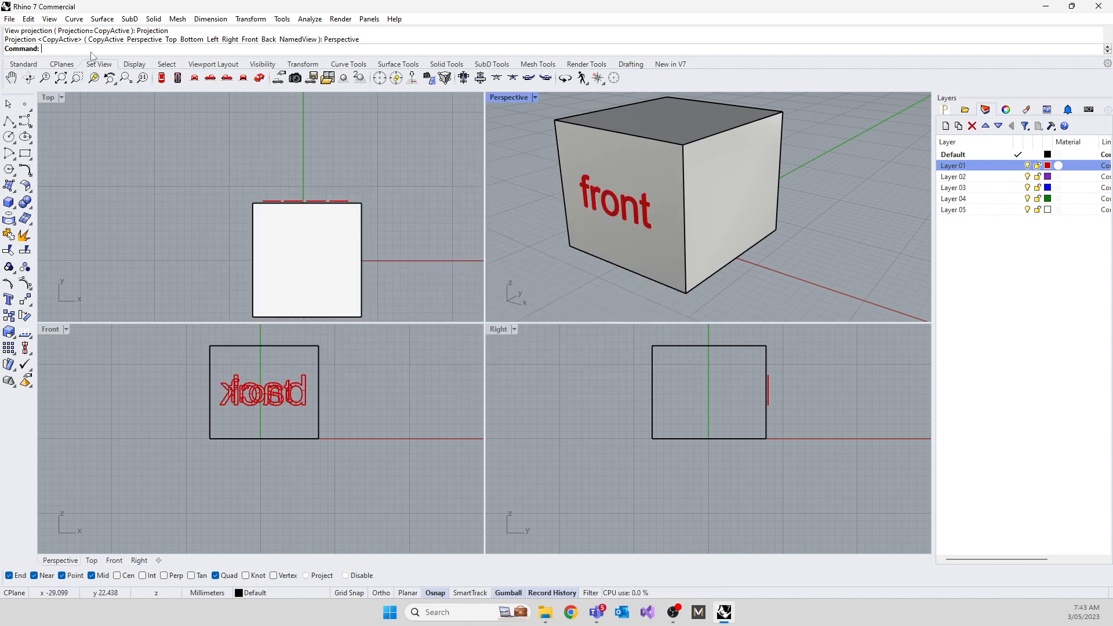
Step: Add an extra viewport with NewViewport, adjust the views behind it, and reset the layout with the 4View command
text(New)
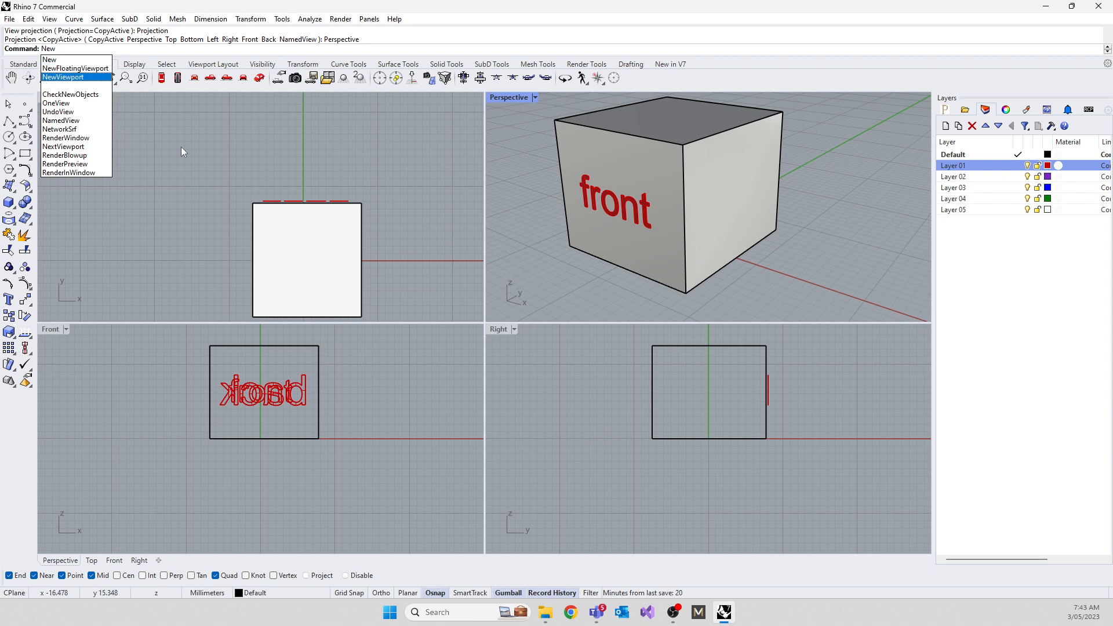
click(68, 79)
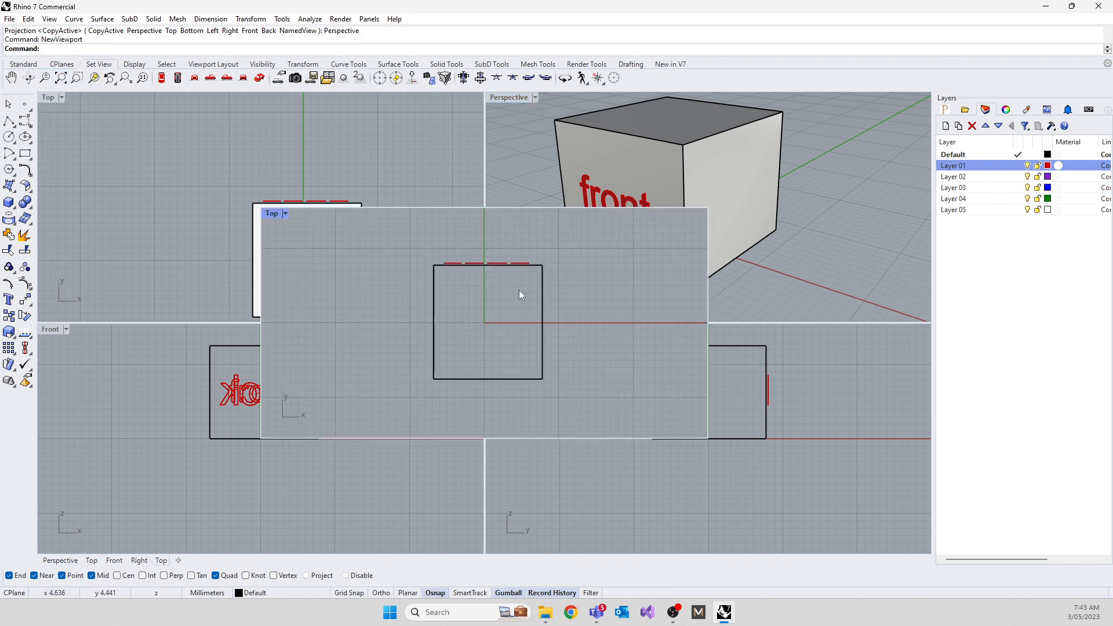
right_drag(429, 178, 312, 130)
mouse_move(542, 180)
right_down()
mouse_move(646, 184)
mouse_move(540, 145)
right_up()
click(347, 405)
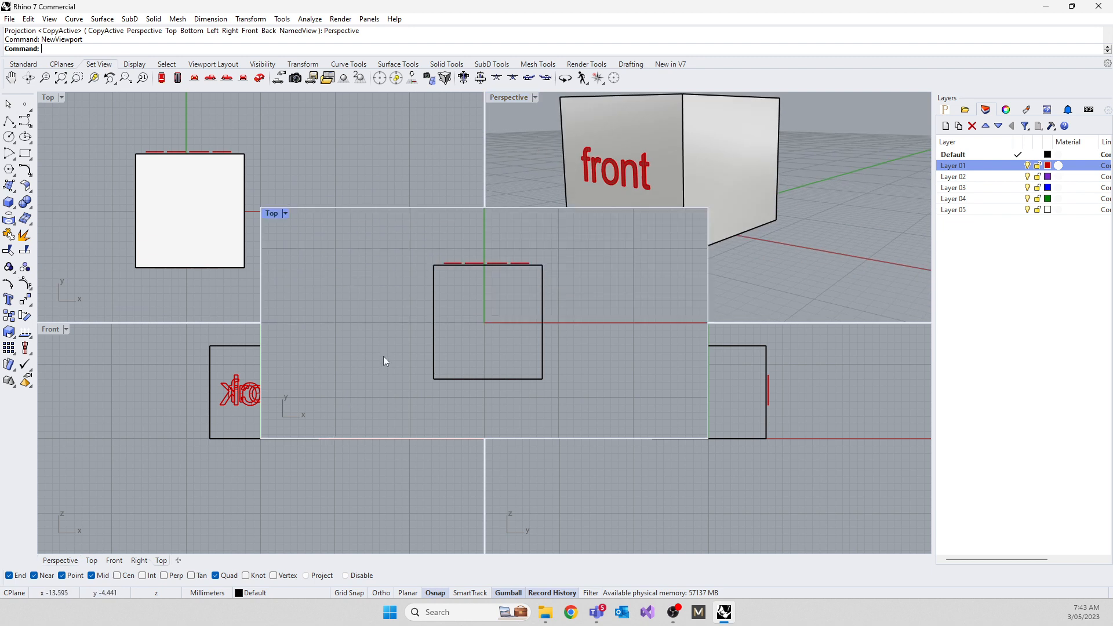
text(4View)
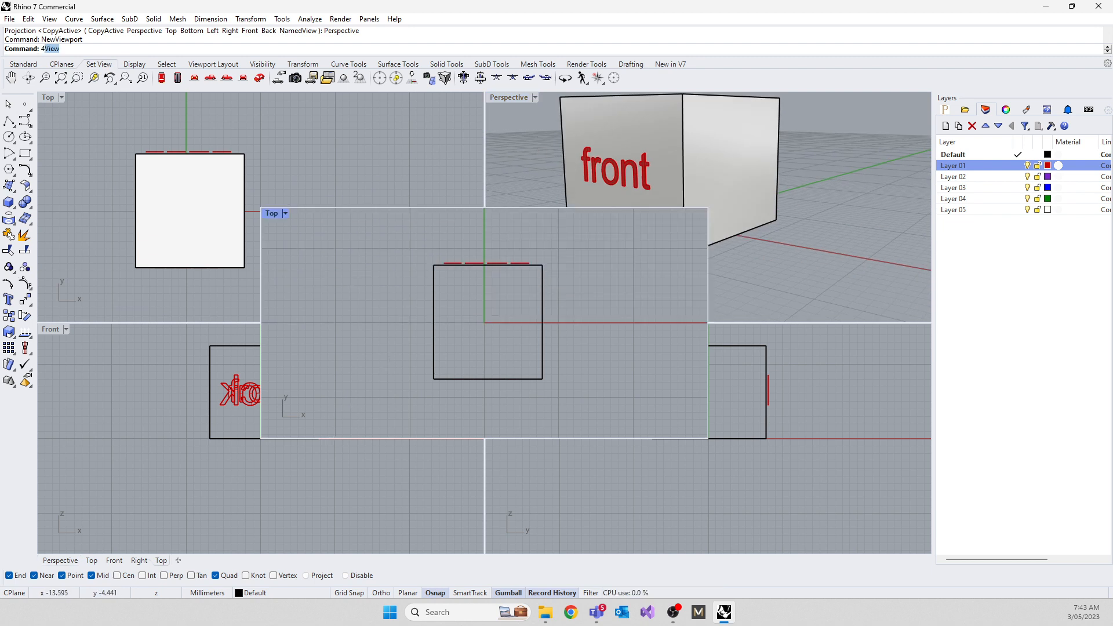
key(Return)
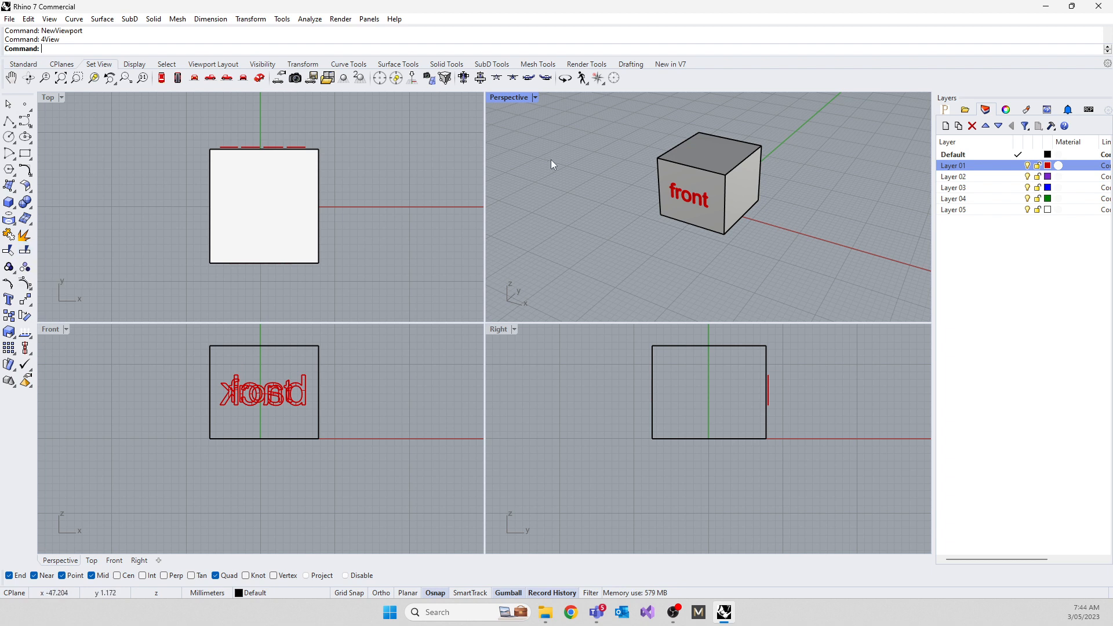
Step: Orbit Perspective closer to the box, maximize the Perspective viewport, and return to the four-viewport layout
right_drag(551, 161, 587, 207)
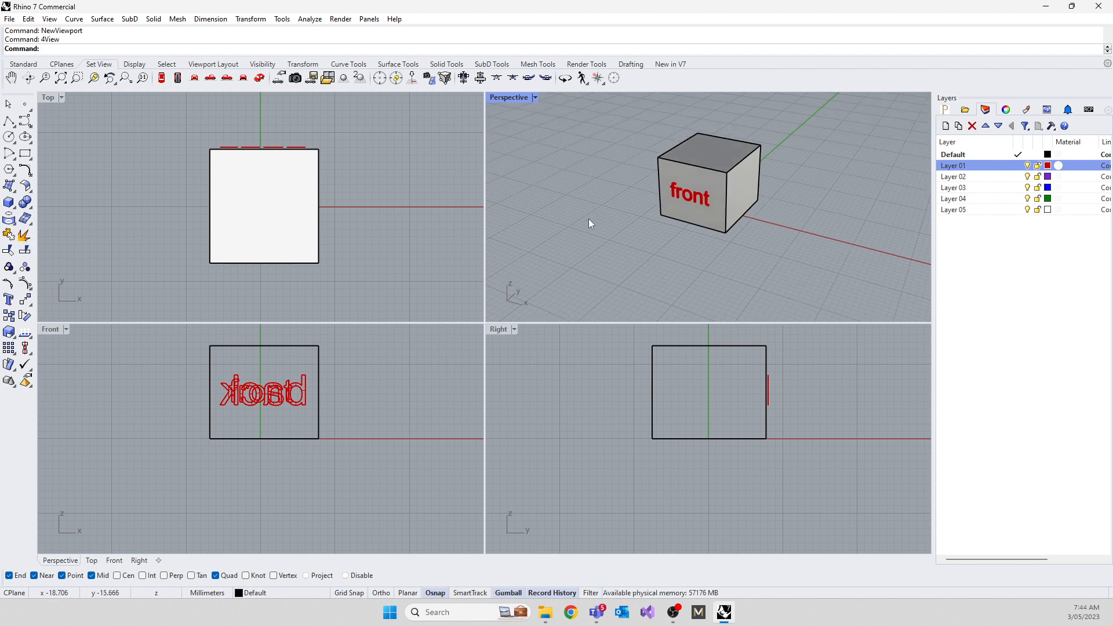
right_drag(601, 249, 626, 238)
scroll(694, 179, up, 2)
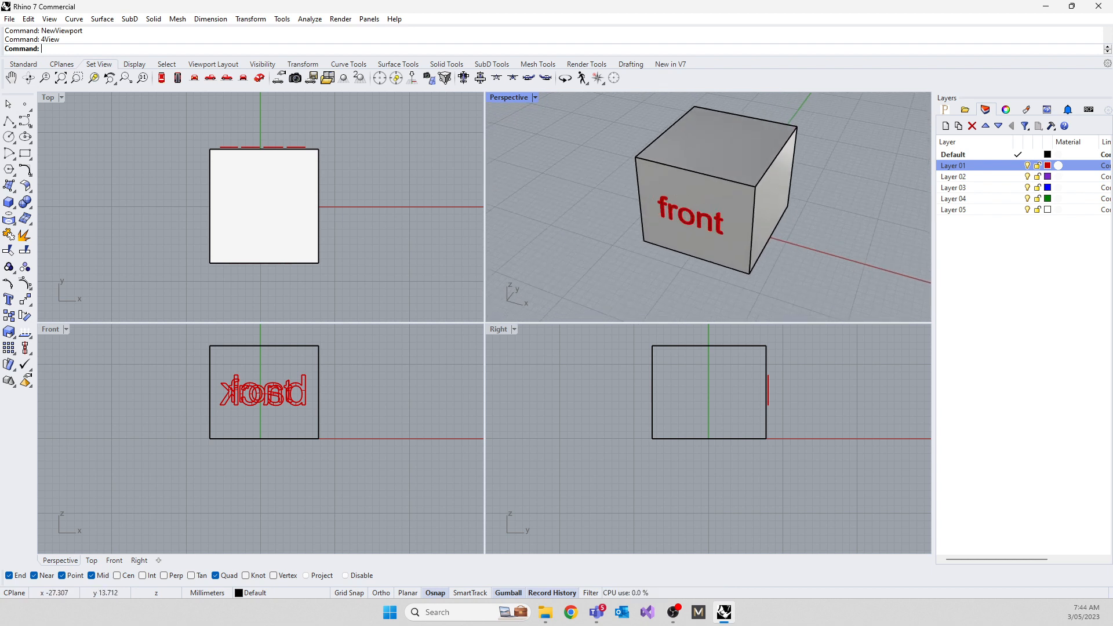
double_click(503, 98)
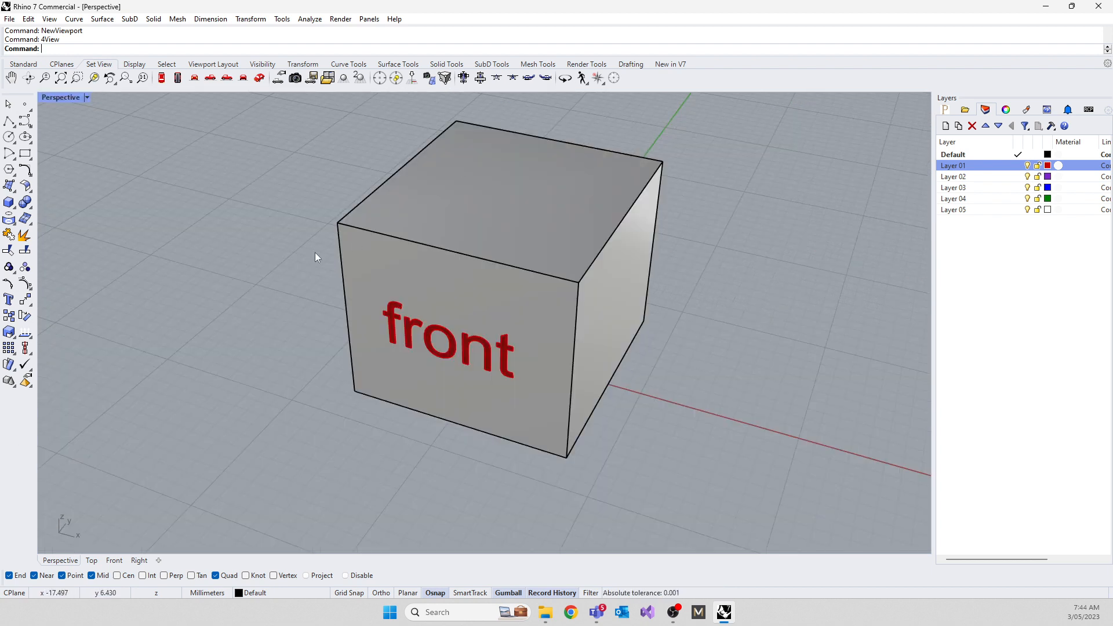
double_click(60, 98)
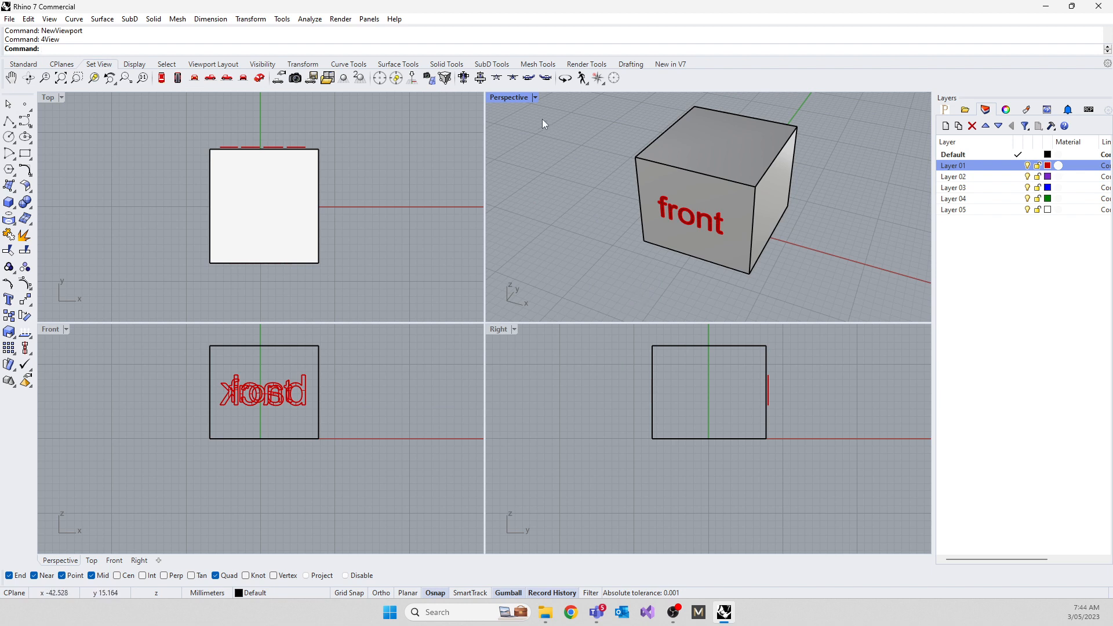
Step: Switch the Perspective viewport to the Ghosted display mode and orbit around the transparent box
click(515, 97)
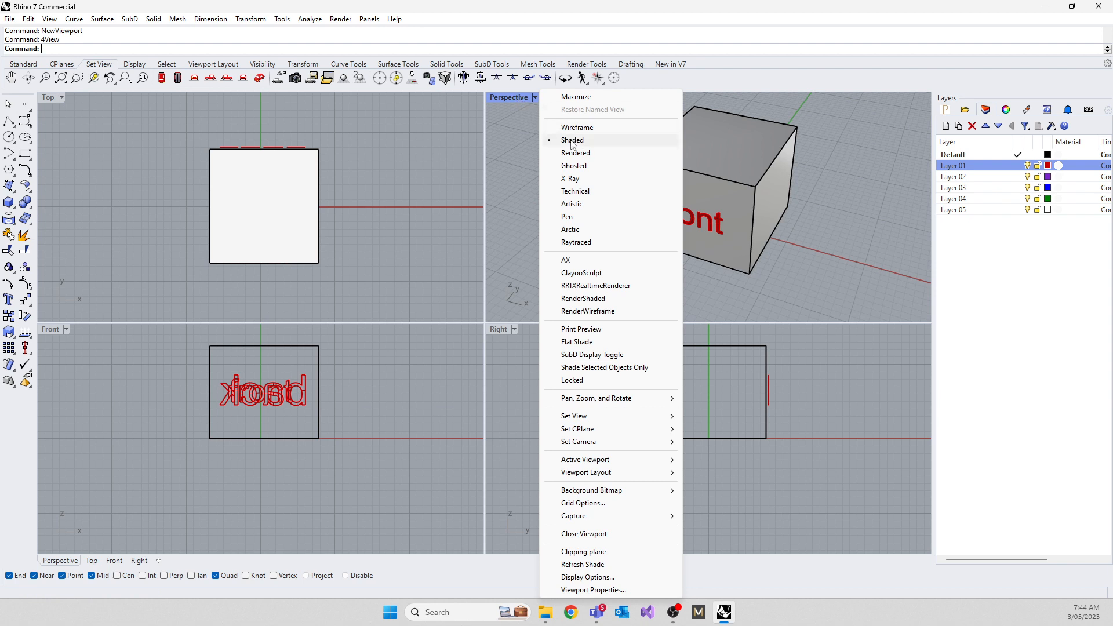
click(573, 165)
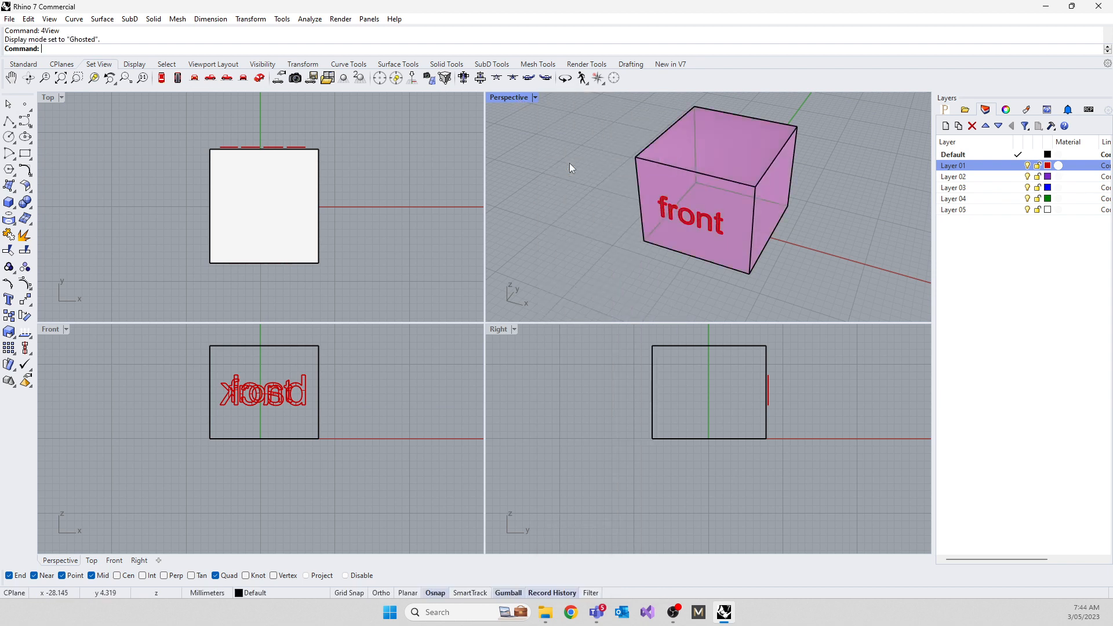
right_drag(627, 182, 792, 151)
scroll(773, 156, up, 2)
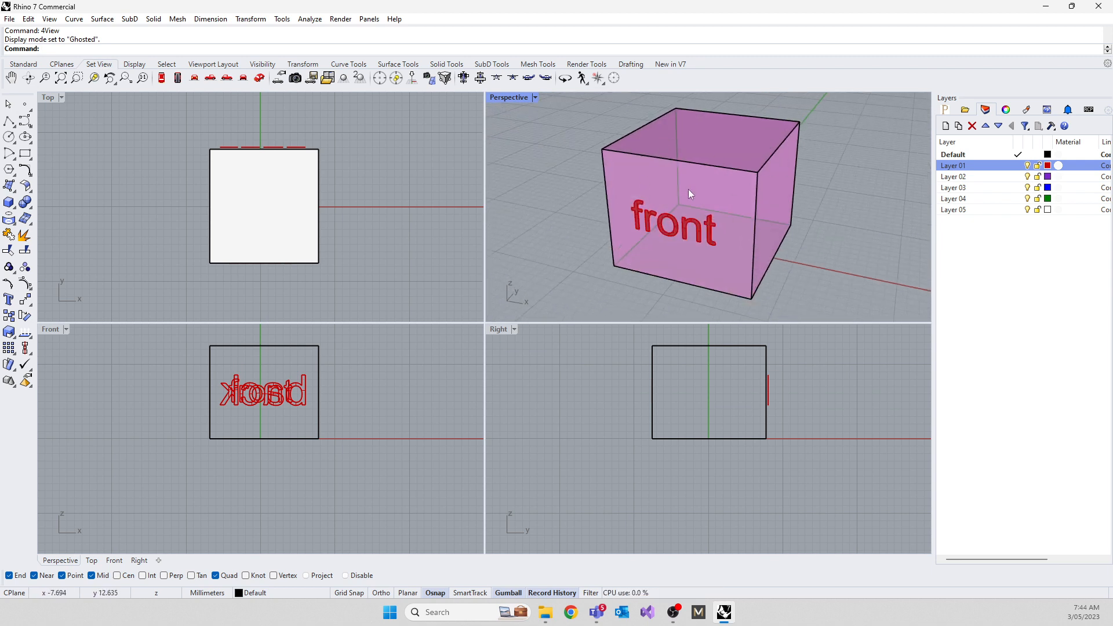
Step: Set the Perspective viewport to the Pen display mode and orbit to the box's "back" face
click(500, 99)
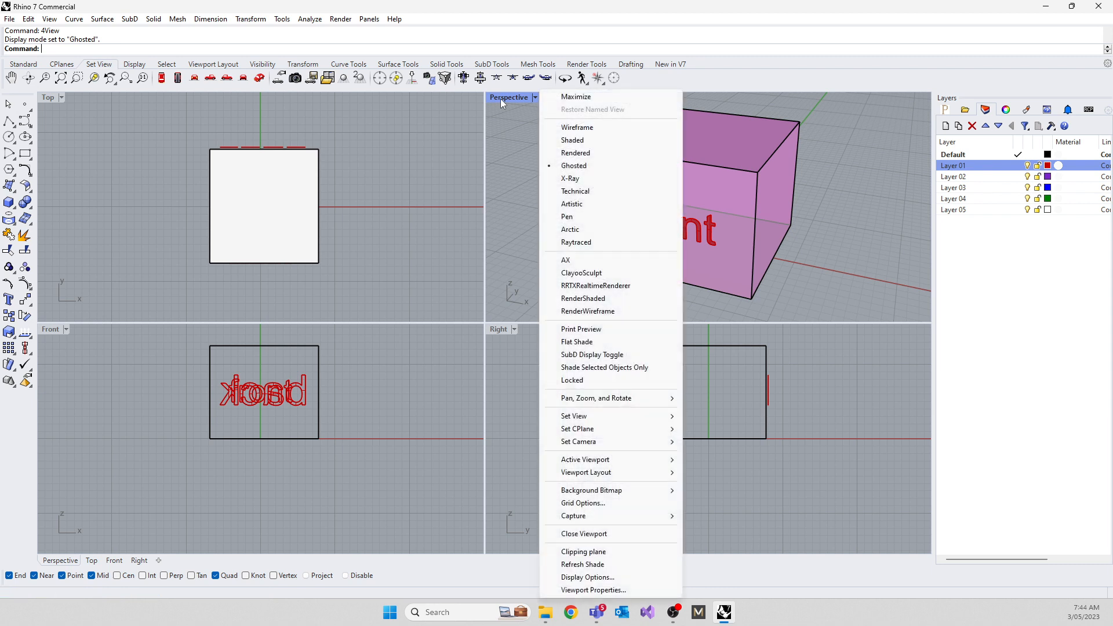
click(572, 217)
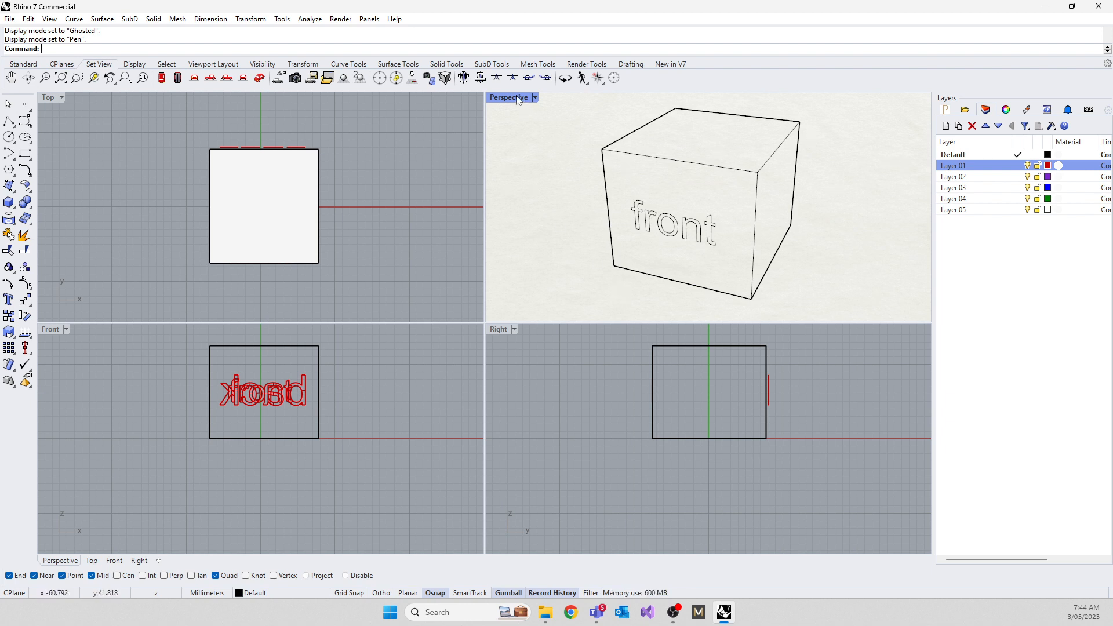
right_drag(529, 111, 837, 182)
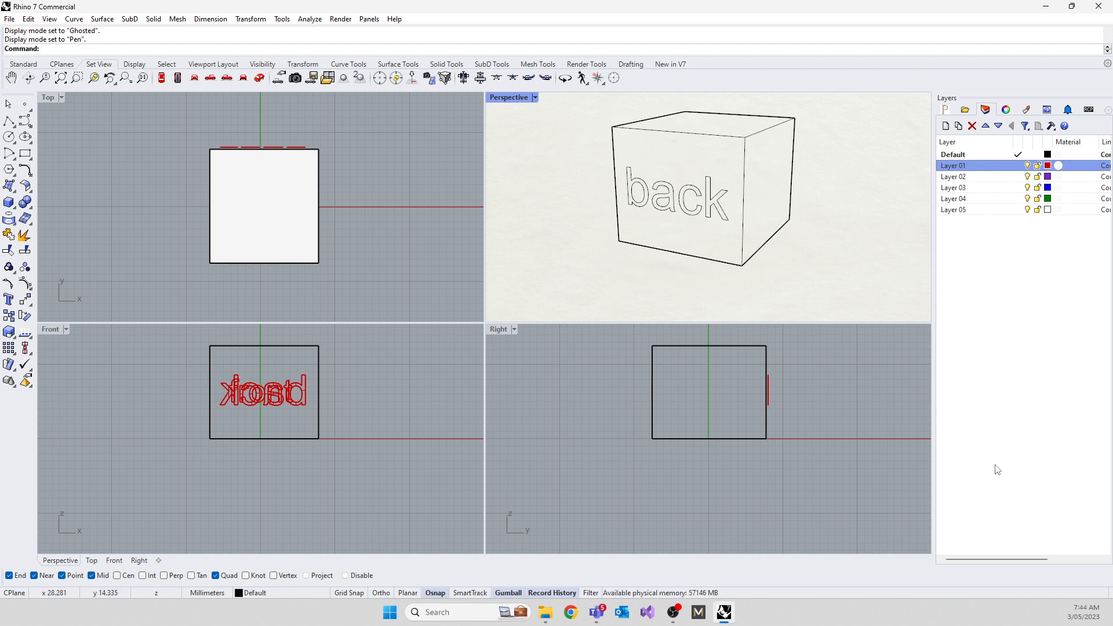
click(535, 98)
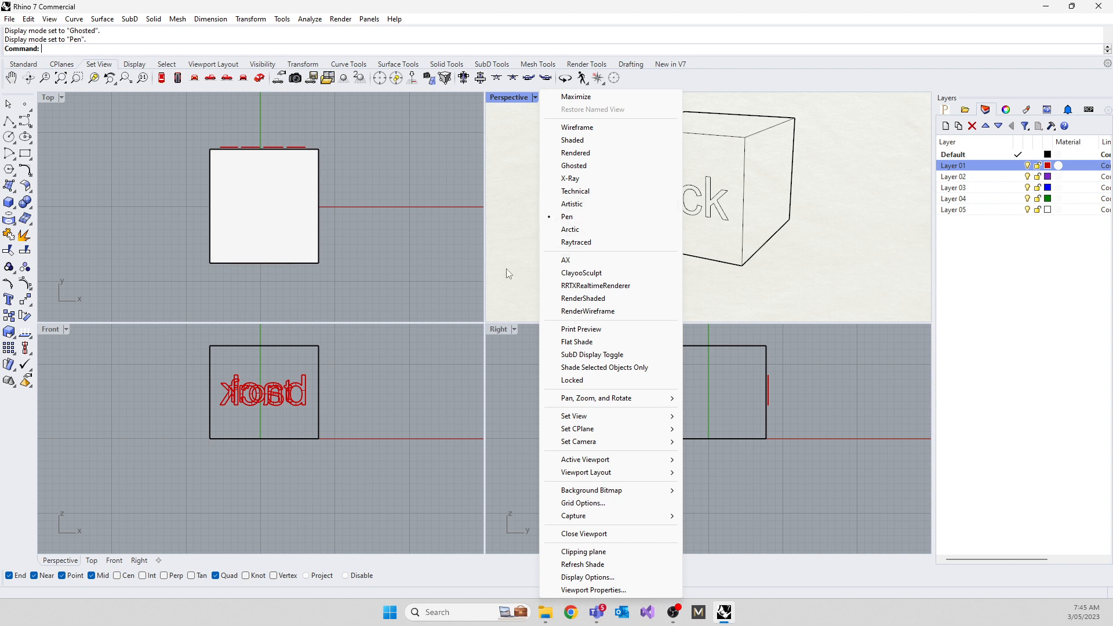
click(446, 166)
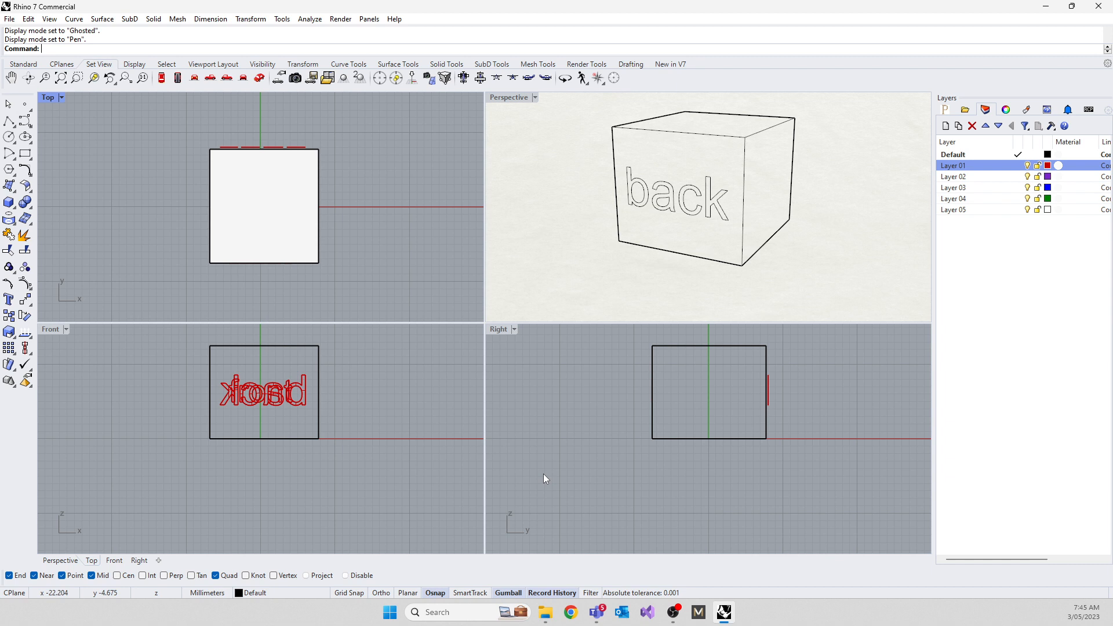
Step: Close the Right viewport and bring it back with the 4View command
click(496, 329)
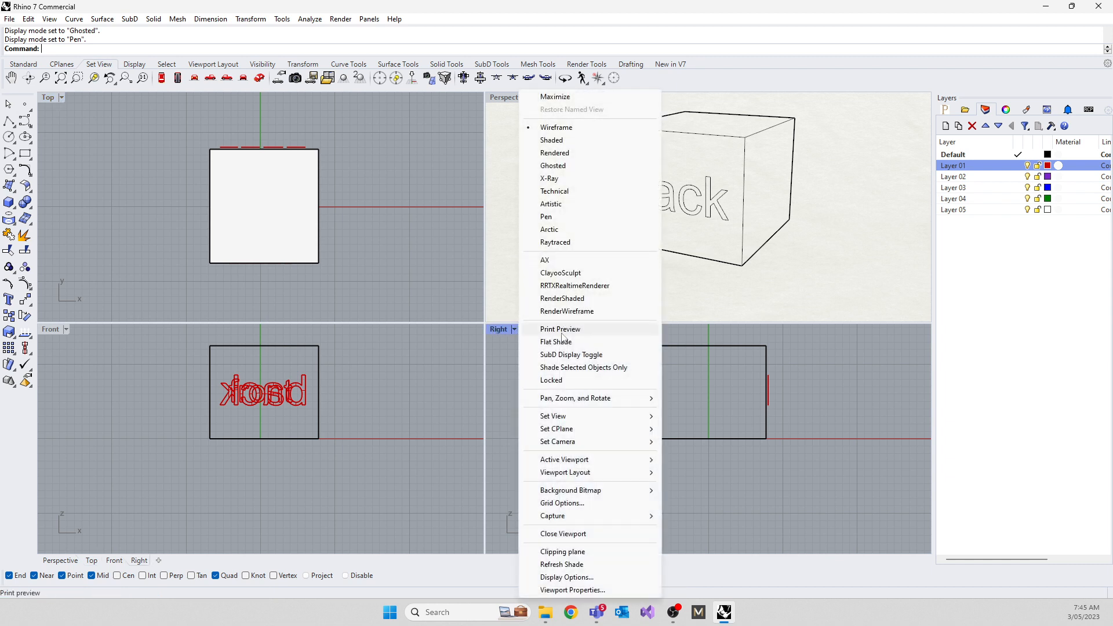
click(562, 534)
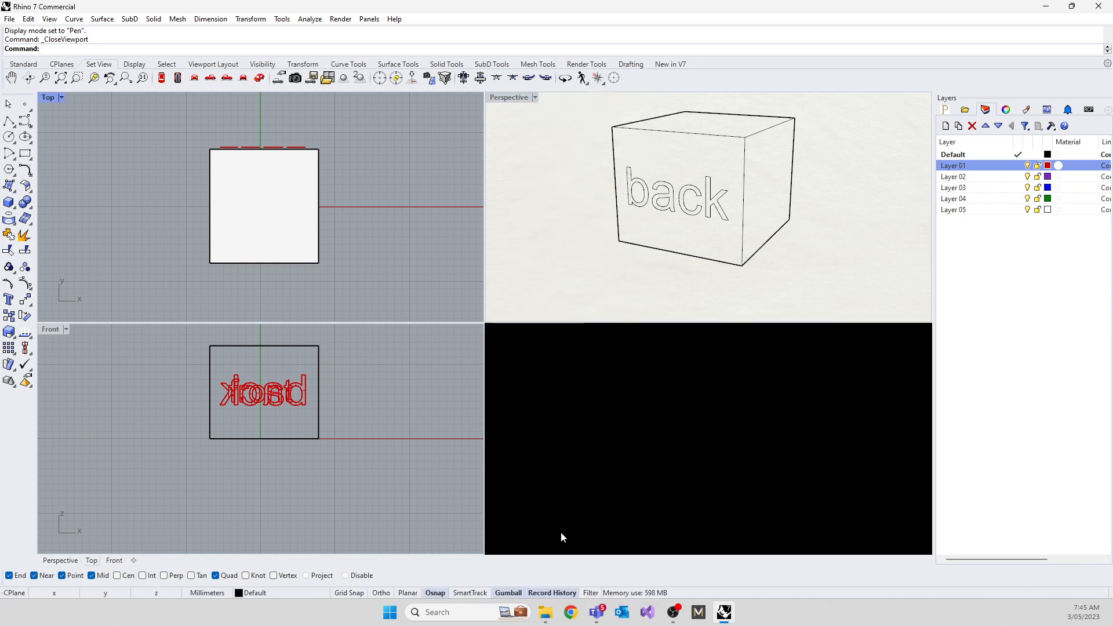
click(213, 64)
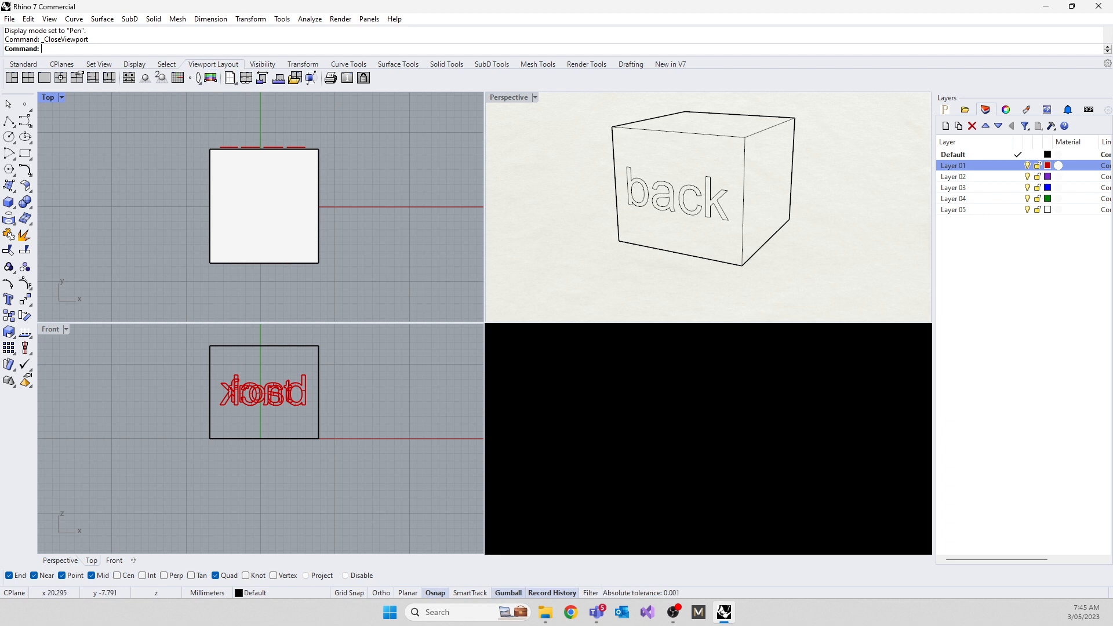
text(4View)
key(Return)
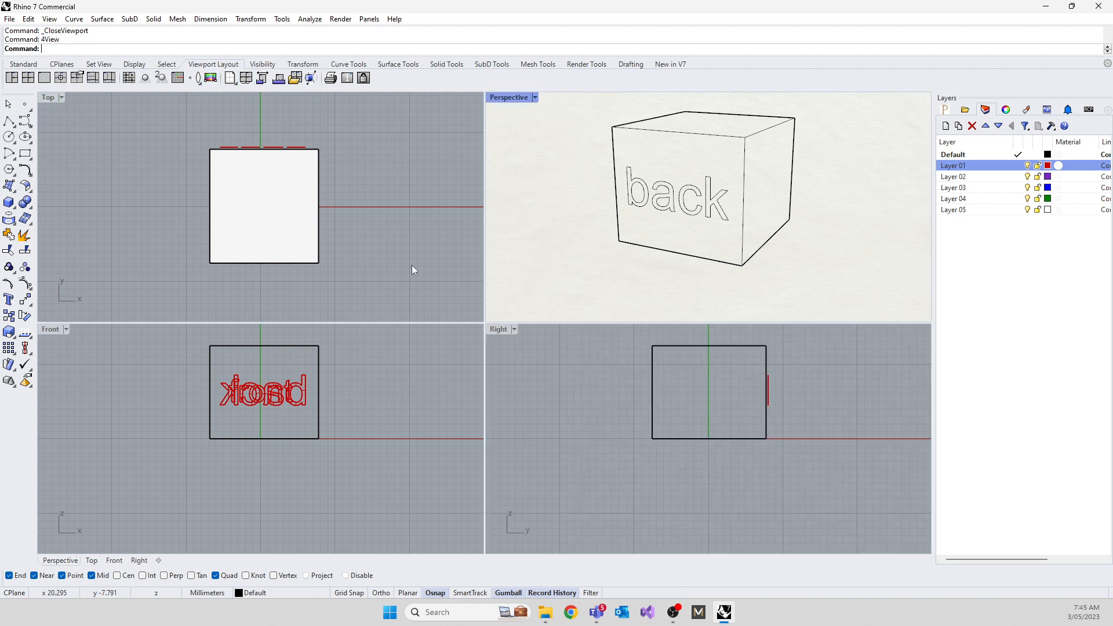
Step: Zoom the Top and Front viewports in and out independently to show the box at different scales
scroll(290, 177, down, 5)
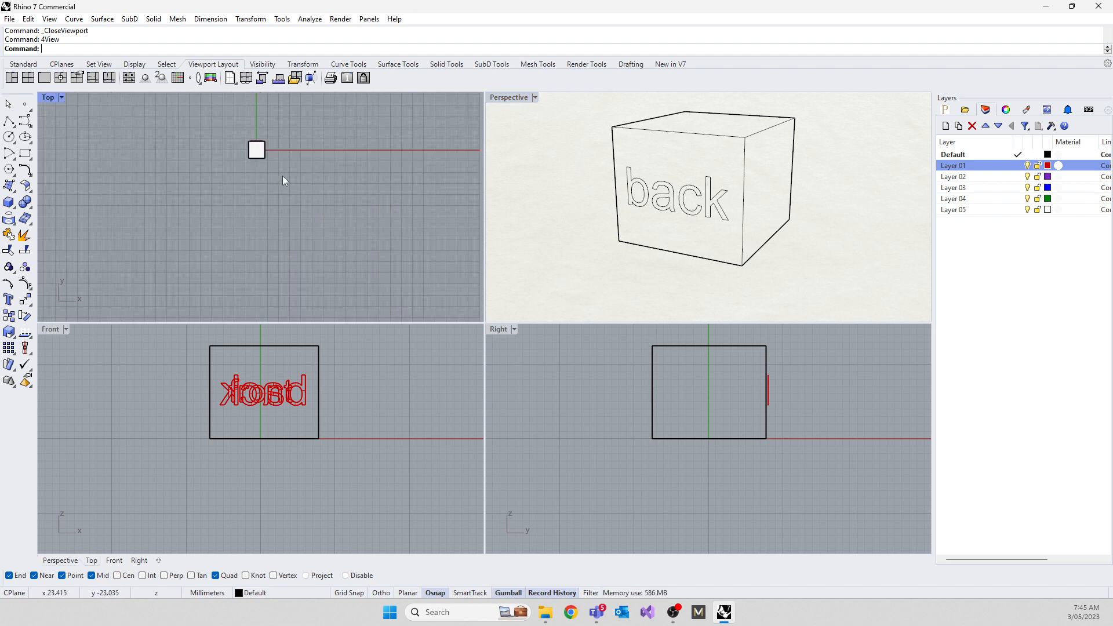
scroll(285, 205, up, 6)
scroll(284, 203, down, 2)
scroll(228, 437, down, 3)
scroll(227, 437, up, 6)
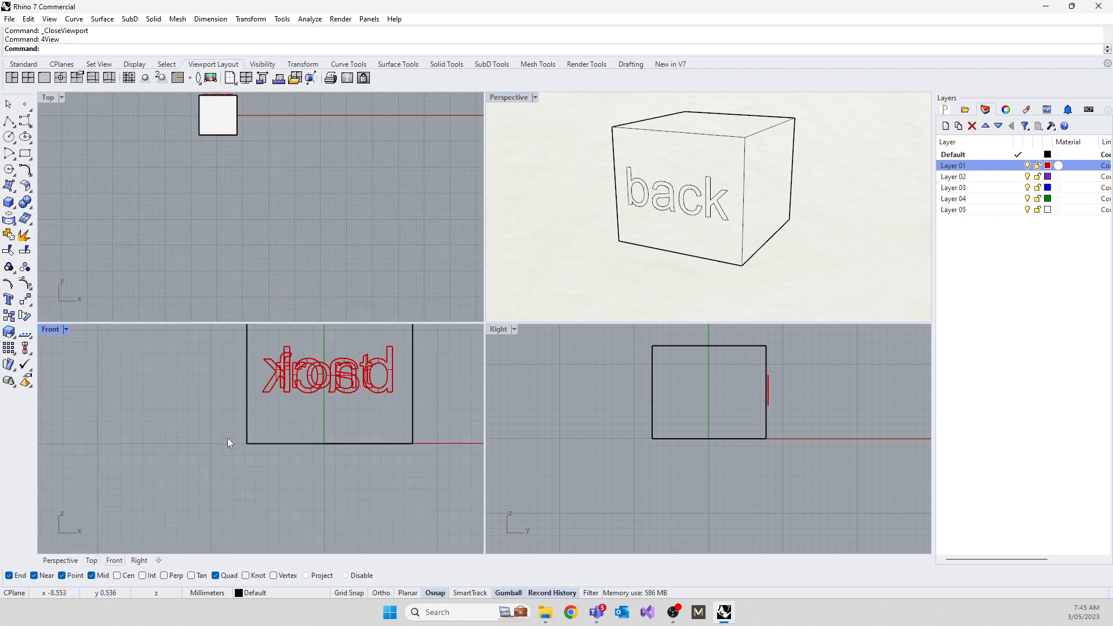
Step: Zoom the Front and Right viewports to different scales and fit the box in all viewports with the ZEA command
scroll(664, 392, down, 5)
scroll(648, 389, up, 5)
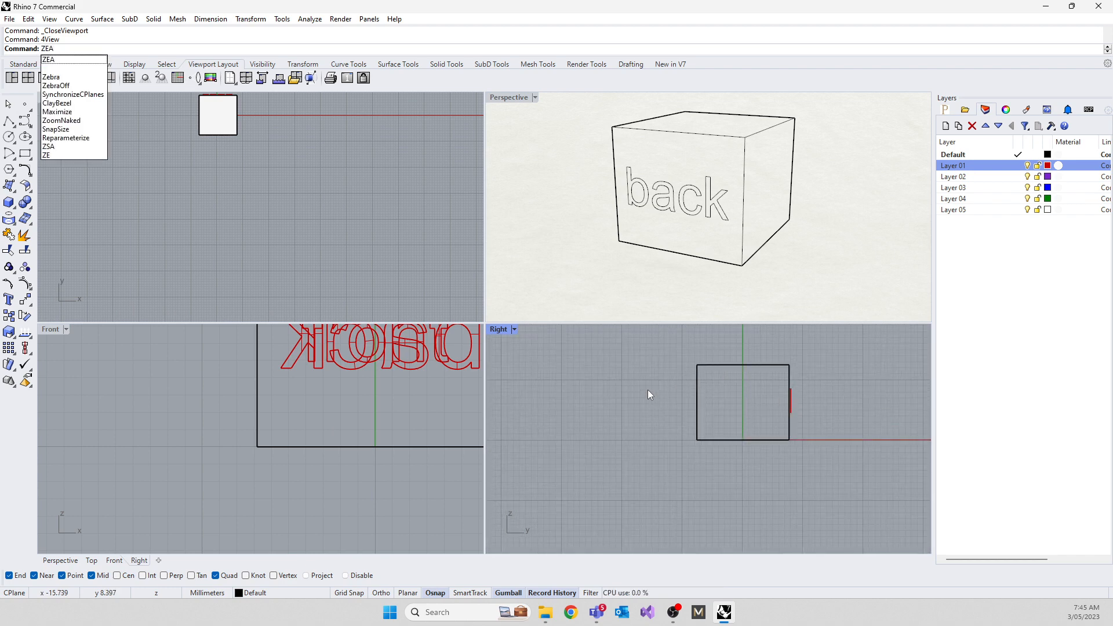
key(Return)
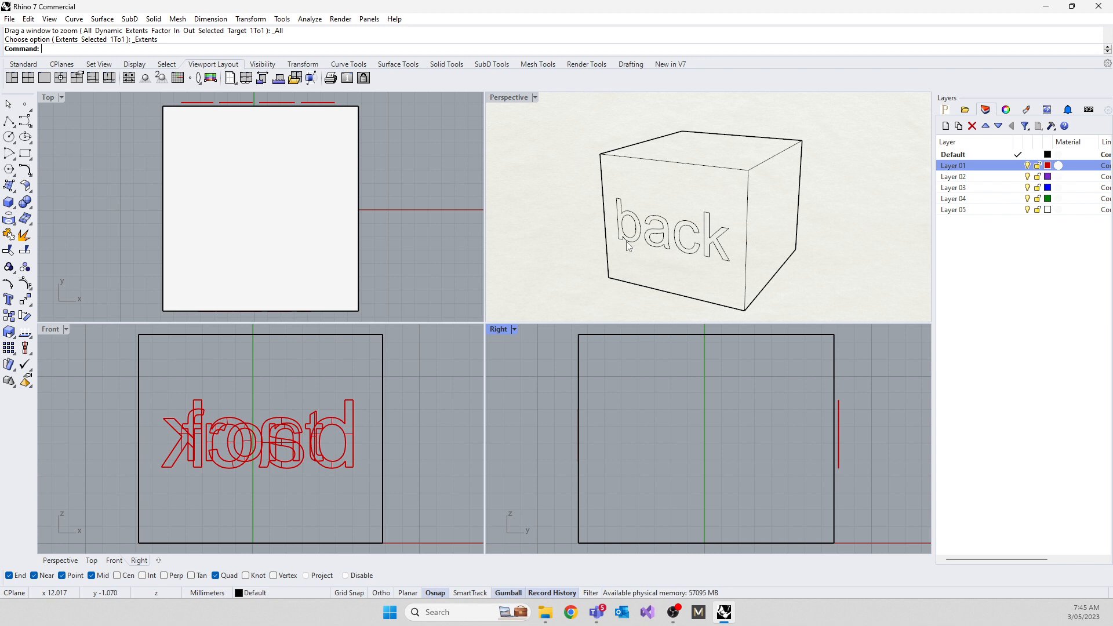
Step: Zoom the Perspective viewport in and out around the box's corners, the "back" lettering and the empty space beside the box
scroll(628, 247, down, 5)
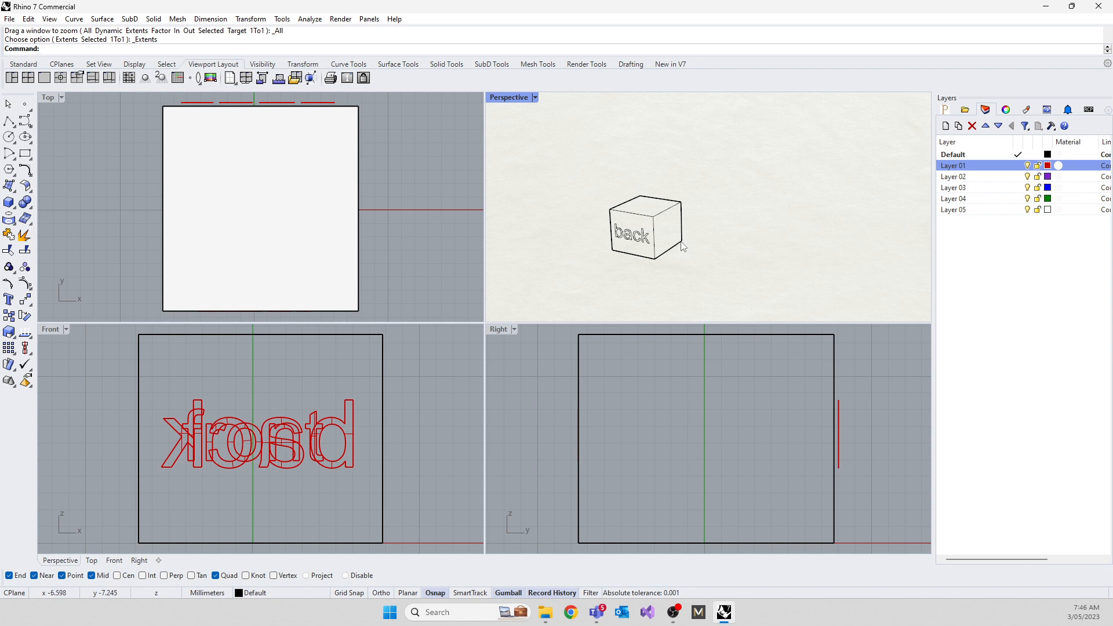
scroll(683, 247, up, 10)
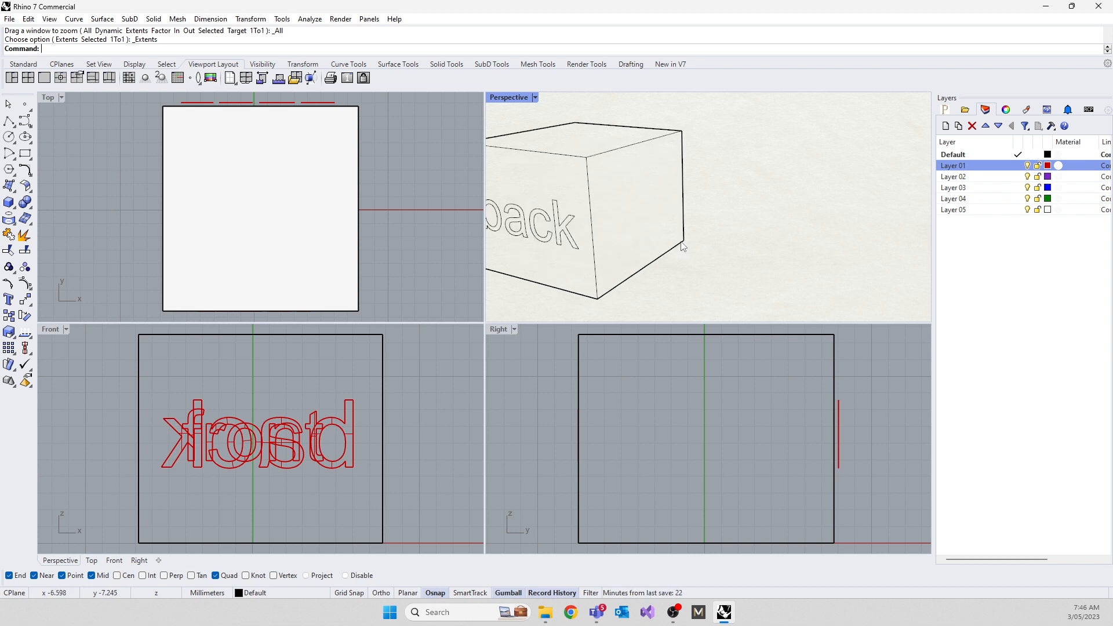
scroll(683, 247, down, 10)
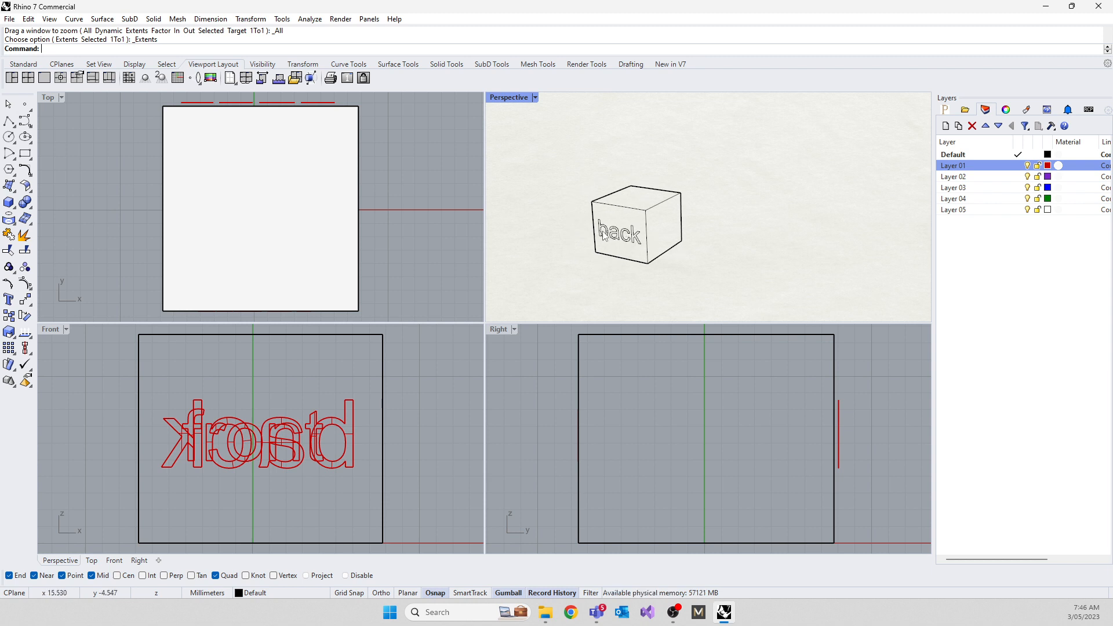
scroll(603, 231, up, 6)
scroll(603, 231, down, 5)
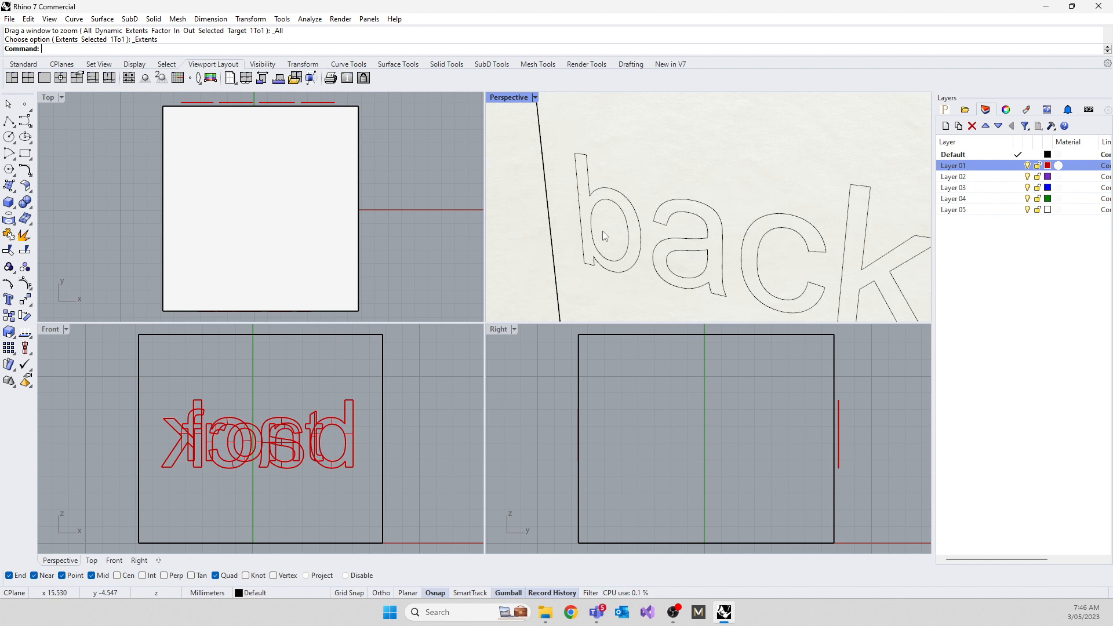
scroll(603, 230, down, 1)
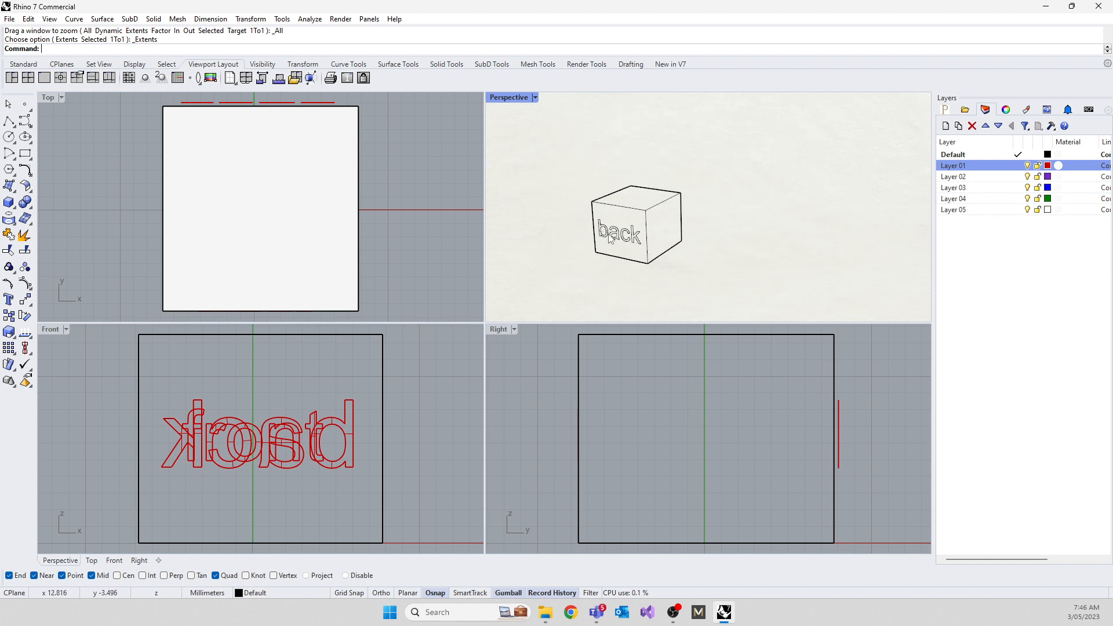
scroll(638, 237, up, 6)
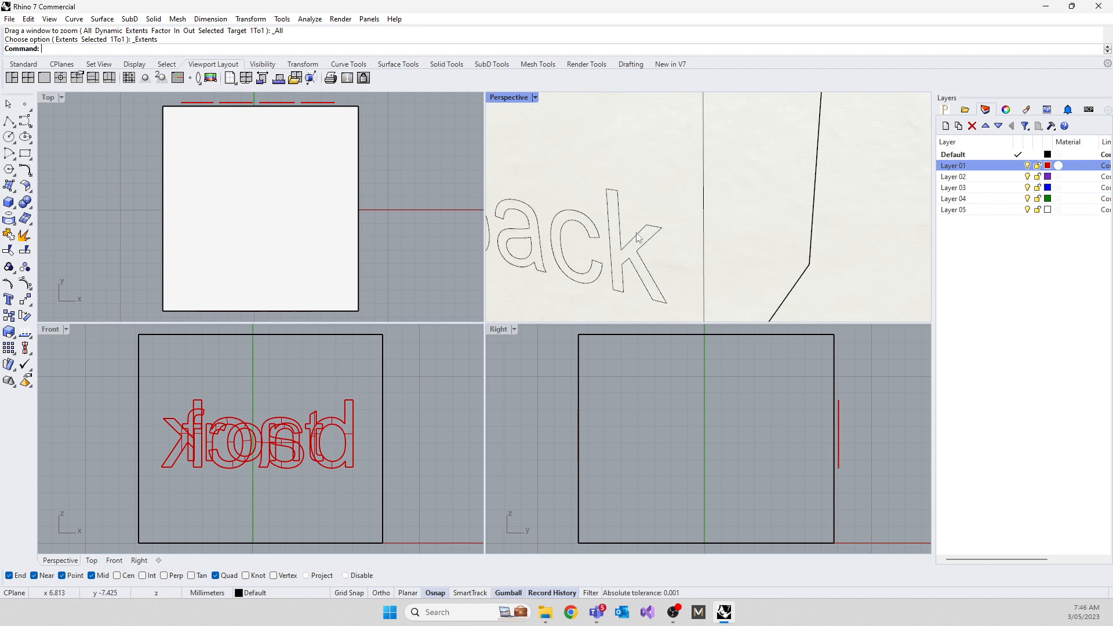
scroll(638, 236, down, 5)
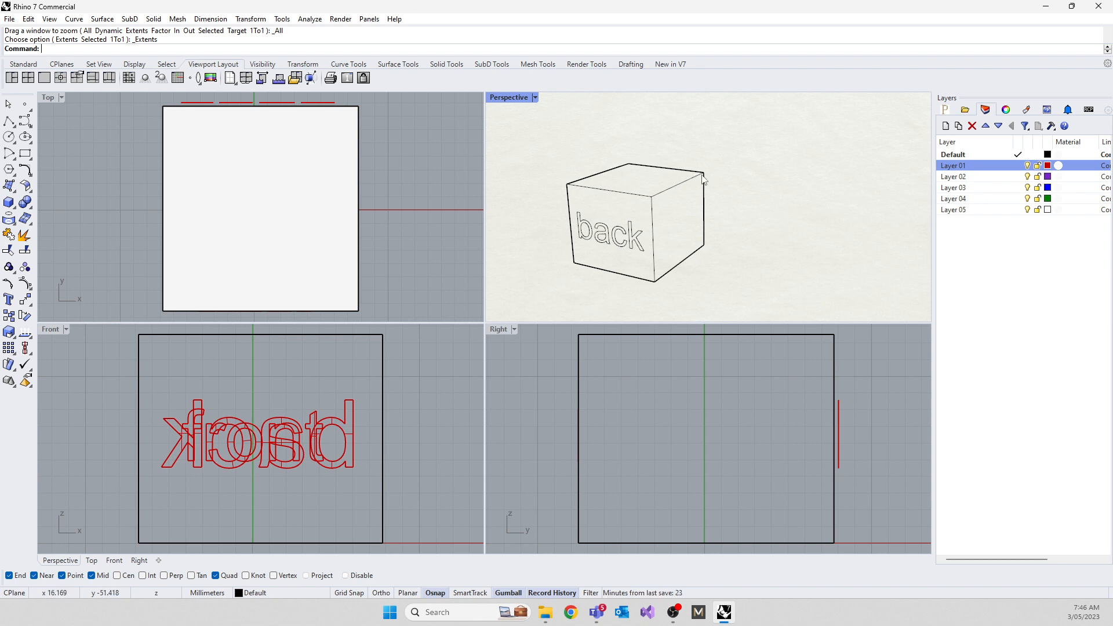
scroll(704, 179, up, 6)
scroll(703, 179, down, 6)
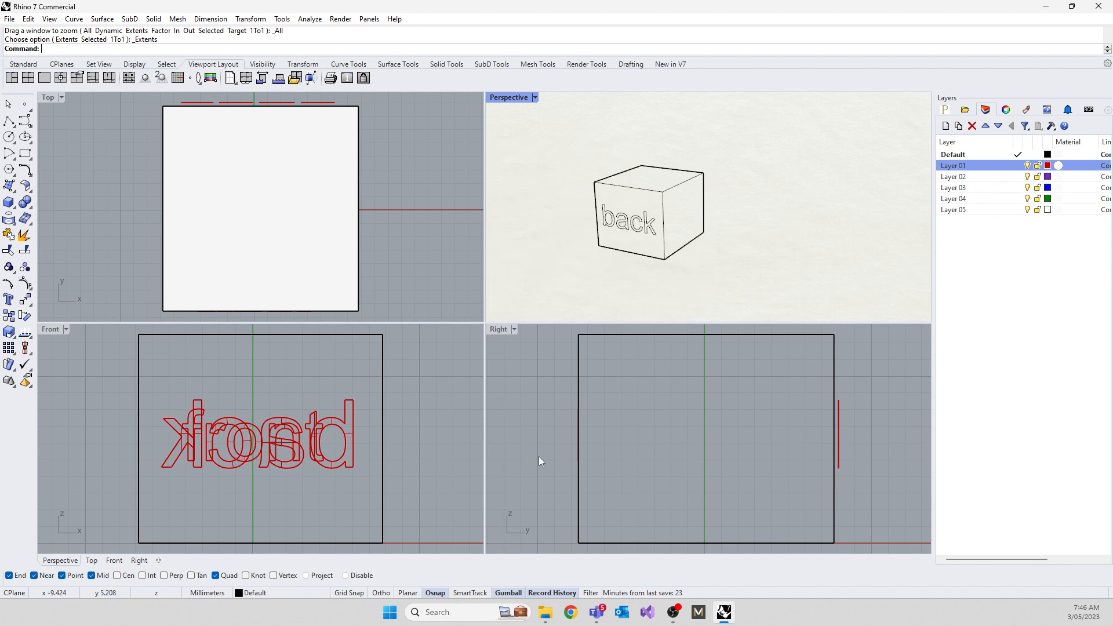
scroll(837, 241, up, 6)
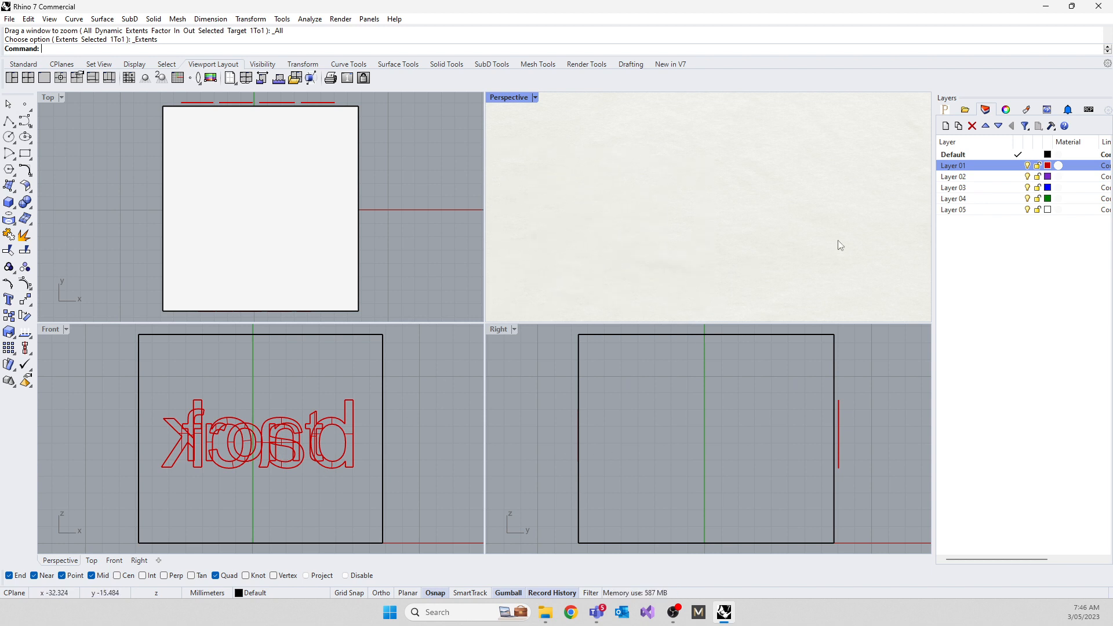
scroll(840, 248, down, 6)
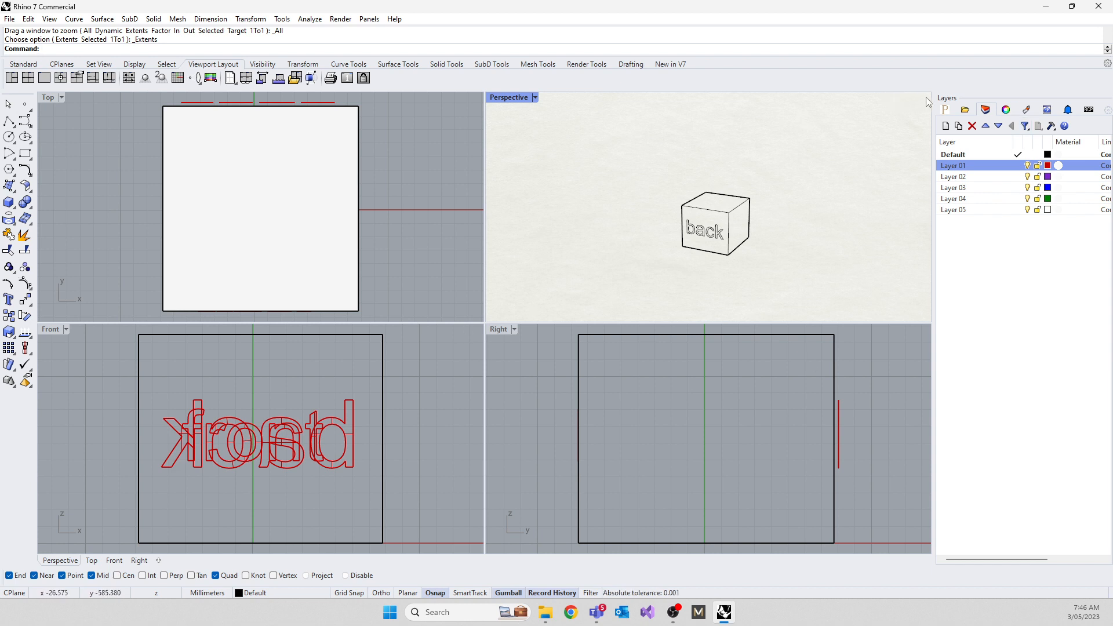
scroll(926, 96, up, 8)
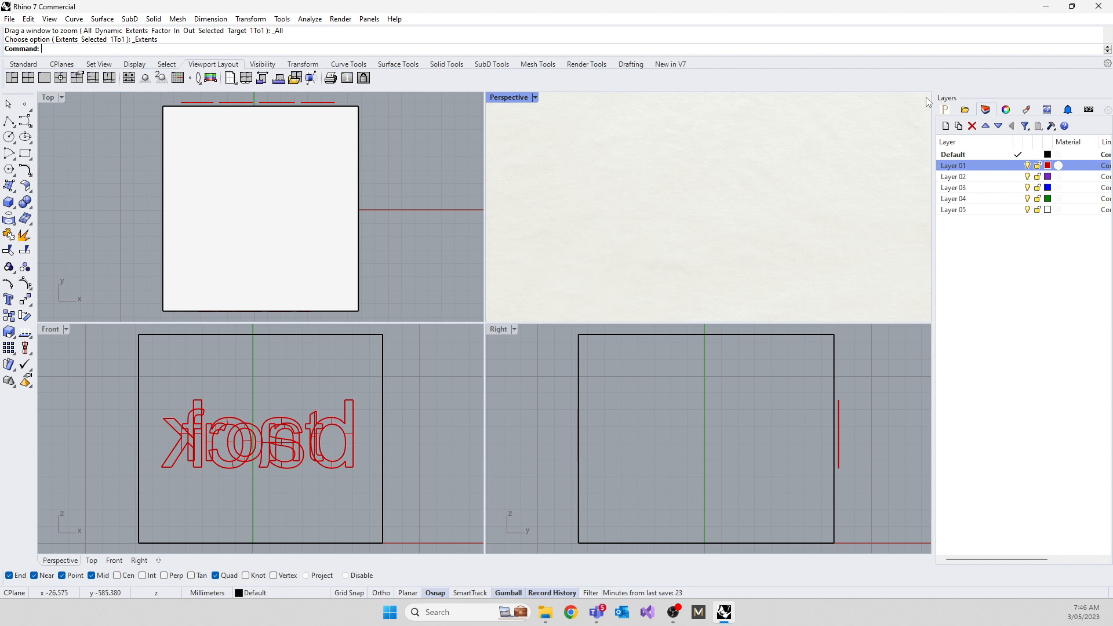
scroll(926, 96, down, 6)
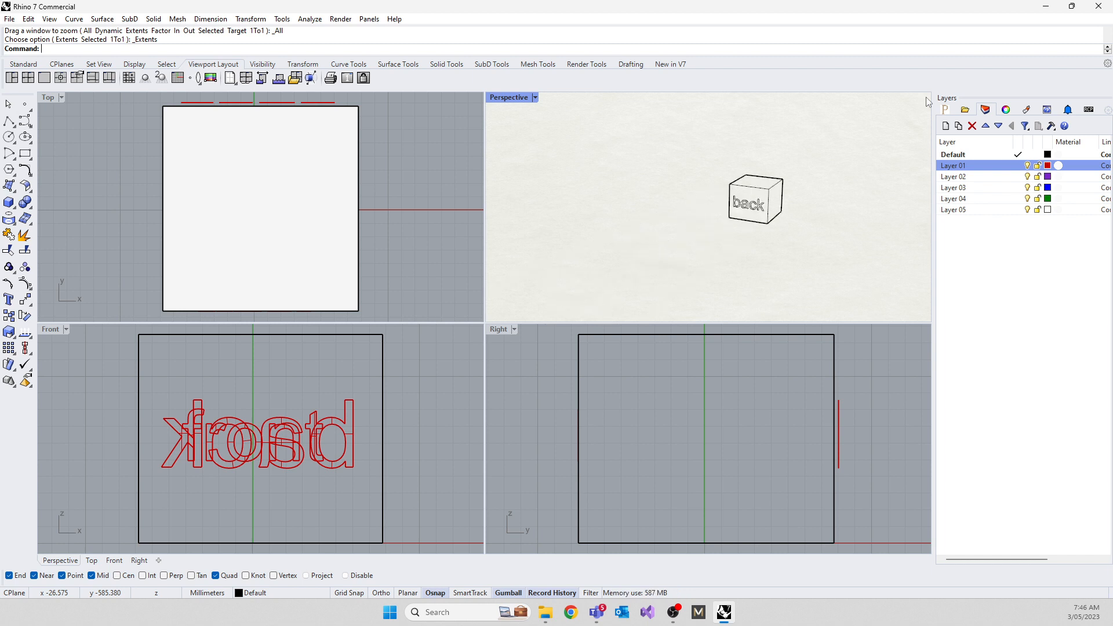
scroll(757, 208, up, 4)
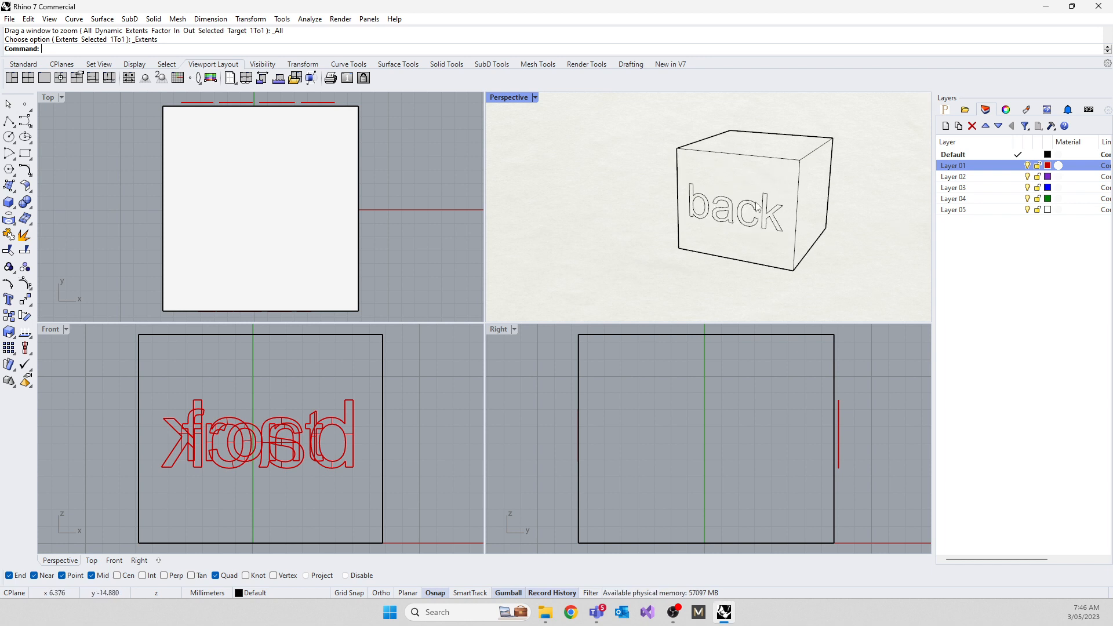
scroll(758, 208, up, 5)
scroll(756, 208, down, 7)
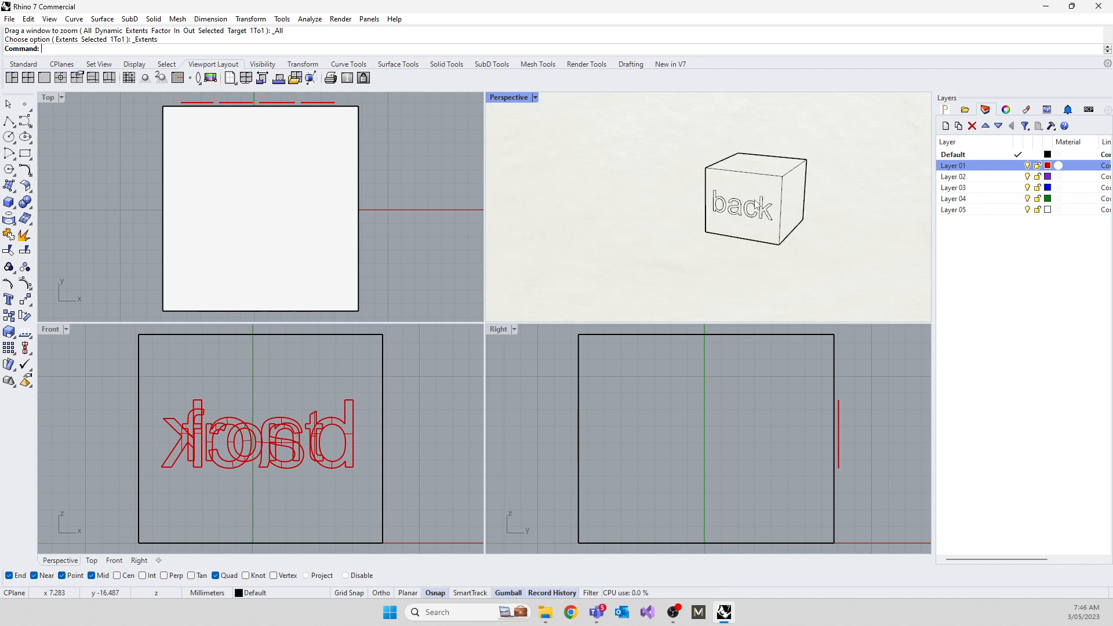
scroll(756, 206, down, 6)
scroll(754, 203, up, 4)
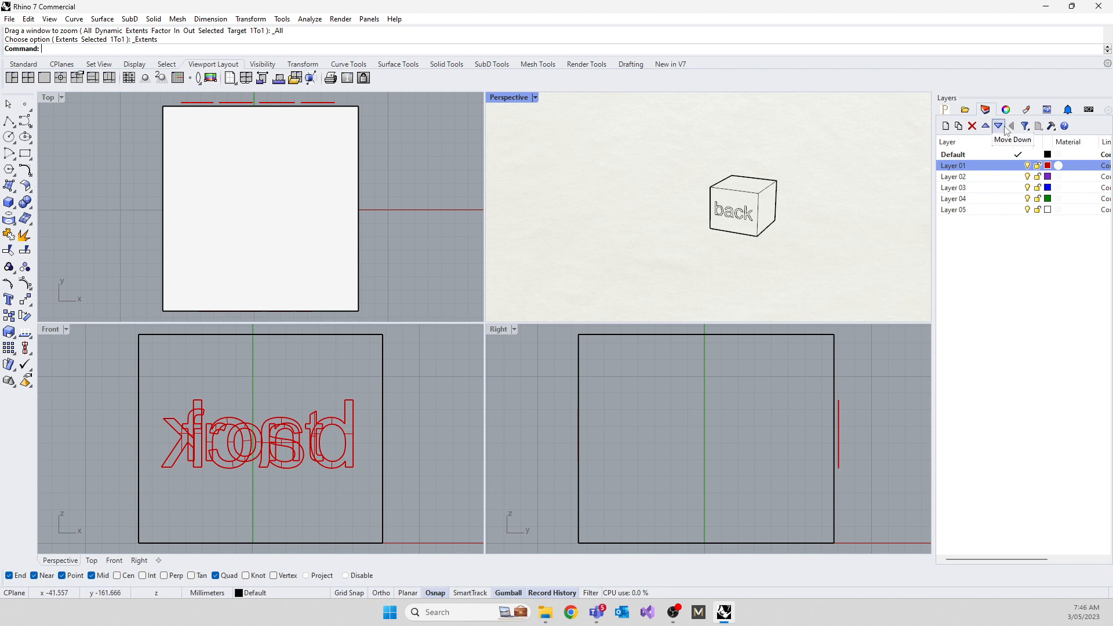
Step: Zoom the Perspective and Right viewports until the box is out of sight and recover it in all viewports with ZEA
scroll(920, 105, up, 10)
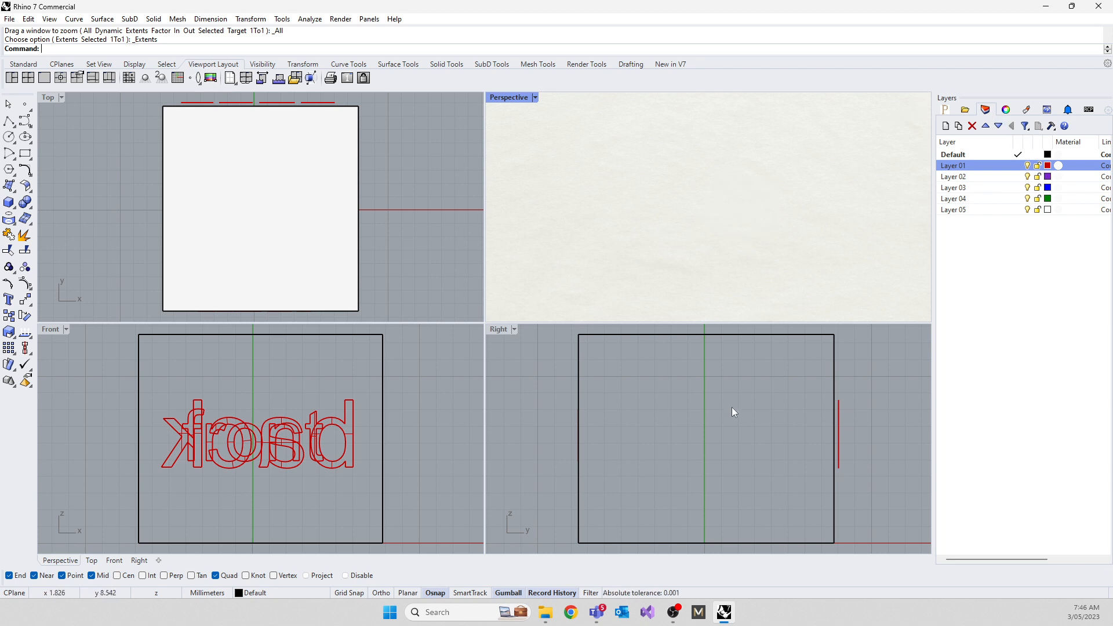
scroll(729, 411, up, 8)
scroll(698, 435, down, 8)
scroll(910, 353, up, 10)
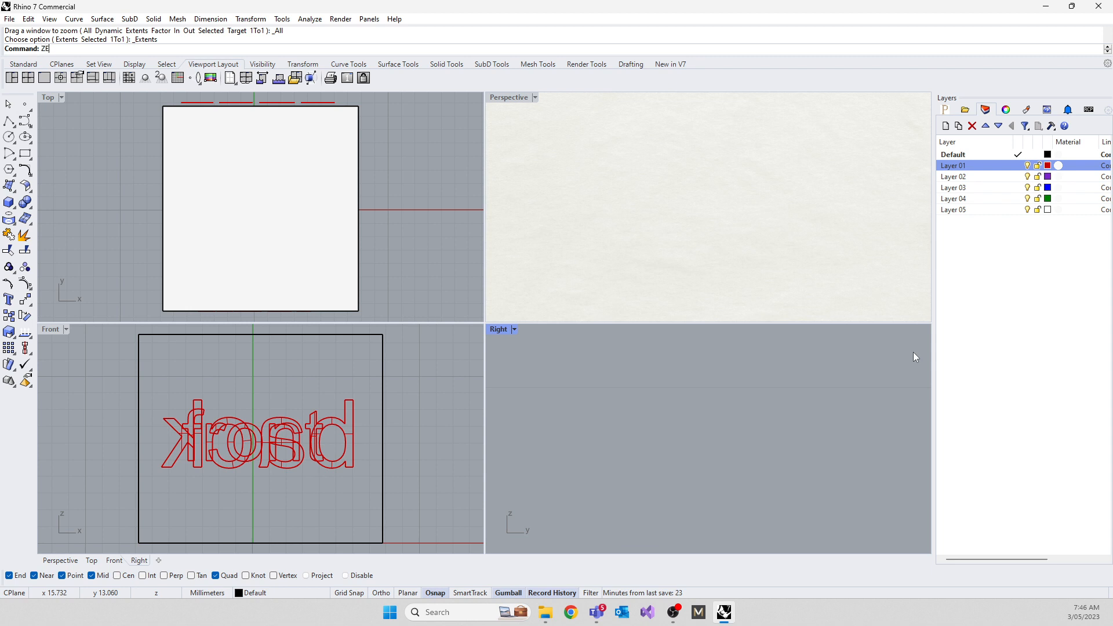
text(A)
key(Return)
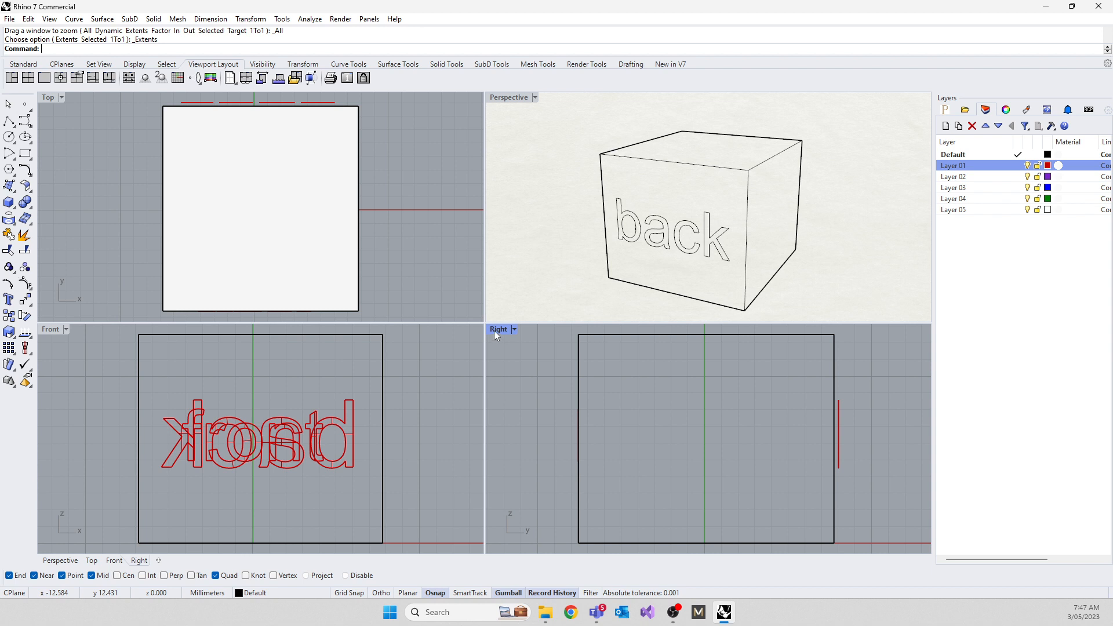
Step: Close the Right viewport, widen the Front and Perspective viewports, and restore the standard four-viewport layout with the 4View command
click(514, 330)
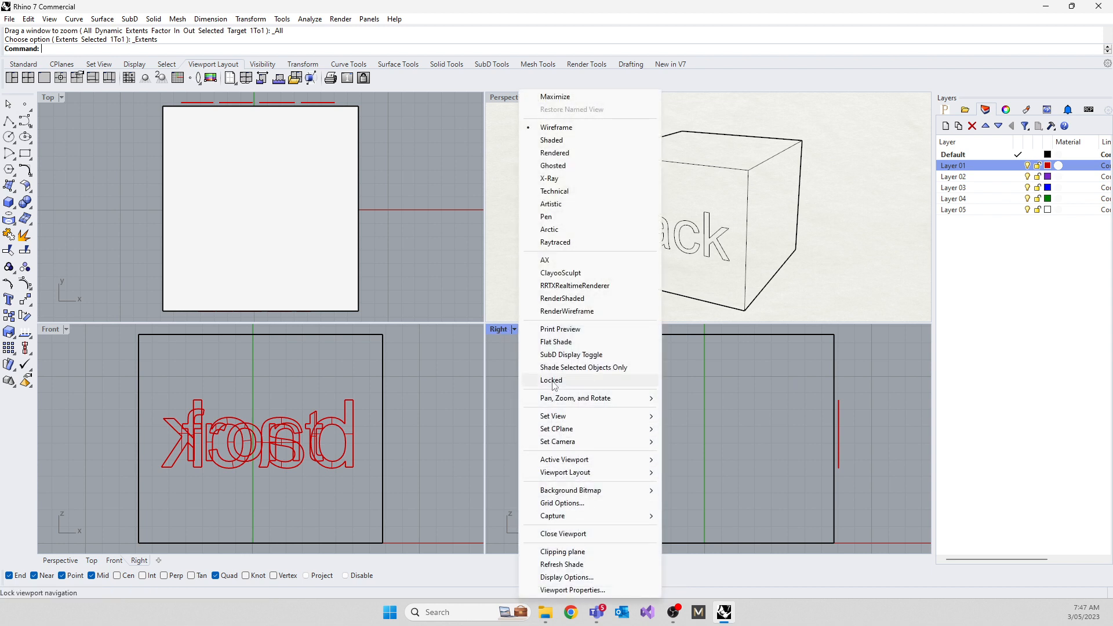
click(566, 534)
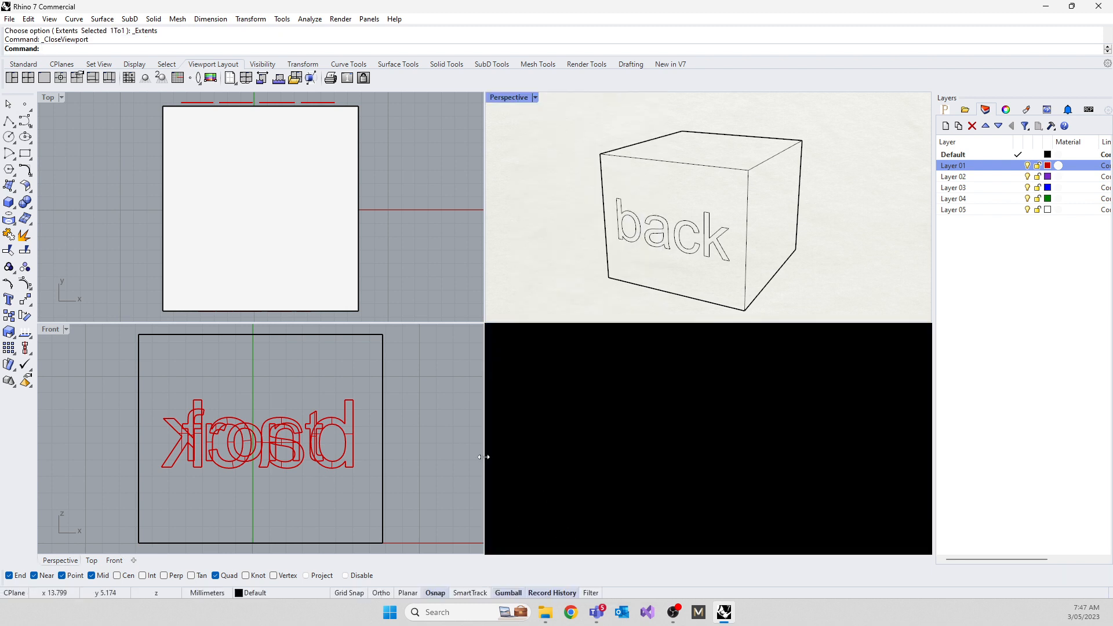
drag(484, 457, 829, 464)
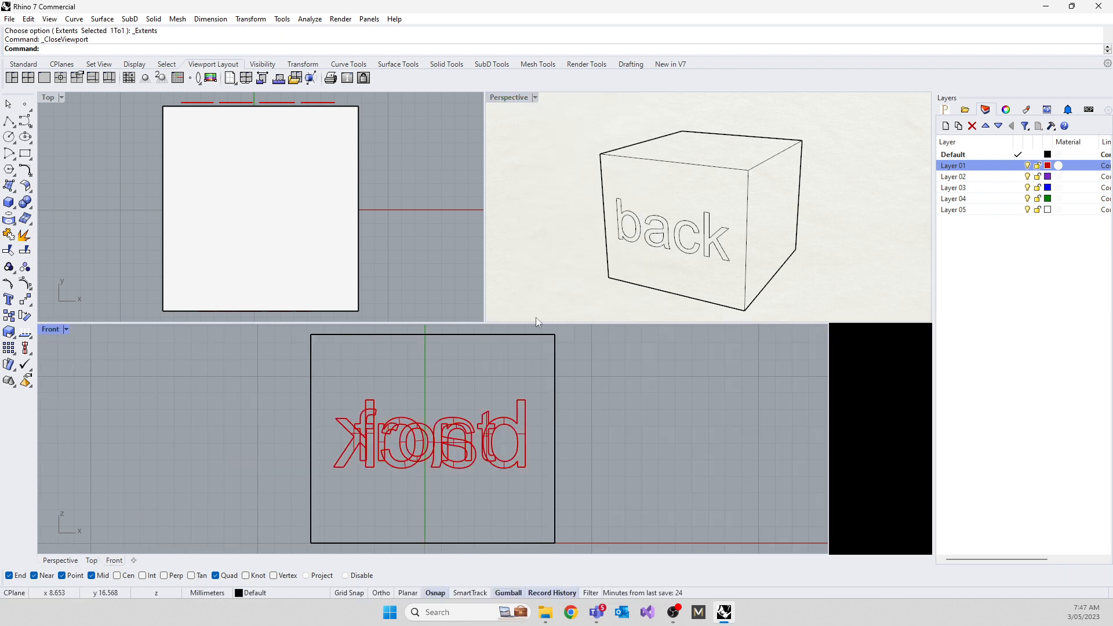
drag(484, 284, 252, 284)
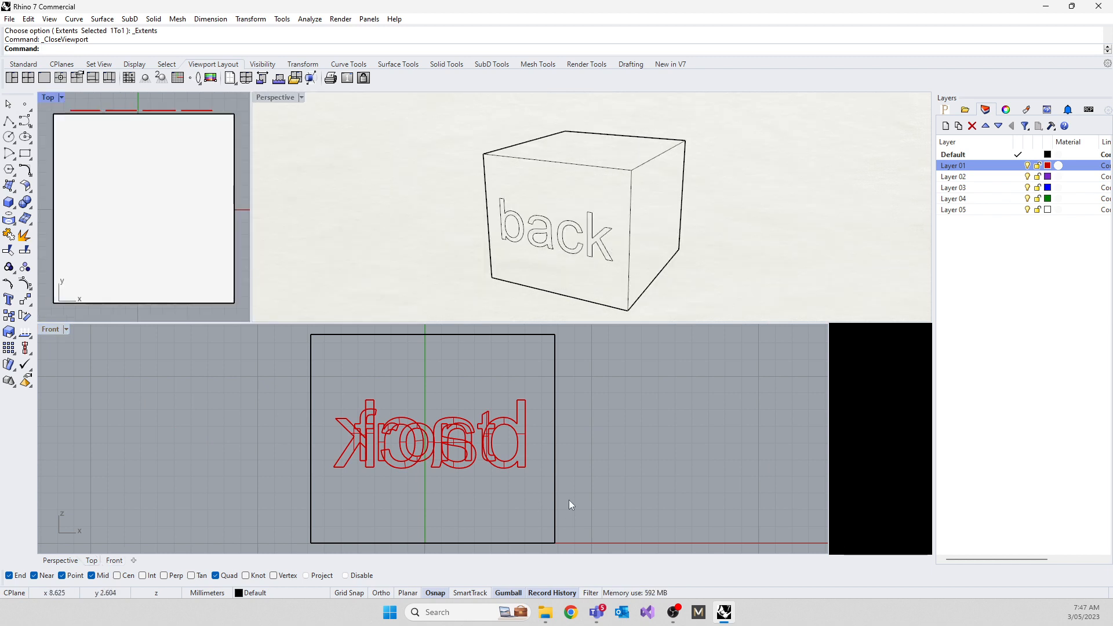
text(4View)
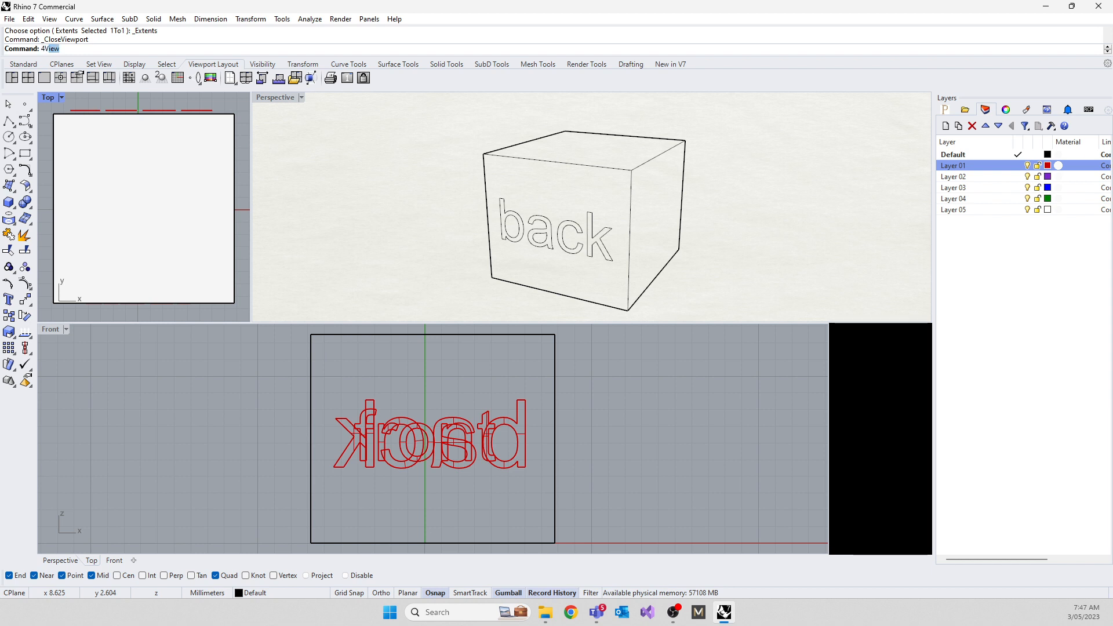
key(Return)
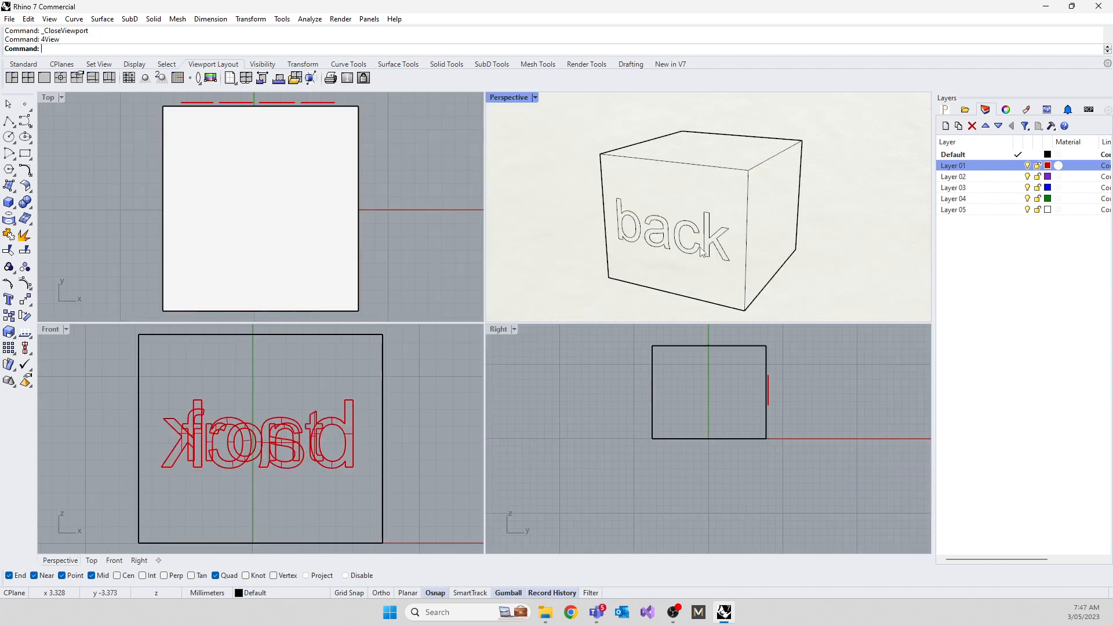
Step: Zoom closely into the box in the Perspective and Right viewports and refit every viewport with the ZEA command
scroll(701, 250, down, 3)
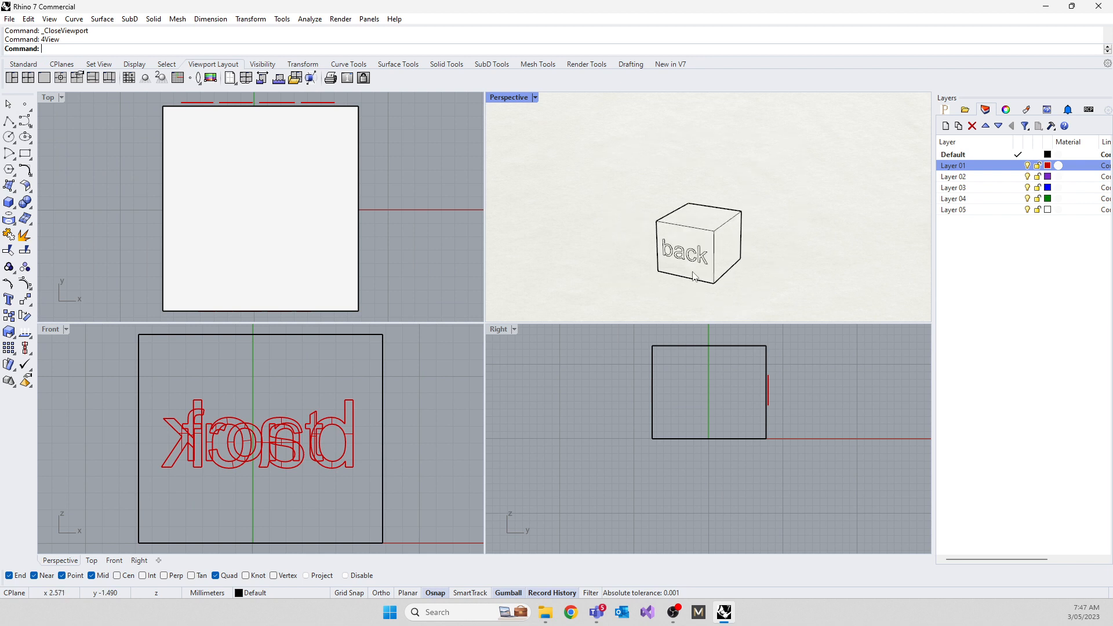
scroll(765, 165, up, 6)
scroll(713, 226, up, 3)
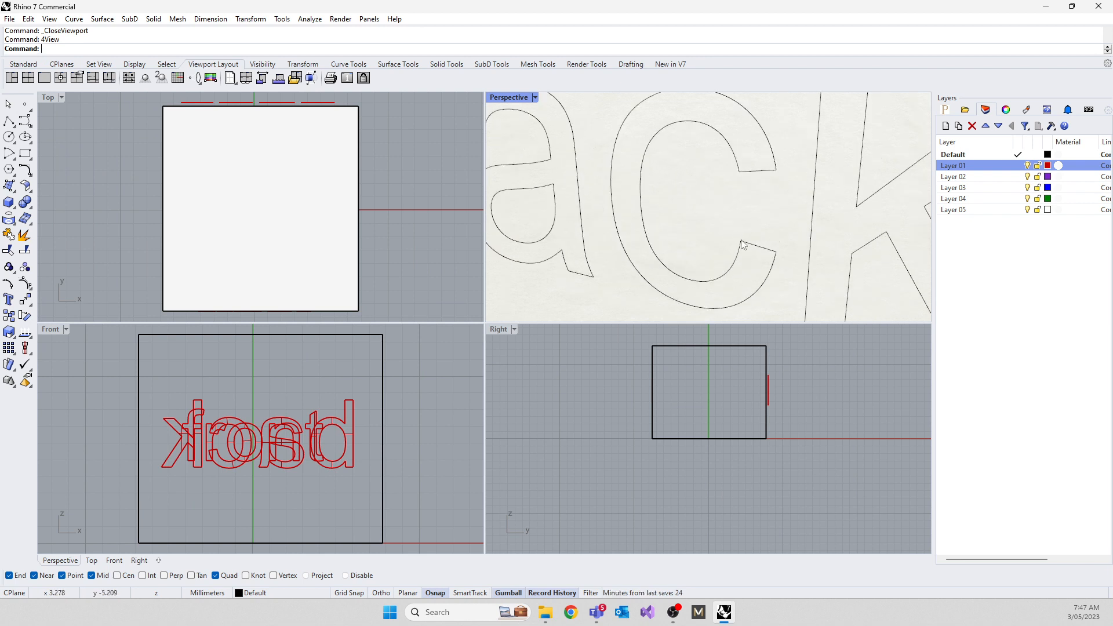
scroll(770, 381, up, 10)
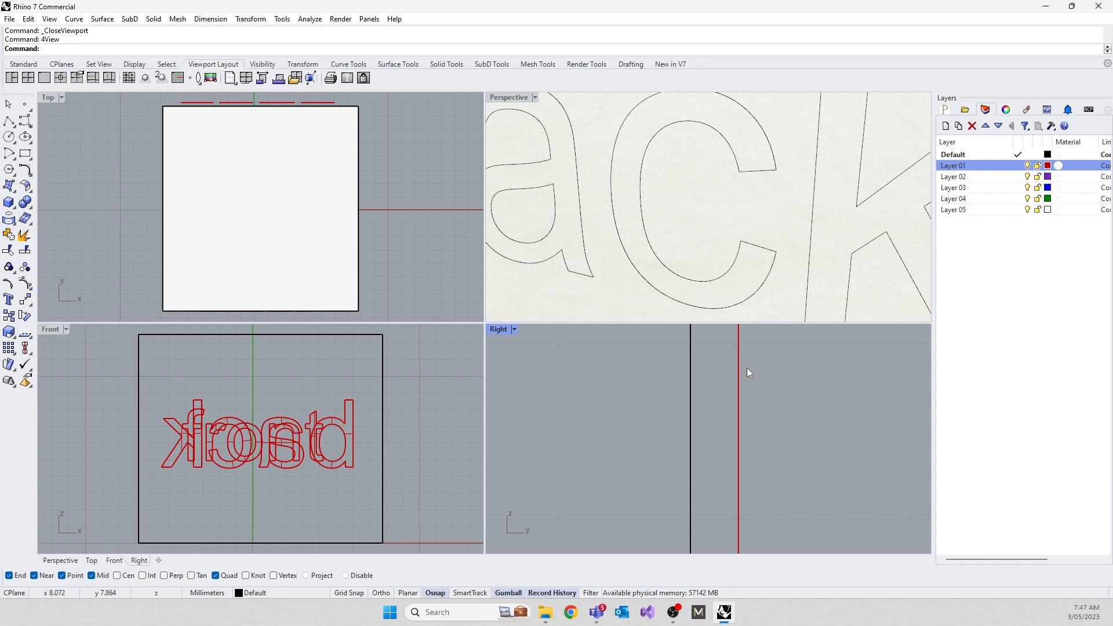
text(ZEA)
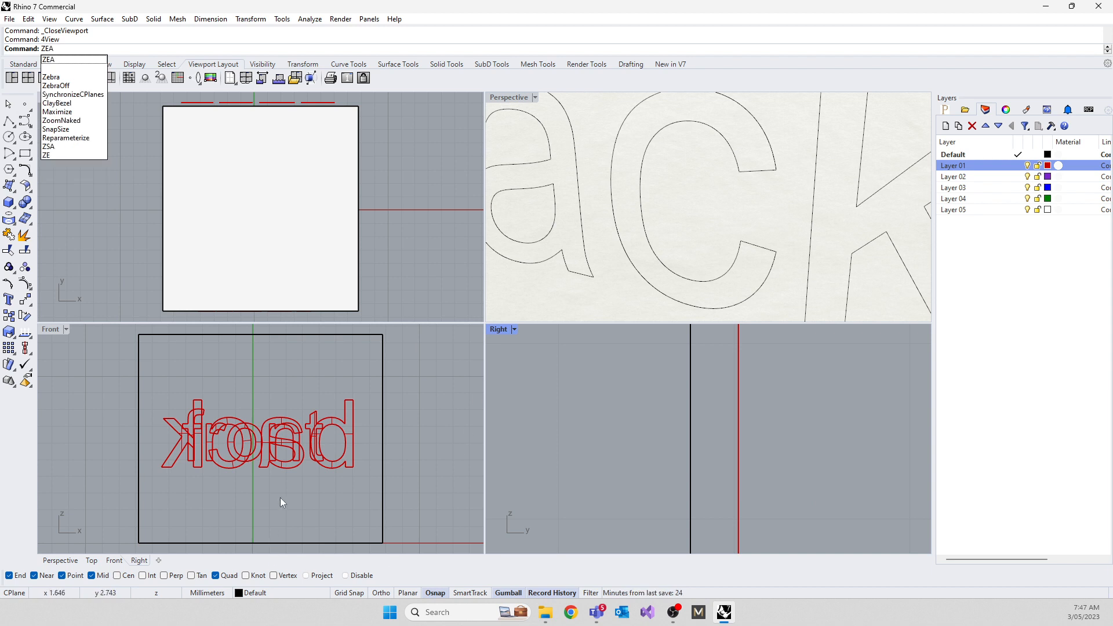
key(Return)
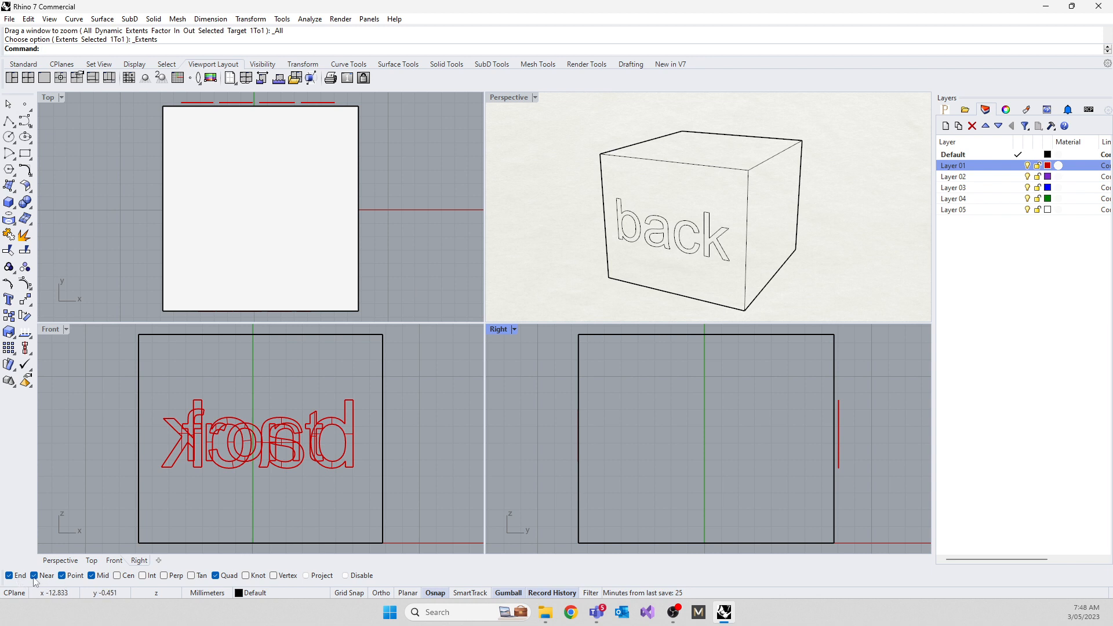
Step: Disable all object snaps and enable them again
click(346, 576)
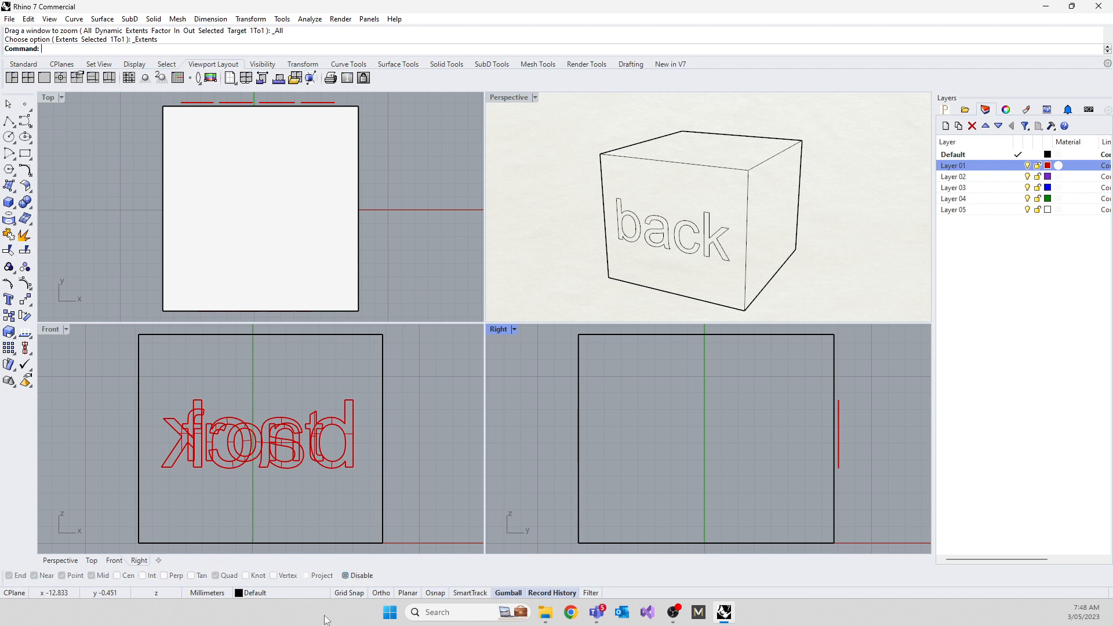
click(347, 576)
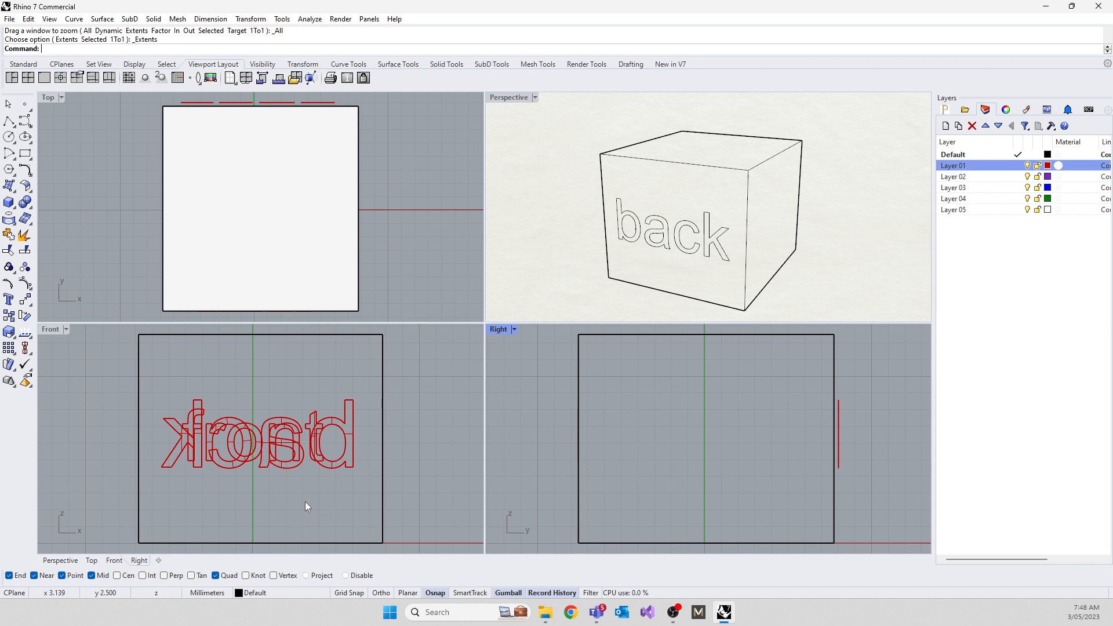
Step: Delete the "front" and "back" lettering surfaces from the box by window-selecting them in the Front viewport
drag(93, 379, 422, 492)
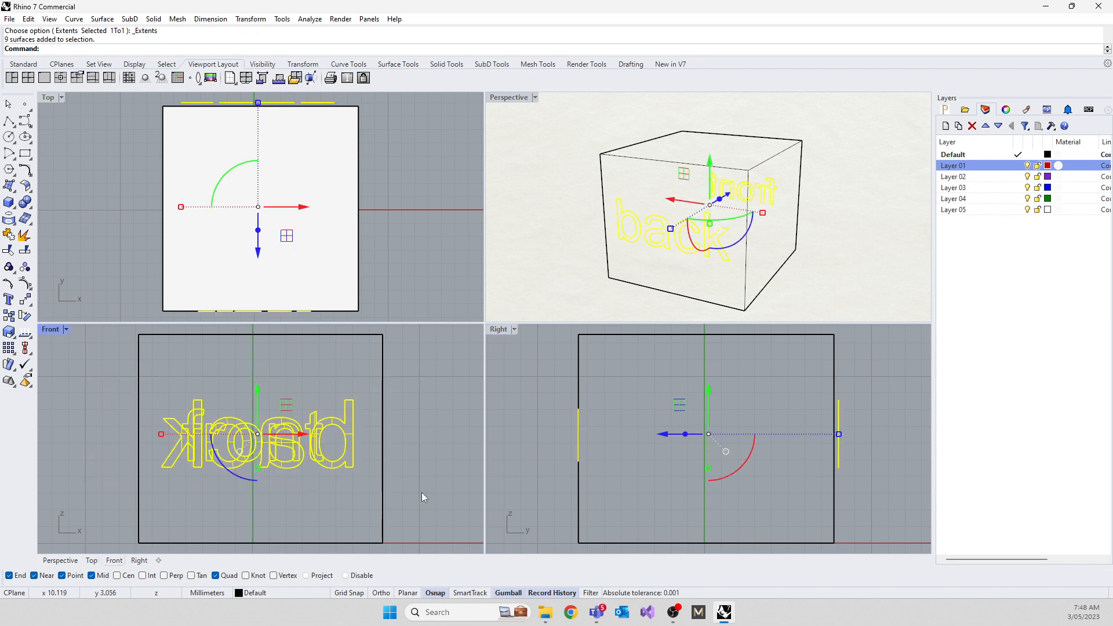
key(Delete)
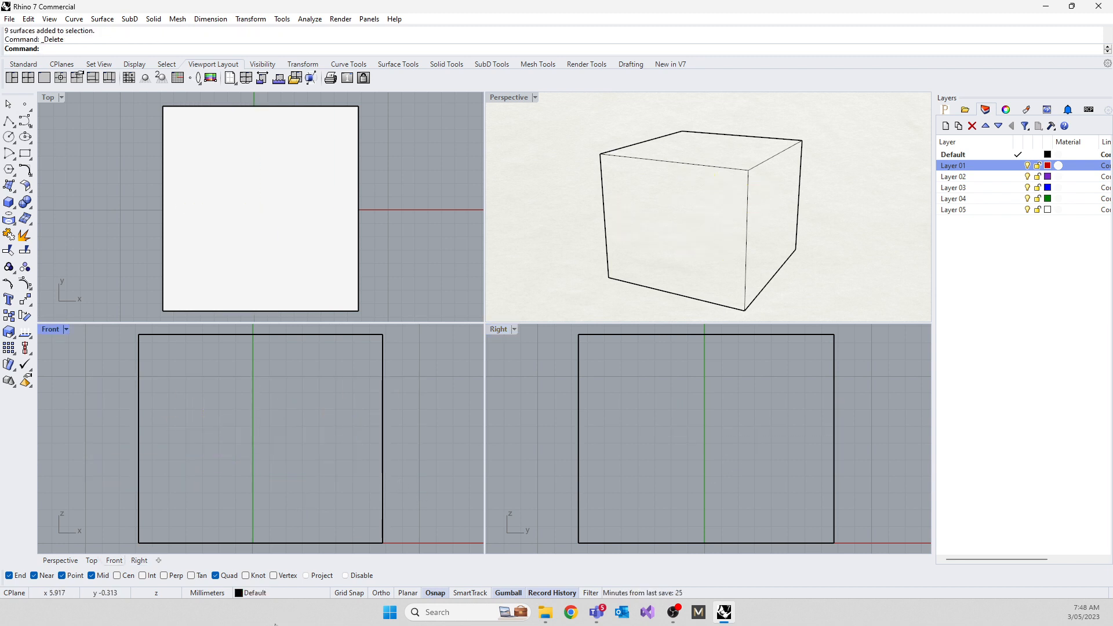
Step: Turn off the Near, Point, Mid and Quad object snaps, leaving only End active
click(34, 576)
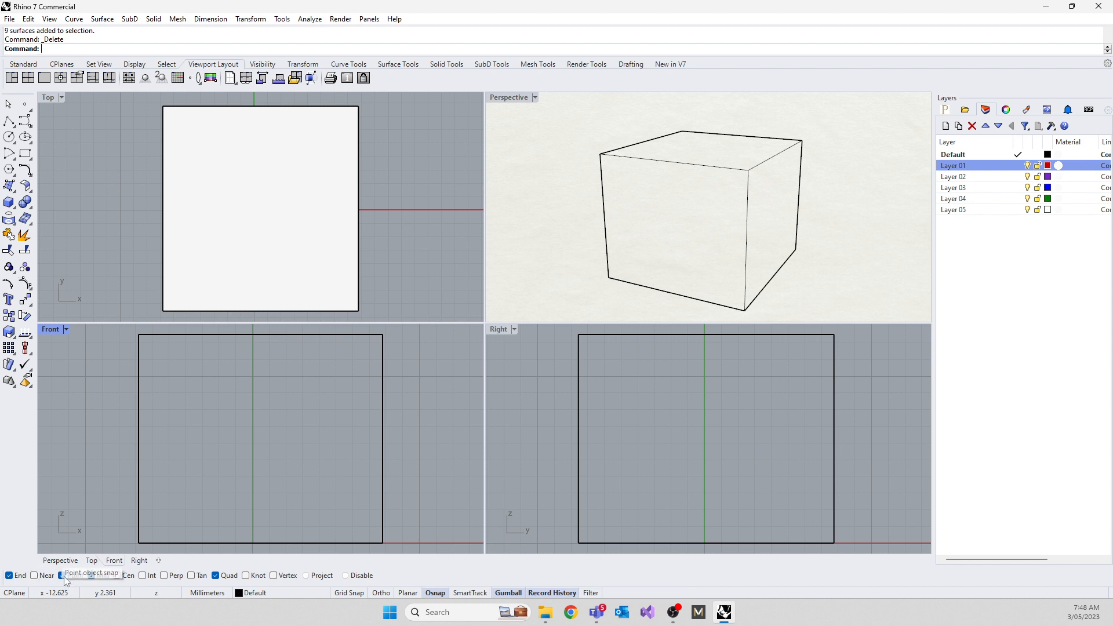
click(62, 576)
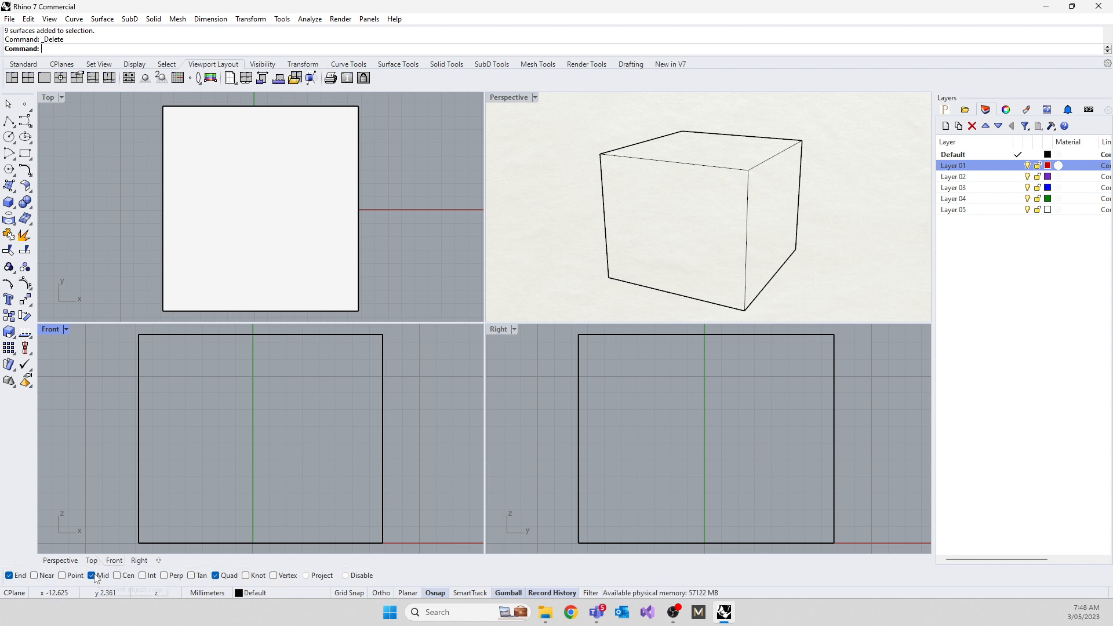
click(93, 576)
click(216, 575)
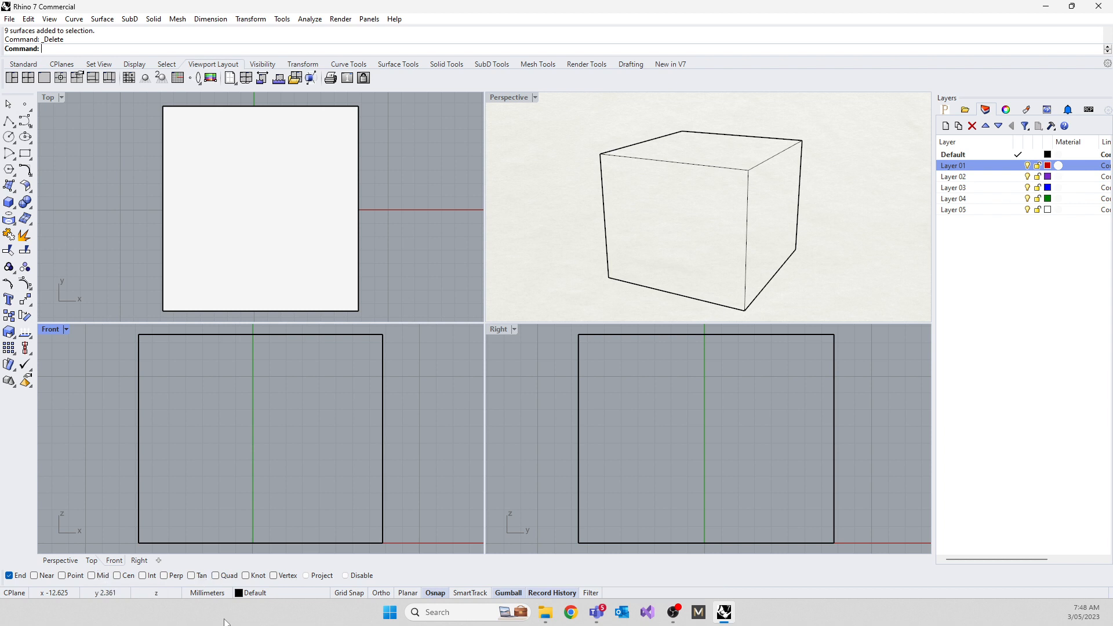
Step: Delete the box by window-selecting it in the Front viewport
scroll(239, 419, down, 5)
drag(146, 374, 420, 502)
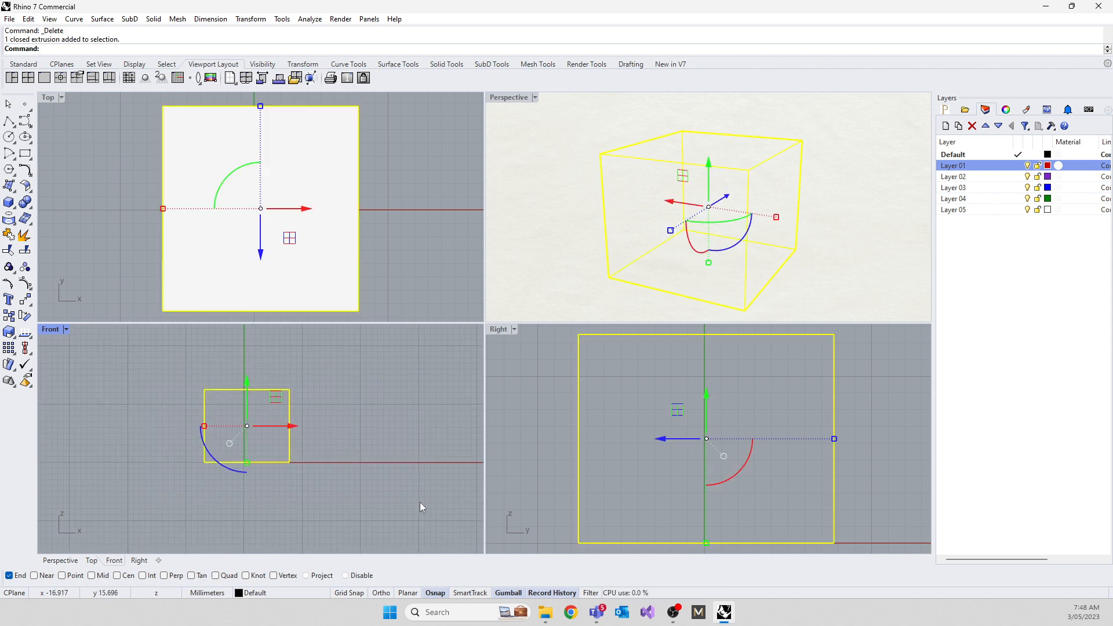
key(Delete)
Step: Draw a circle about 24 mm in diameter centred on the origin in the Front viewport
text(Circle)
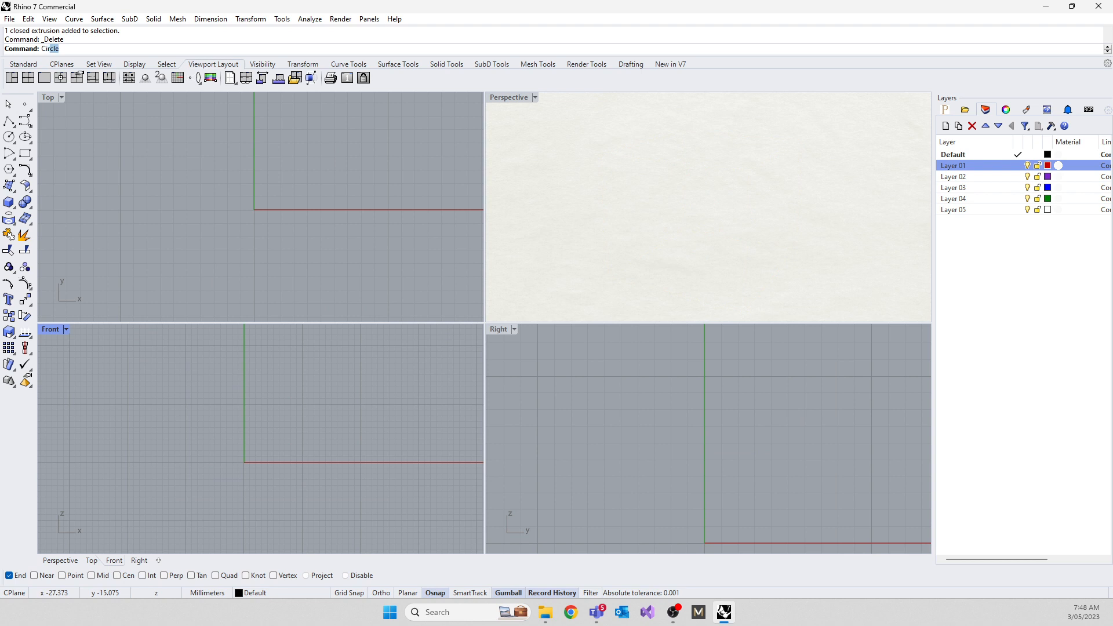
key(Return)
text(0)
key(Return)
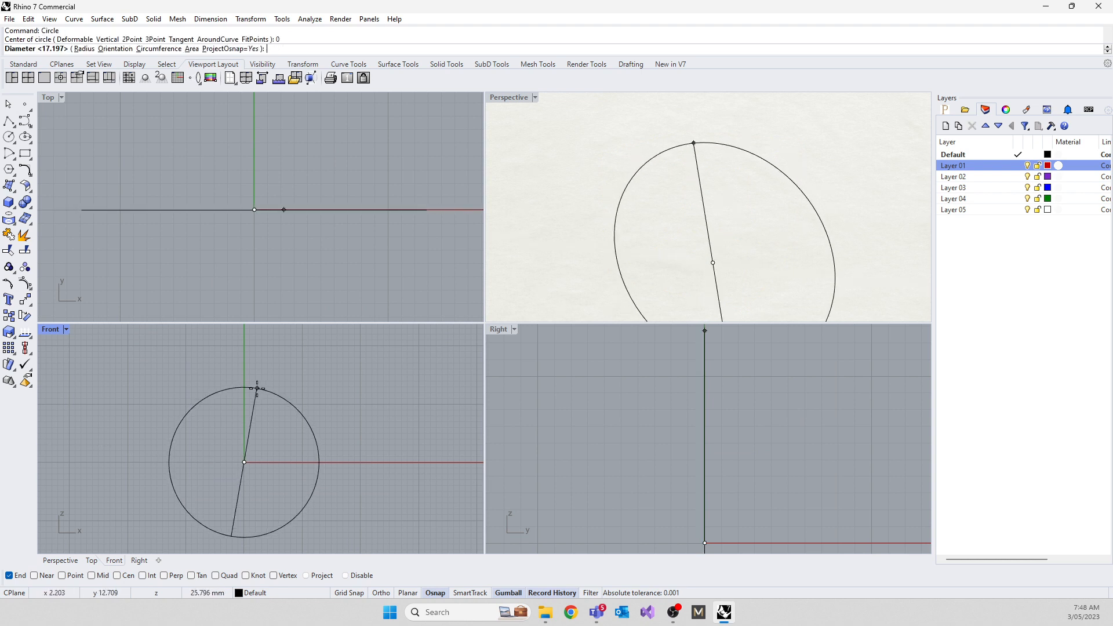
click(254, 392)
Step: Draw a line about 28 mm long from the origin along the red axis, extending past the circle in the Front viewport
text(Line)
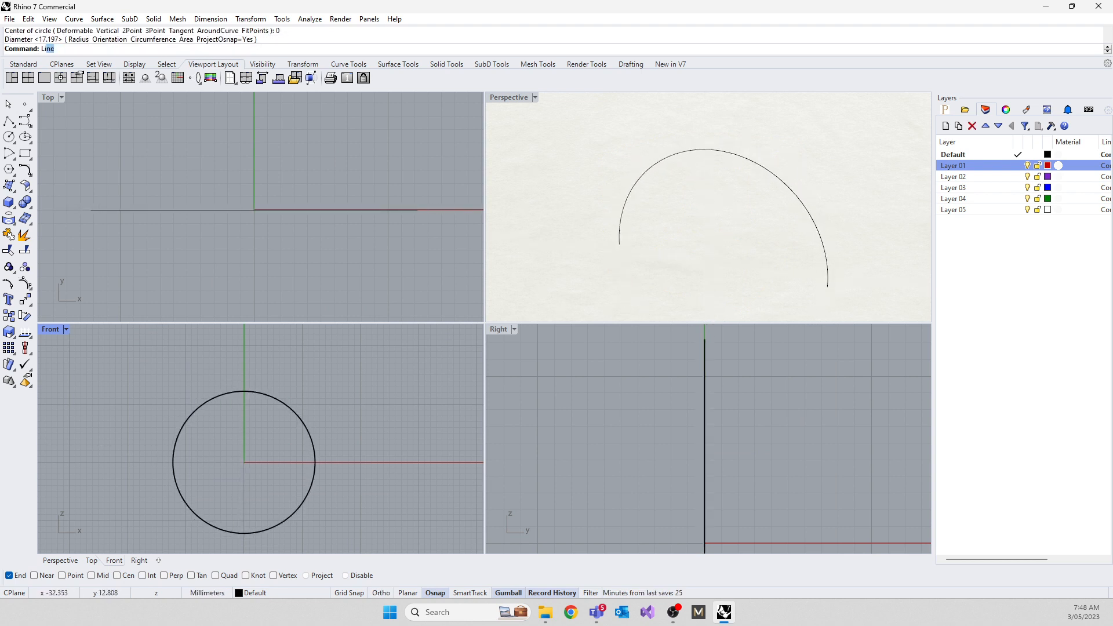
key(Return)
text(0)
key(Return)
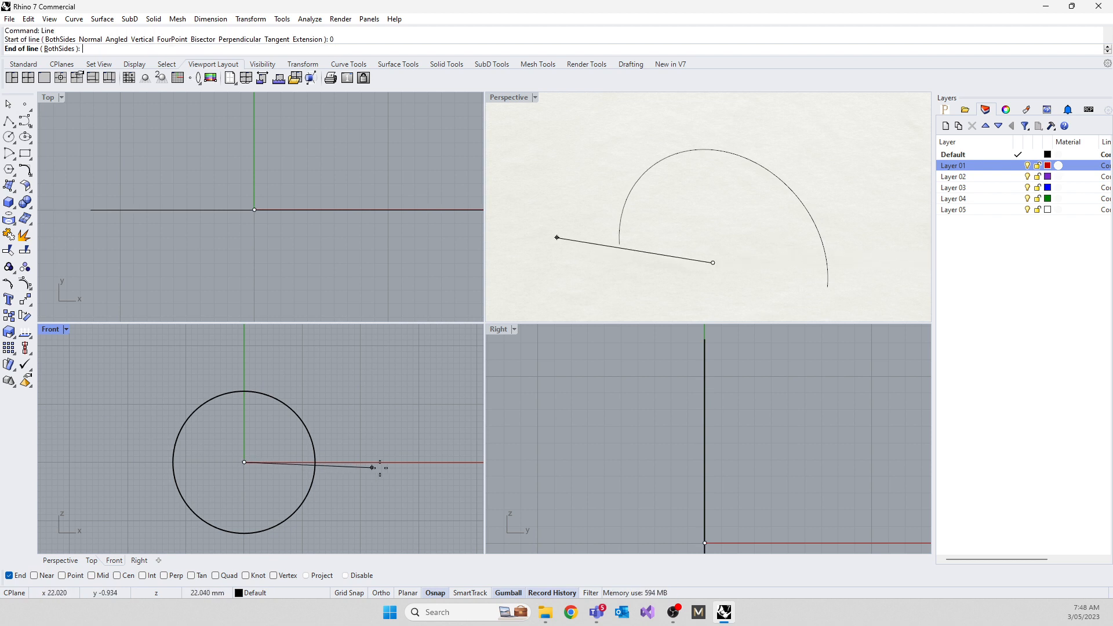
click(408, 462)
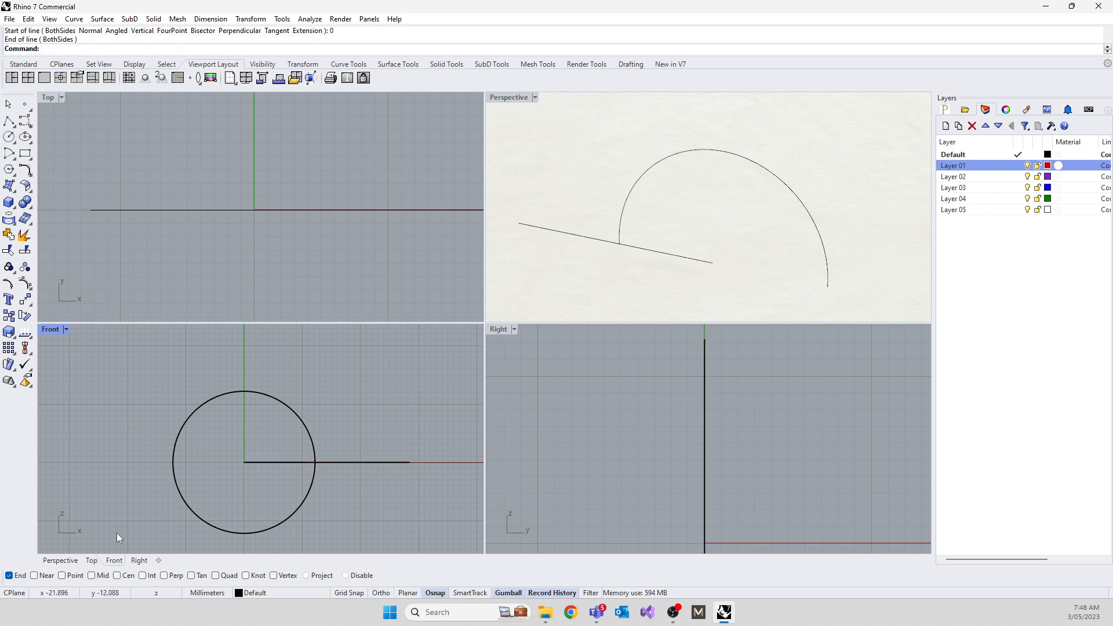
Step: Enable the Mid, Quad and Cen object snaps alongside End
click(91, 575)
click(215, 575)
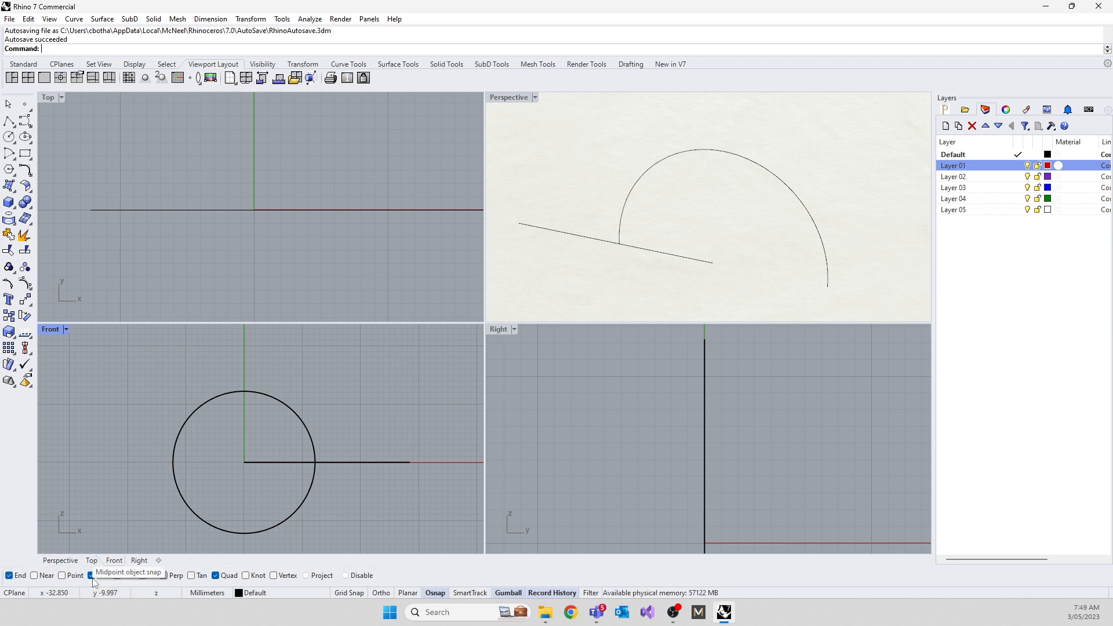
click(217, 576)
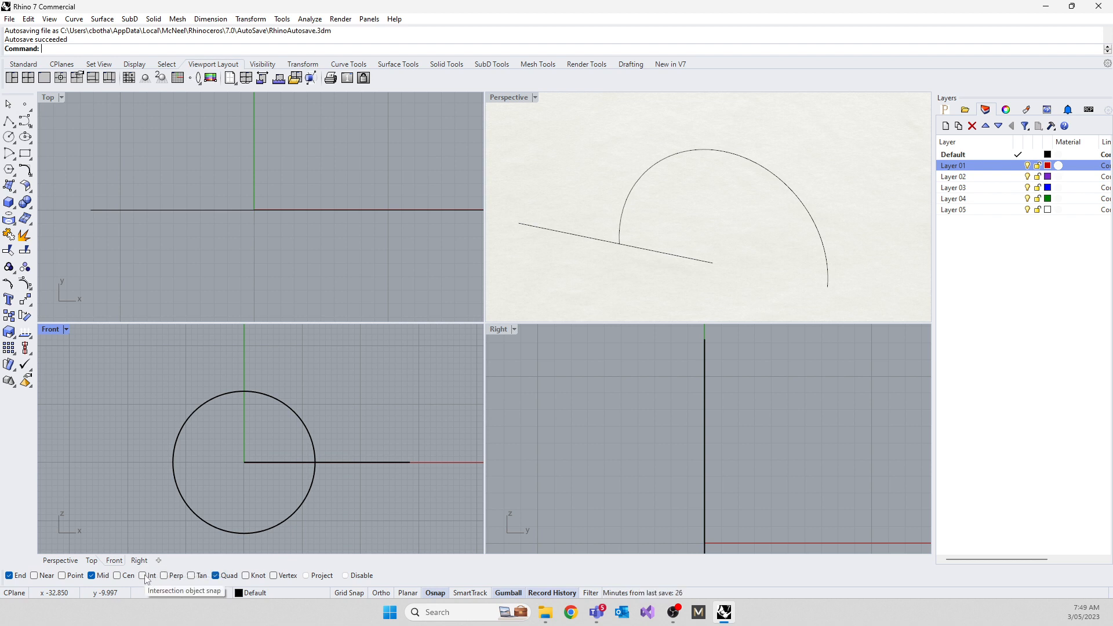
click(117, 575)
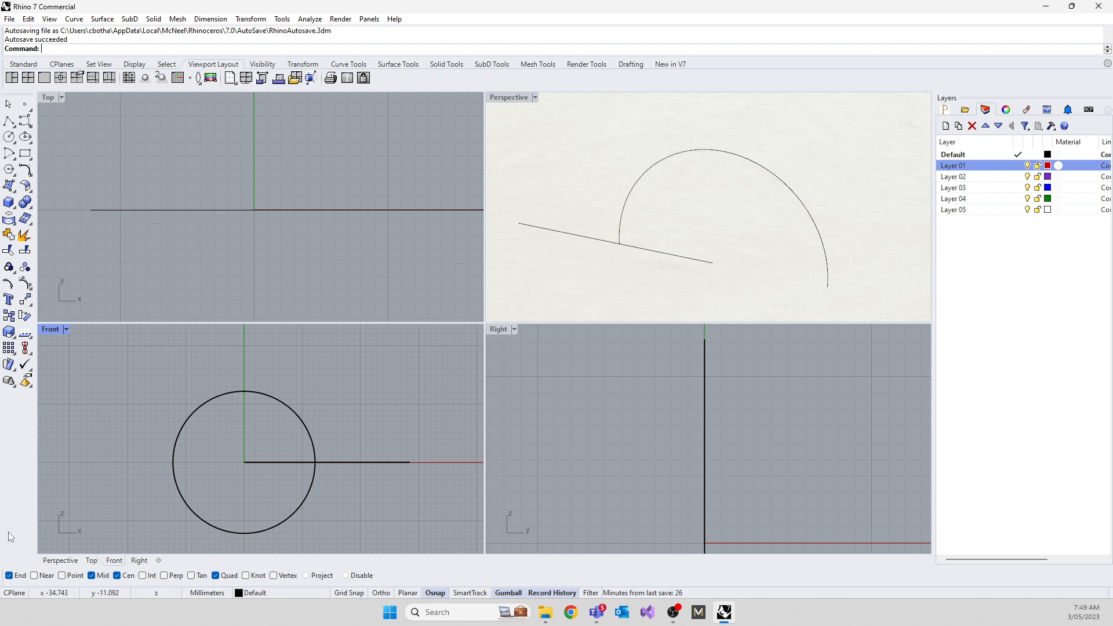
Step: Draw a line about 10 mm long sloping up and outward from the horizontal line's outer endpoint, using the End snap
text(Line)
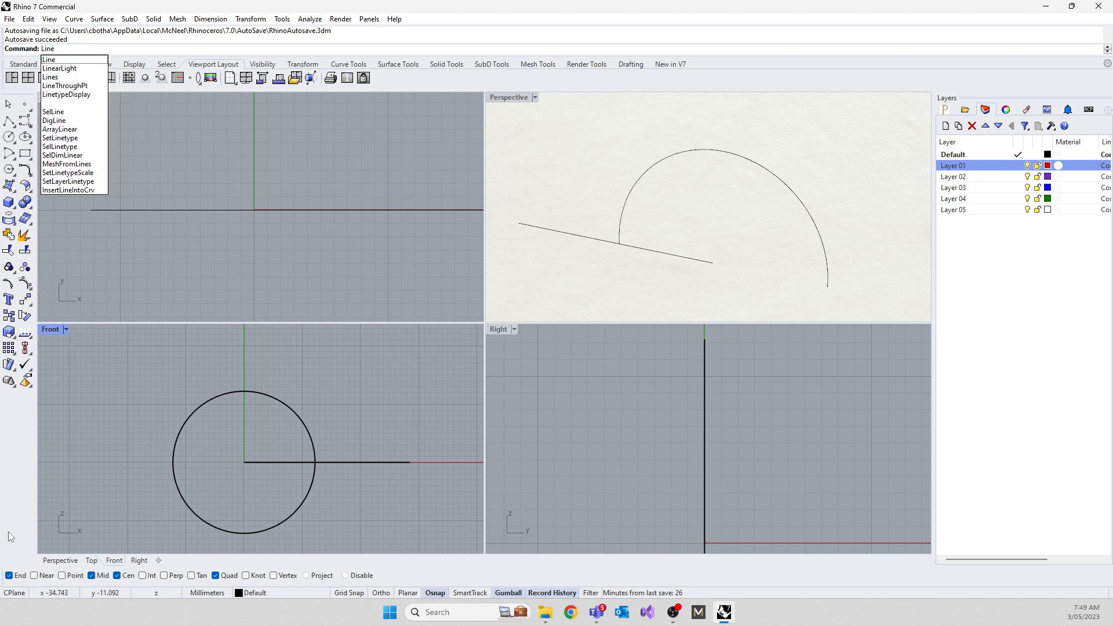
key(Return)
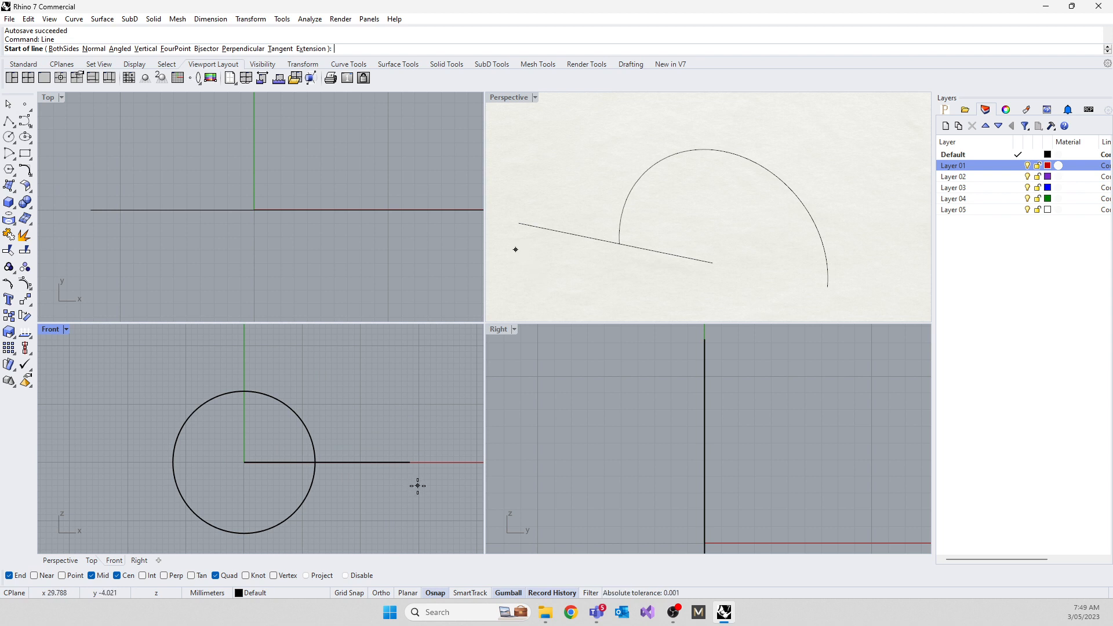
scroll(417, 487, up, 5)
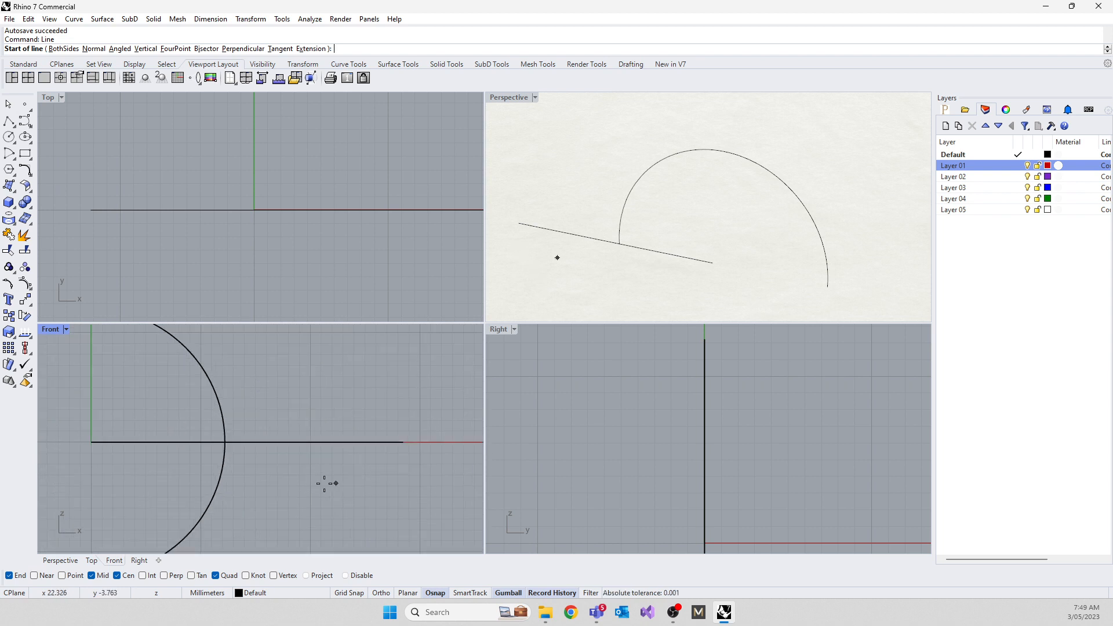
scroll(417, 440, up, 5)
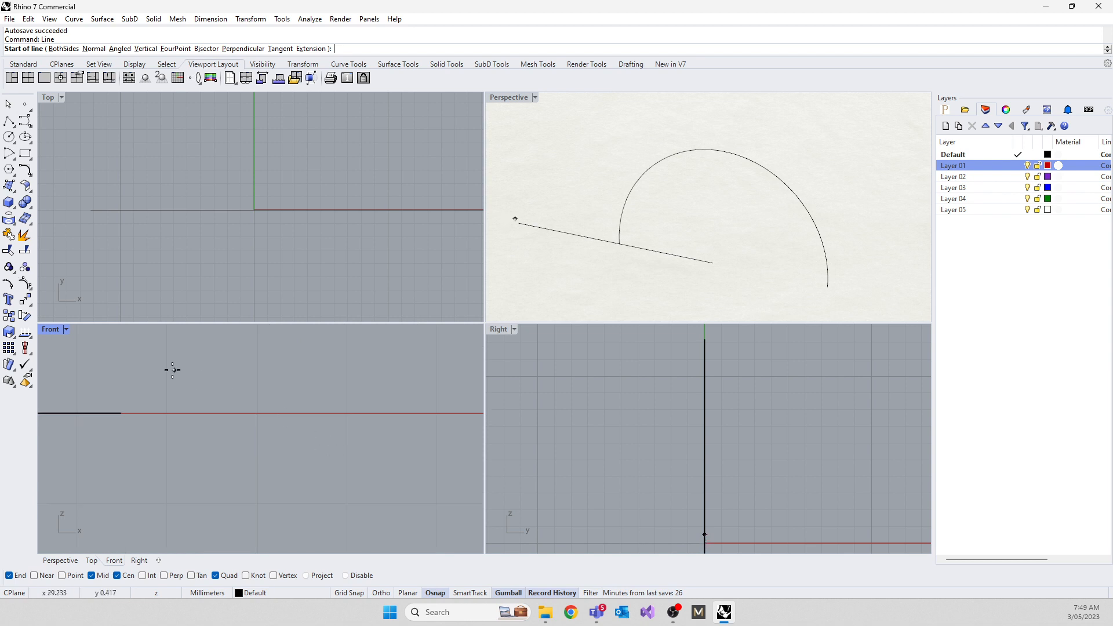
scroll(313, 442, down, 10)
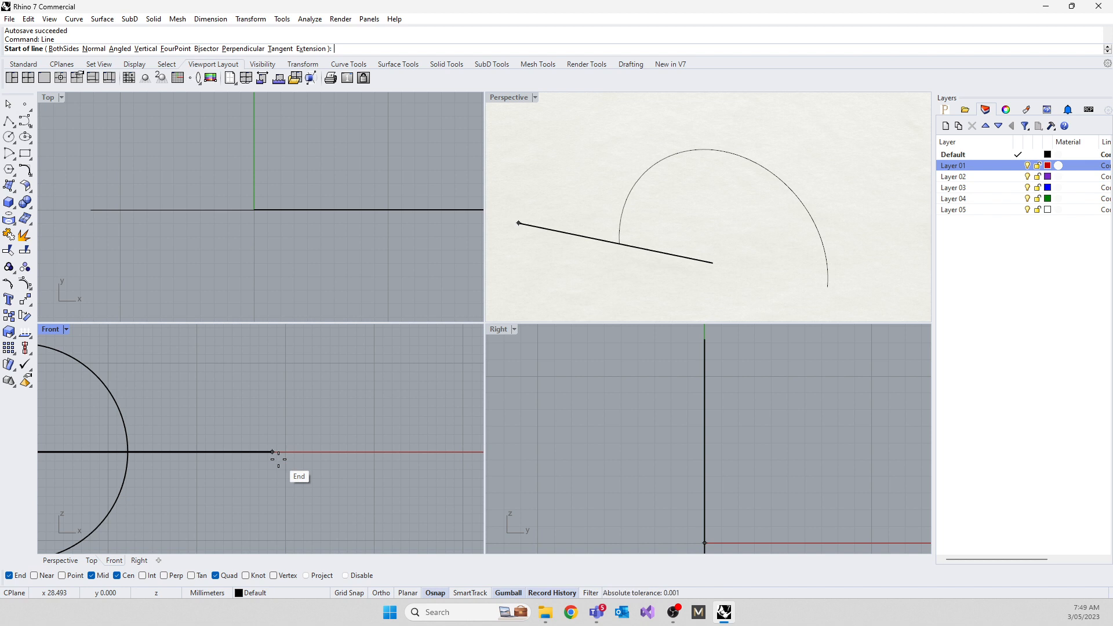
click(278, 460)
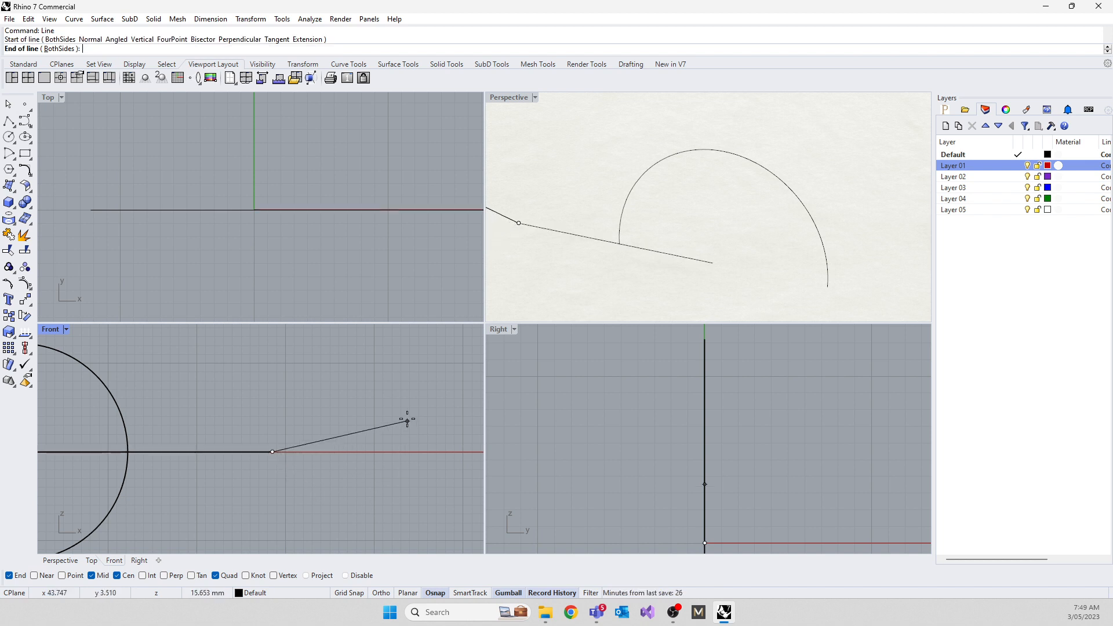
click(328, 385)
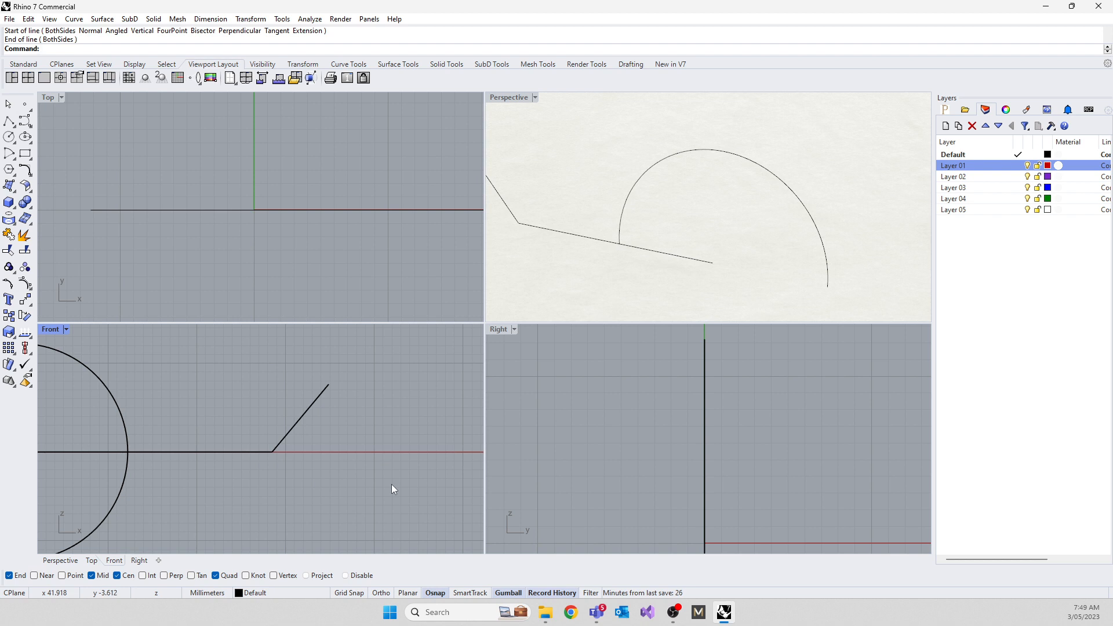
Step: Draw a line from the upward-sloping line's midpoint down across the red axis, using the Mid snap
right_click(392, 485)
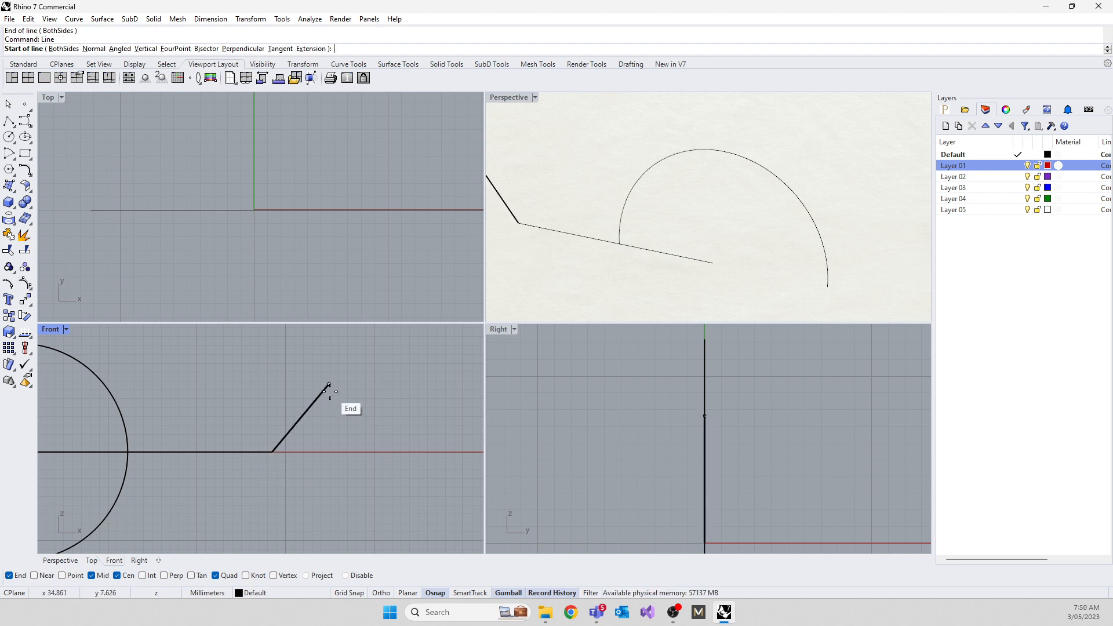
scroll(367, 409, down, 3)
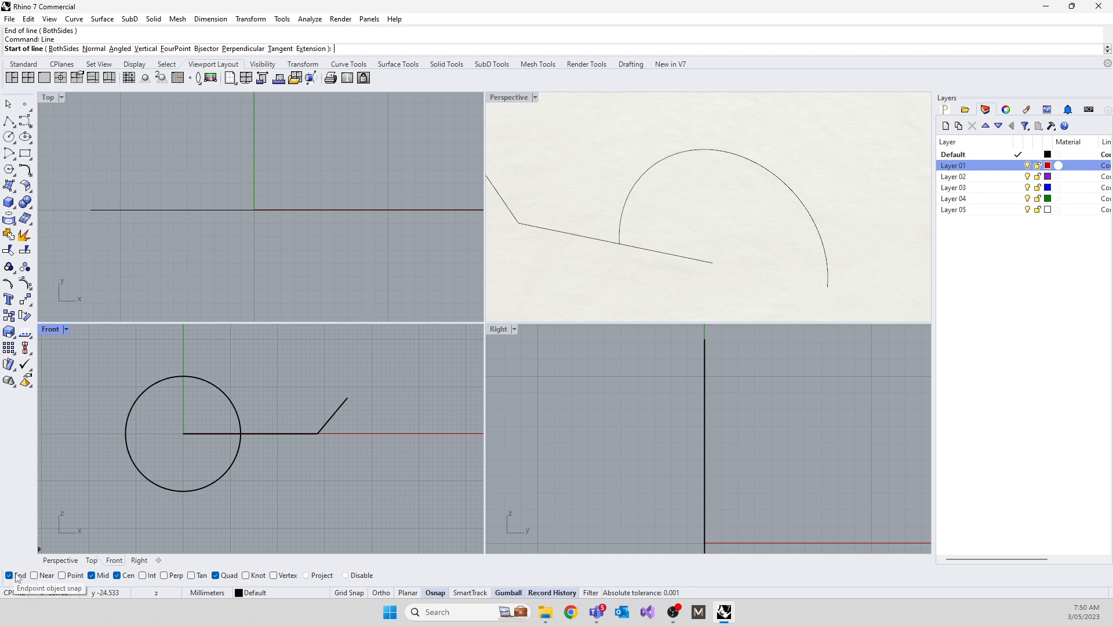
click(91, 576)
scroll(310, 514, up, 1)
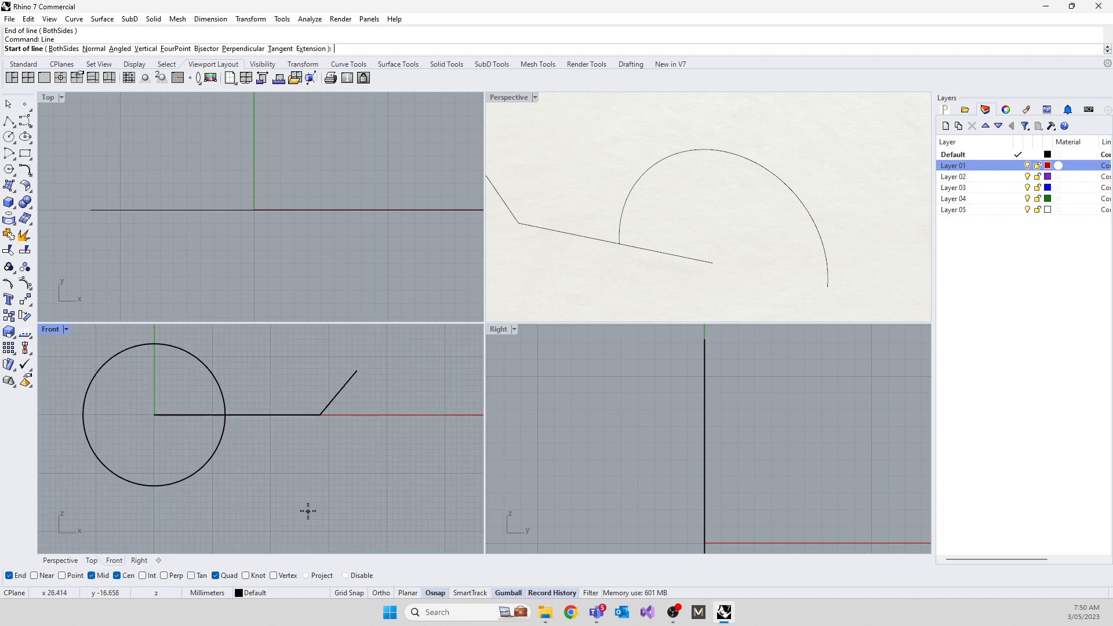
click(342, 399)
click(376, 445)
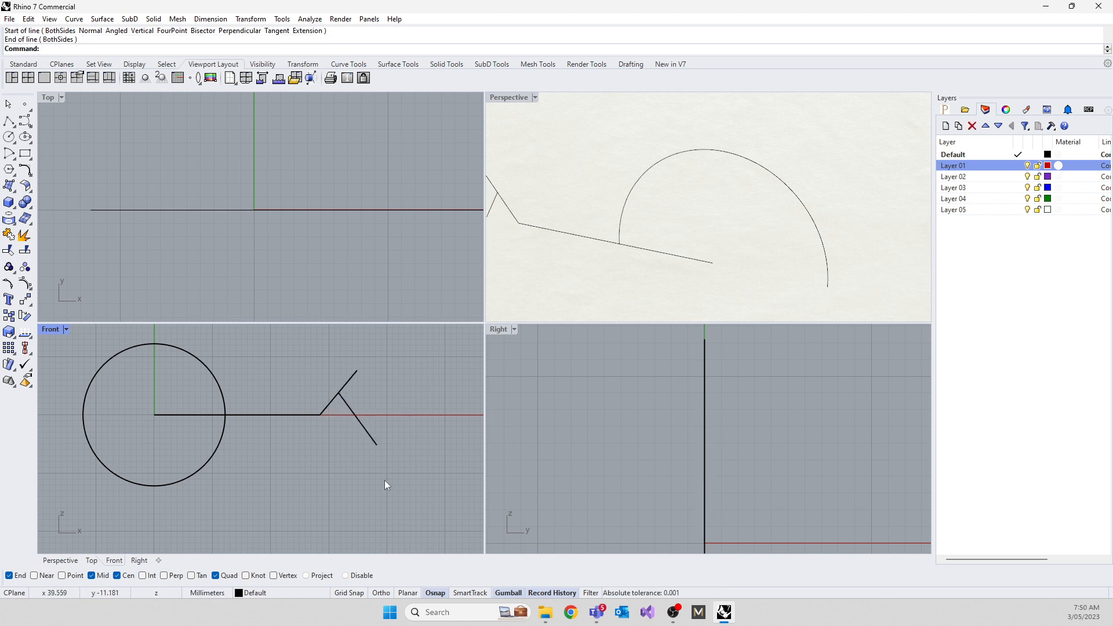
Step: Draw a short line outward and slightly upward from the midpoint of the downward-sloping line
key(Return)
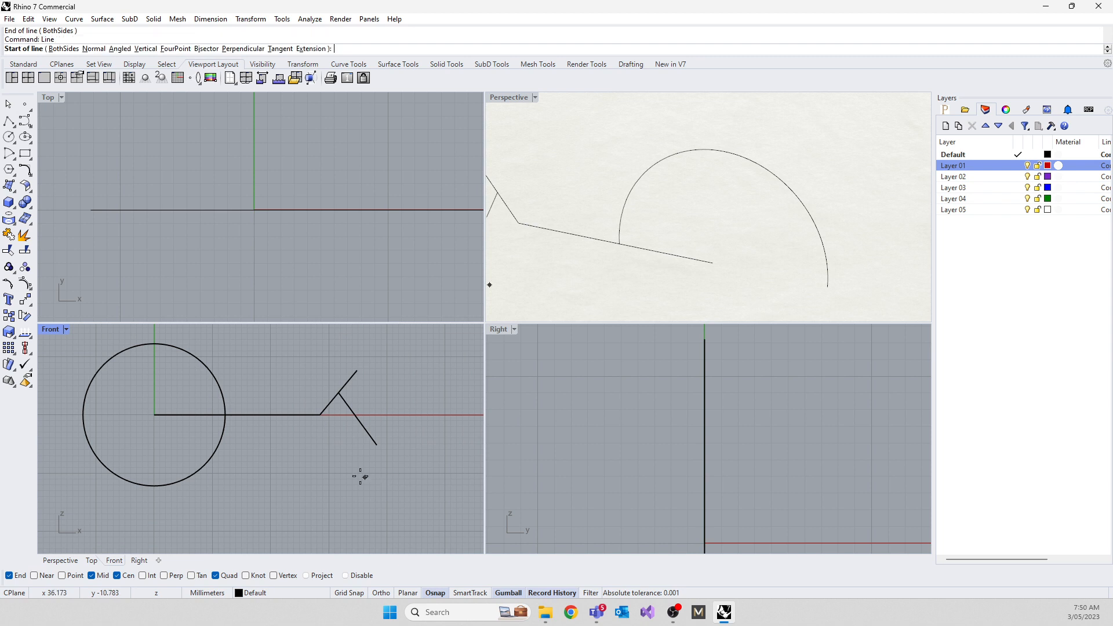
click(358, 417)
click(401, 404)
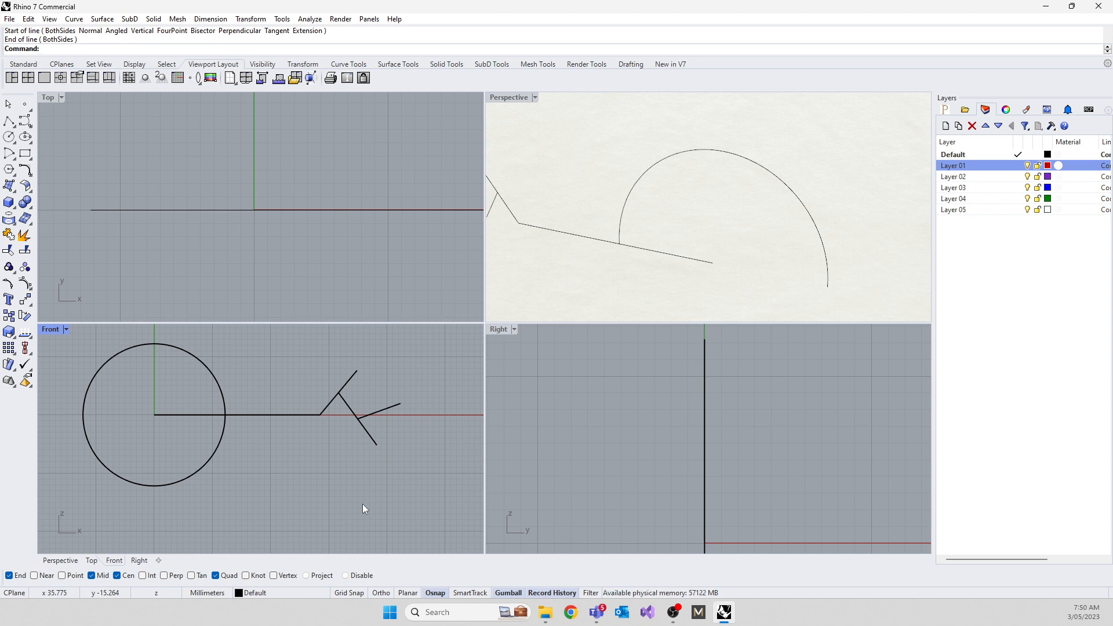
Step: Enable the Perp object snap and draw a line from empty space above the horizontal line, ending perpendicular to the upward-sloping line
click(164, 575)
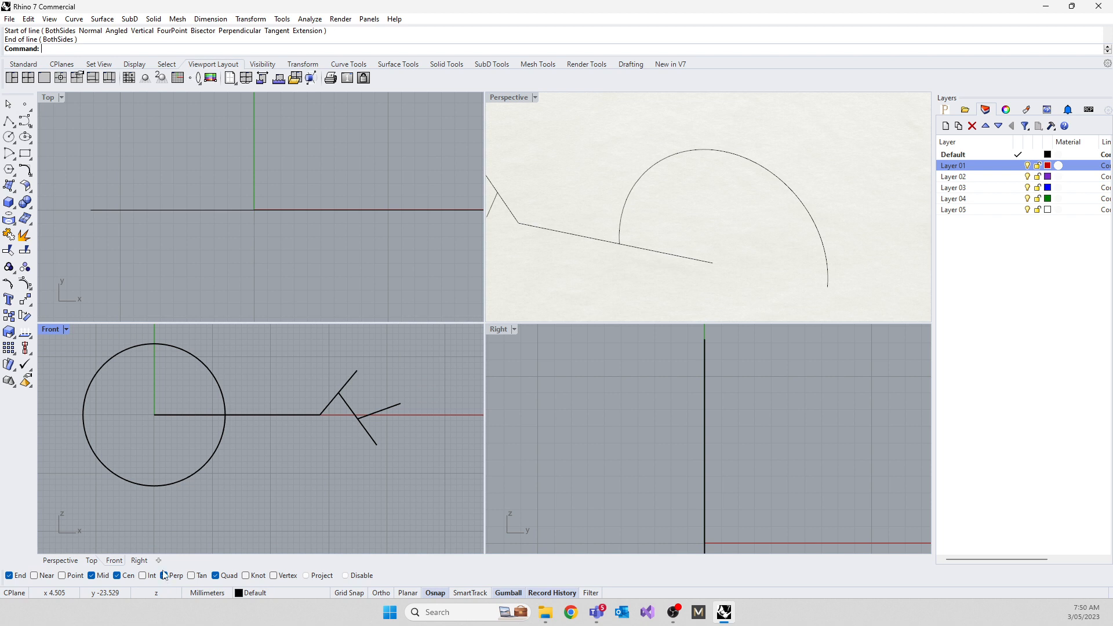
click(164, 575)
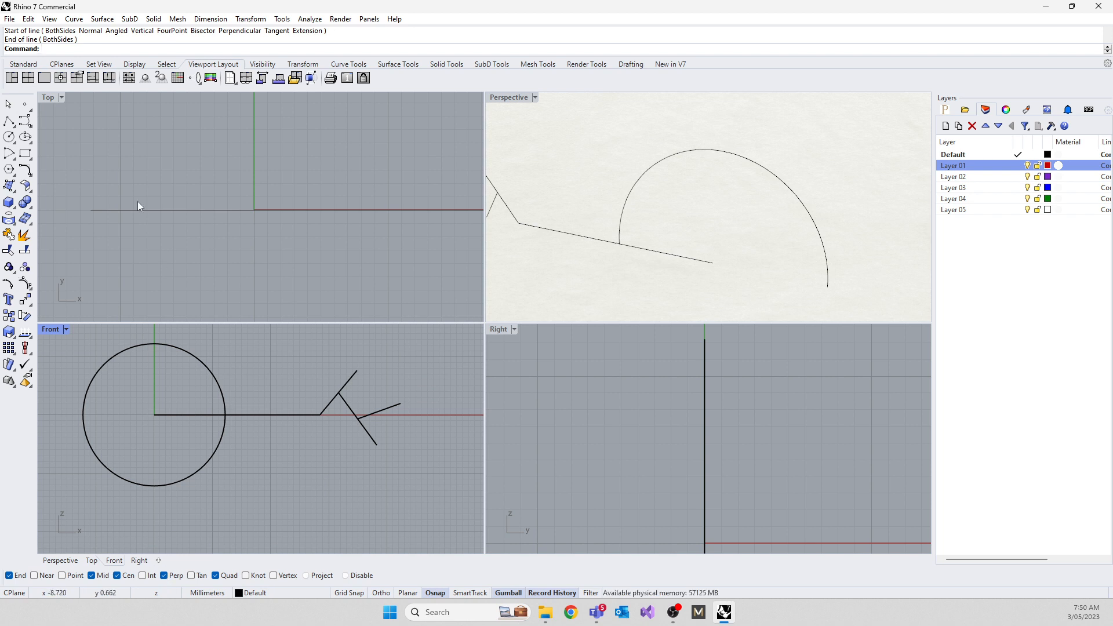
right_click(76, 51)
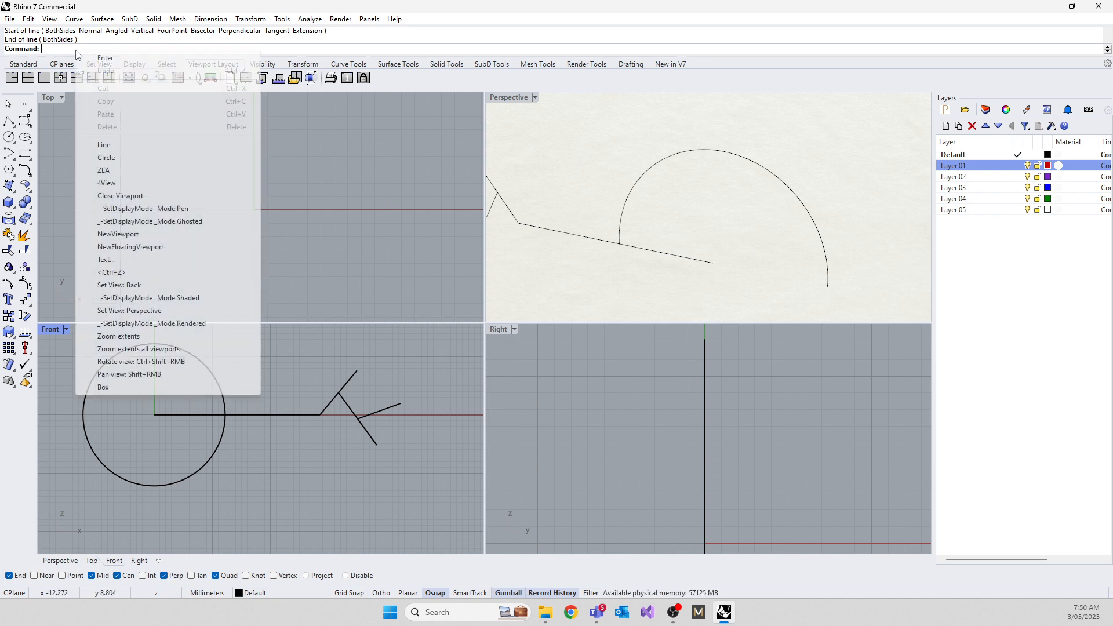
click(115, 145)
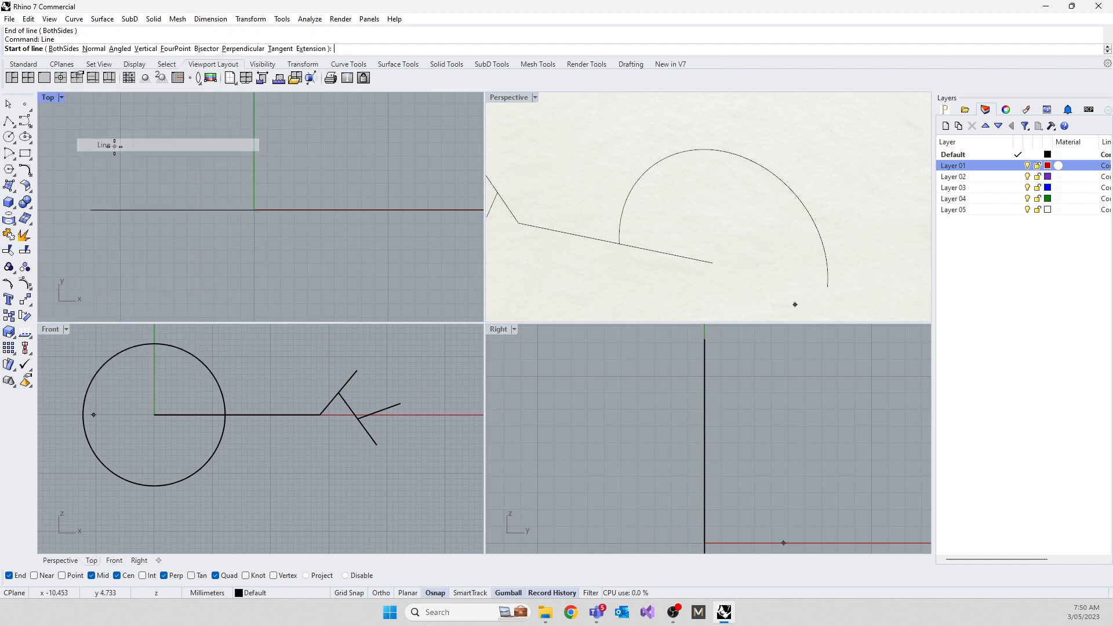
scroll(307, 357, up, 2)
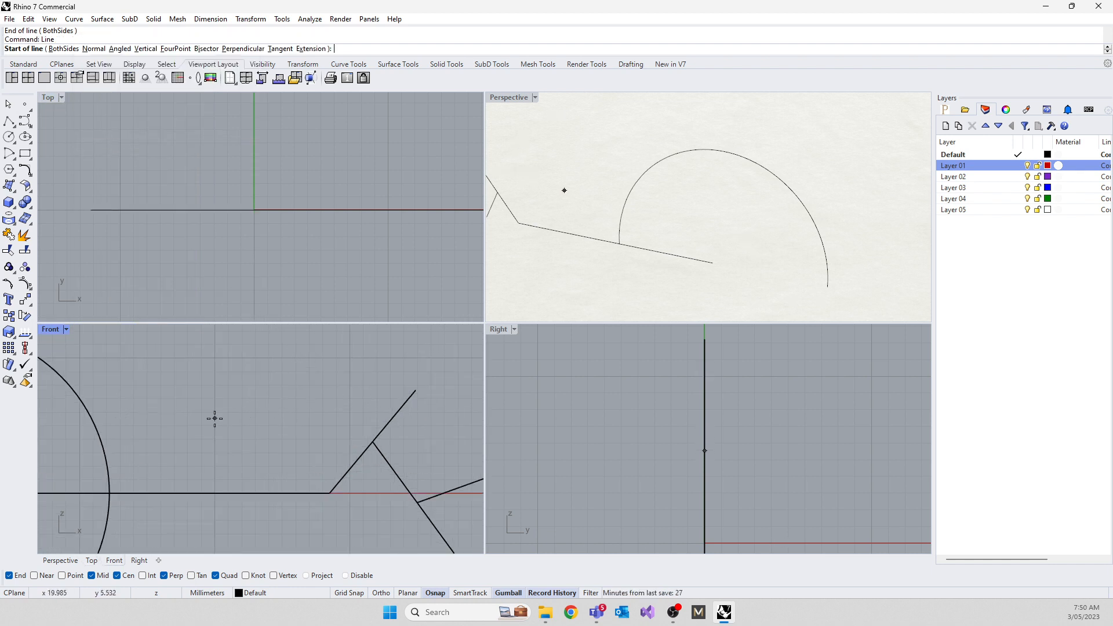
click(273, 396)
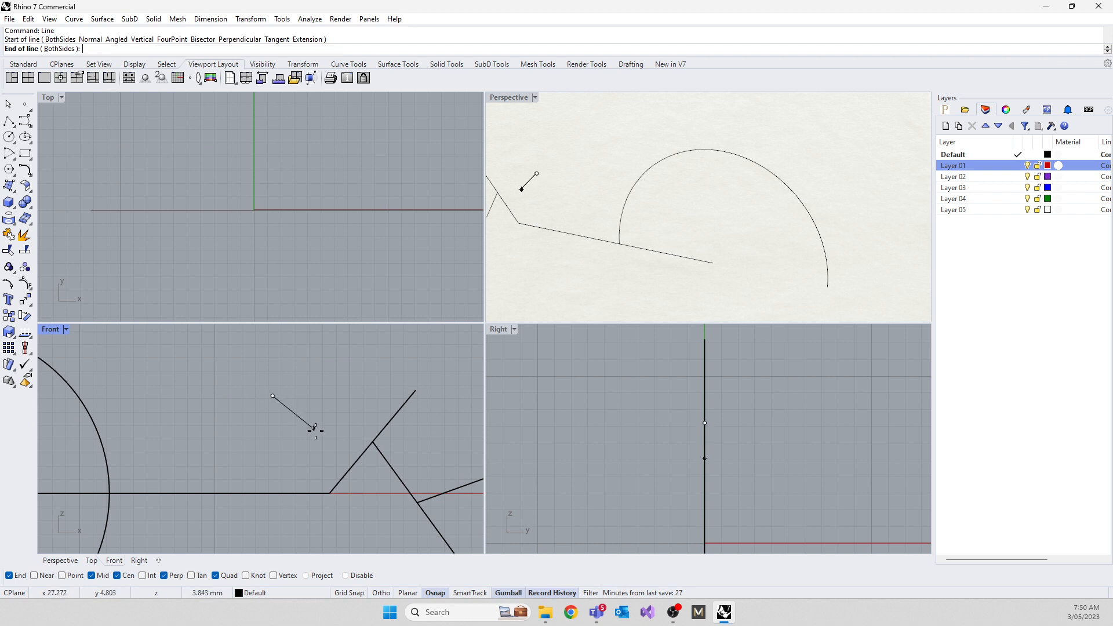
click(352, 464)
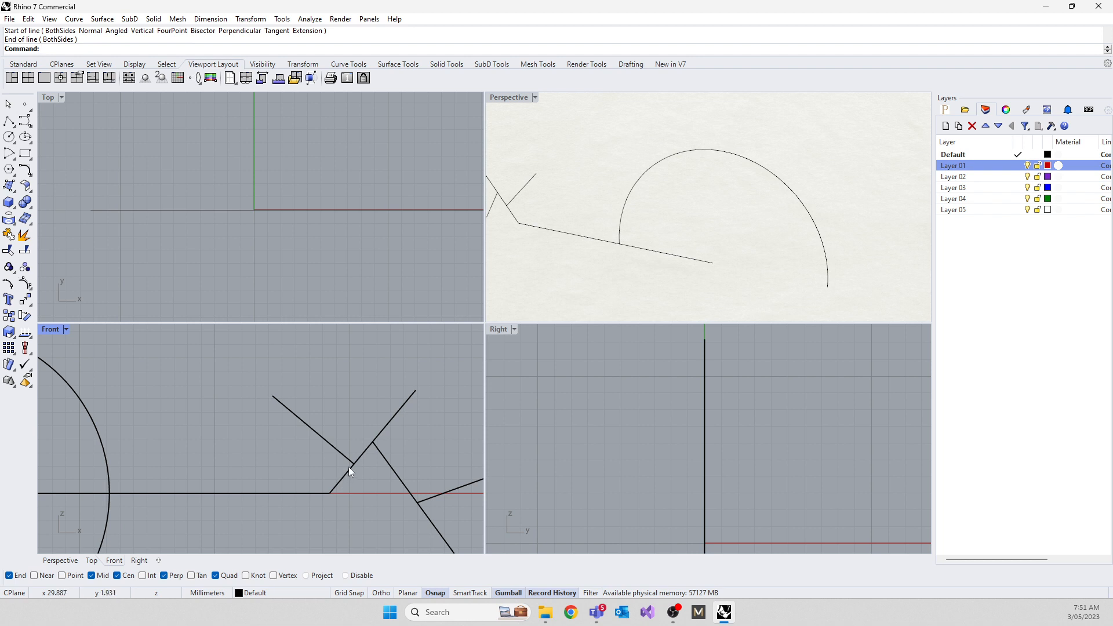
Step: Delete the four short lines beyond the circle in the Front viewport, keeping the circle and the horizontal line
scroll(276, 398, down, 5)
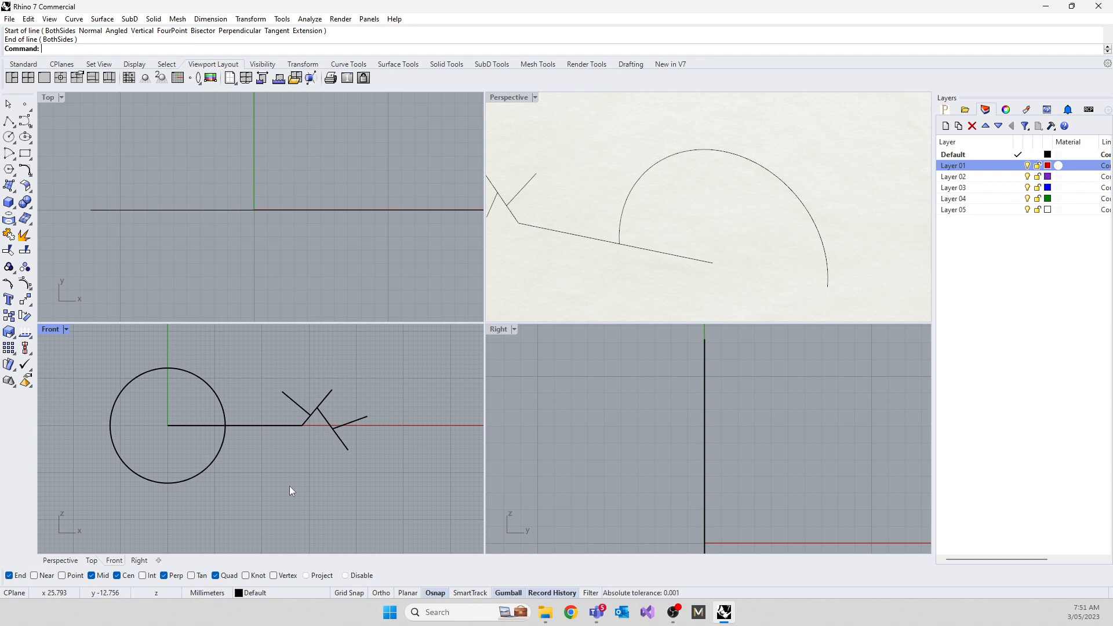
drag(265, 364, 380, 478)
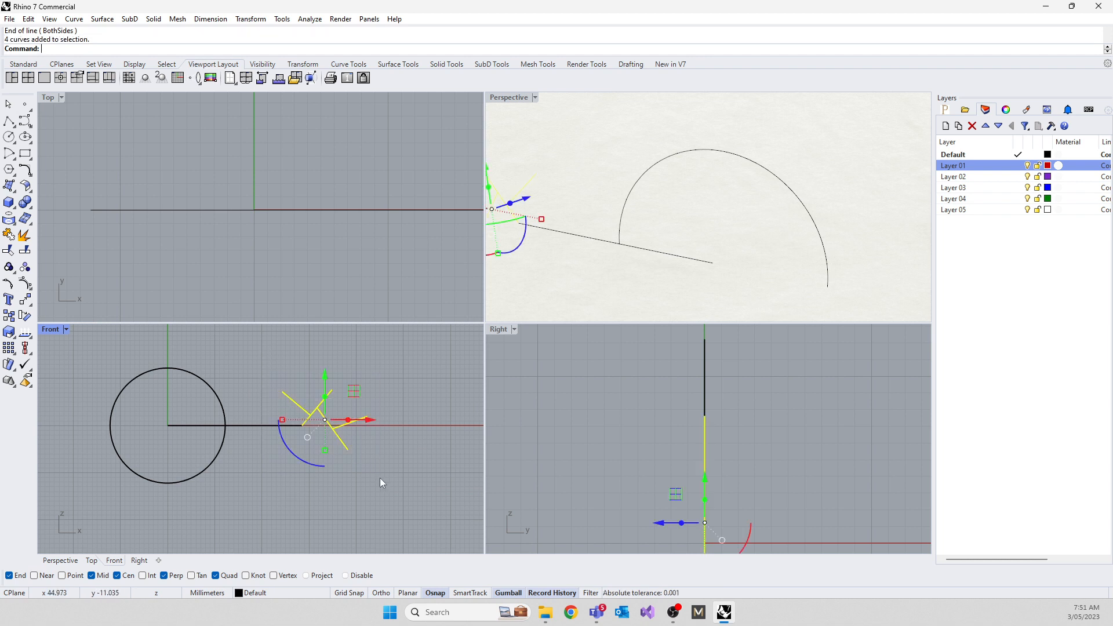
key(Delete)
right_drag(307, 476, 408, 486)
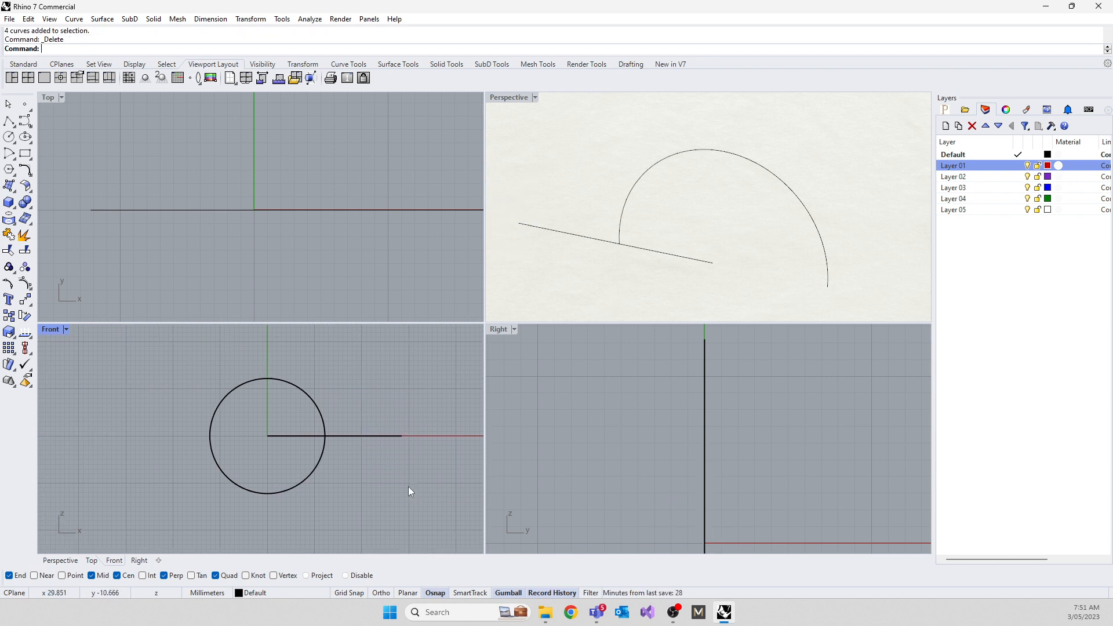
Step: Delete the horizontal line and draw a line about 9 mm long from the circle's left quadrant, outward and downward, in the Front viewport
click(371, 436)
key(Delete)
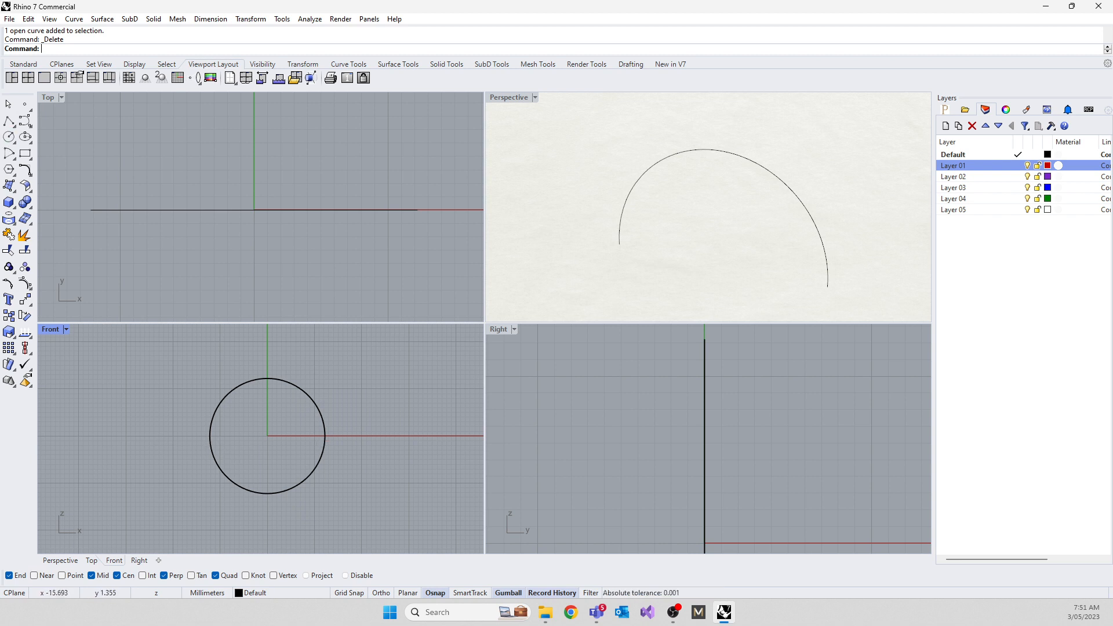
click(13, 129)
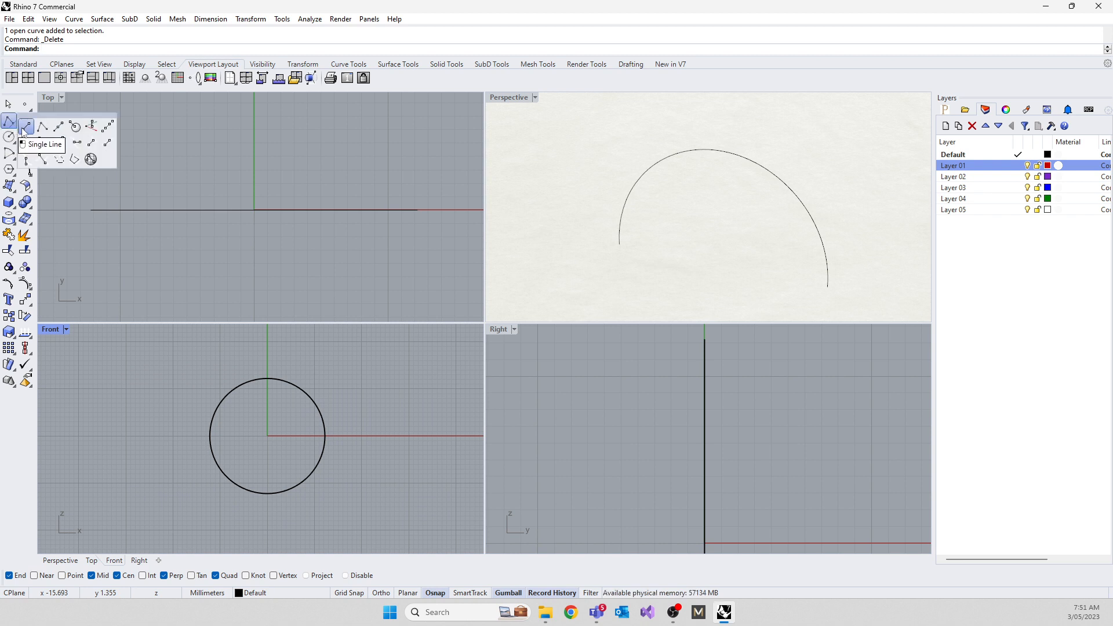
click(26, 129)
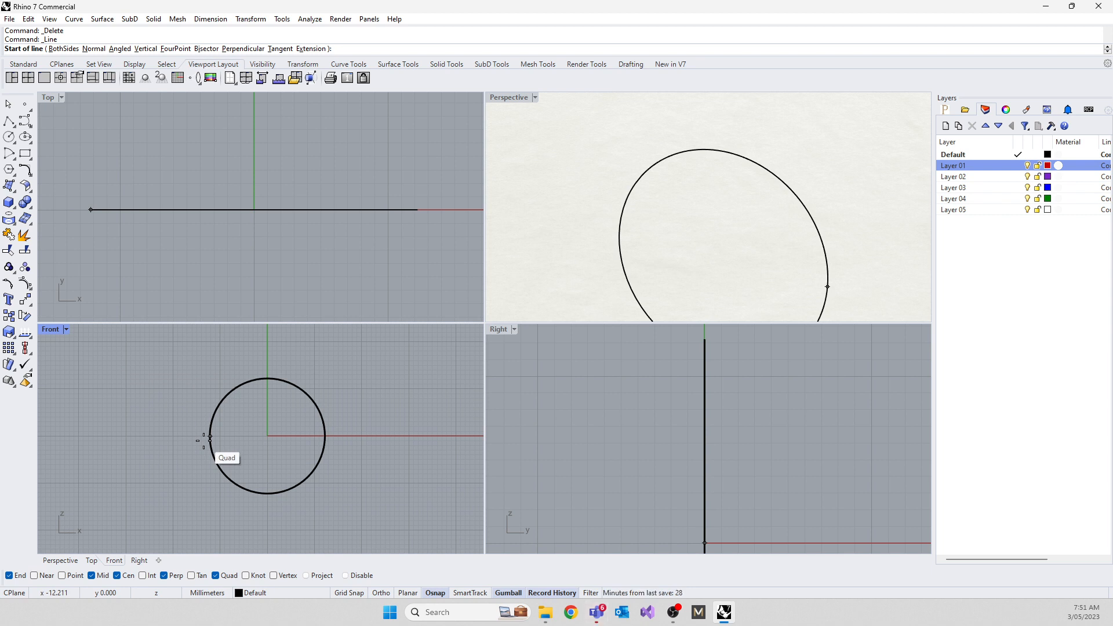
click(203, 441)
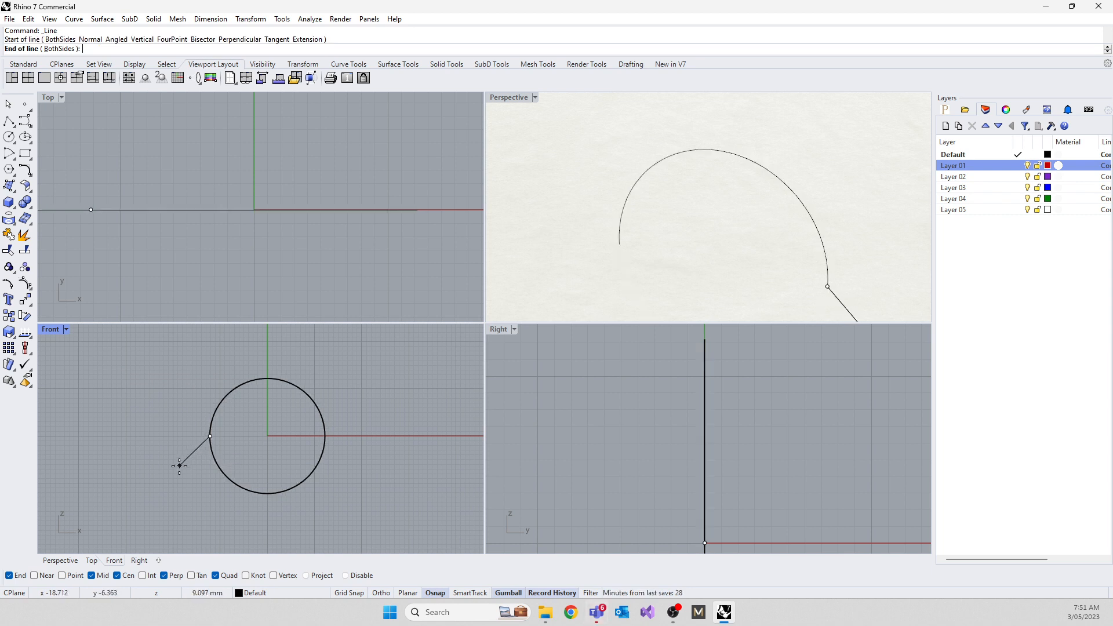
click(179, 466)
Step: Disable the Cen object snap and draw a short line from the circle's top quadrant, outward up to the right
key(Return)
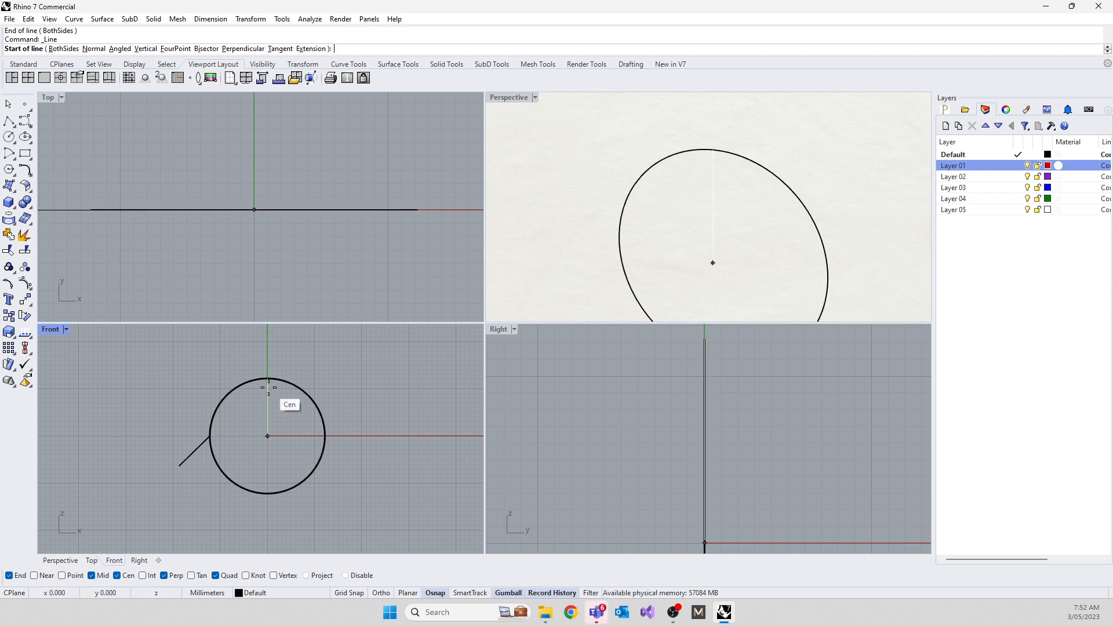
click(118, 575)
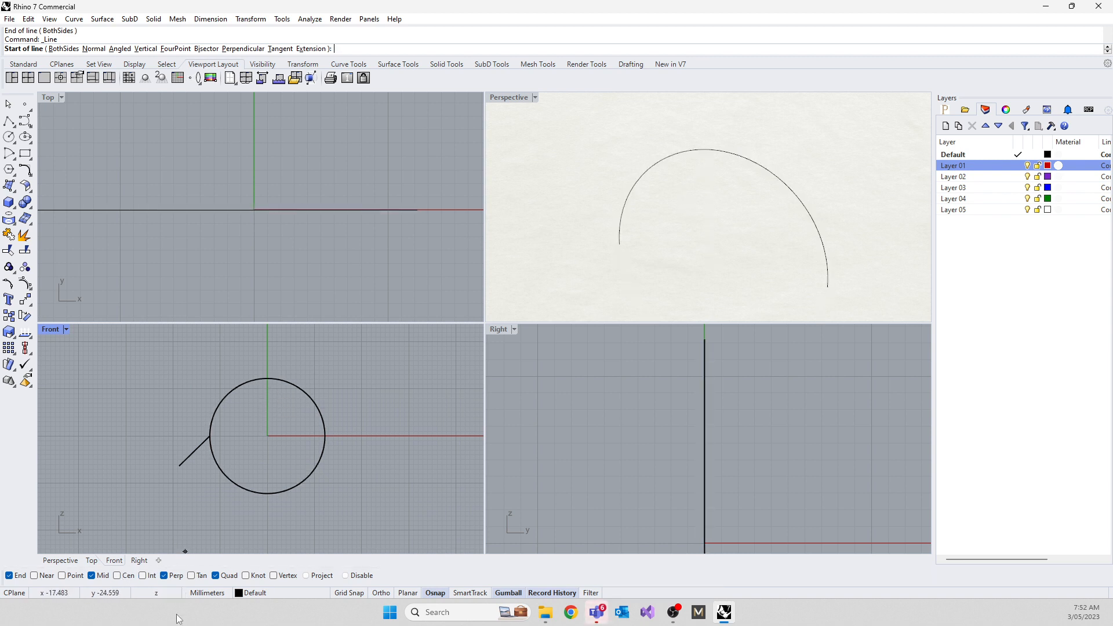
click(268, 380)
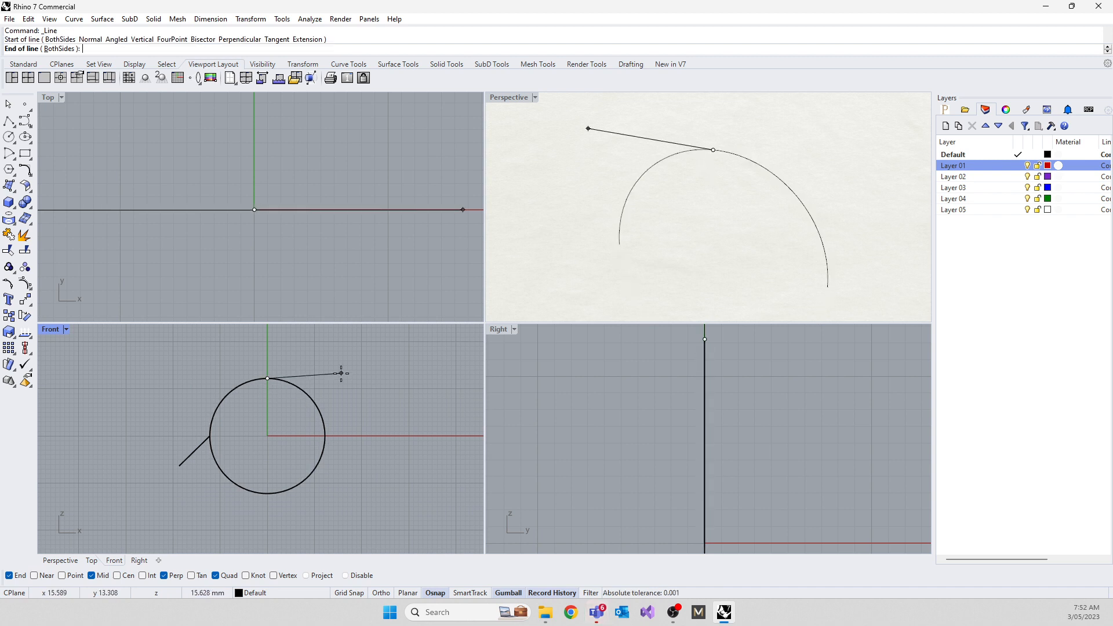
click(307, 348)
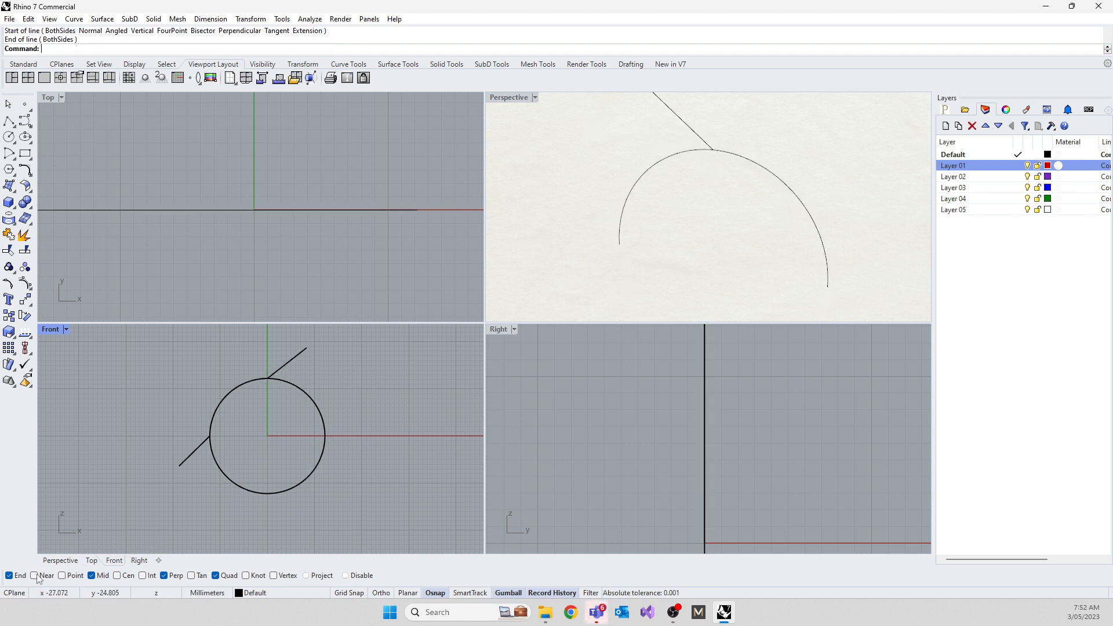
Step: Disable the End object snap and start another line at the circle
click(9, 576)
key(Return)
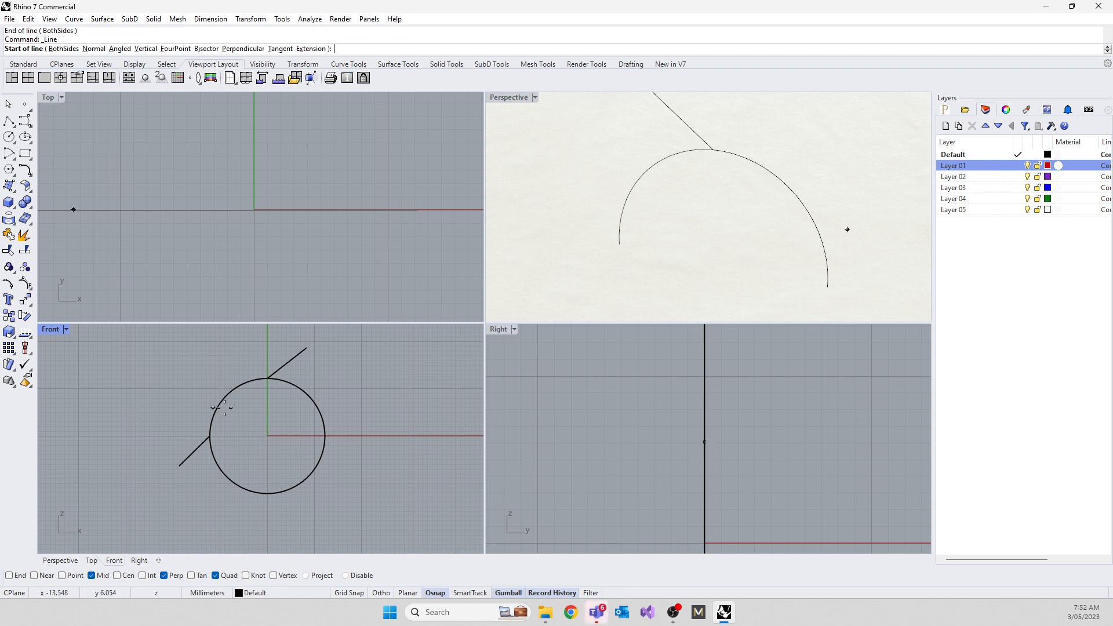
Step: Draw slanted lines outward from the circle's top, right and bottom quadrant points in the front view, the right one about 14.6 mm long
click(267, 379)
click(233, 360)
key(Return)
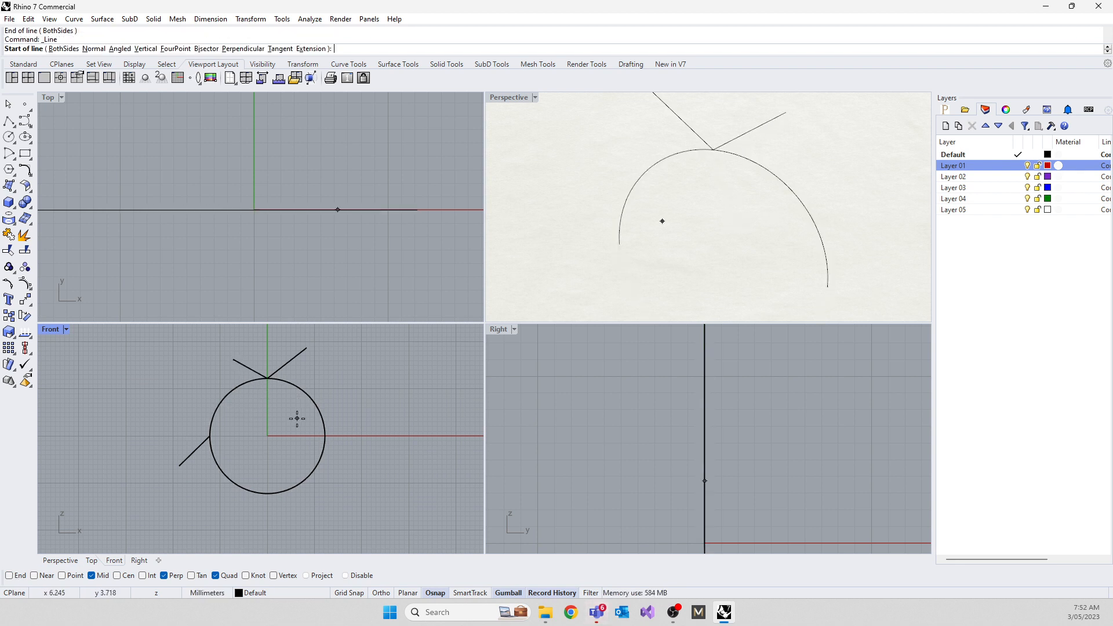
click(325, 435)
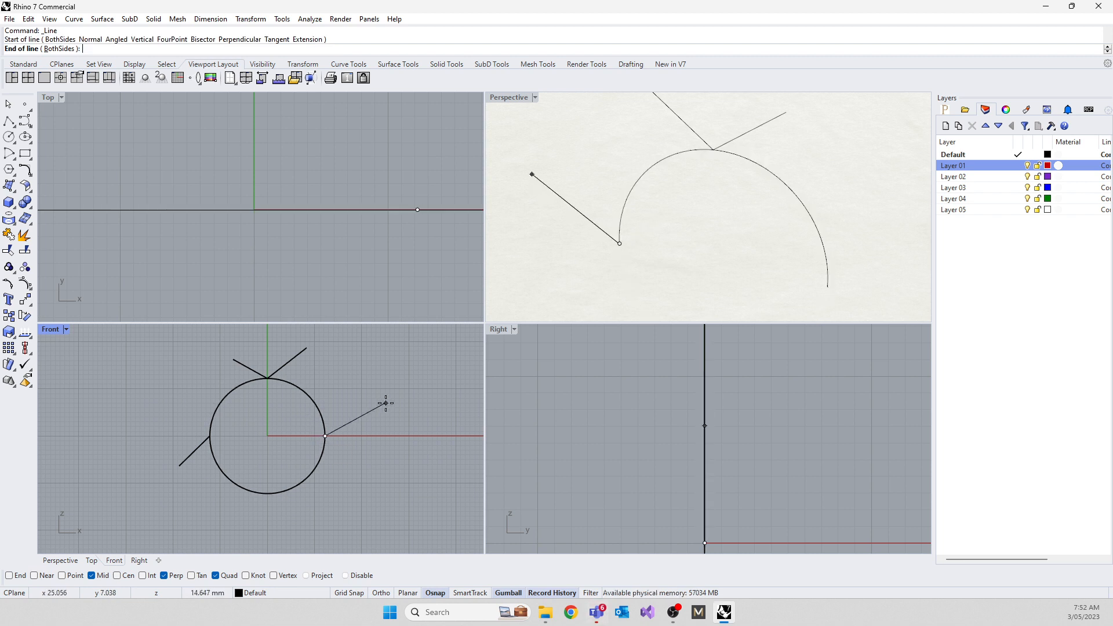
click(385, 403)
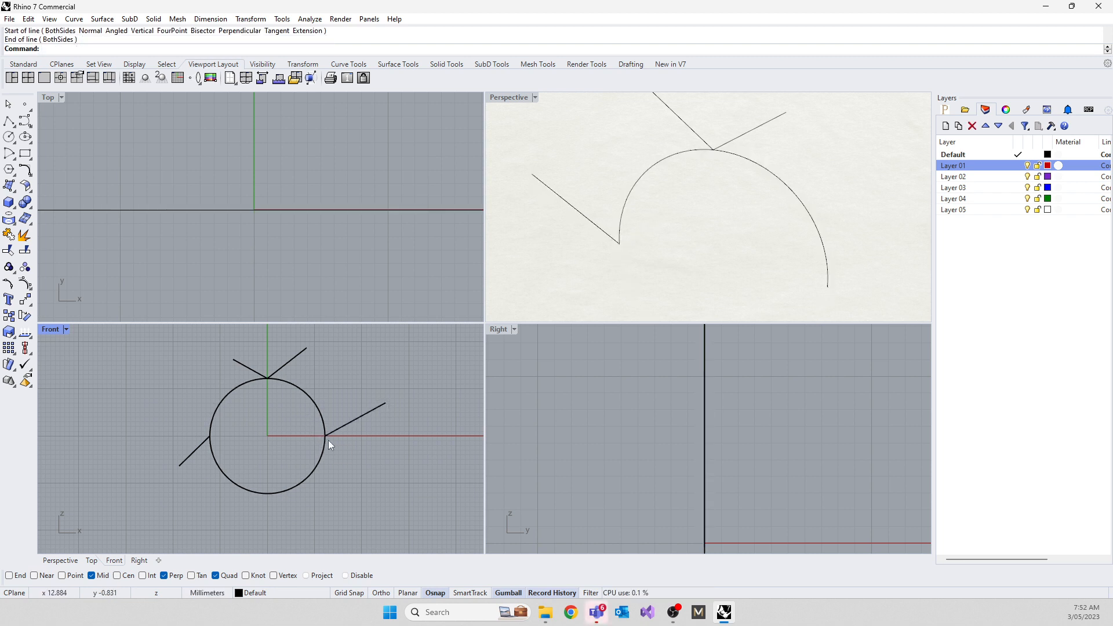
key(Return)
click(266, 494)
click(217, 527)
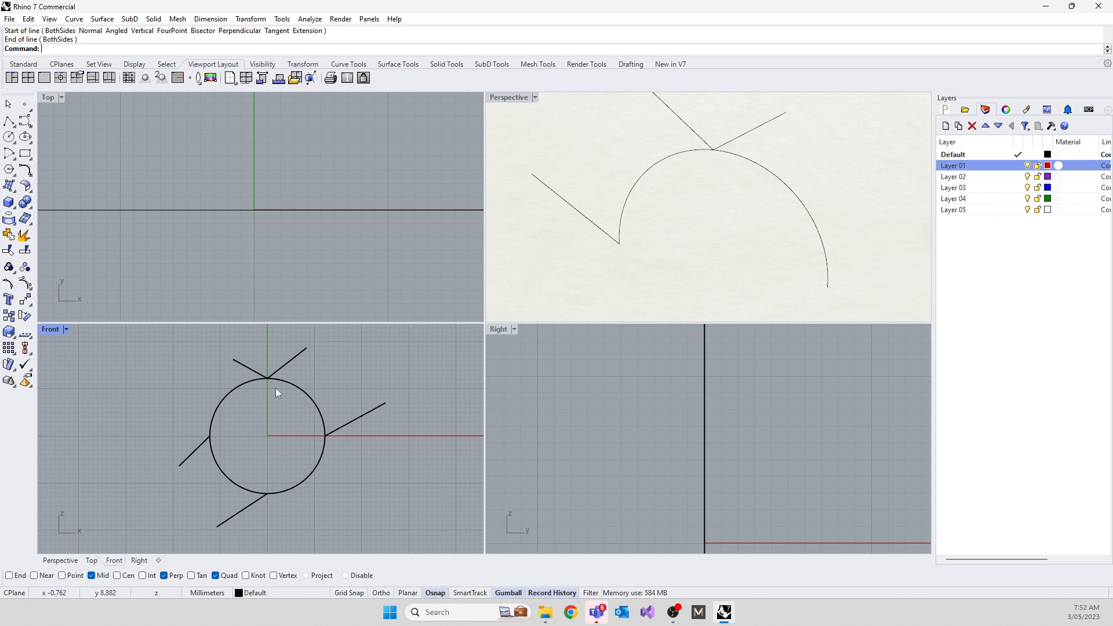
Step: Delete all the slanted lines attached to the large circle's quadrant points, leaving the circle in place
click(248, 364)
key(Delete)
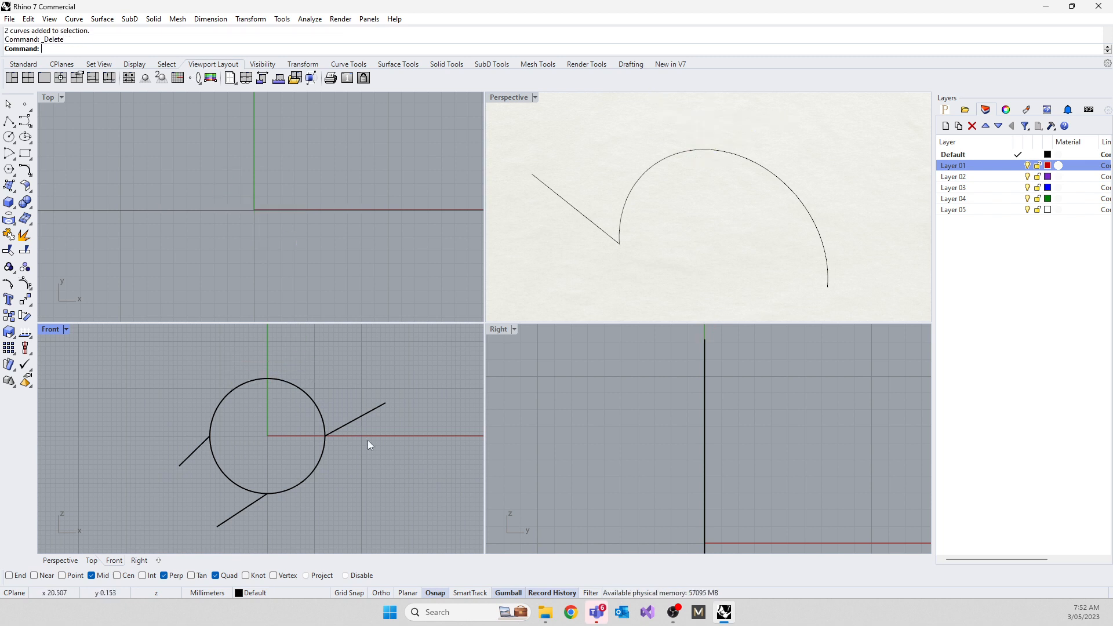
click(360, 416)
key(Delete)
click(234, 514)
key(Delete)
click(187, 458)
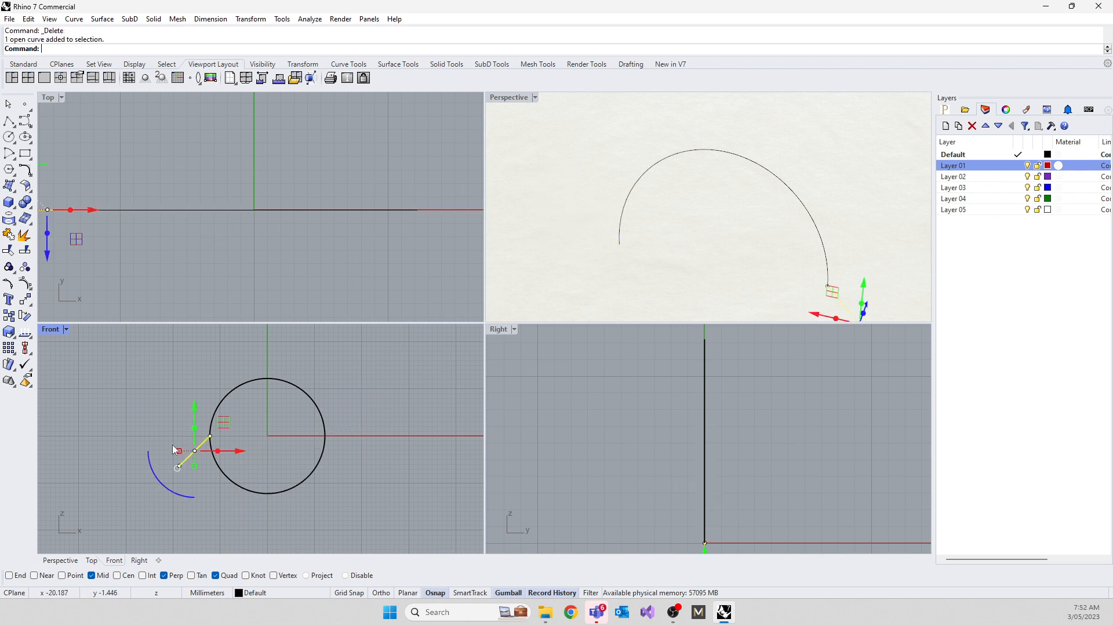
key(Delete)
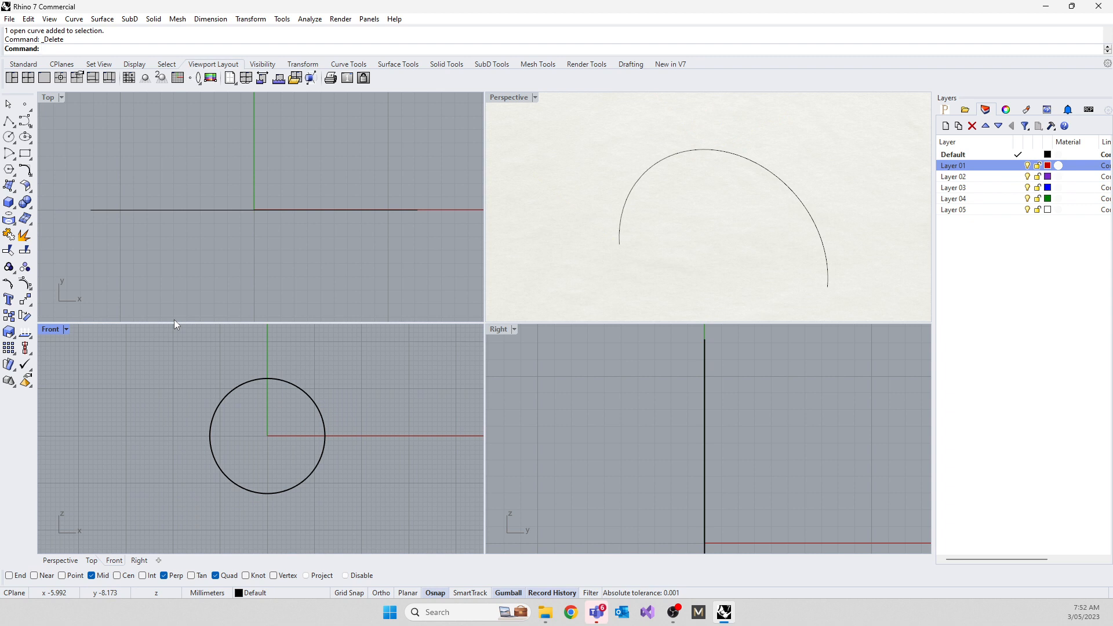
Step: Draw a small circle in the top view, centred on the origin (0), inside the span of the large ring circle
text(ci)
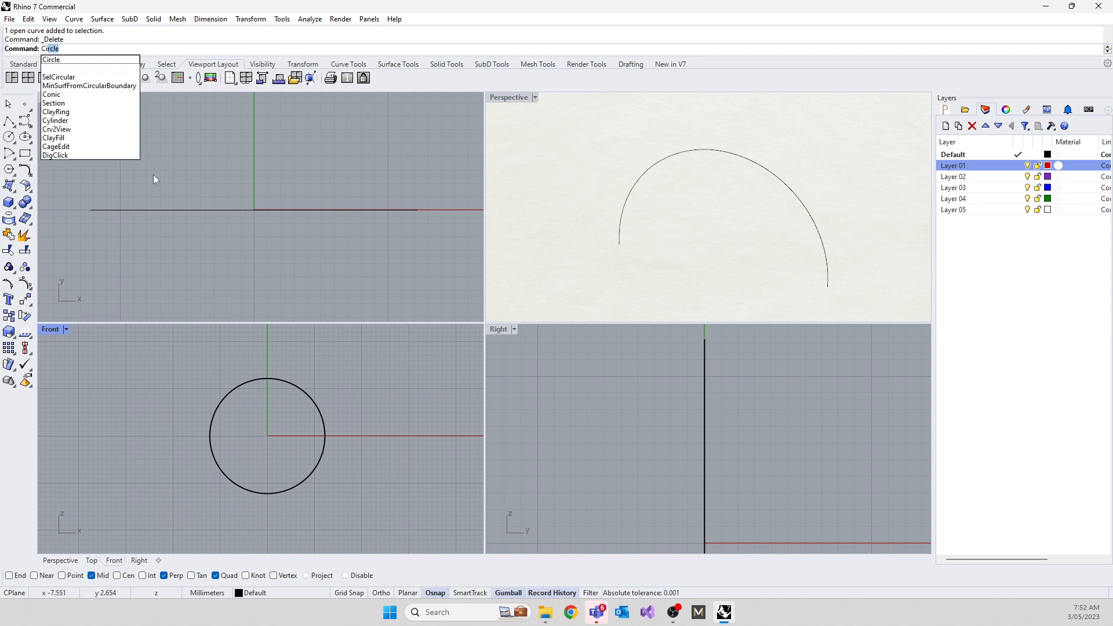
click(91, 61)
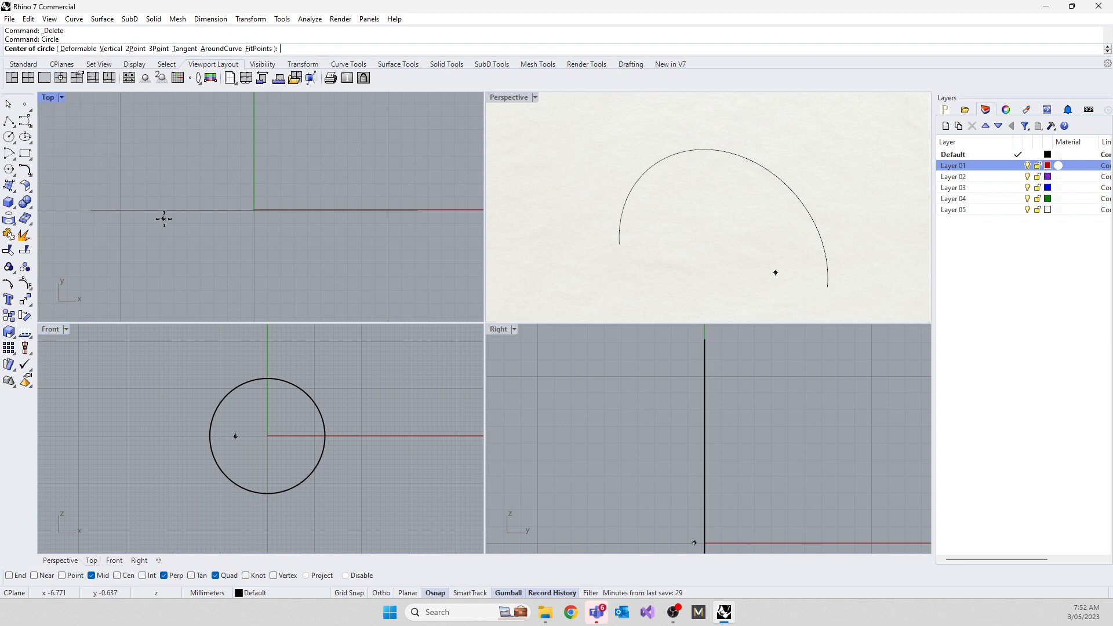
text(0)
key(Return)
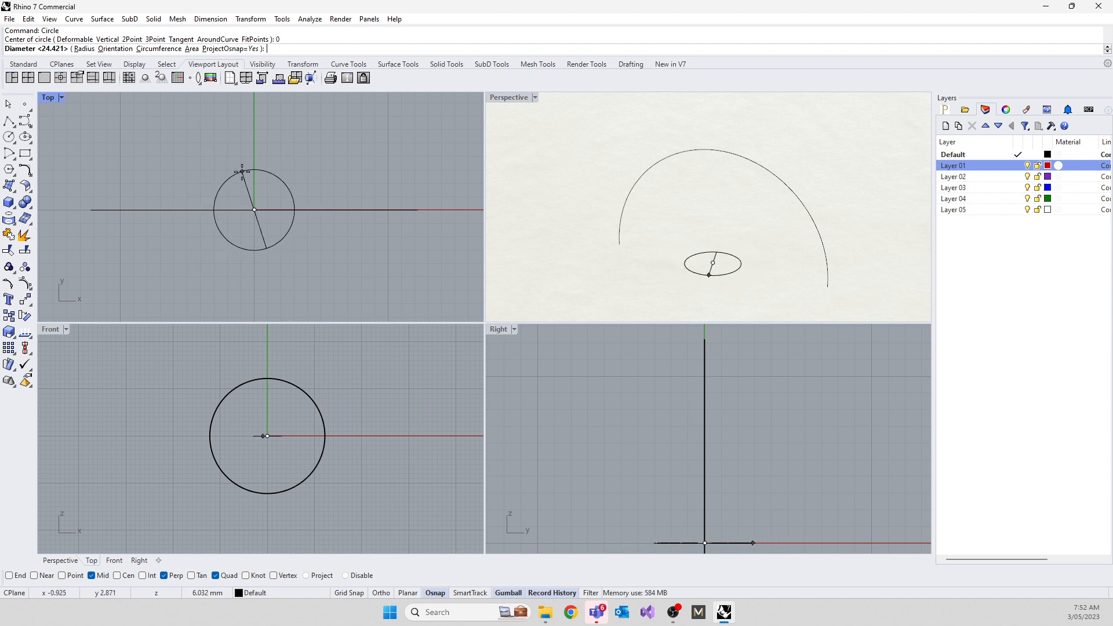
key(shift)
click(254, 180)
Step: Copy the small circle twice straight down in the front view, placing two closely spaced copies just below the original
scroll(294, 428, up, 5)
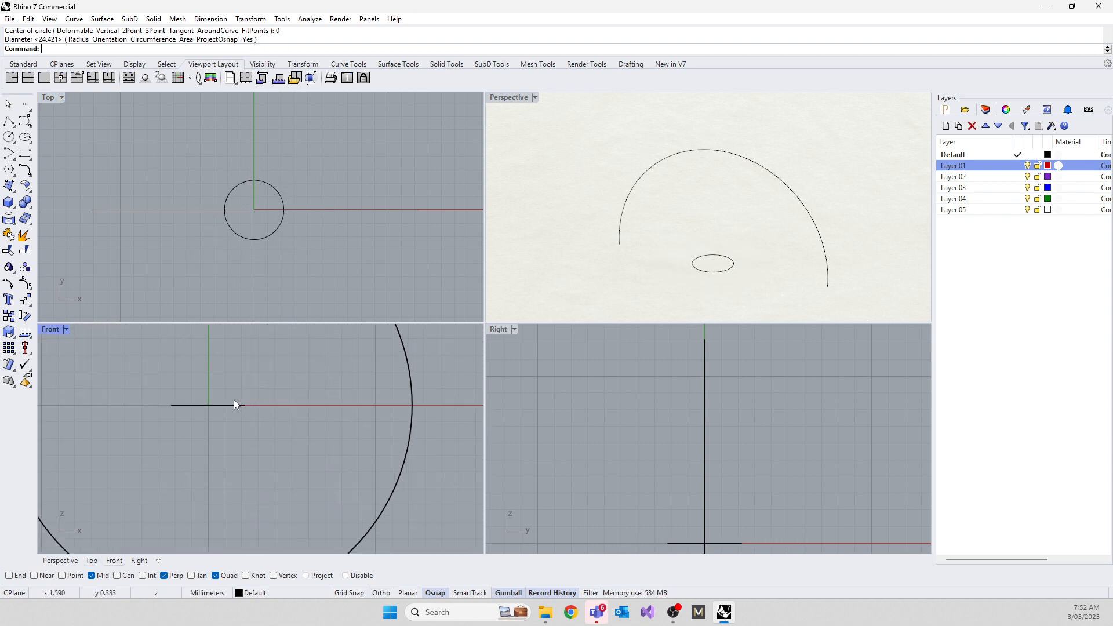
click(232, 405)
text(Copy)
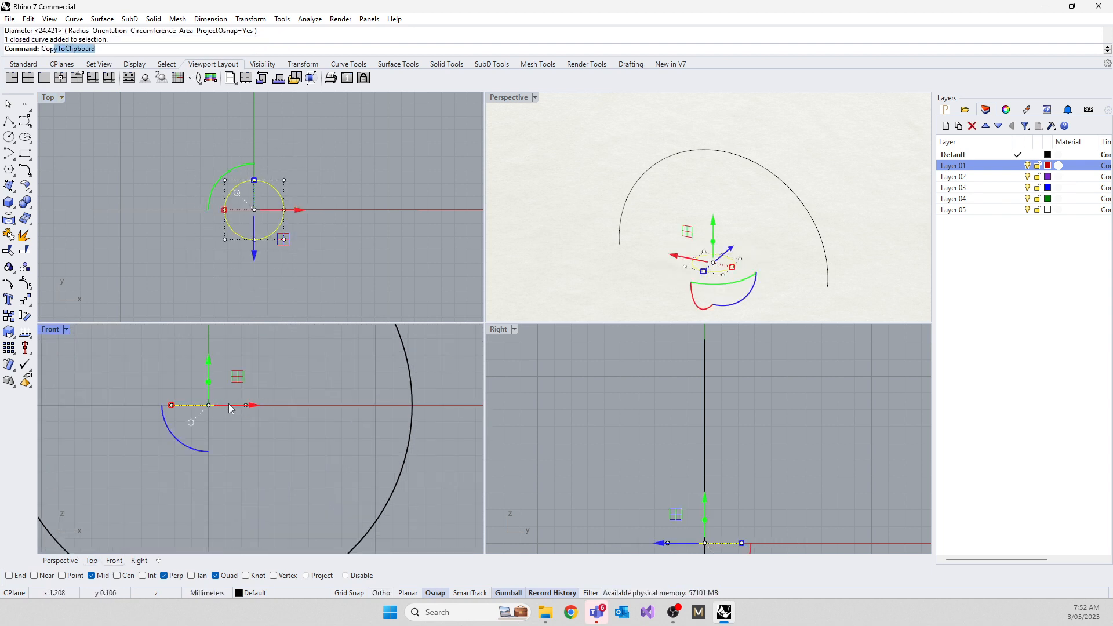
key(Return)
click(132, 402)
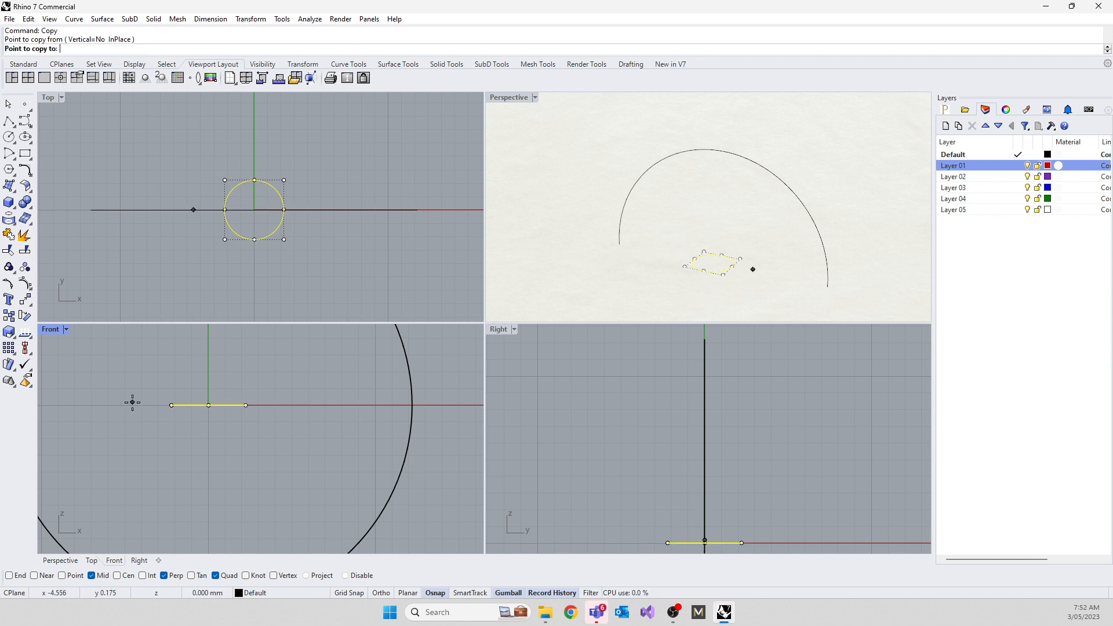
key(shift)
click(132, 415)
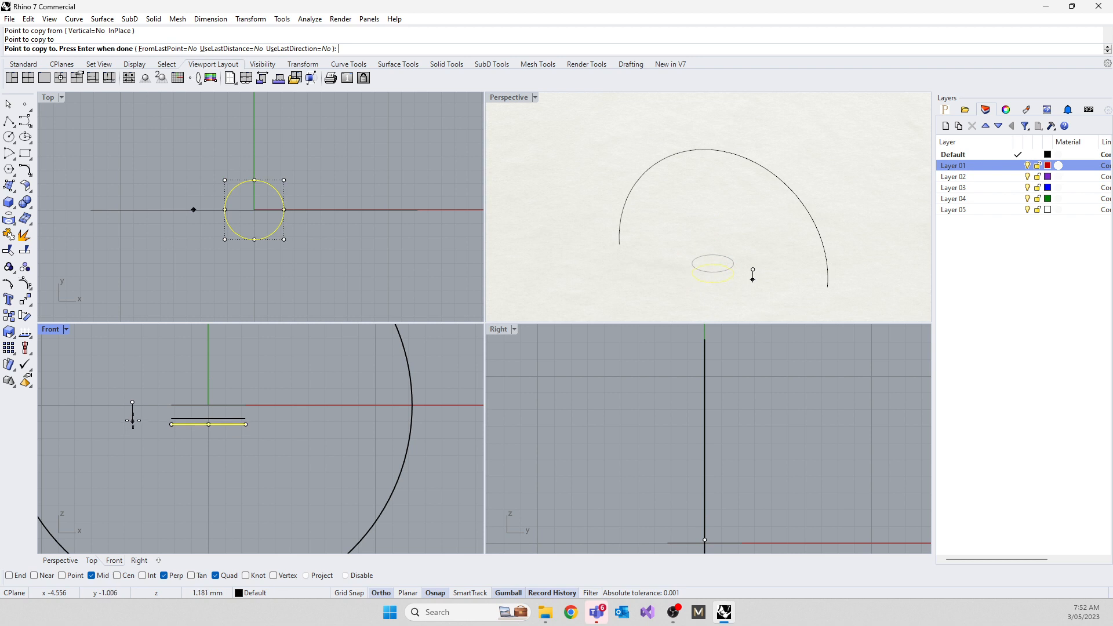
click(132, 418)
key(Return)
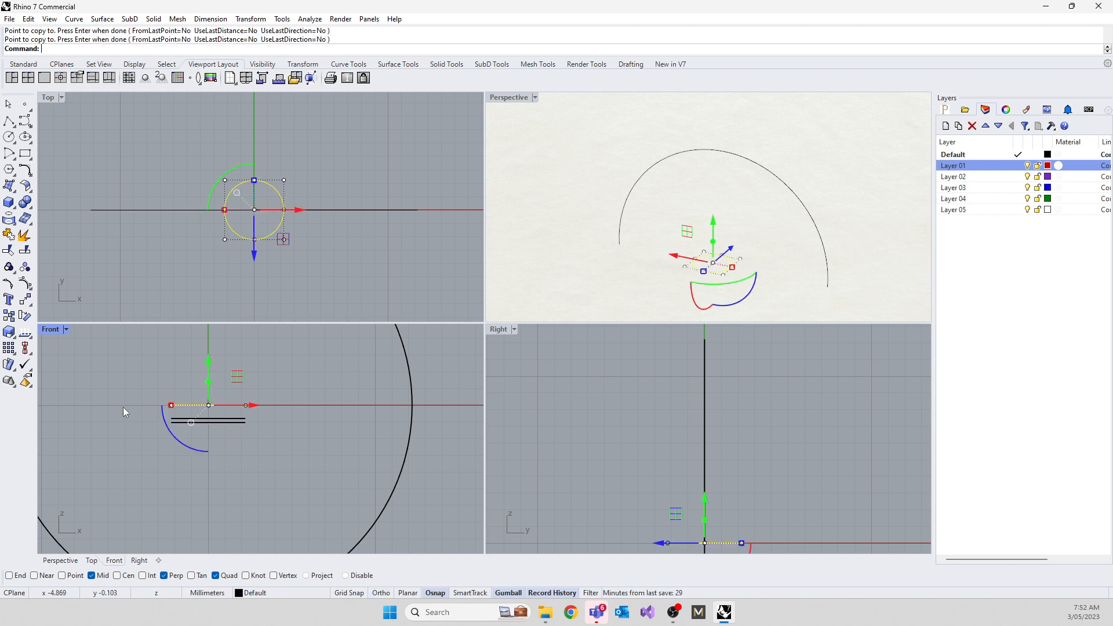
Step: Place a point object at the origin (0) and move it straight down below the stacked circles in the front view
click(23, 106)
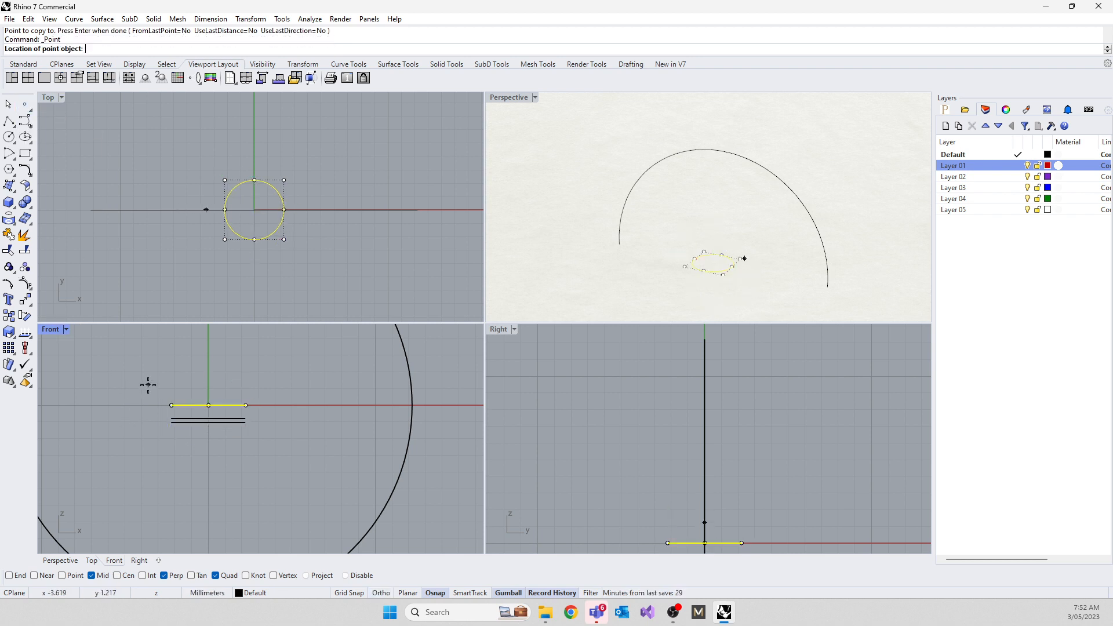
text(0)
key(Return)
click(141, 251)
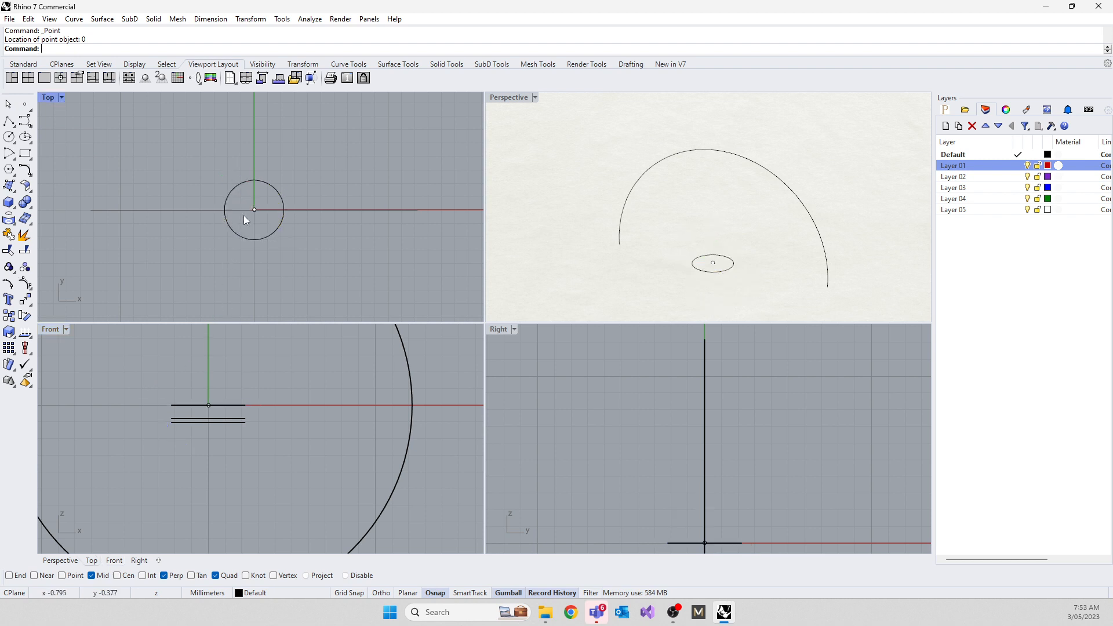
click(254, 210)
drag(208, 361, 214, 407)
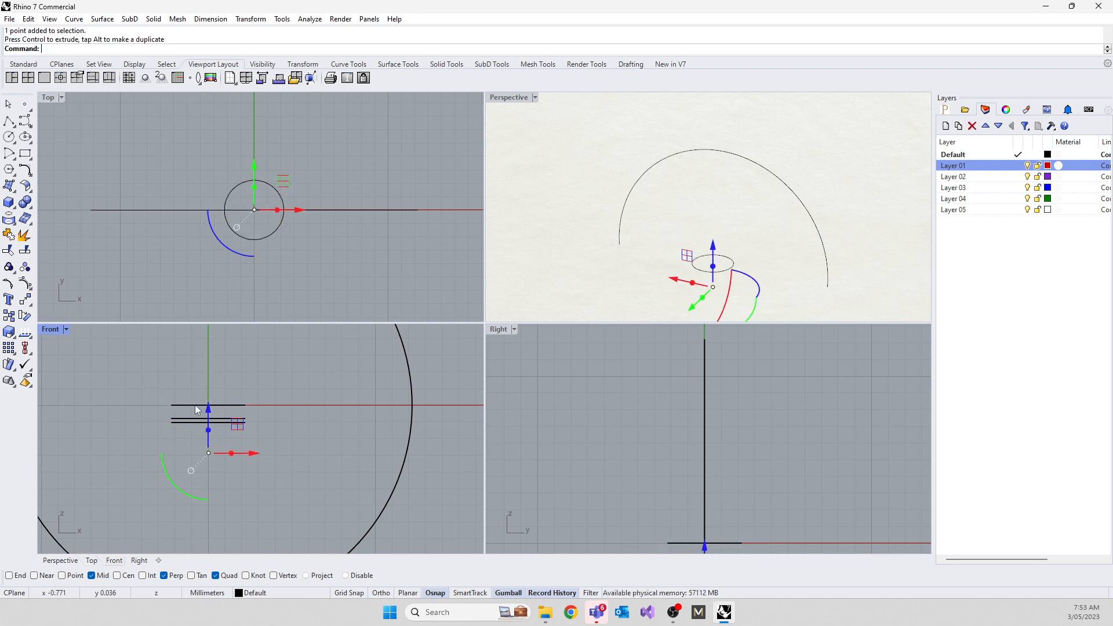
Step: Try to scale the topmost small circle down, and undo that scaling
click(195, 405)
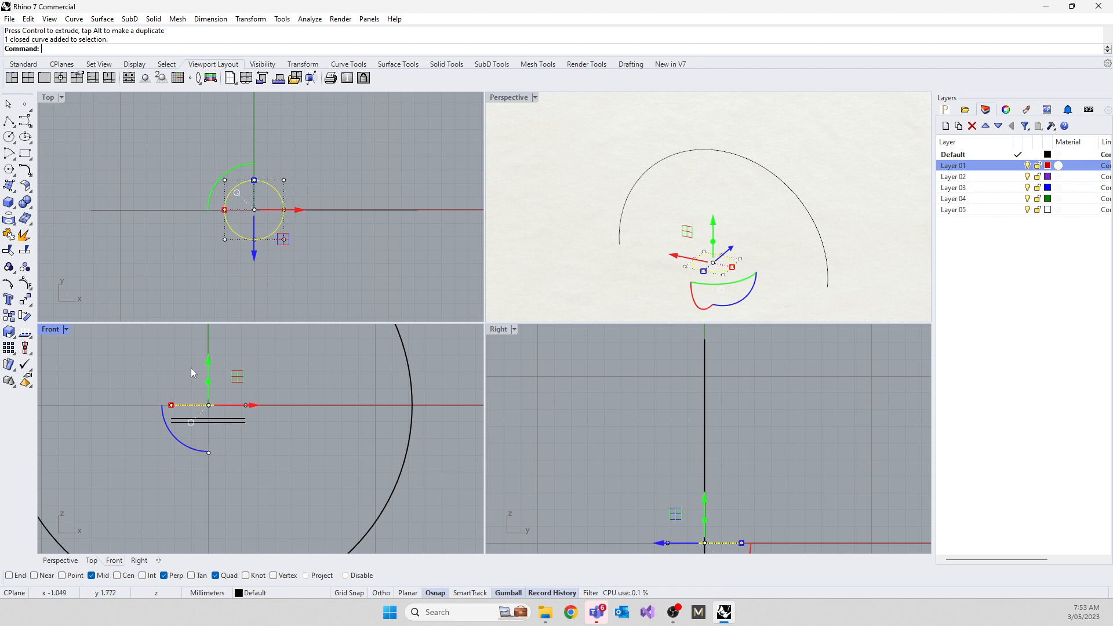
click(226, 212)
drag(225, 212, 235, 213)
click(90, 443)
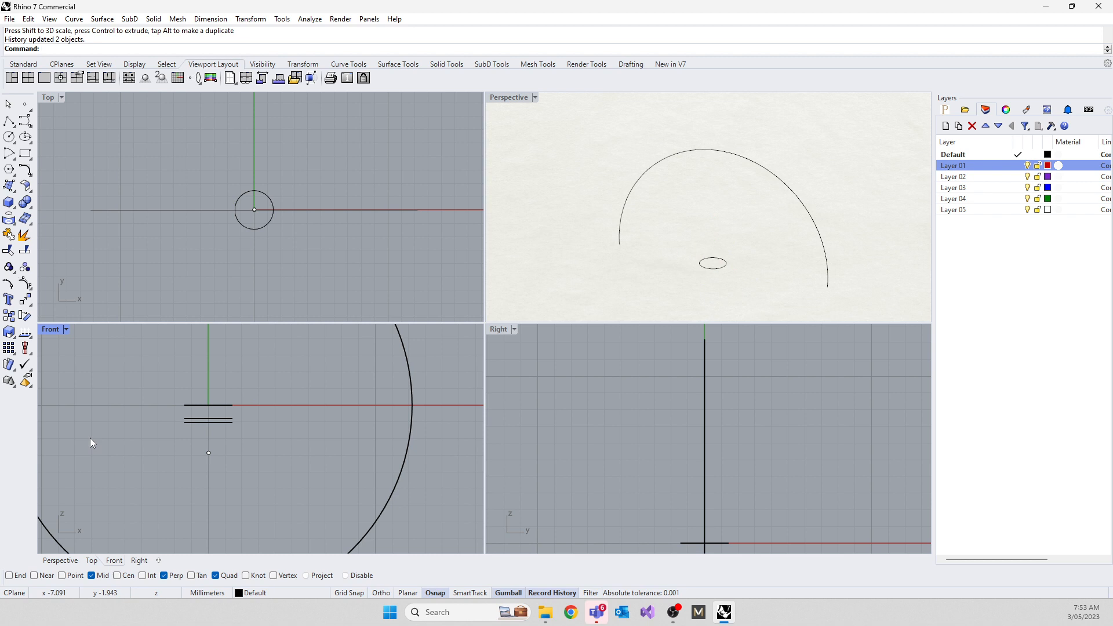
key(ctrl+z)
click(139, 451)
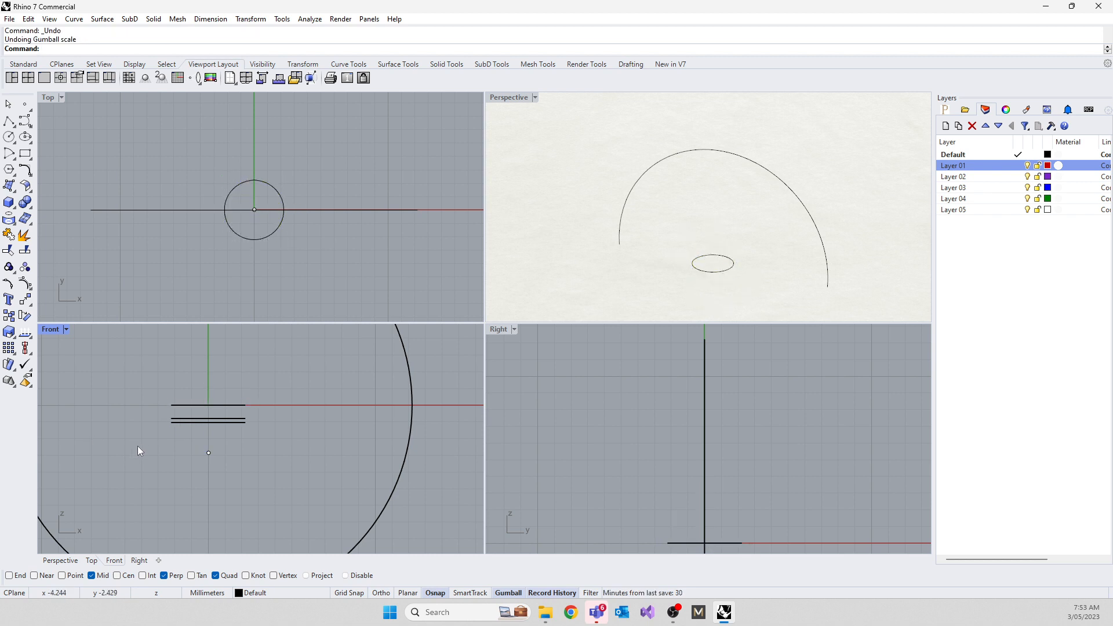
Step: Purge the recorded history from all objects with HistoryPurge
text(History)
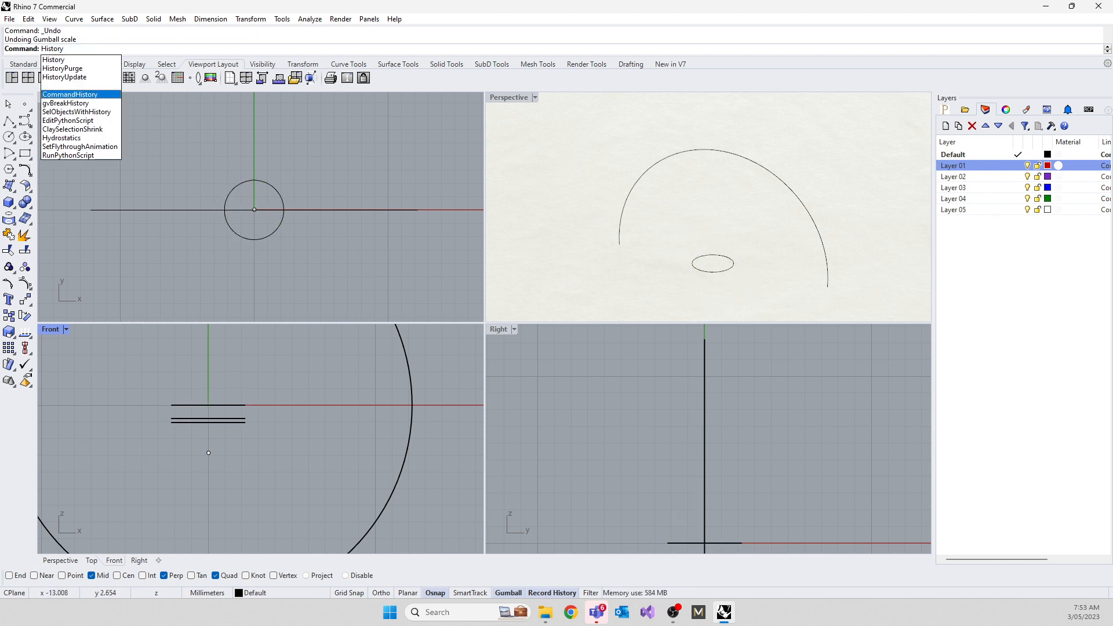
click(75, 69)
click(121, 48)
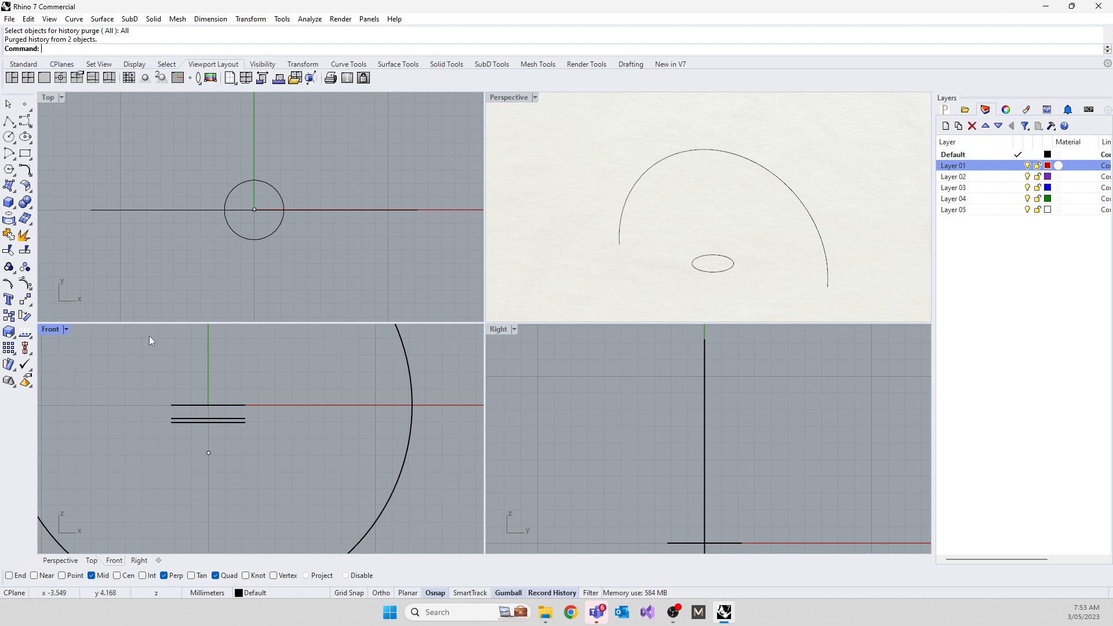
Step: Scale the topmost small circle down uniformly about its centre, clearly smaller than the two copies beneath it
click(169, 403)
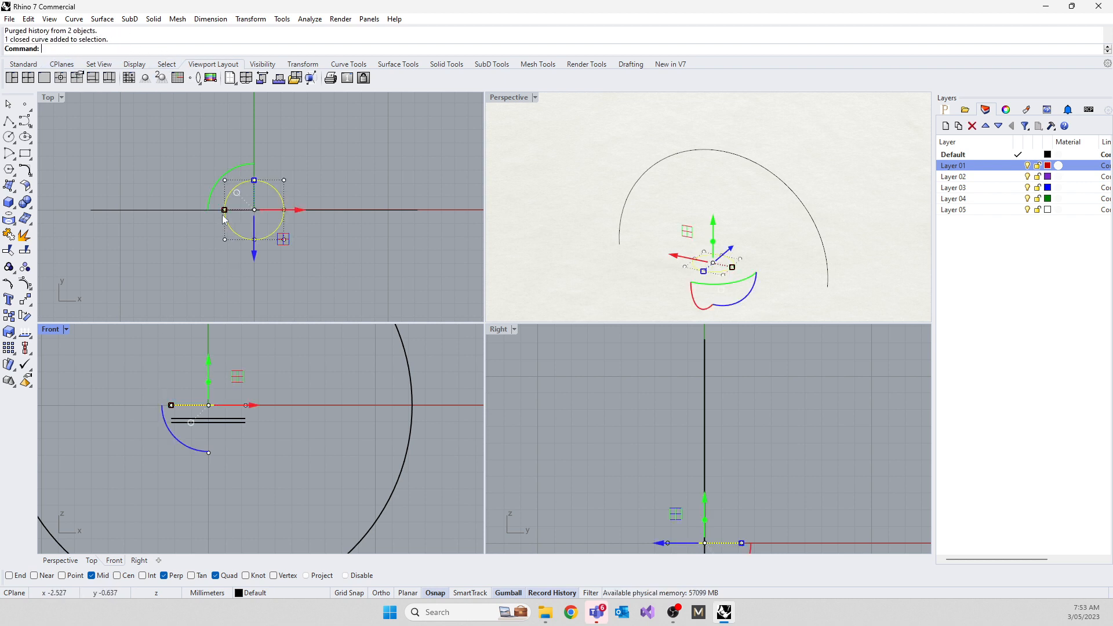
shift+drag(224, 210, 237, 210)
click(123, 433)
Step: Loft the three stacked circles down to the point below them, using the Straight sections style
text(loft)
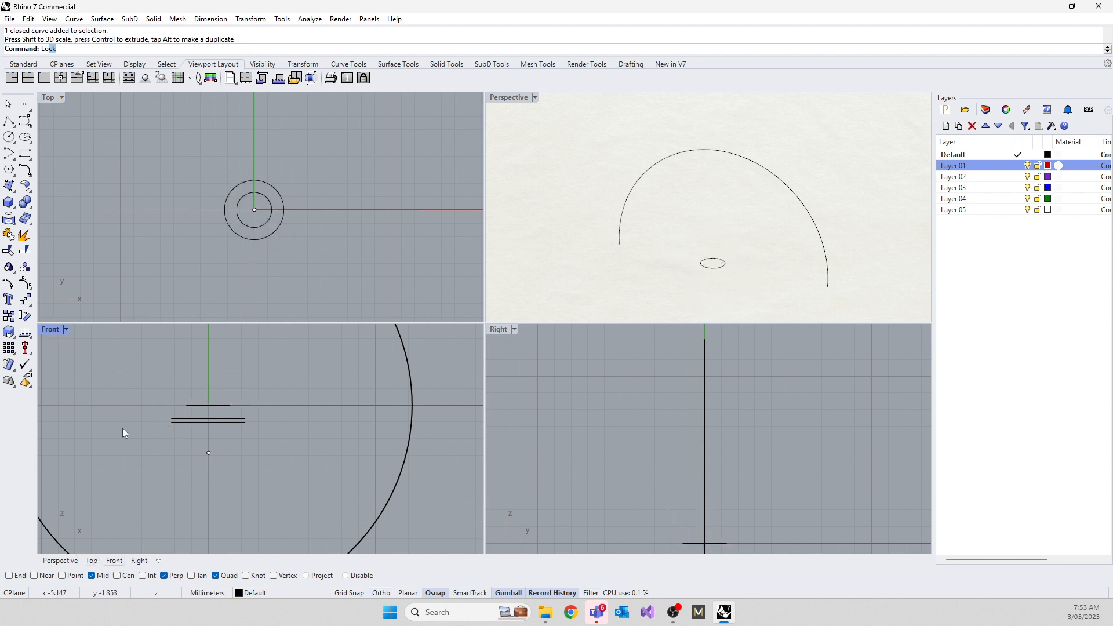
key(Return)
click(214, 405)
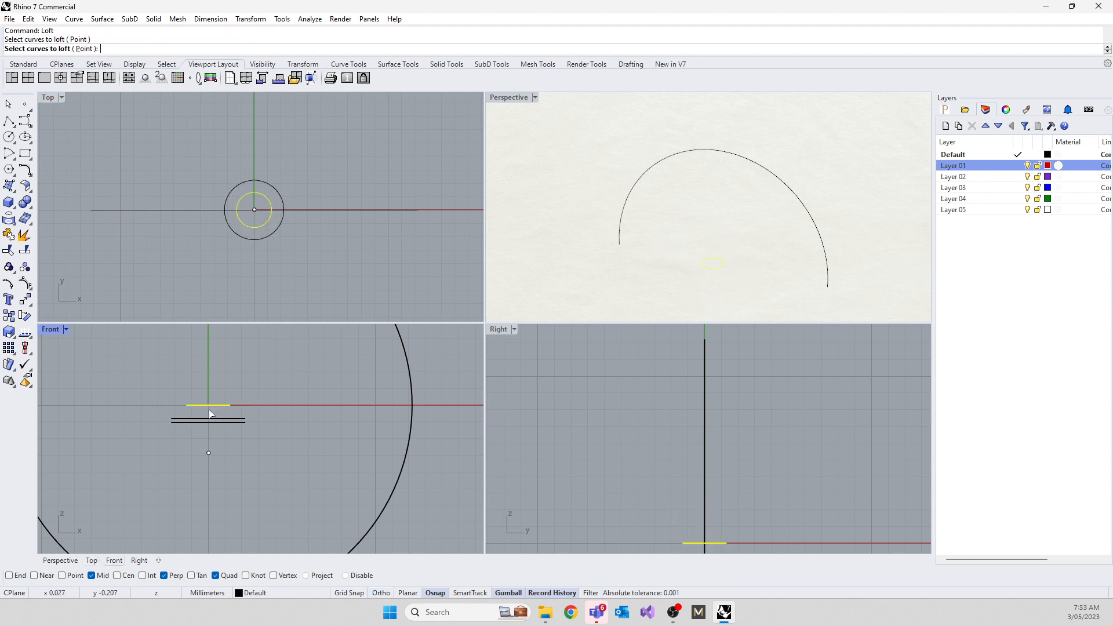
click(210, 421)
key(Return)
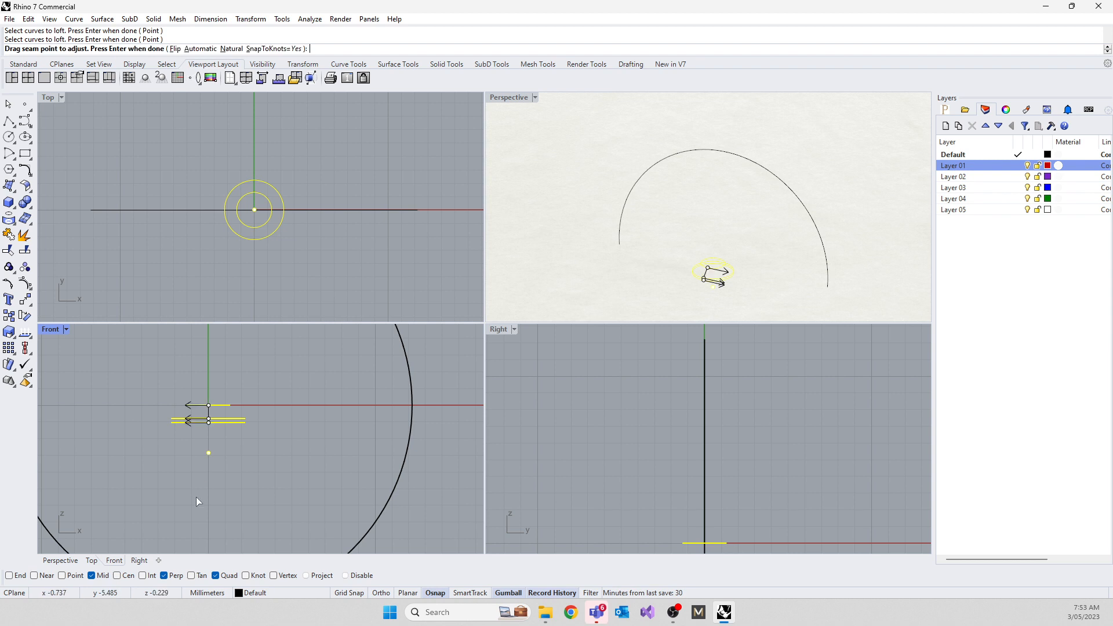
key(Return)
click(495, 238)
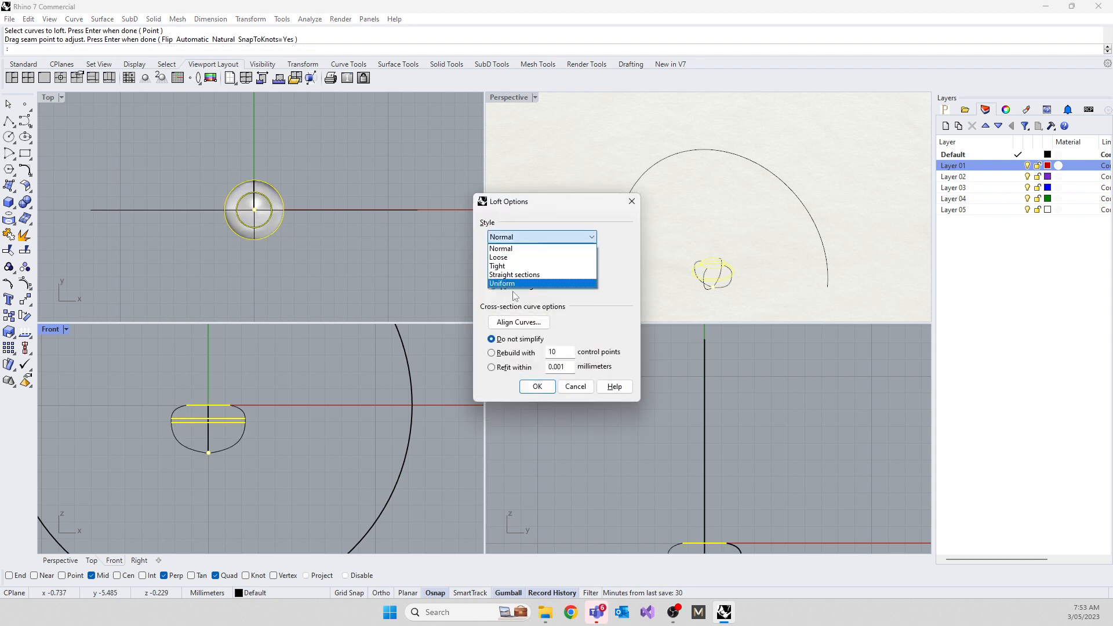
click(503, 275)
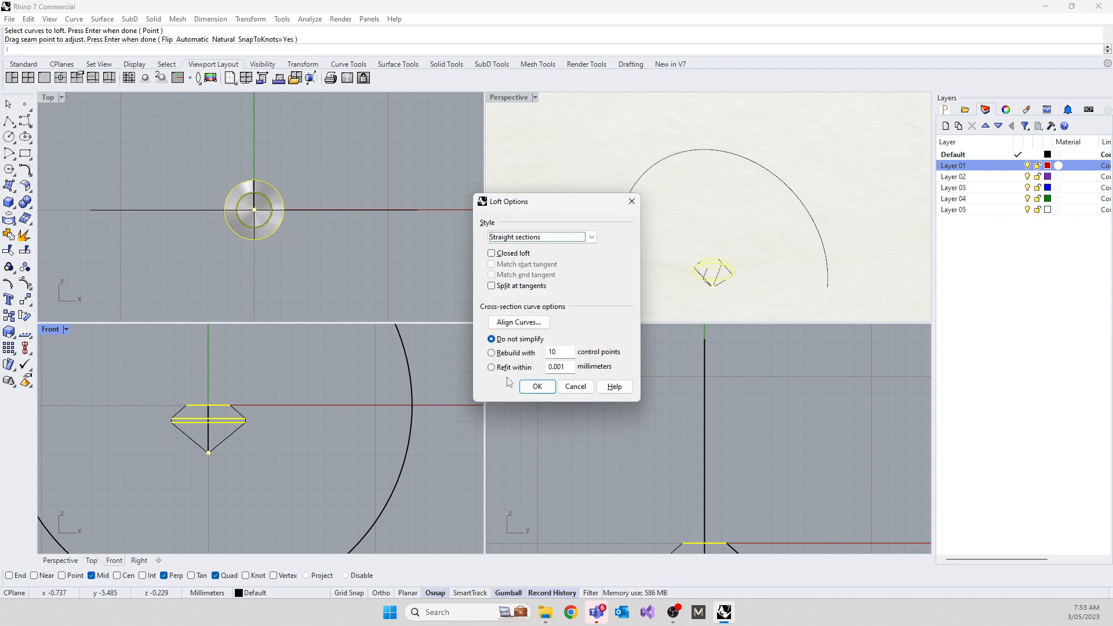
click(537, 387)
Step: Cap the open top of the lofted gem shape and accept the history warning
click(206, 438)
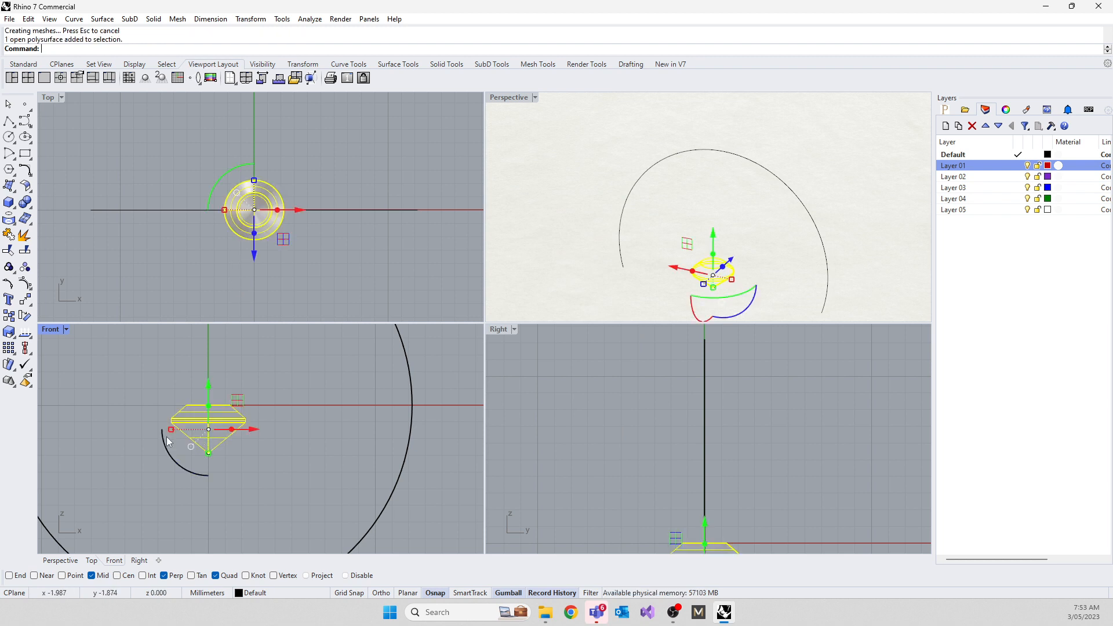
text(Cap)
key(Return)
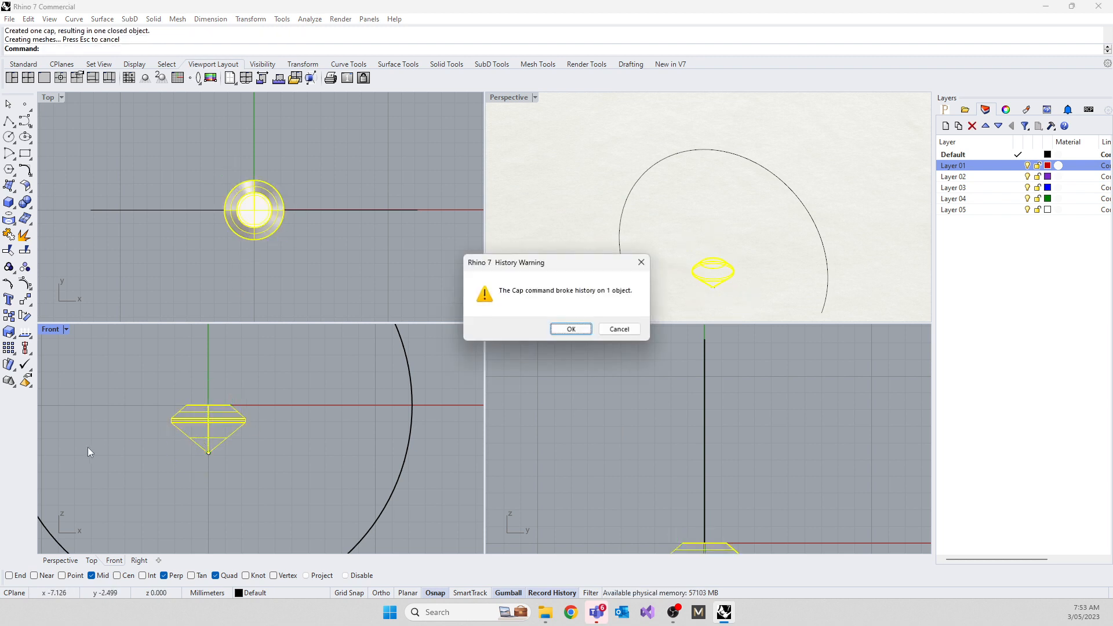
click(571, 328)
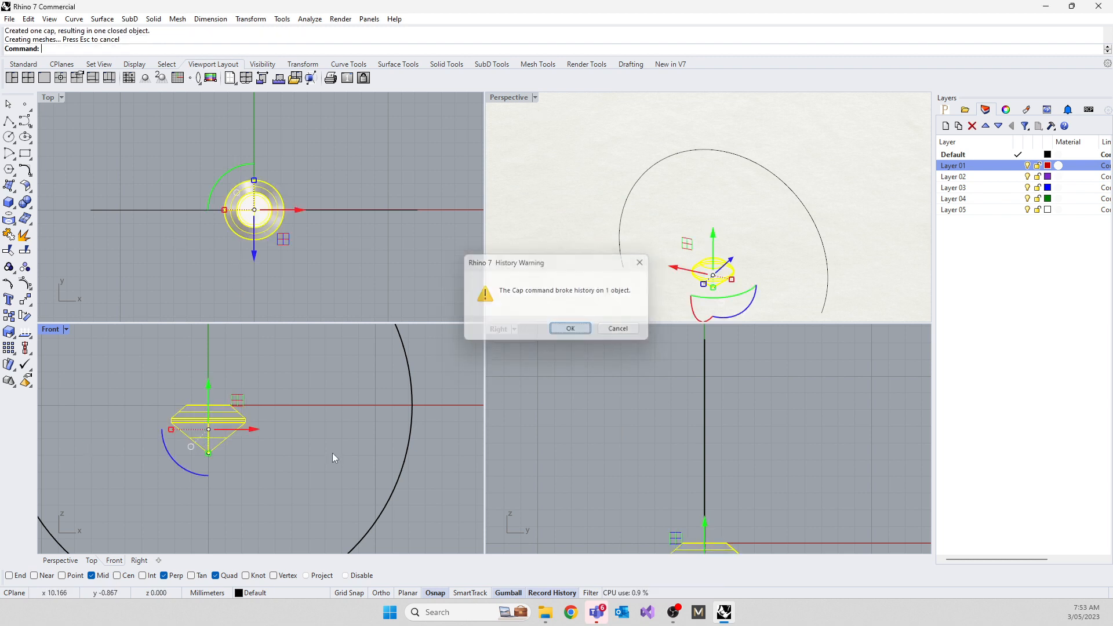
click(242, 516)
Step: Set the perspective view to the Shaded display mode with the gem and ring circle in view
scroll(270, 478, down, 3)
right_drag(798, 236, 750, 251)
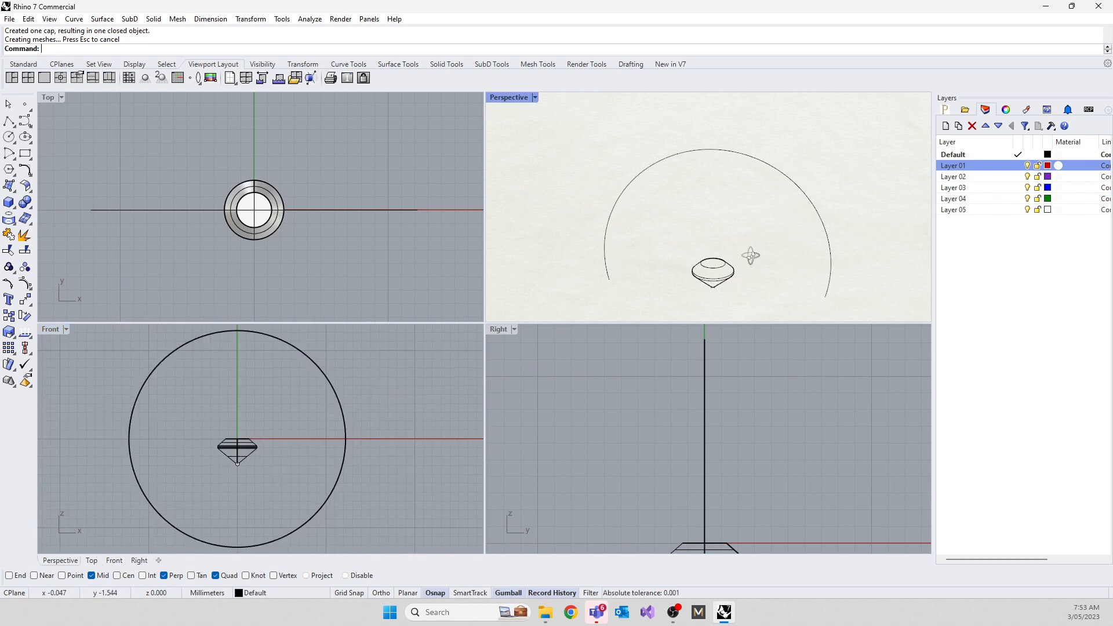
click(517, 98)
click(574, 140)
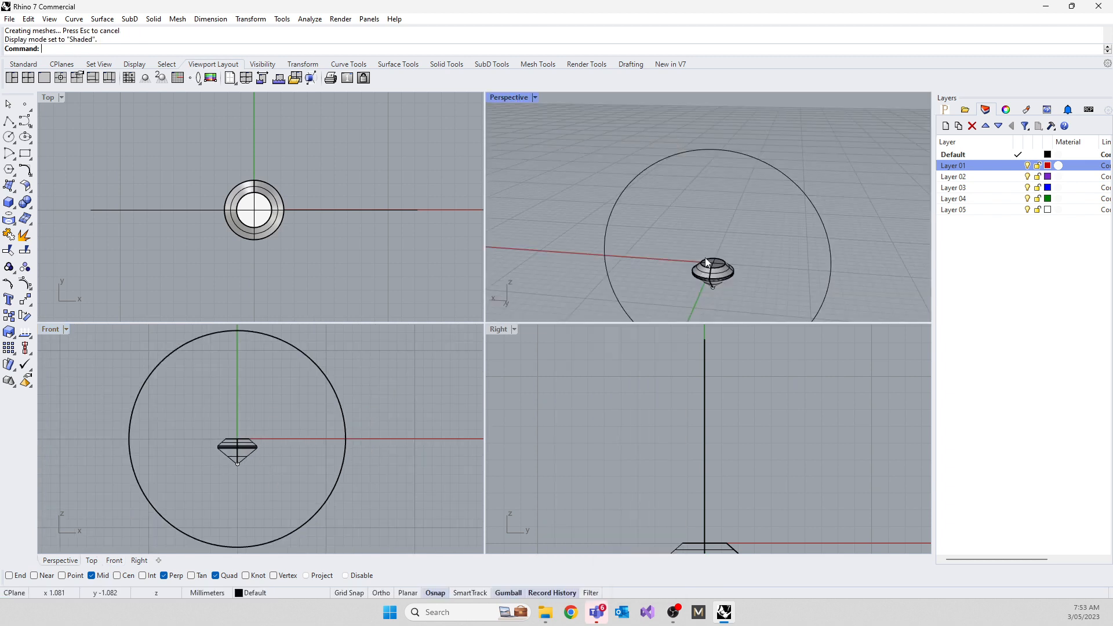
right_drag(251, 418, 251, 450)
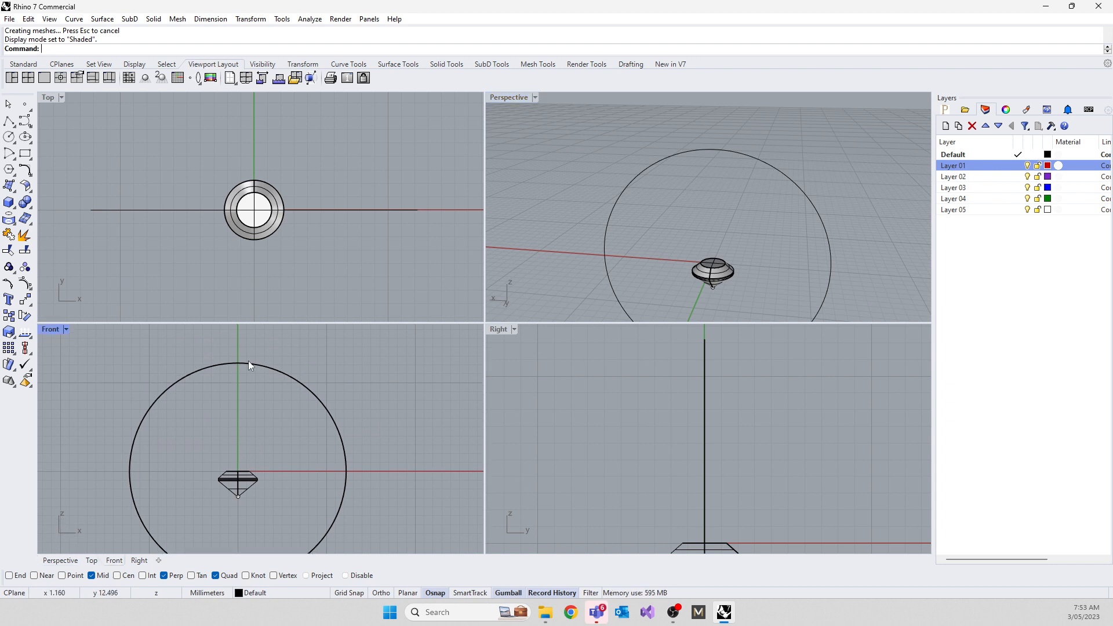
Step: Delete the point object at the gem's bottom tip
click(237, 497)
key(Delete)
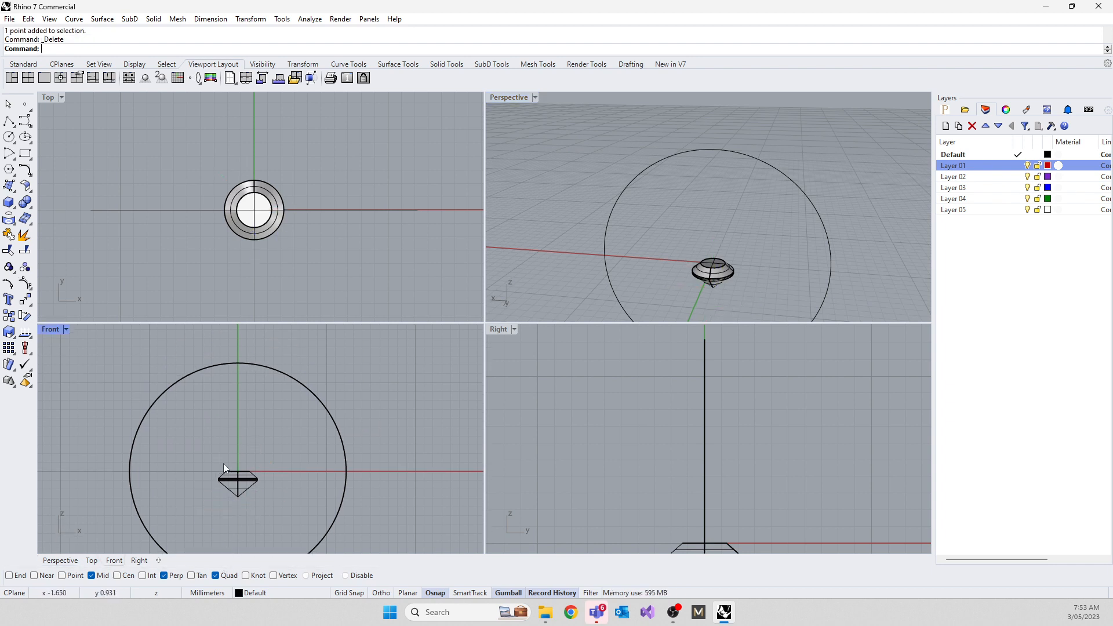
Step: Try to move the gem solid freely in the Front view without its circles, and undo the move
scroll(235, 469, up, 6)
scroll(210, 438, down, 4)
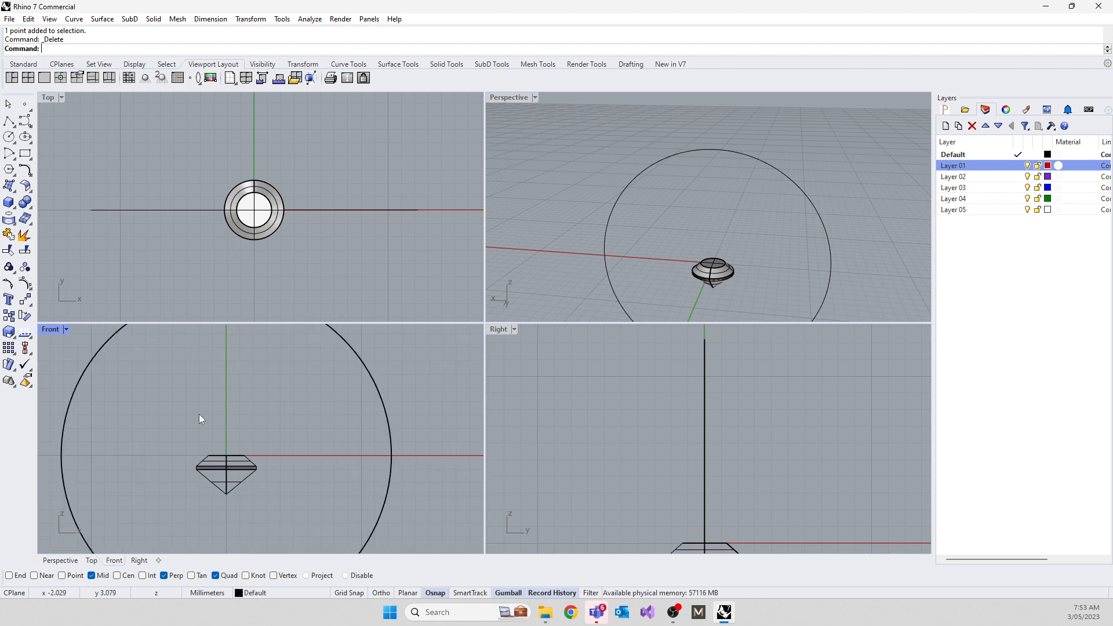
click(220, 476)
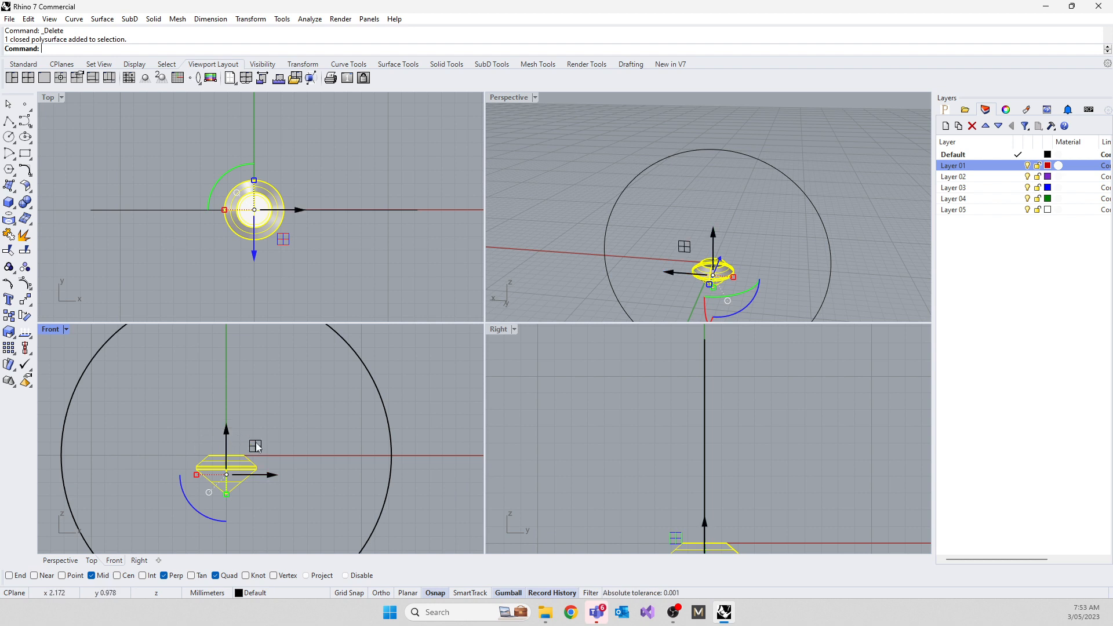
drag(256, 447, 269, 412)
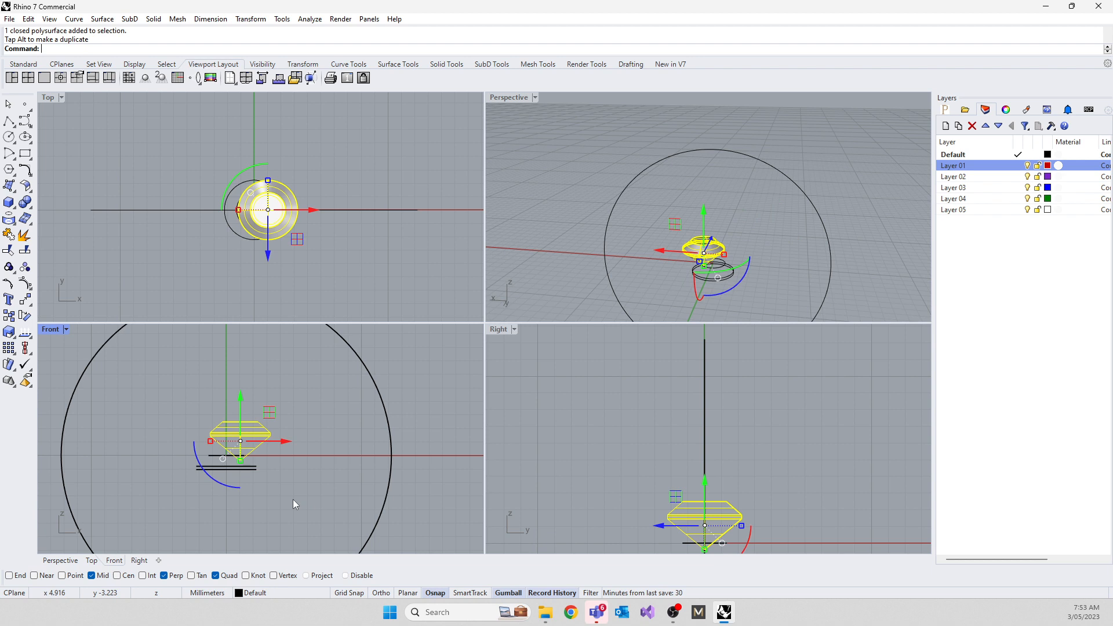
key(ctrl+z)
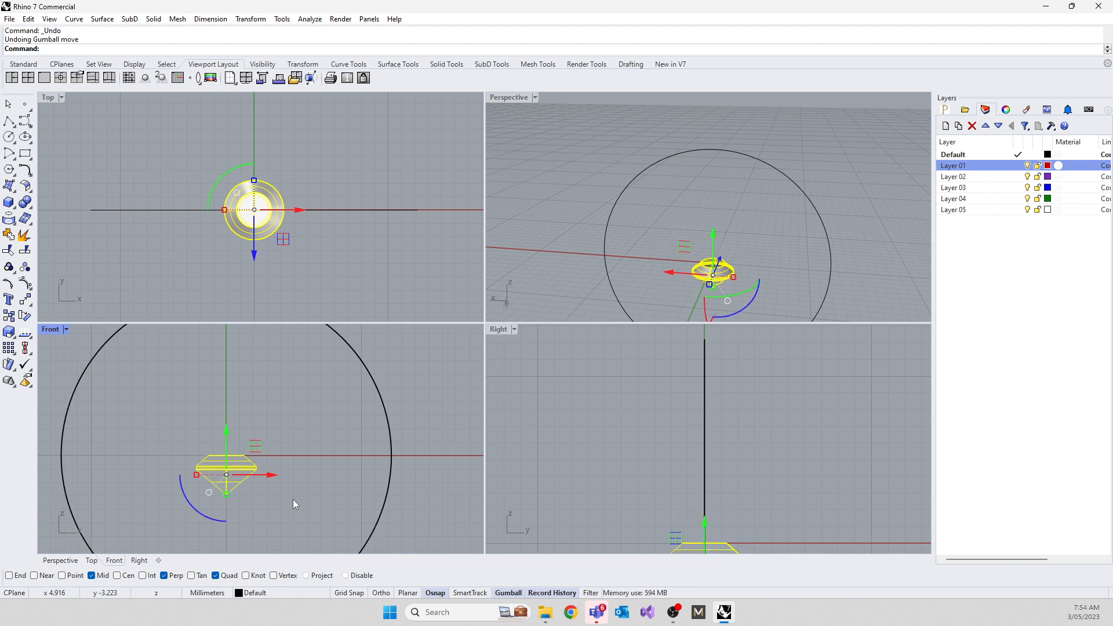
text(Move)
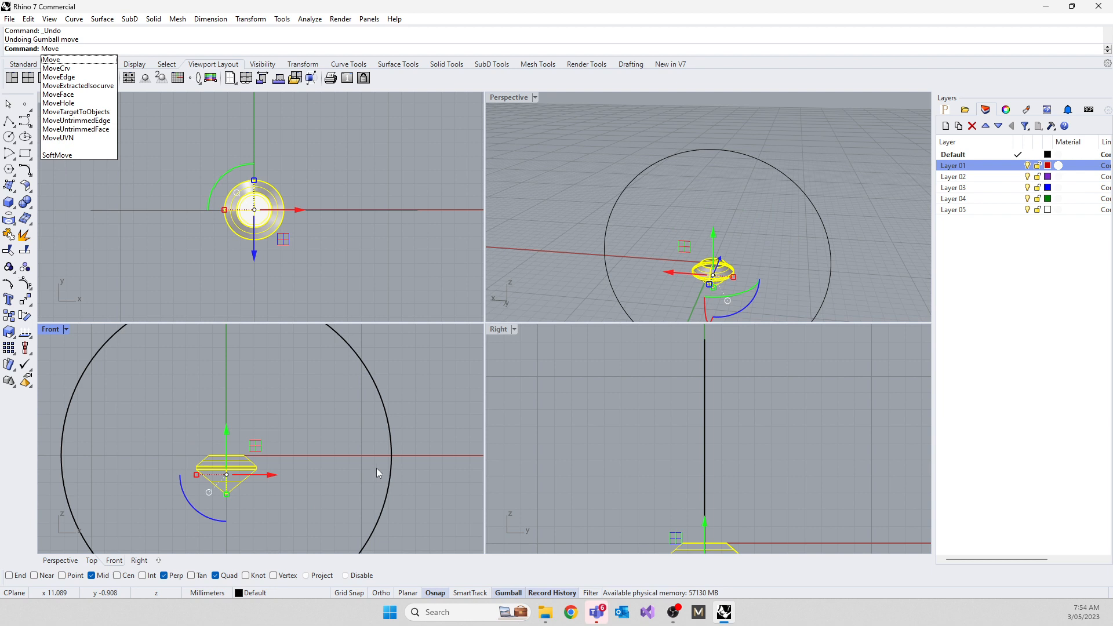
key(BackSpace)
key(BackSpace)
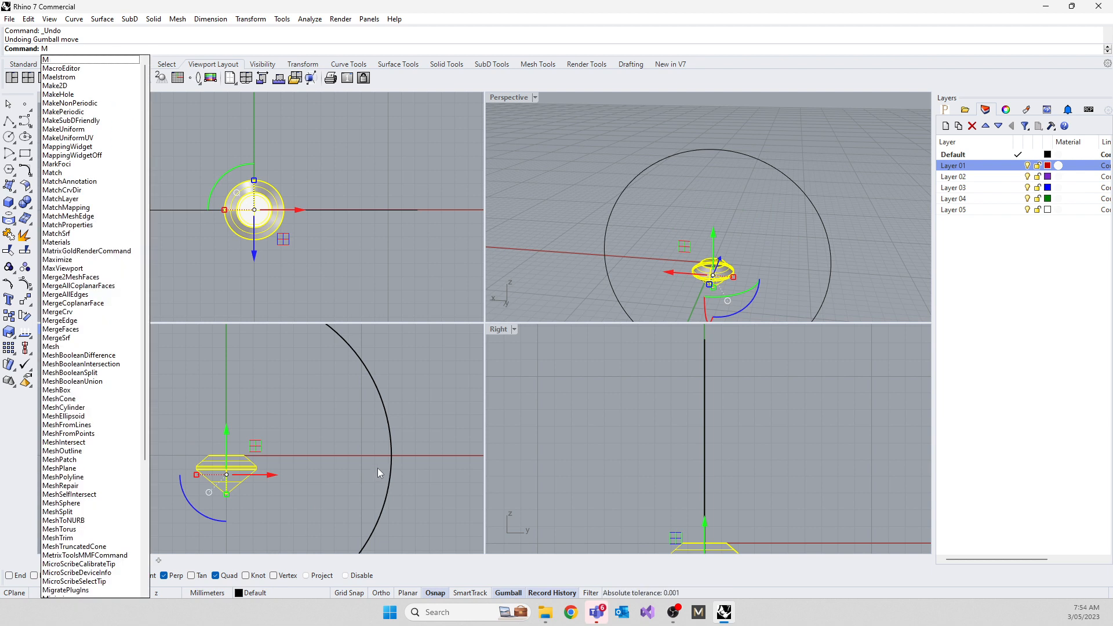
key(Escape)
key(Escape)
Step: Turn on the End object snap
scroll(215, 500, up, 10)
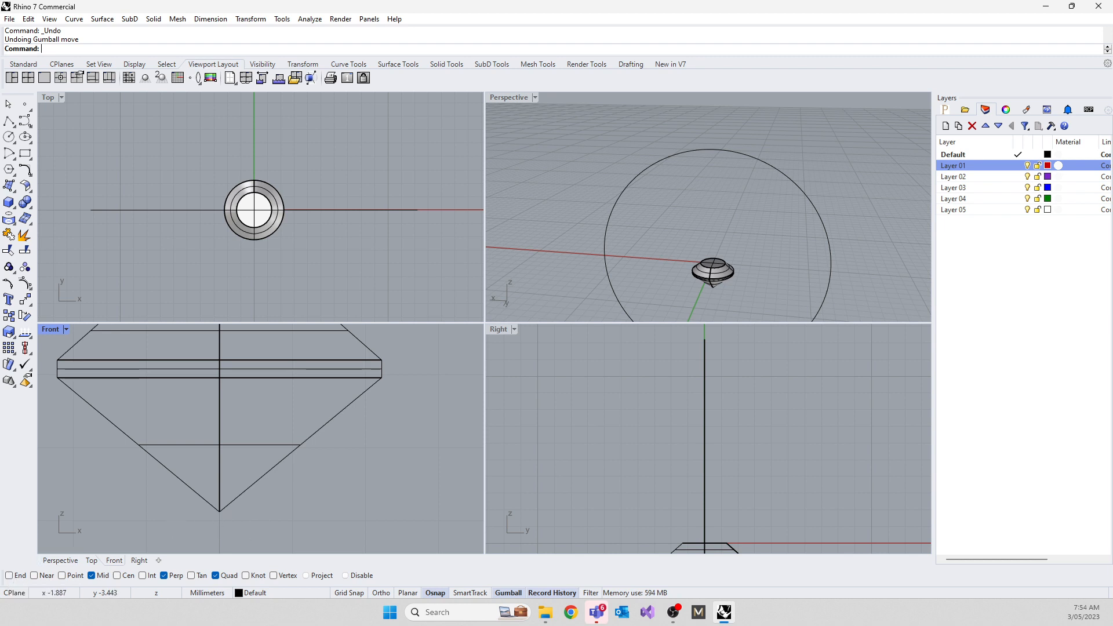
click(9, 575)
scroll(194, 481, down, 5)
scroll(192, 479, down, 3)
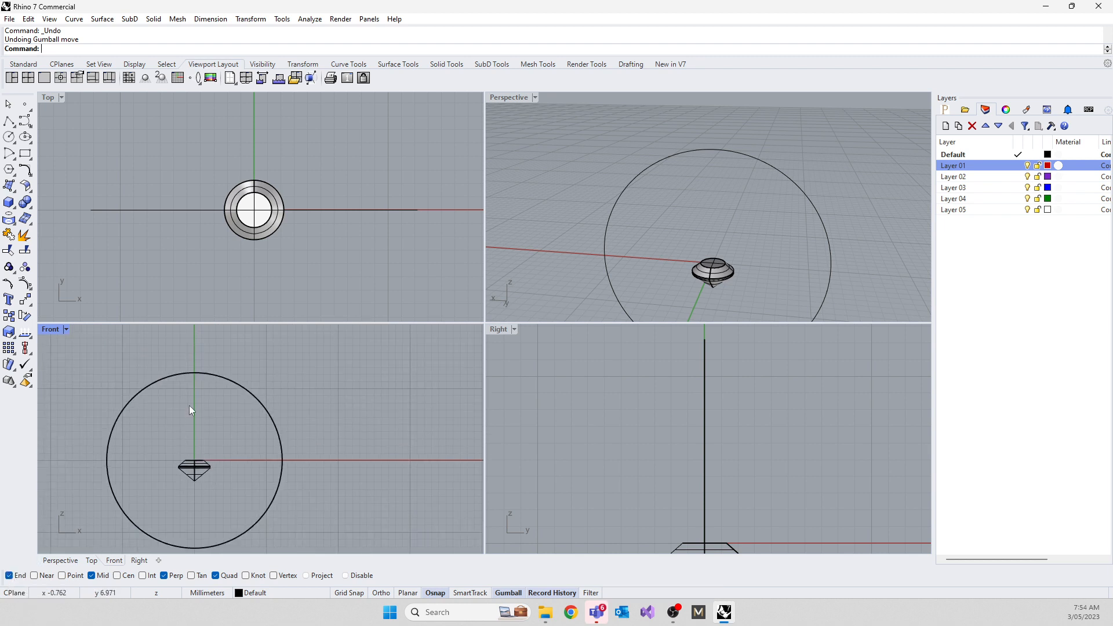
right_drag(190, 418, 215, 445)
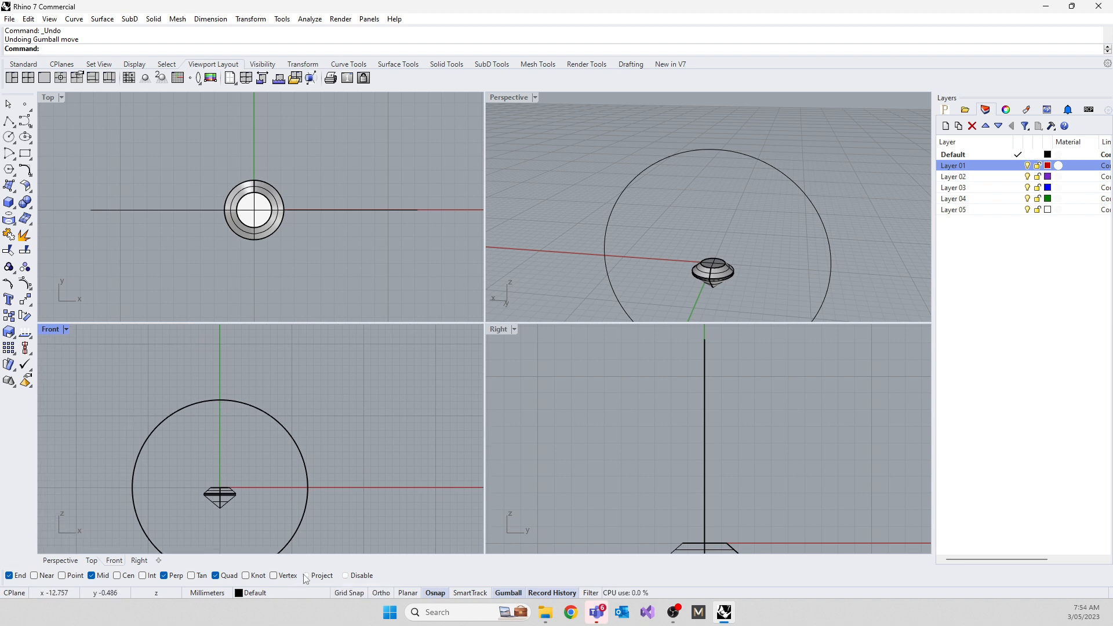
Step: Disable object snapping and raise the gem with its three circles vertically to just above the ring circle
click(345, 576)
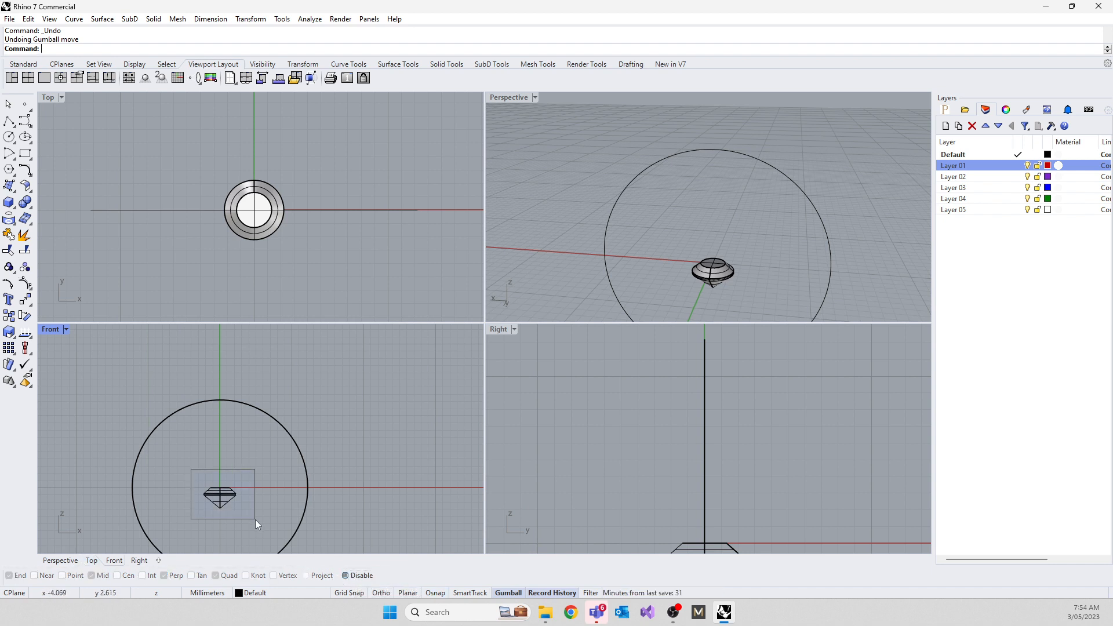
drag(256, 519, 255, 520)
drag(220, 456, 227, 351)
scroll(229, 384, up, 10)
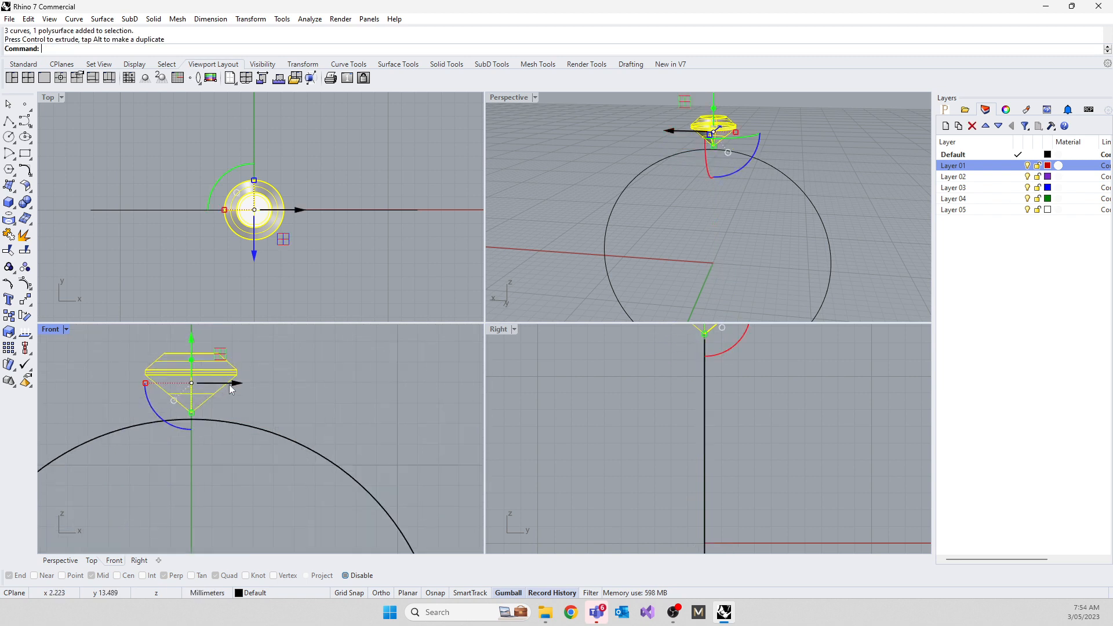
Step: Maximize the Front view and lower the gem by eye until its tip meets the highest point of the ring circle
double_click(53, 331)
scroll(252, 325, down, 5)
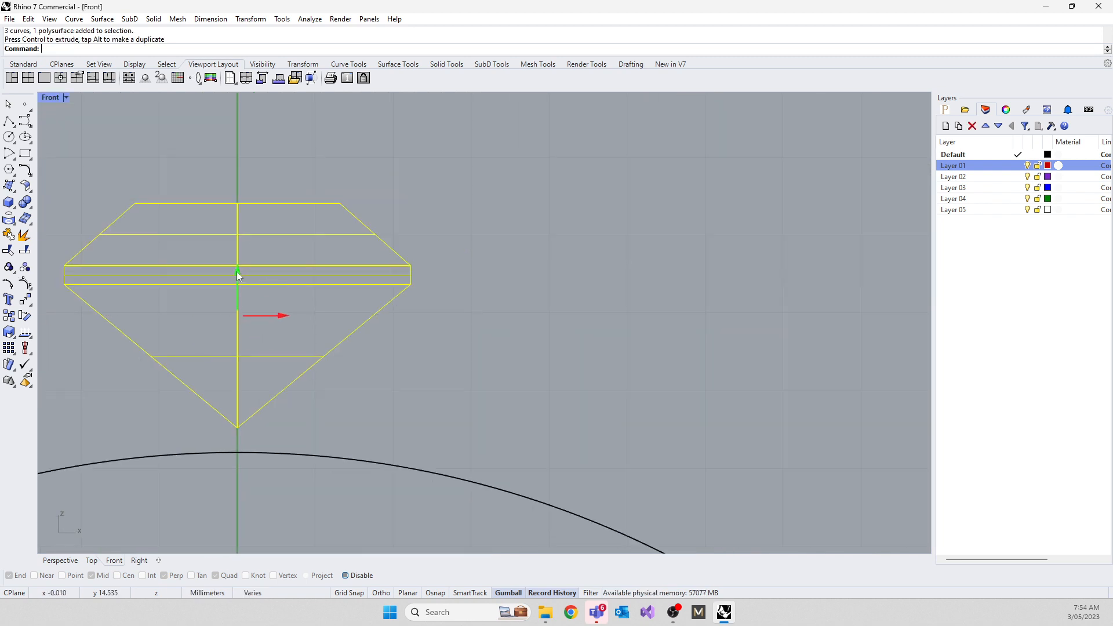
drag(238, 275, 238, 301)
scroll(193, 442, up, 10)
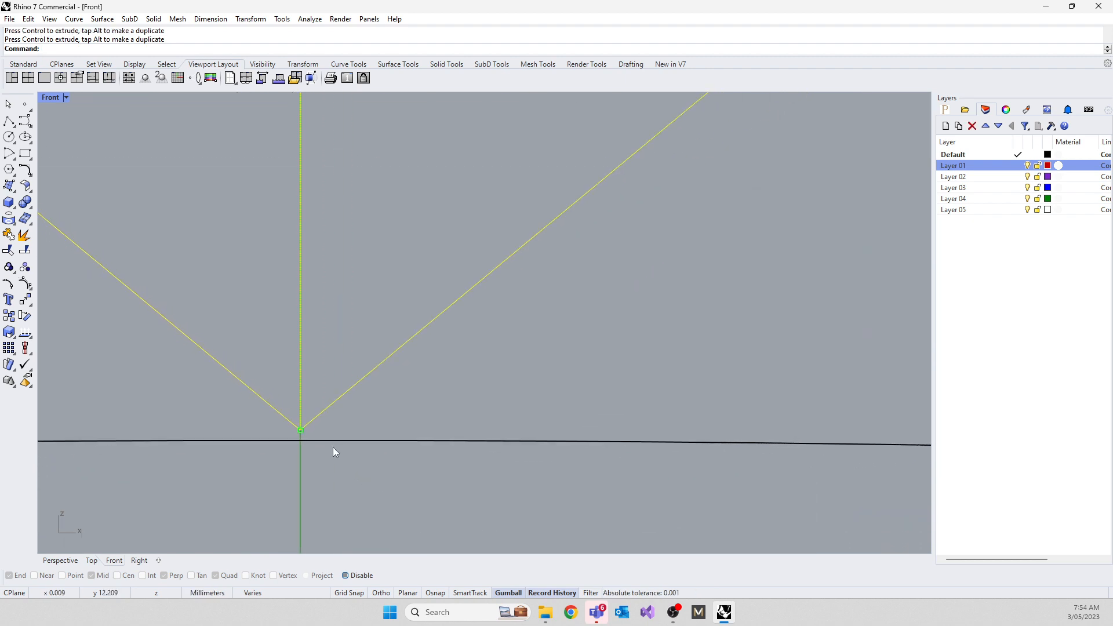
scroll(334, 450, down, 2)
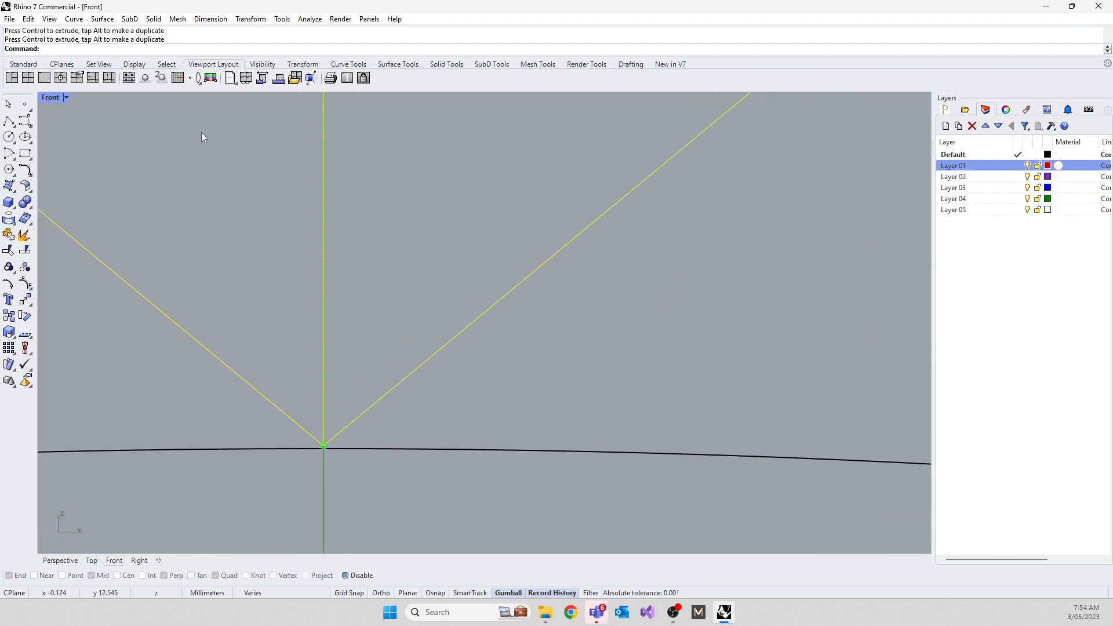
scroll(417, 244, down, 4)
scroll(372, 272, up, 5)
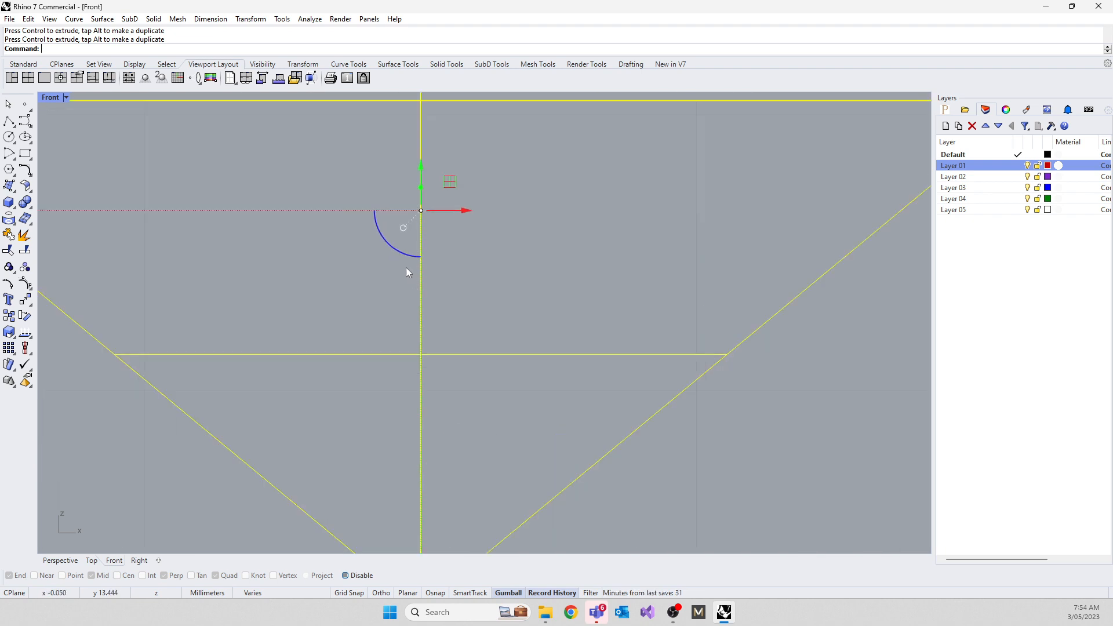
scroll(400, 215, down, 3)
scroll(435, 194, up, 3)
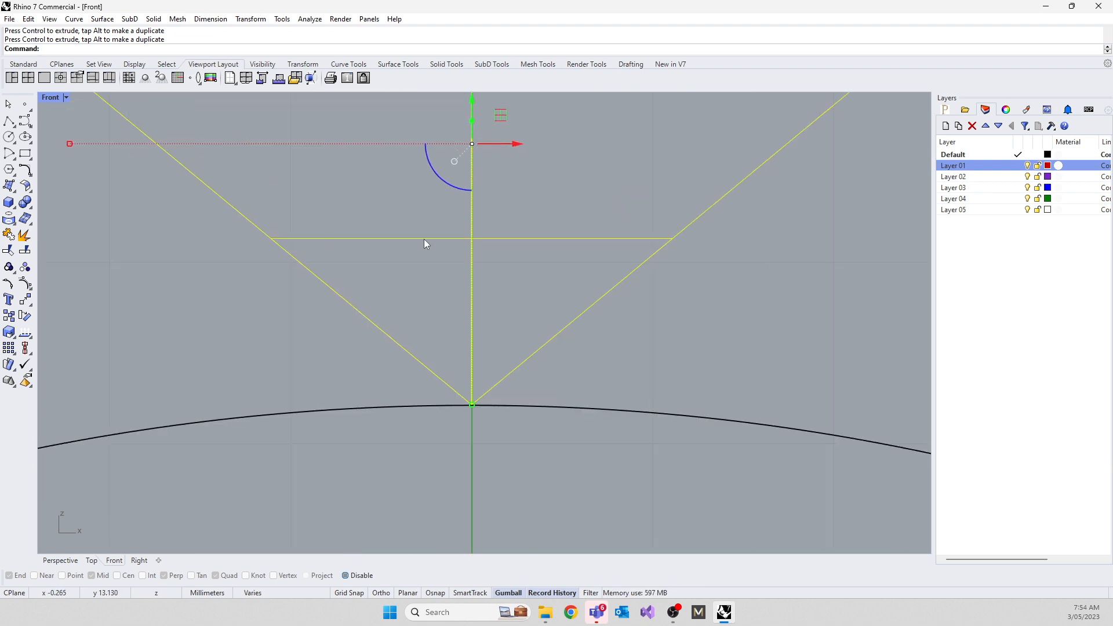
scroll(440, 232, down, 1)
drag(460, 153, 457, 154)
Step: Examine up close how precisely the freely placed gem tip meets the ring circle
scroll(458, 453, up, 5)
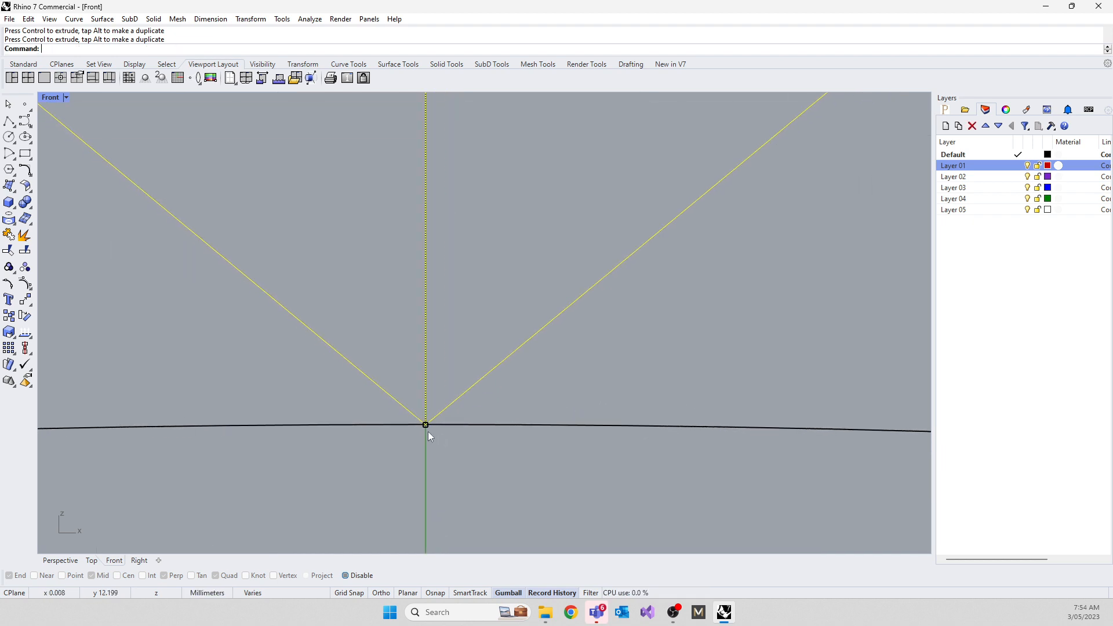
scroll(433, 422, up, 2)
scroll(377, 392, up, 2)
scroll(512, 388, up, 2)
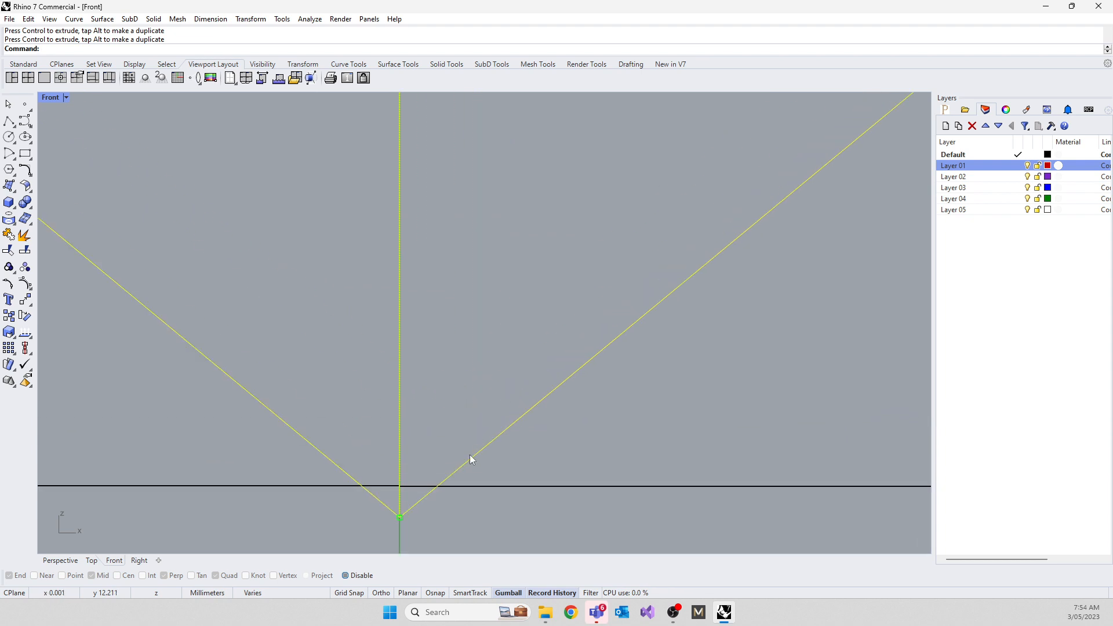
scroll(470, 458, down, 3)
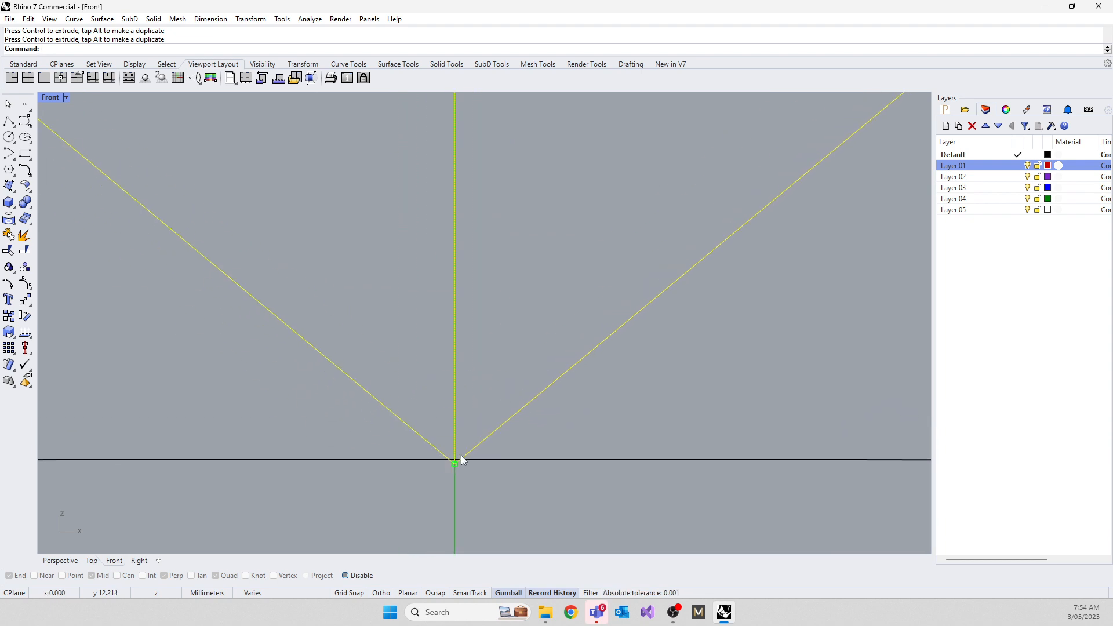
scroll(441, 466, down, 5)
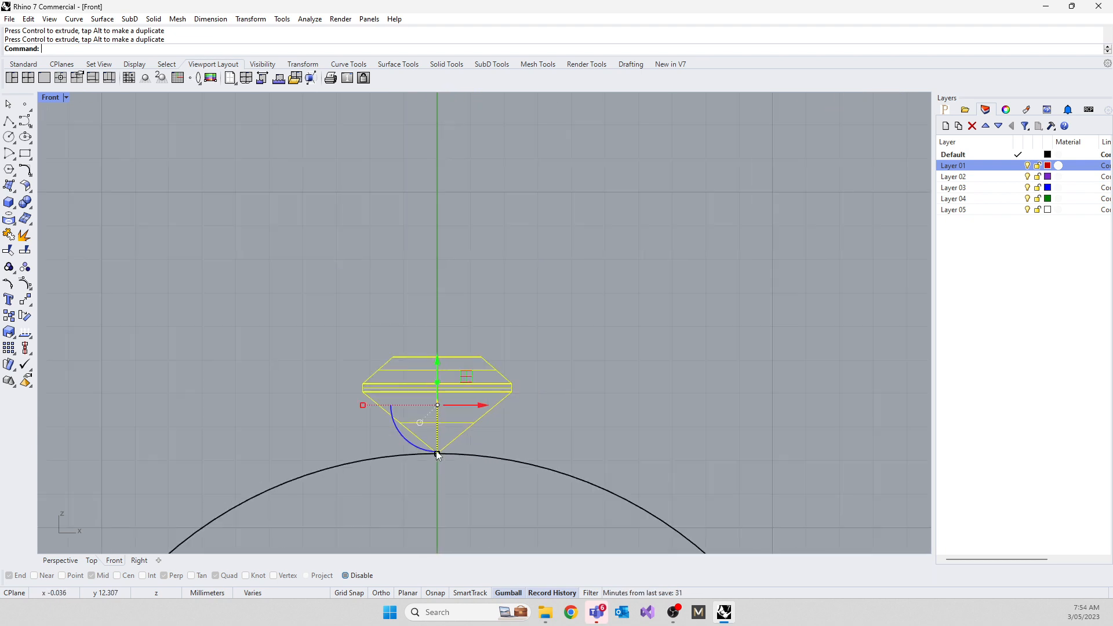
Step: Undo the freehand moves of the gem and its circles and clear the selection
key(ctrl+z)
scroll(324, 346, down, 5)
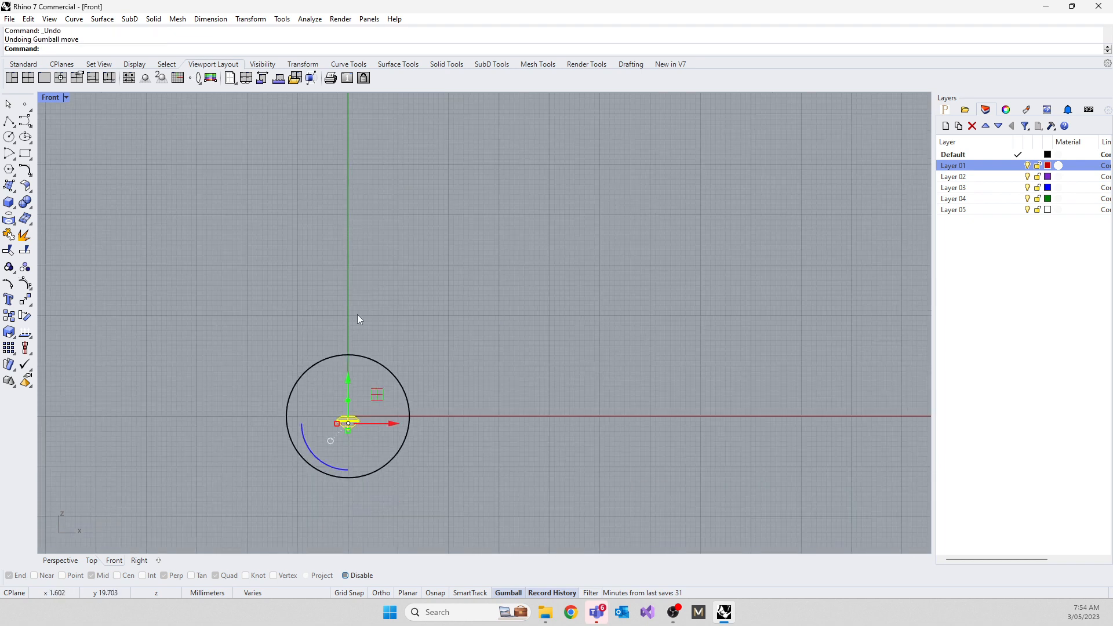
scroll(332, 413, up, 3)
click(318, 400)
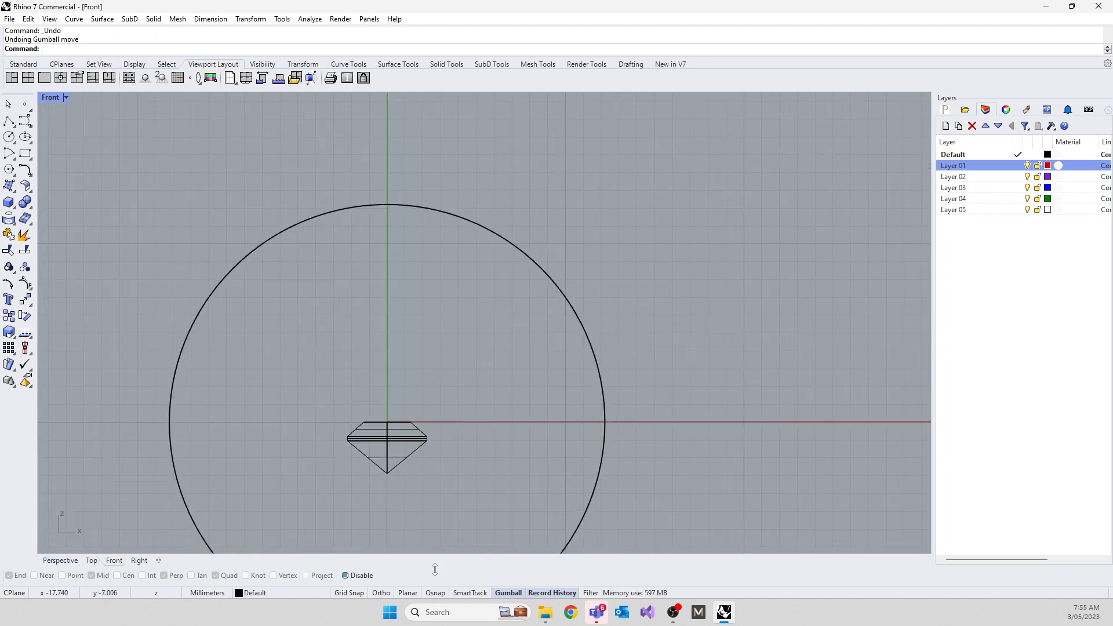
Step: Re-enable object snapping with only the End, Mid and Quad snaps active
click(348, 577)
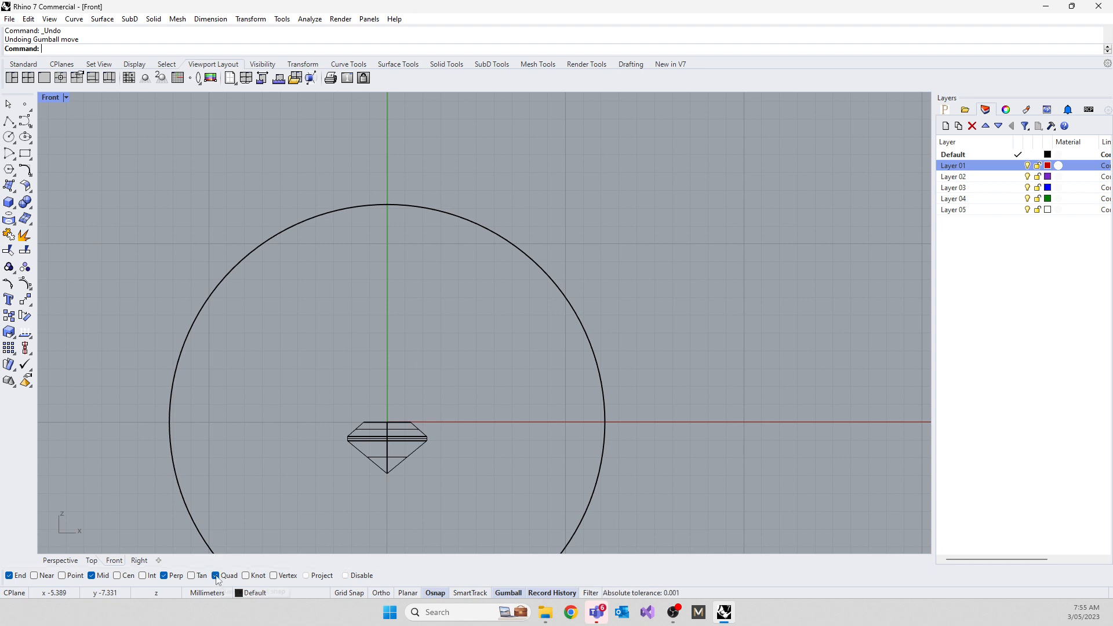
click(164, 576)
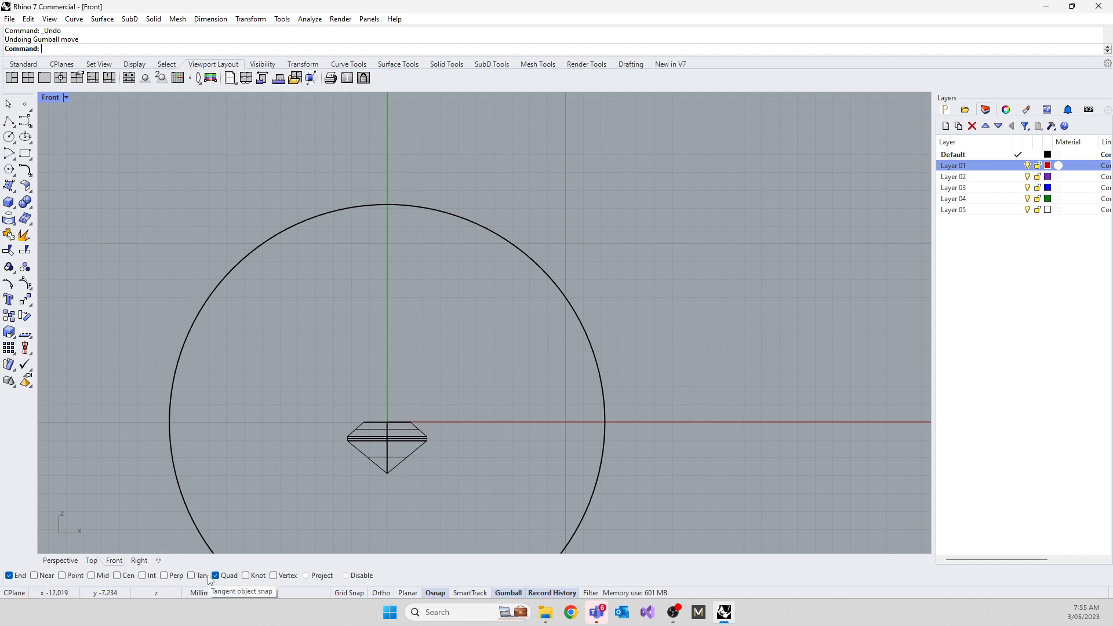
click(91, 576)
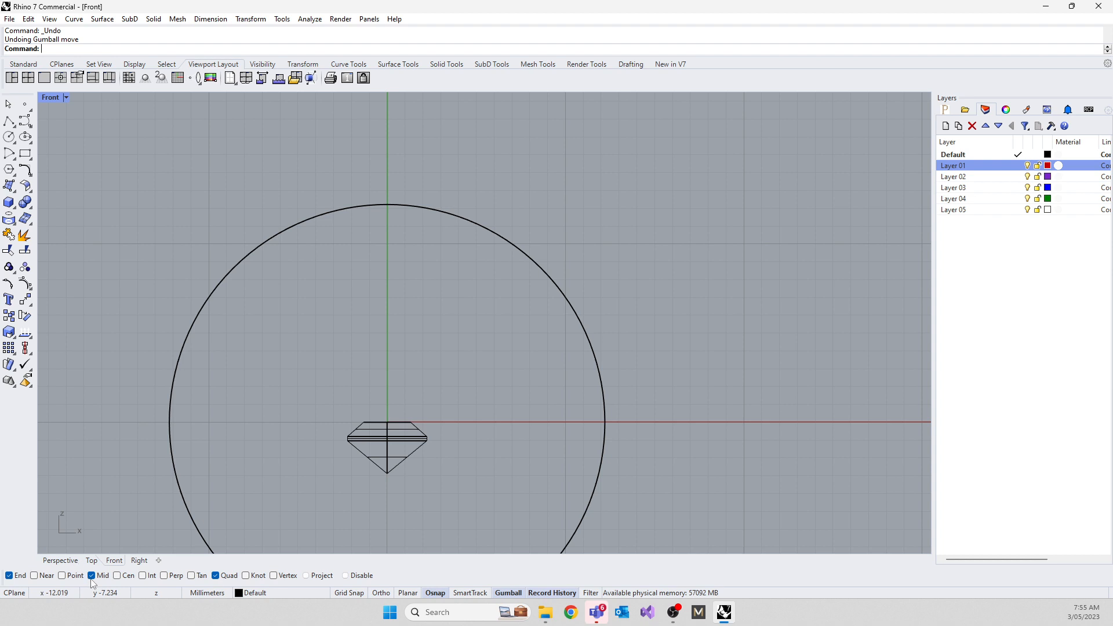
Step: Move the gem and its three circles from the gem's bottom tip to the ring circle's upper quadrant point
drag(287, 380, 495, 499)
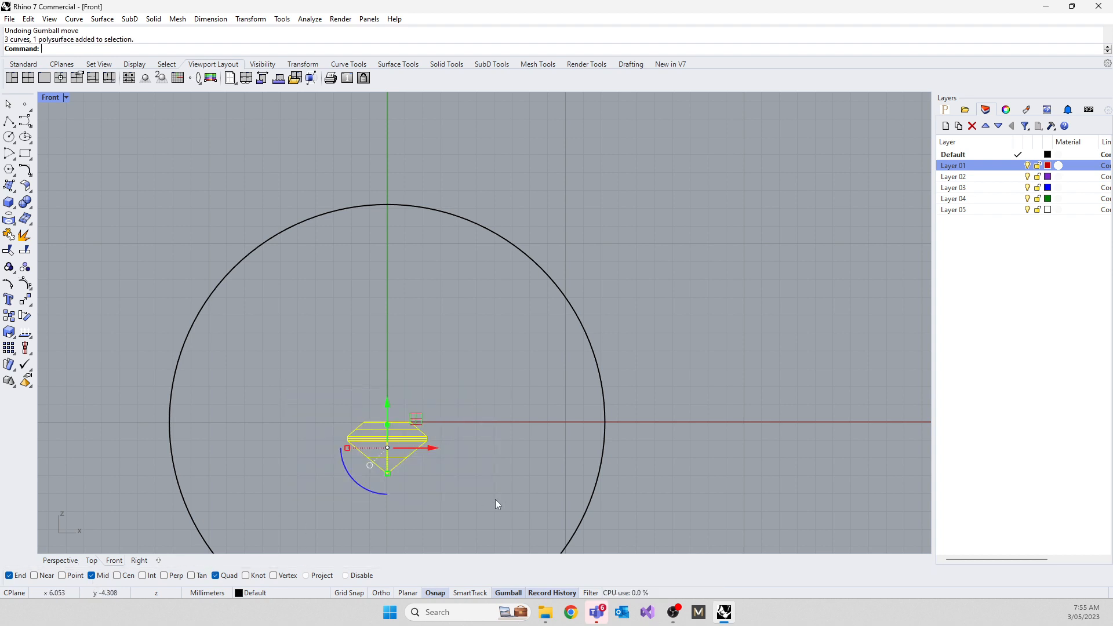
text(m)
key(Return)
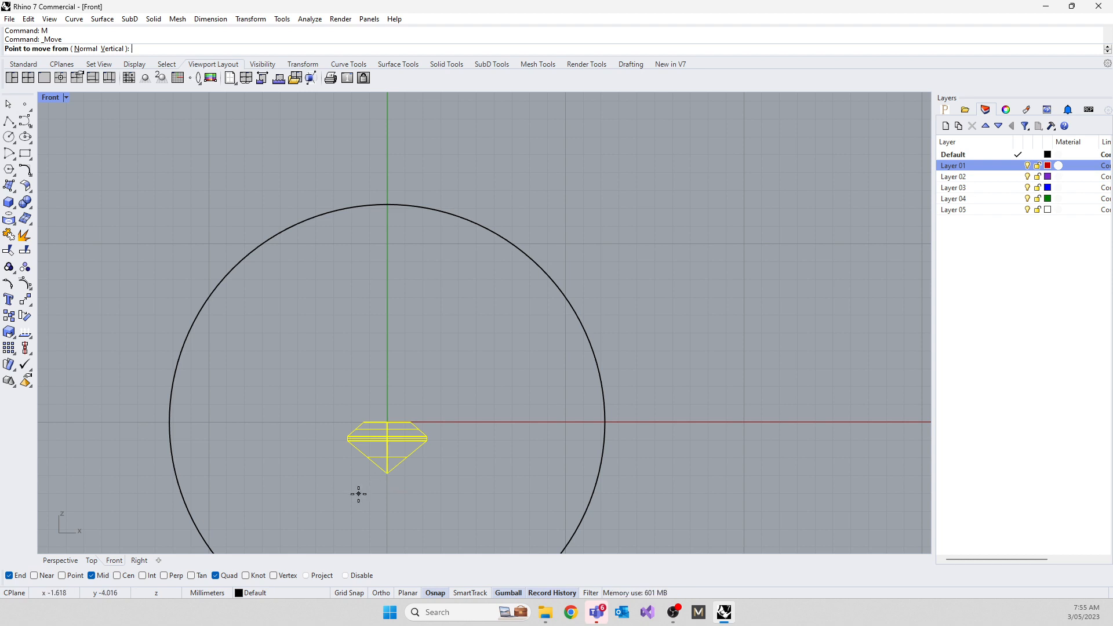
click(387, 474)
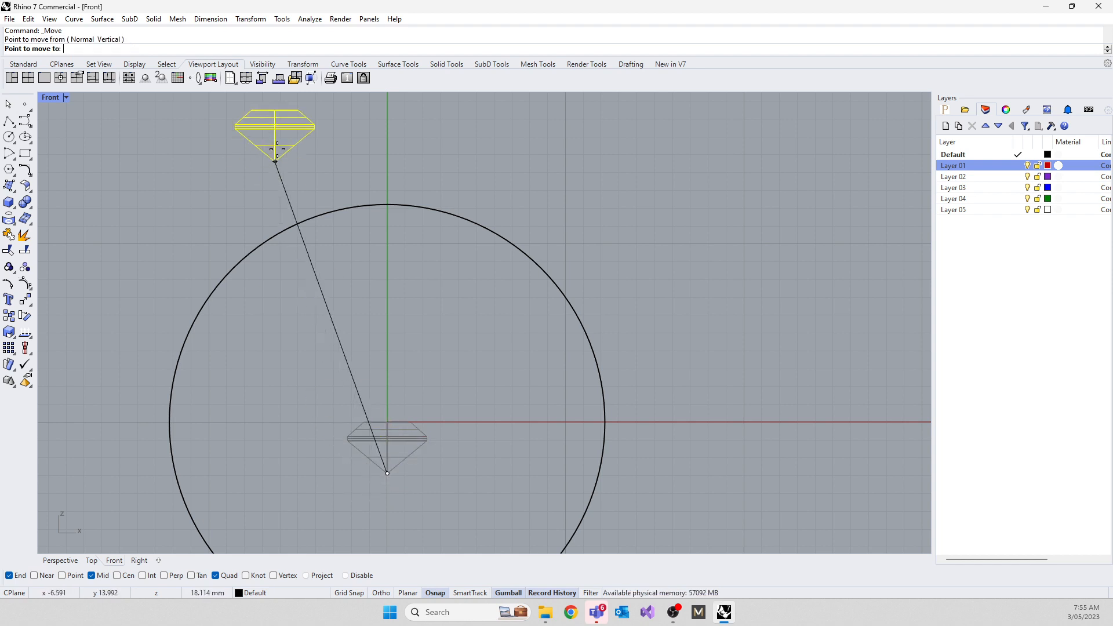
click(388, 204)
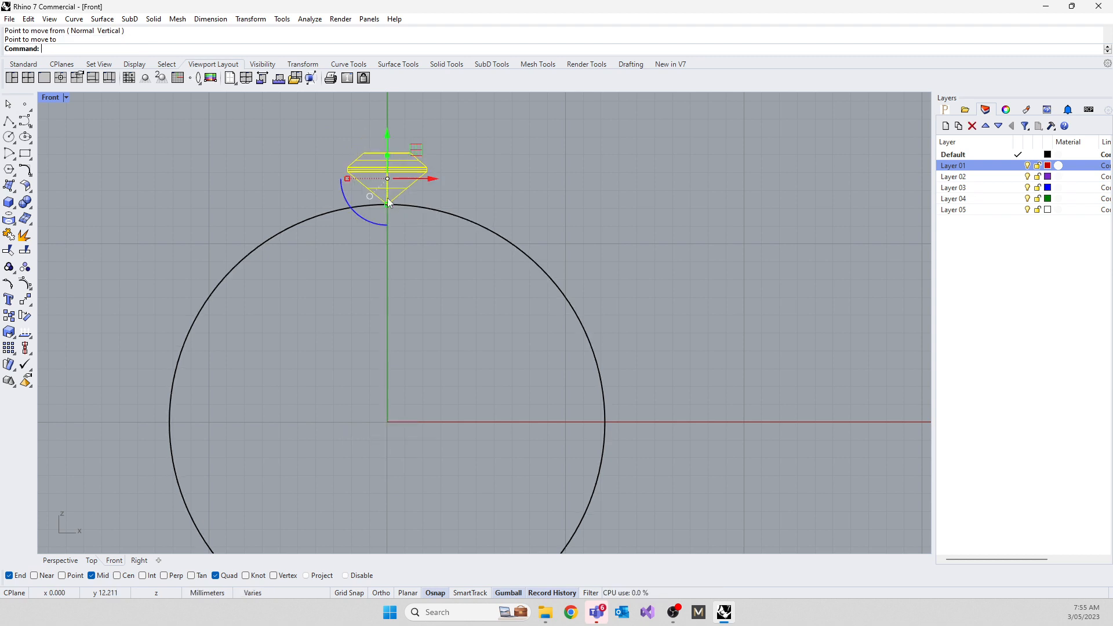
Step: Inspect at high magnification whether the snapped gem tip sits exactly on the ring circle
scroll(410, 280, down, 2)
scroll(363, 139, up, 8)
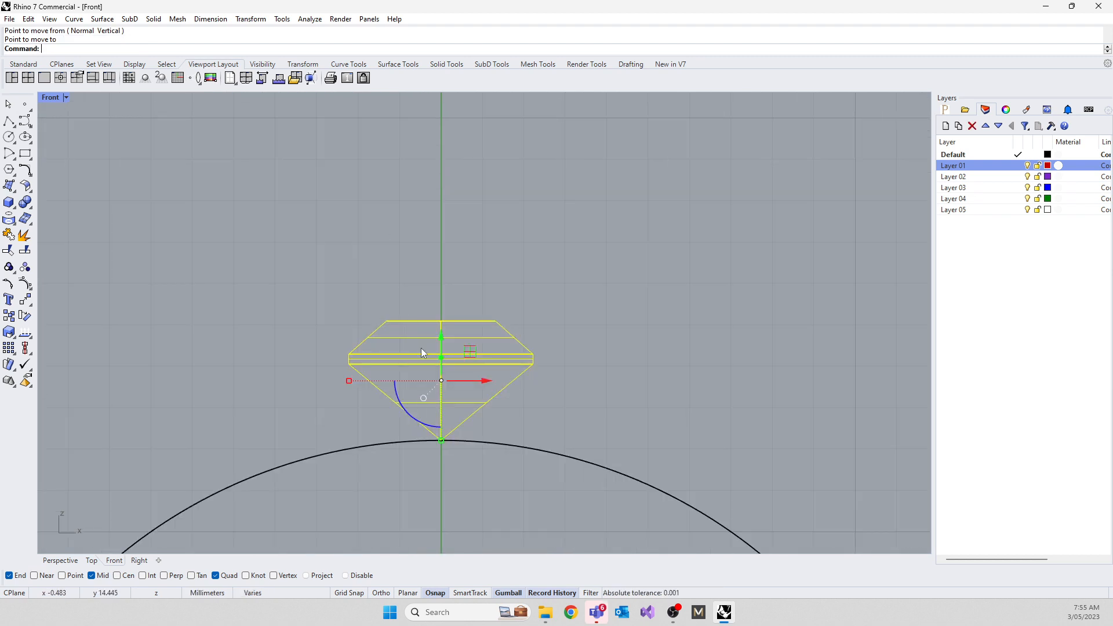
scroll(458, 425, up, 8)
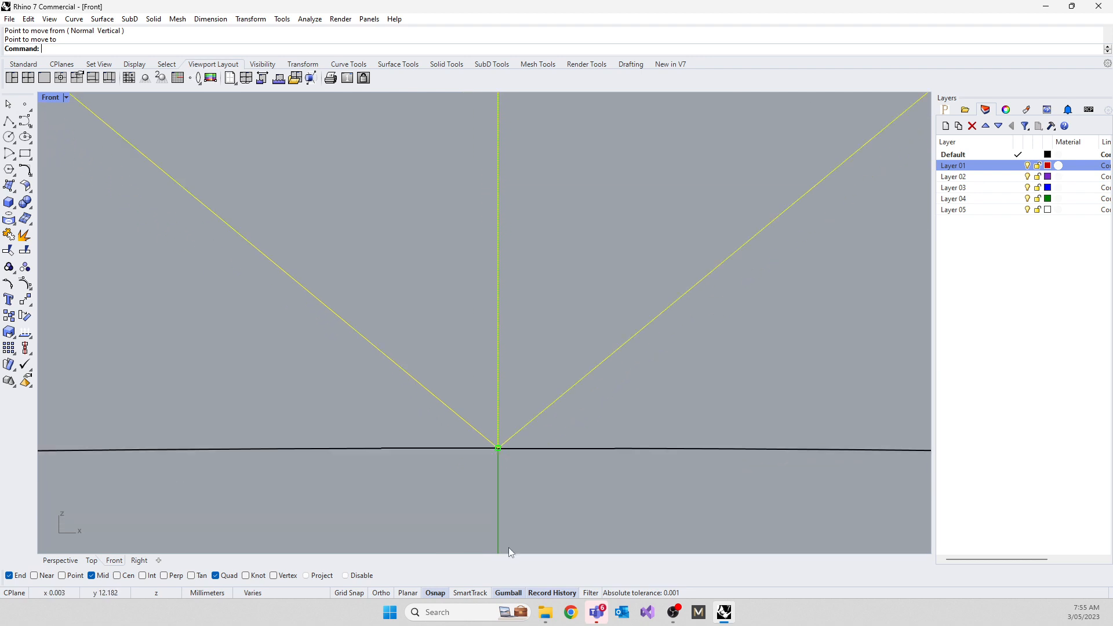
scroll(481, 492, up, 5)
scroll(346, 383, down, 5)
scroll(437, 471, up, 6)
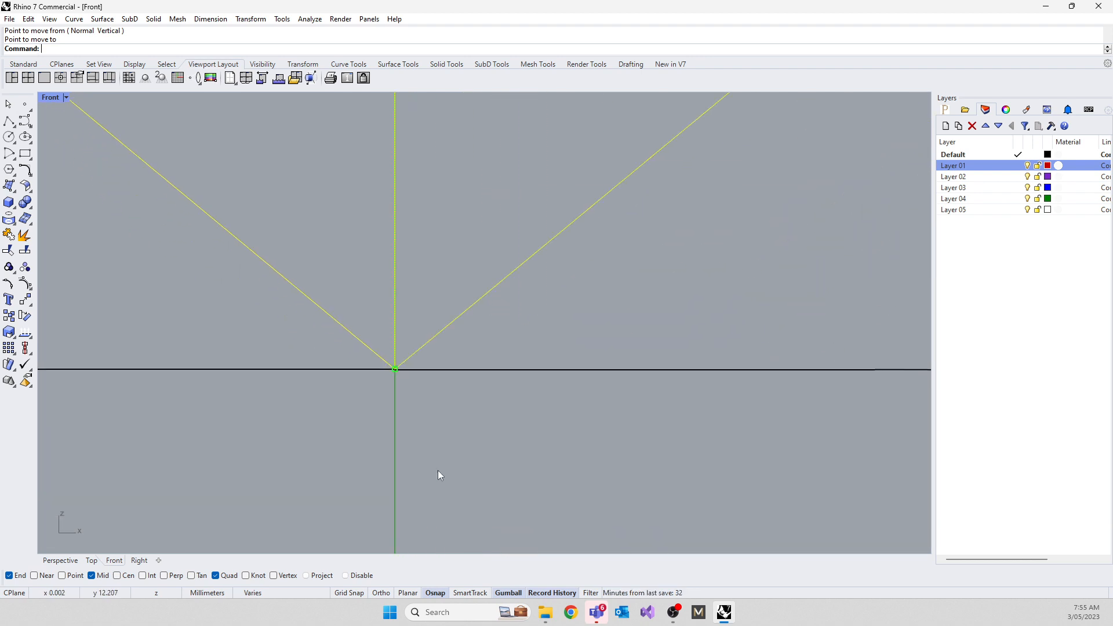
scroll(372, 364, up, 3)
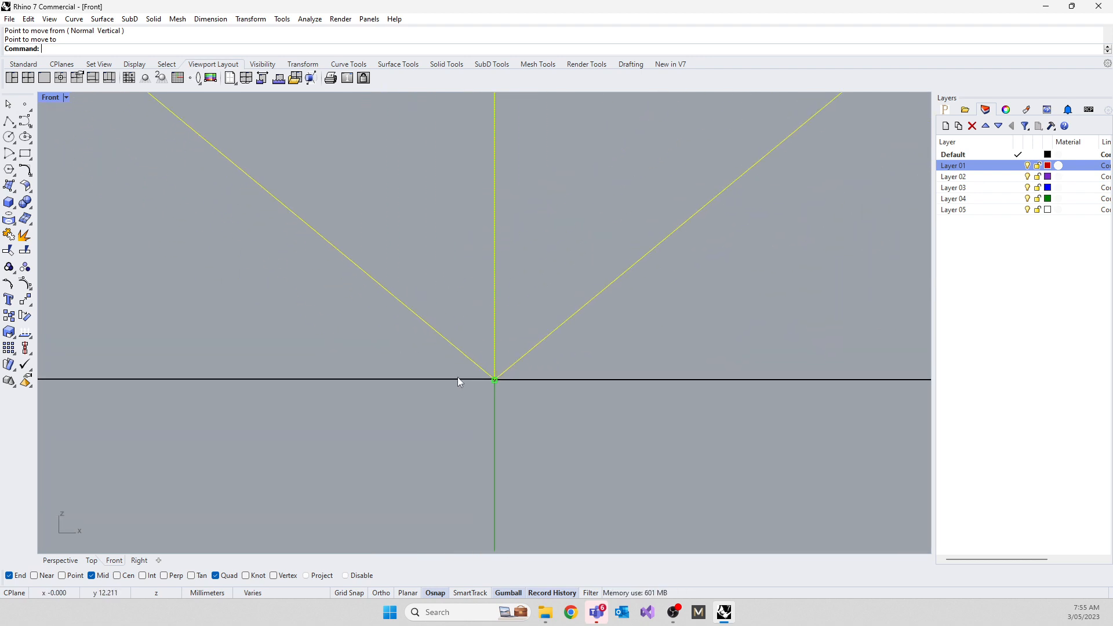
scroll(512, 383, down, 3)
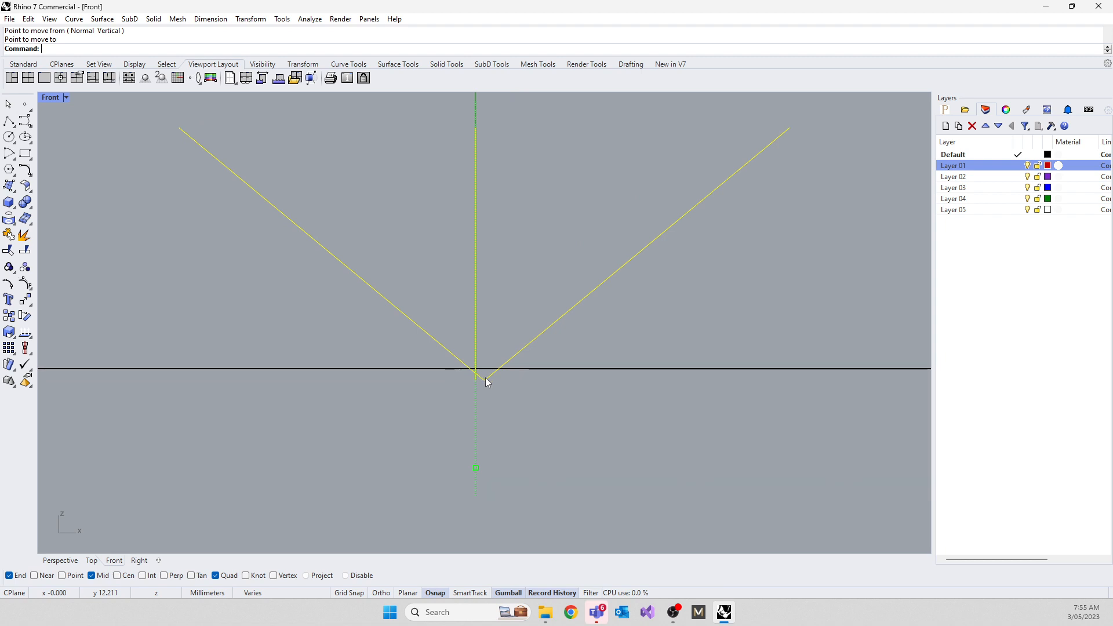
Step: Check the gem's placement against the whole ring circle and clear the selection
scroll(486, 378, down, 8)
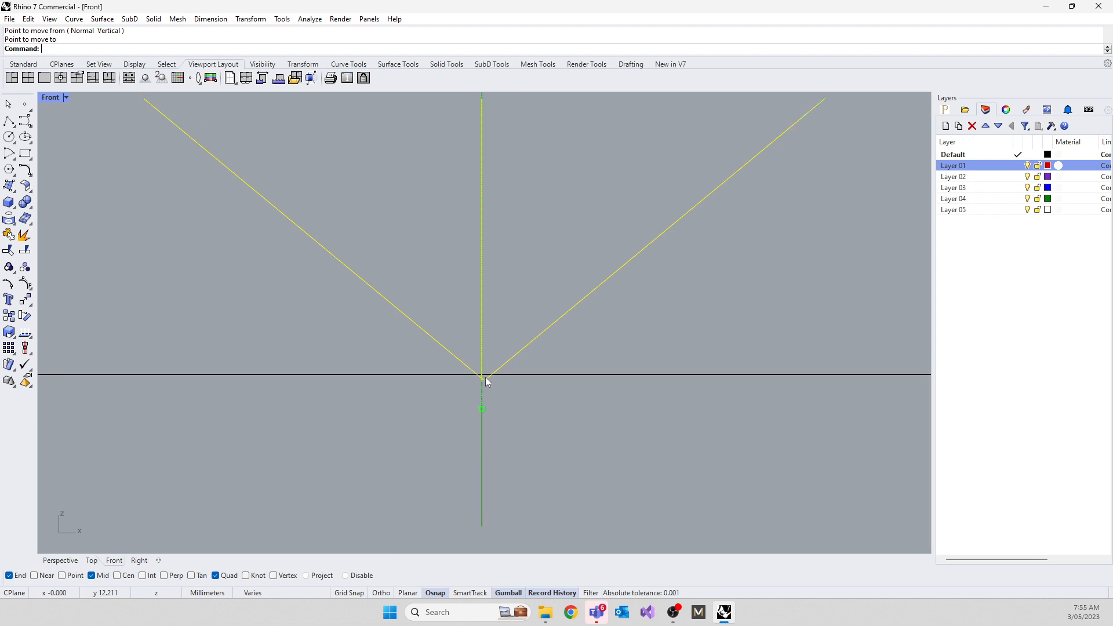
scroll(477, 372, down, 4)
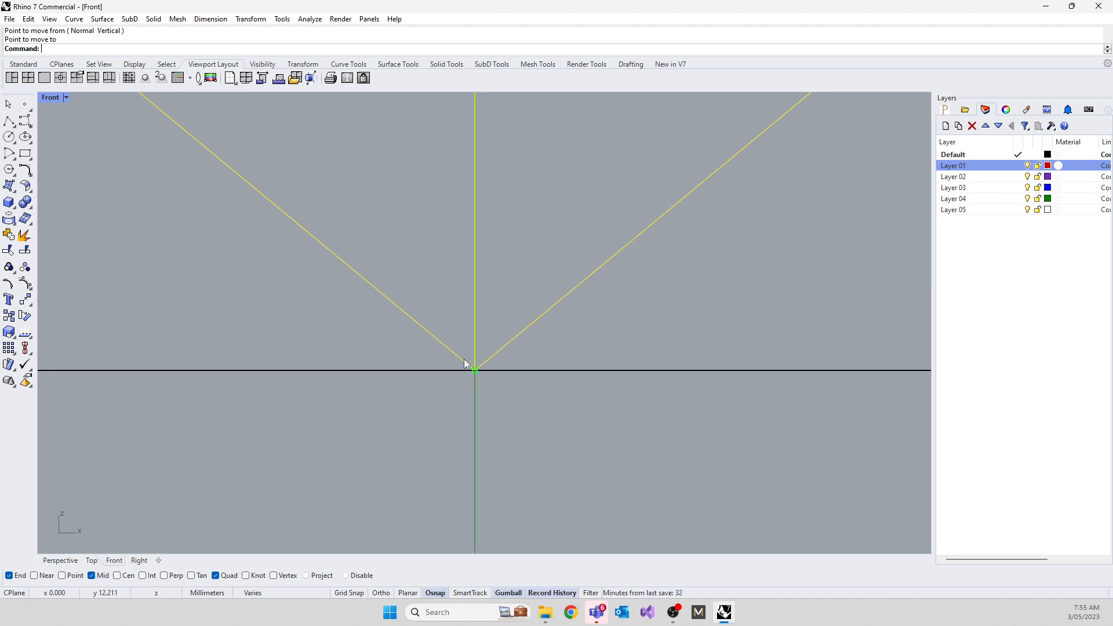
scroll(464, 387, down, 6)
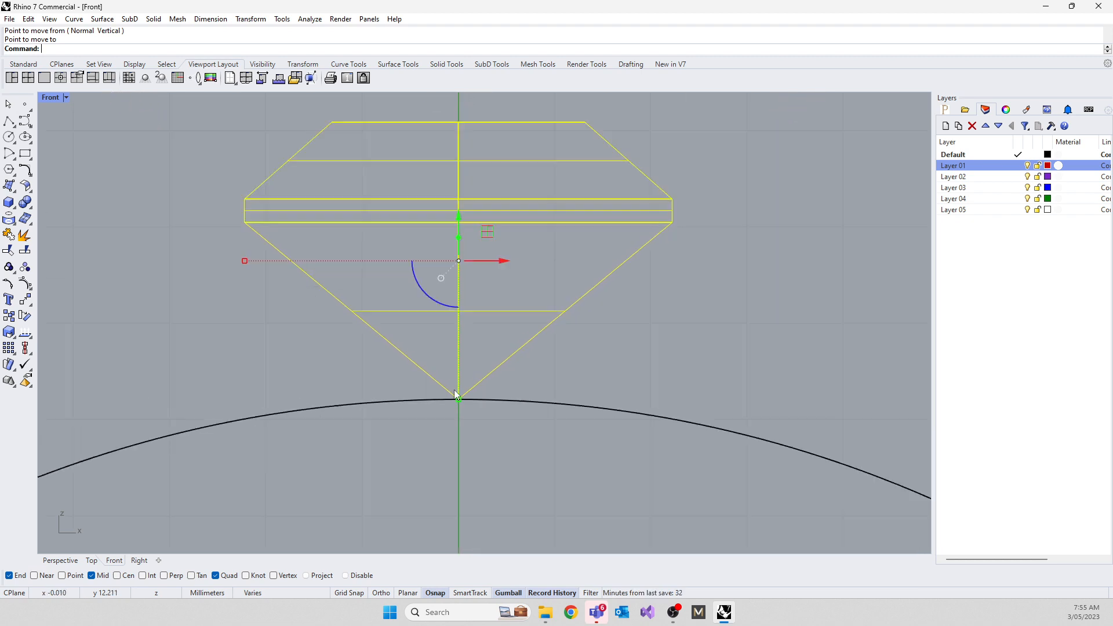
right_drag(430, 468, 430, 318)
key(Escape)
key(Escape)
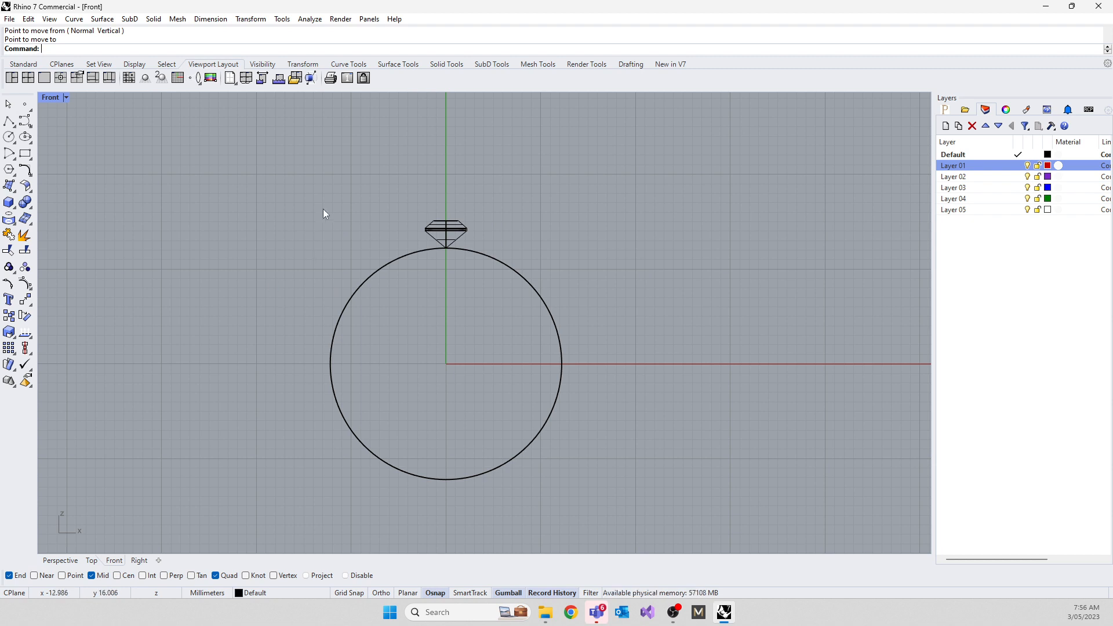
Step: Try to rotate the gem and its three circles about the origin from the ring circle's upper quadrant to its right quadrant, with End snap off
drag(337, 174, 480, 262)
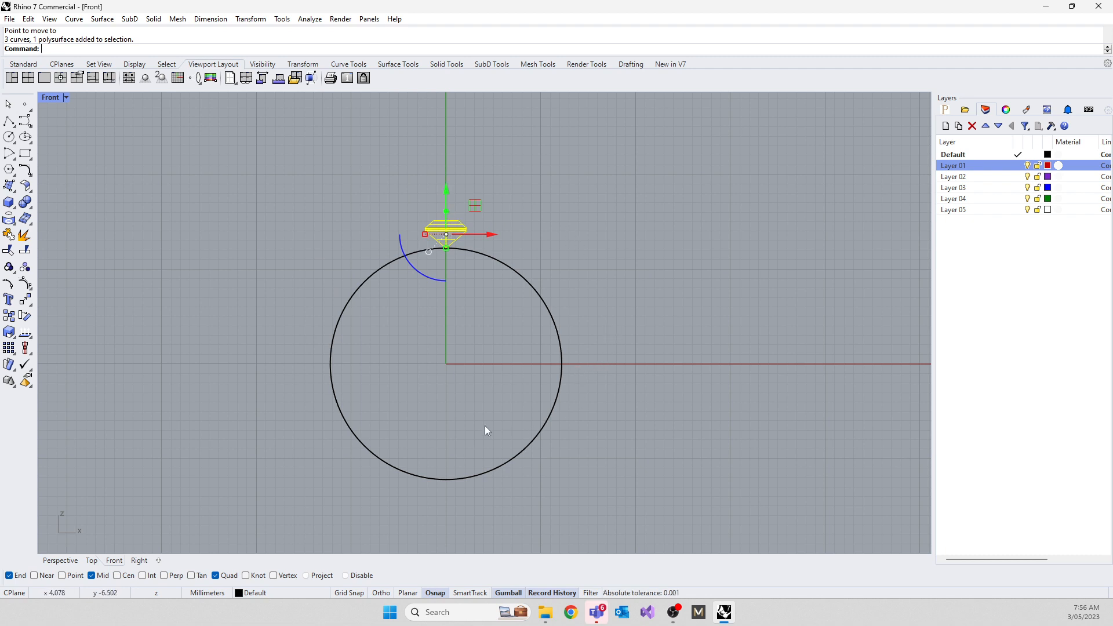
text(Rotate)
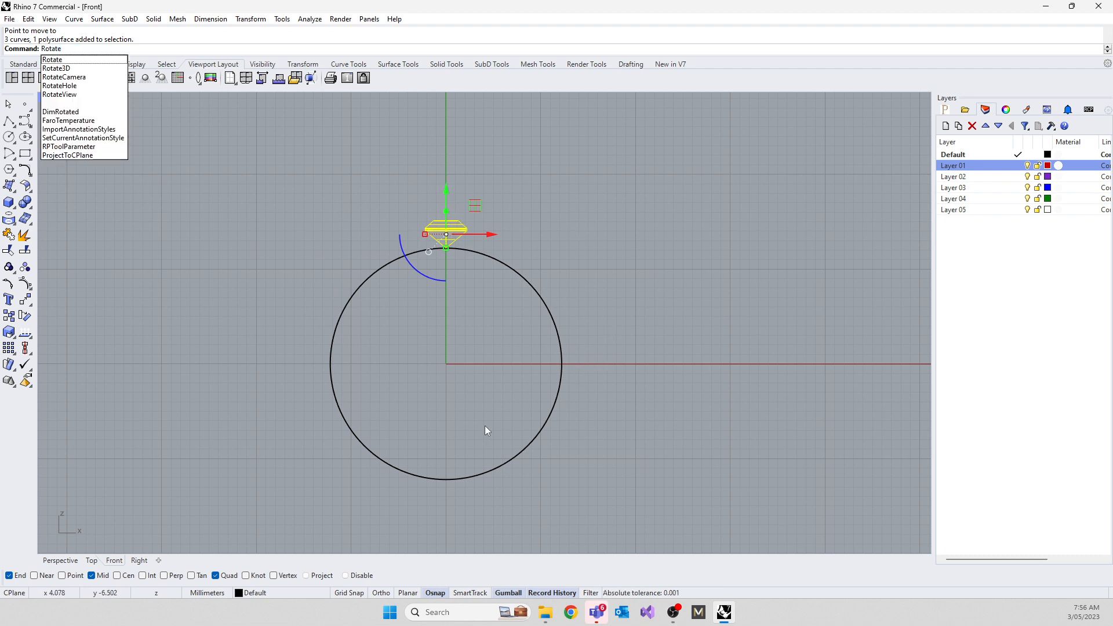
key(Return)
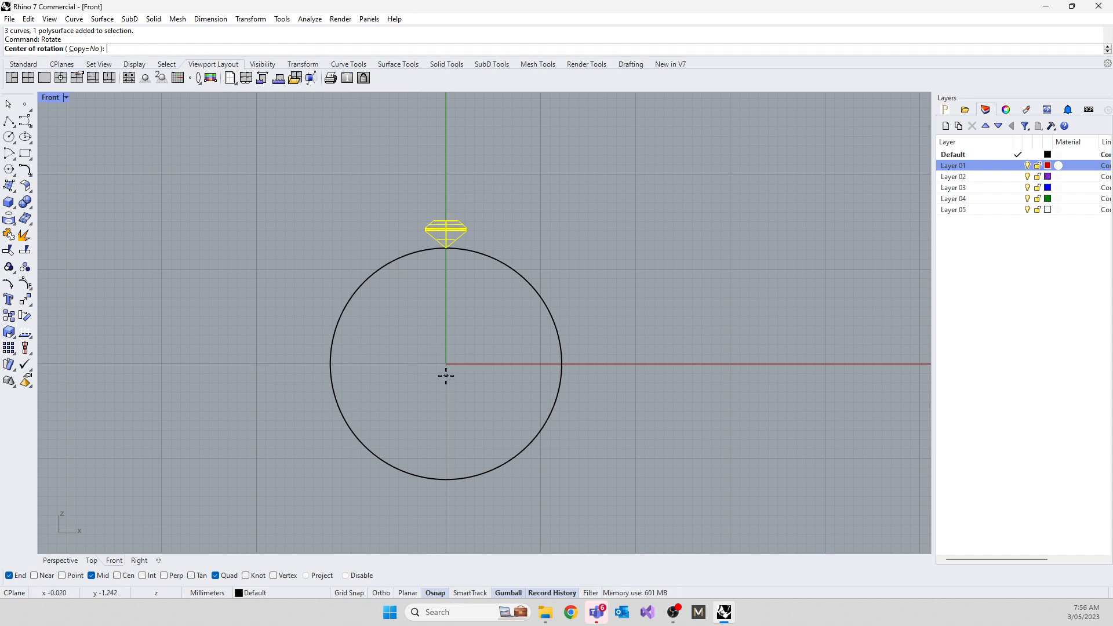
text(0)
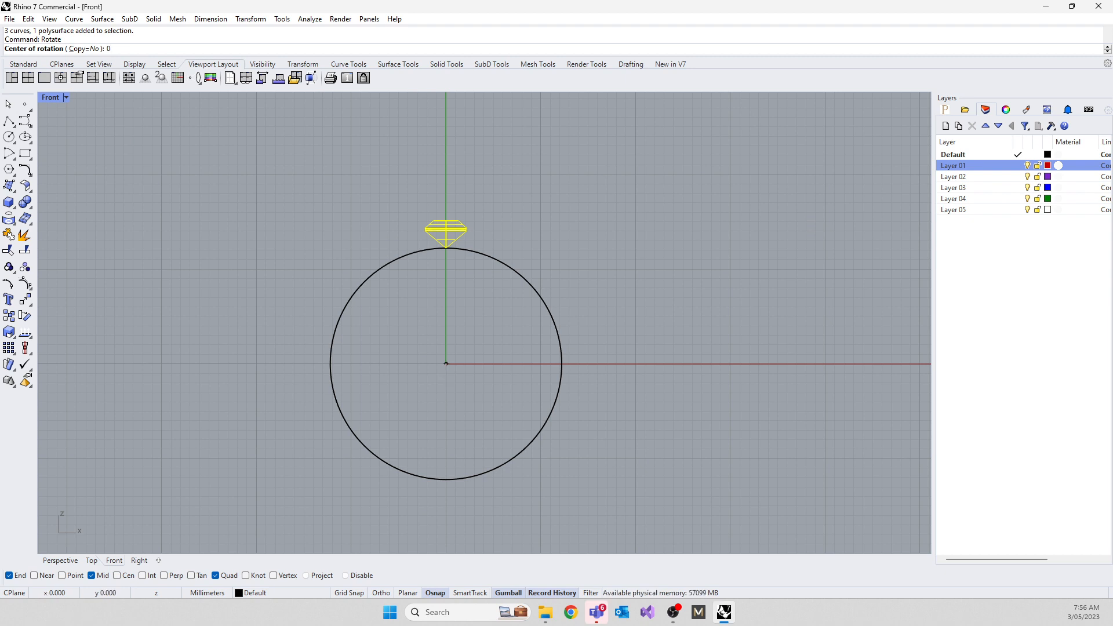
key(Return)
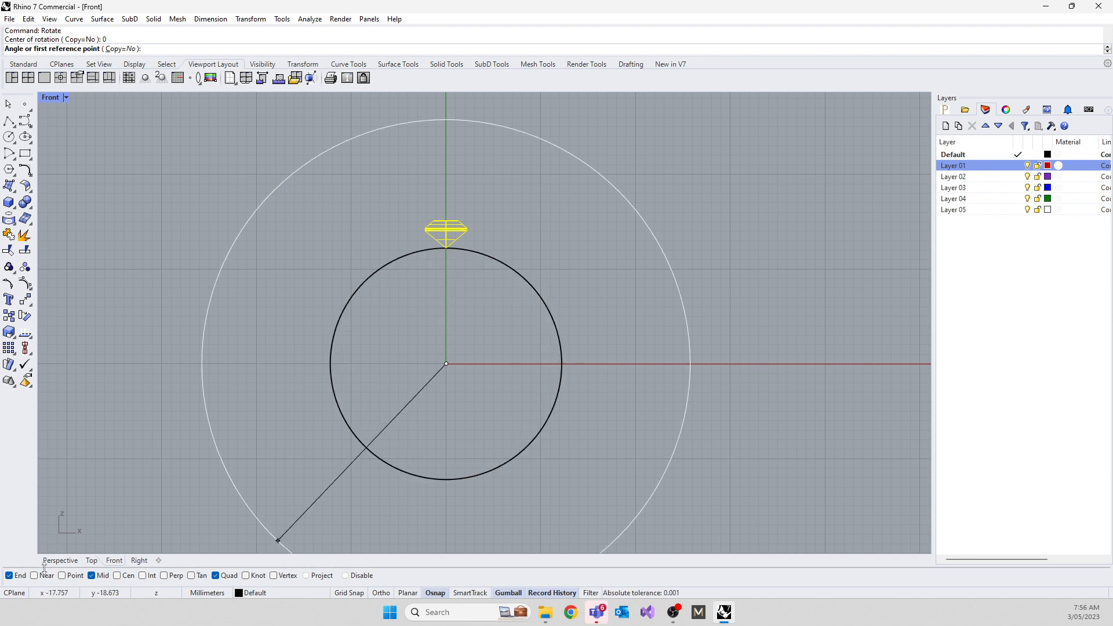
click(9, 575)
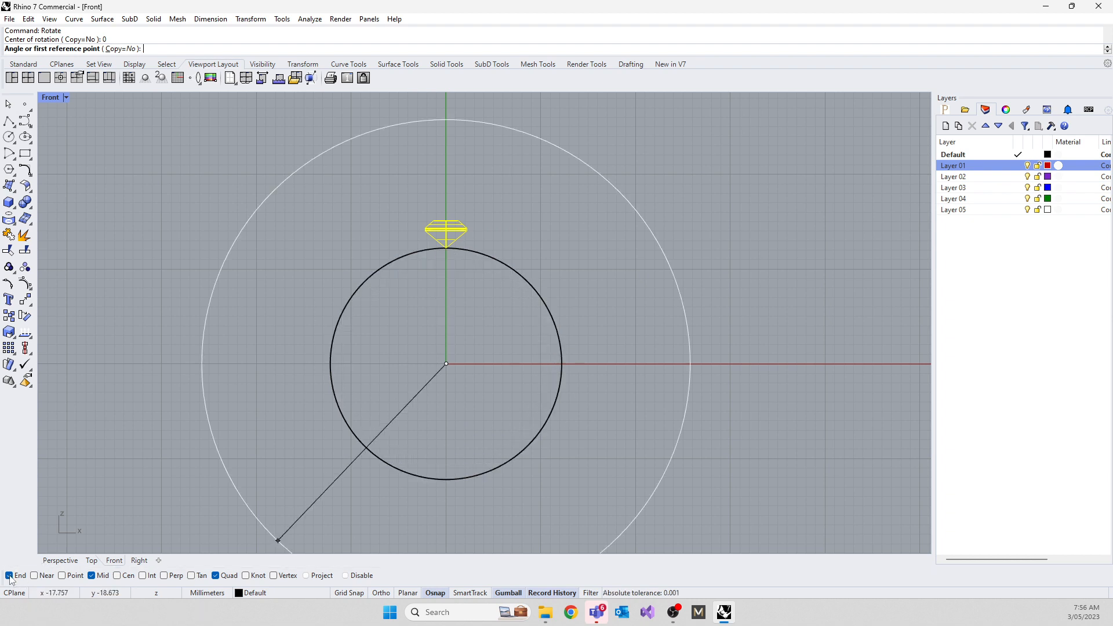
click(446, 248)
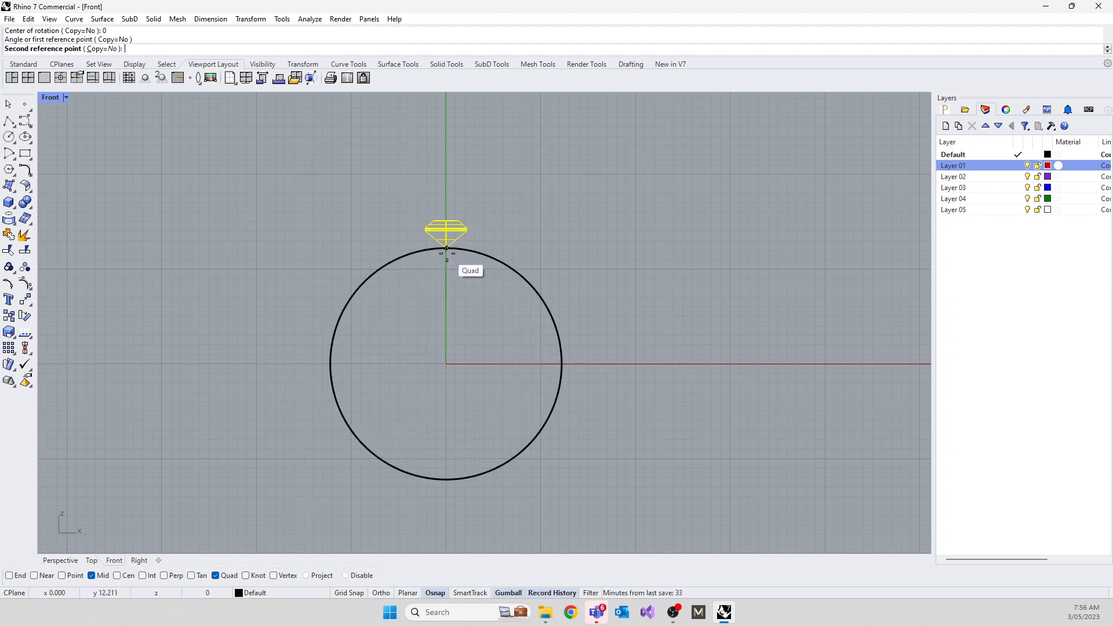
click(562, 364)
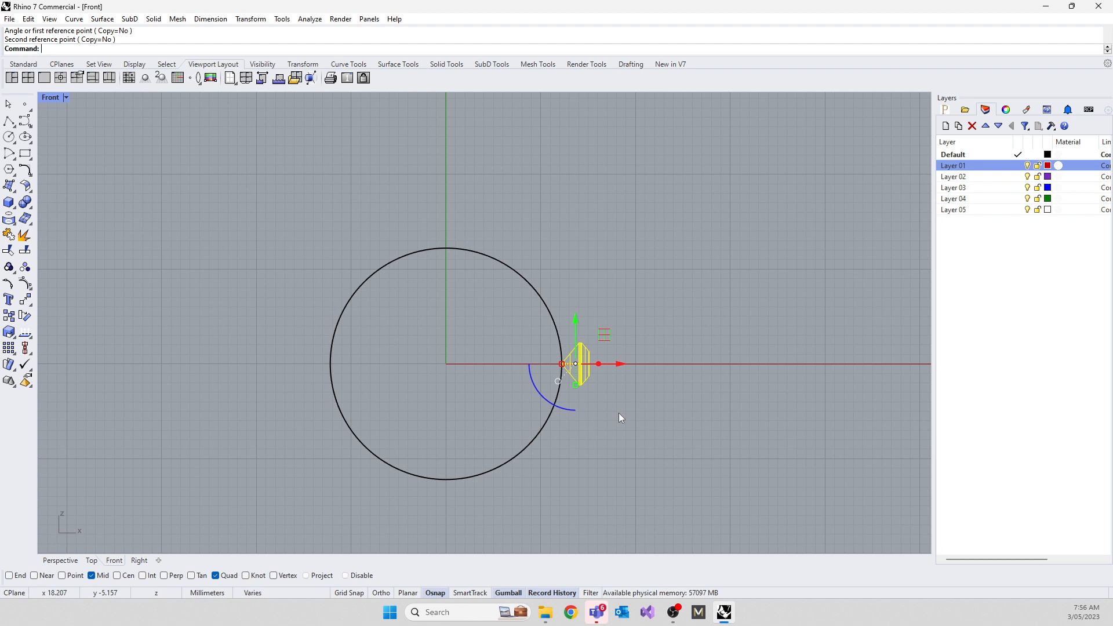
key(ctrl+z)
click(311, 309)
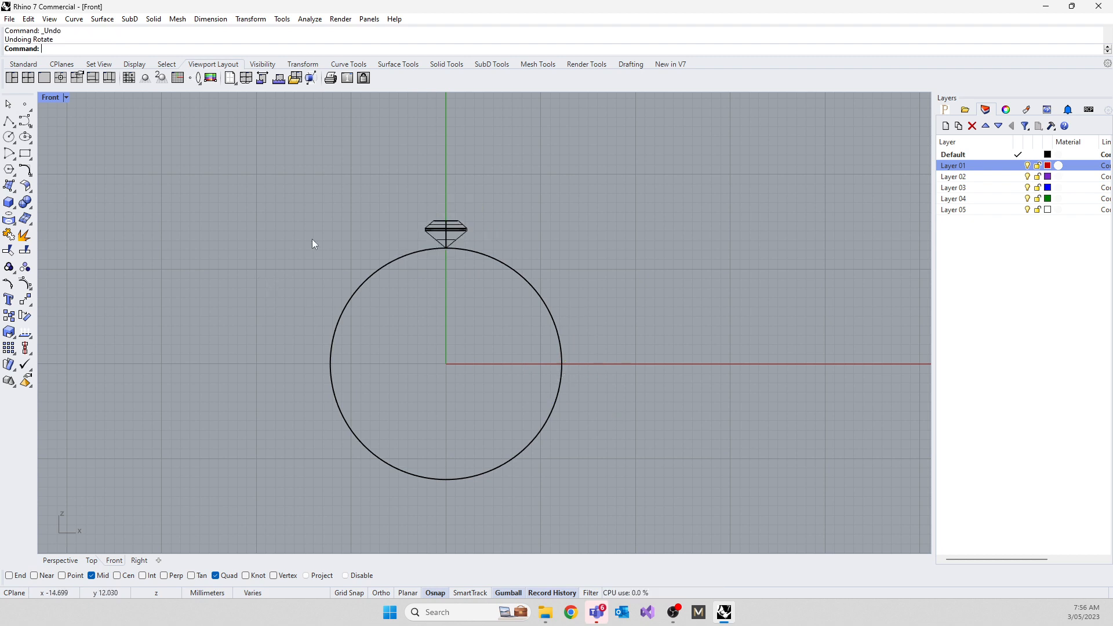
Step: Place five single points scattered freely on both sides of the ring circle
click(25, 105)
click(273, 182)
right_click(273, 182)
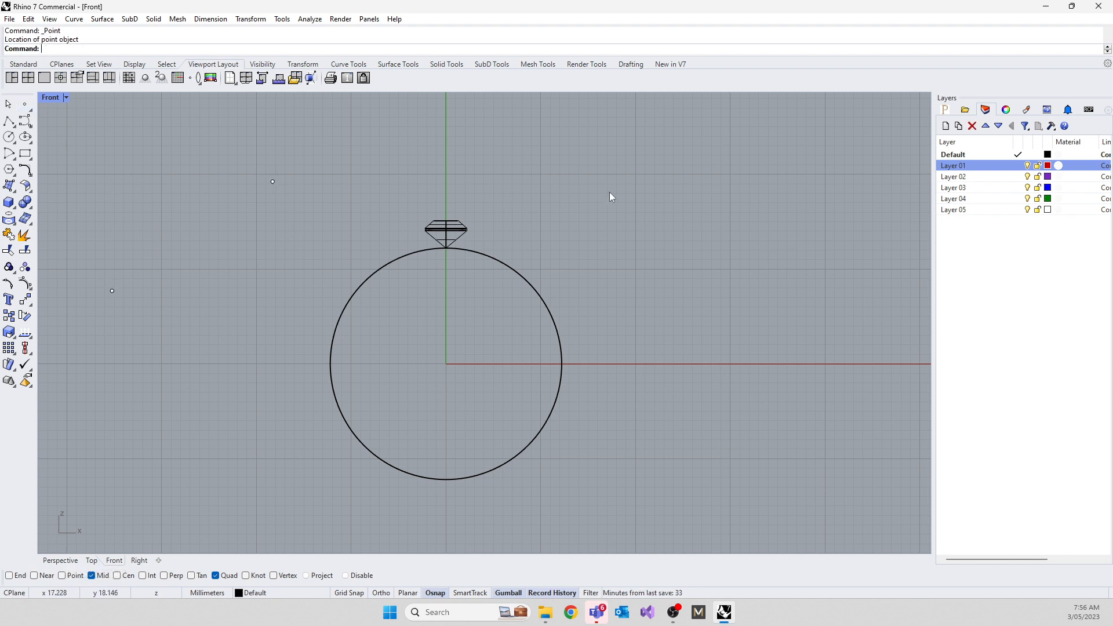
click(609, 191)
right_click(610, 191)
right_click(713, 353)
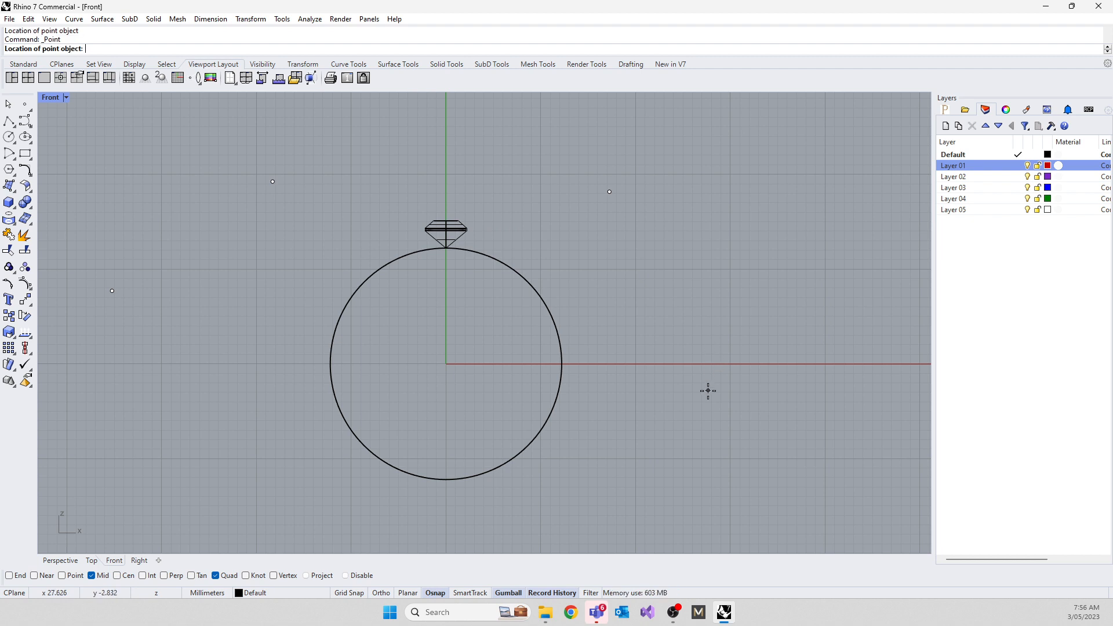
click(707, 377)
right_click(597, 479)
click(594, 490)
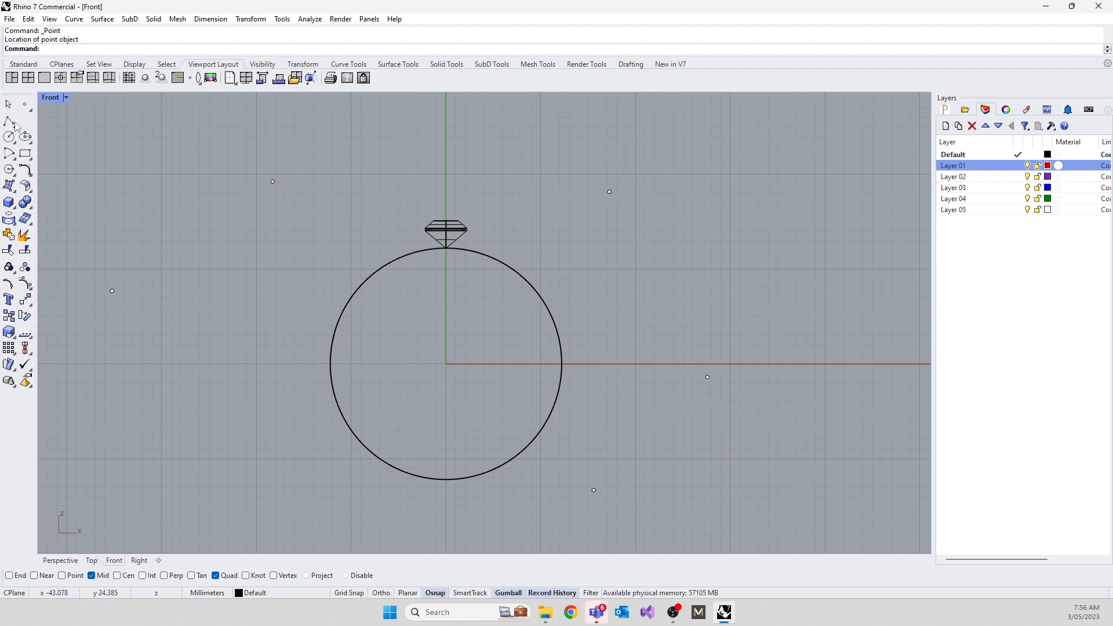
Step: Add five more single points scattered freely to the upper left of the ring circle
click(25, 104)
click(214, 172)
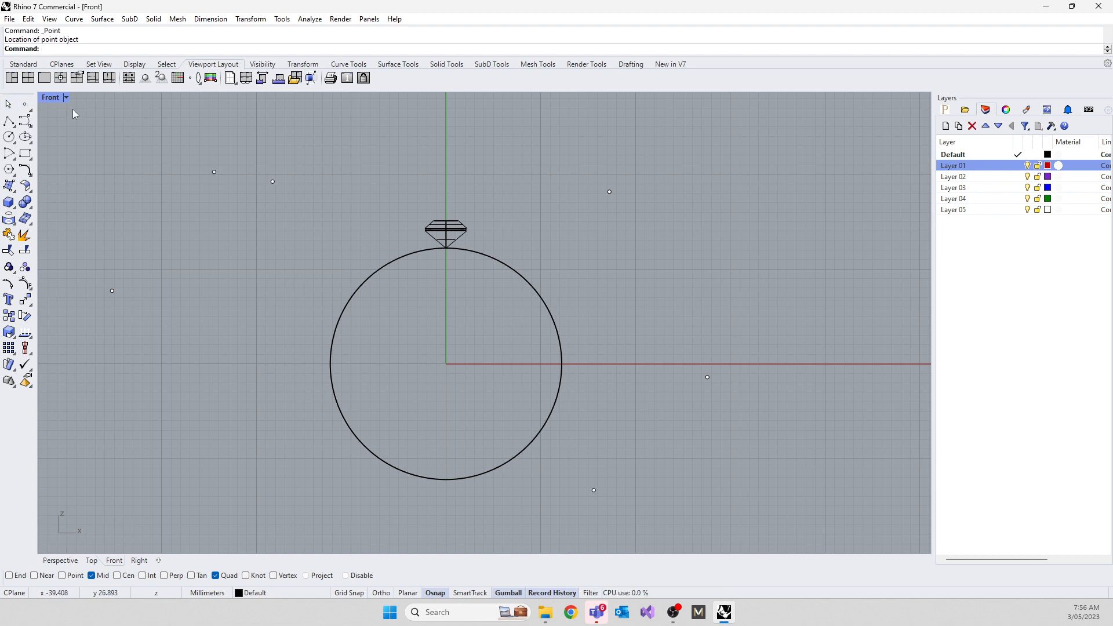
click(25, 104)
click(171, 217)
click(25, 103)
click(211, 260)
key(Return)
click(342, 136)
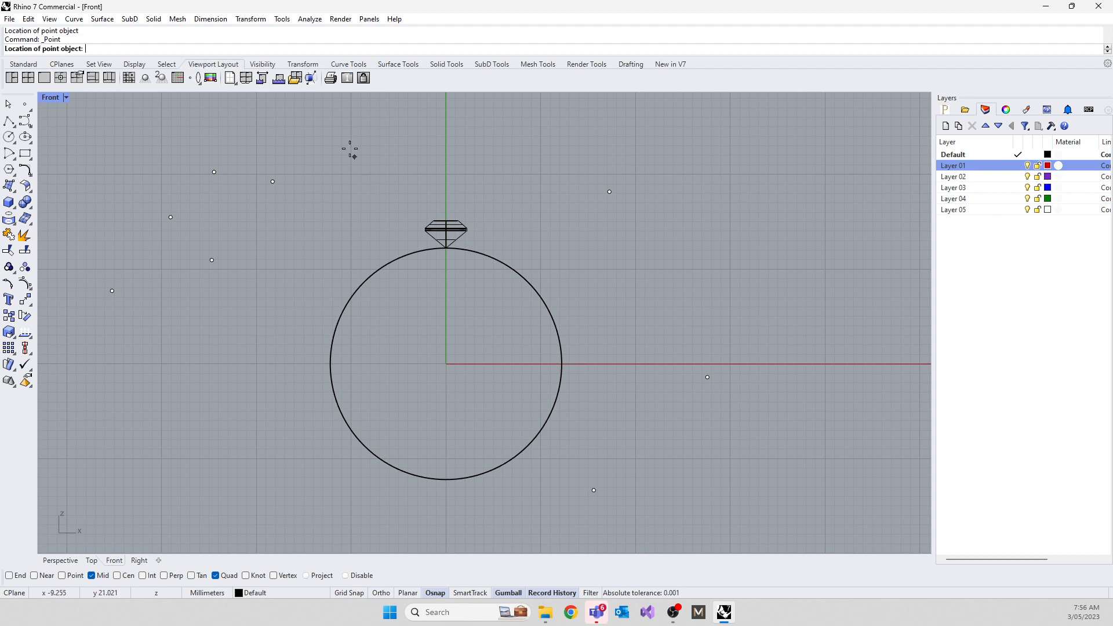
key(Return)
click(304, 276)
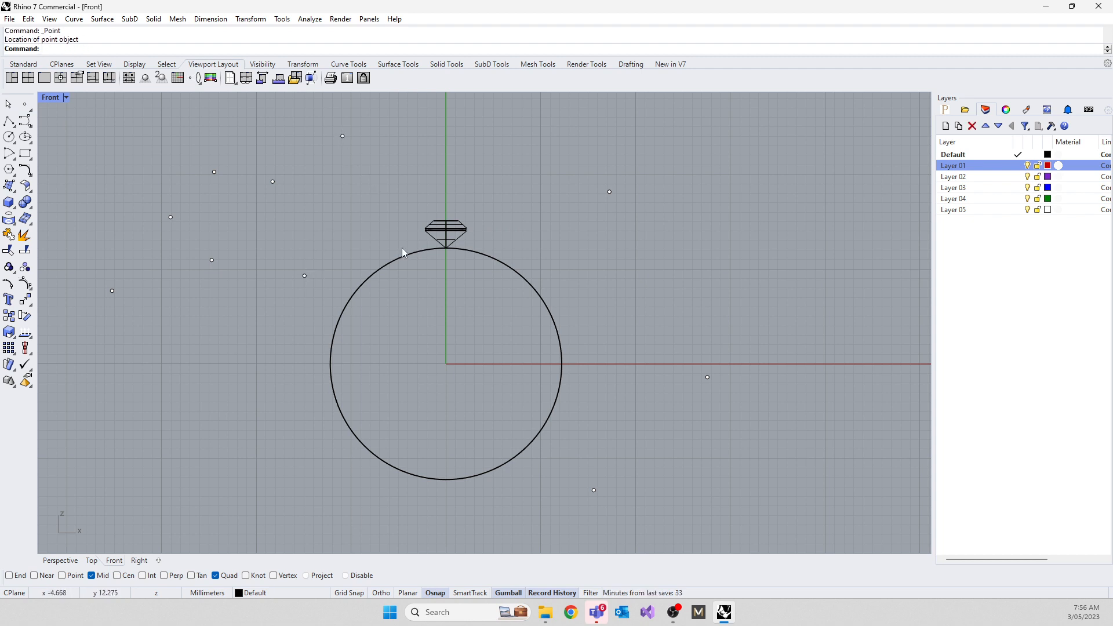
Step: Start copying the gem and its three circles from the gem's bottom tip, with only the End and Point snaps active
drag(398, 202, 534, 310)
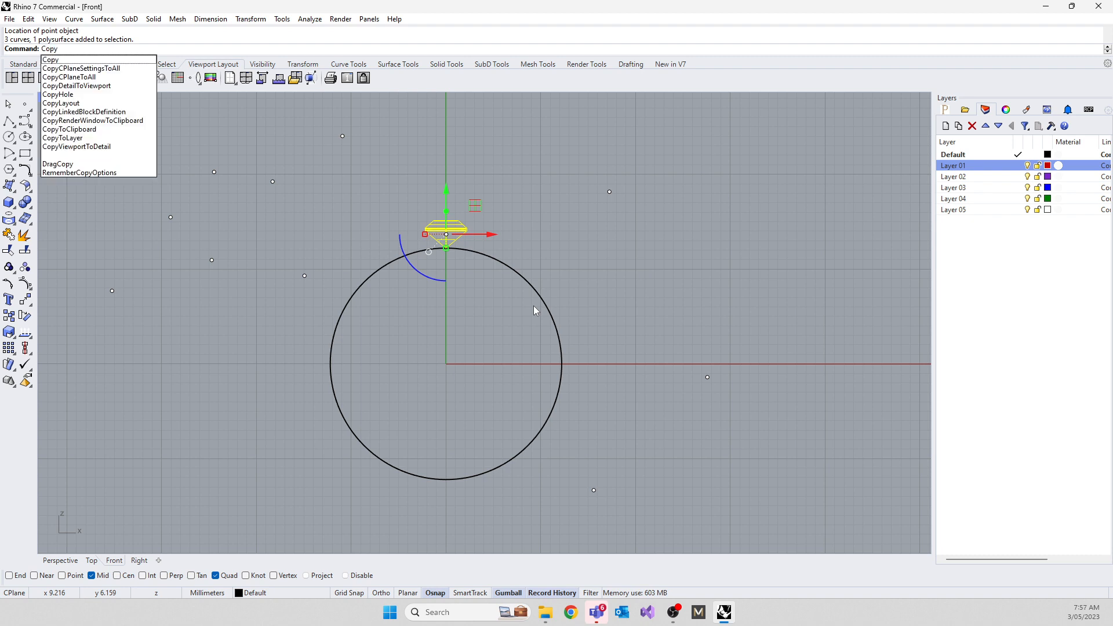
key(Return)
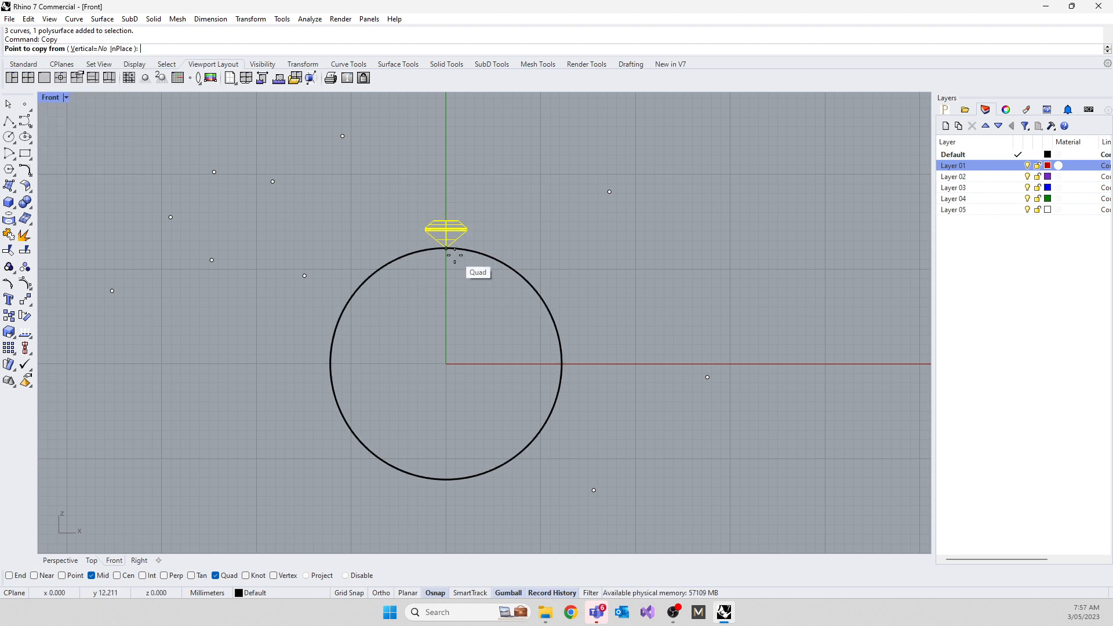
scroll(458, 262, up, 6)
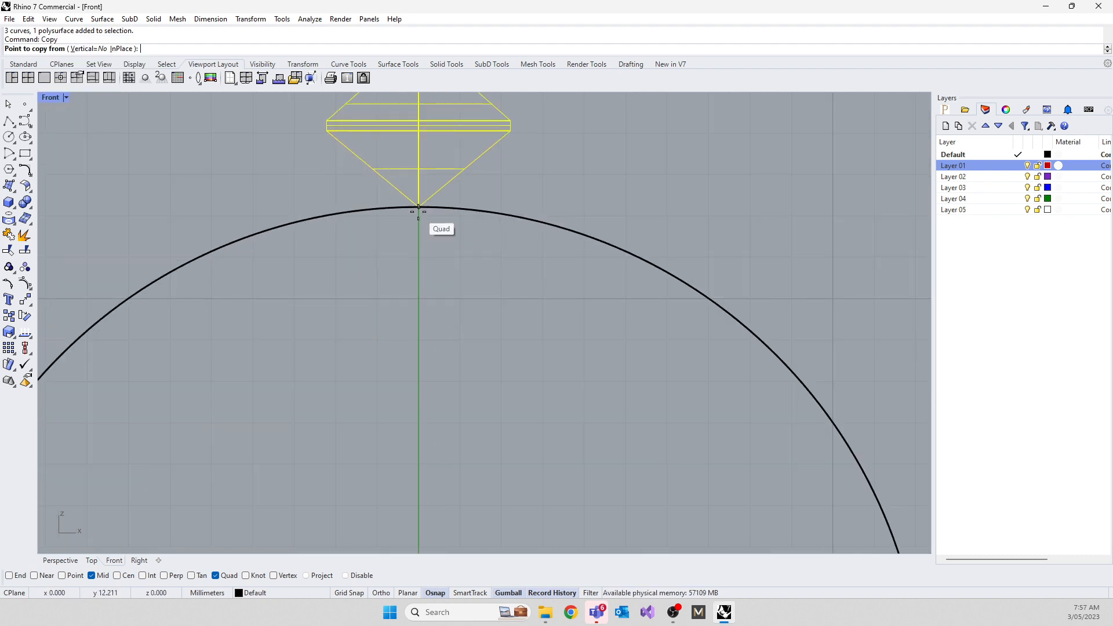
click(217, 575)
click(91, 575)
click(10, 576)
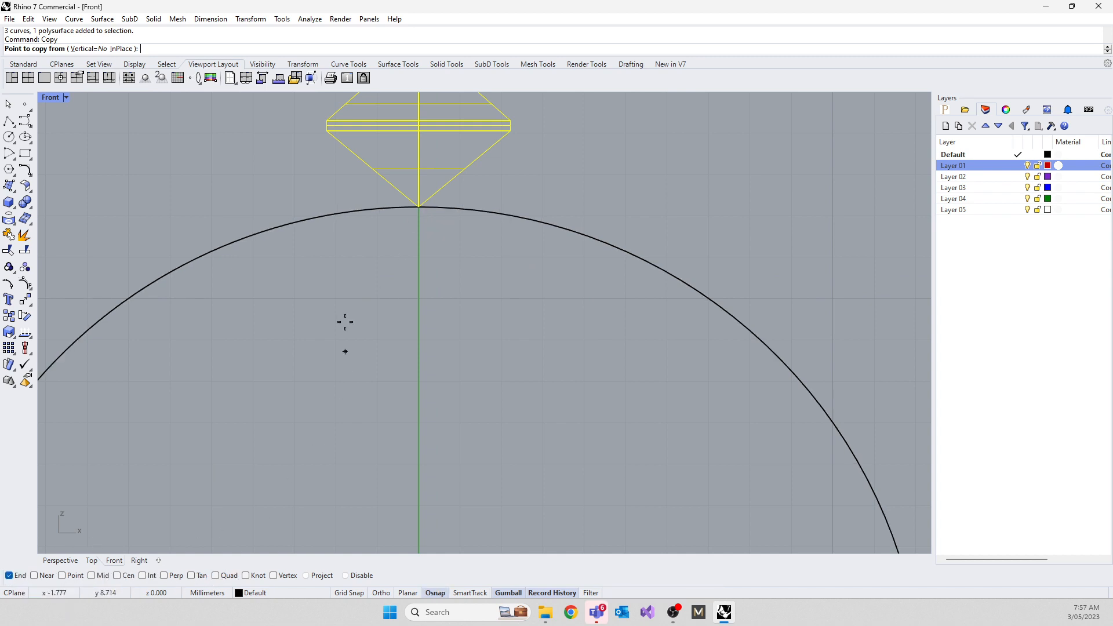
click(421, 204)
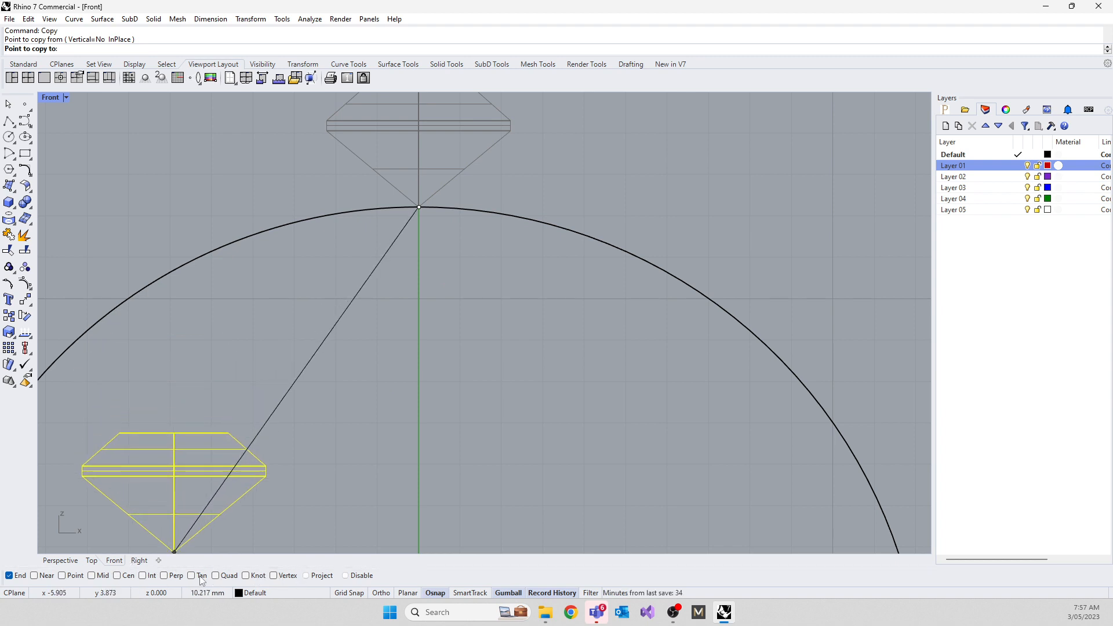
click(61, 576)
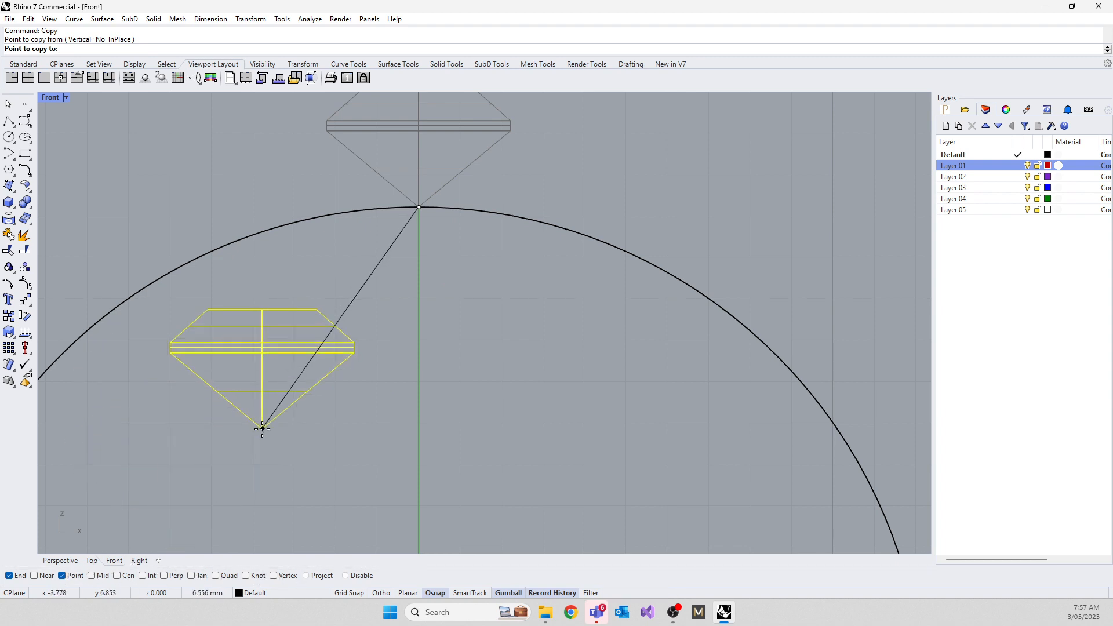
Step: Place a copy of the gem and its circles with its tip on each of the ten scattered points and finish the copying
scroll(264, 419, down, 10)
click(509, 289)
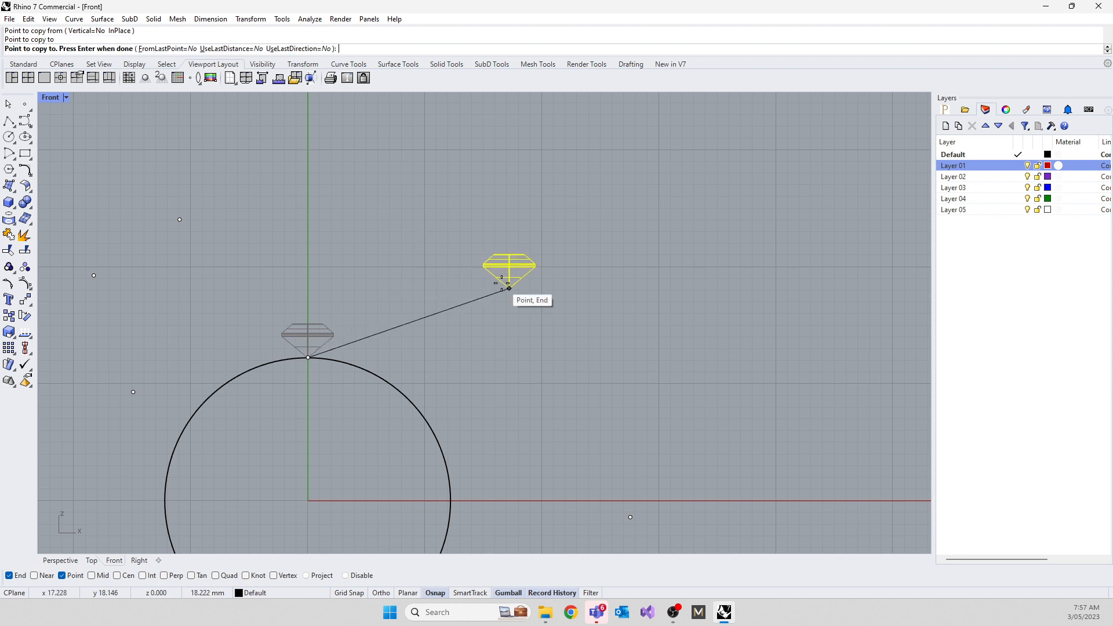
click(629, 517)
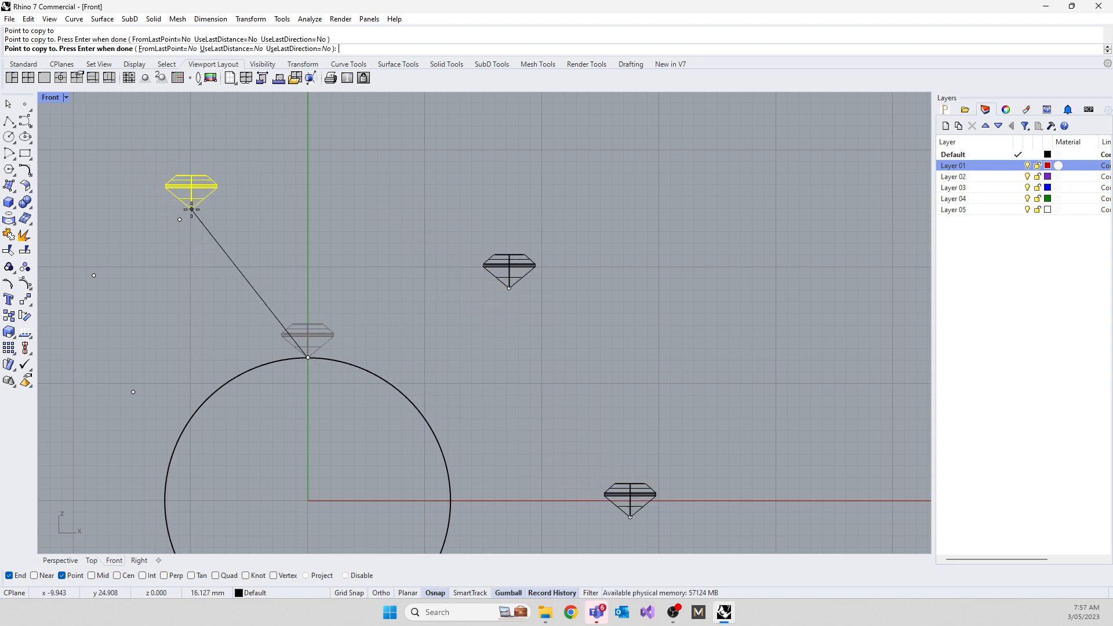
click(180, 219)
click(93, 275)
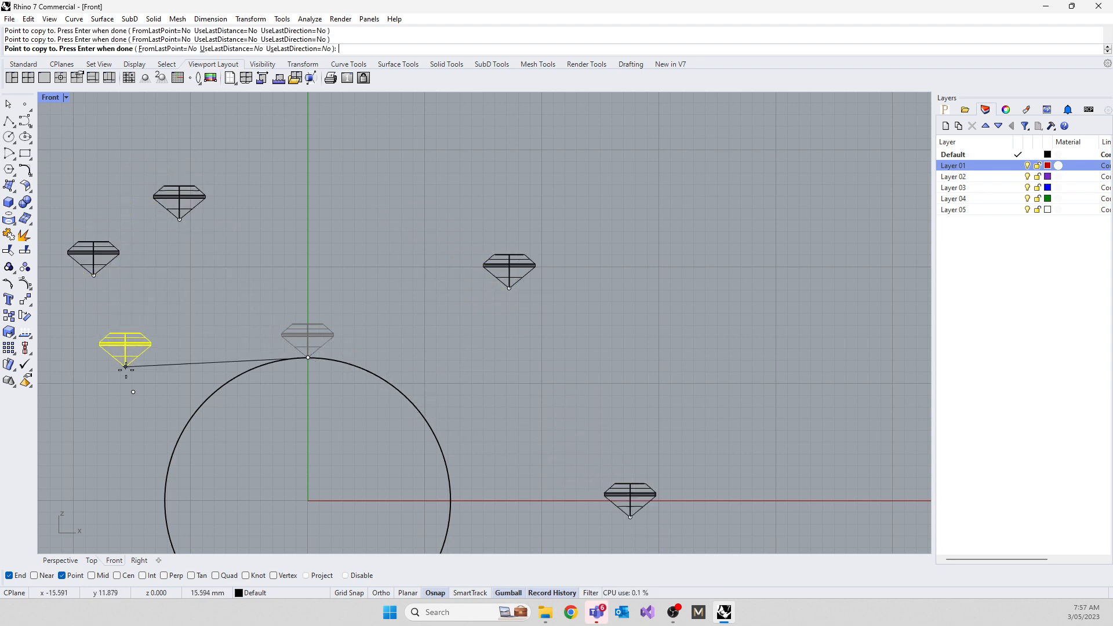
click(132, 392)
scroll(383, 261, down, 3)
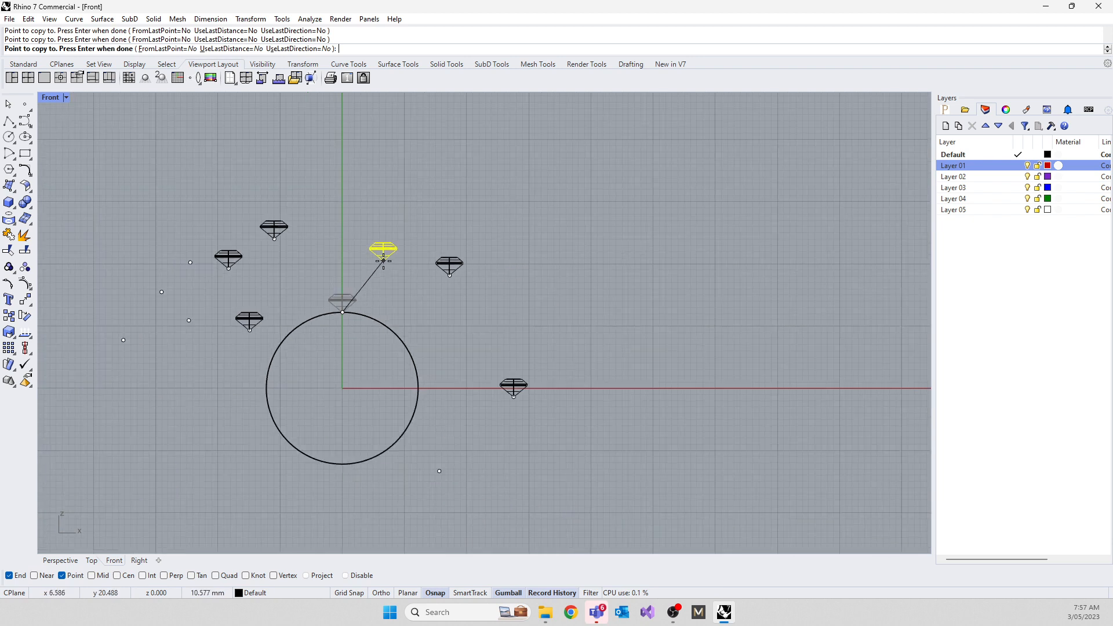
click(189, 320)
click(190, 262)
click(161, 291)
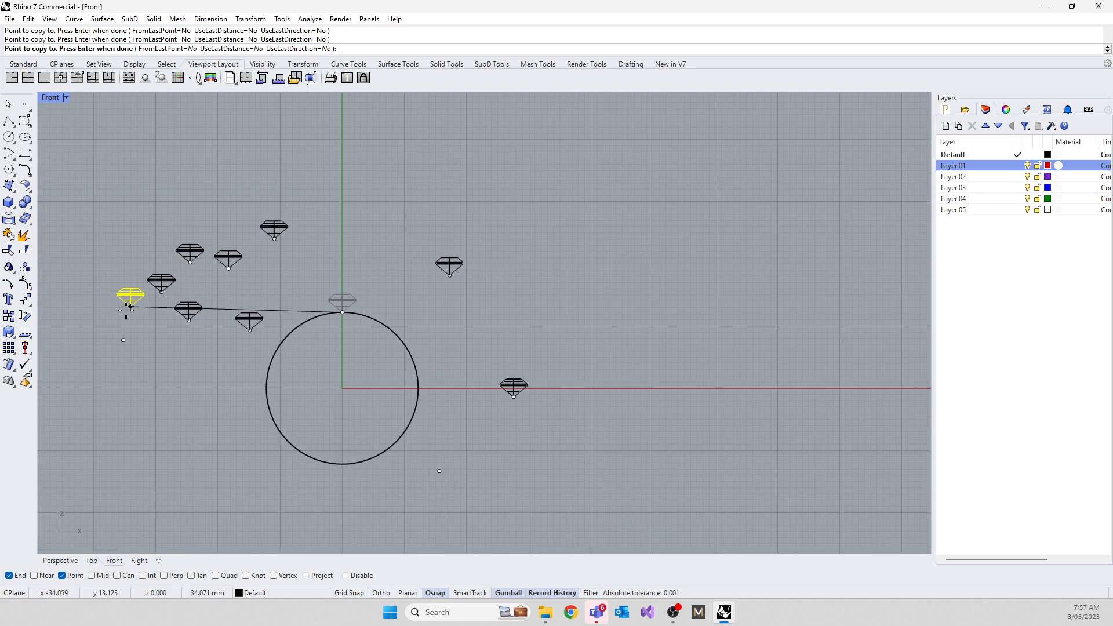
click(123, 340)
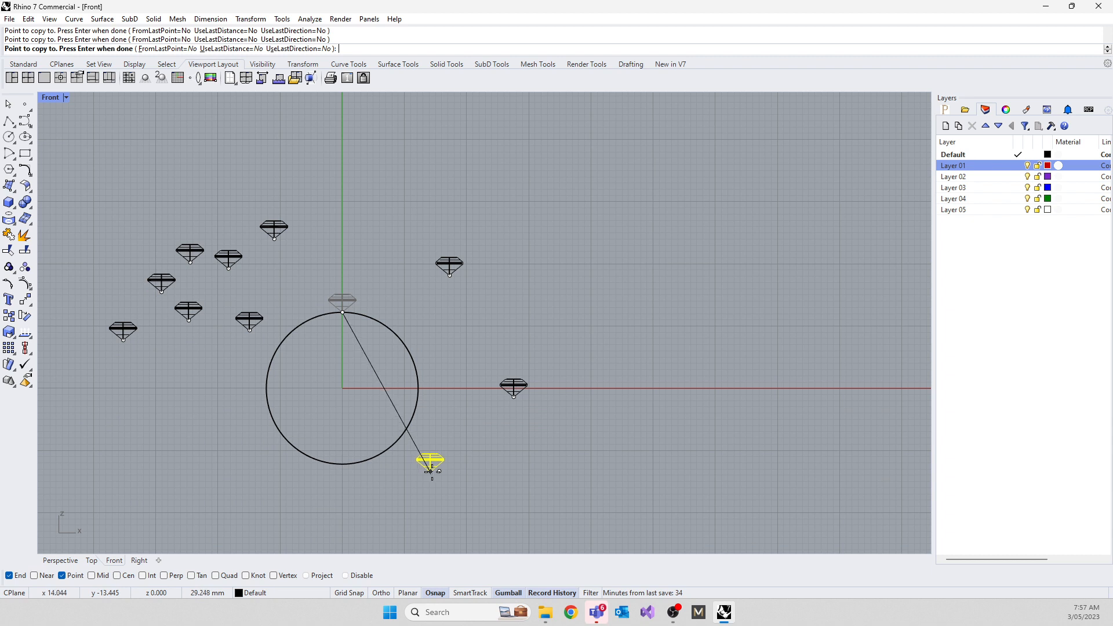
click(439, 469)
right_drag(353, 432, 492, 364)
right_click(328, 396)
click(331, 392)
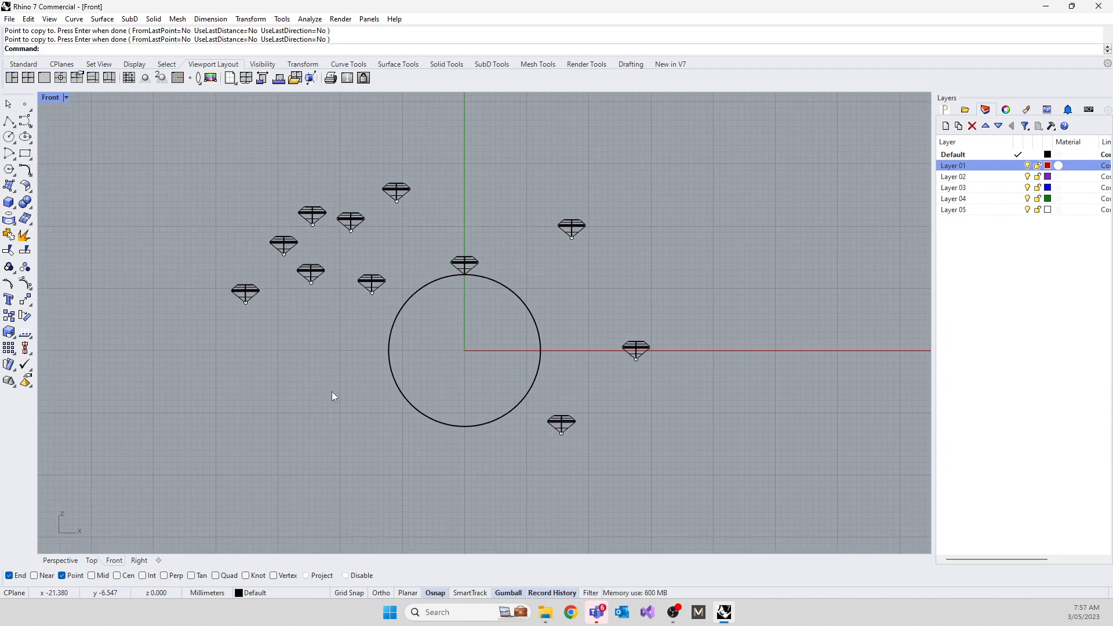
Step: Delete all the gems, their circles and the scattered points, keeping only the ring circle
drag(158, 140, 714, 384)
key(Delete)
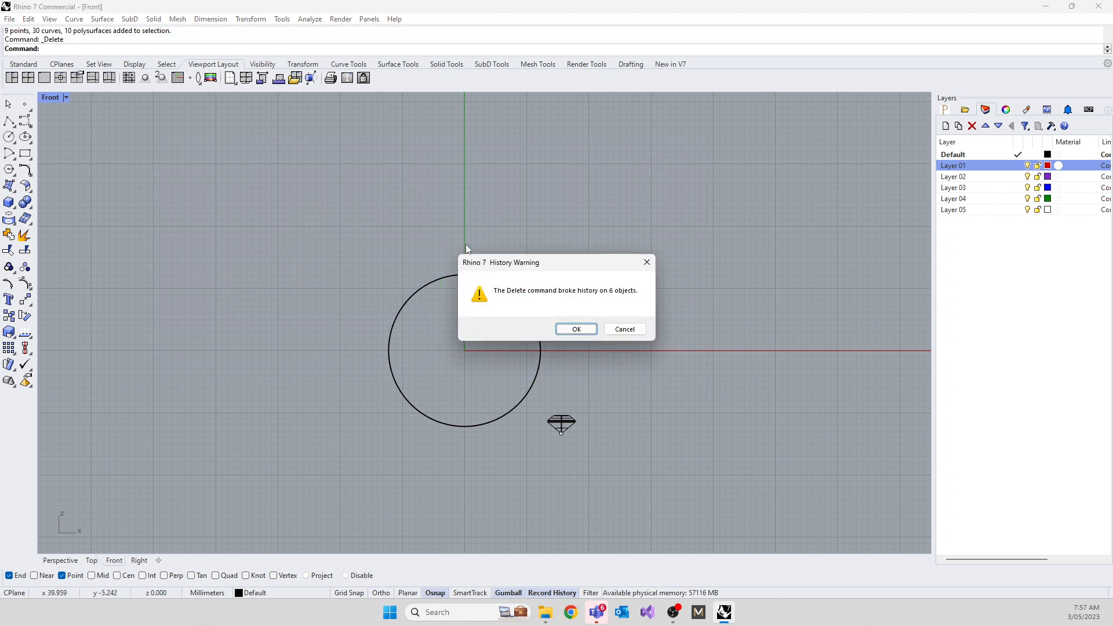
click(581, 335)
drag(481, 366, 609, 440)
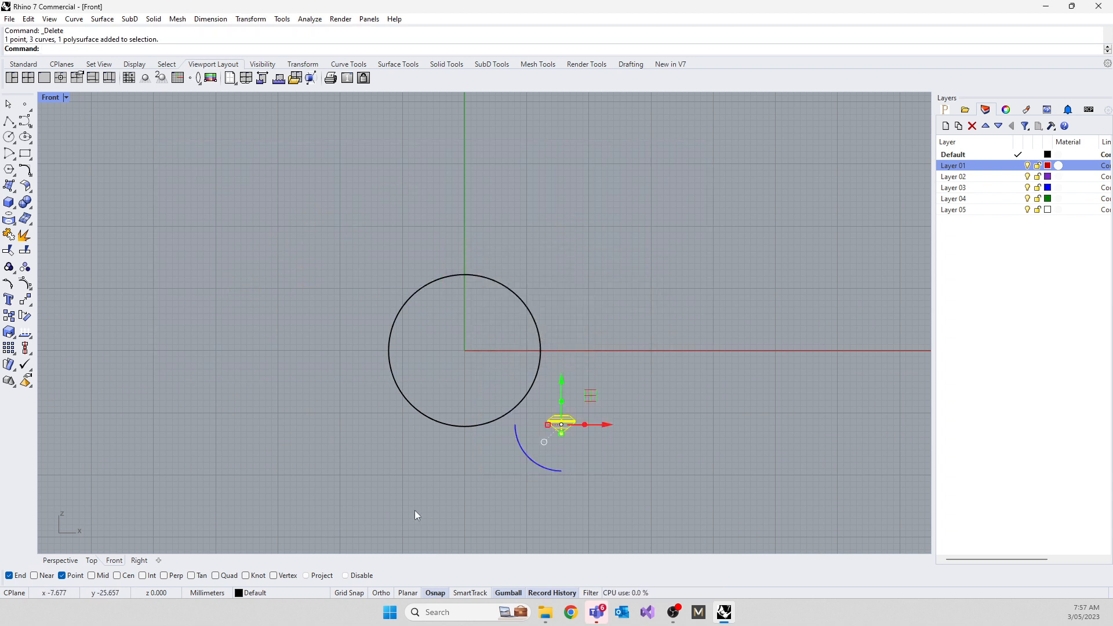
key(Delete)
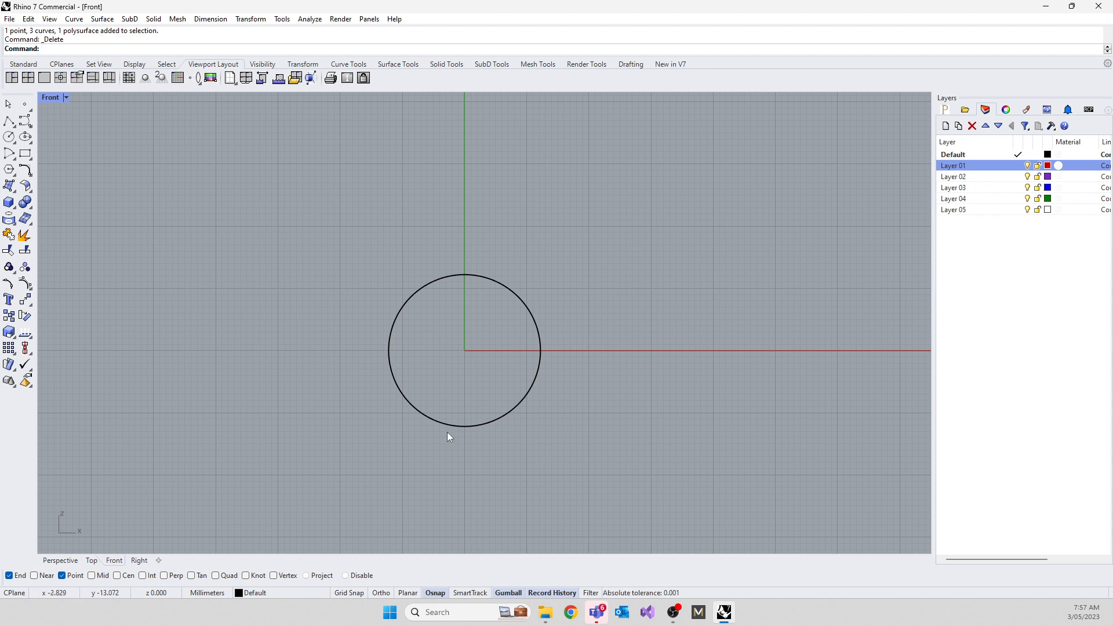
Step: Turn on grid snap and draw a closed 3 mm square polyline from (-5, 5) to (-2, 2) inside the ring circle
click(432, 592)
scroll(472, 364, up, 8)
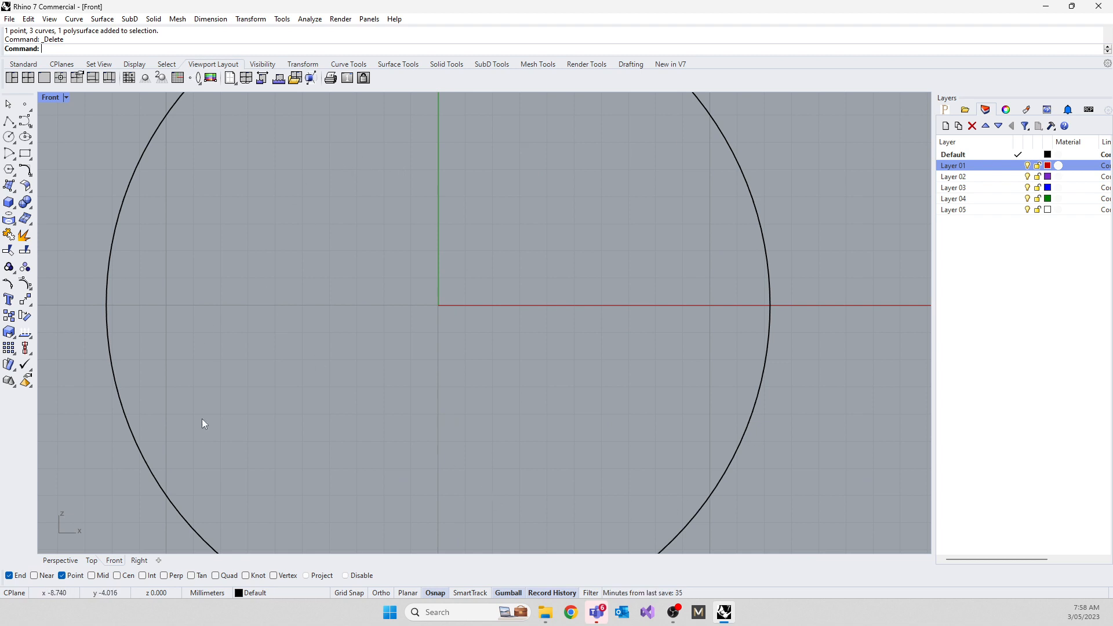
click(350, 593)
click(8, 121)
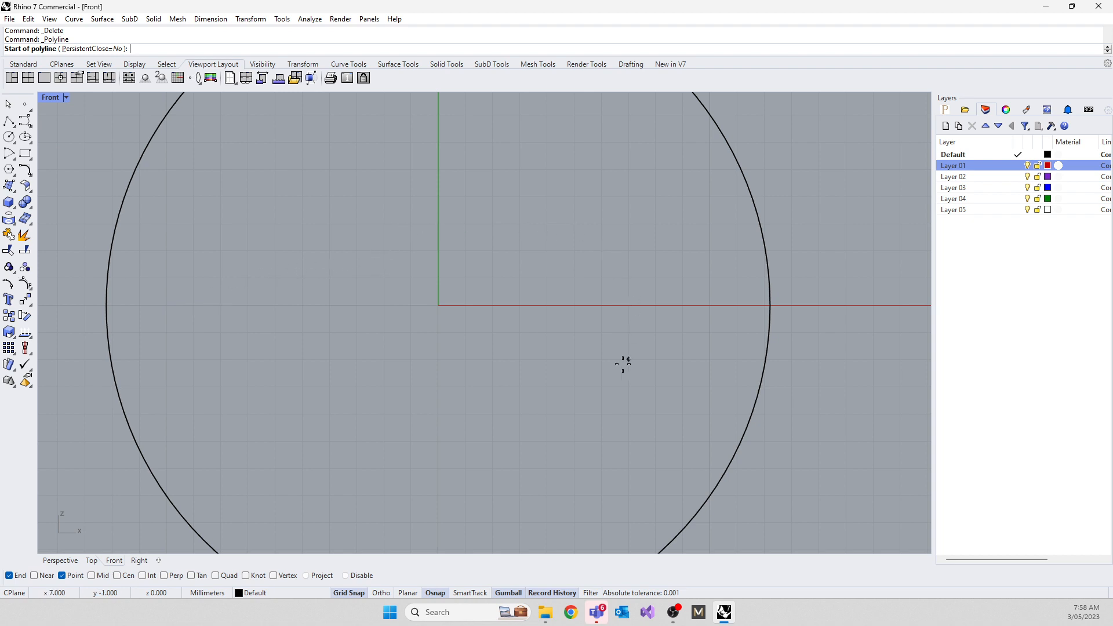
click(302, 169)
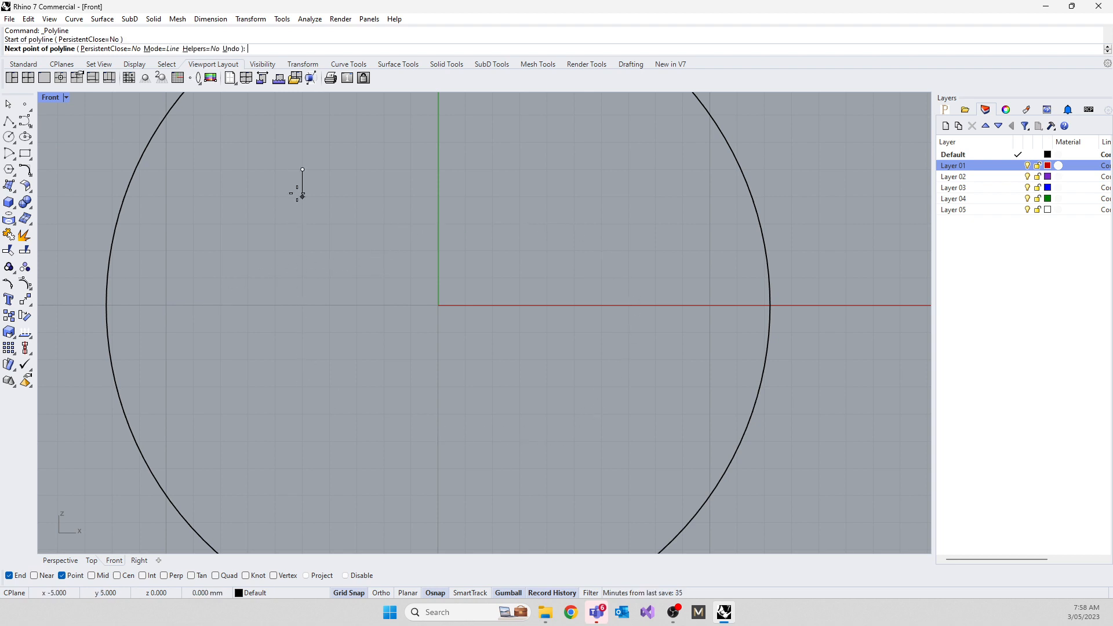
click(302, 250)
click(384, 250)
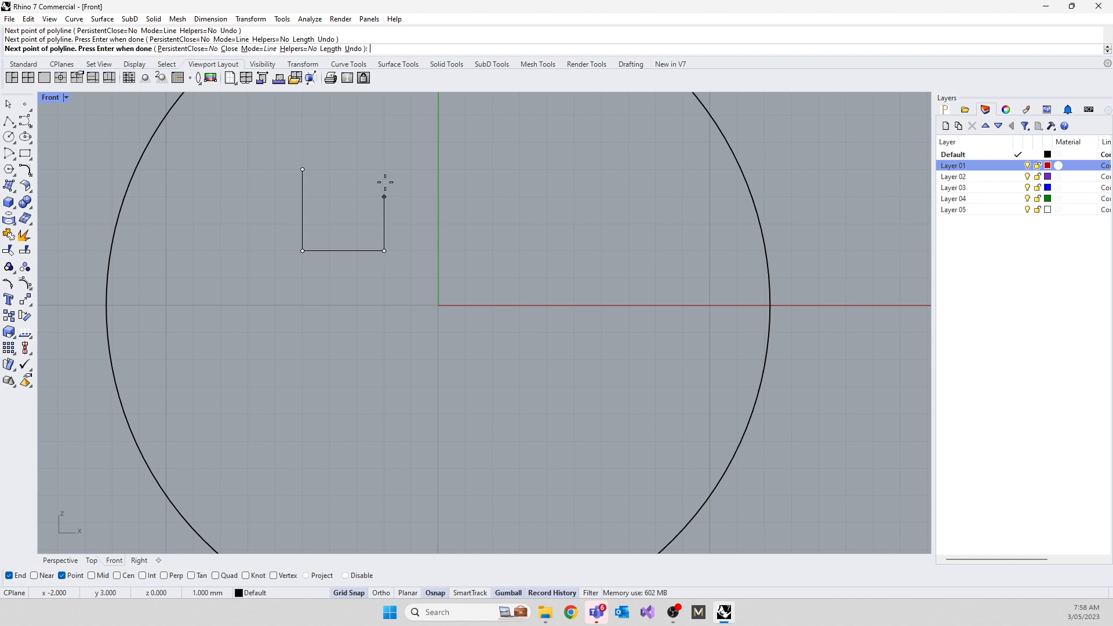
click(384, 169)
click(302, 169)
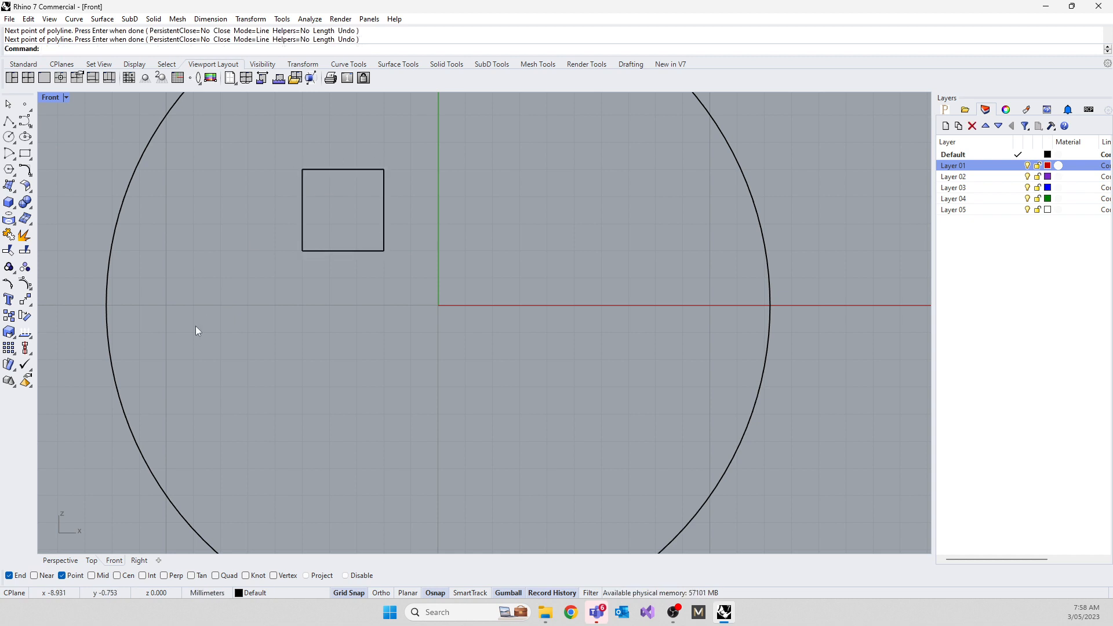
Step: Draw a second closed 3 mm square polyline beside the first, from (-1, 2) to (2, 5), snapping to the grid
right_click(196, 326)
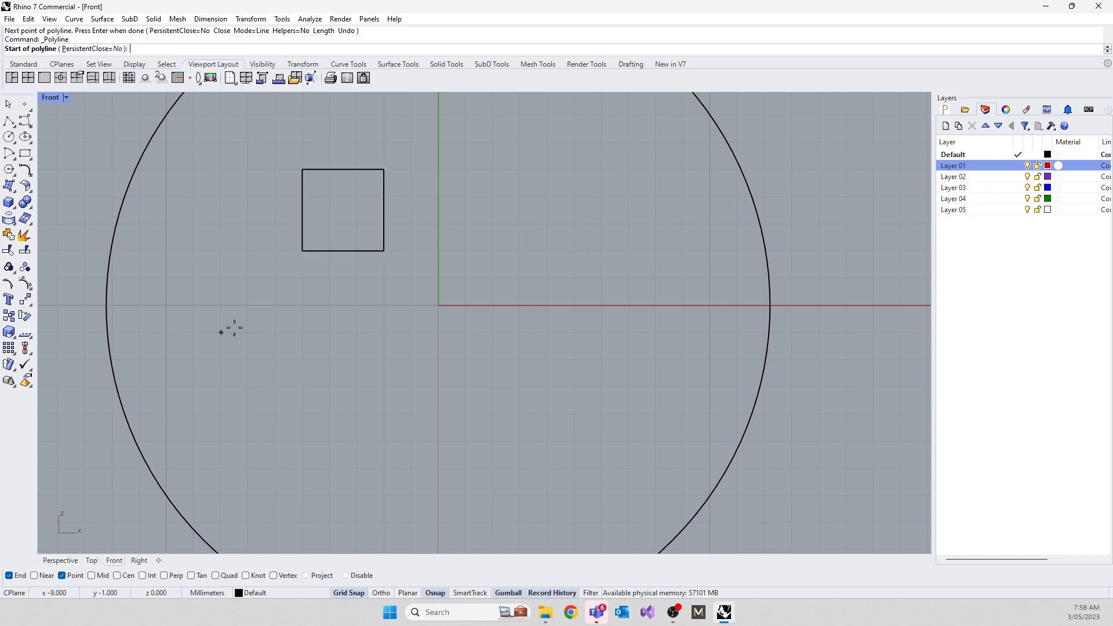
click(411, 250)
click(411, 169)
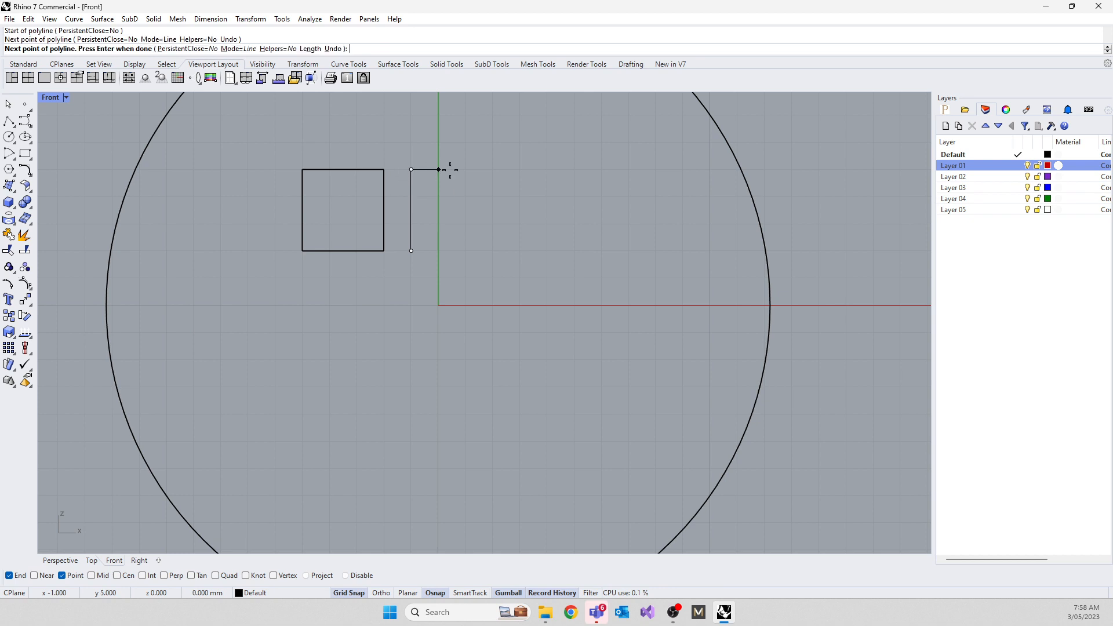
click(492, 170)
click(492, 251)
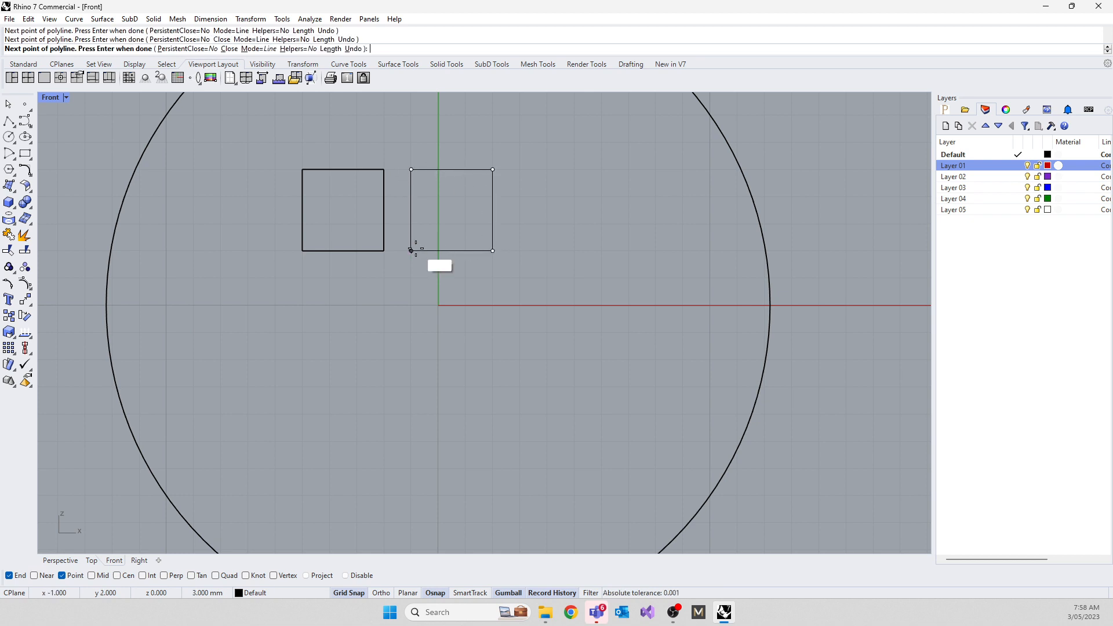
click(411, 250)
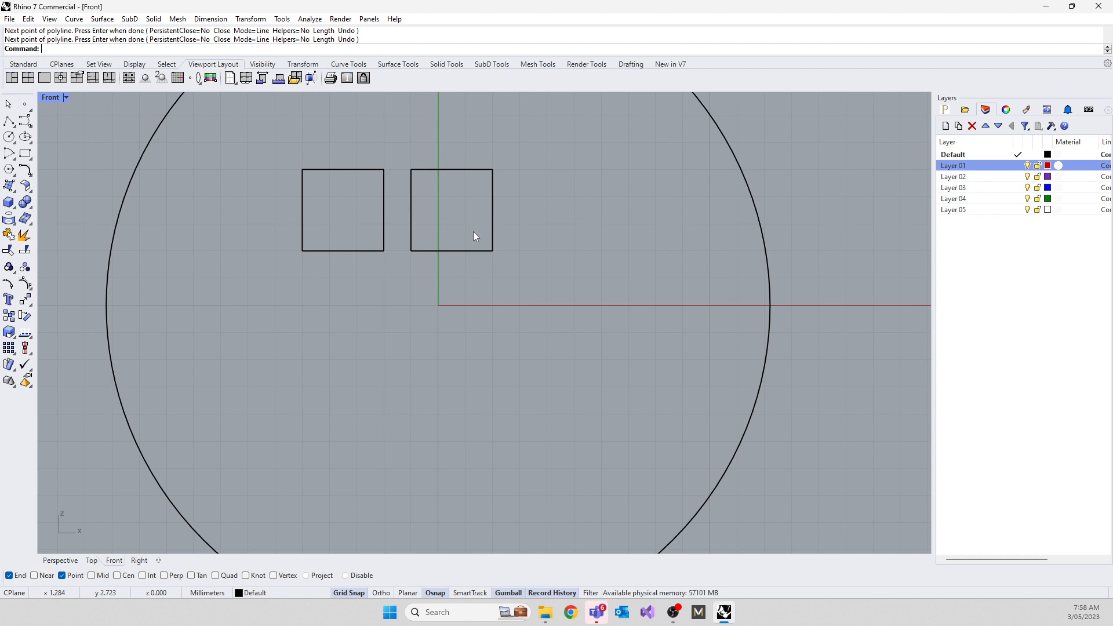
Step: Set the grid snap spacing to 0.5 mm for all viewports
right_click(344, 593)
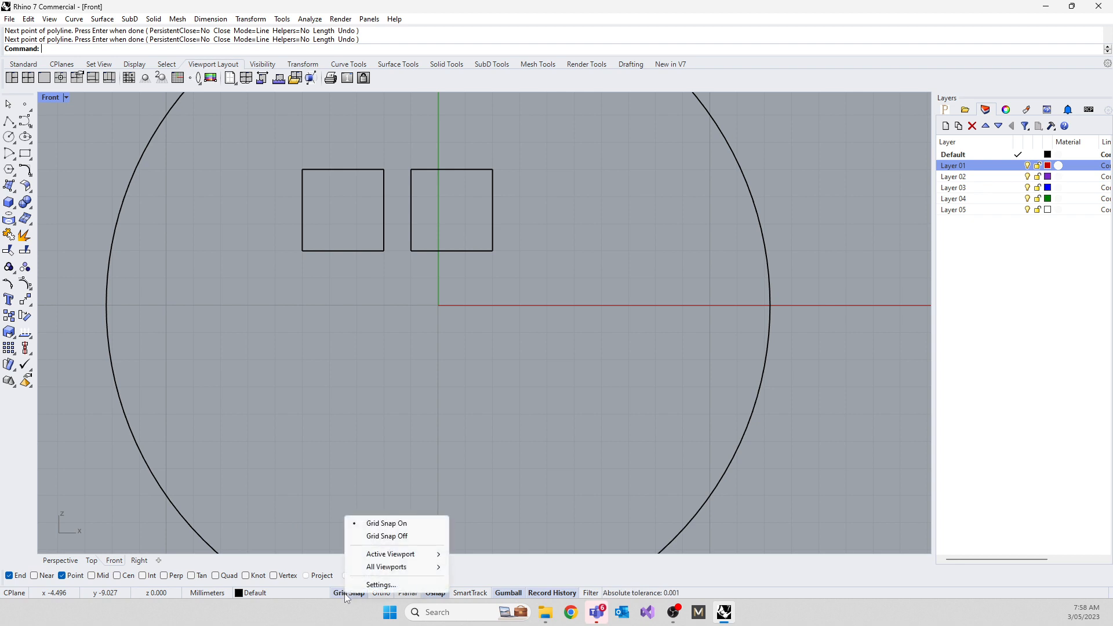
click(376, 584)
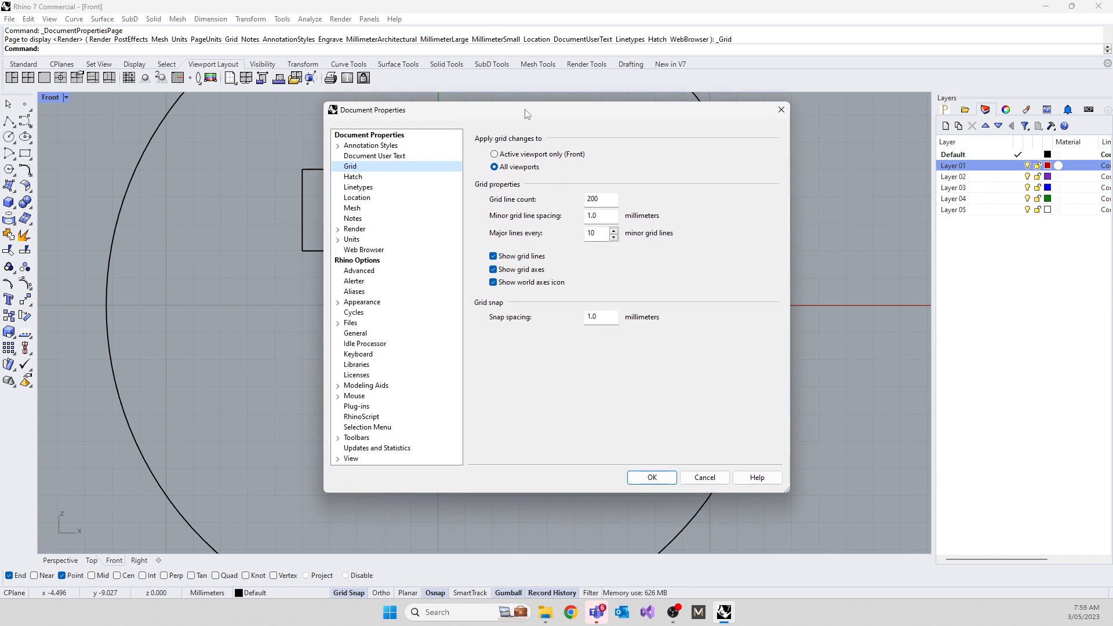
drag(525, 109, 734, 146)
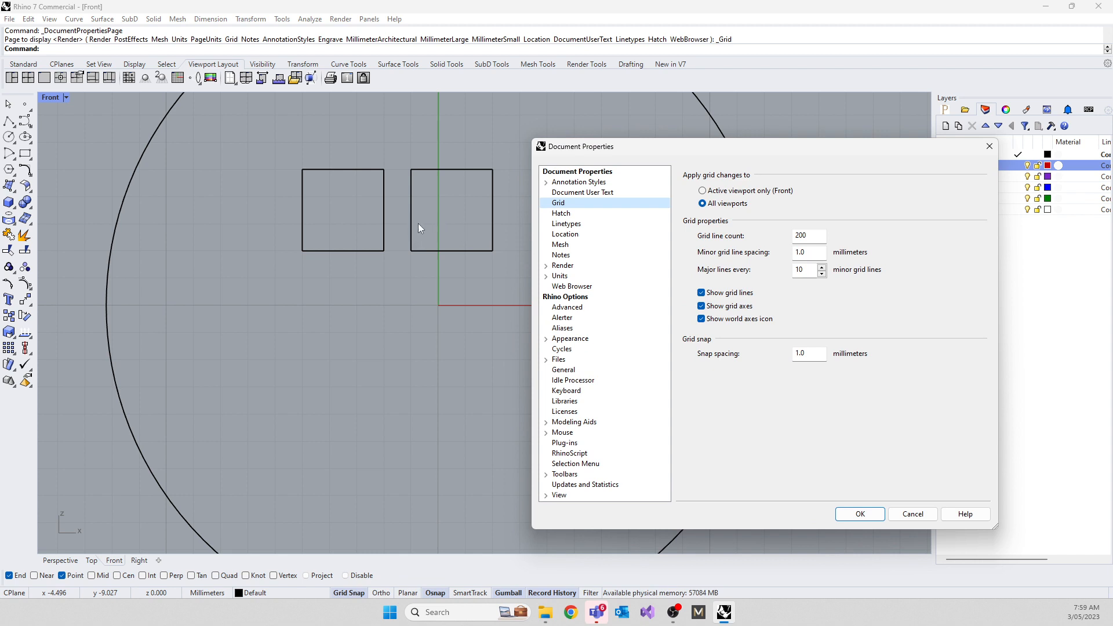
double_click(809, 353)
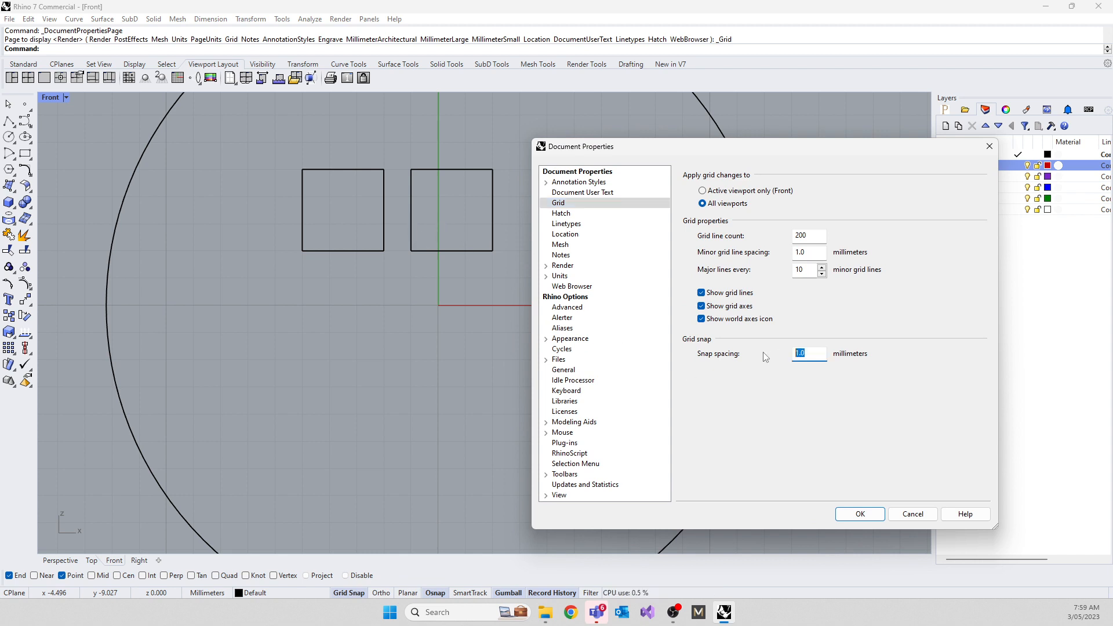
text(0.5)
click(863, 514)
Step: Draw a closed 2.5 mm square polyline below the first square, from (-5, 1) to (-2.5, -1.5), snapping to the grid
click(9, 121)
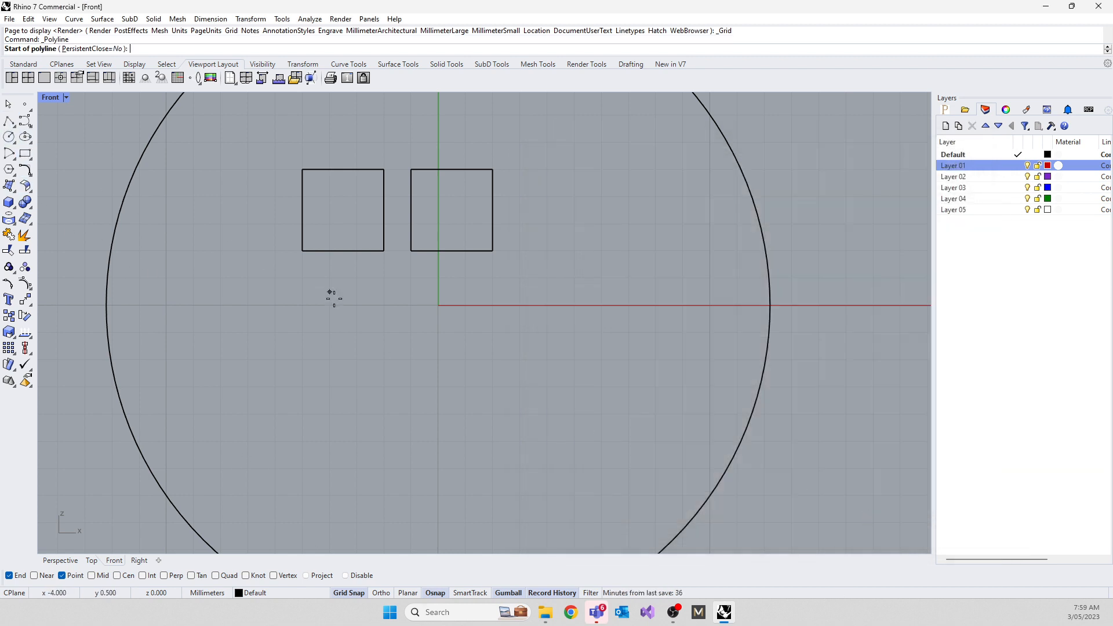
click(302, 278)
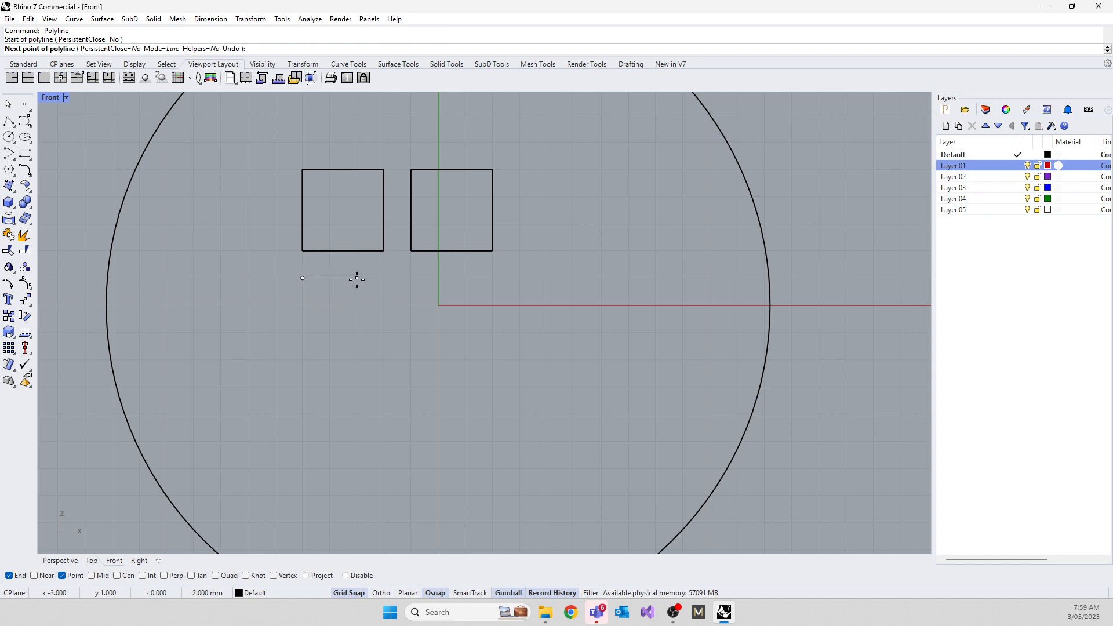
click(370, 346)
click(302, 346)
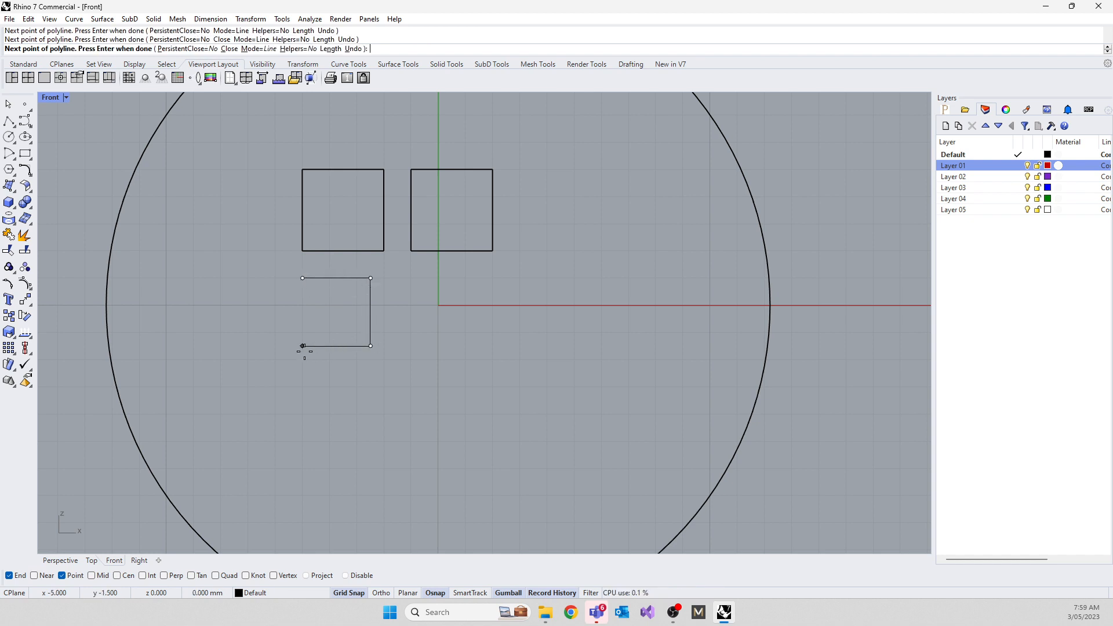
click(302, 278)
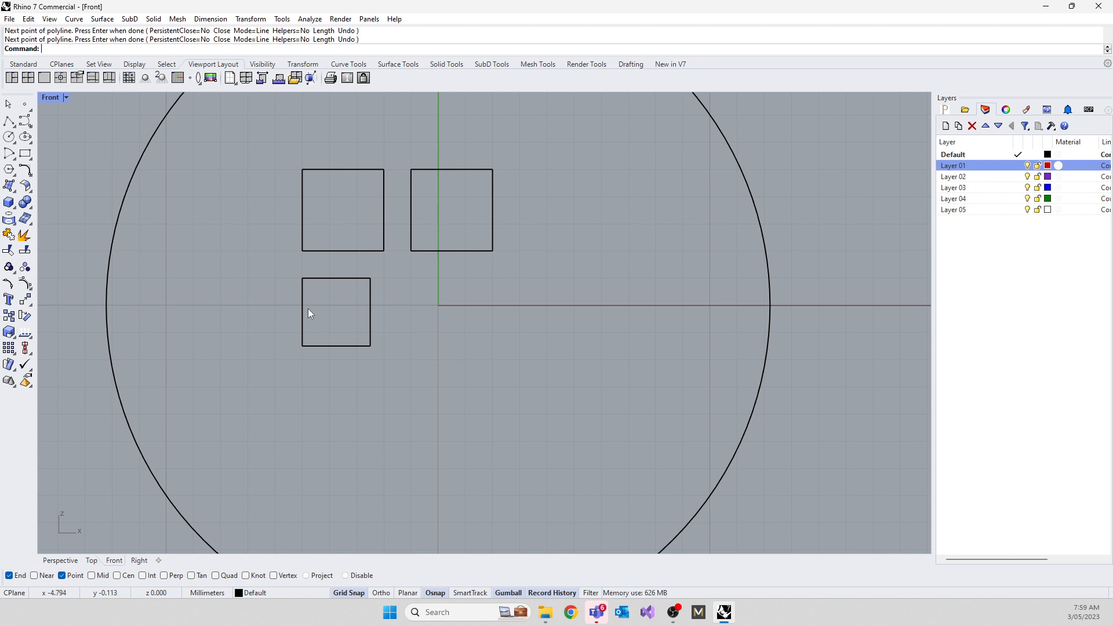
Step: Delete the three squares inside the ring circle
scroll(308, 308, down, 2)
drag(292, 199, 465, 368)
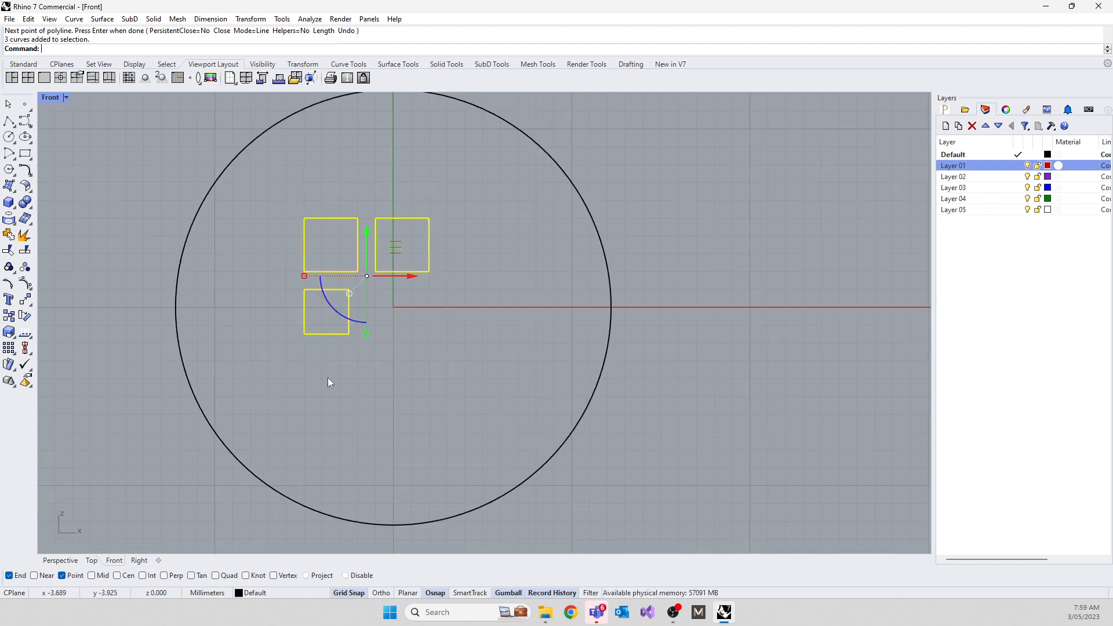
key(Delete)
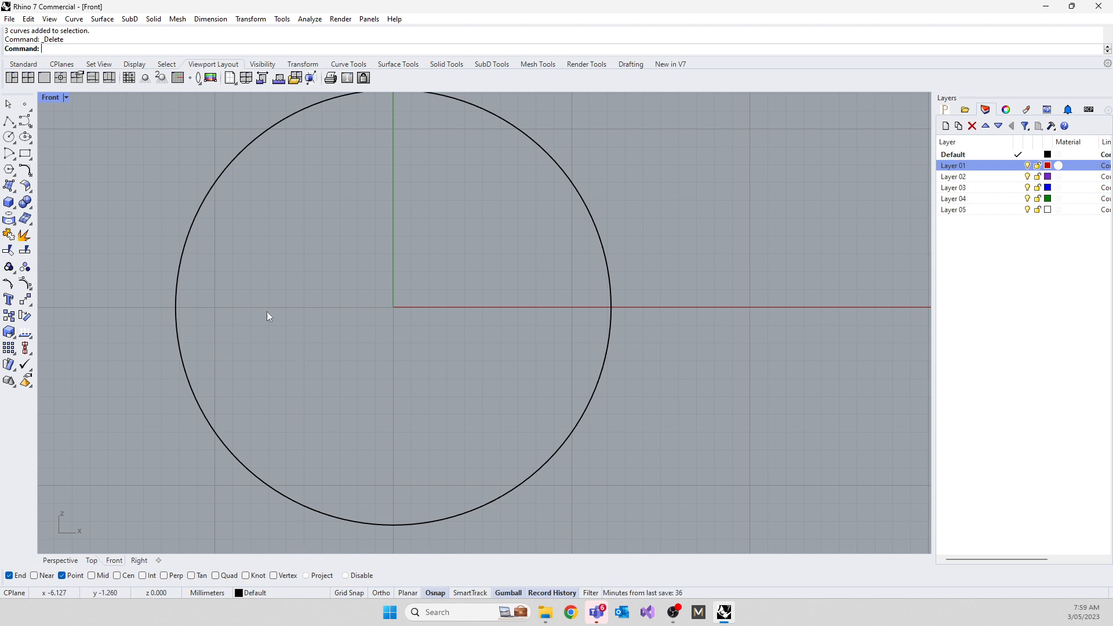
click(8, 121)
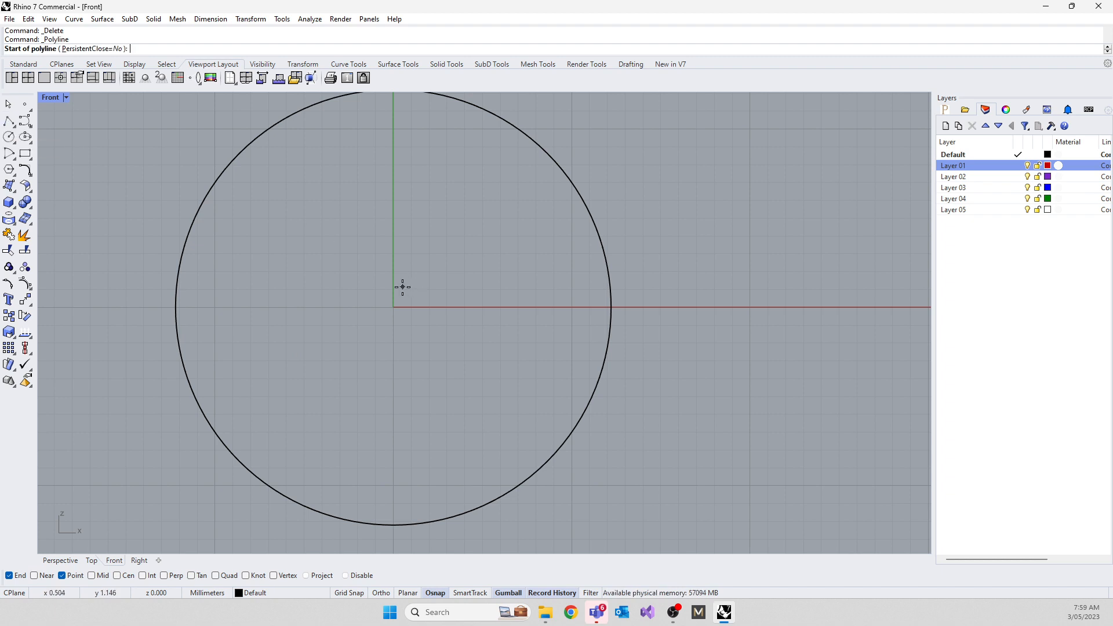
text(0)
key(Return)
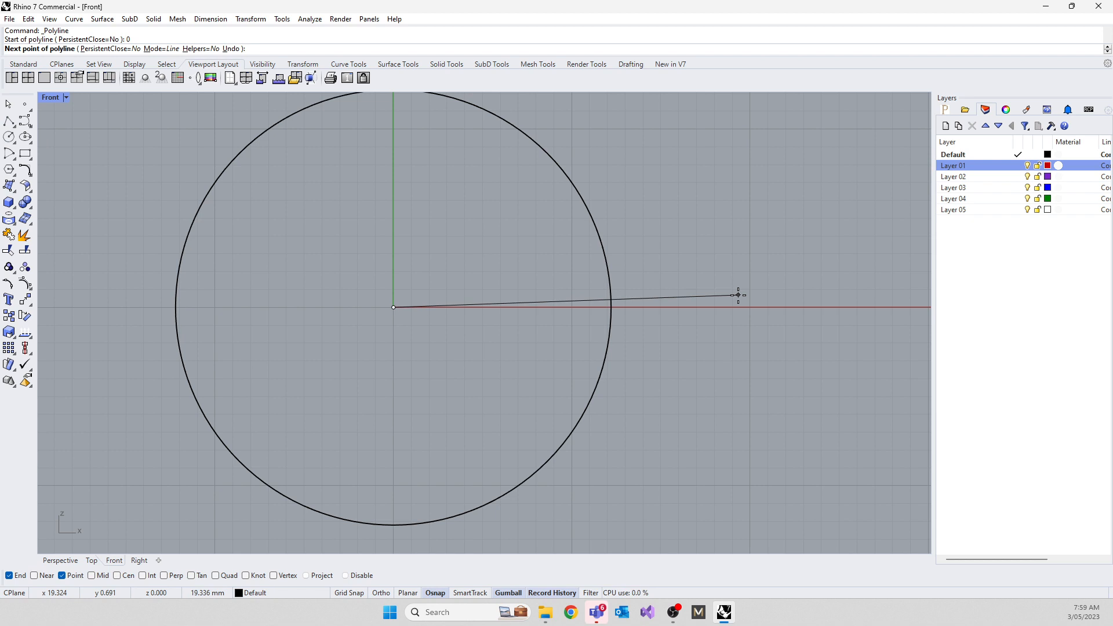
key(F8)
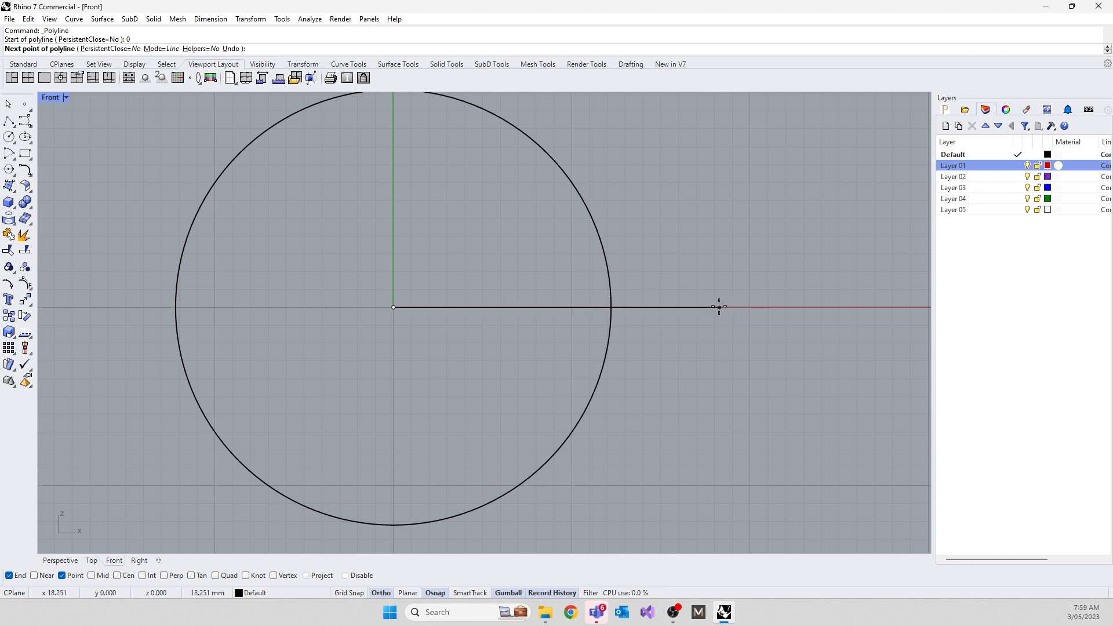
key(F8)
key(Escape)
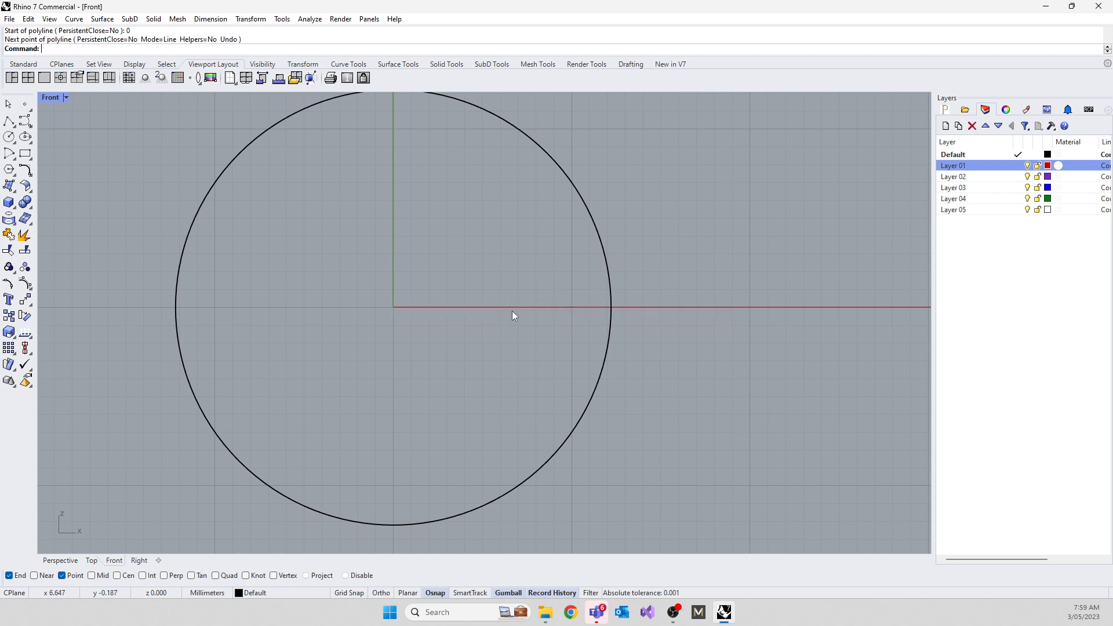
Step: Draw a horizontal polyline just above the X axis, from slightly left of the vertical axis to beyond the circle's right side
right_drag(392, 332, 427, 343)
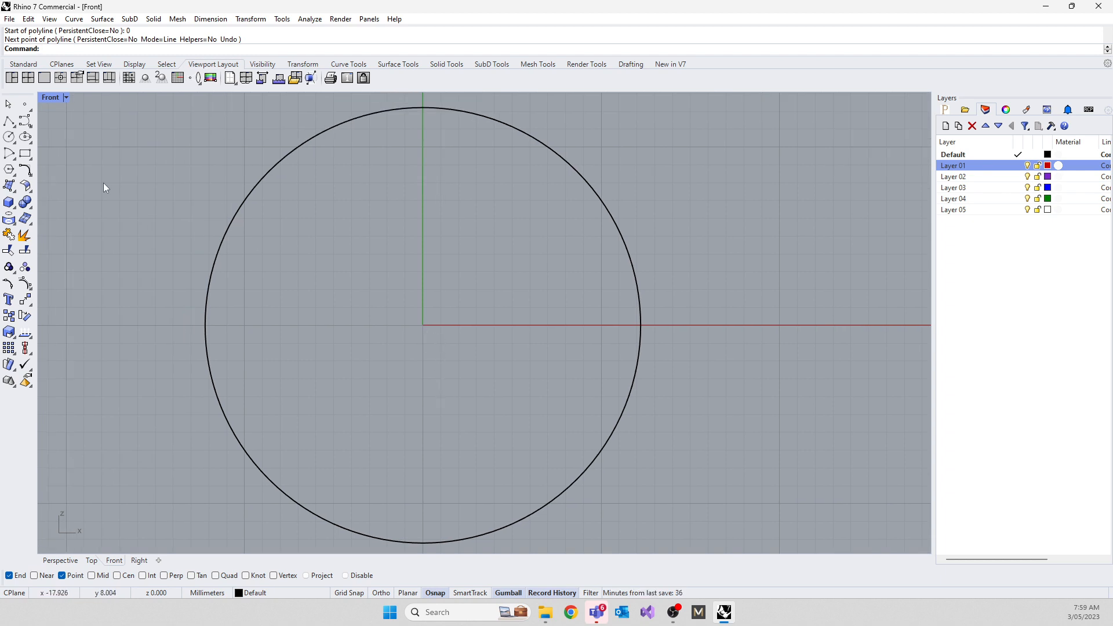
click(8, 122)
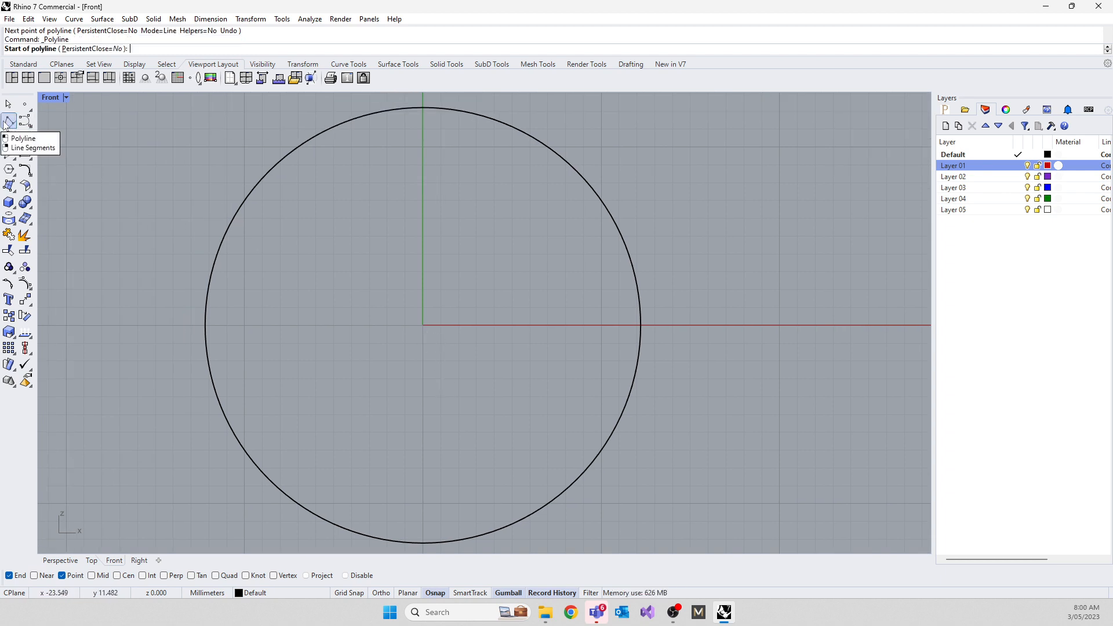
click(388, 297)
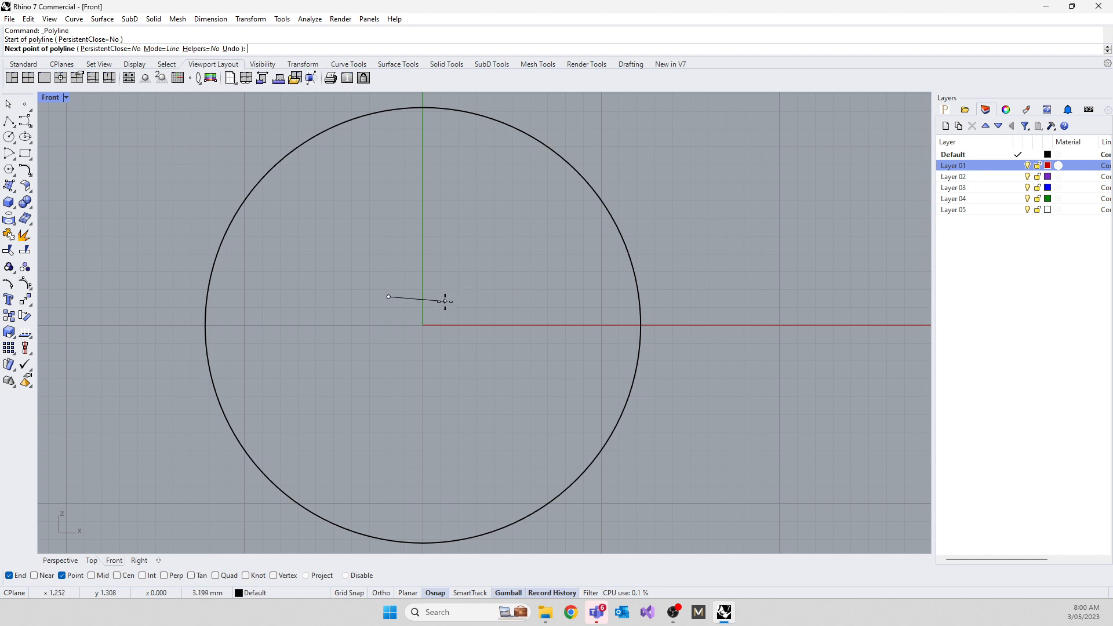
click(826, 297)
key(Return)
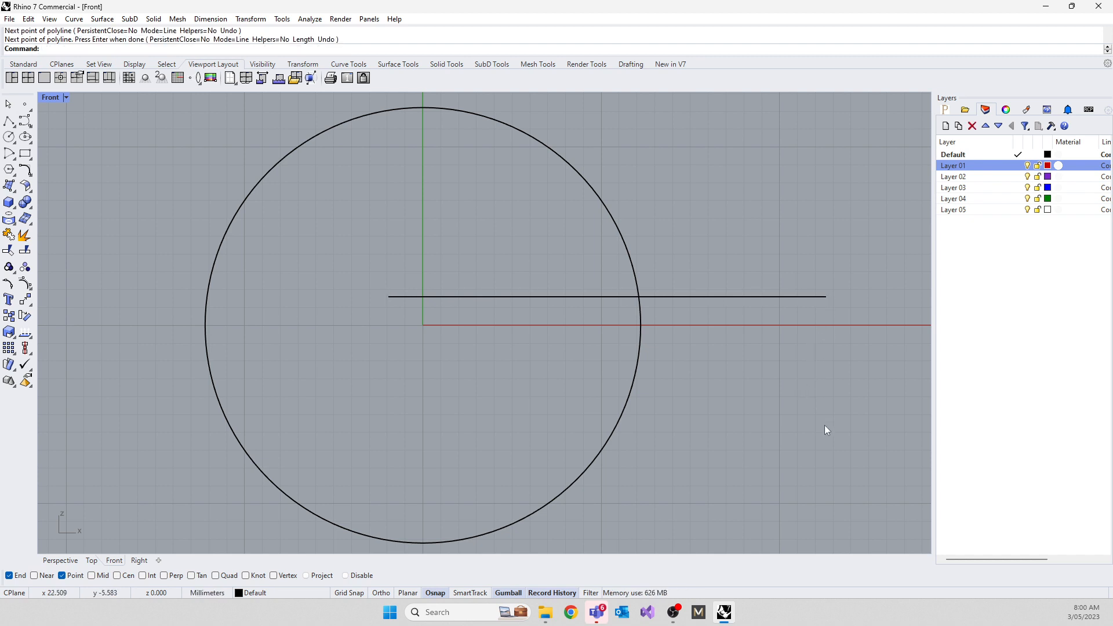
Step: Draw a horizontal line about 22.6 mm long from the origin (0) along the X axis, ending below the polyline's right end
right_drag(824, 426, 660, 415)
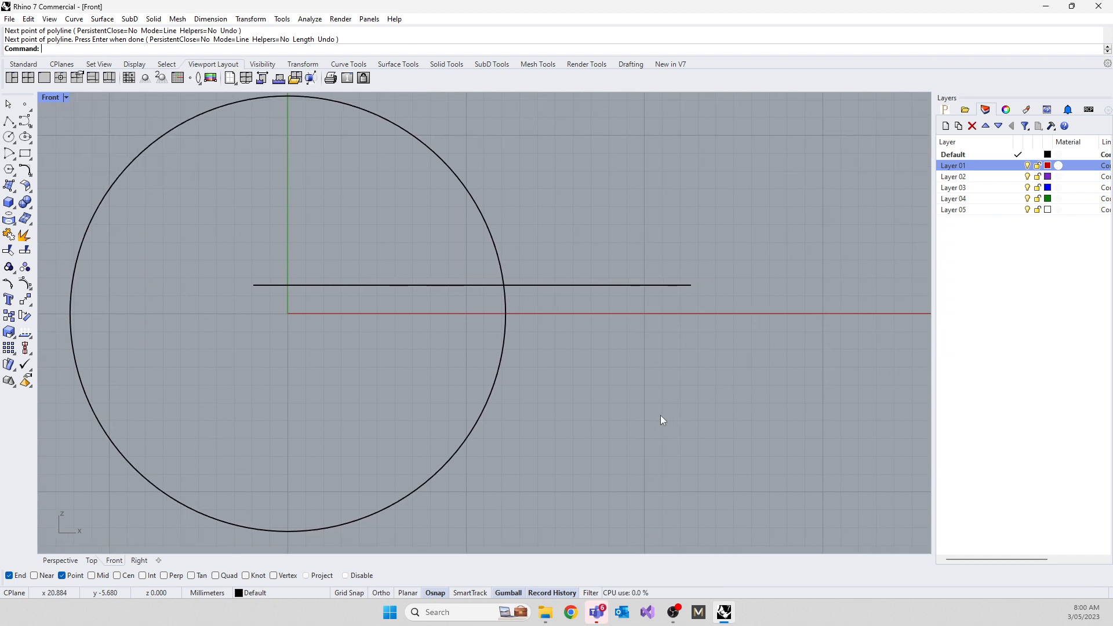
text(line)
key(Return)
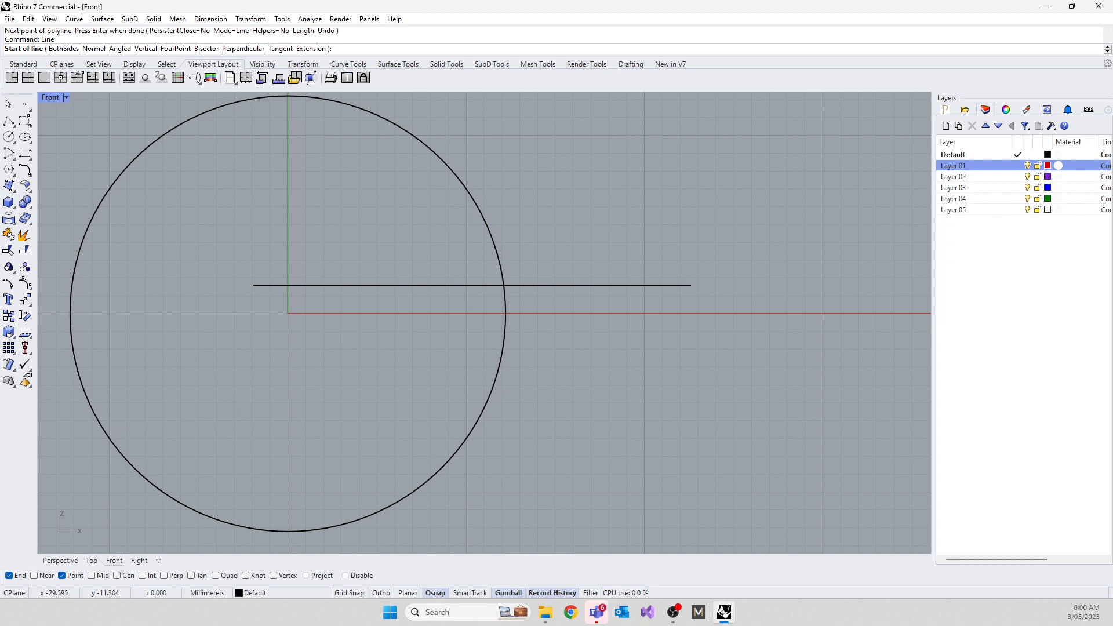
text(0)
key(Return)
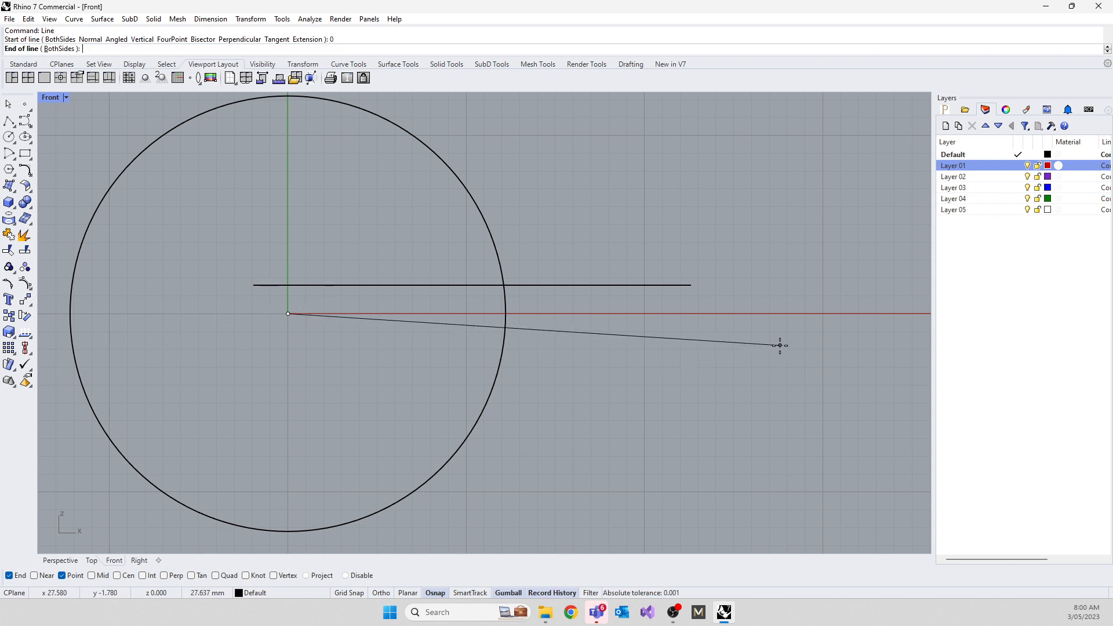
shift+click(691, 338)
Step: Place a vertical linear dimension between the right endpoints of the two horizontal lines
click(210, 18)
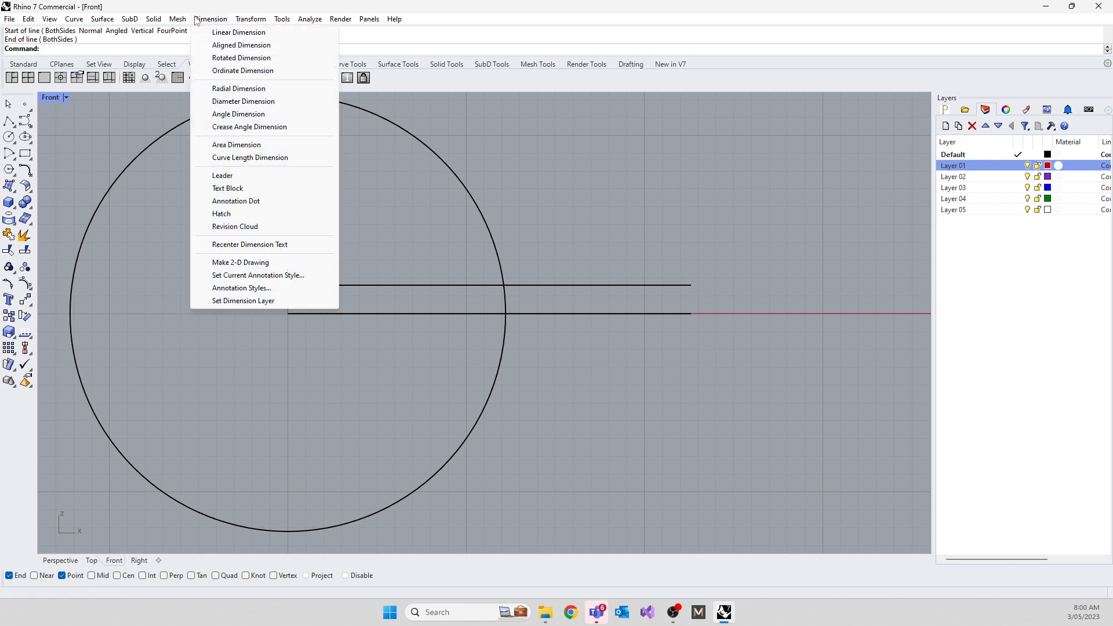
click(232, 32)
scroll(700, 295, up, 10)
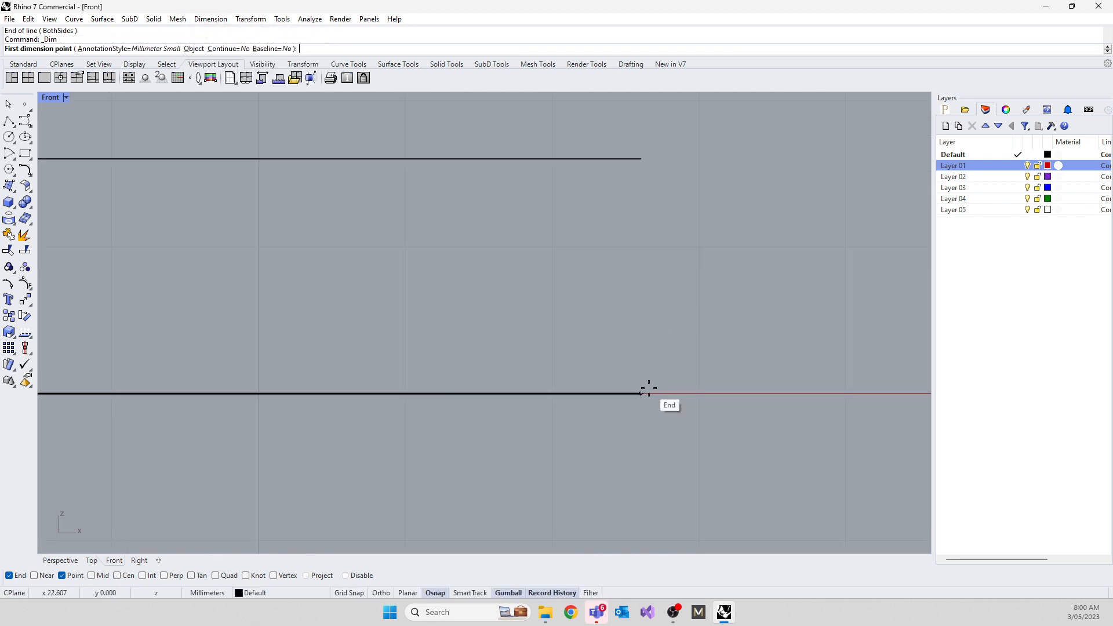
click(643, 392)
click(642, 162)
scroll(549, 293, down, 8)
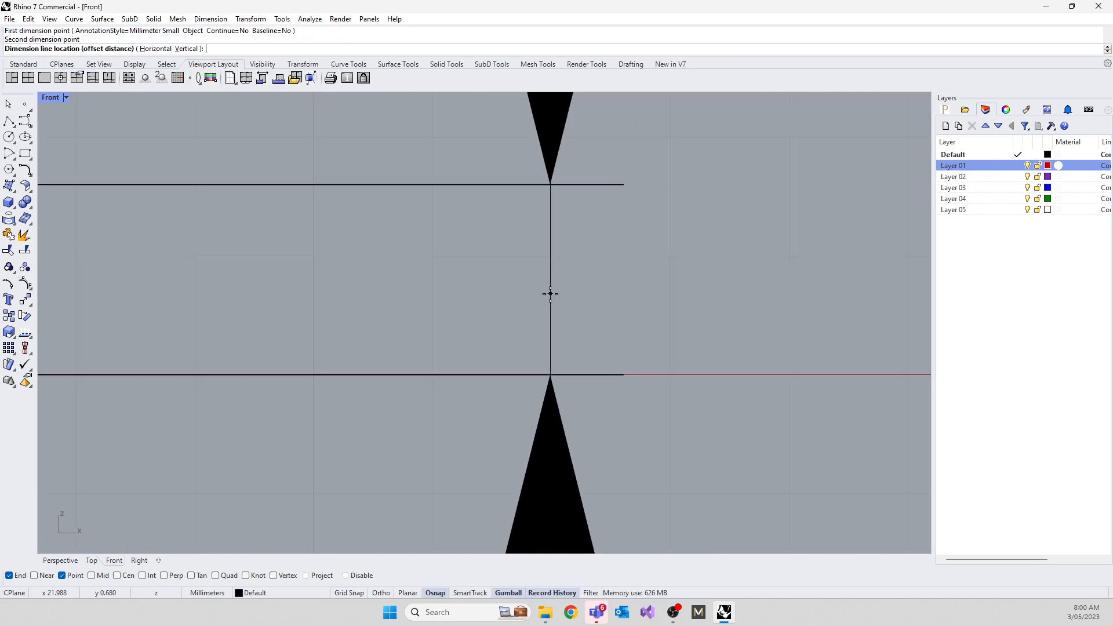
click(559, 270)
Step: Place a vertical linear dimension between the left endpoints of the two horizontal lines, with its dimension line outside the circle's left side
key(Return)
scroll(238, 253, up, 8)
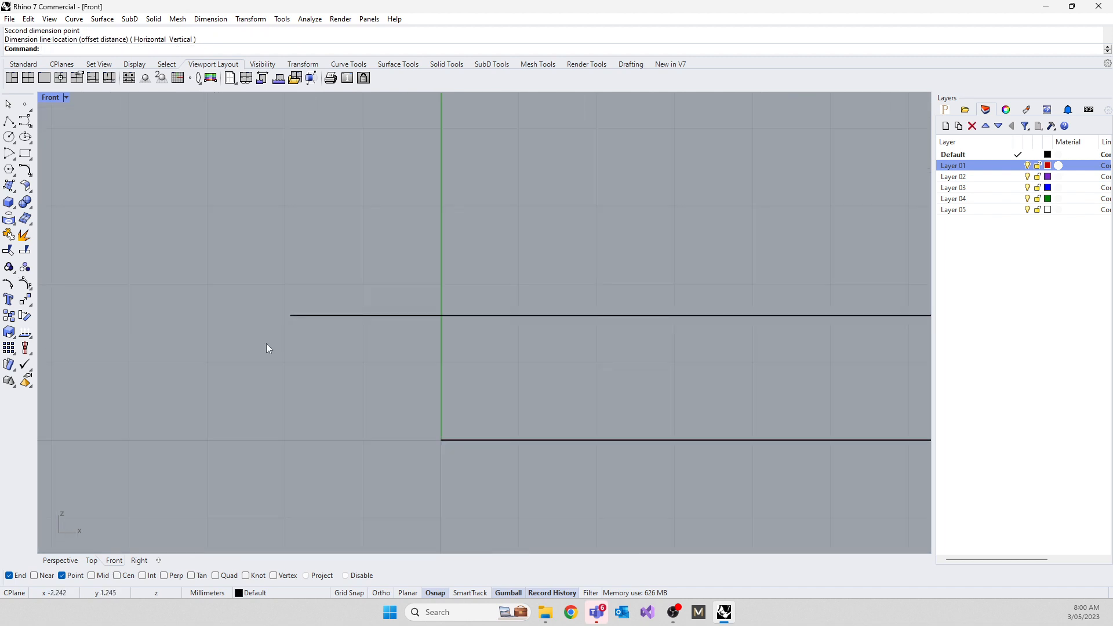
click(291, 315)
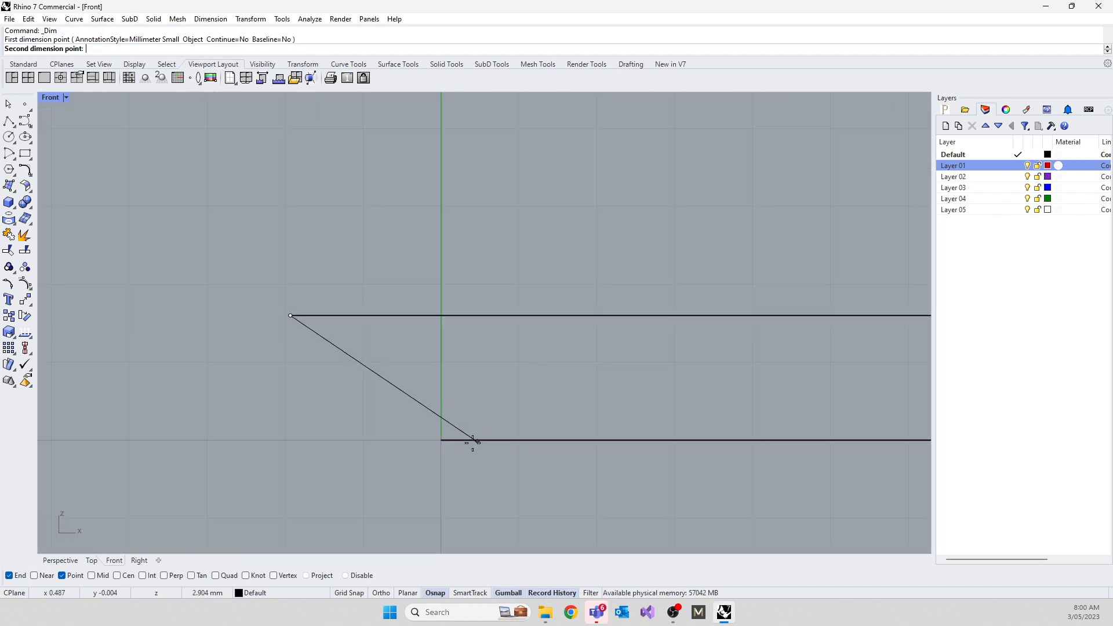
click(442, 439)
scroll(442, 439, down, 8)
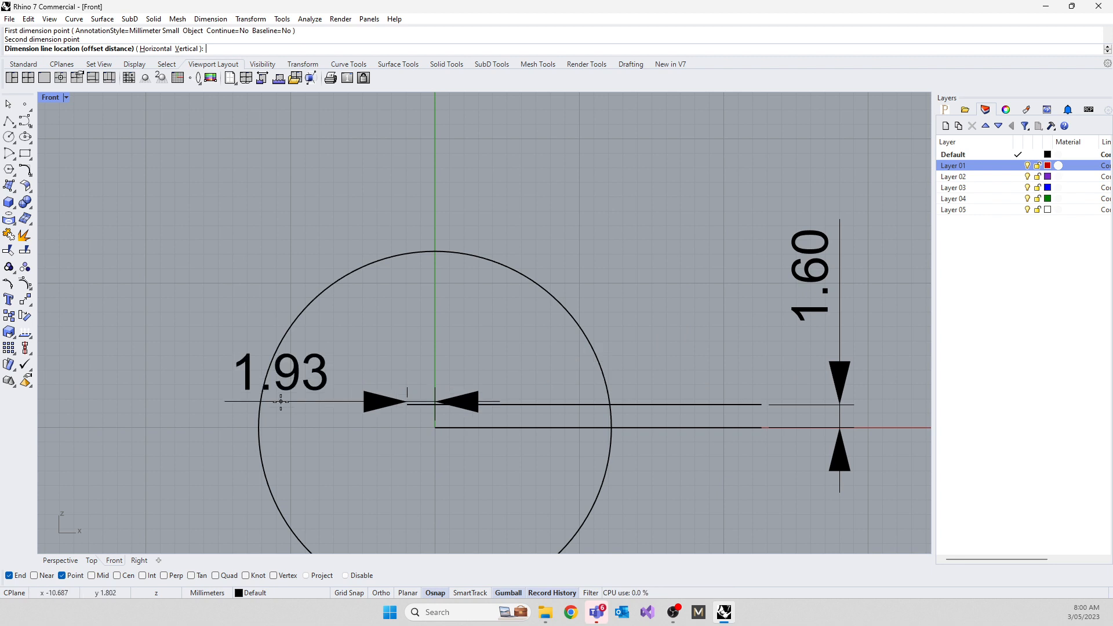
click(181, 410)
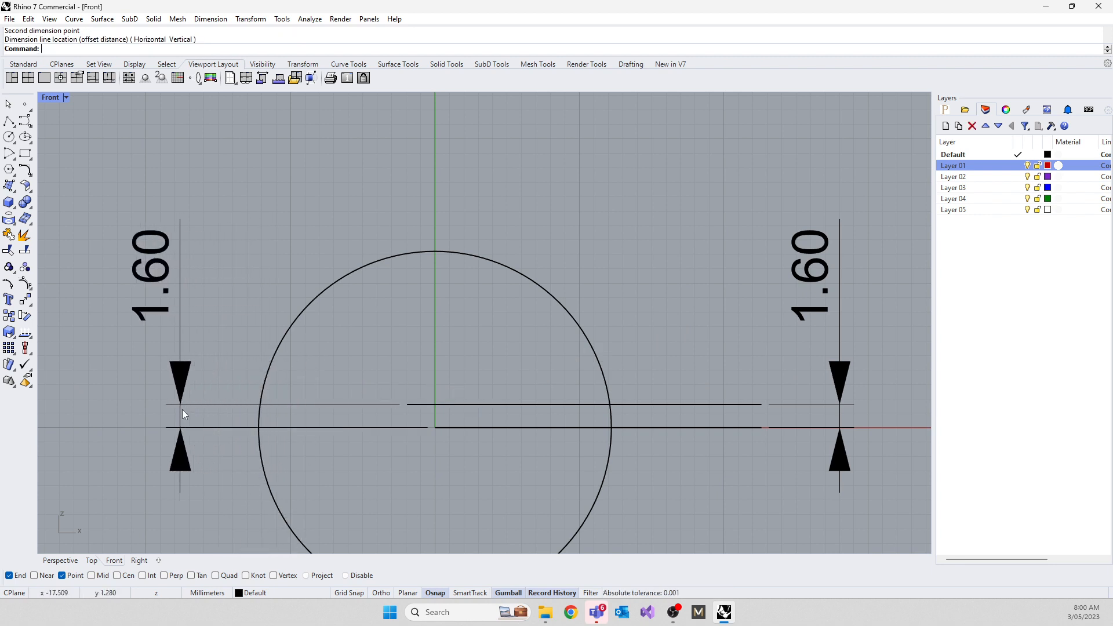
Step: Move the upper line's left endpoint about 0.16 mm straight up
click(405, 406)
drag(384, 372, 411, 405)
drag(407, 365, 402, 361)
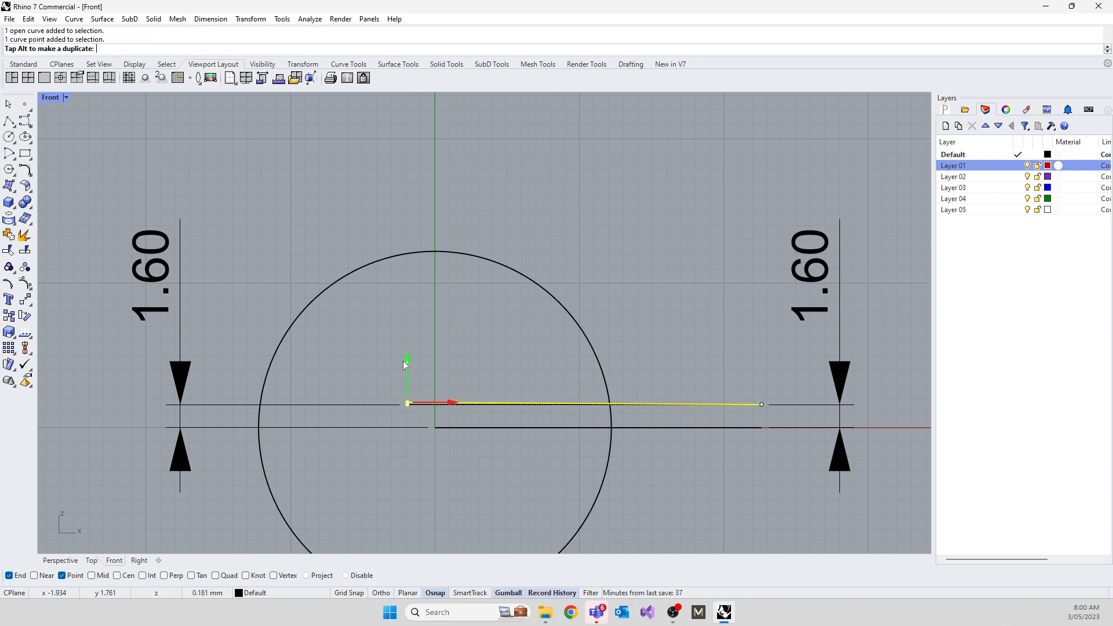
click(348, 345)
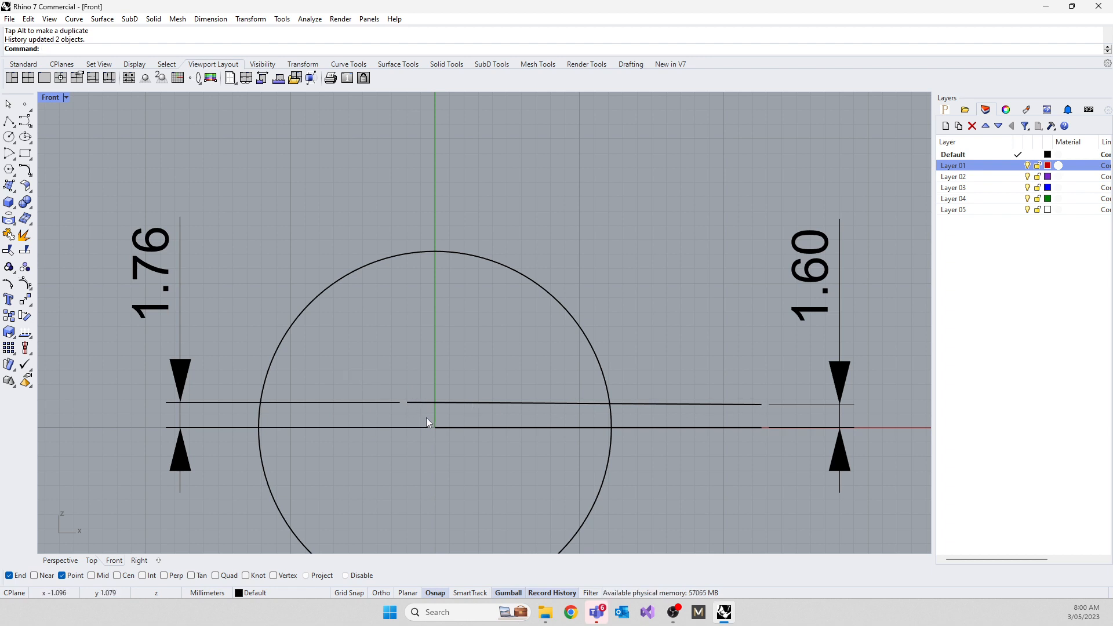
Step: Delete both lines together with the left and right vertical dimensions, accepting the broken history
drag(426, 418, 371, 434)
key(Delete)
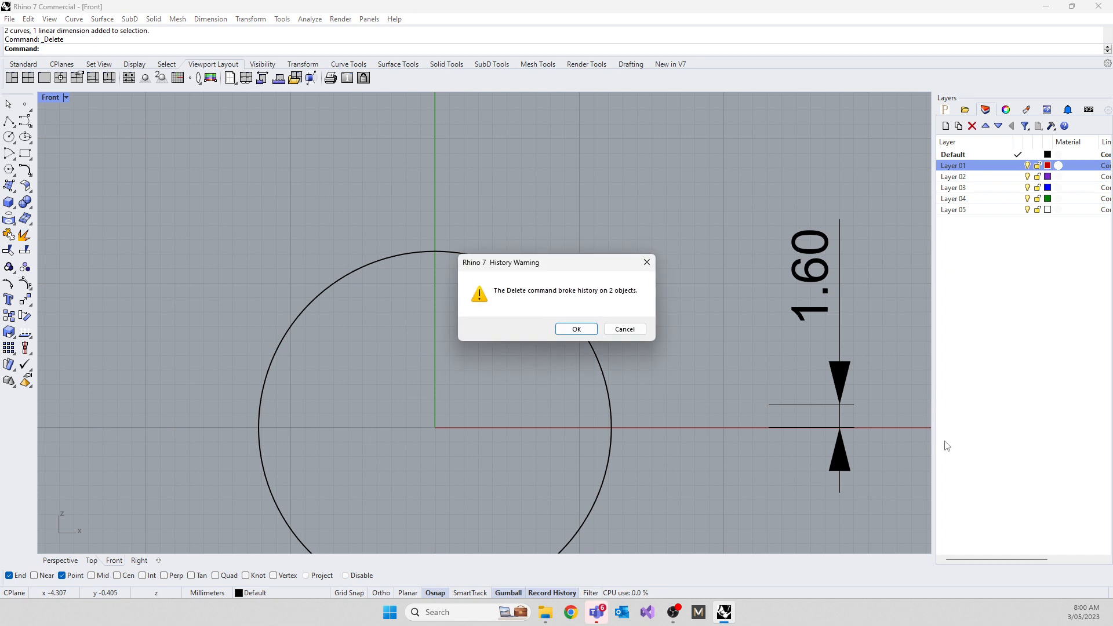
click(571, 326)
click(777, 297)
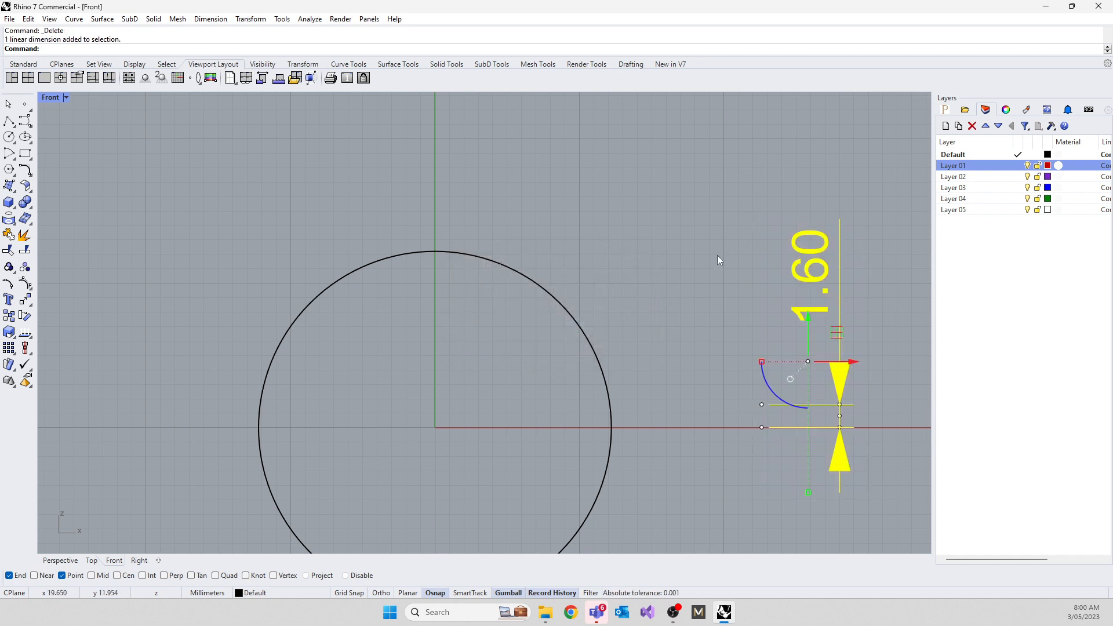
key(Delete)
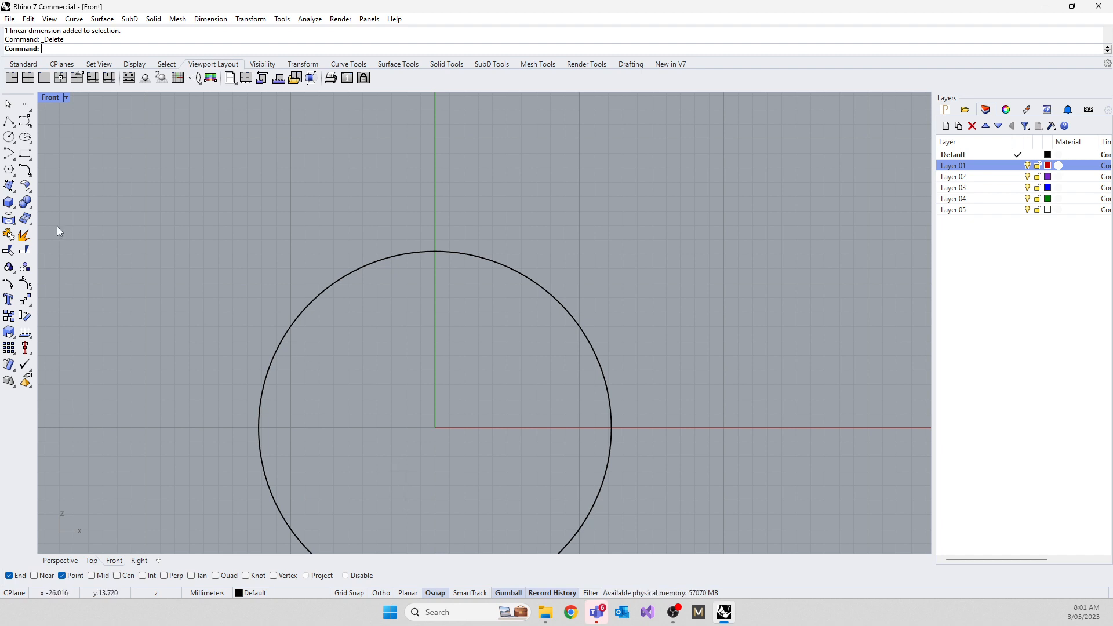
Step: Try a polyline from the origin (0), comparing free and constrained directions with Ortho toggled on and off, and cancel it
click(9, 121)
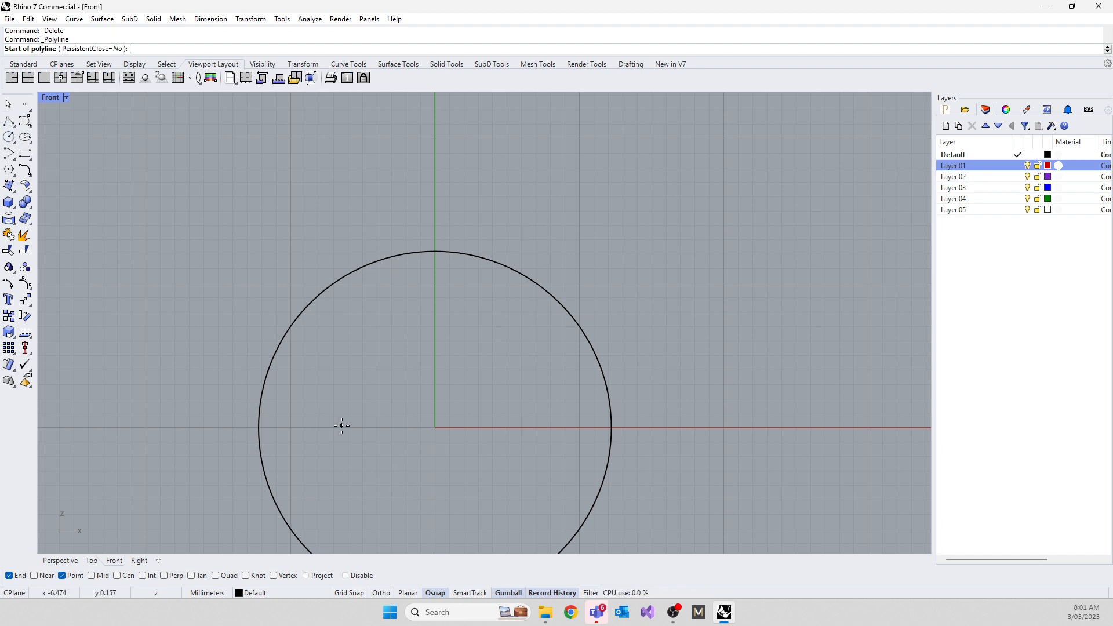
text(0)
key(Return)
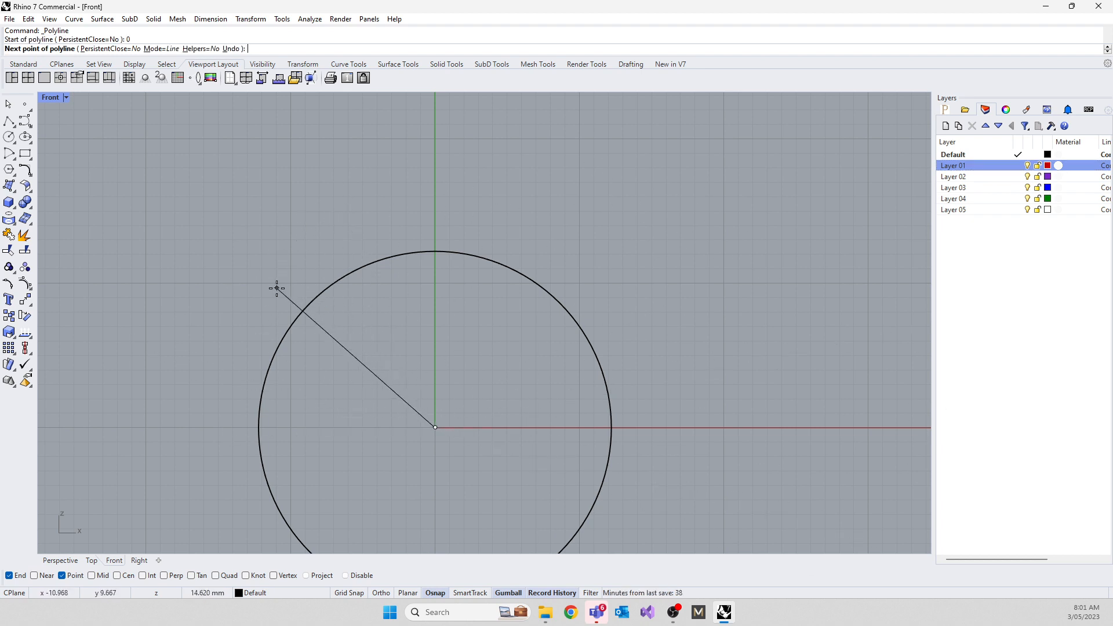
key(F8)
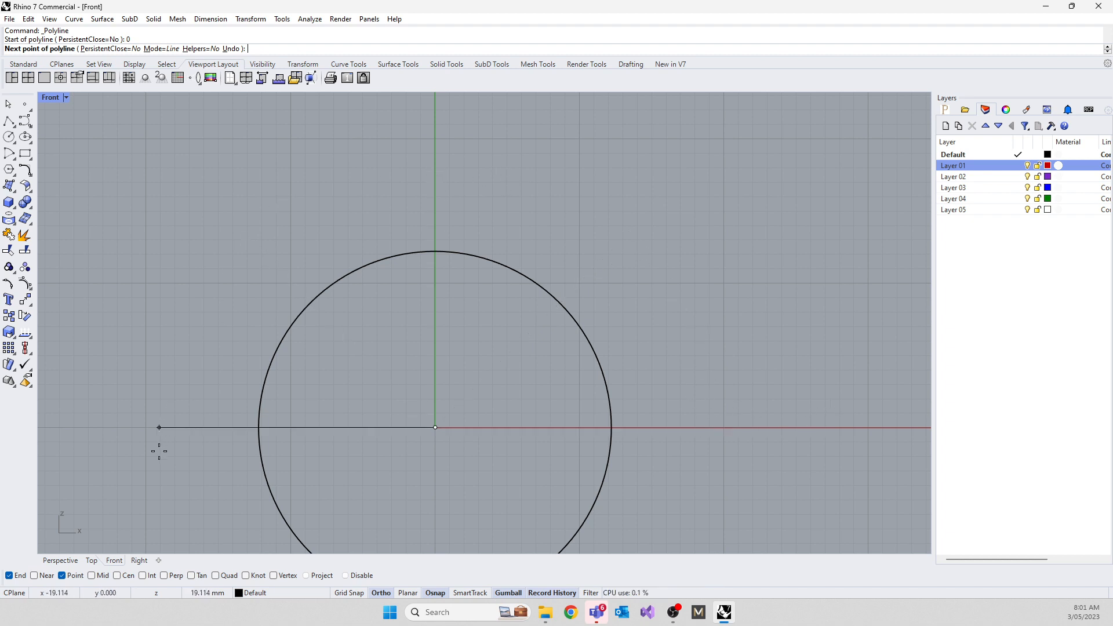
key(shift)
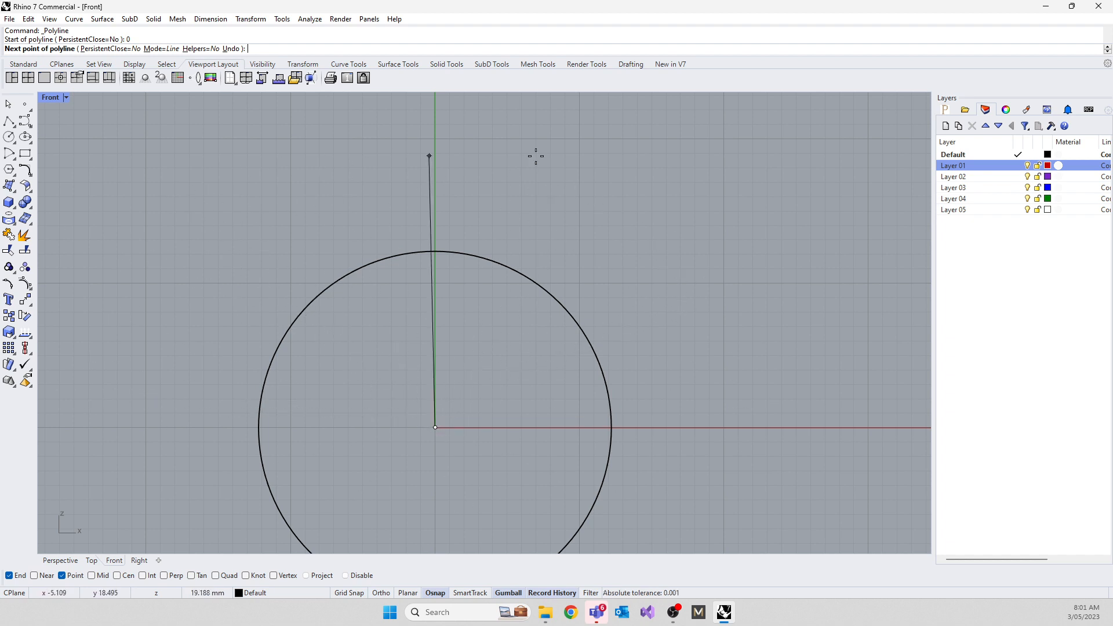
key(F8)
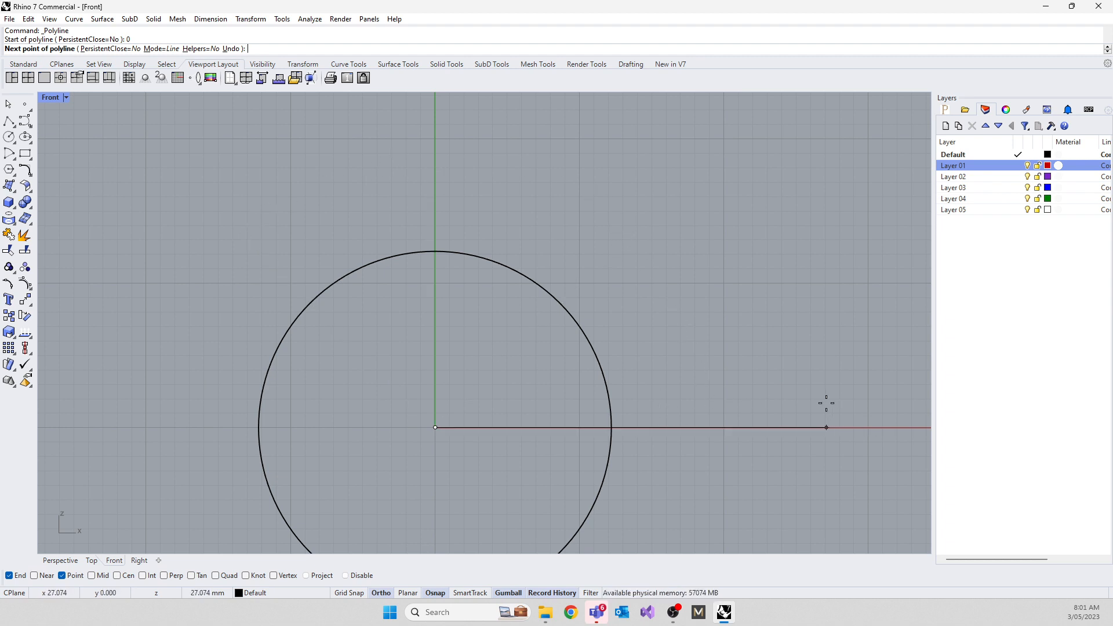
key(F8)
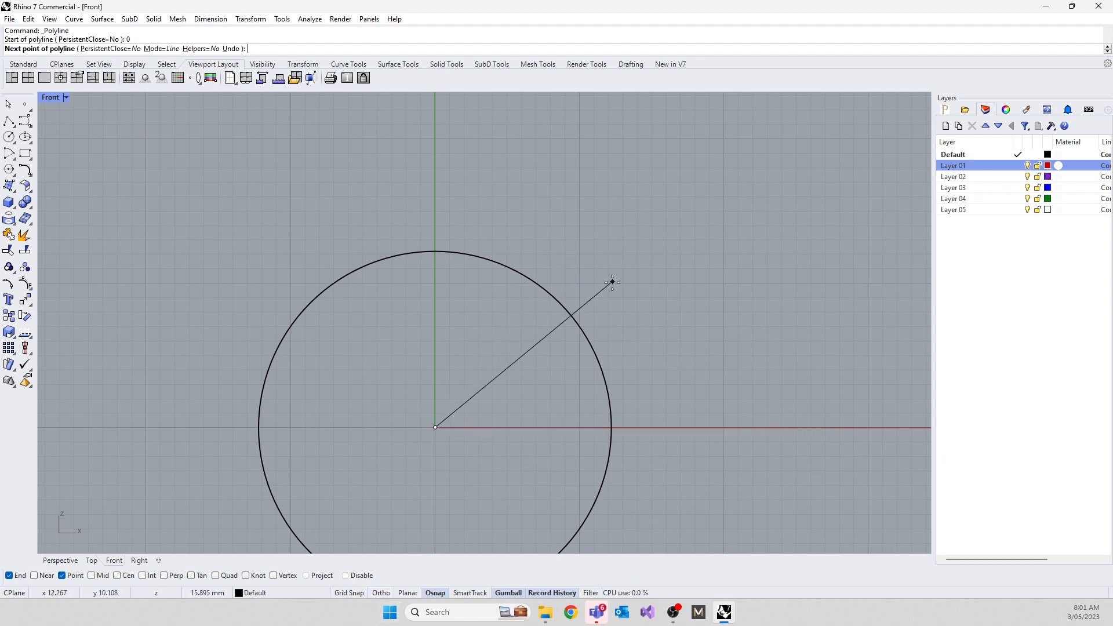
key(F8)
key(F8)
key(F8)
key(F8)
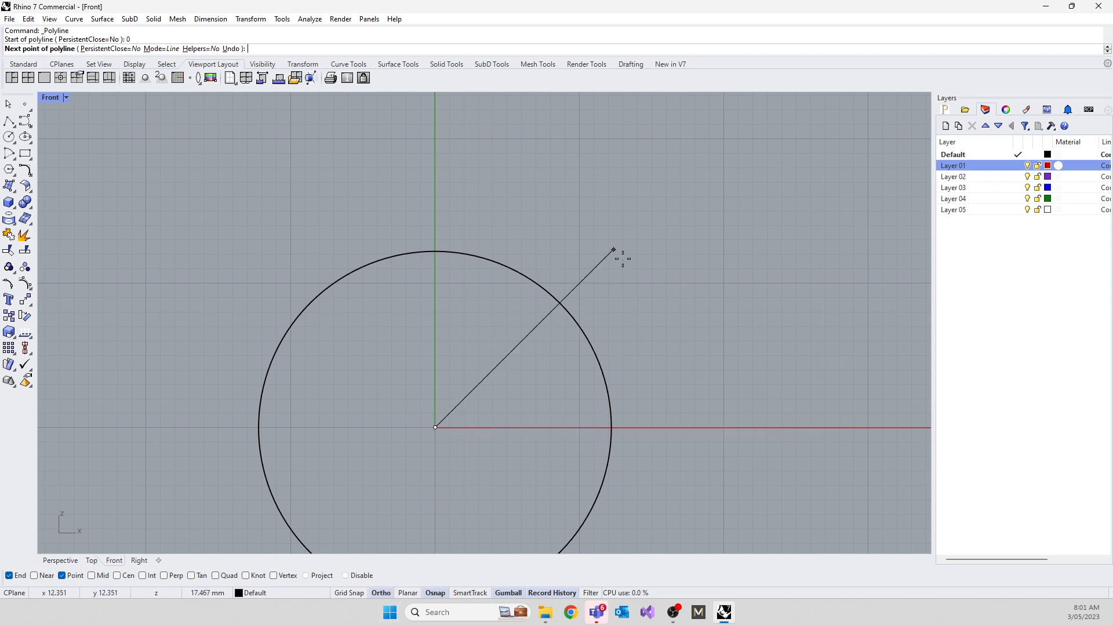
key(F8)
key(F8)
key(F8)
key(F8)
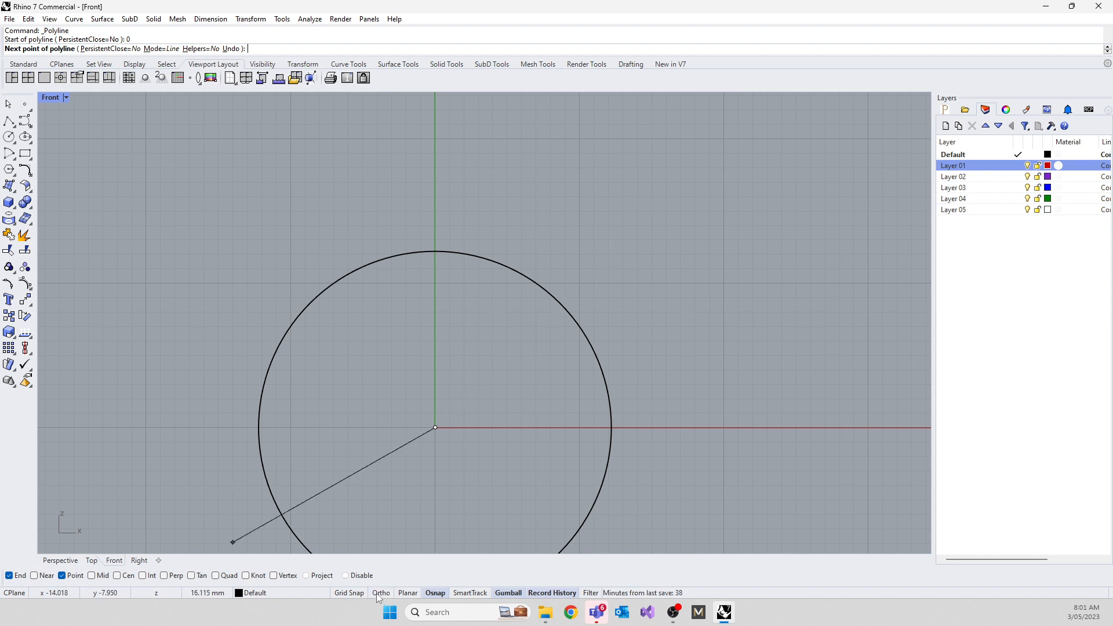
key(Escape)
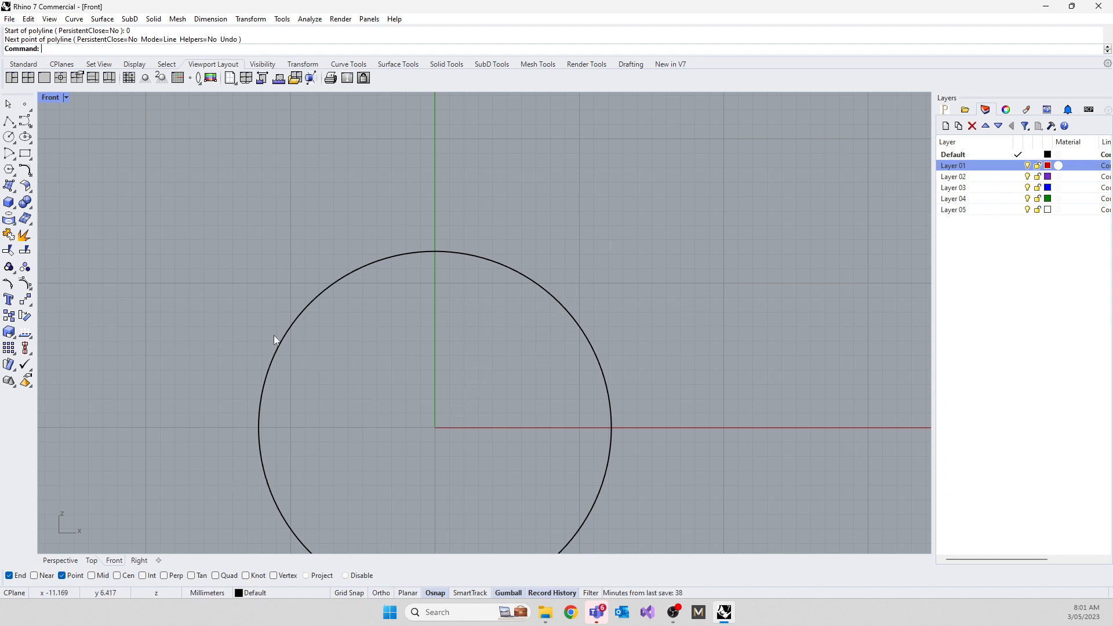
Step: Set the Ortho snap angle to 22.5 degrees in the modelling aid options
right_click(379, 593)
click(412, 585)
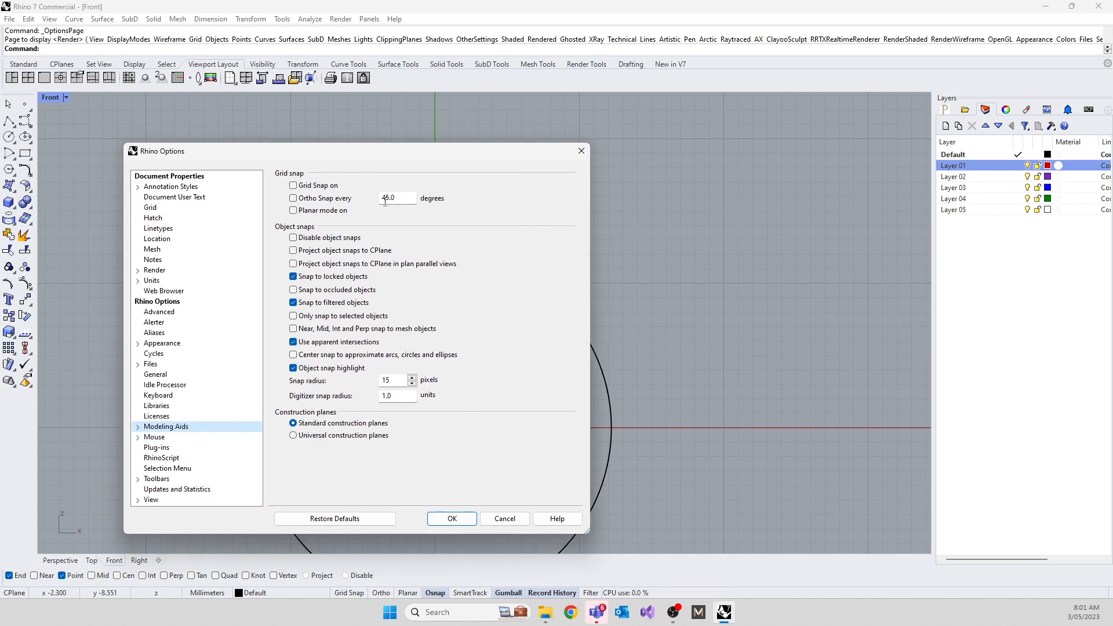
double_click(396, 197)
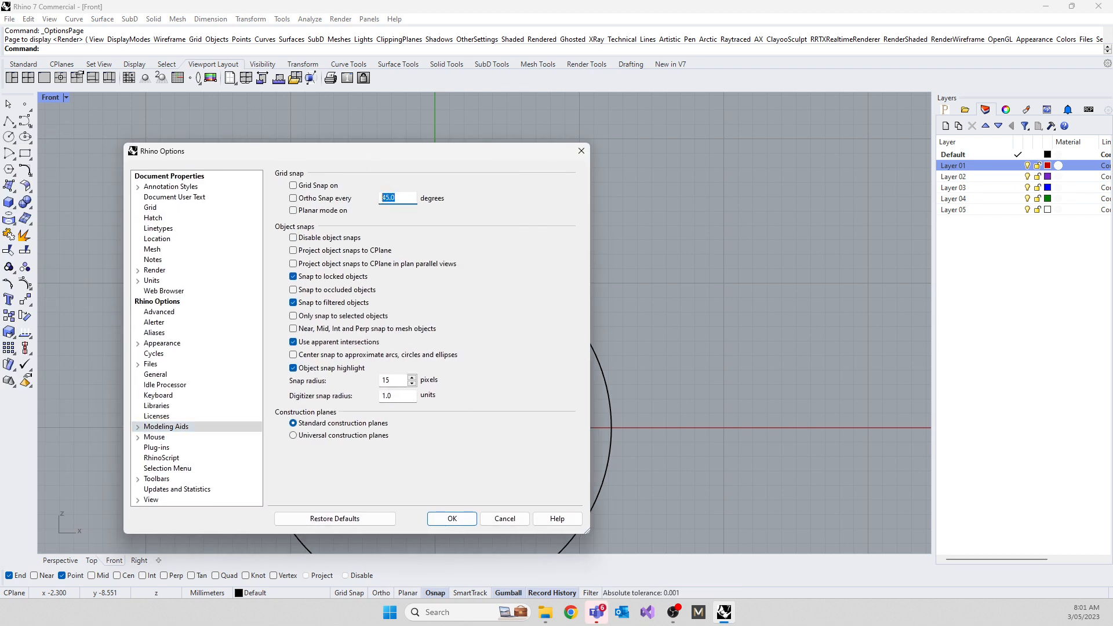
text(22.5)
click(452, 519)
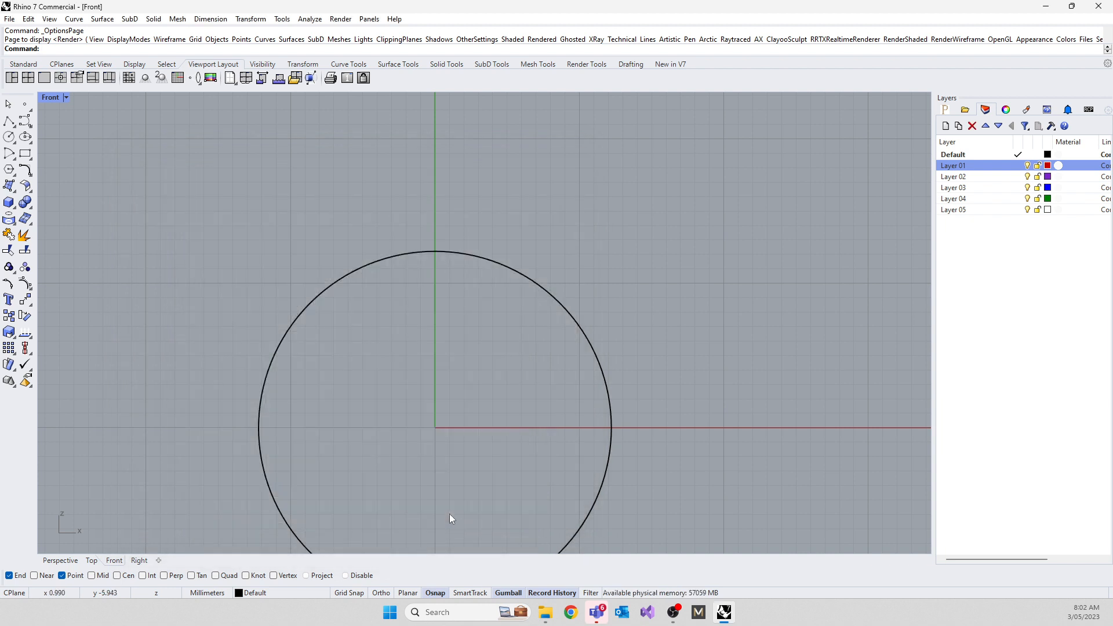
Step: Try a polyline from the origin (0) with the Ortho constraint at the new snap angle, and cancel it
click(8, 122)
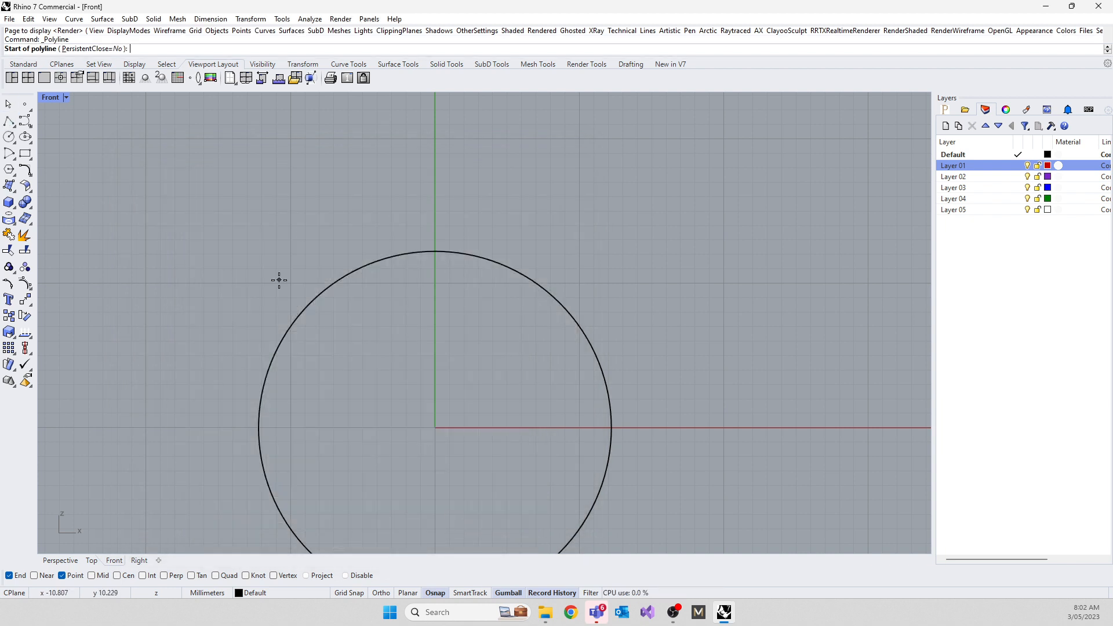
text(0)
key(Return)
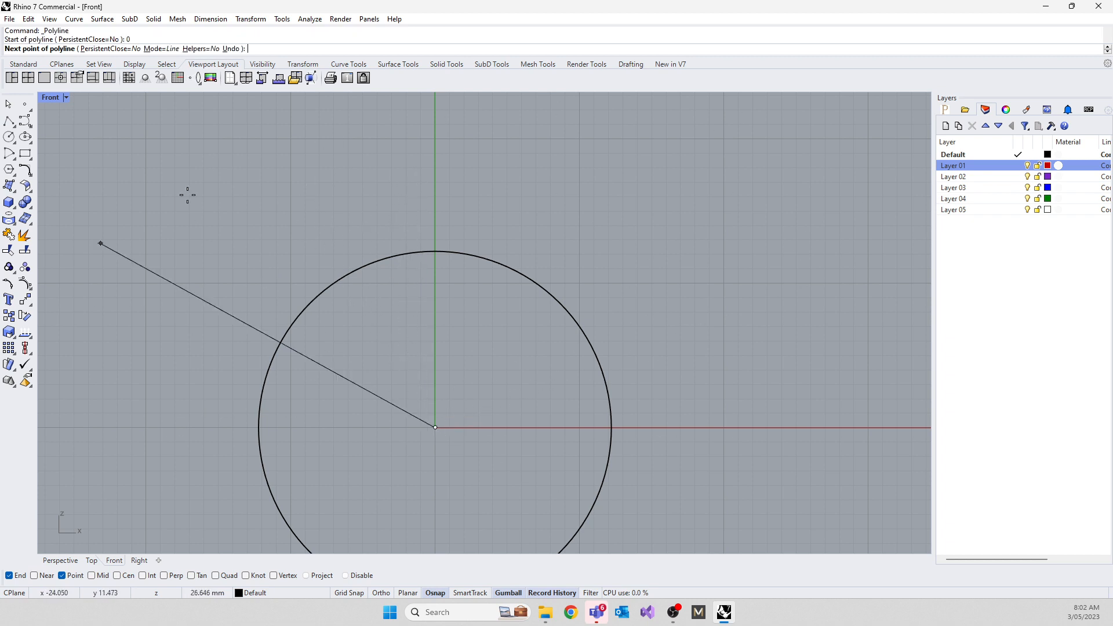
key(shift)
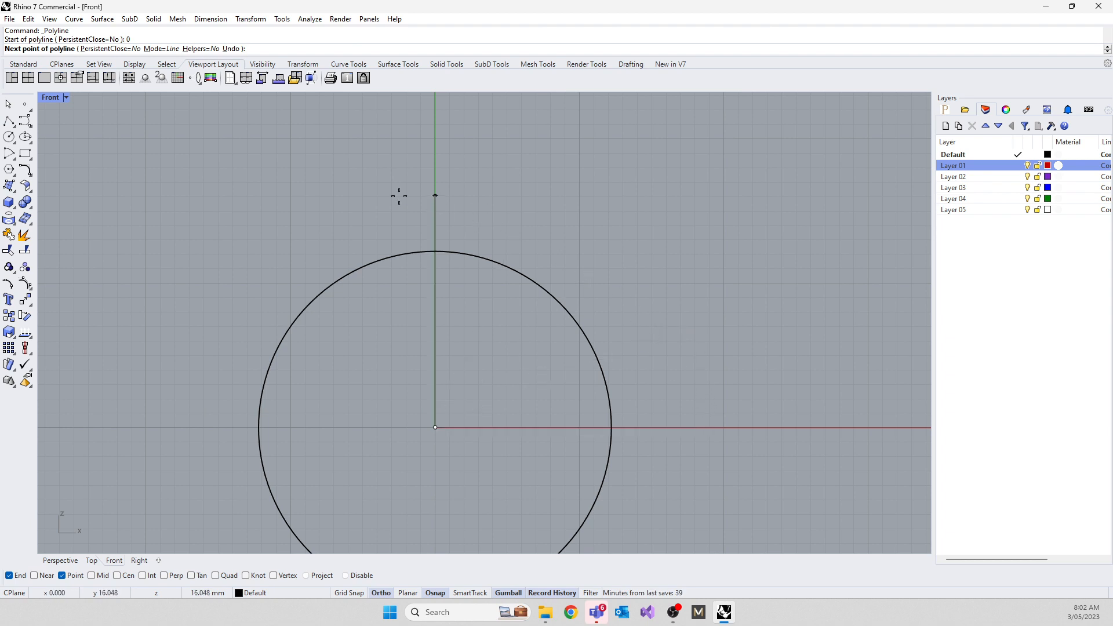
key(Escape)
Step: Draw a horizontal polyline about 25.1 mm long with Ortho, from the circle's upper interior to beyond its right side
key(Return)
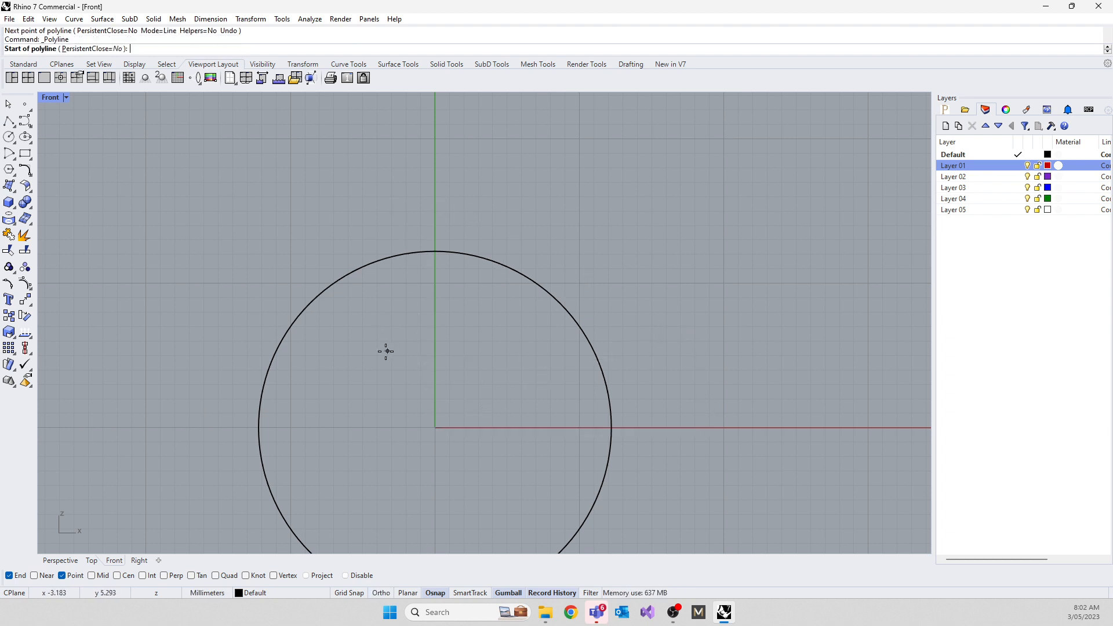
click(394, 350)
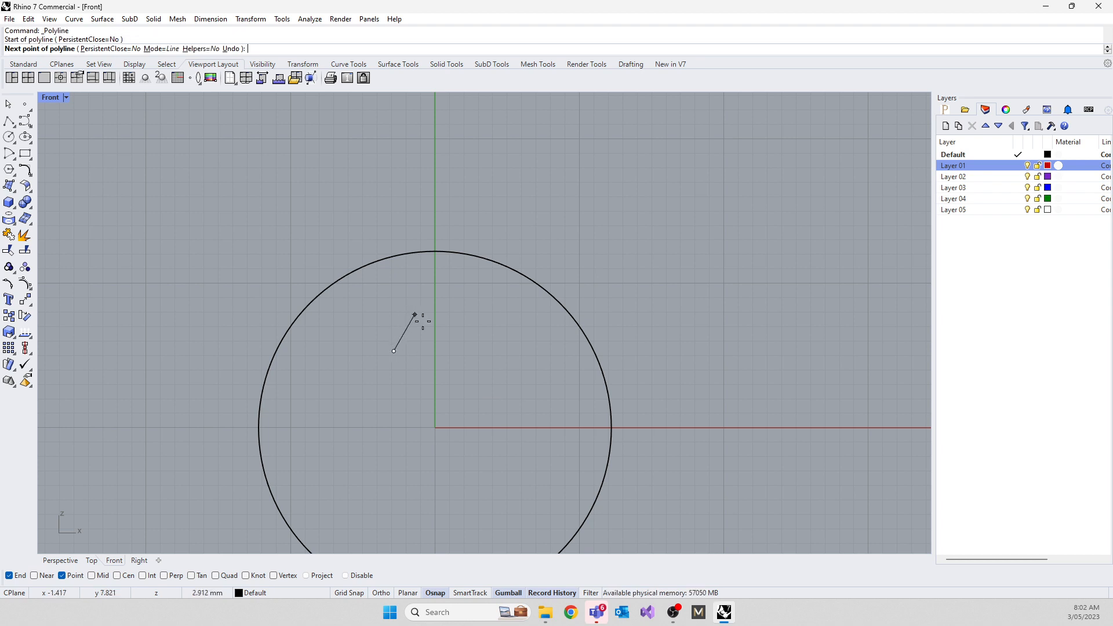
key(F8)
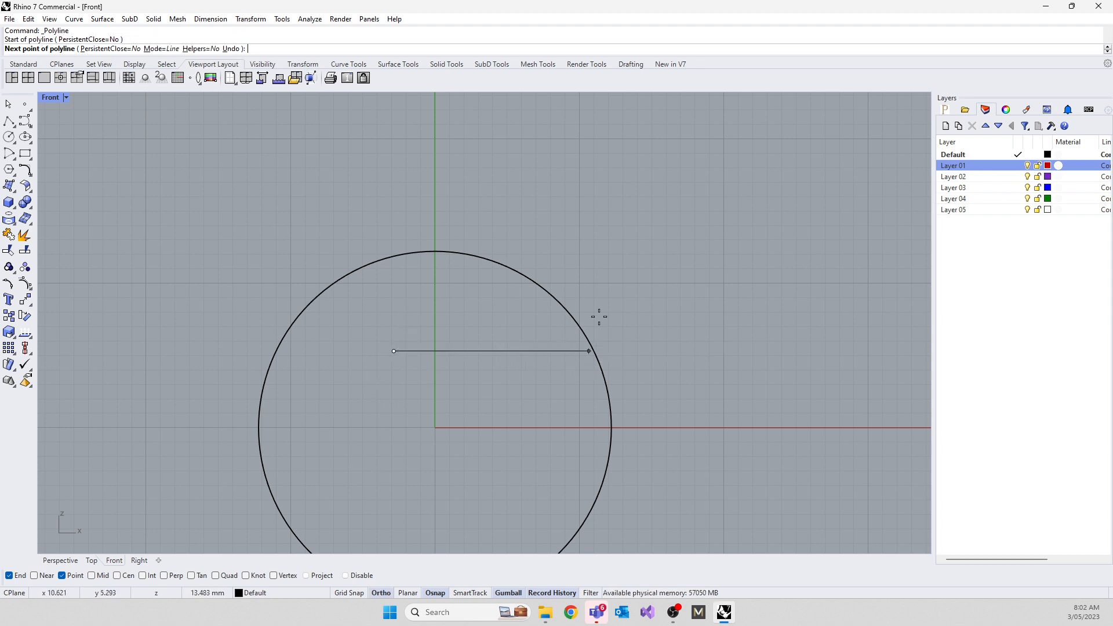
key(F8)
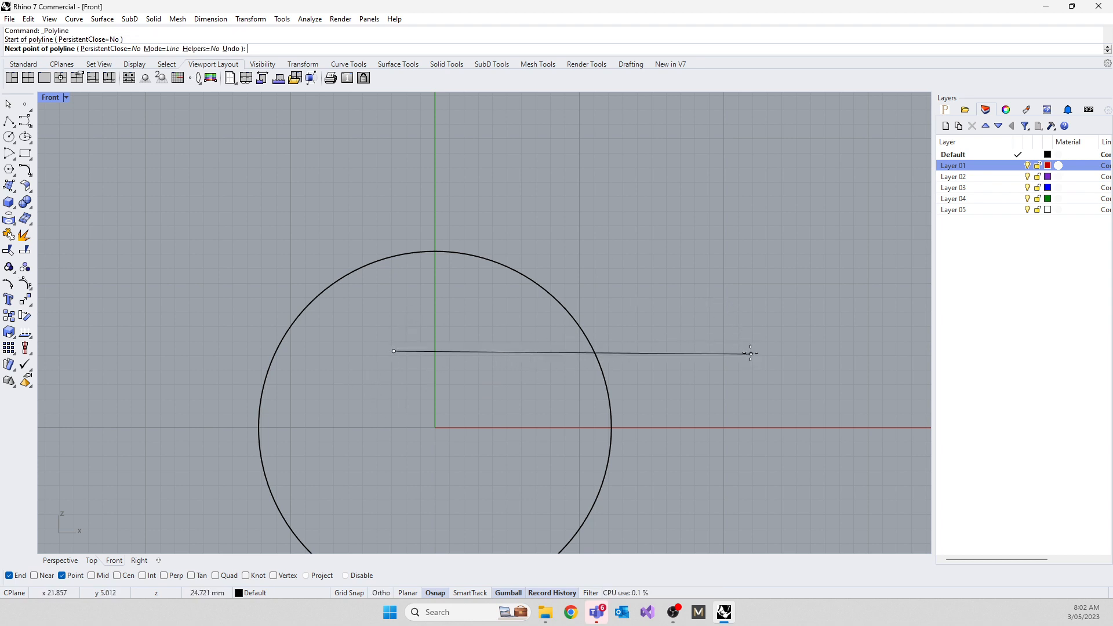
key(F8)
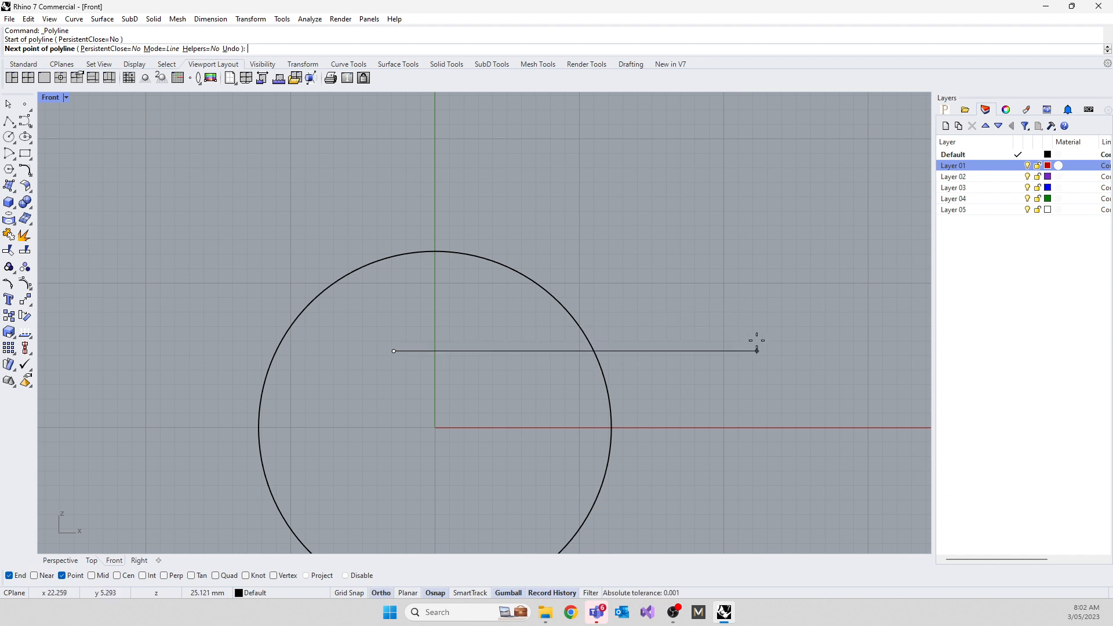
click(756, 340)
key(Return)
Step: Draw a second horizontal polyline with Ortho a little above the first, starting left of the vertical axis and ending outside the circle
key(Return)
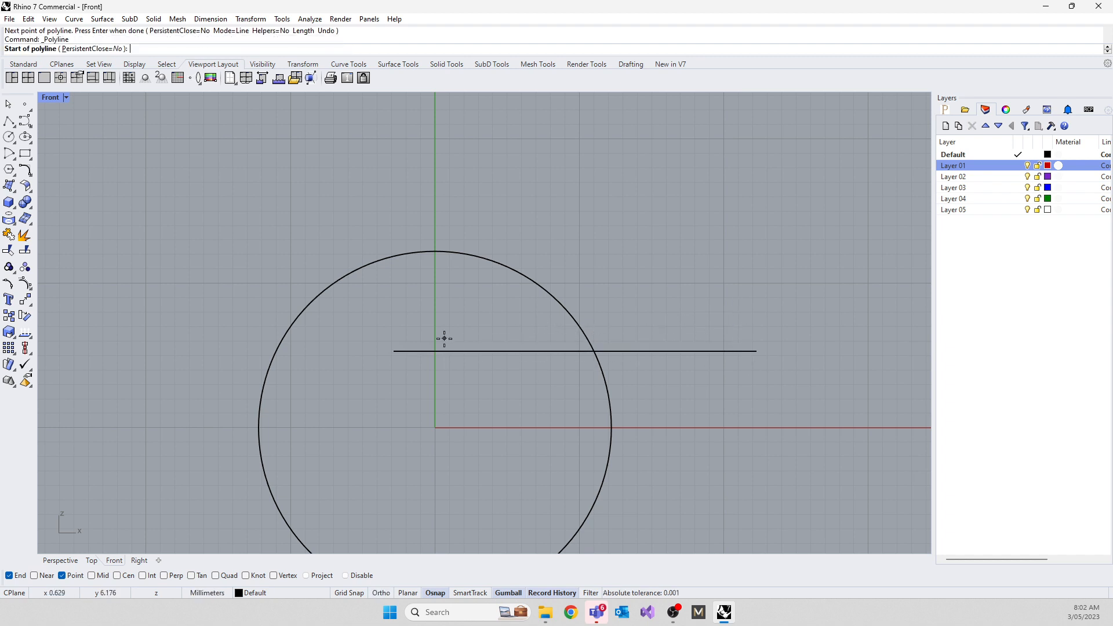
click(397, 307)
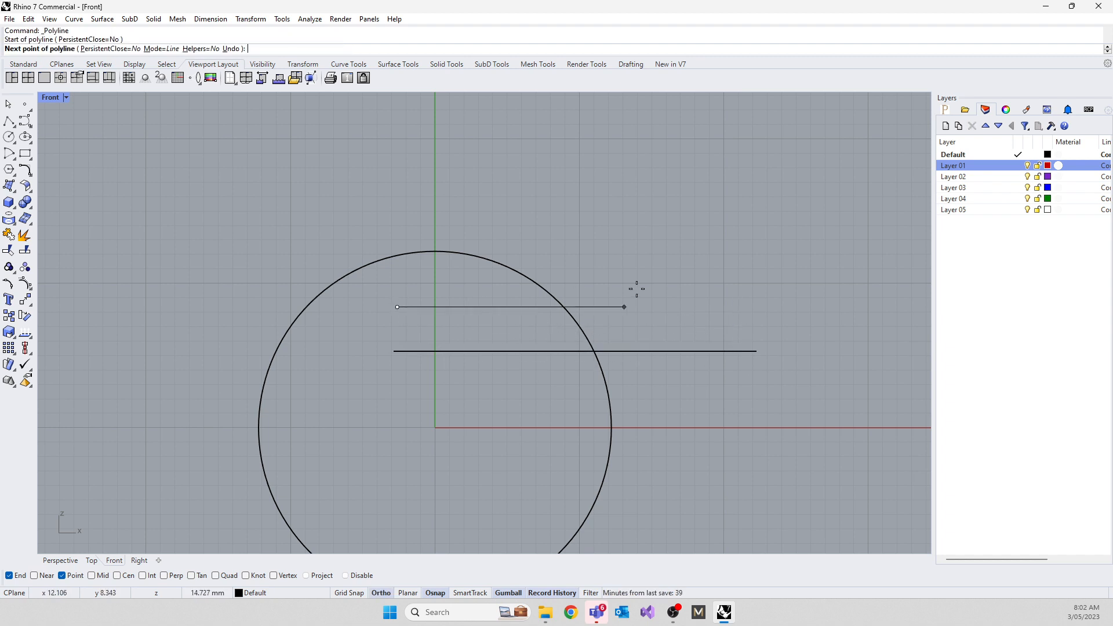
click(748, 313)
key(Return)
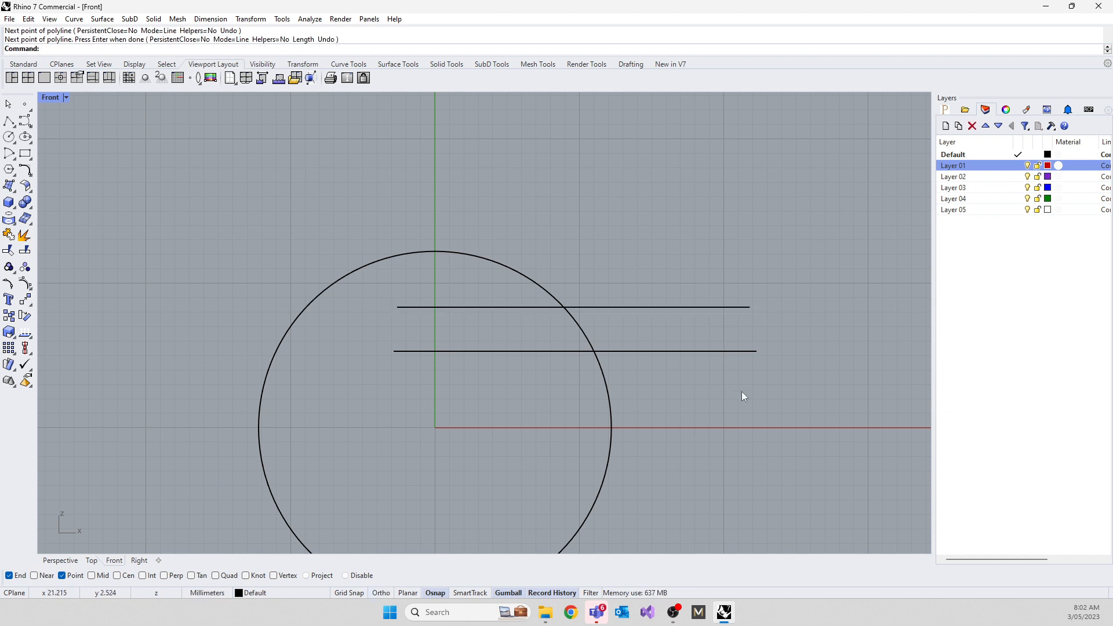
Step: Delete the two horizontal polylines crossing the circle's upper right side
drag(742, 390, 691, 266)
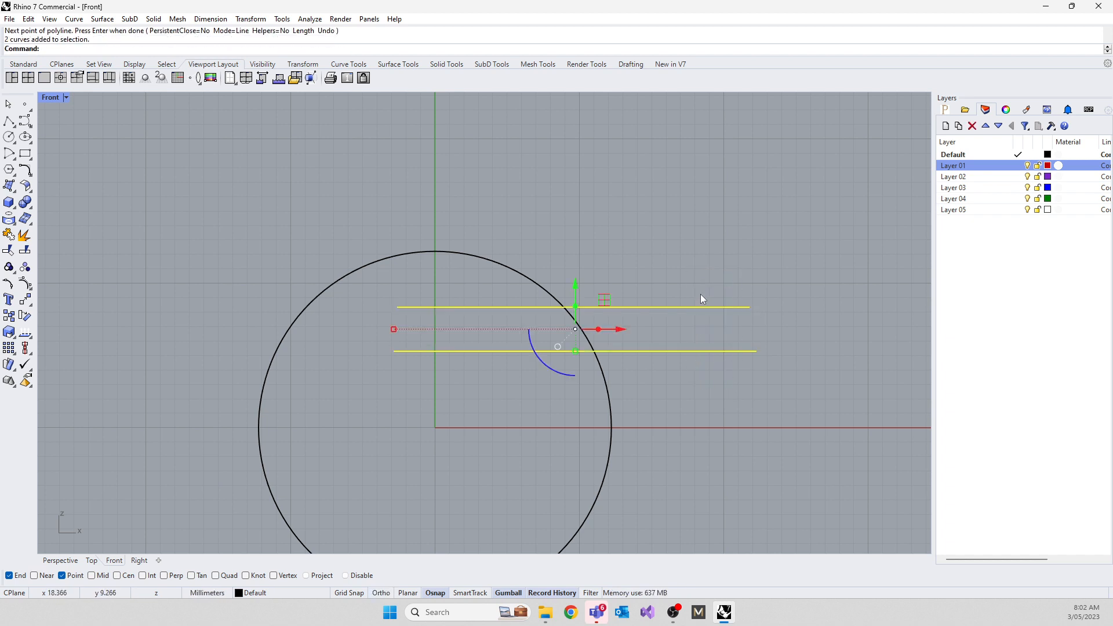
click(695, 420)
drag(754, 400, 693, 299)
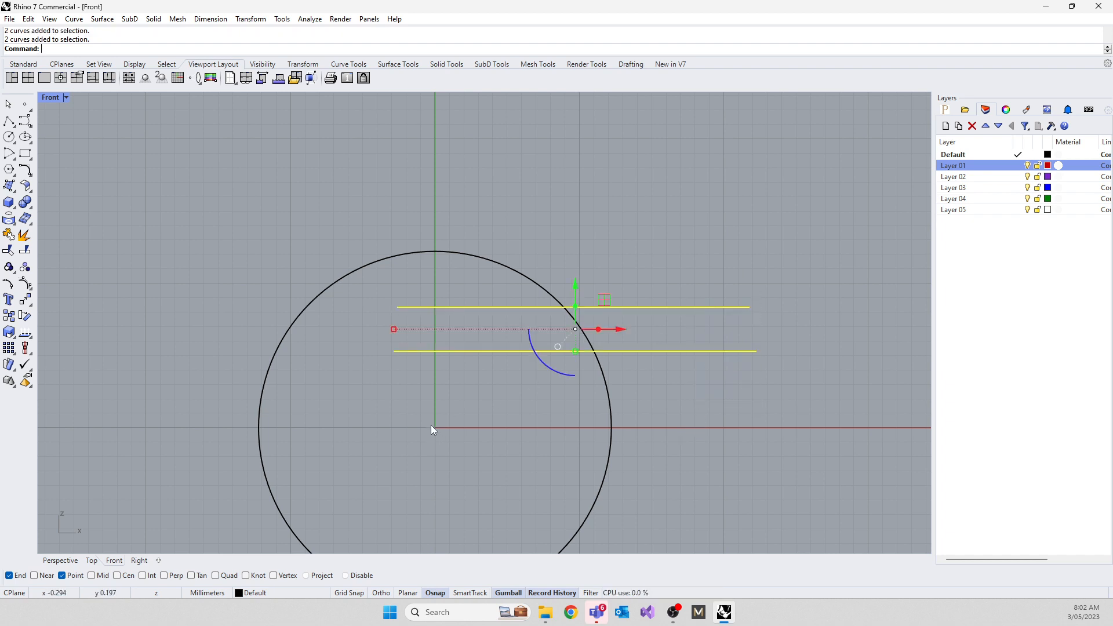
key(Delete)
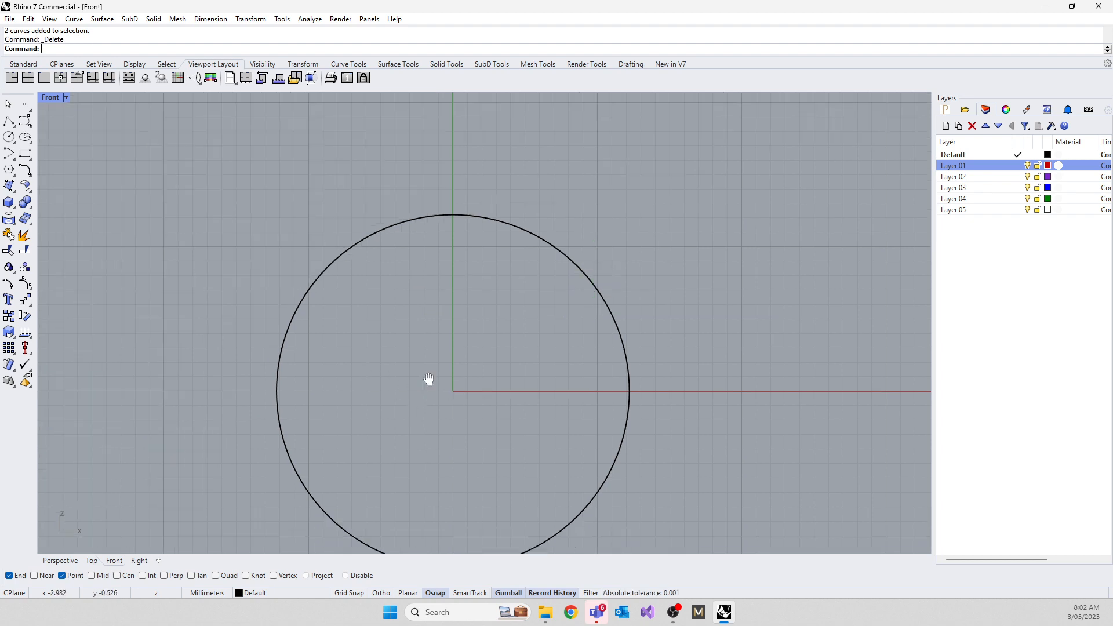
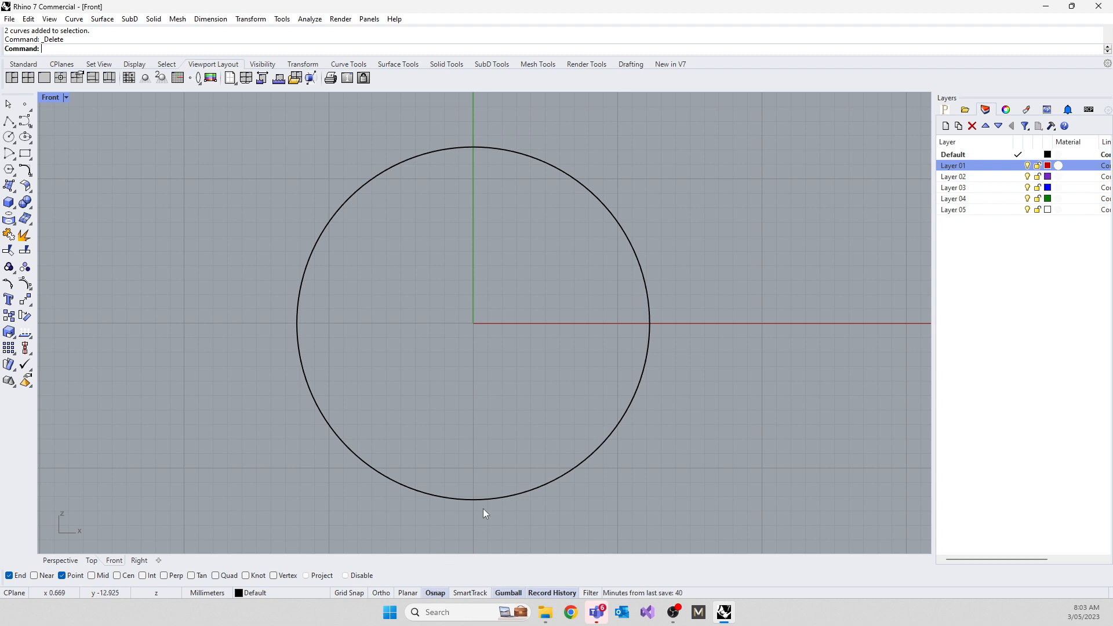
Step: Select the circle and toggle the Gumball off and on again to compare its display at the circle's centre
click(473, 498)
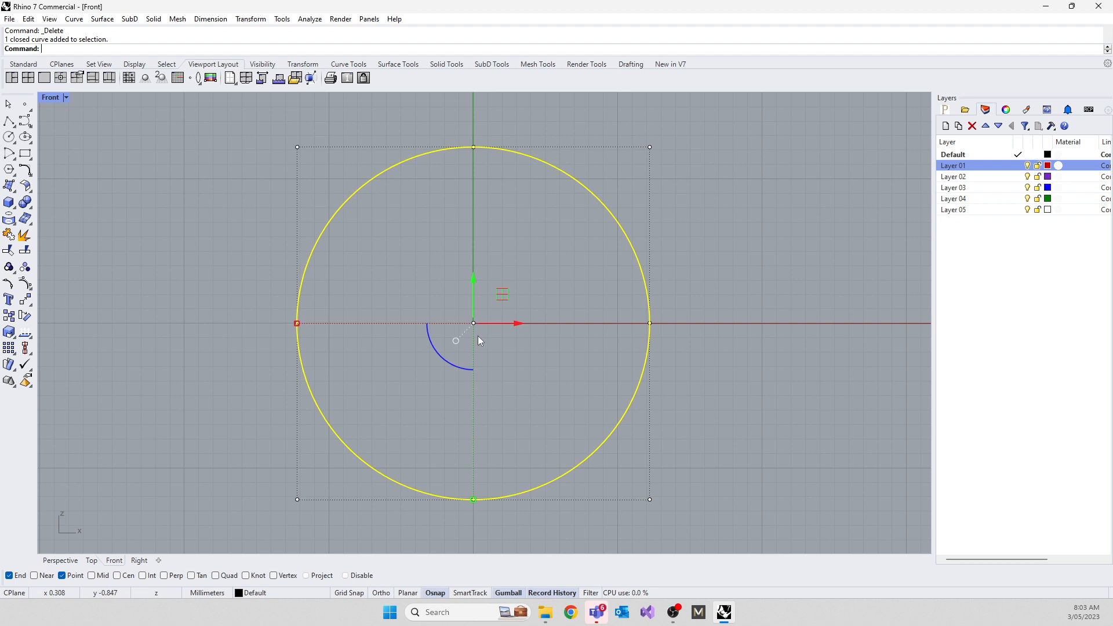
scroll(439, 350, up, 5)
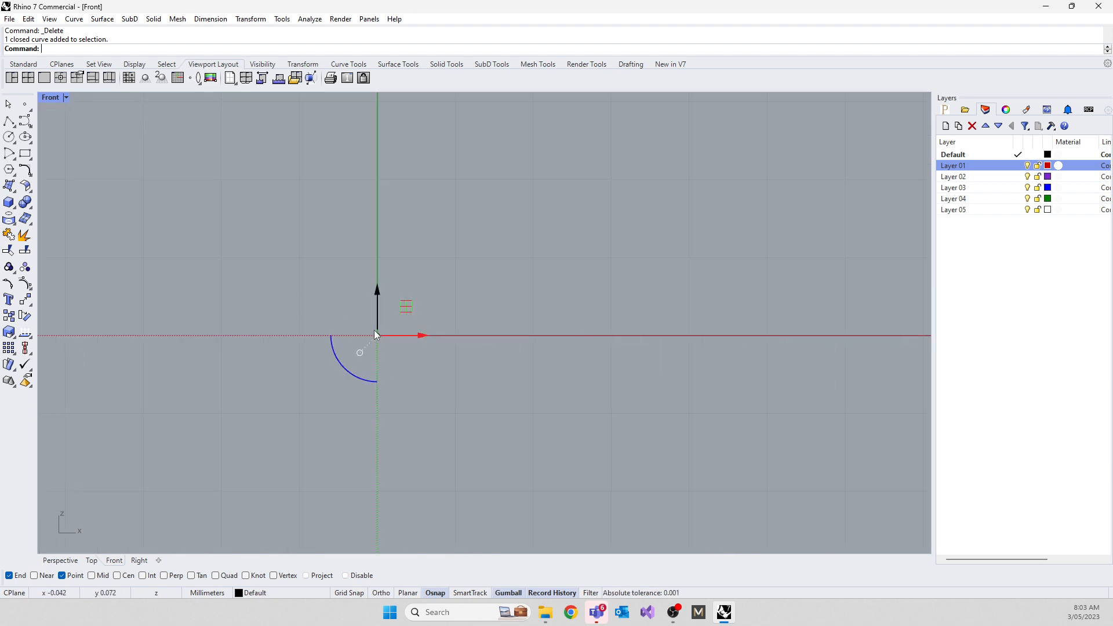
click(510, 593)
click(510, 594)
click(511, 593)
click(511, 593)
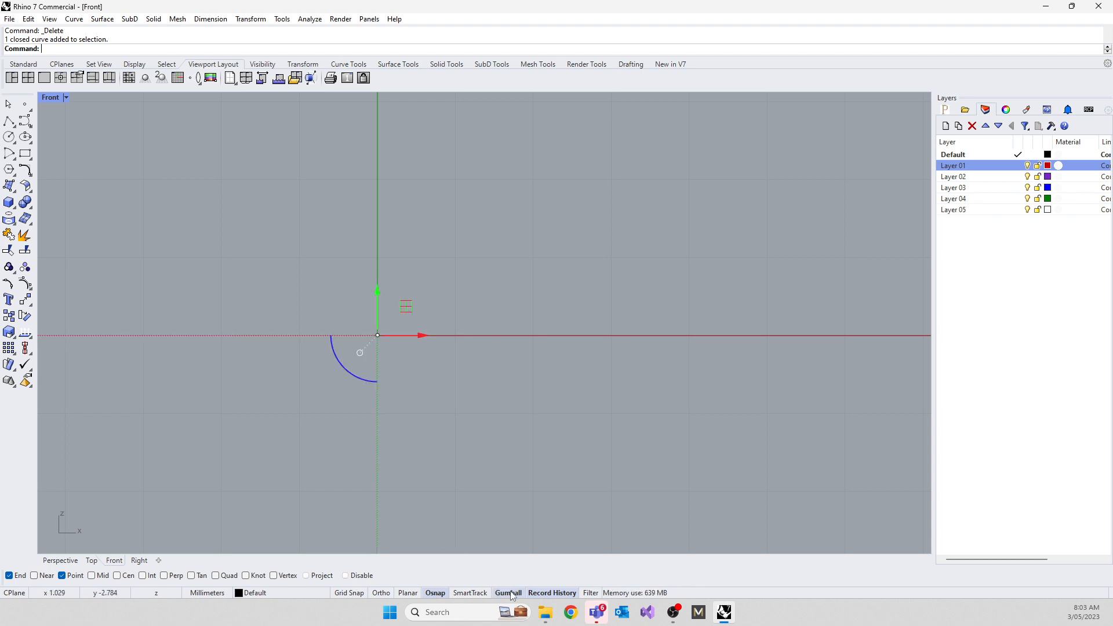
scroll(497, 430, down, 10)
click(447, 451)
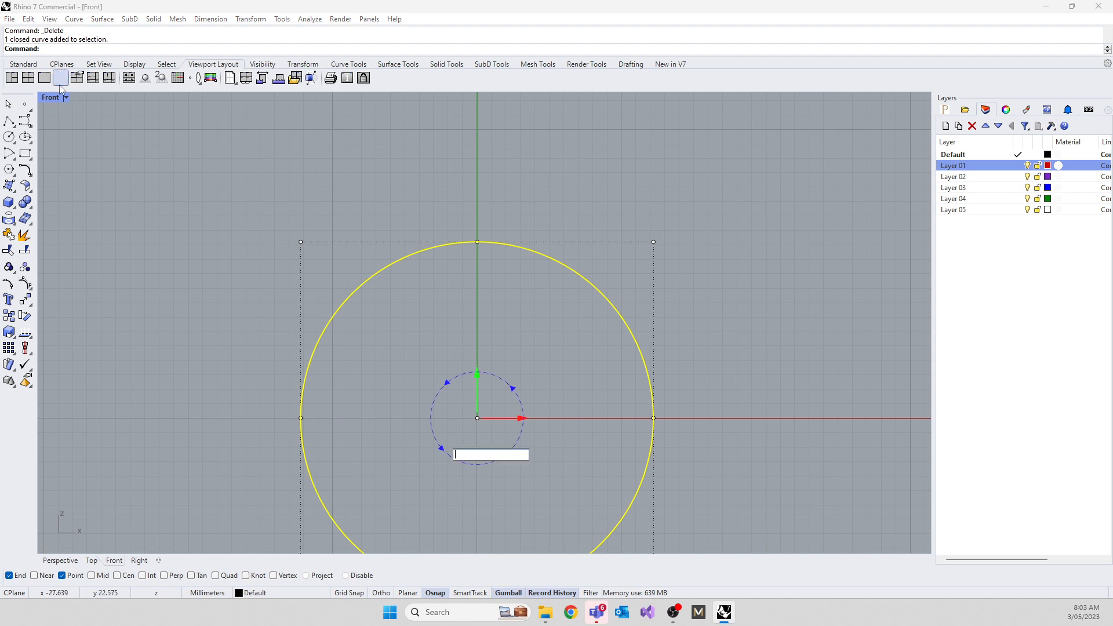
click(10, 120)
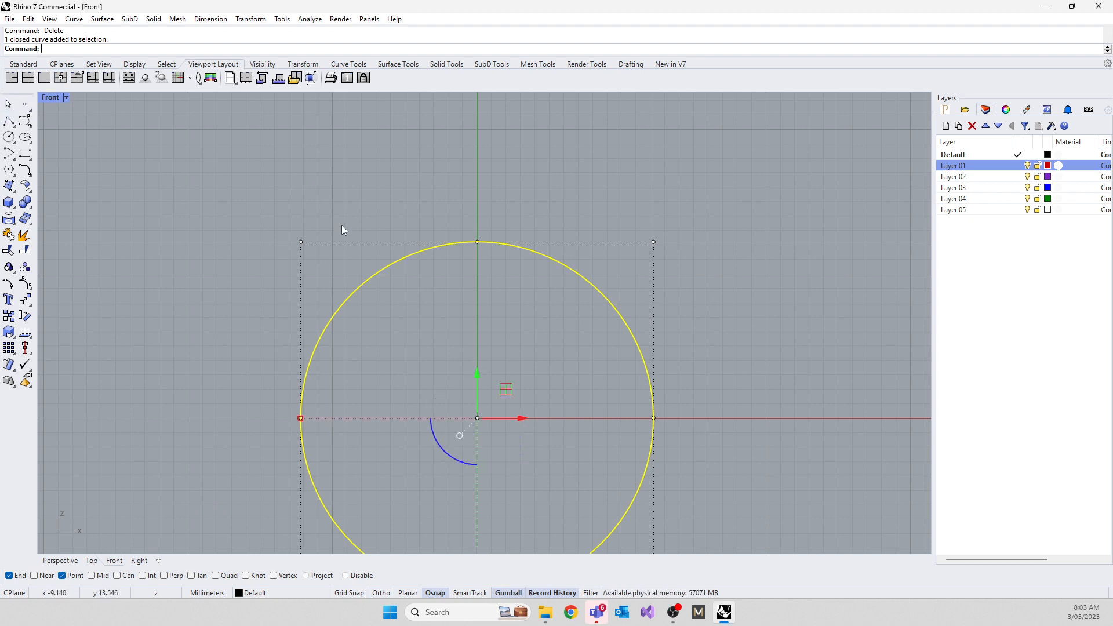
click(264, 234)
key(Escape)
scroll(263, 230, up, 4)
key(Return)
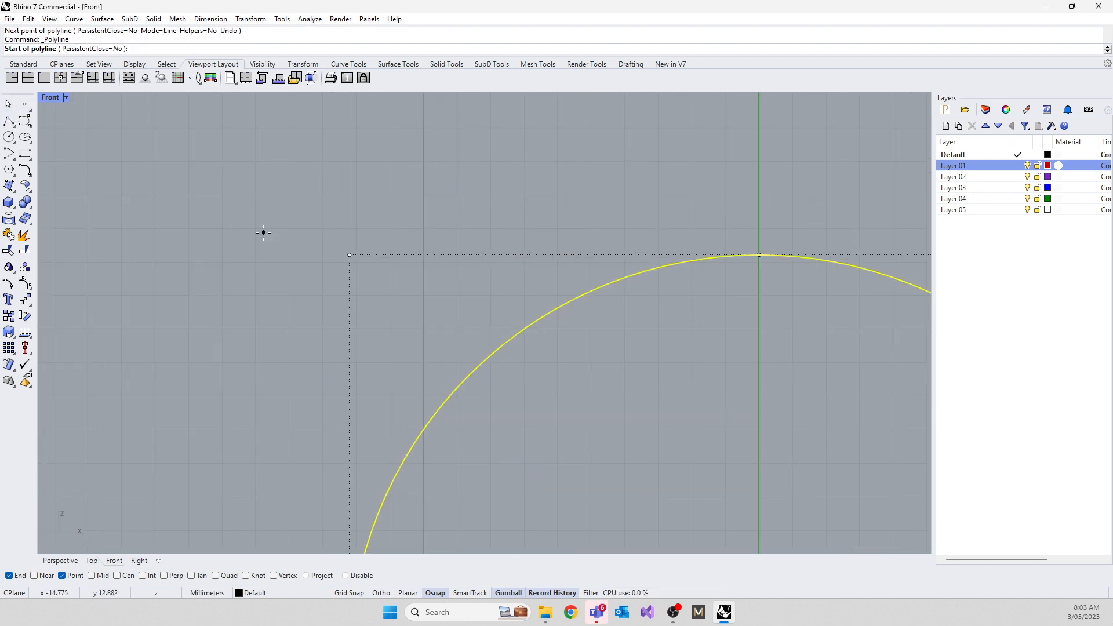
Step: Place a point object outside the circle's upper left, and place a second one on it using the Point snap
click(24, 104)
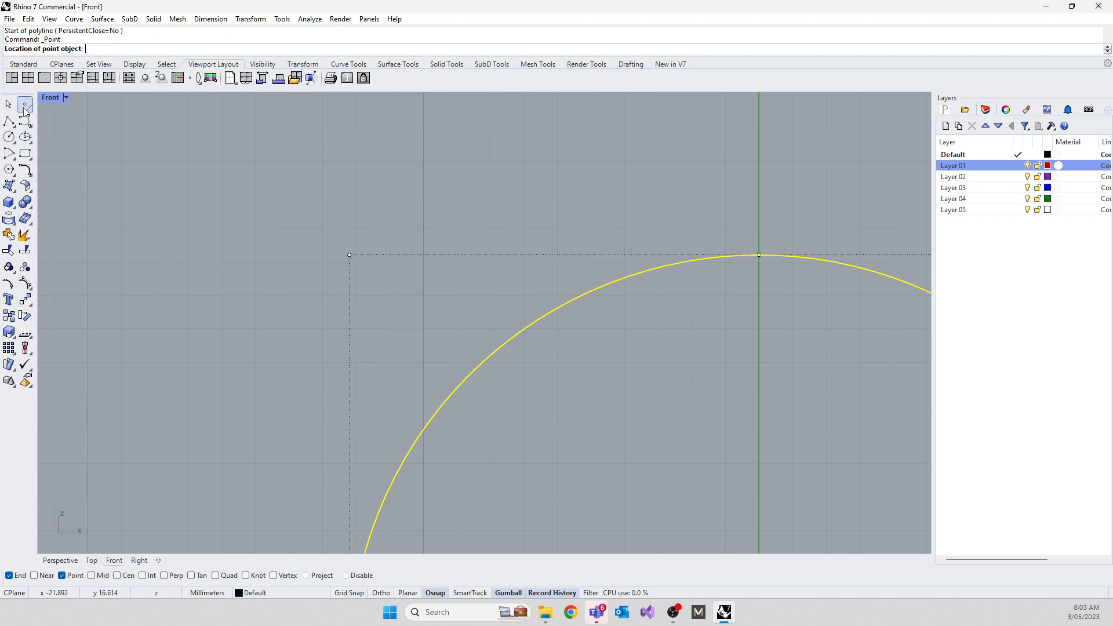
click(277, 345)
key(Return)
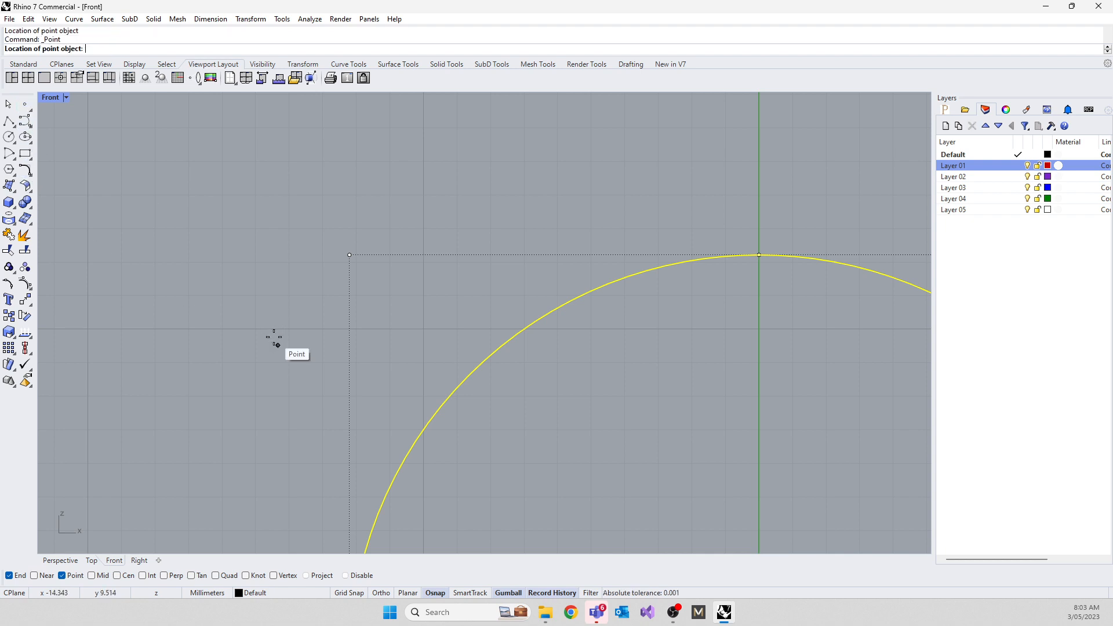
click(276, 340)
scroll(274, 334, up, 10)
Step: Disable object snaps and place four point objects in a tight cluster just right of the existing snapped point
key(Return)
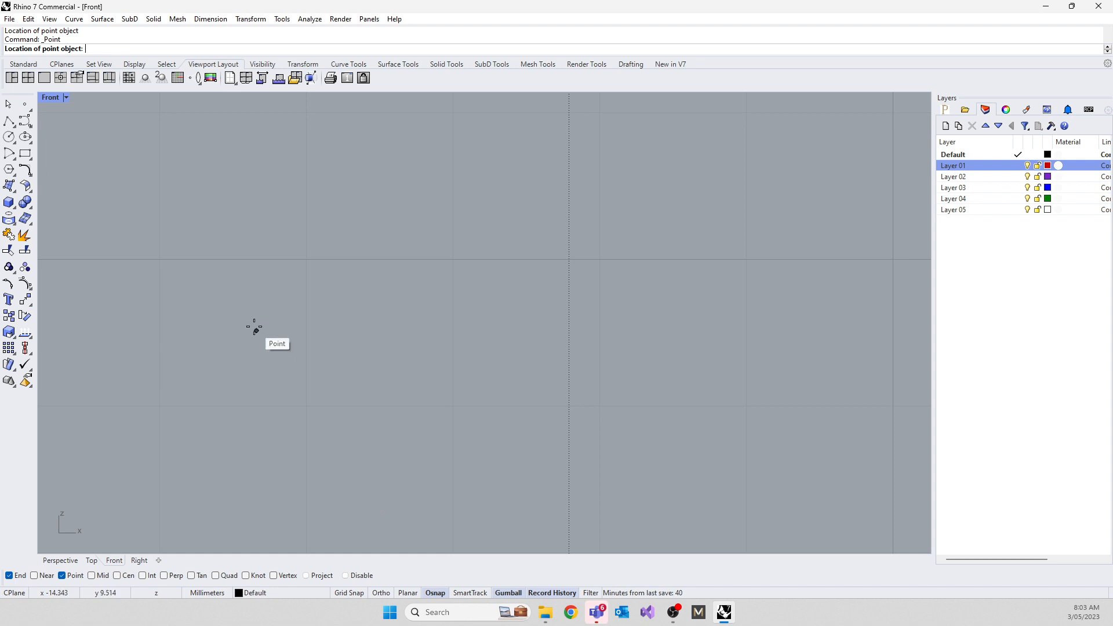
click(345, 575)
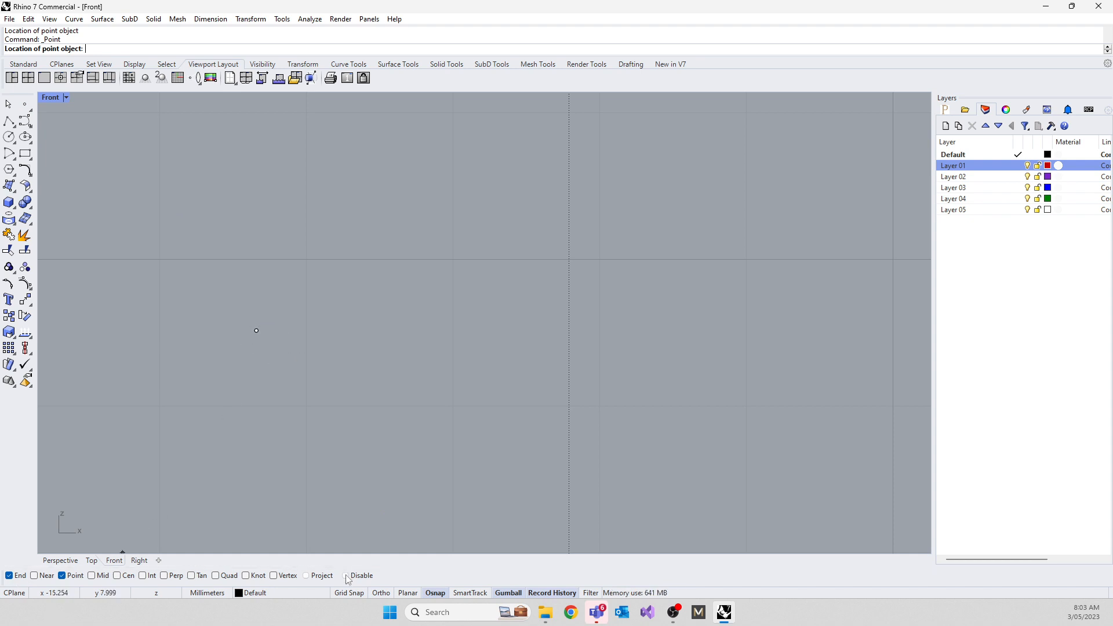
click(333, 341)
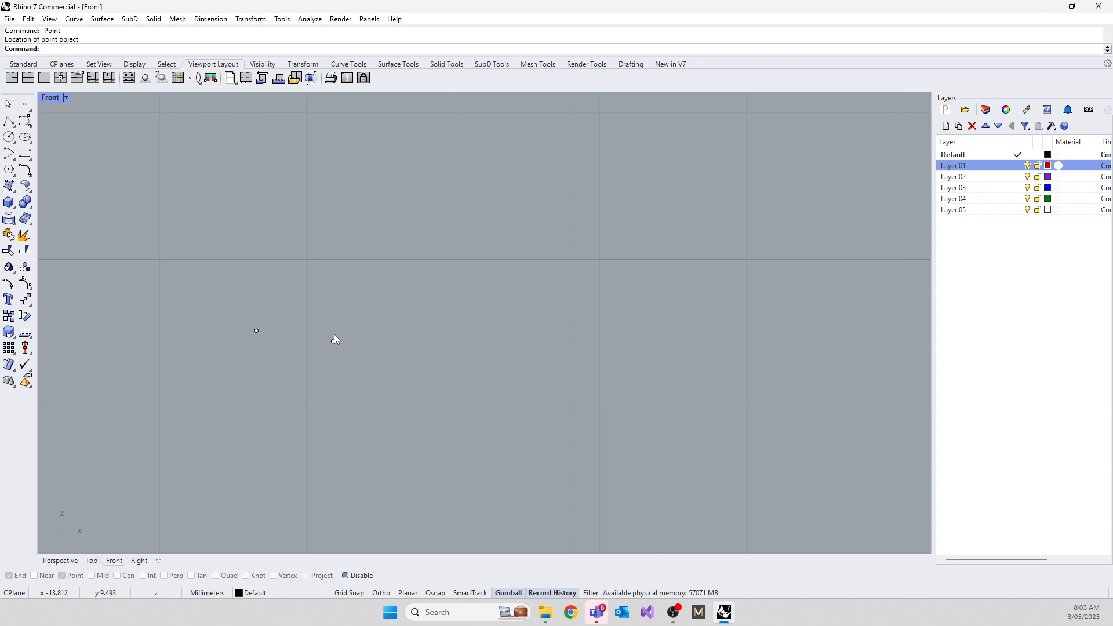
key(Return)
click(333, 334)
key(Return)
click(340, 338)
key(Return)
click(337, 348)
Step: Select one point of the cluster and toggle object snaps on and off with both Osnap and Disable, ending with them enabled
click(331, 340)
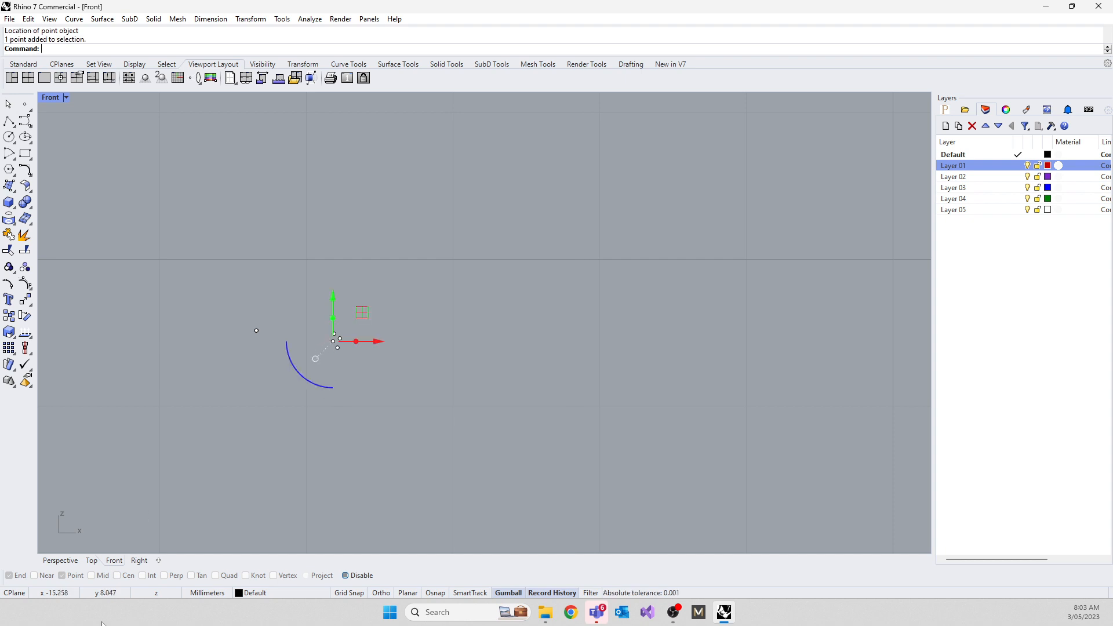
scroll(320, 335, up, 15)
scroll(333, 364, down, 4)
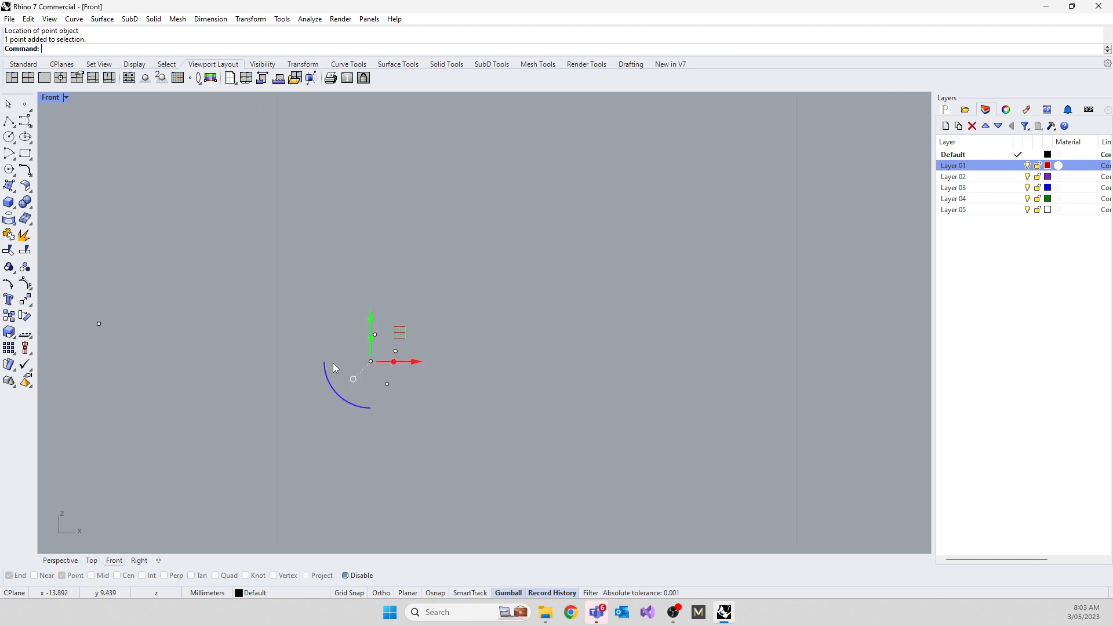
click(434, 592)
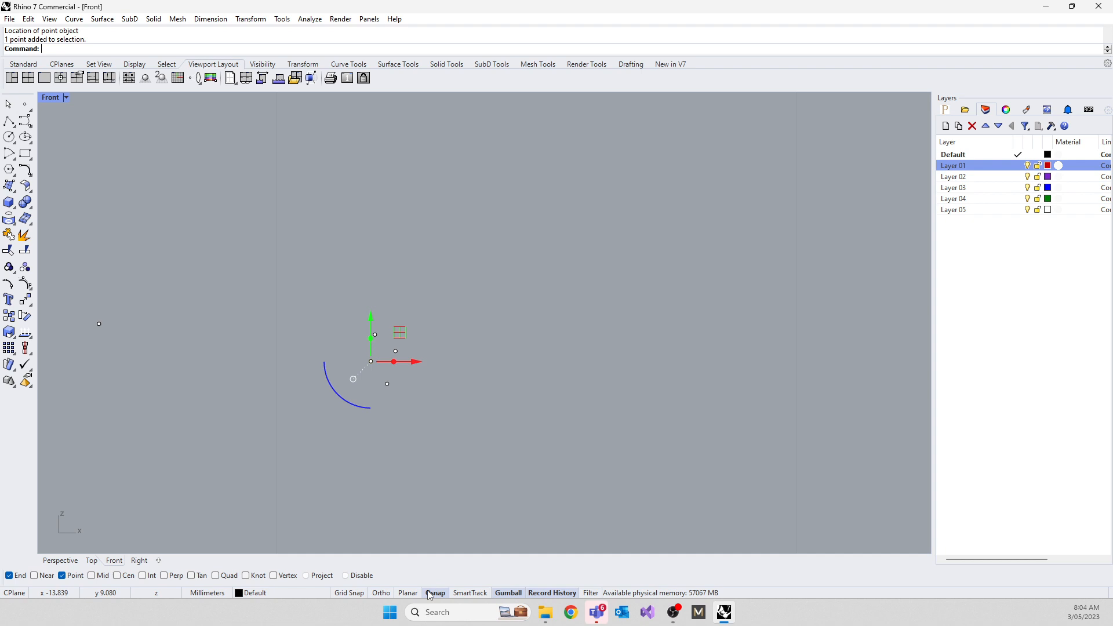
click(346, 575)
click(346, 575)
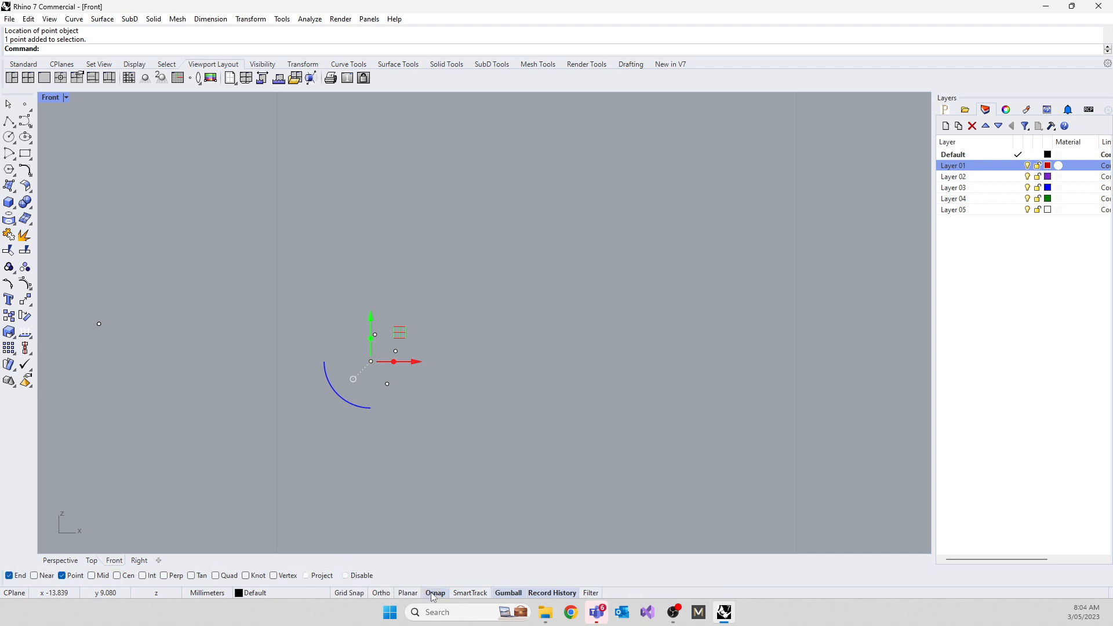
click(345, 575)
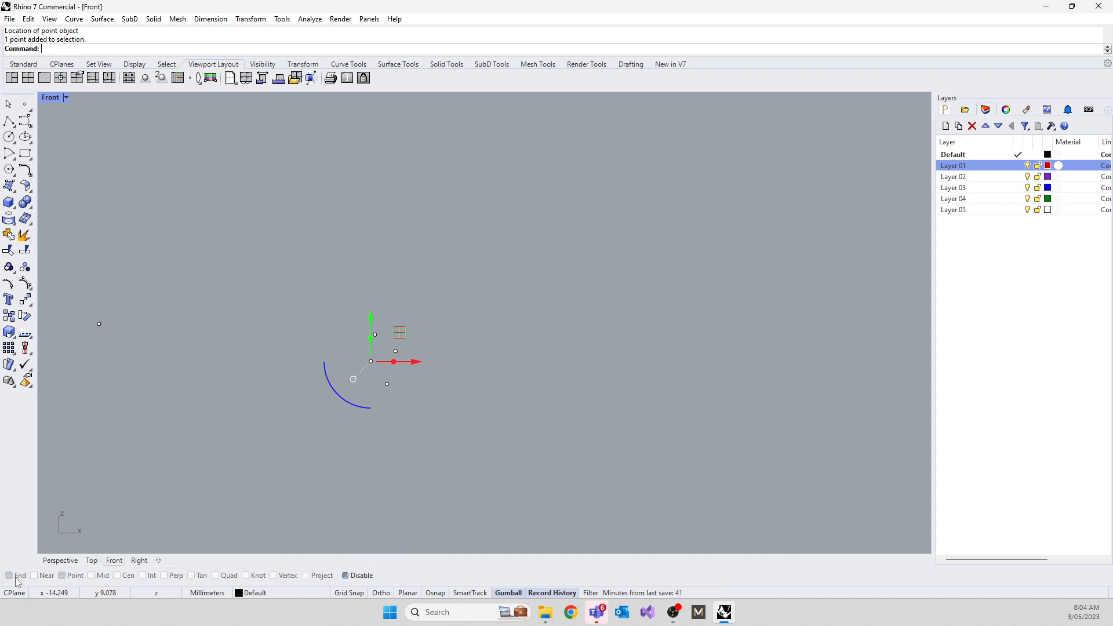
click(344, 577)
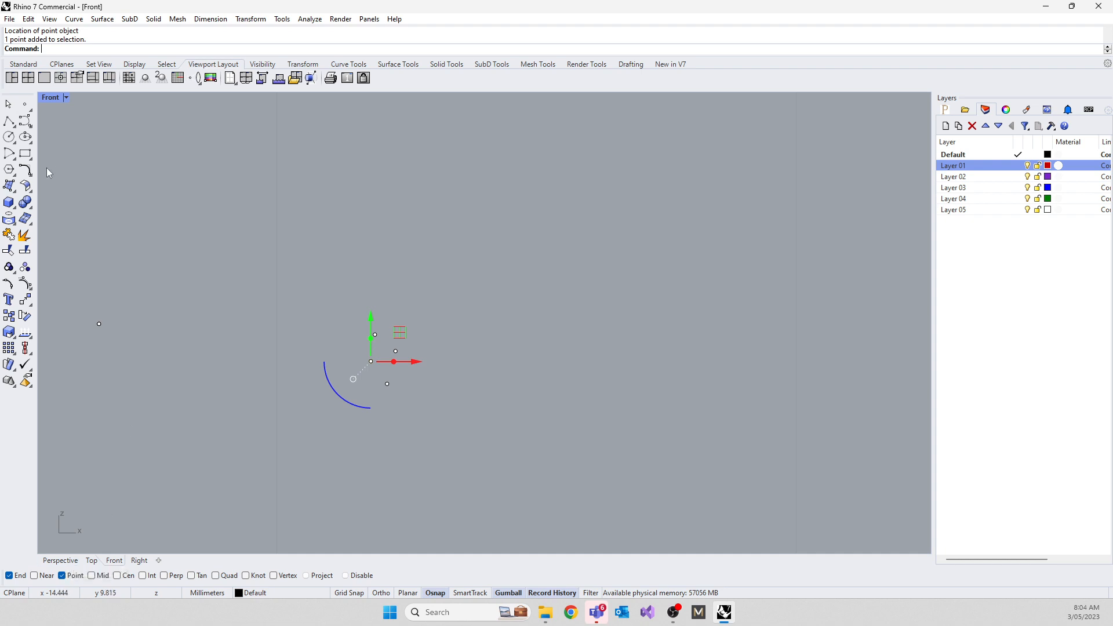
Step: Start a polyline and toggle object snaps during the command, ending with them disabled
click(9, 121)
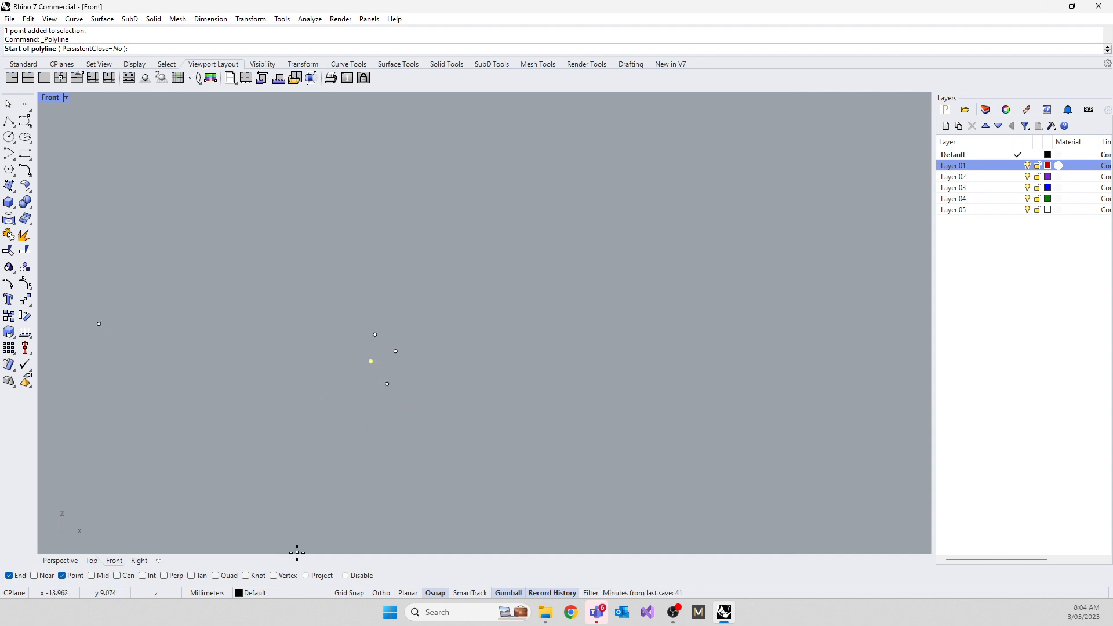
click(434, 595)
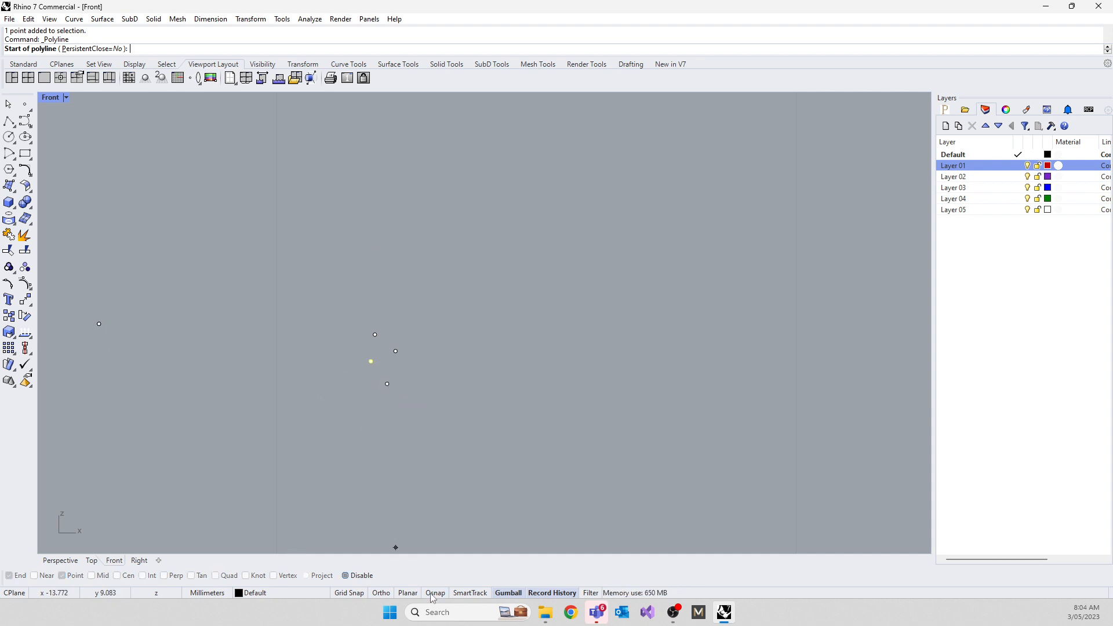
click(346, 576)
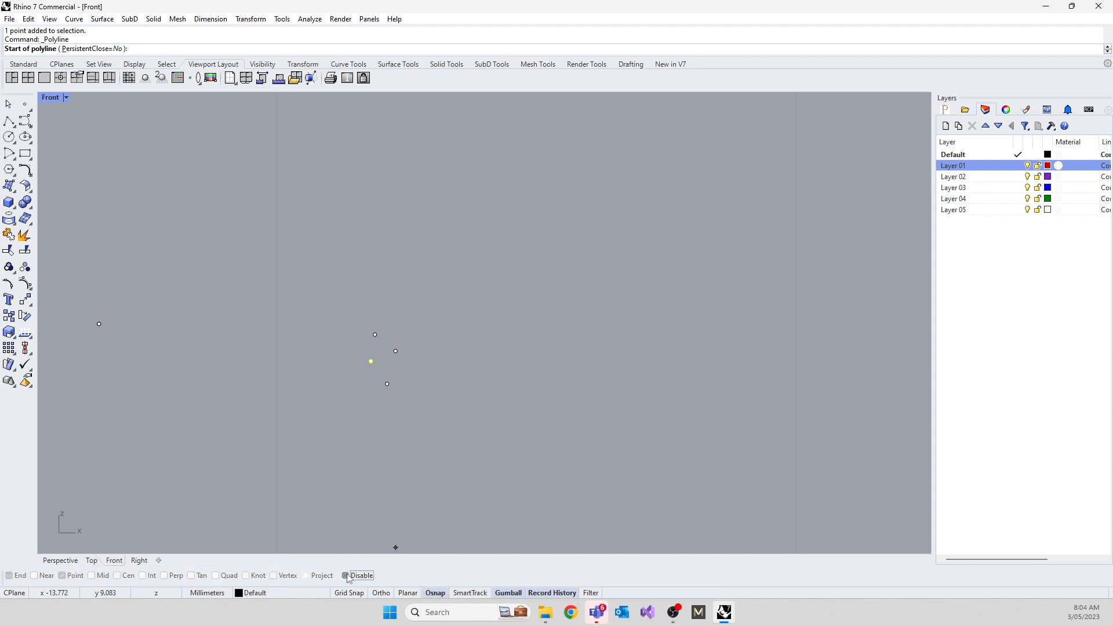
click(348, 577)
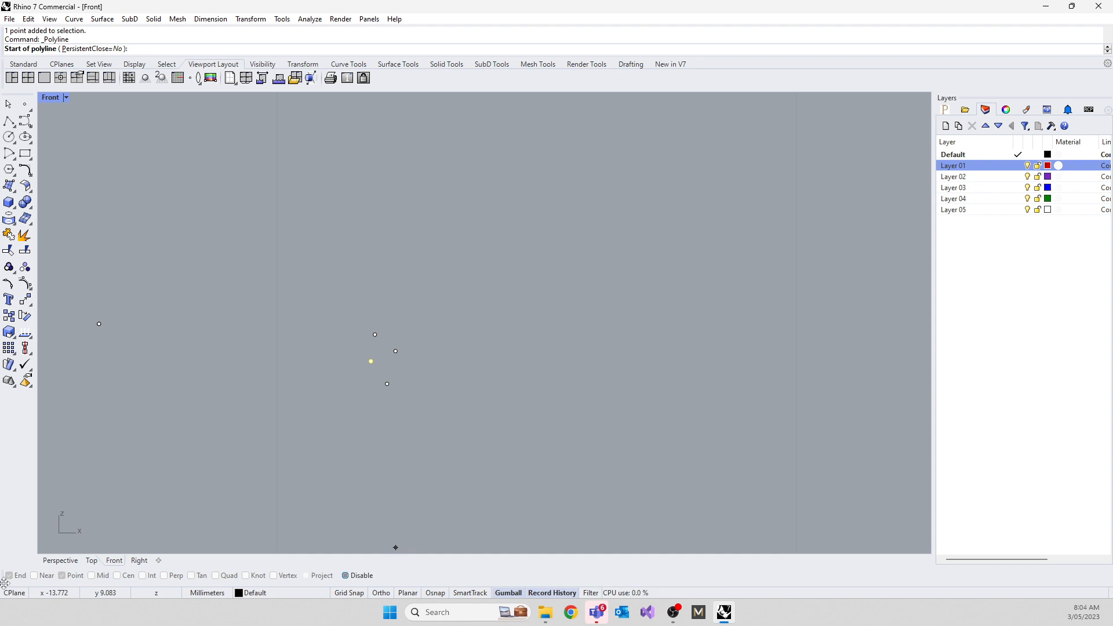
Step: Undock the Osnap toolbar over the viewport, dock it again below the viewport, and cancel the pending polyline
drag(5, 582, 56, 143)
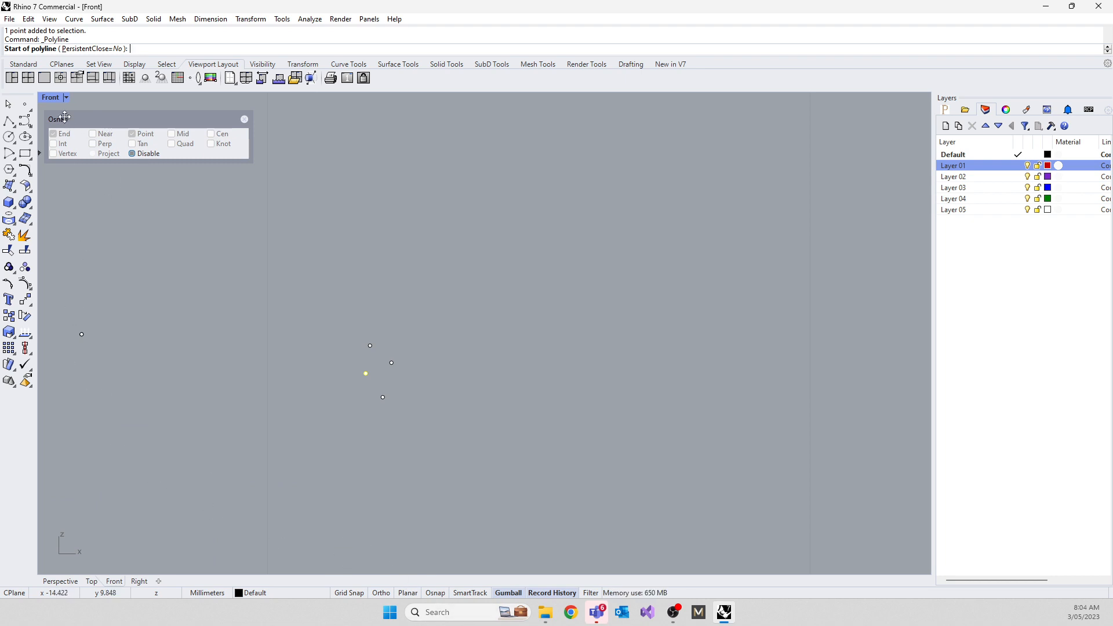
drag(67, 126, 68, 583)
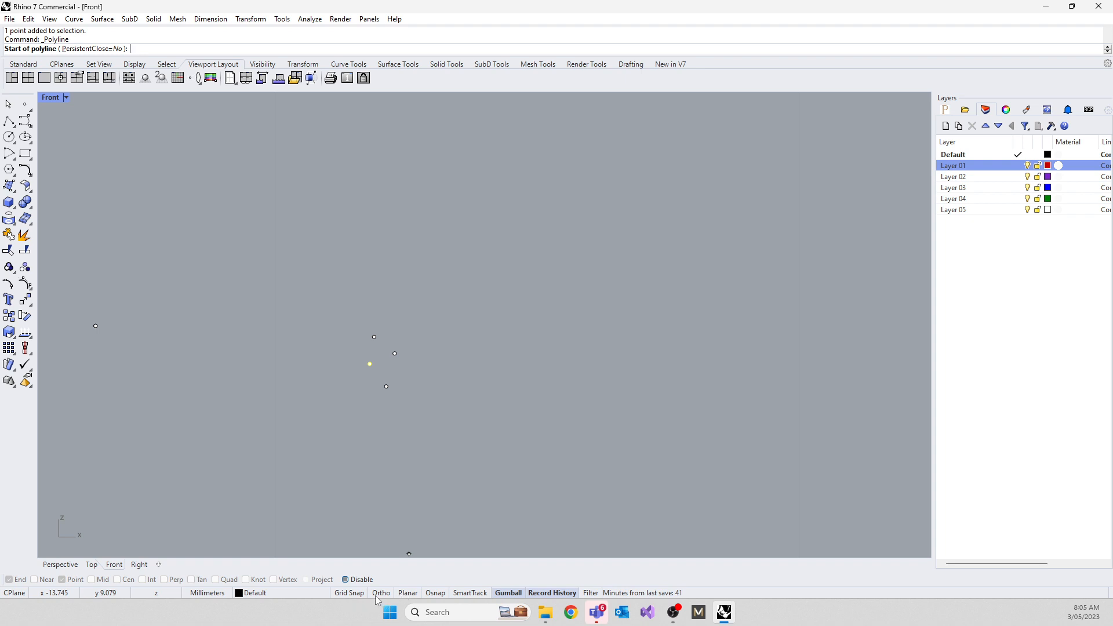
scroll(272, 403, down, 5)
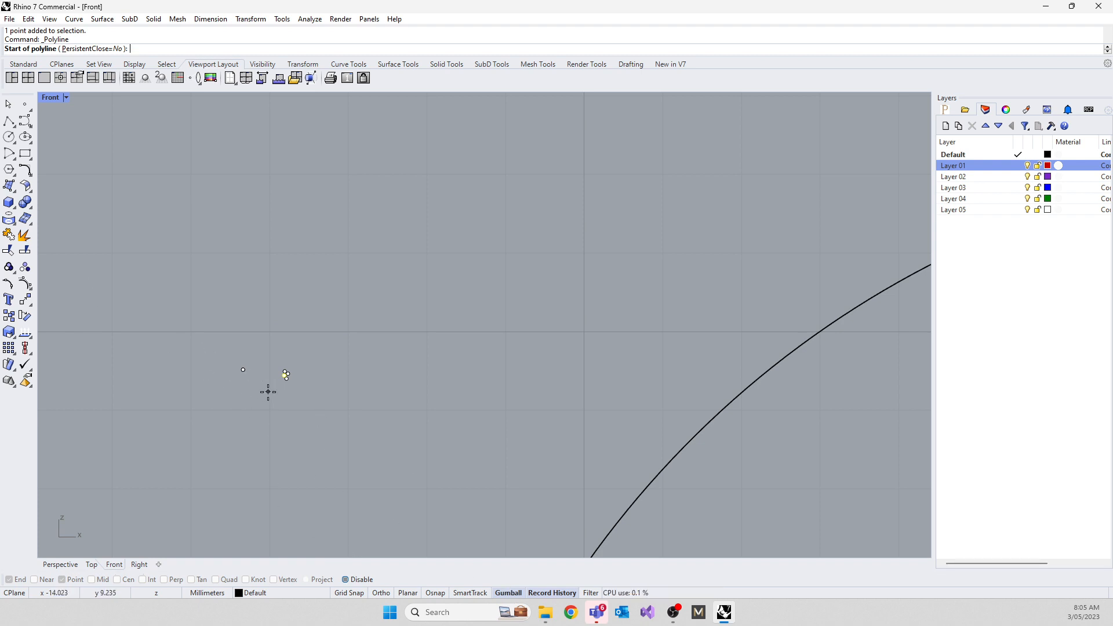
key(Escape)
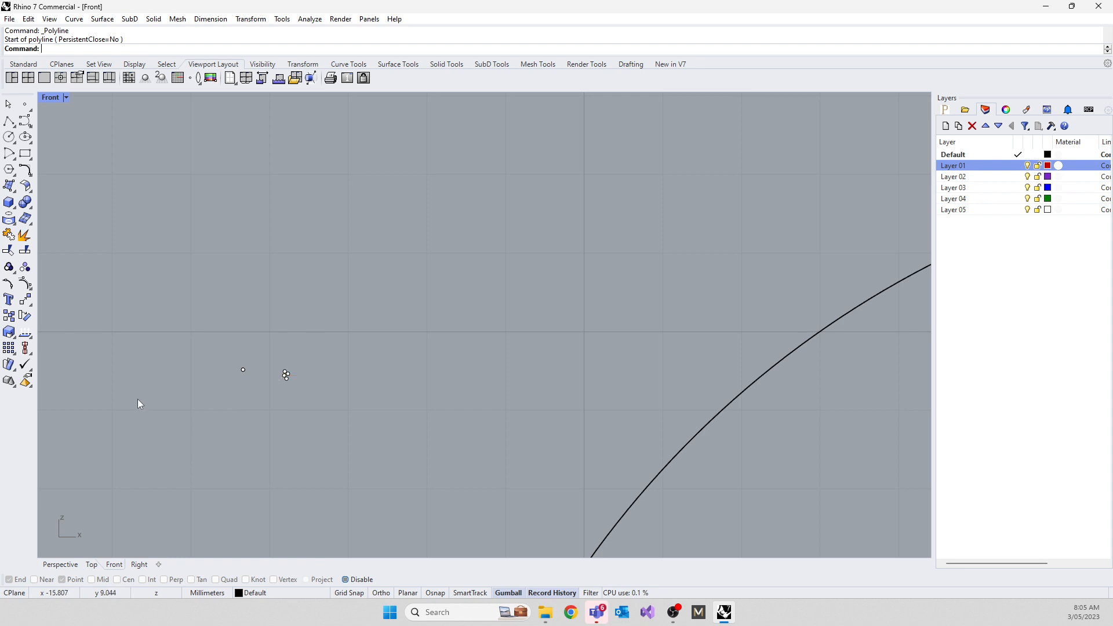
Step: Turn the Gumball off and move the cluster's rightmost point freely to a spot above the other three points
click(319, 387)
right_drag(286, 406, 304, 396)
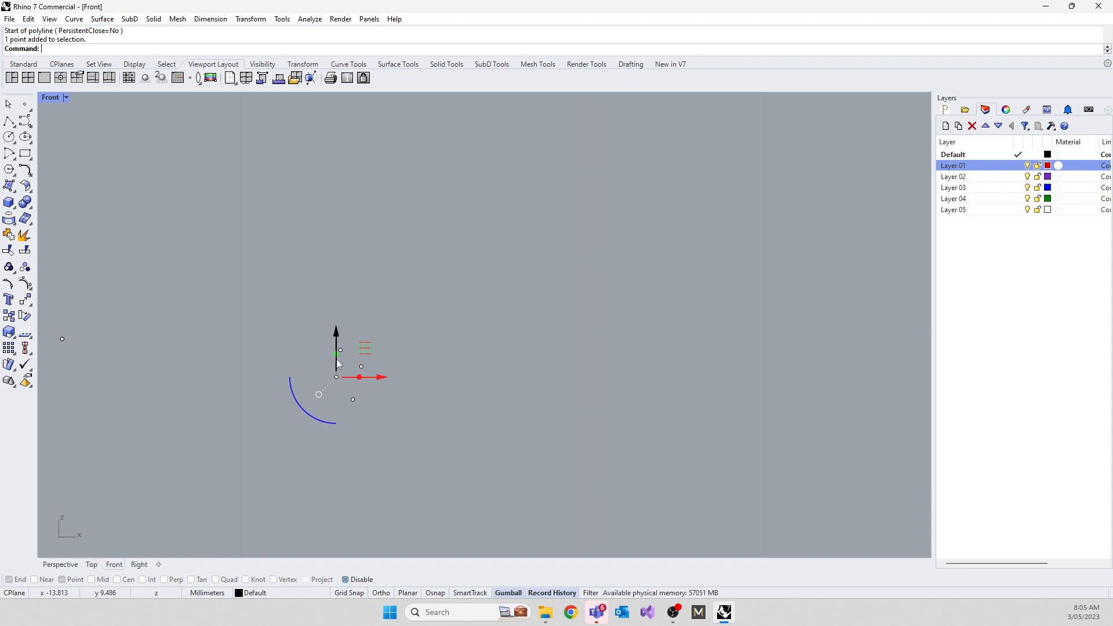
click(509, 594)
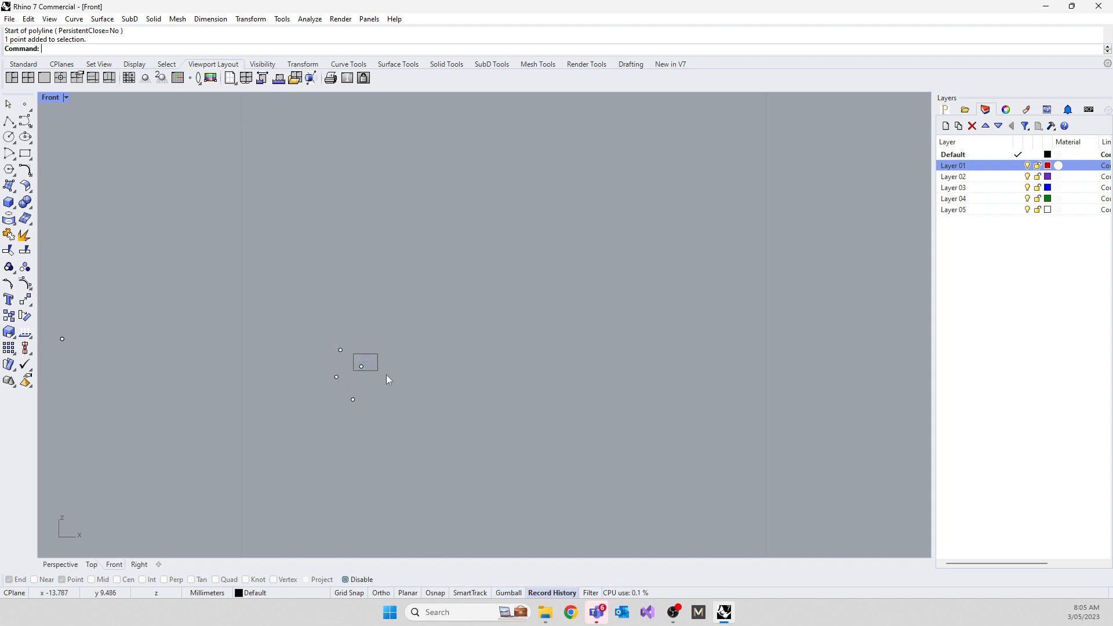
drag(386, 375, 323, 318)
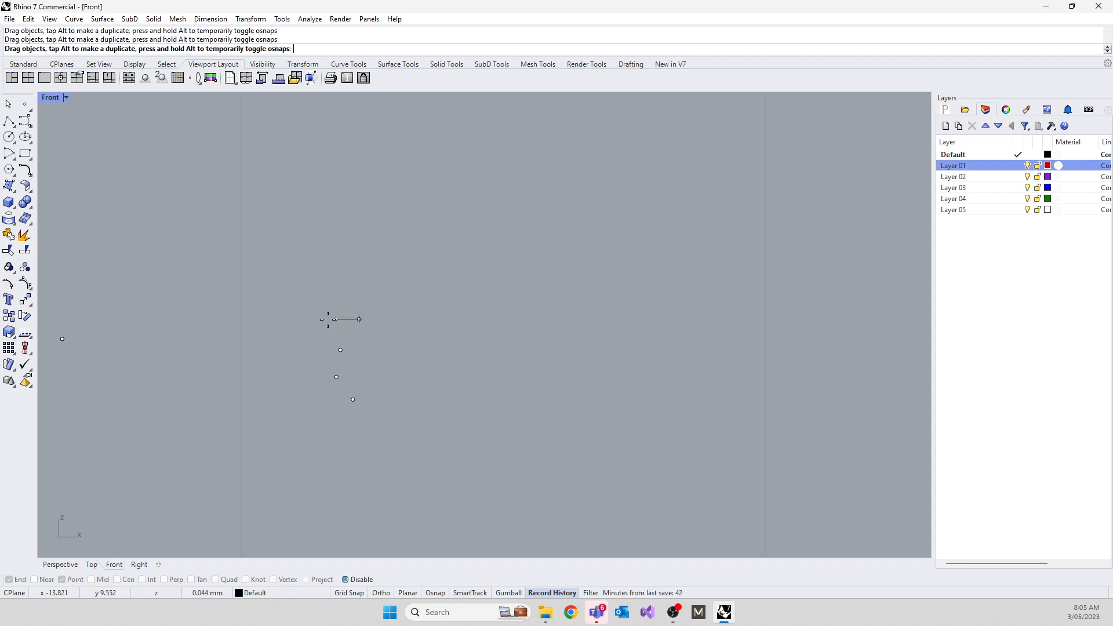
Step: Turn the Gumball on and move the same point within the plane to the right of the cluster using the planar handle
click(510, 593)
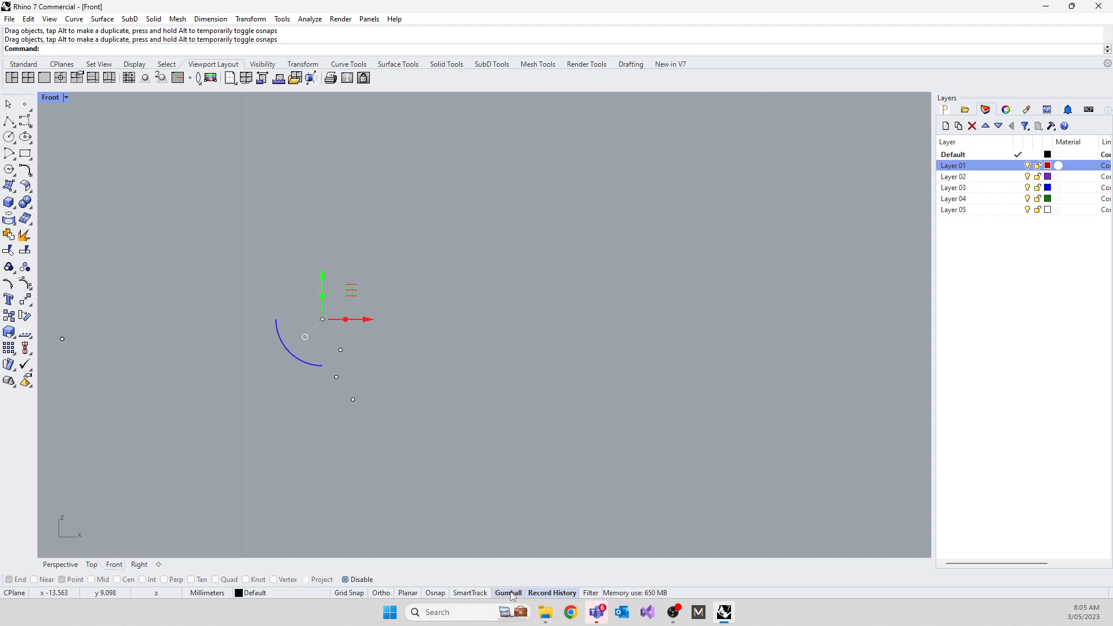
click(358, 507)
drag(347, 327, 347, 327)
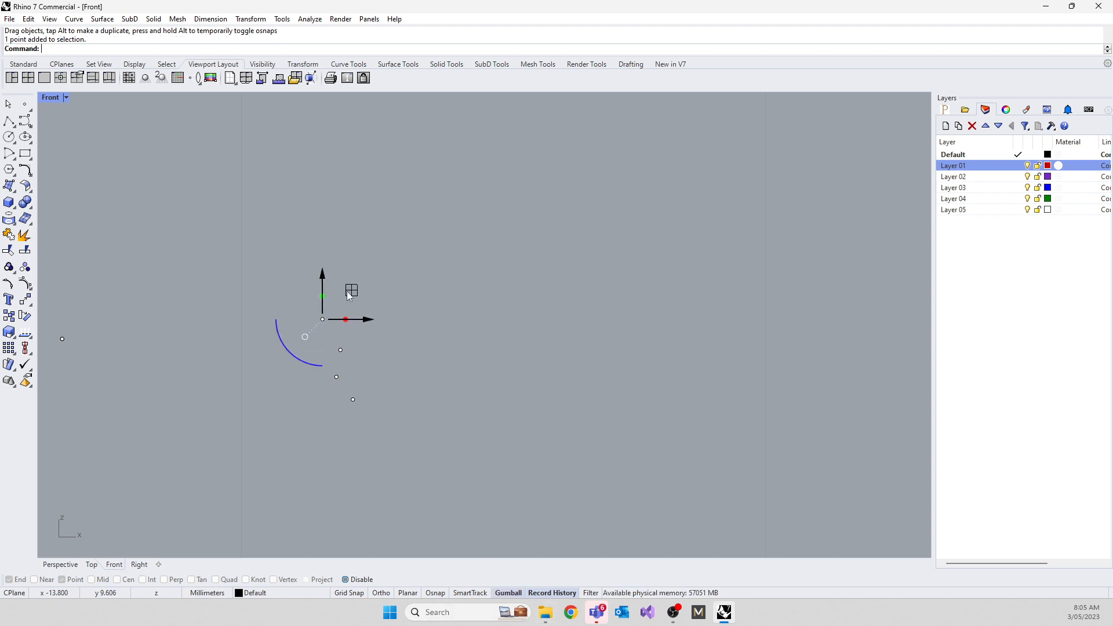
drag(354, 294, 560, 315)
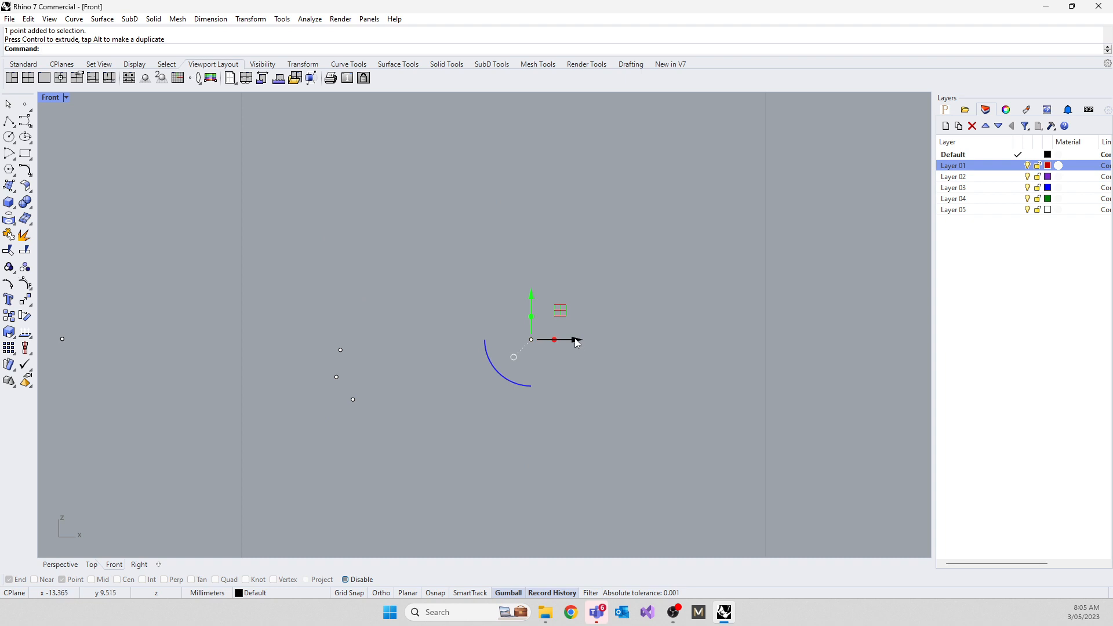
Step: Reposition the point right of the cluster with the Gumball's axis arrows and planar handle, and deselect it
drag(576, 341, 473, 391)
drag(492, 300, 479, 329)
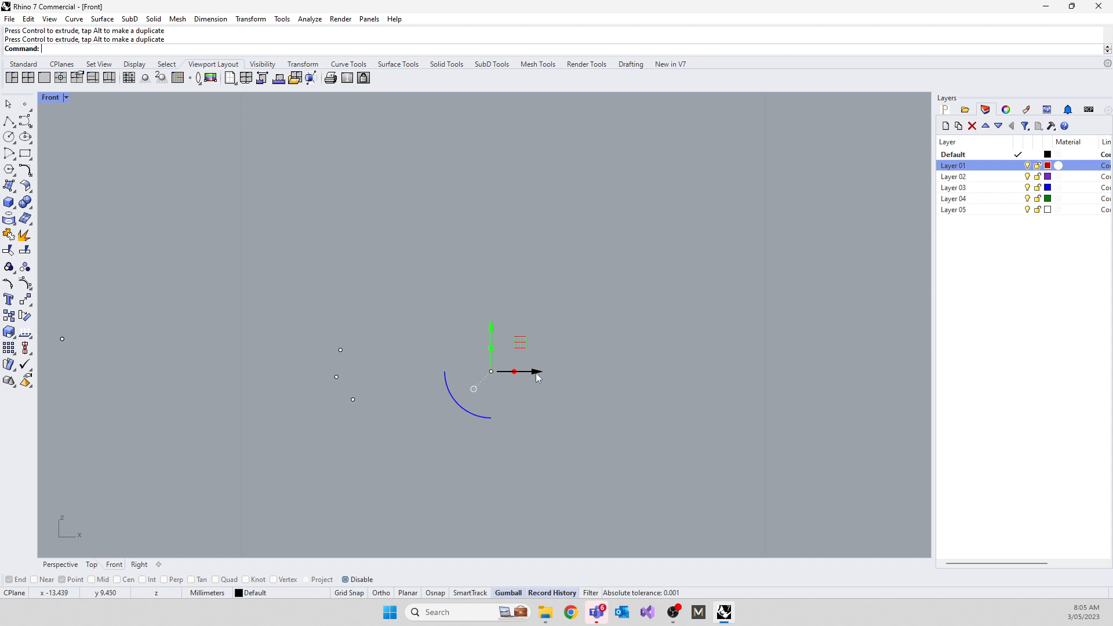
drag(538, 378, 436, 385)
drag(390, 329, 555, 286)
click(553, 393)
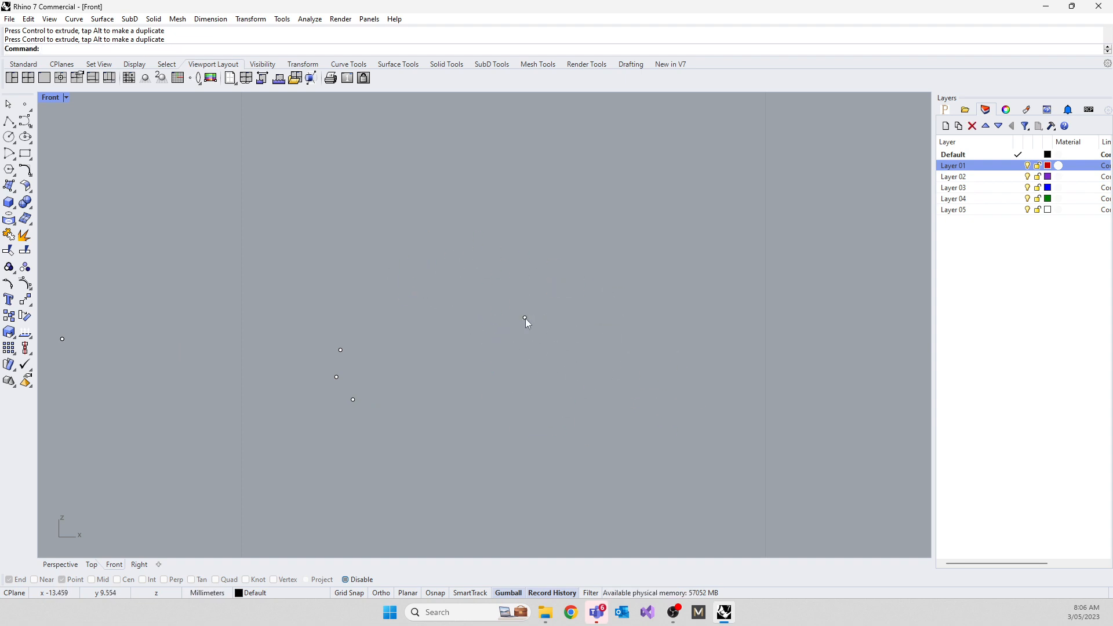
Step: Gather the four cluster points almost on top of each other by moving them with the Gumball's planar handle
drag(284, 317, 343, 363)
drag(366, 319, 361, 341)
drag(343, 394, 363, 345)
drag(482, 277, 566, 338)
drag(549, 290, 338, 374)
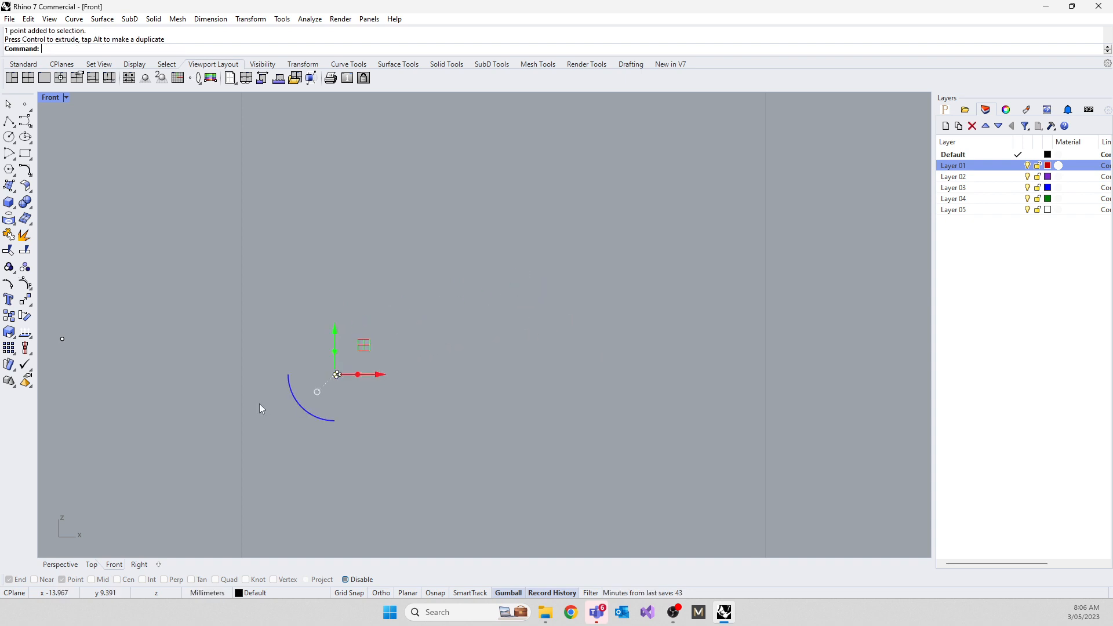
Step: Turn the Gumball off and move the point from the lower left freely in beside the other three cluster points
scroll(318, 387, up, 10)
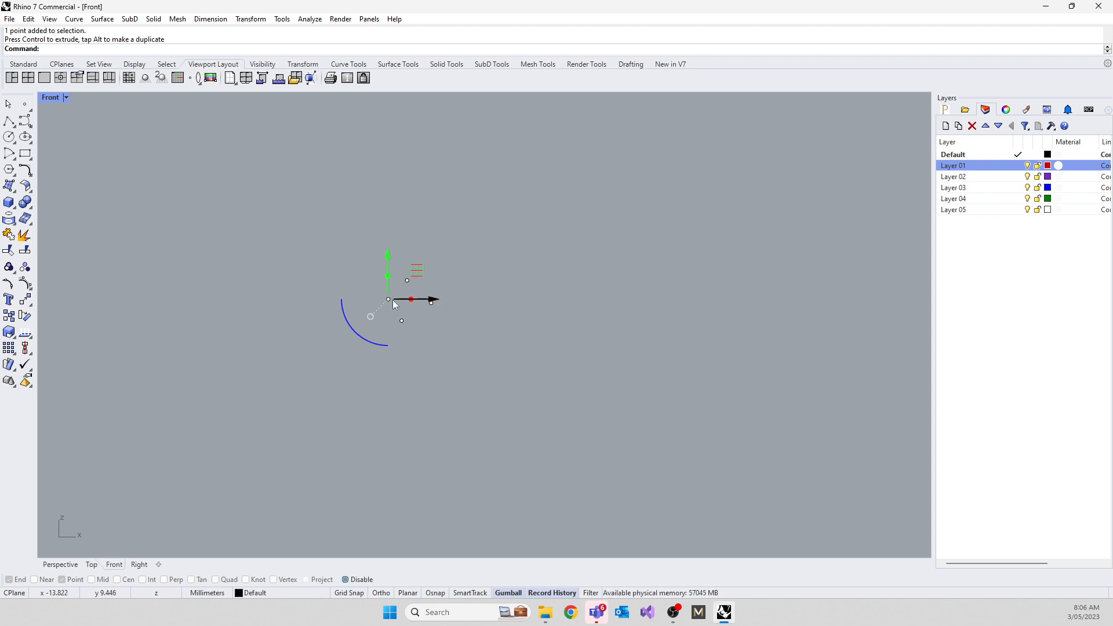
click(505, 593)
drag(388, 302, 409, 291)
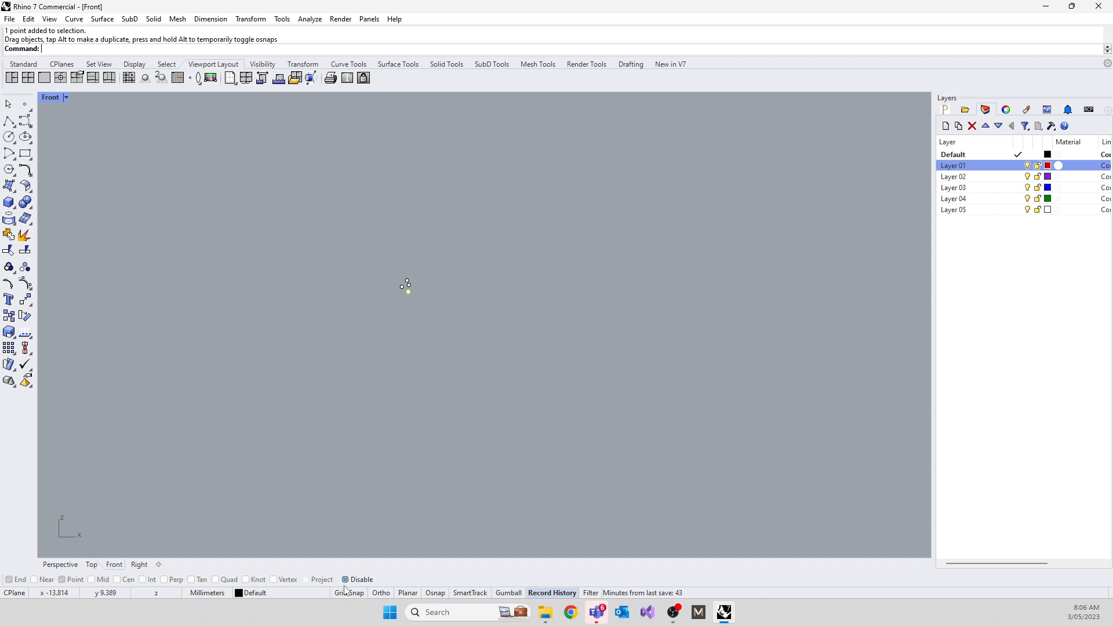
Step: Delete all the remaining points outside the ring circle's upper left in the Front view
scroll(355, 472, down, 3)
right_drag(404, 516, 412, 242)
scroll(411, 242, down, 3)
drag(321, 209, 440, 279)
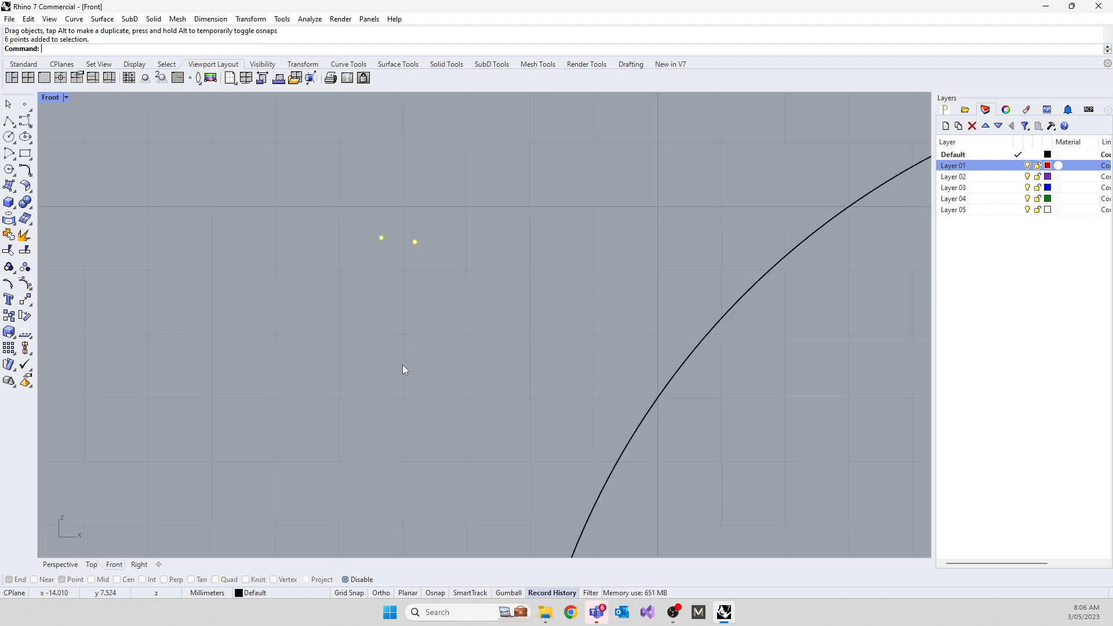
key(Delete)
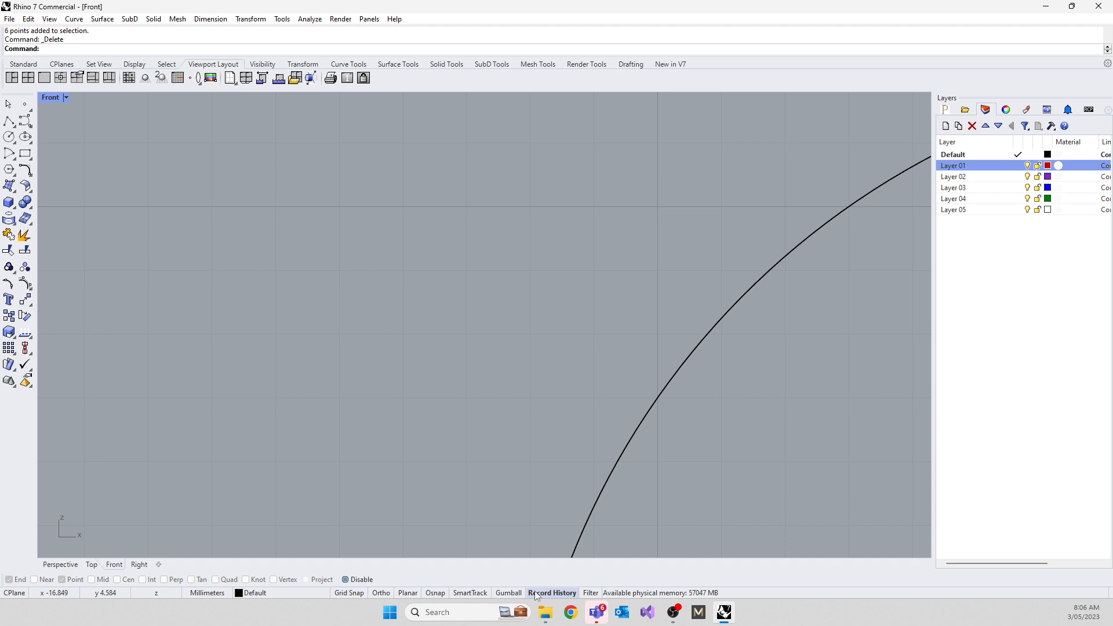
Step: Restore the four-viewport layout and show the PalloysCAM panel followed by the Libraries panel
right_drag(481, 417, 143, 443)
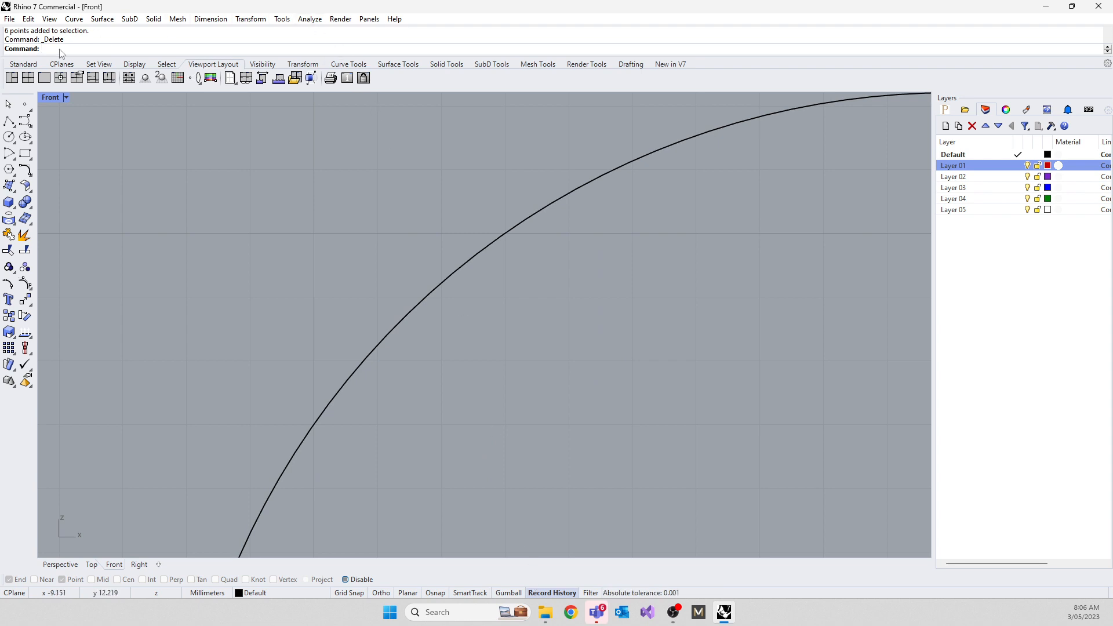
double_click(52, 96)
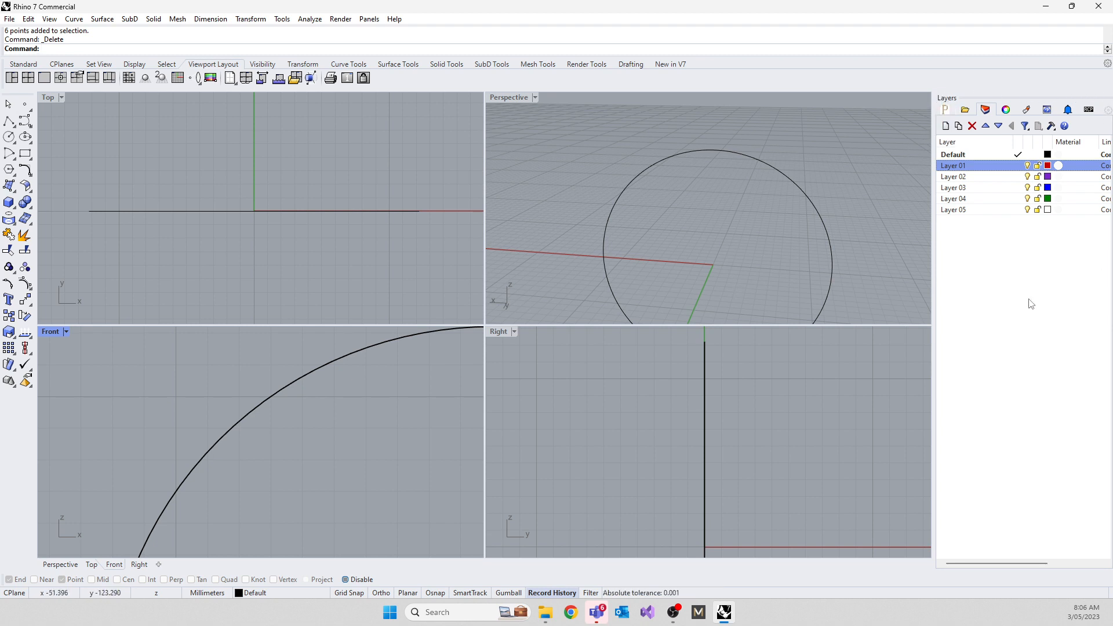
click(945, 110)
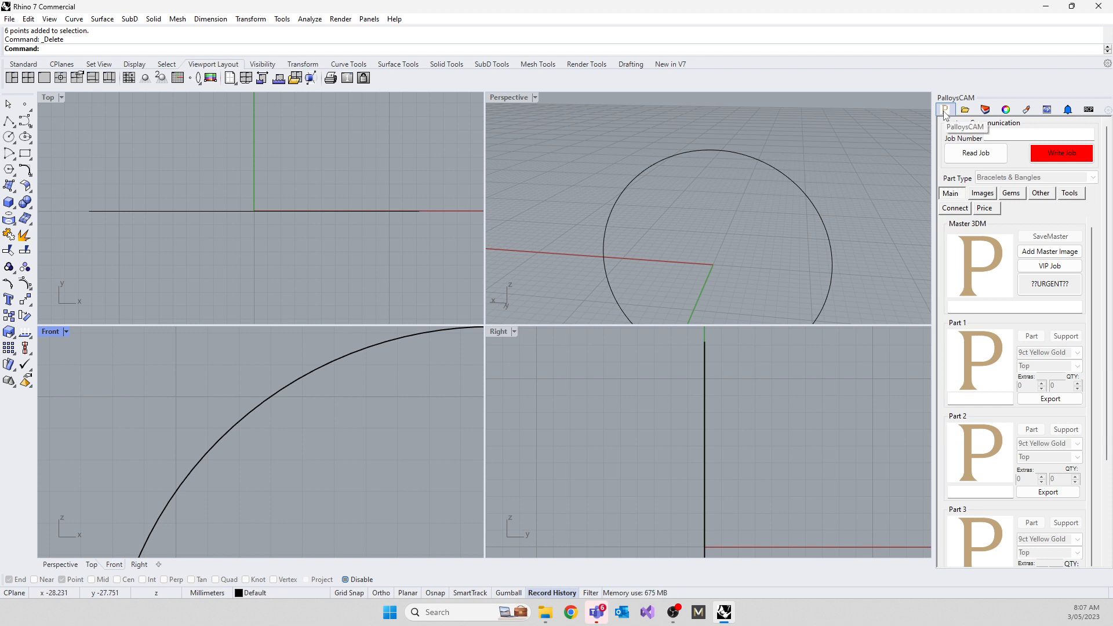
click(964, 111)
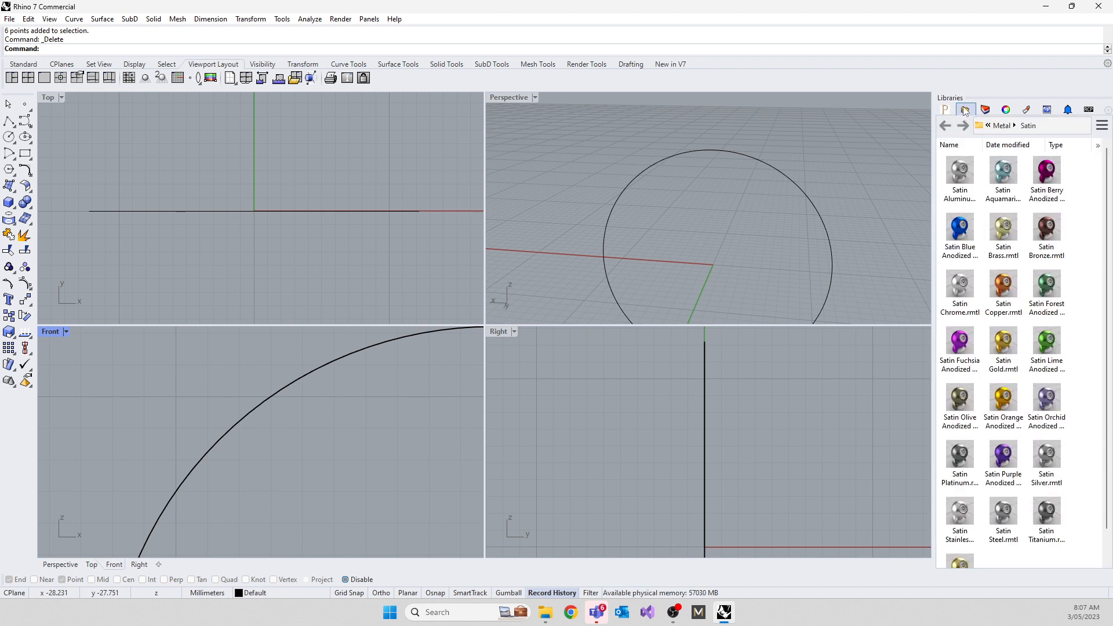
Step: Create a sphere centred on the origin (0) with a diameter of about 10.6 mm, starting from the Top view
click(203, 263)
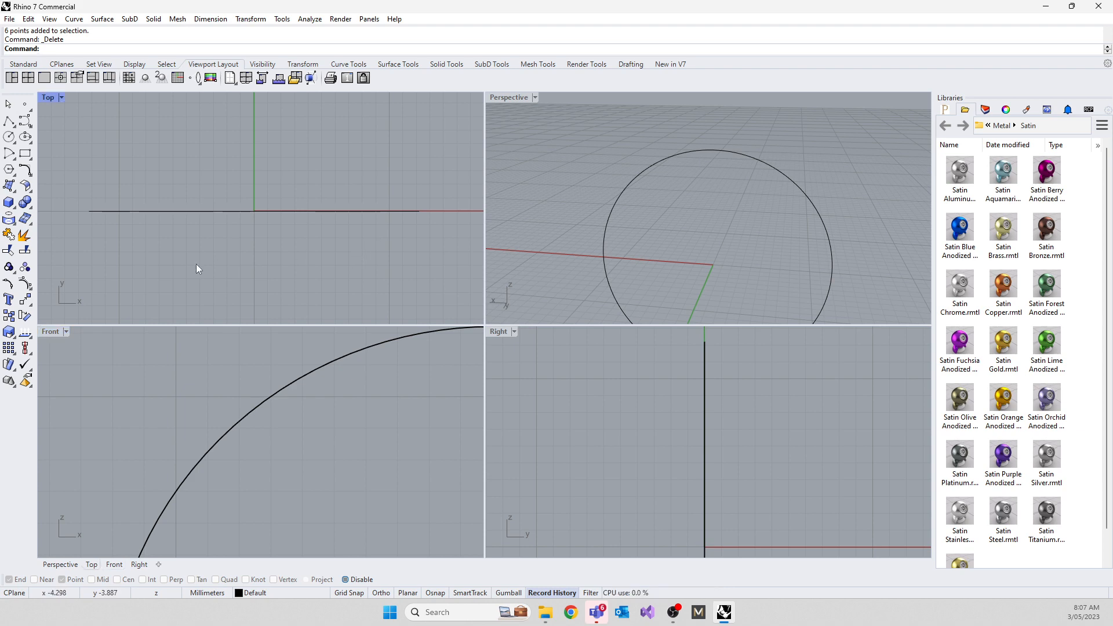
text(Sphere)
key(Return)
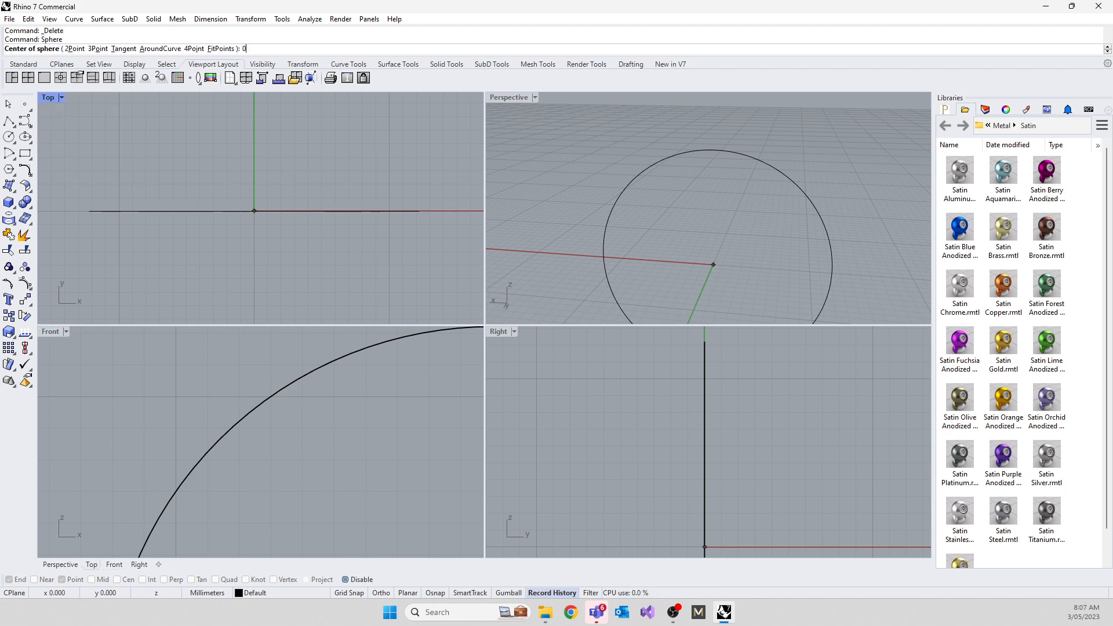
text(0)
key(Return)
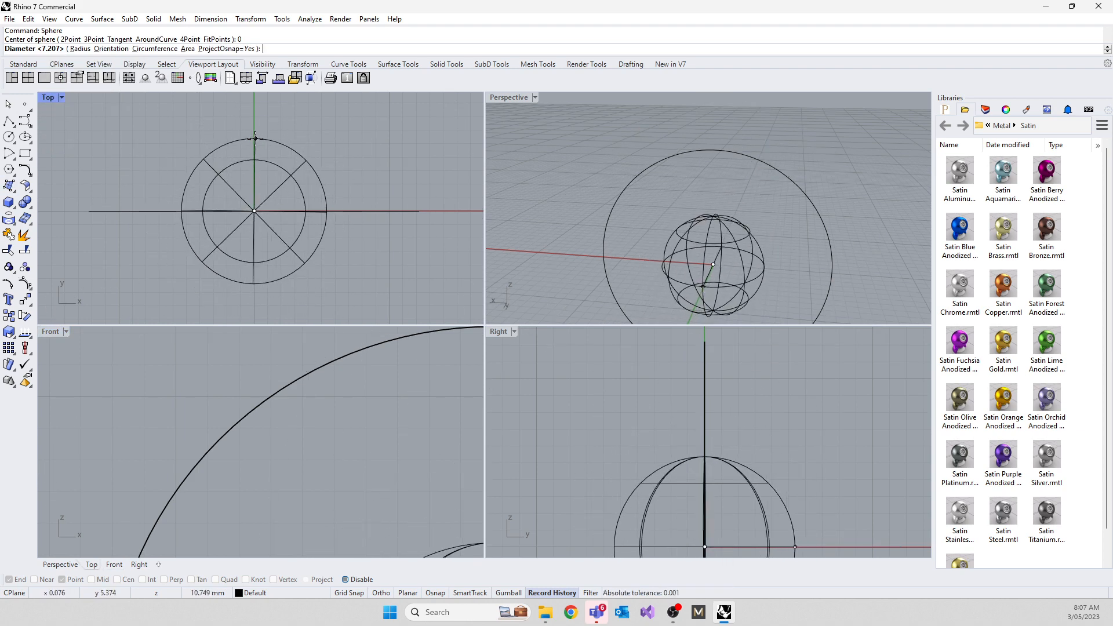
click(256, 142)
right_drag(666, 224, 790, 189)
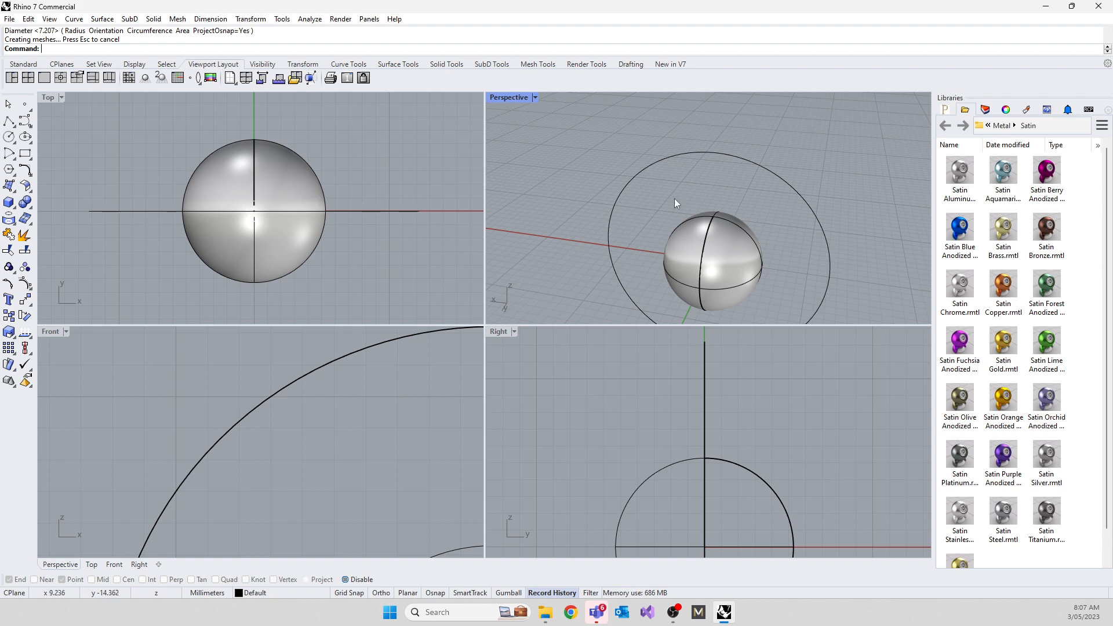
right_drag(674, 198, 674, 164)
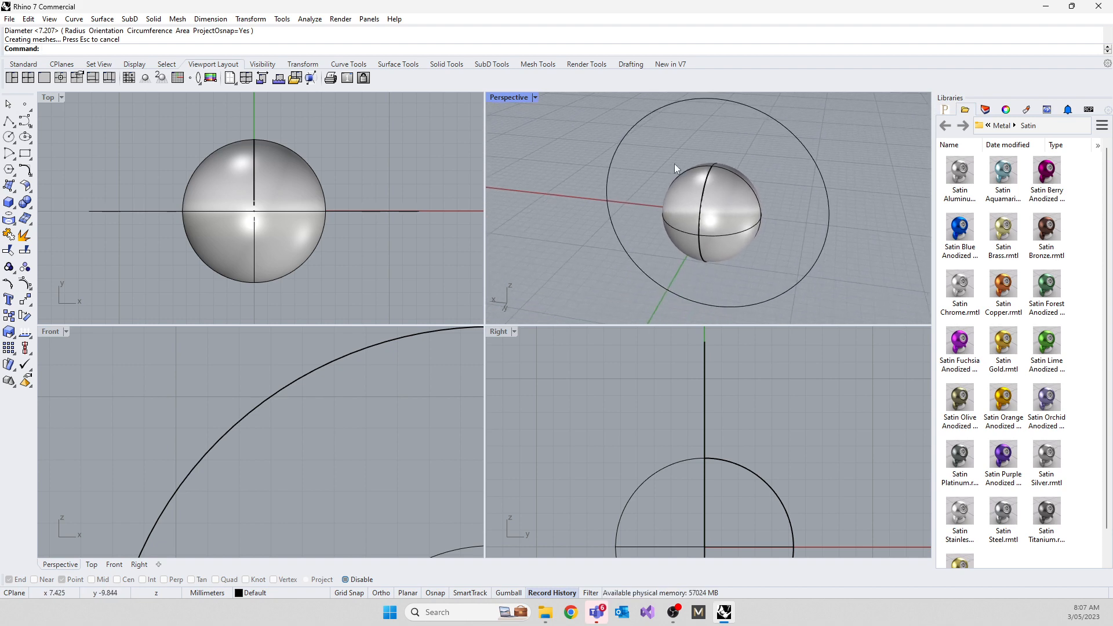
Step: Set the Perspective viewport's display mode to Rendered
right_click(516, 100)
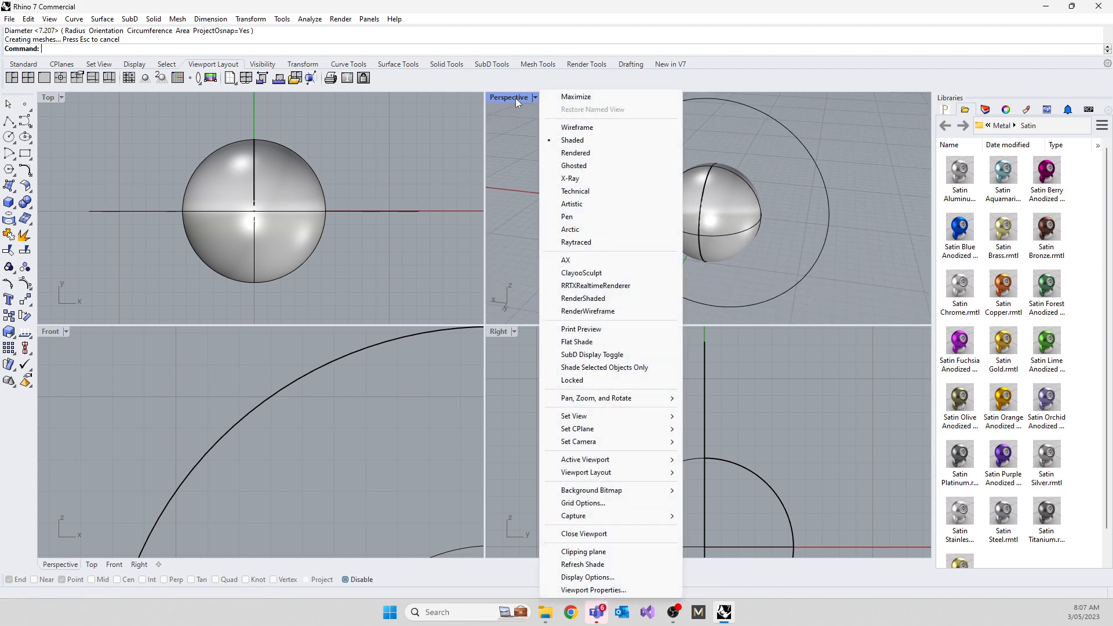
click(443, 176)
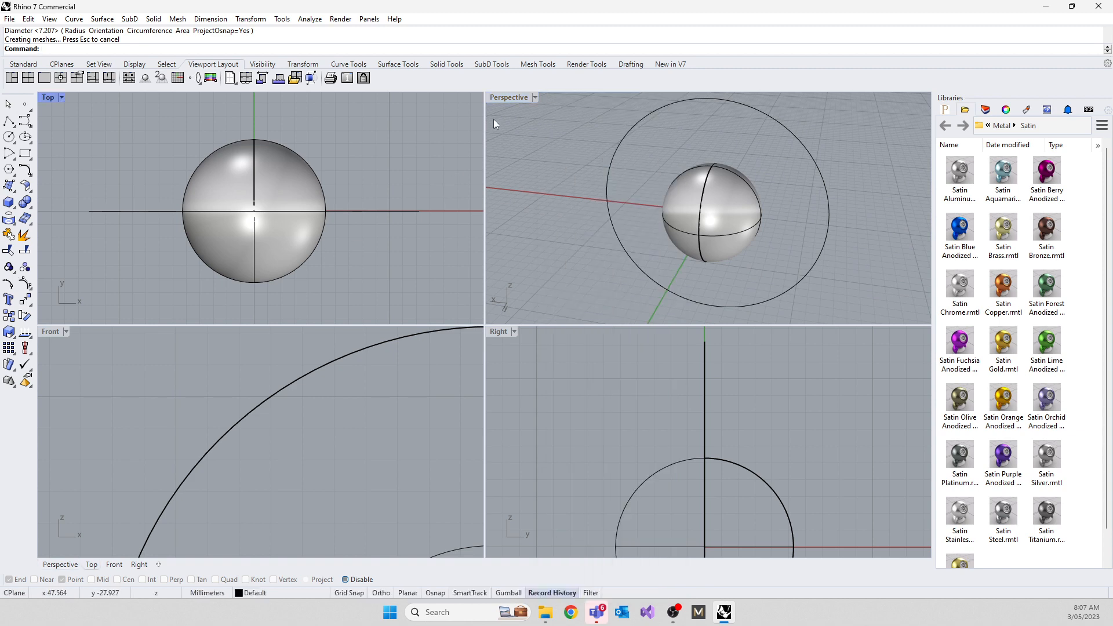
click(507, 98)
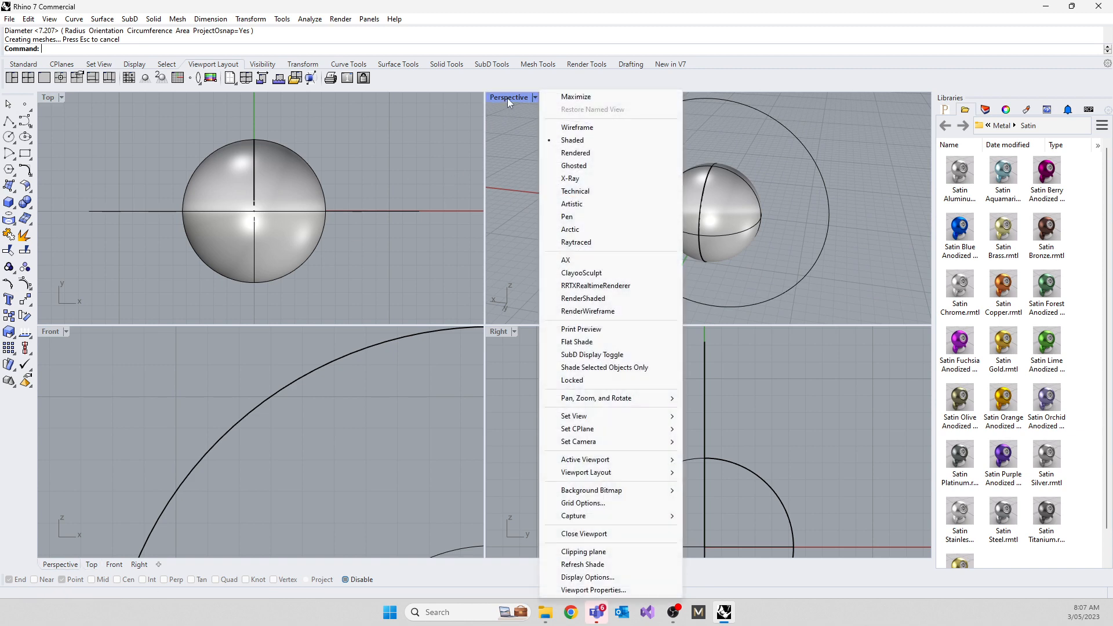
click(574, 155)
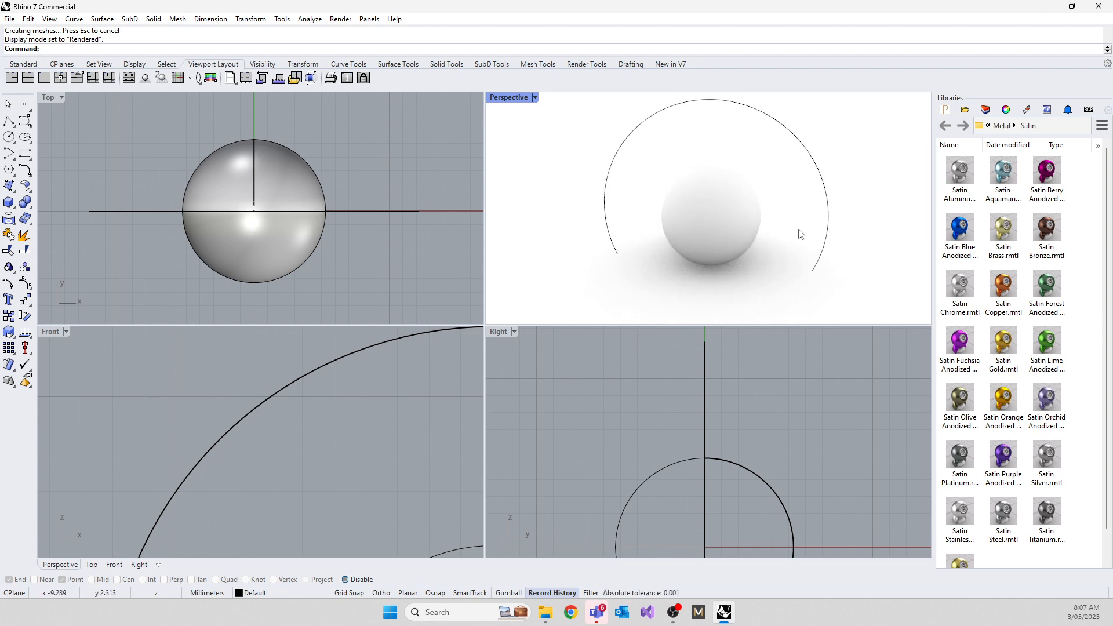
Step: Browse the render content library to Metal > Satin and apply the Satin Yellow Gold material to the sphere
click(1002, 126)
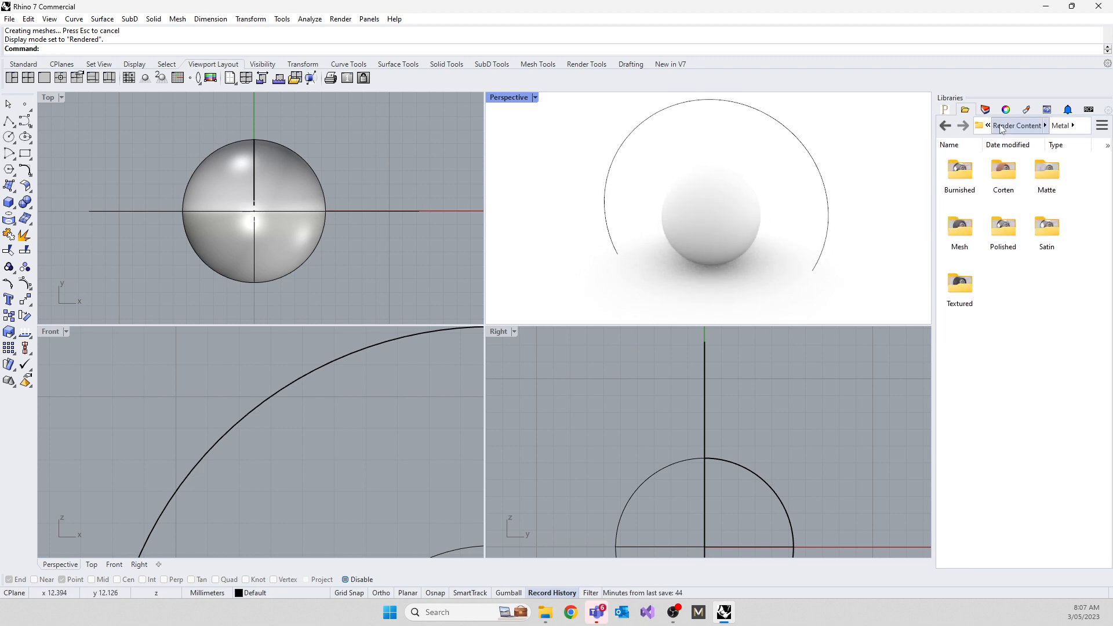
click(1042, 126)
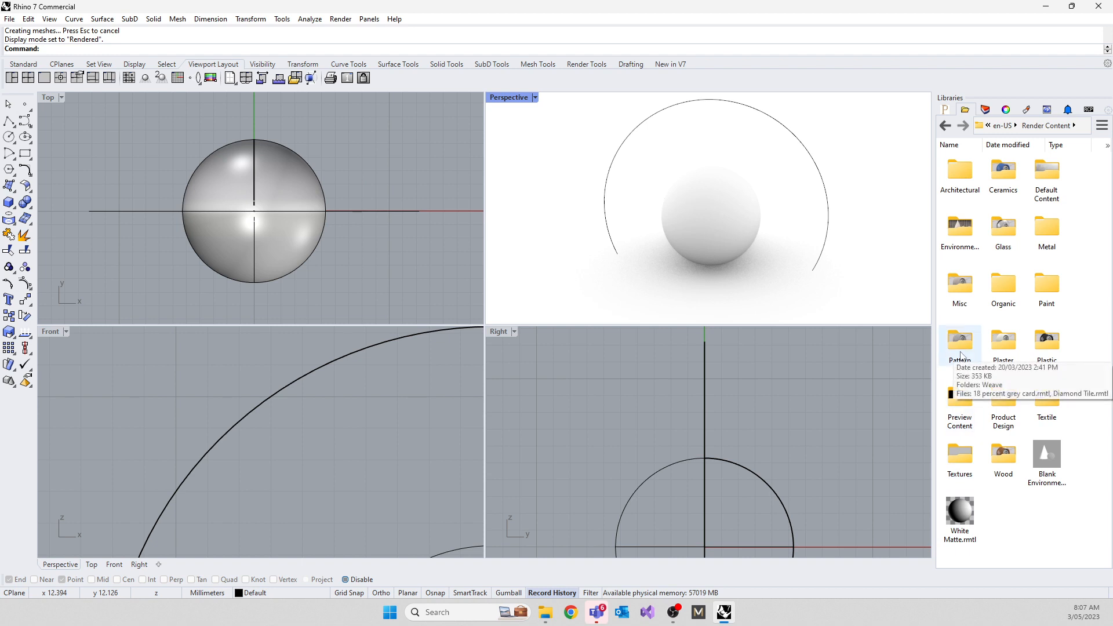
double_click(1042, 229)
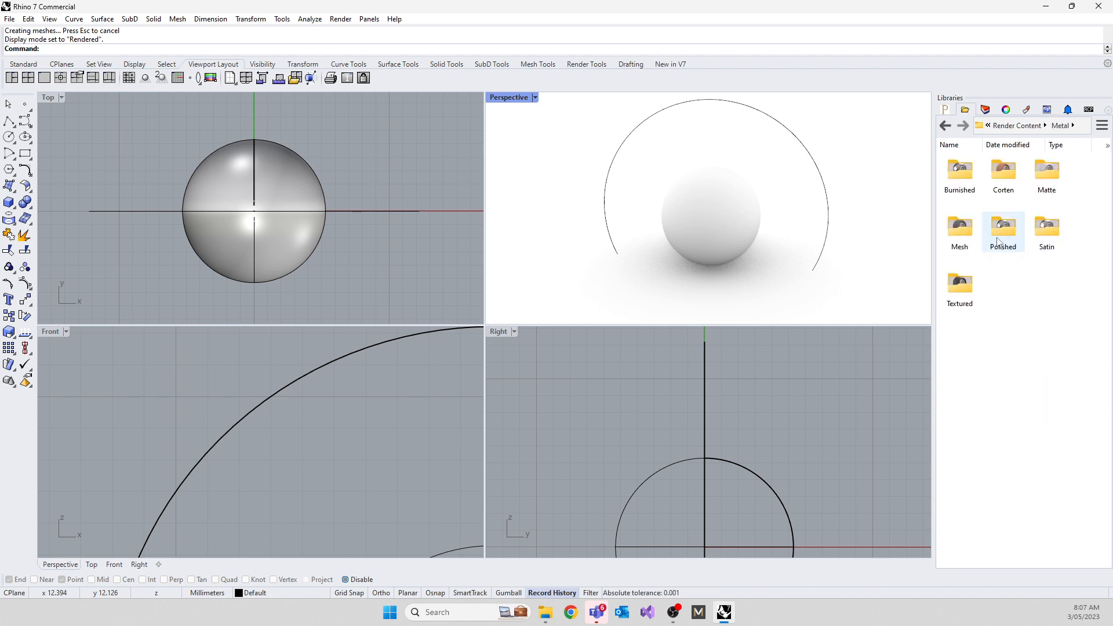
double_click(1049, 228)
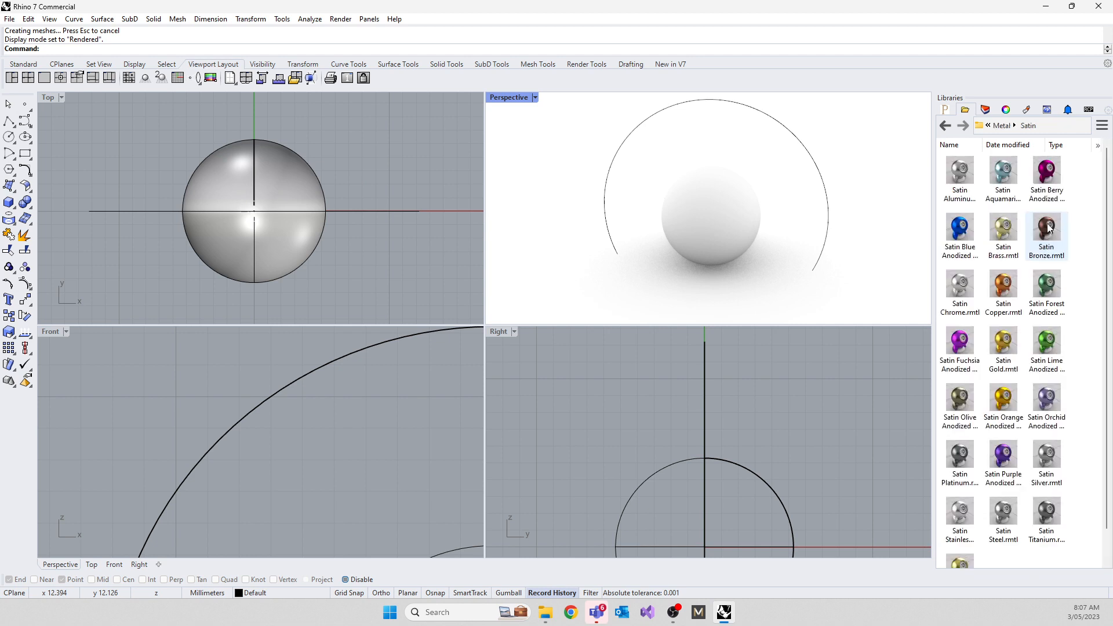
scroll(1003, 357, down, 1)
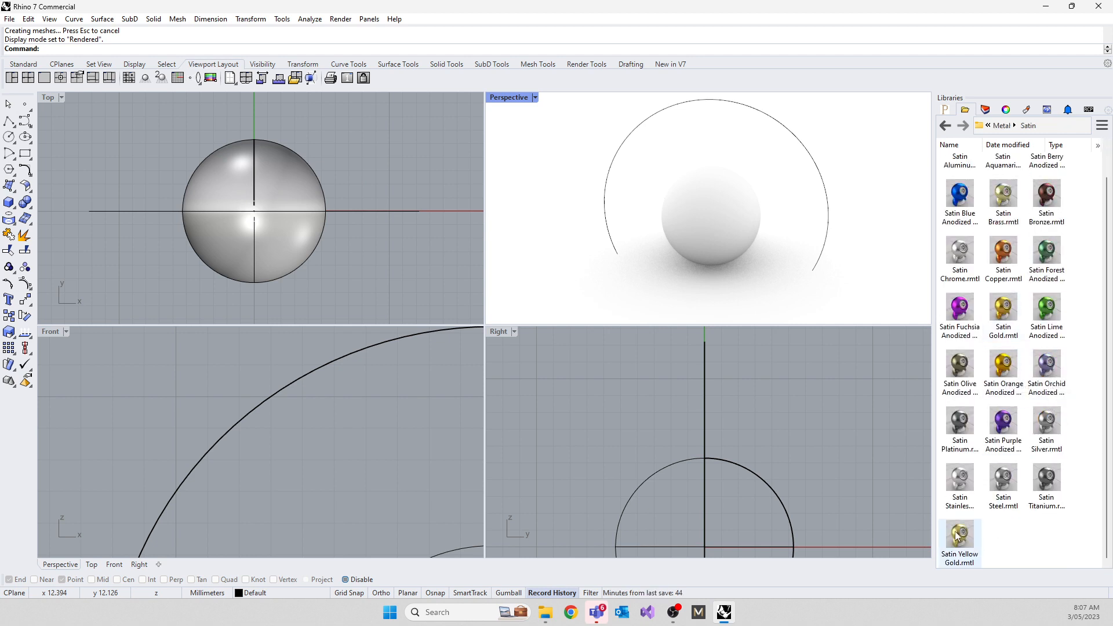
drag(956, 533, 740, 216)
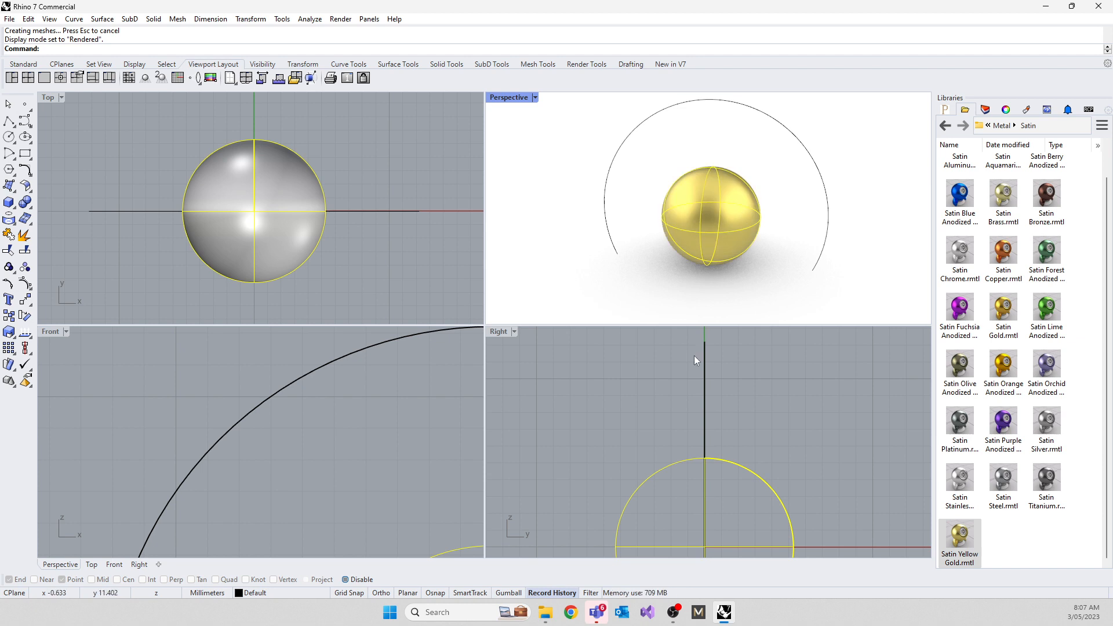
right_drag(594, 324, 592, 249)
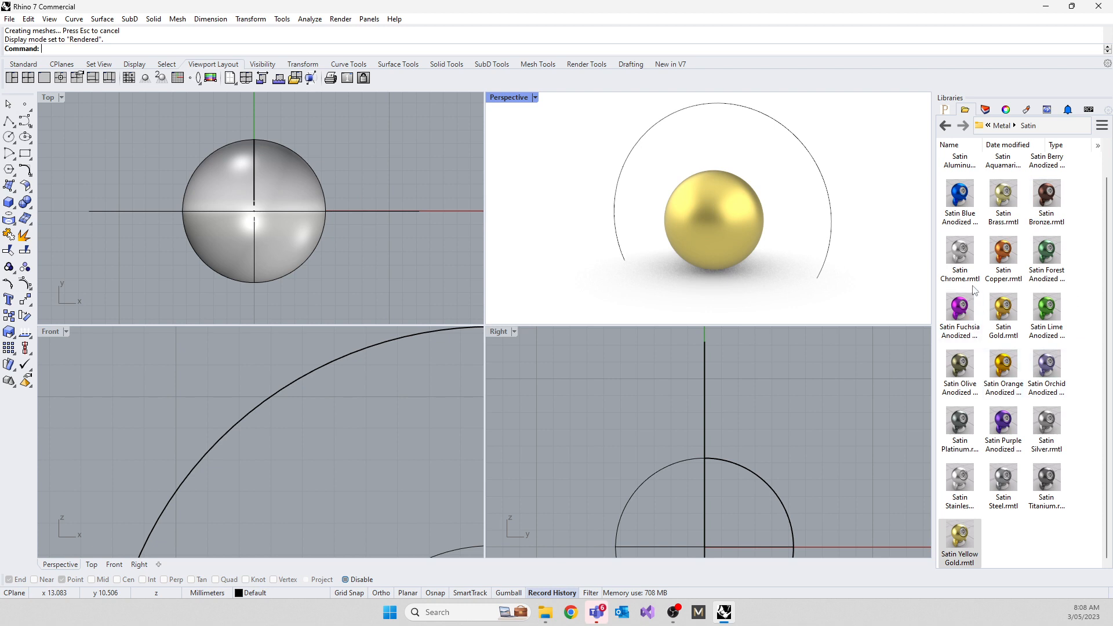
Step: Remove the Libraries panel from the docked panels and add it back
click(1107, 110)
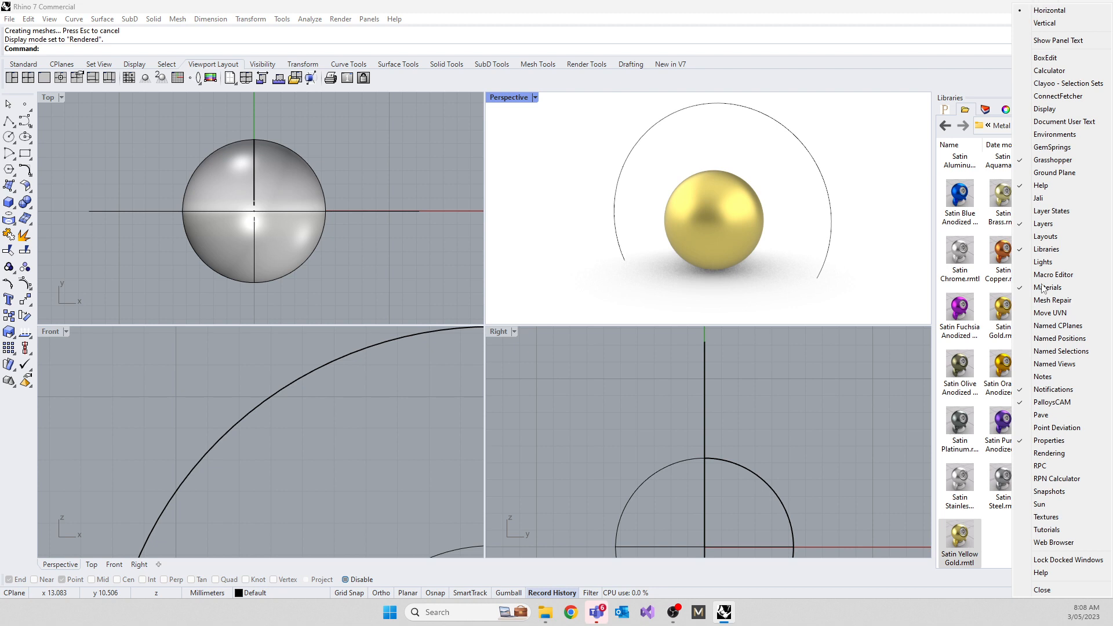
click(1049, 252)
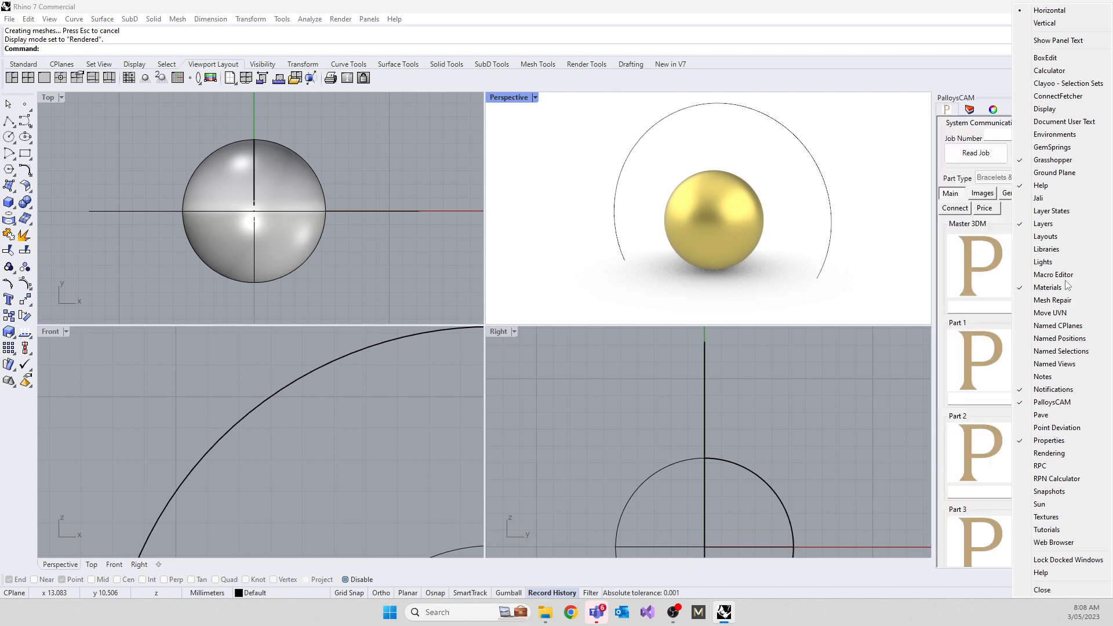
click(1027, 250)
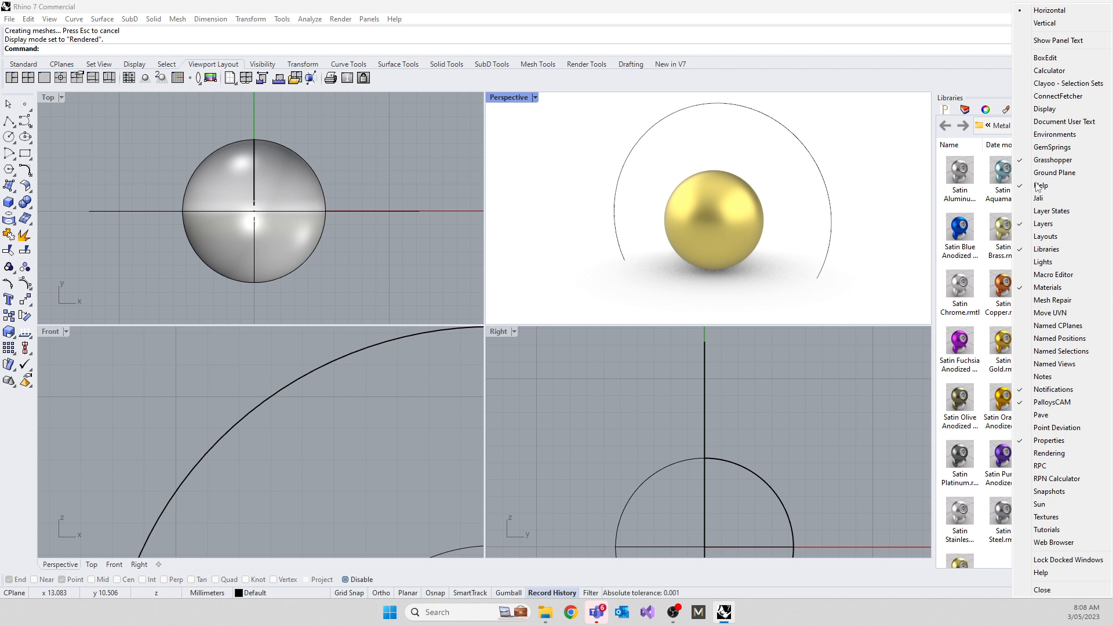
click(860, 373)
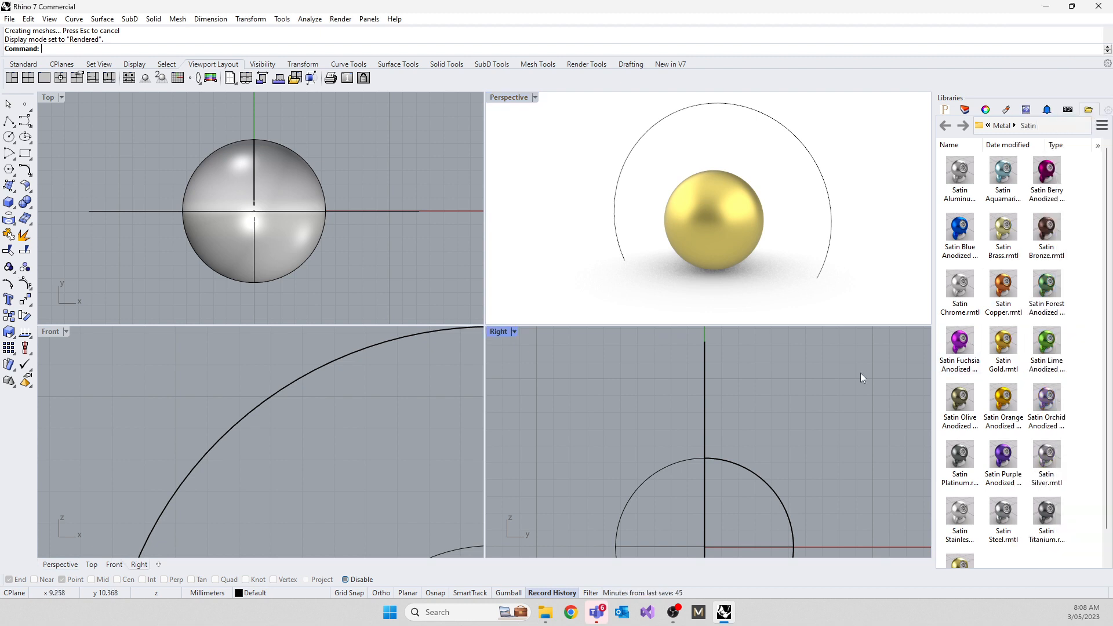
Step: View the Layers panel, the Right viewport's properties and the object properties of the ring circle
click(966, 110)
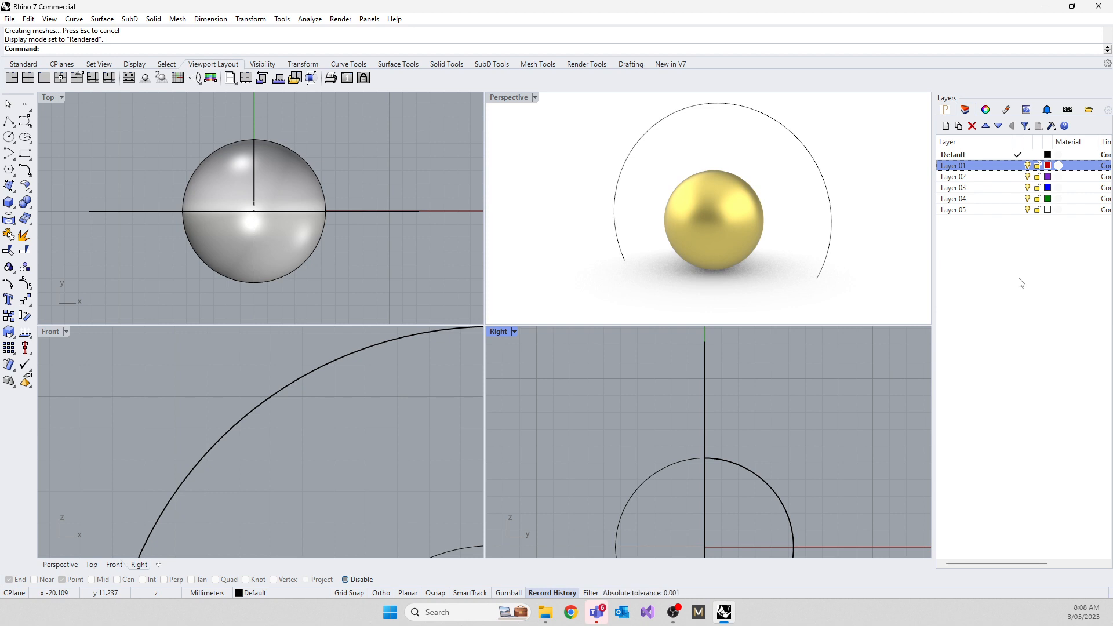
click(987, 110)
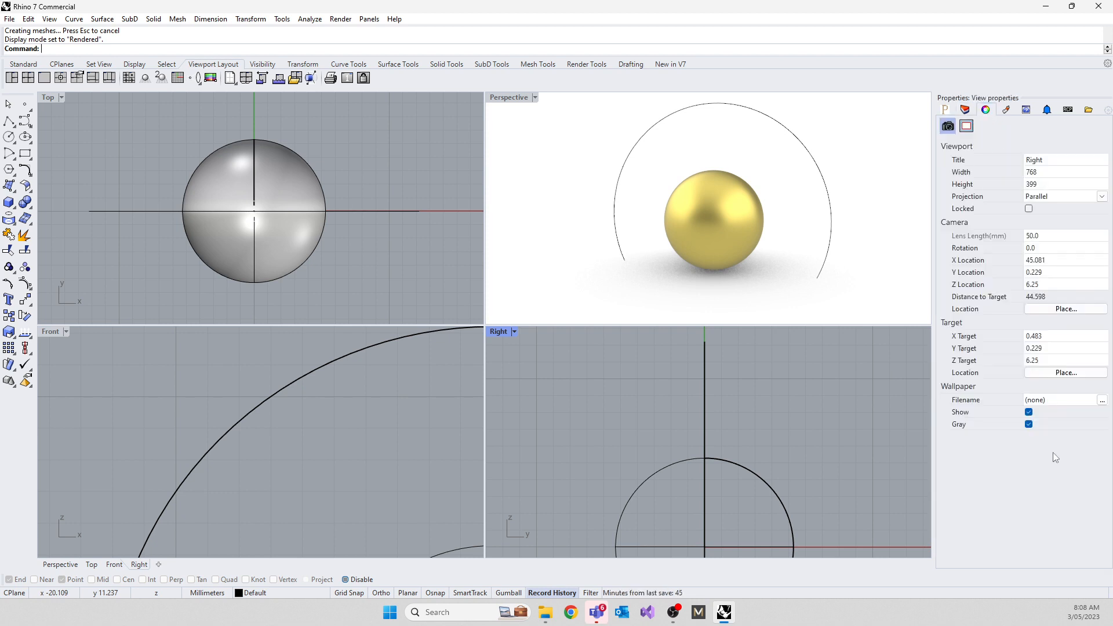
click(821, 176)
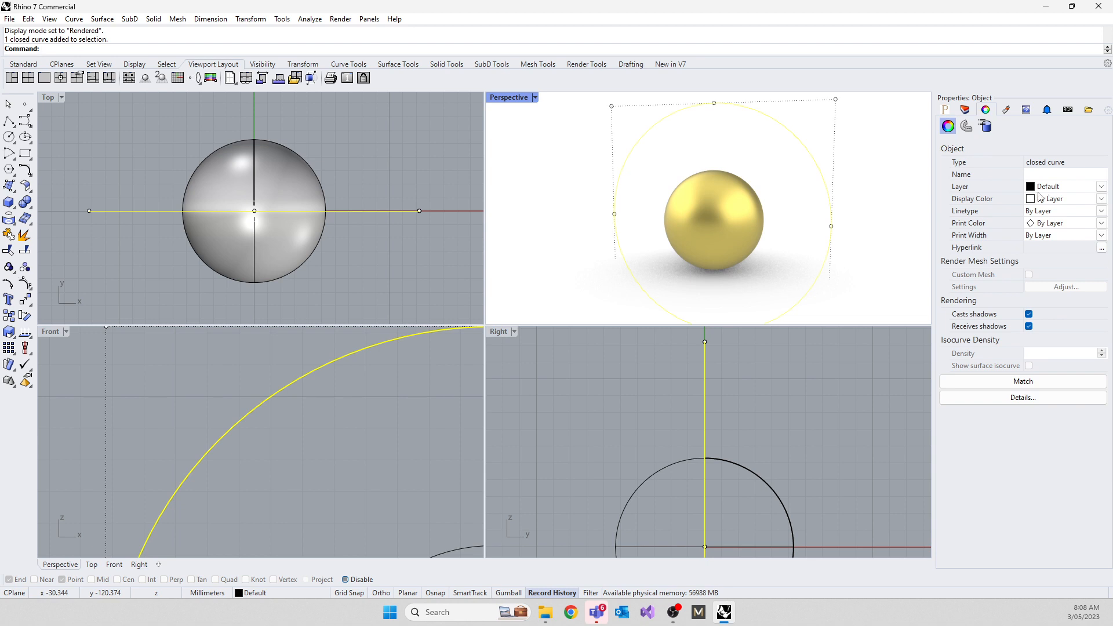
Step: Run the What command on the gold sphere, read through its object description and close it
click(728, 214)
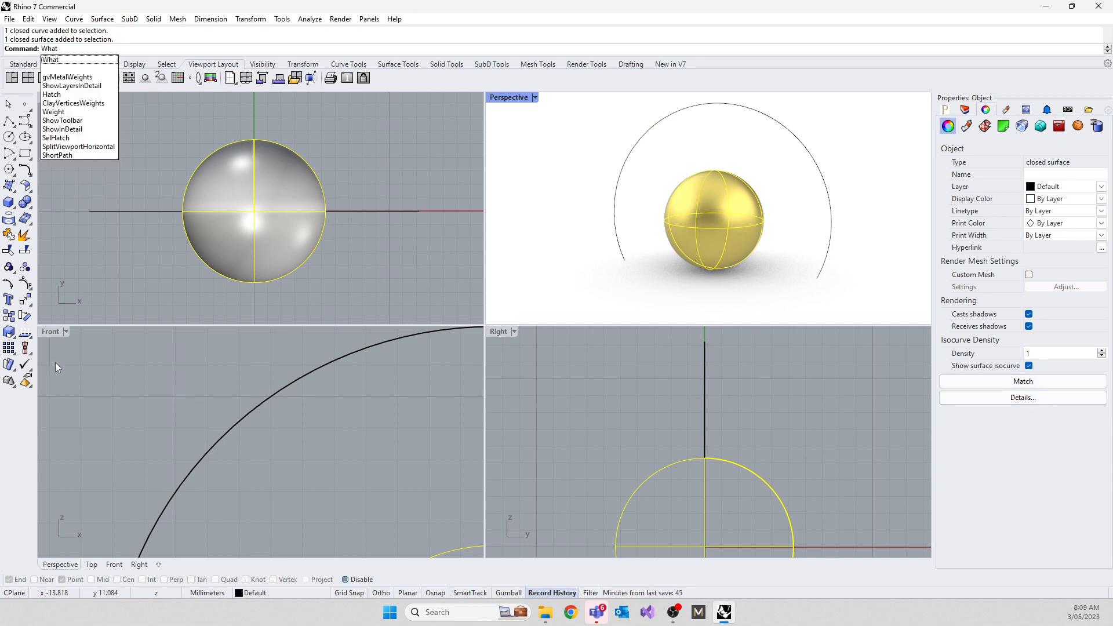
key(Return)
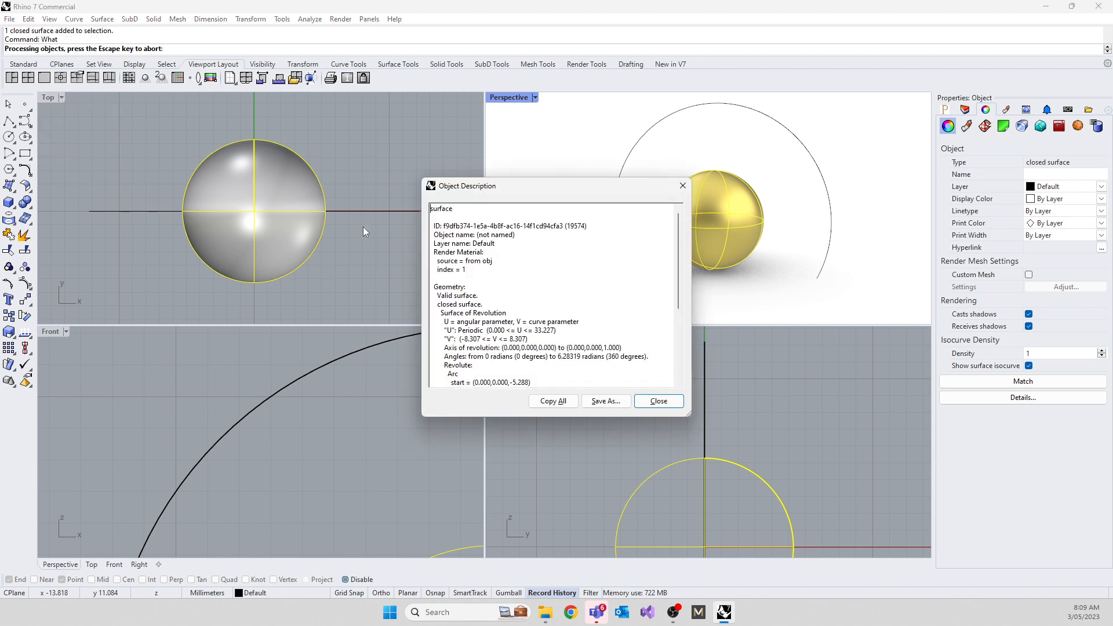
scroll(463, 287, down, 5)
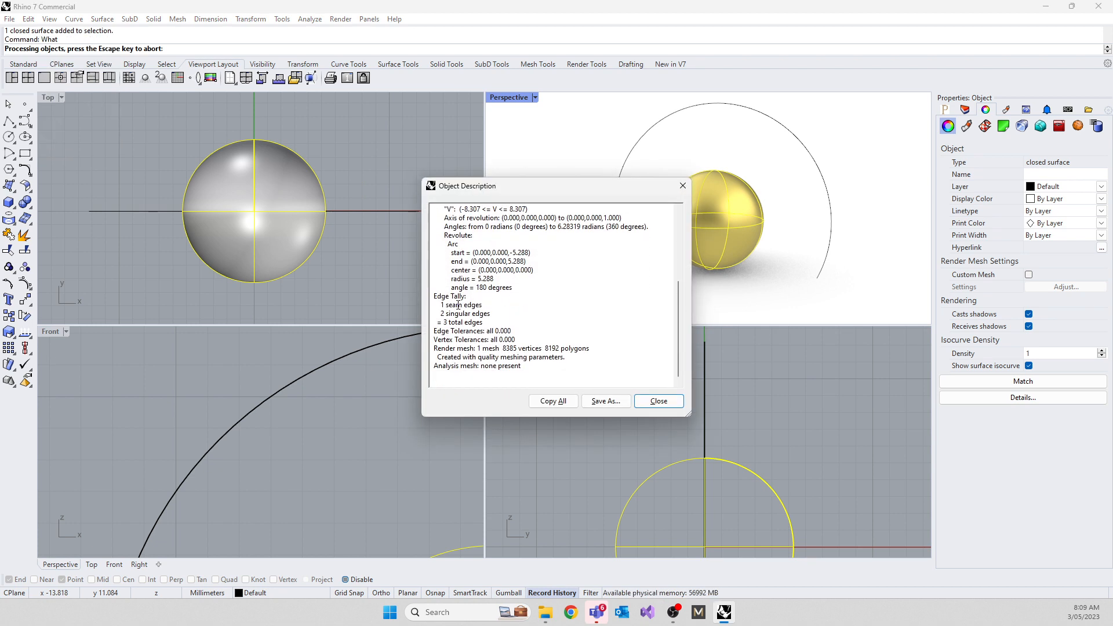
click(659, 400)
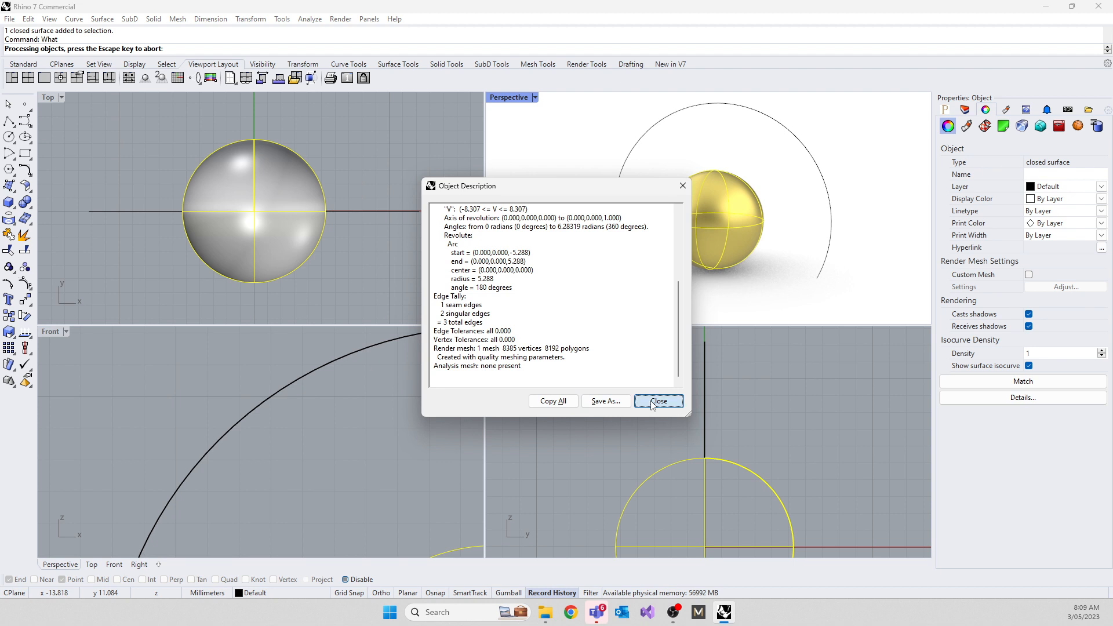
Step: Change the Satin Yellow Gold material's color to a deeper gold and raise its polish to 100%
click(1006, 110)
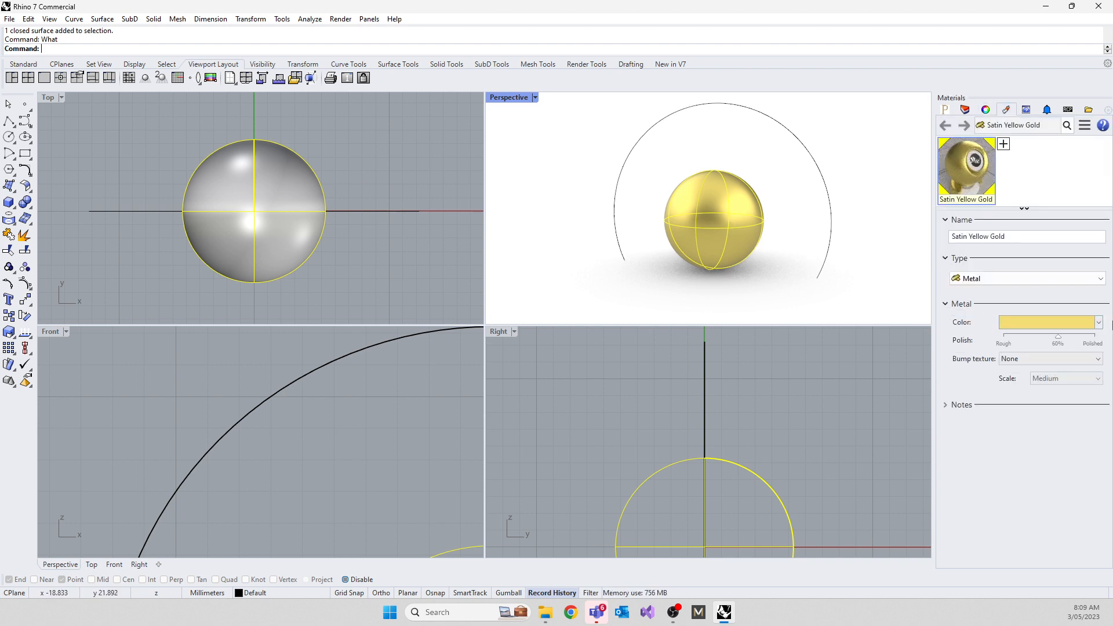
right_click(1071, 329)
click(1072, 336)
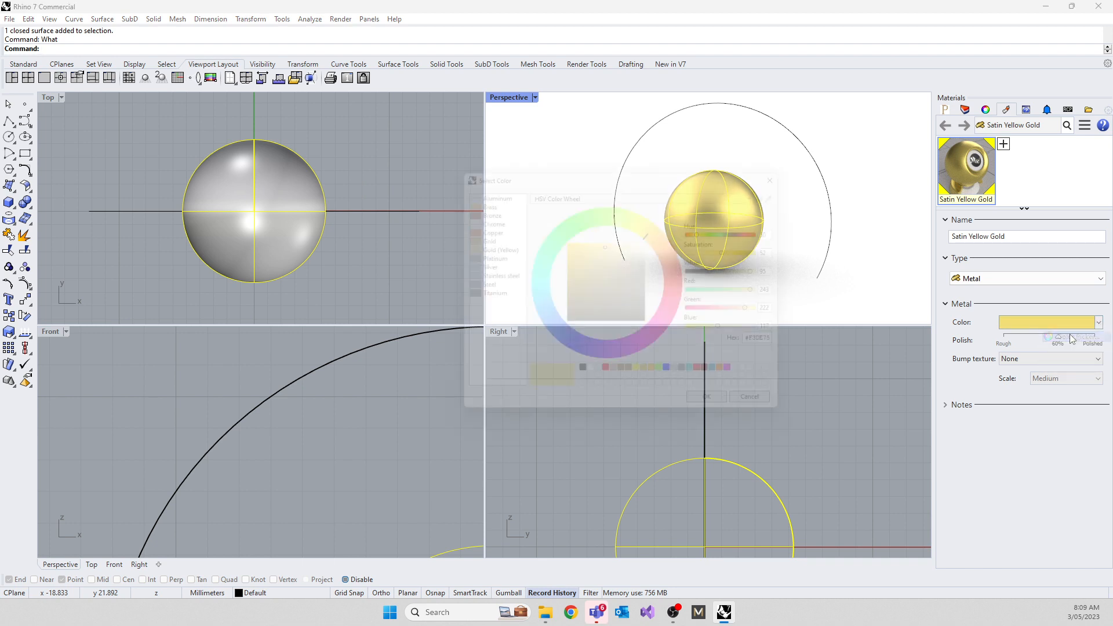
click(589, 257)
drag(589, 256, 587, 252)
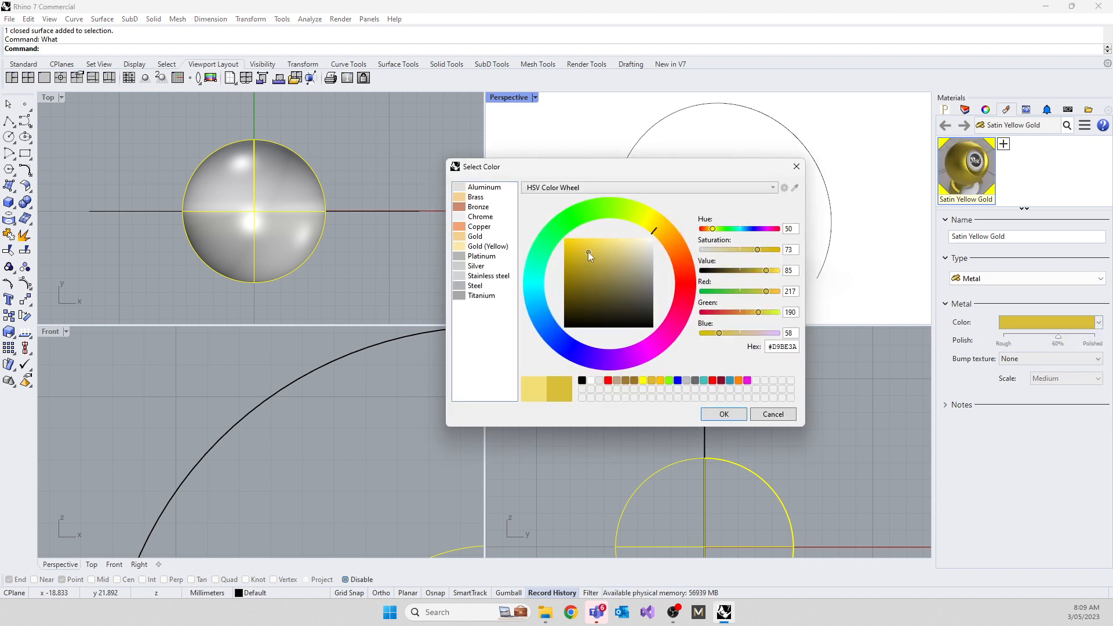
click(709, 416)
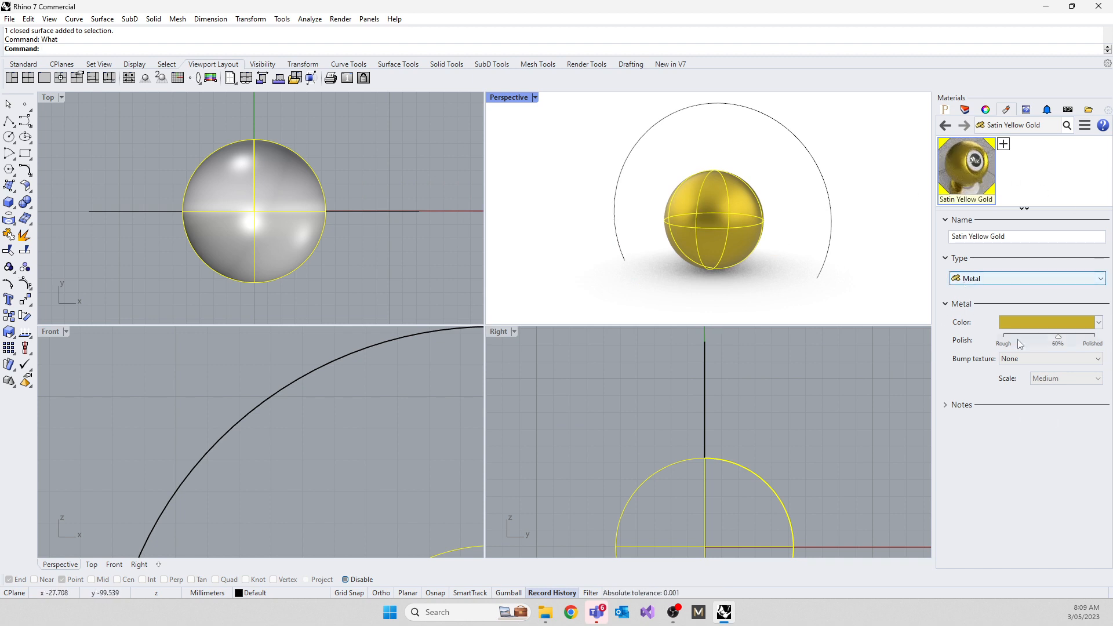
drag(1058, 339, 1095, 340)
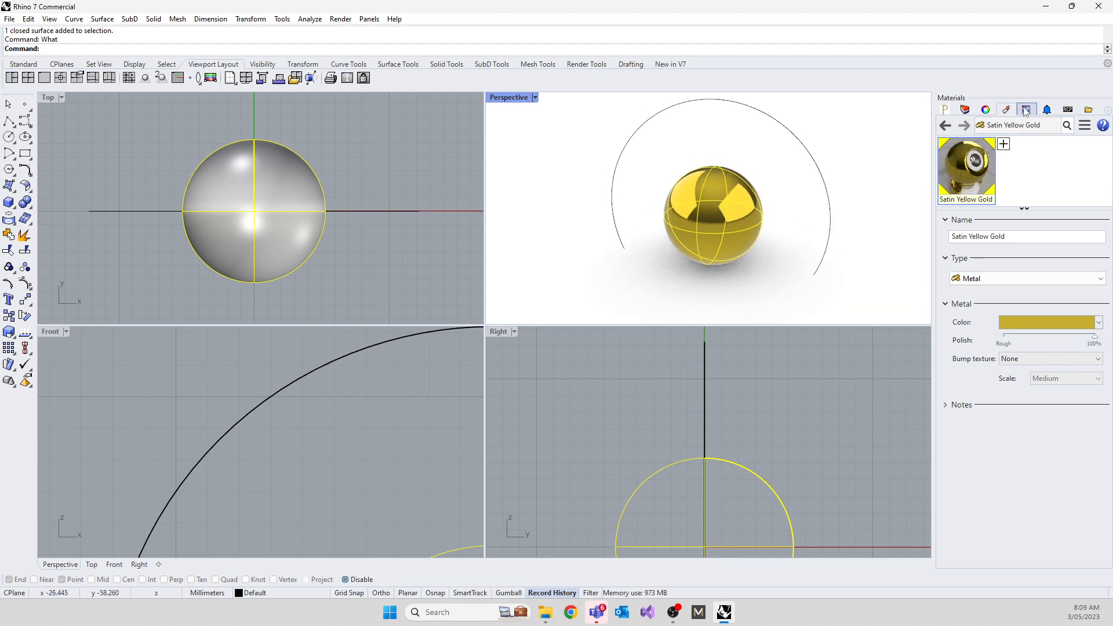
Step: Turn off Auto-Update in the Help panel, then start the Circle command
click(1026, 110)
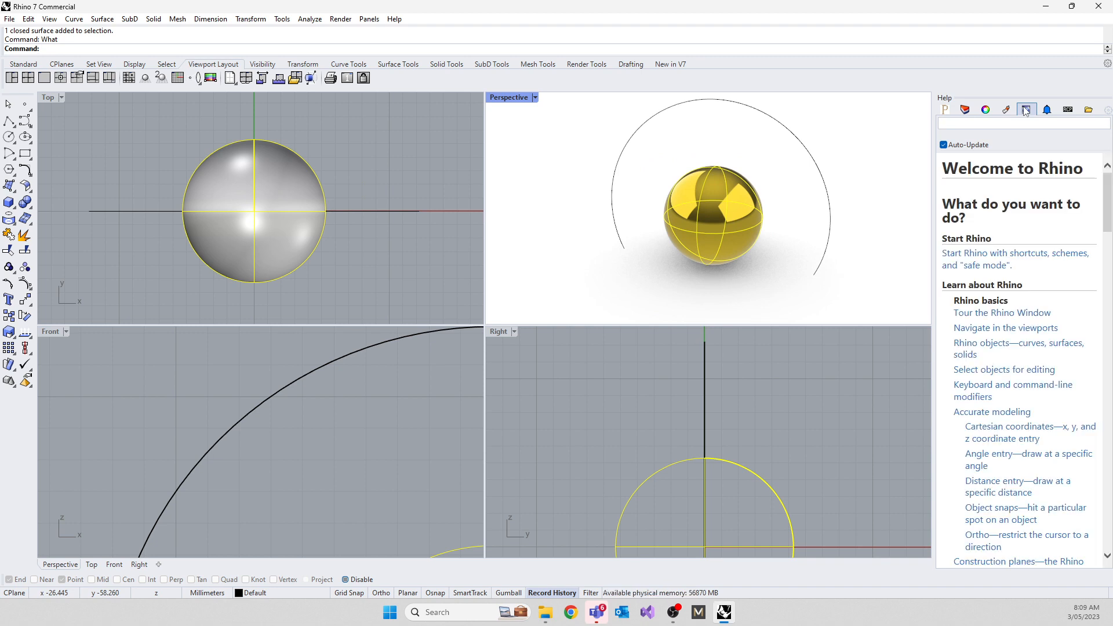
click(944, 145)
scroll(997, 347, down, 8)
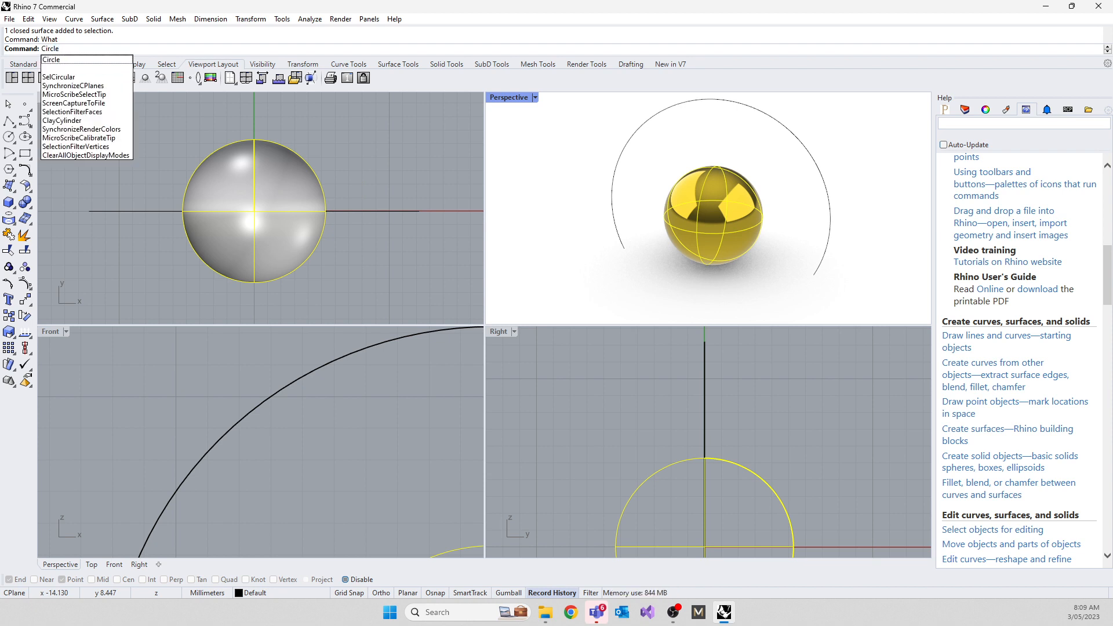
scroll(1064, 257, up, 8)
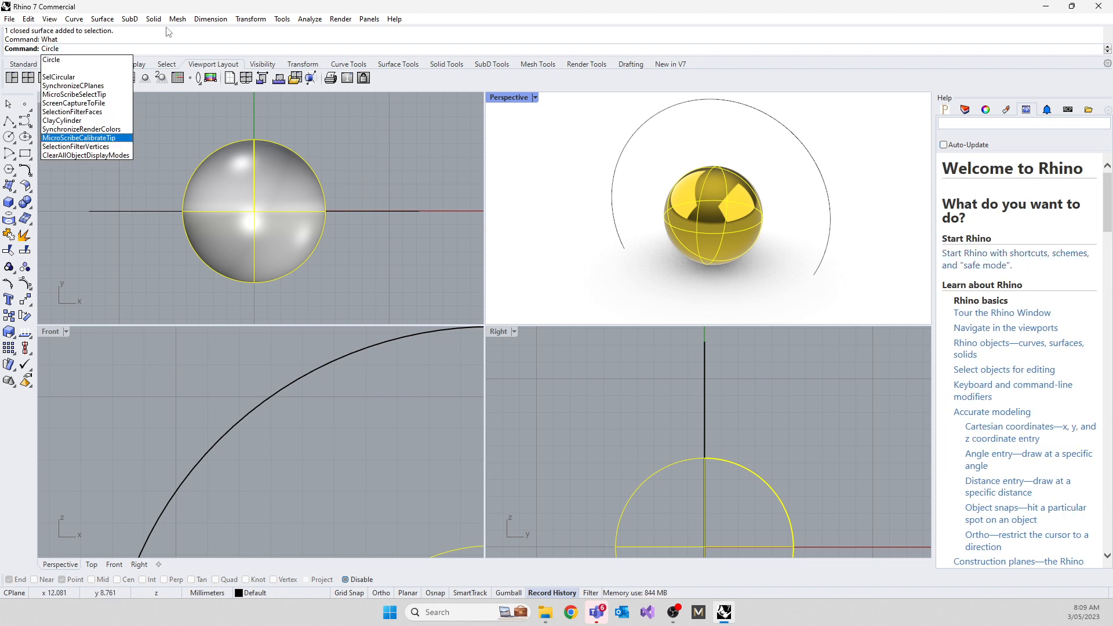
click(68, 60)
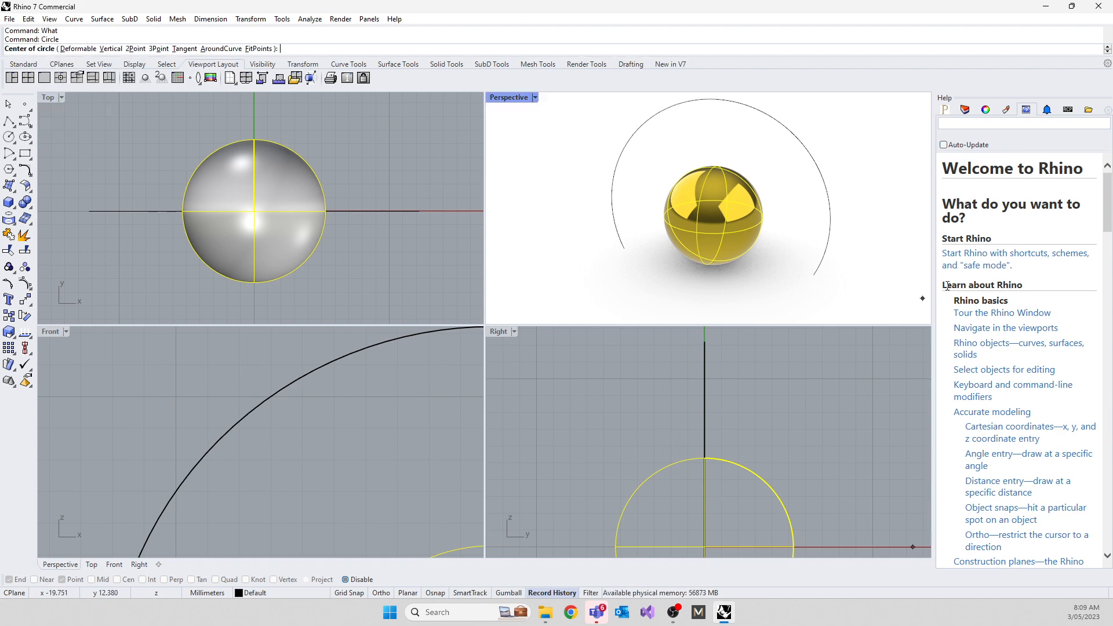
scroll(1026, 246, down, 15)
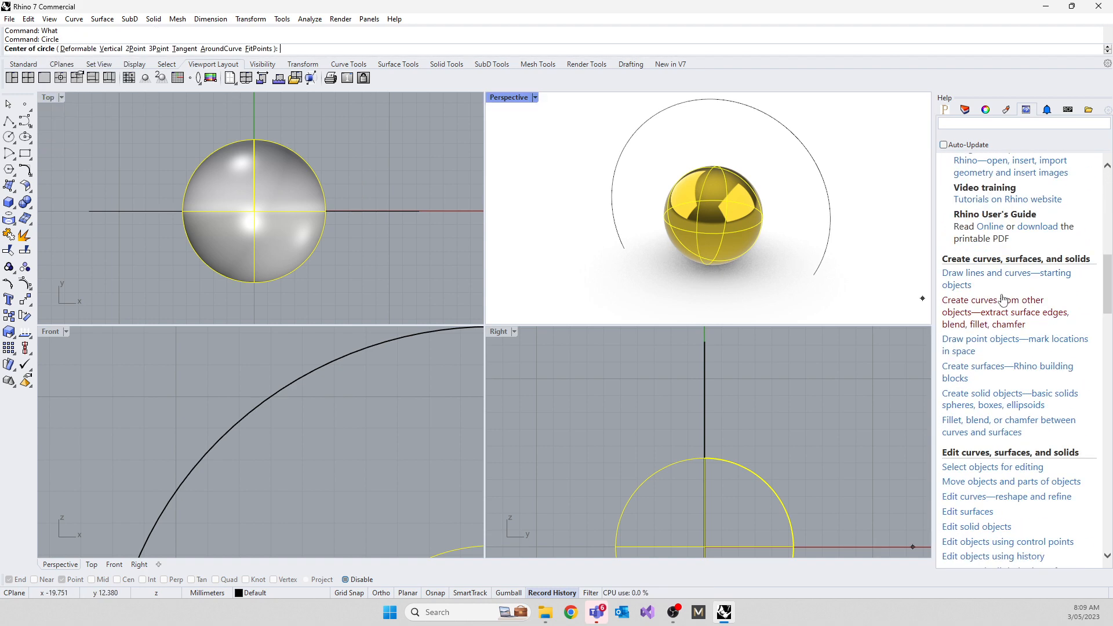
scroll(1000, 301, up, 15)
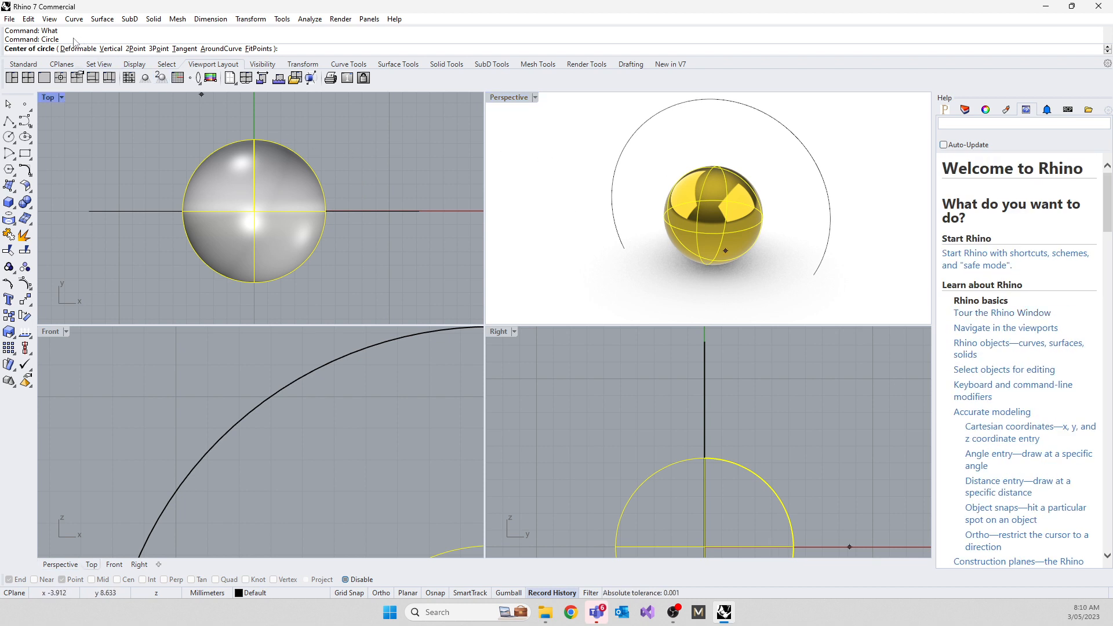
Step: View the messages in the Notifications panel
click(1047, 111)
click(1047, 110)
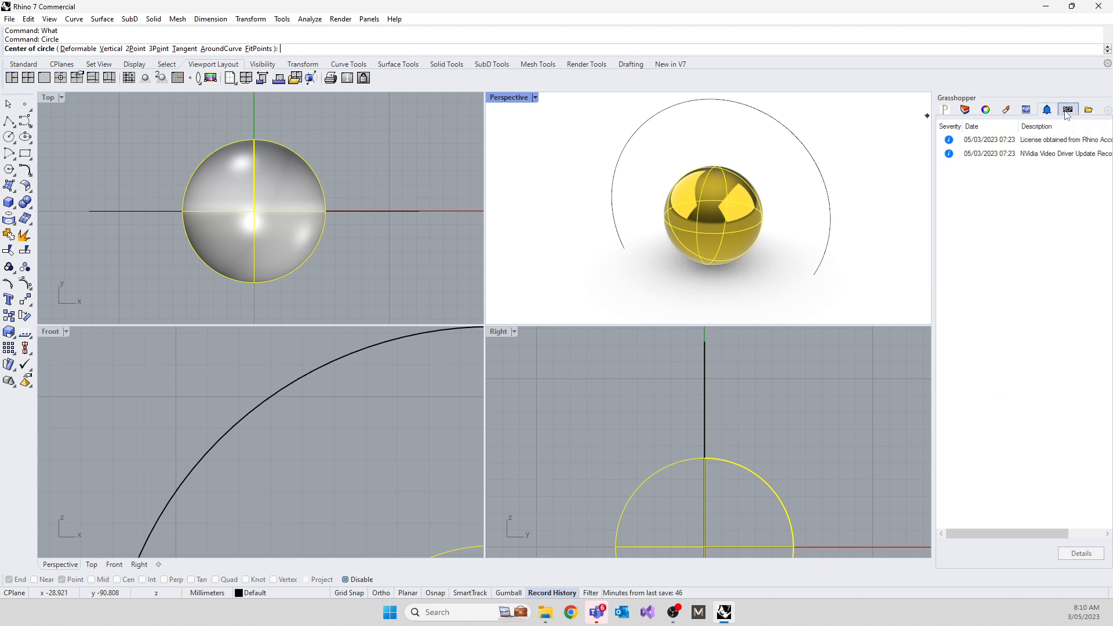
click(1048, 111)
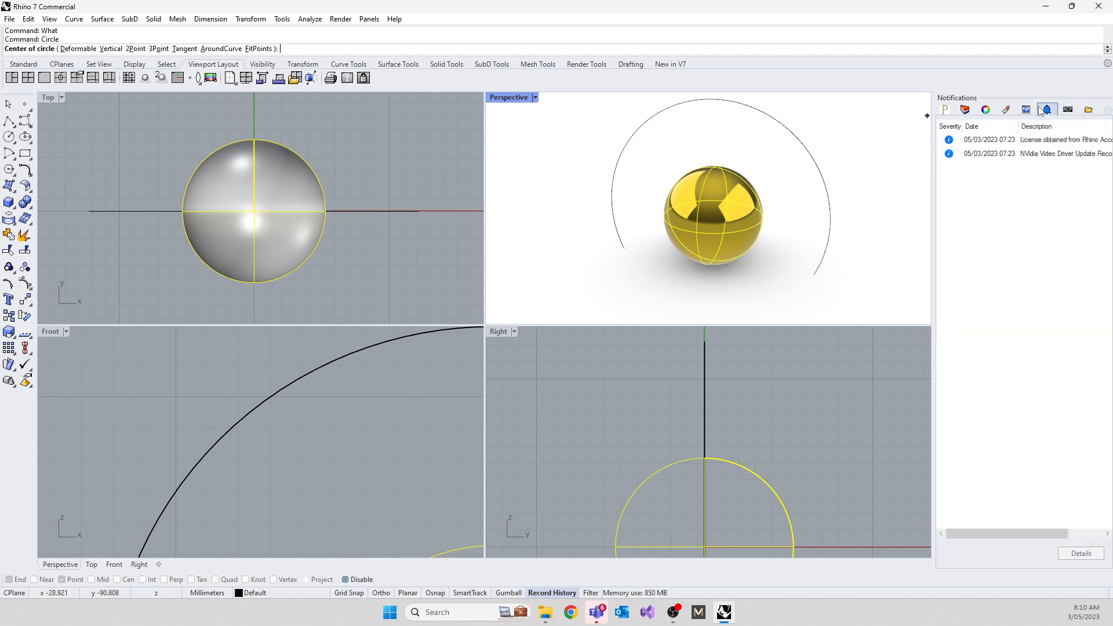
Step: Bring up the Circle topic in the Help panel and read through its steps and command-line options
click(1027, 110)
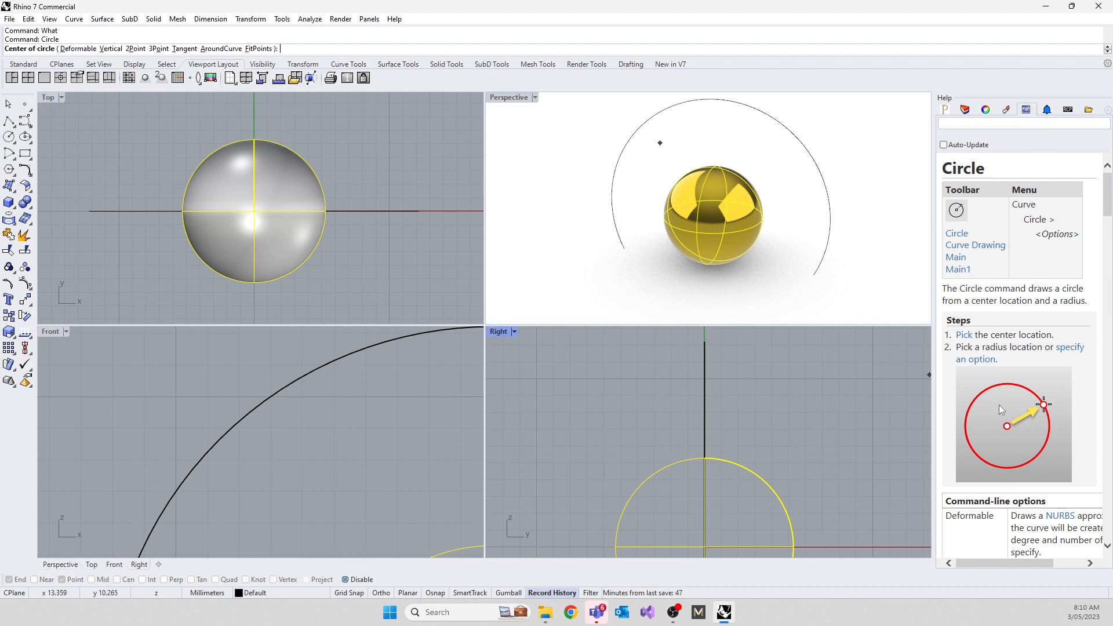
scroll(1000, 405, down, 4)
scroll(1030, 346, down, 3)
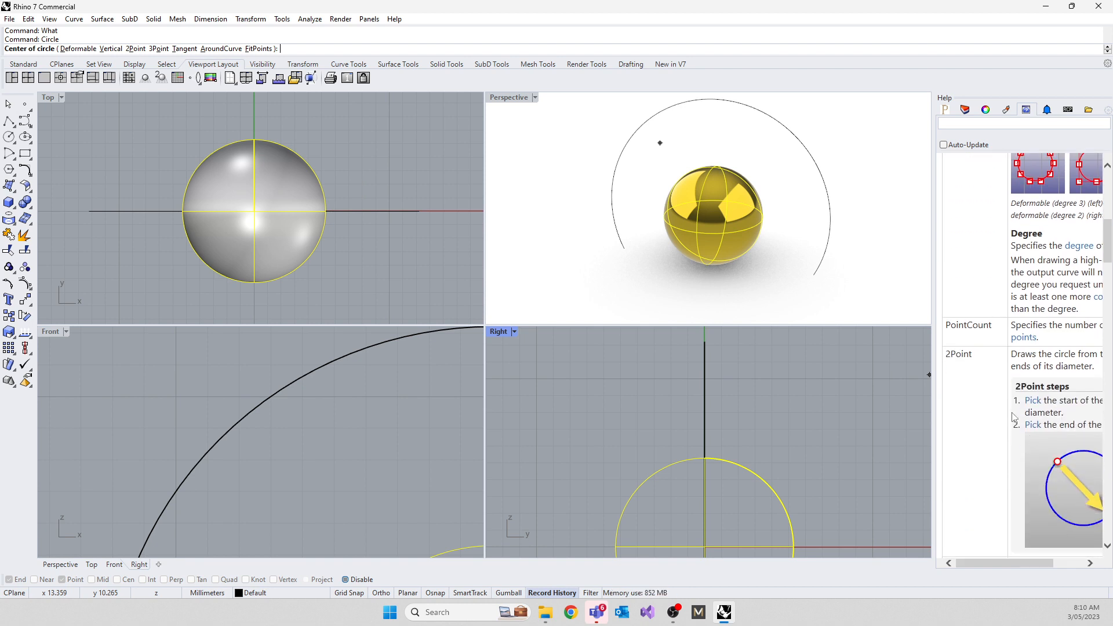
scroll(1013, 416, down, 9)
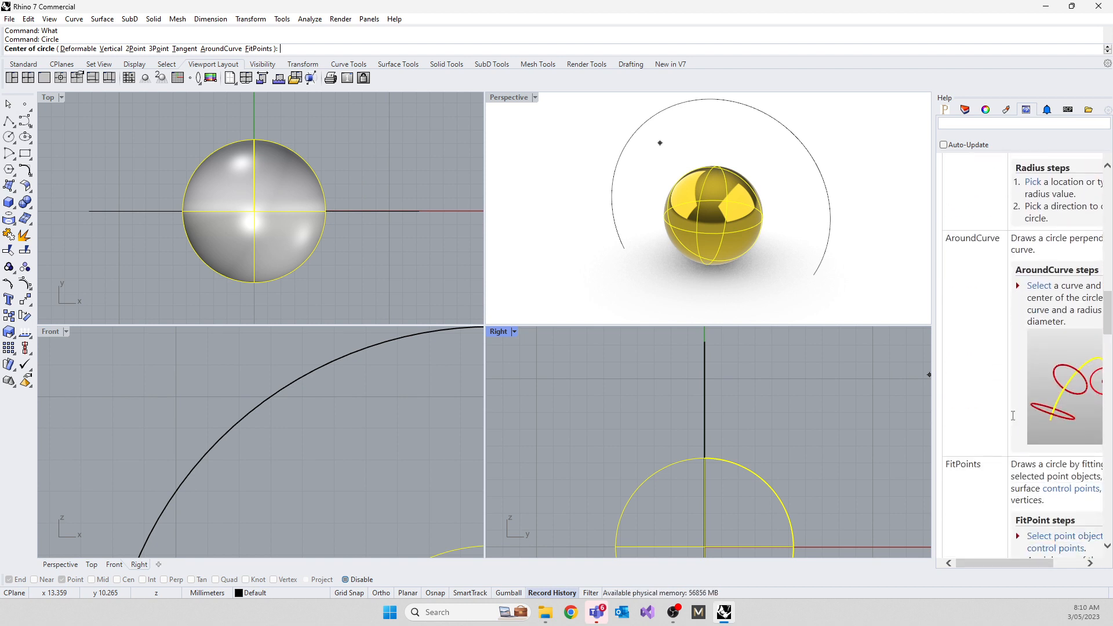
scroll(1013, 416, down, 8)
scroll(1014, 418, up, 20)
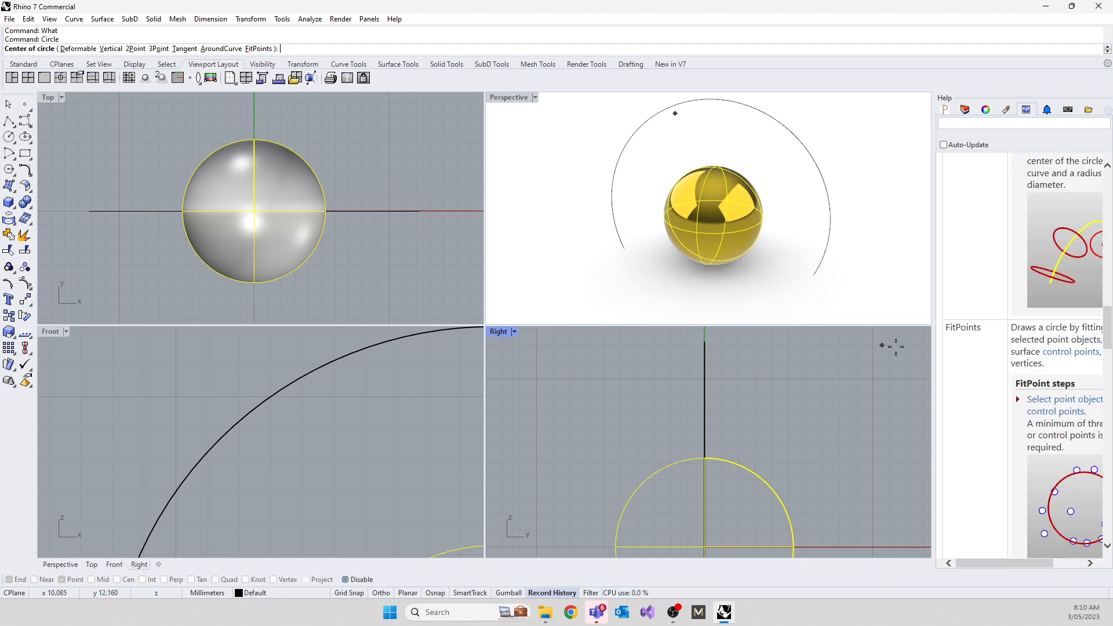
Step: Draw a small circle in the Top viewport, just outside the sphere's lower-right side
click(363, 263)
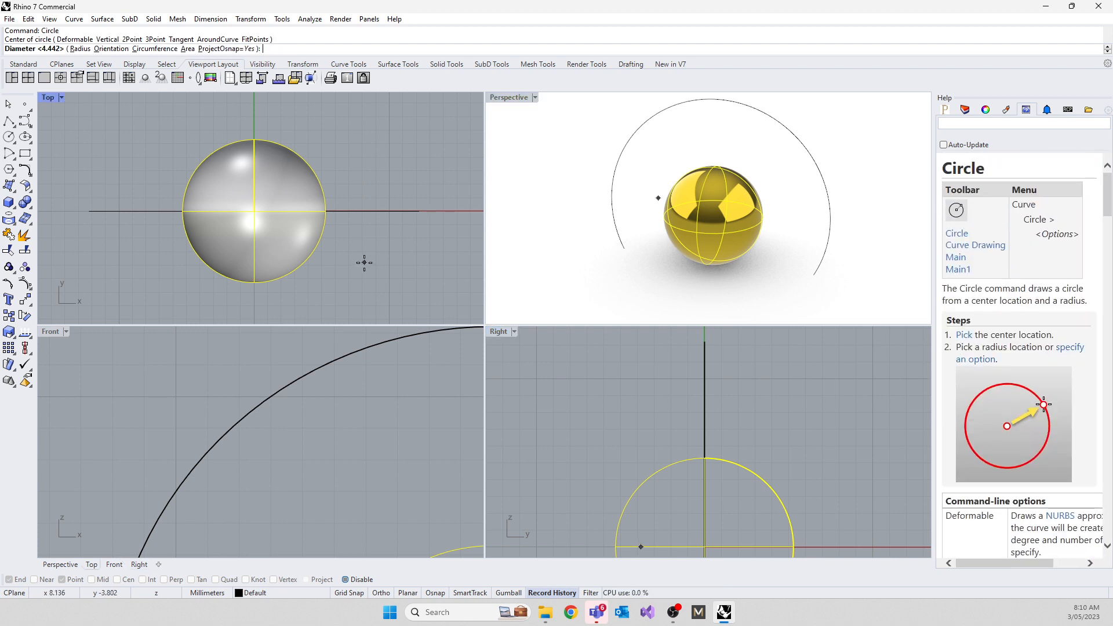
click(388, 281)
key(Escape)
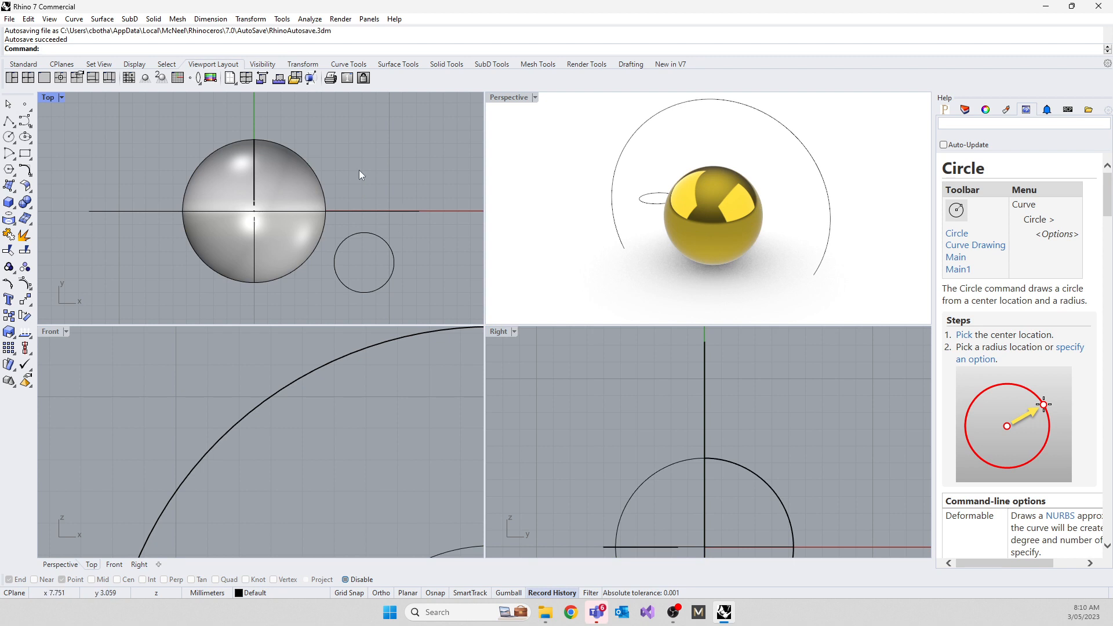
Step: Run the Rectangle command, show its Help topic and draw a small upright rectangle above and right of the circle in the Top viewport
text(Rectangle)
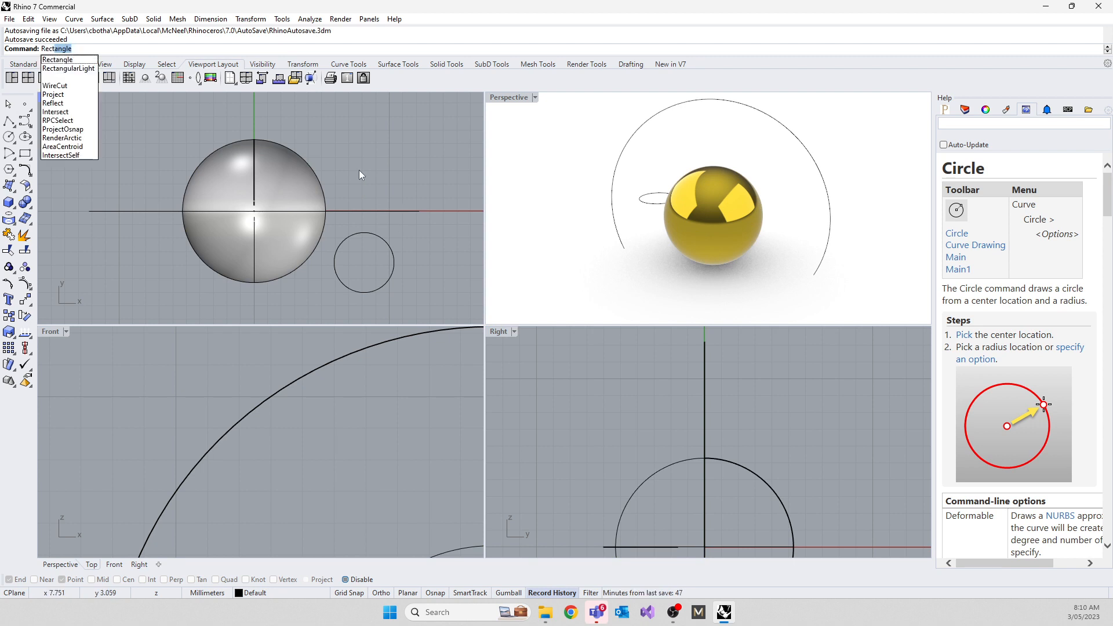
click(58, 60)
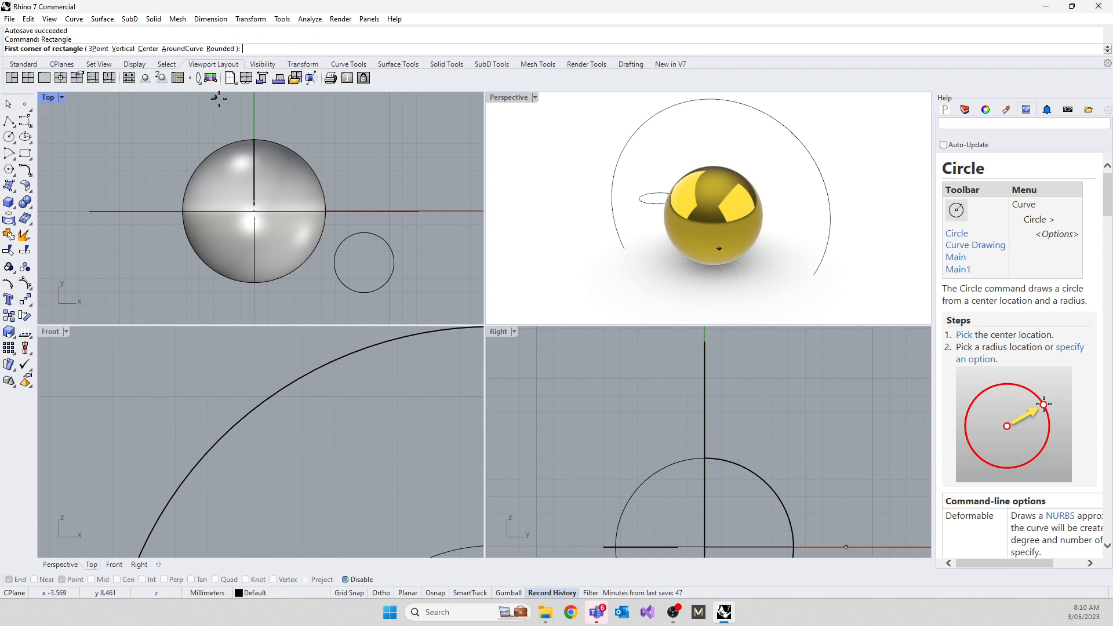
right_drag(376, 158, 306, 174)
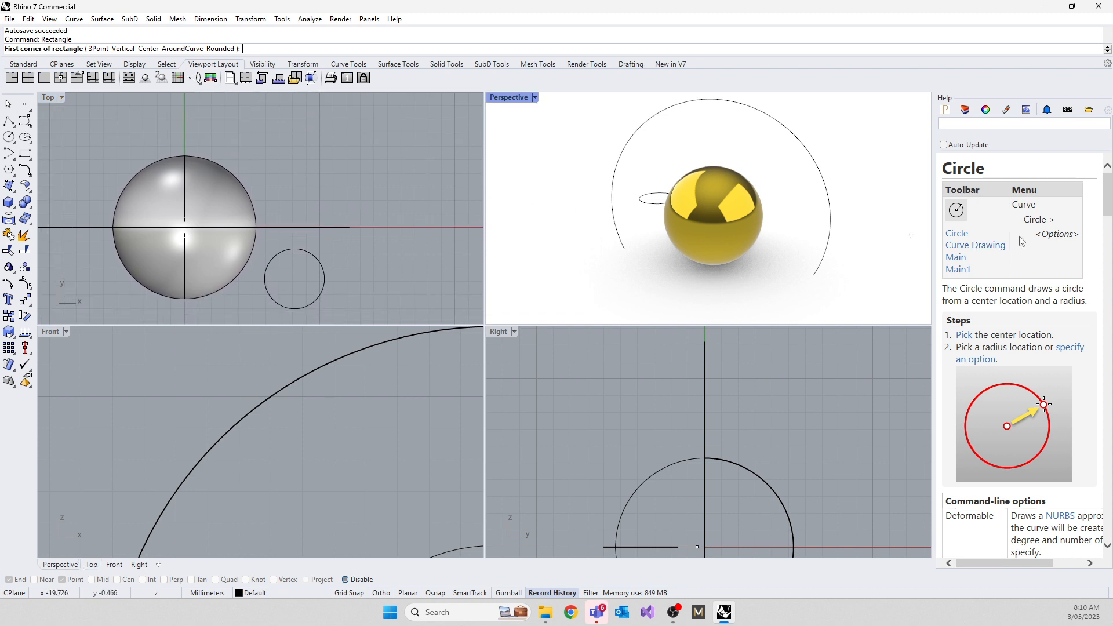
scroll(1023, 240, down, 6)
scroll(1012, 262, up, 6)
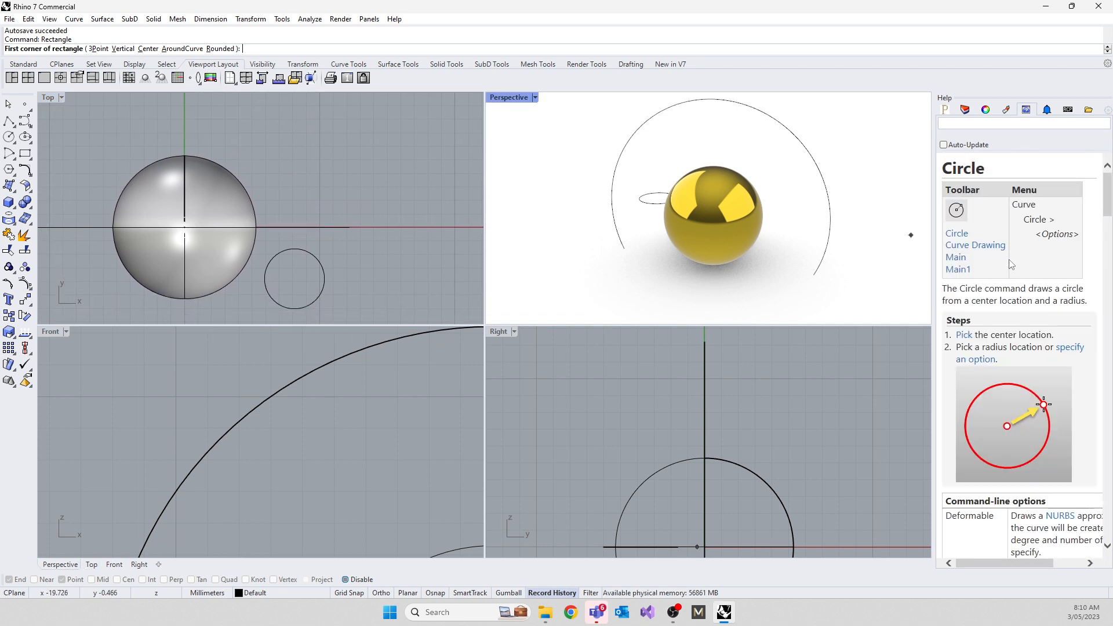
click(1013, 112)
click(1026, 110)
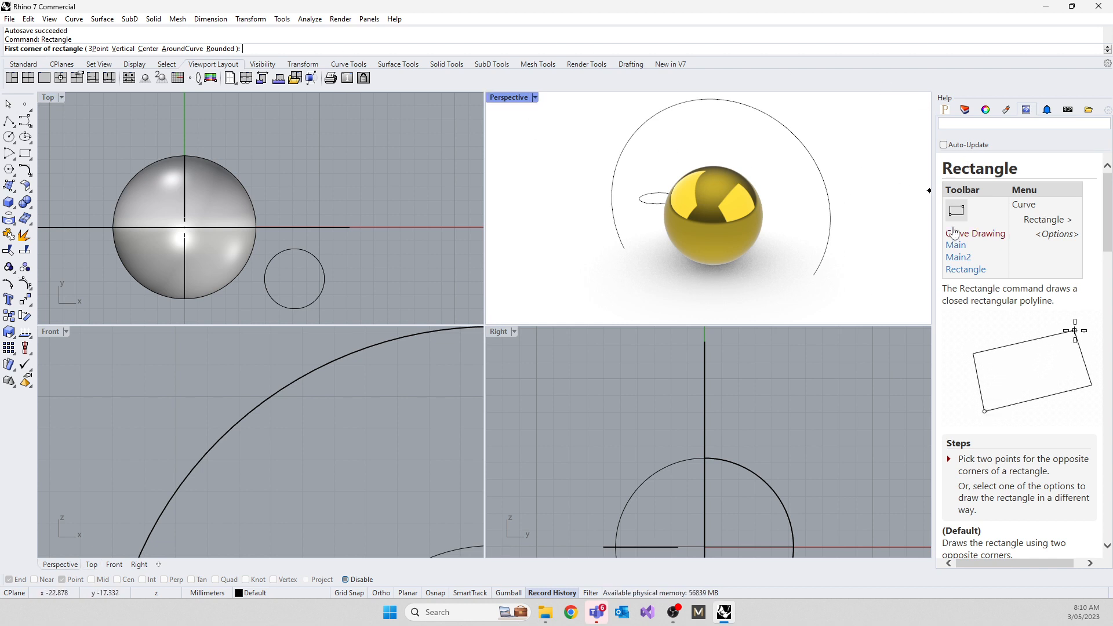
click(423, 170)
click(446, 204)
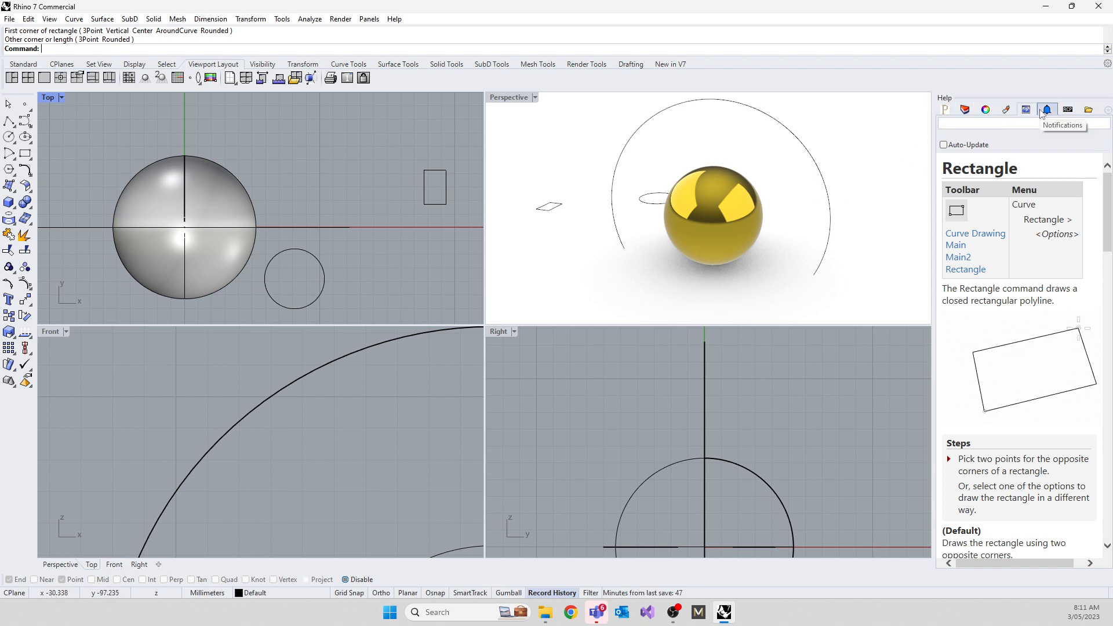
Step: Undock the PalloysCAM panel as a floating window and dock it back as the first of the side panels
click(945, 109)
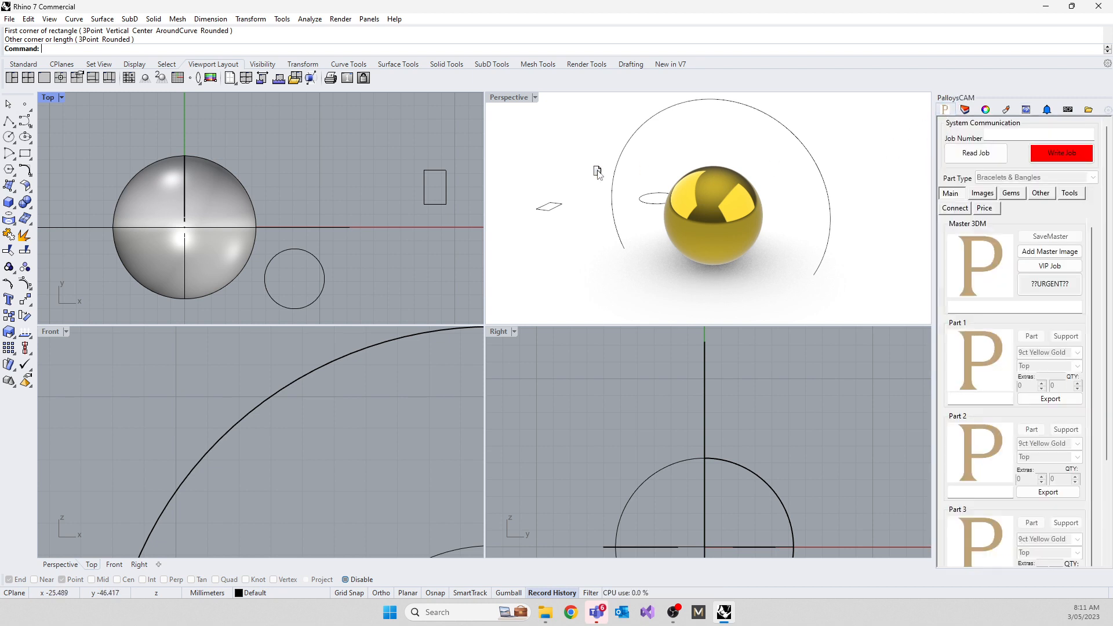
drag(351, 153, 548, 157)
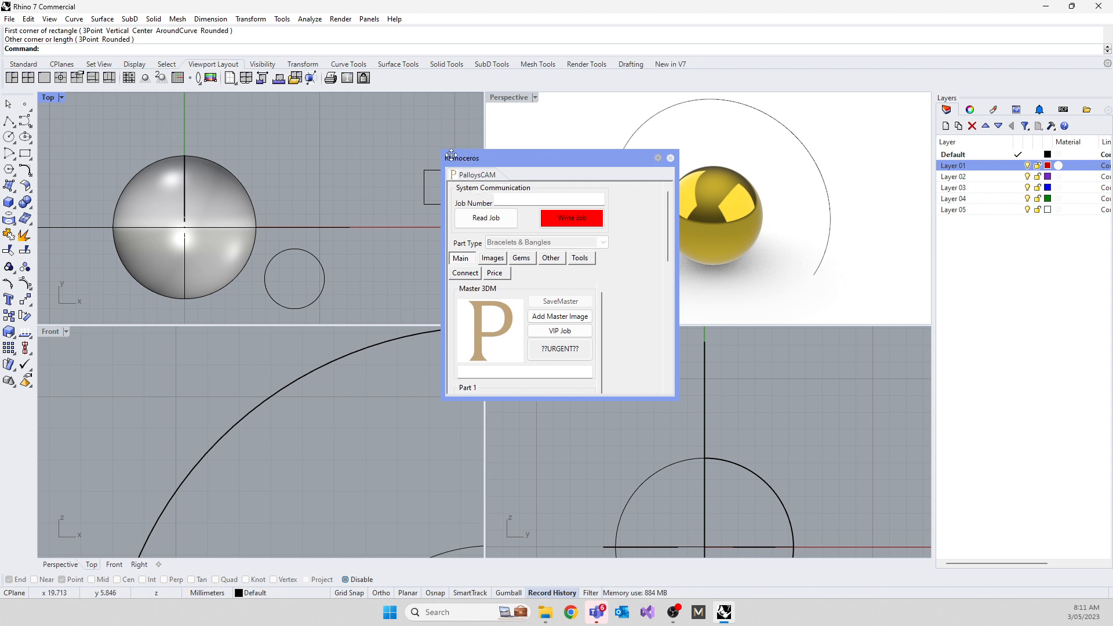
drag(464, 155, 259, 197)
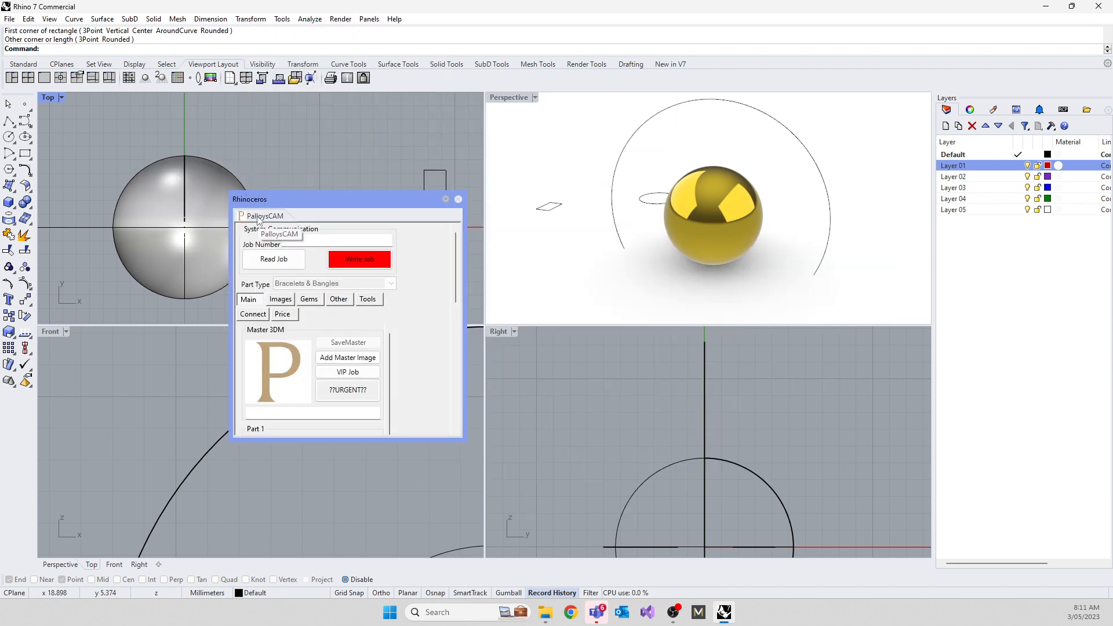
drag(332, 192, 945, 111)
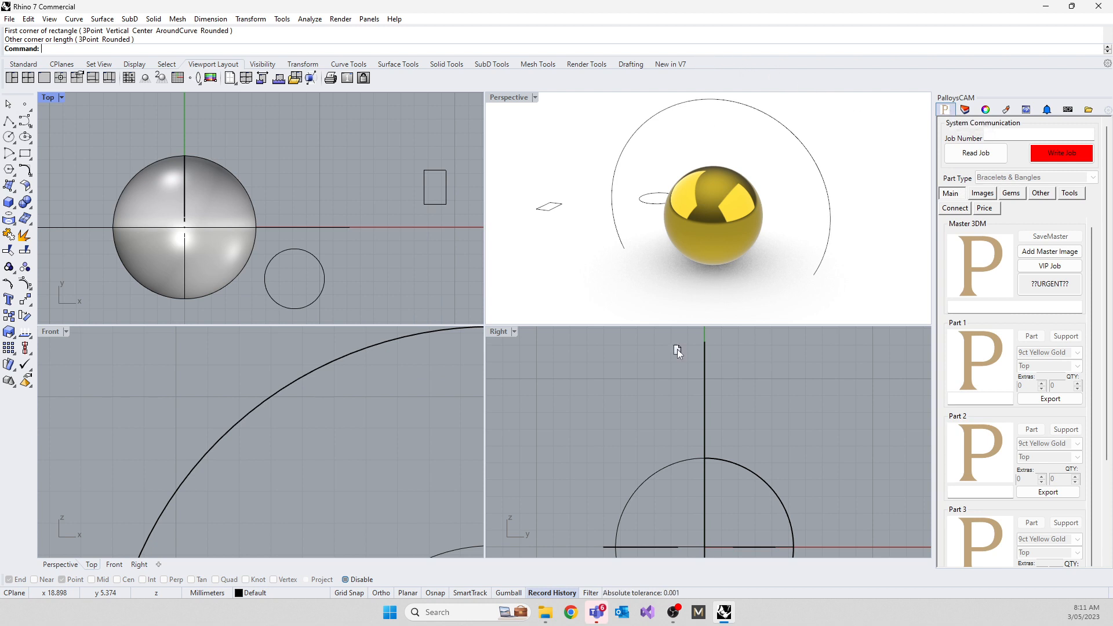
Step: Reorder the docked panels, placing Libraries directly after Layers
mouse_move(945, 110)
mouse_down()
mouse_move(983, 110)
mouse_move(945, 110)
mouse_up()
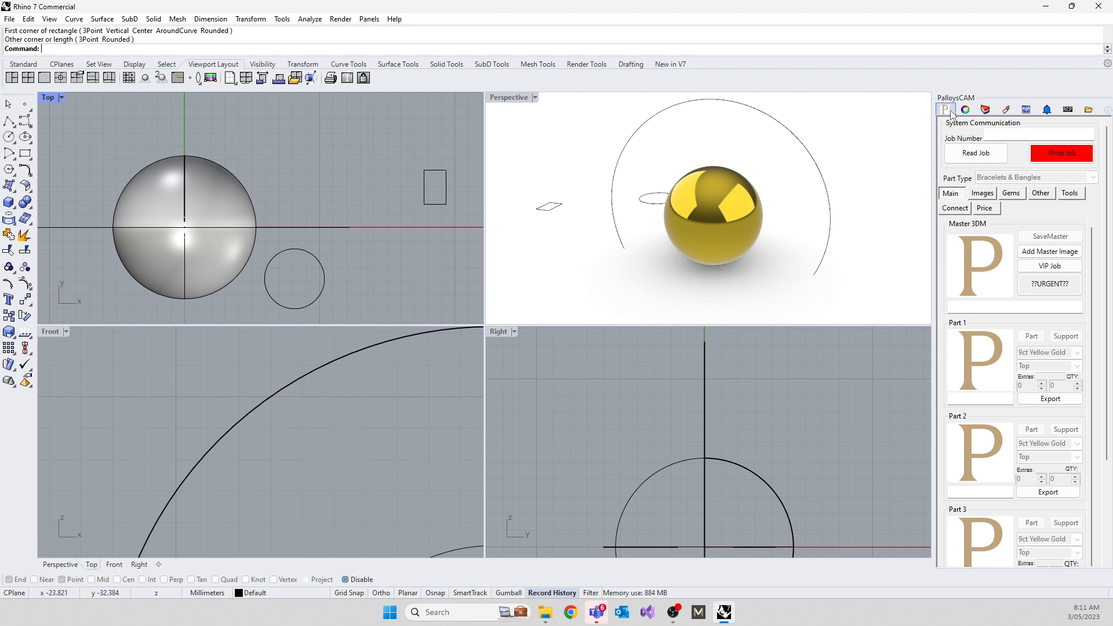
drag(986, 112, 966, 113)
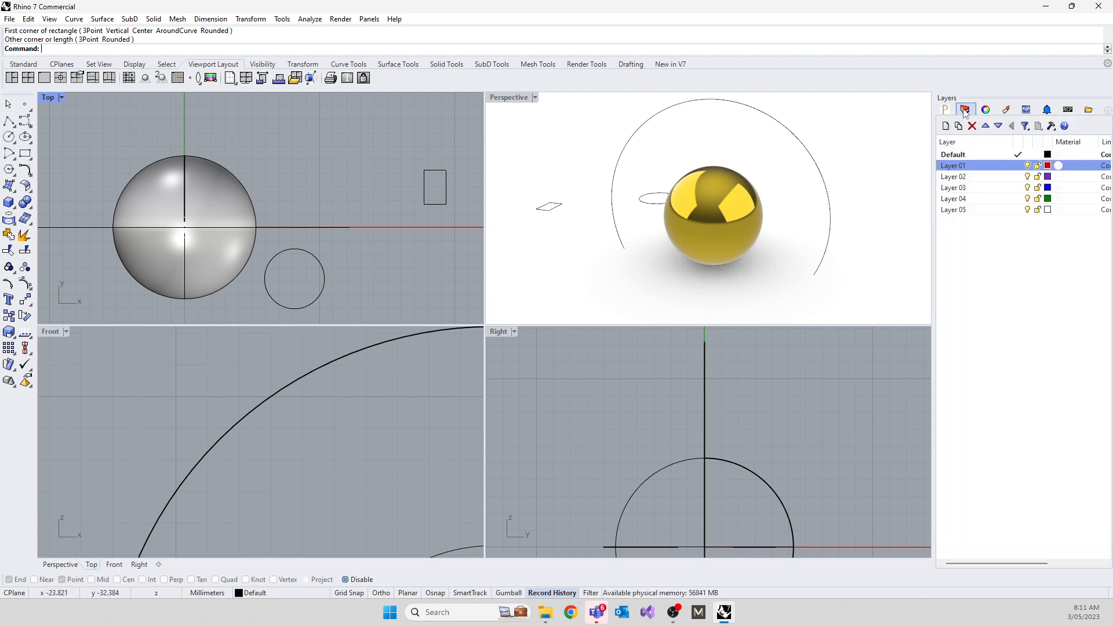
click(1090, 110)
drag(1090, 110, 985, 110)
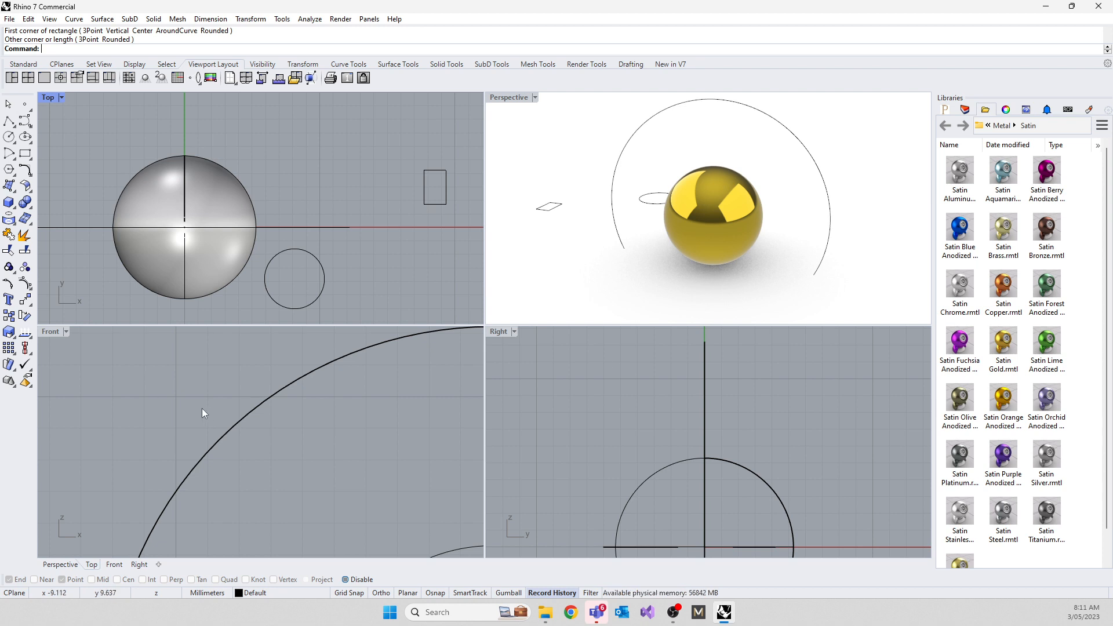
Step: Delete the sphere and all three curves from the model
scroll(232, 209, down, 5)
drag(104, 142, 377, 318)
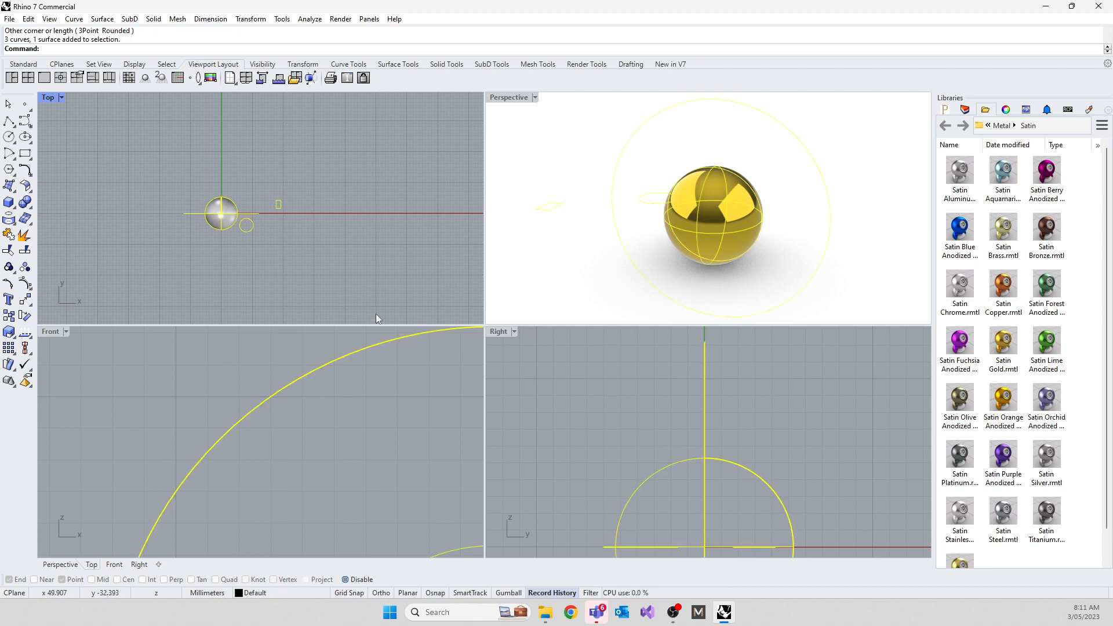
key(Delete)
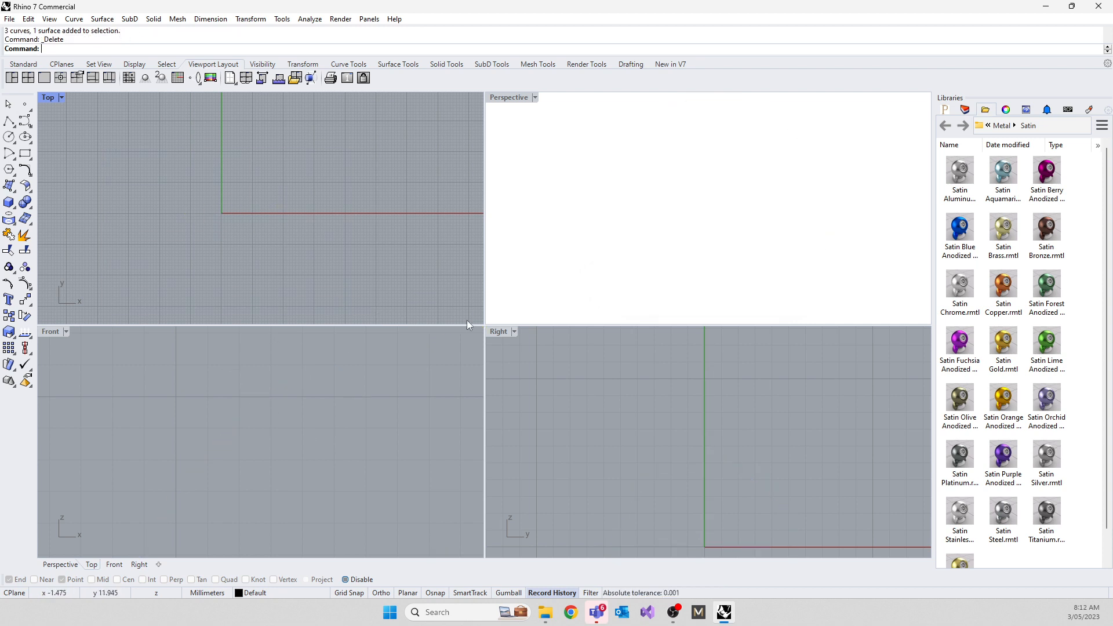
scroll(377, 258, down, 2)
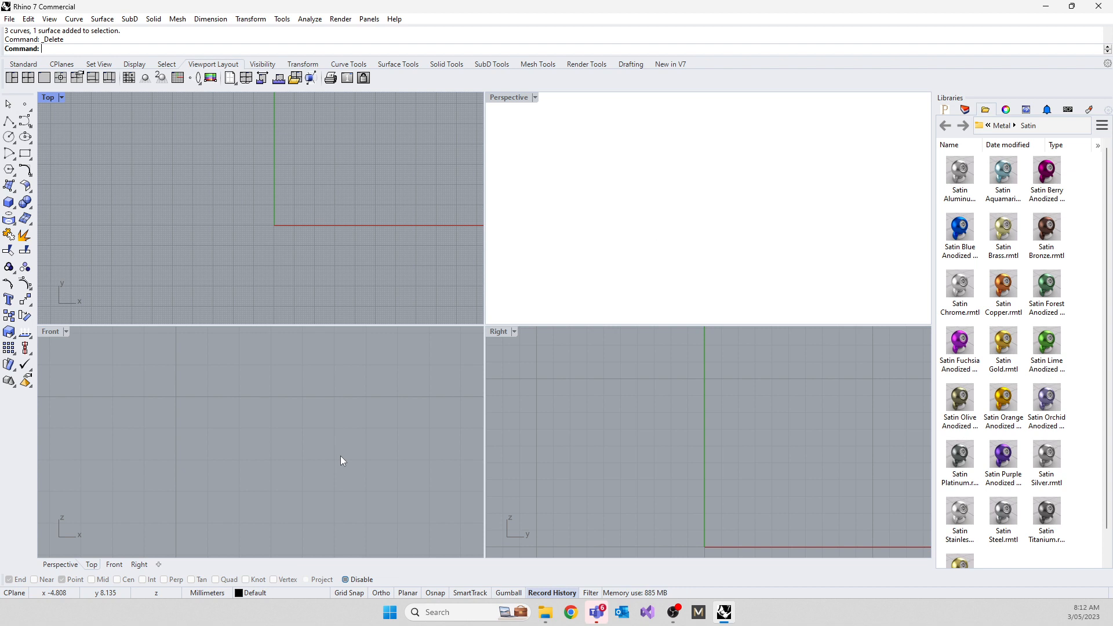
Step: Insert the picture WIN_20230503_07_20_08_Pro.jpg from the Rhino Lesson 1 folder on the Desktop, placing it corner to corner in the Right viewport
text(Picture)
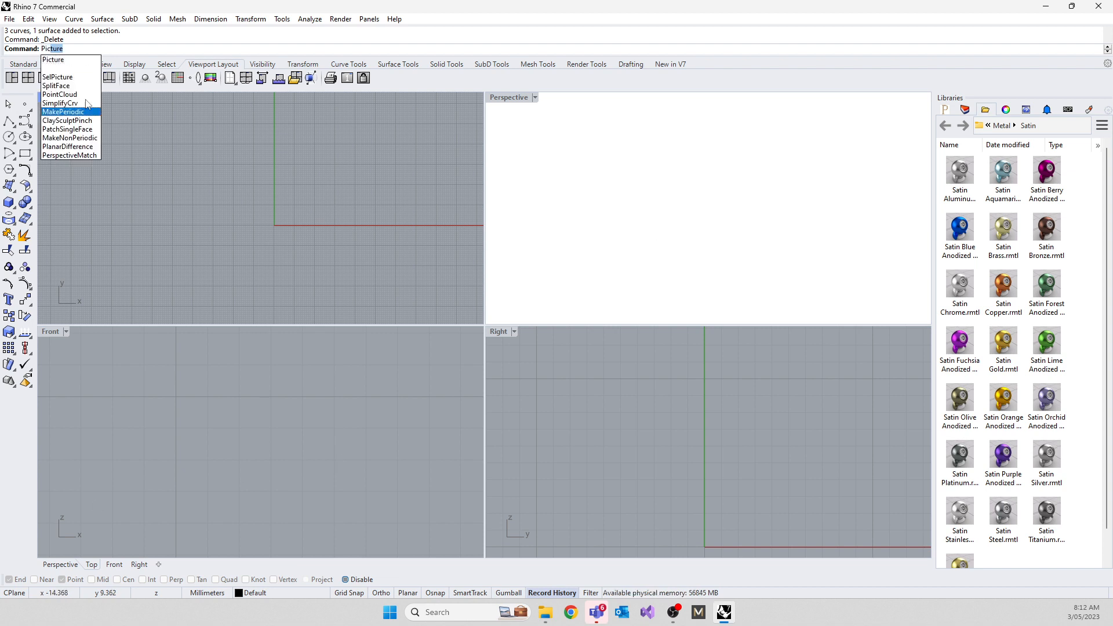
click(57, 61)
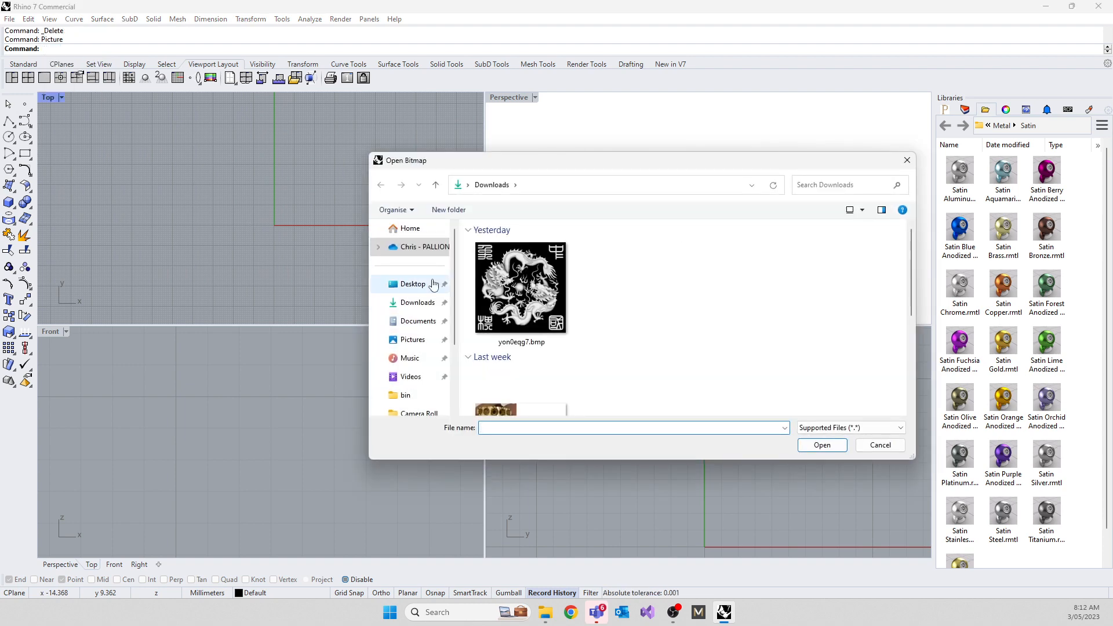
click(413, 284)
double_click(759, 272)
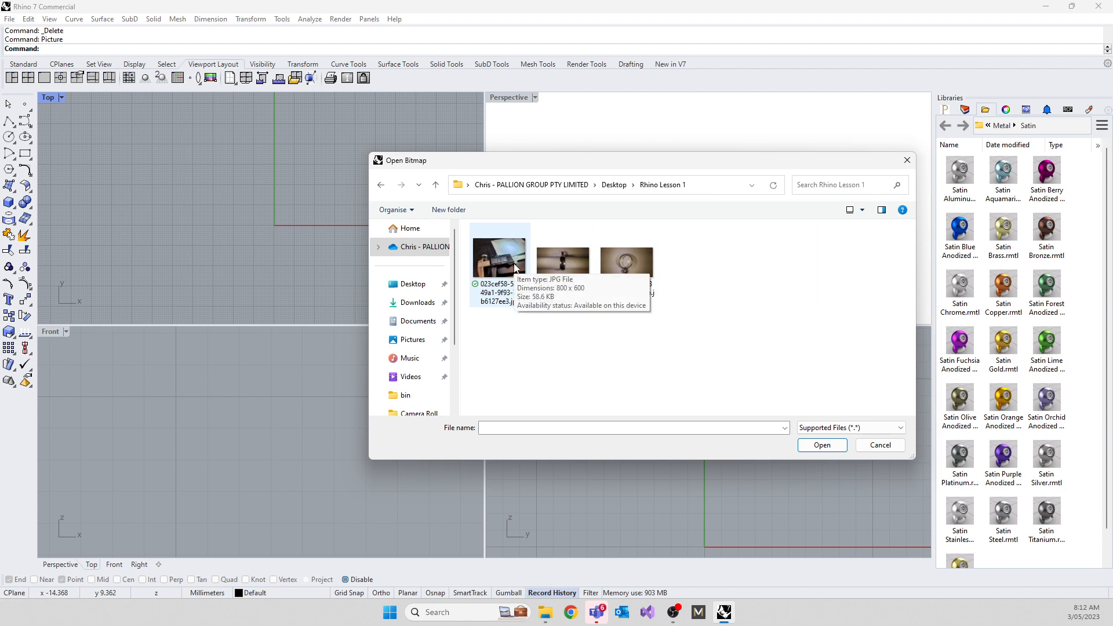
double_click(562, 268)
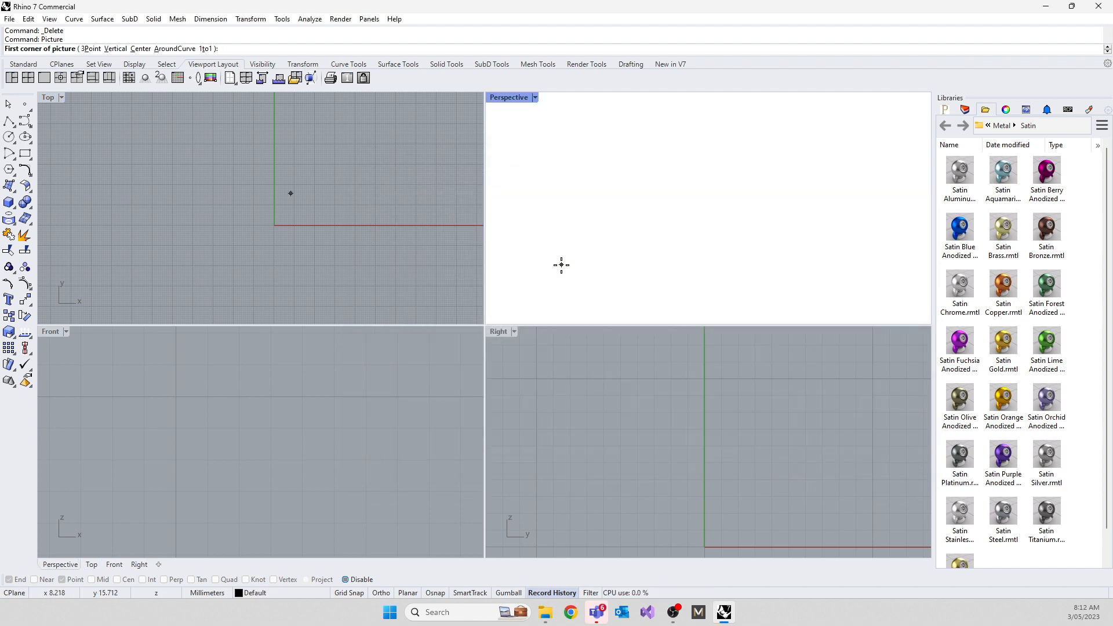
scroll(642, 476, down, 4)
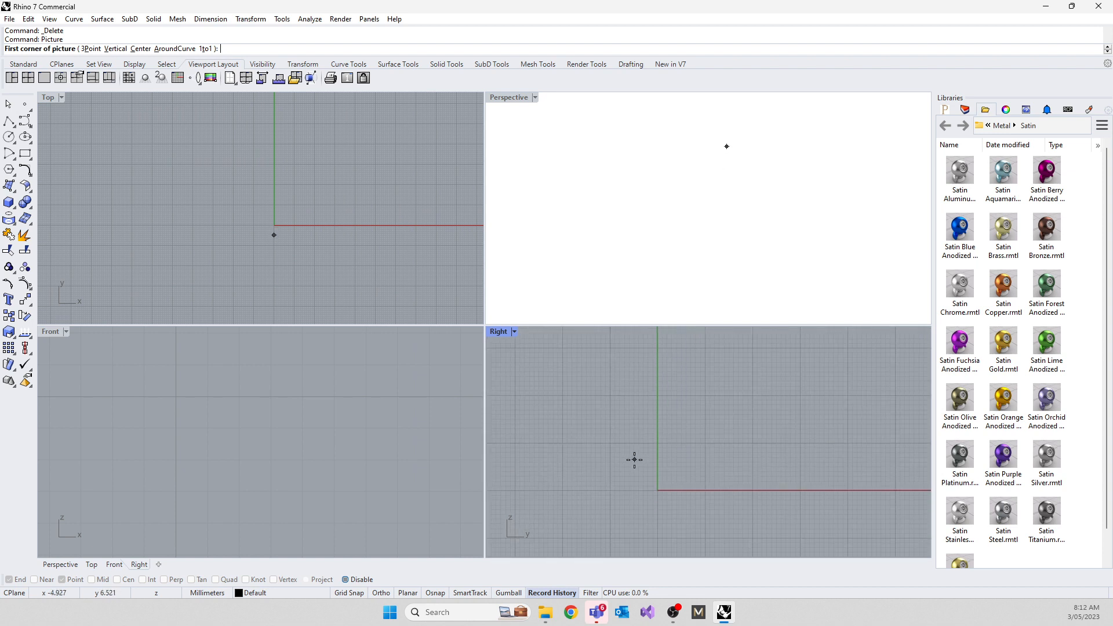
click(624, 516)
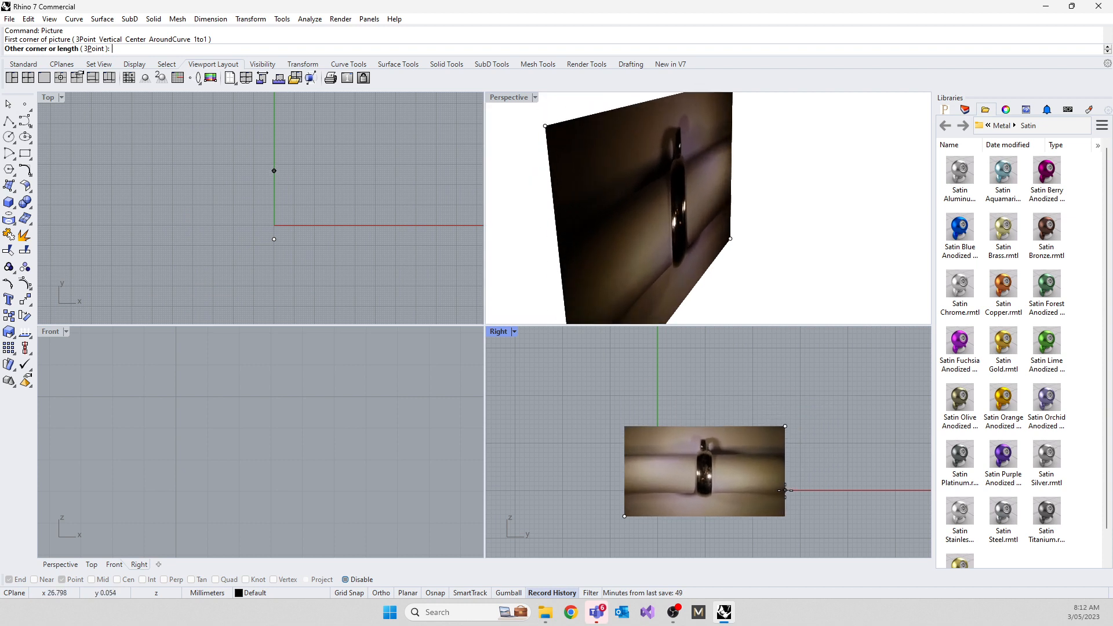
click(816, 480)
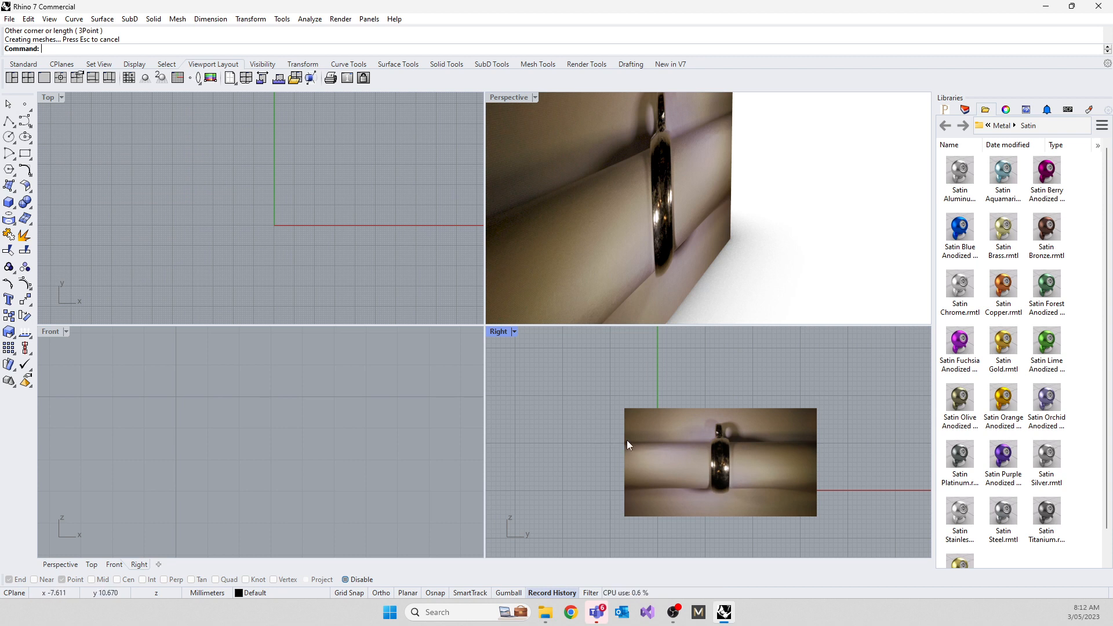
Step: Turn on the Gumball for the placed picture, try a small rotation in the Right viewport, and undo it
click(687, 434)
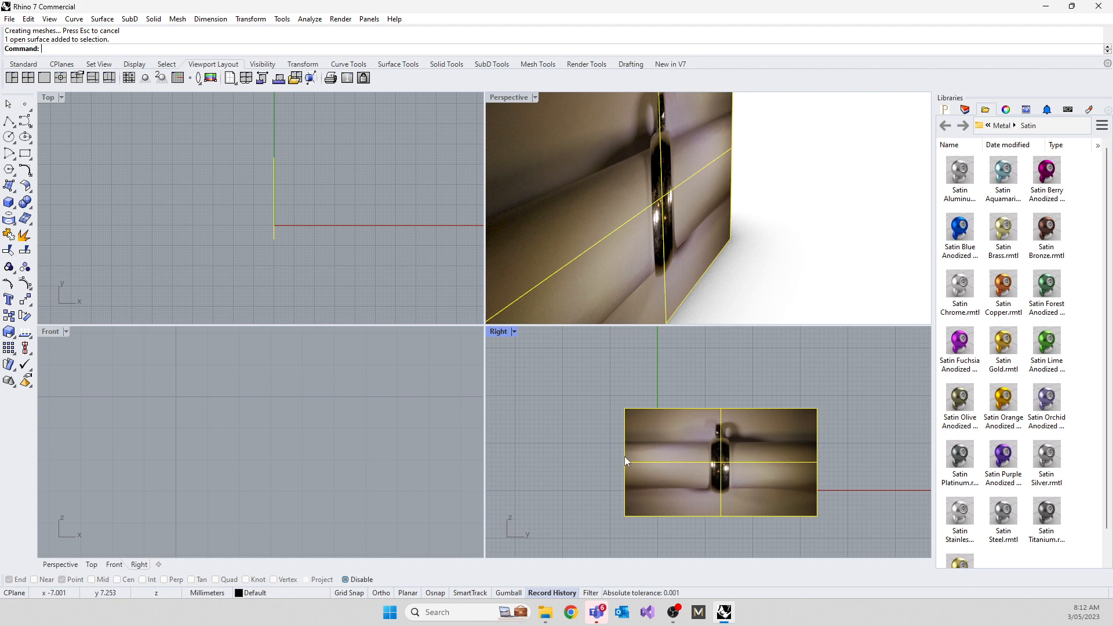
click(503, 593)
drag(684, 489, 641, 530)
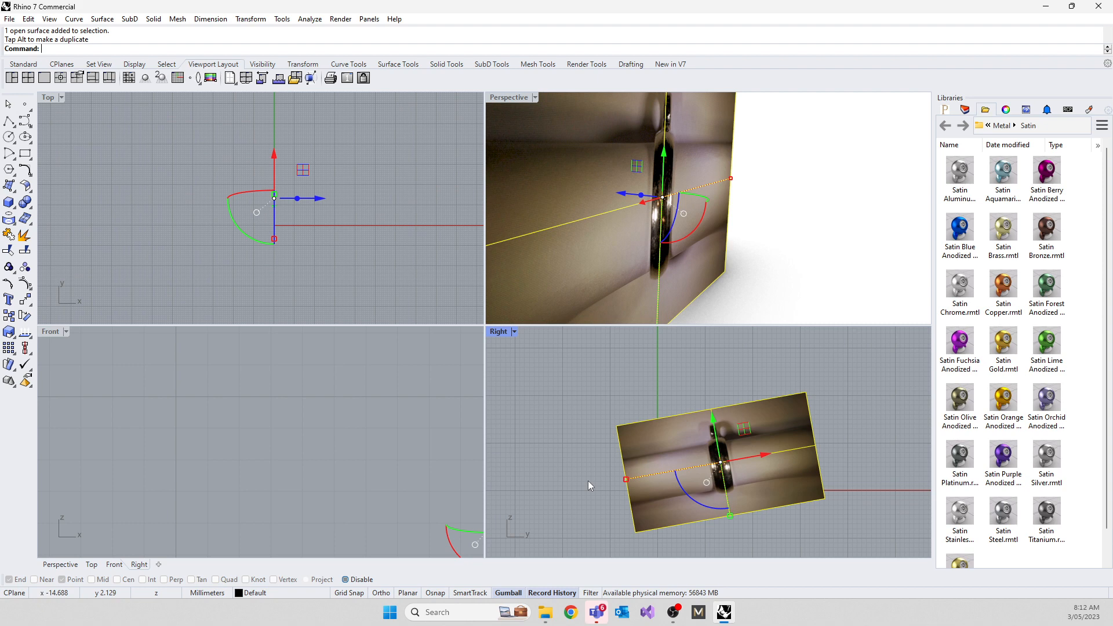
key(ctrl+z)
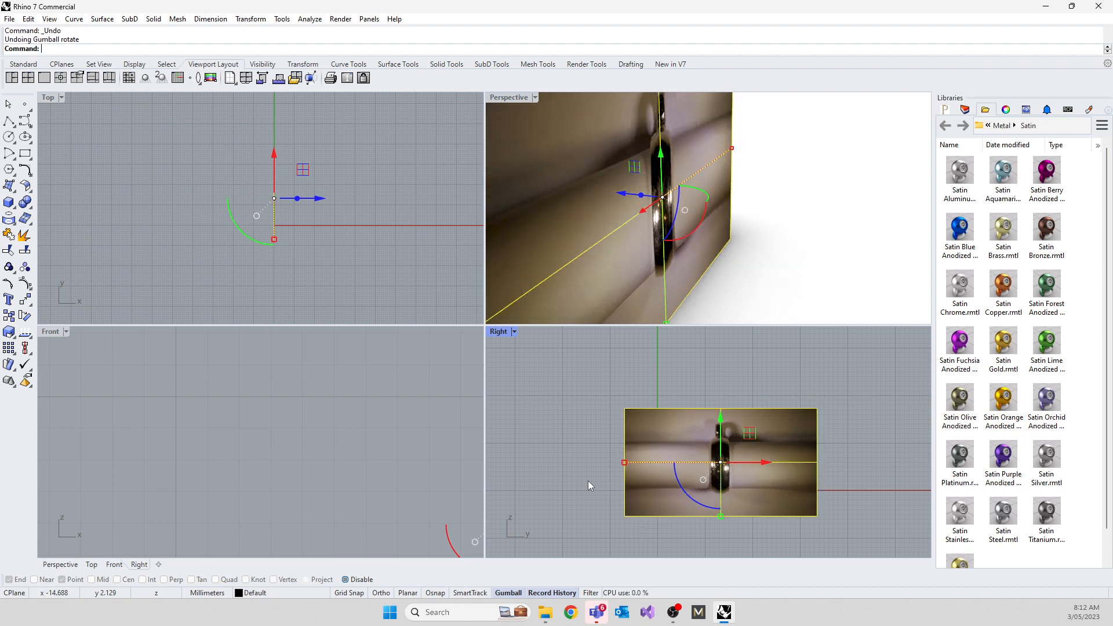
key(Escape)
Step: Maximize the Right viewport with the whole ring picture in view
scroll(737, 476, up, 8)
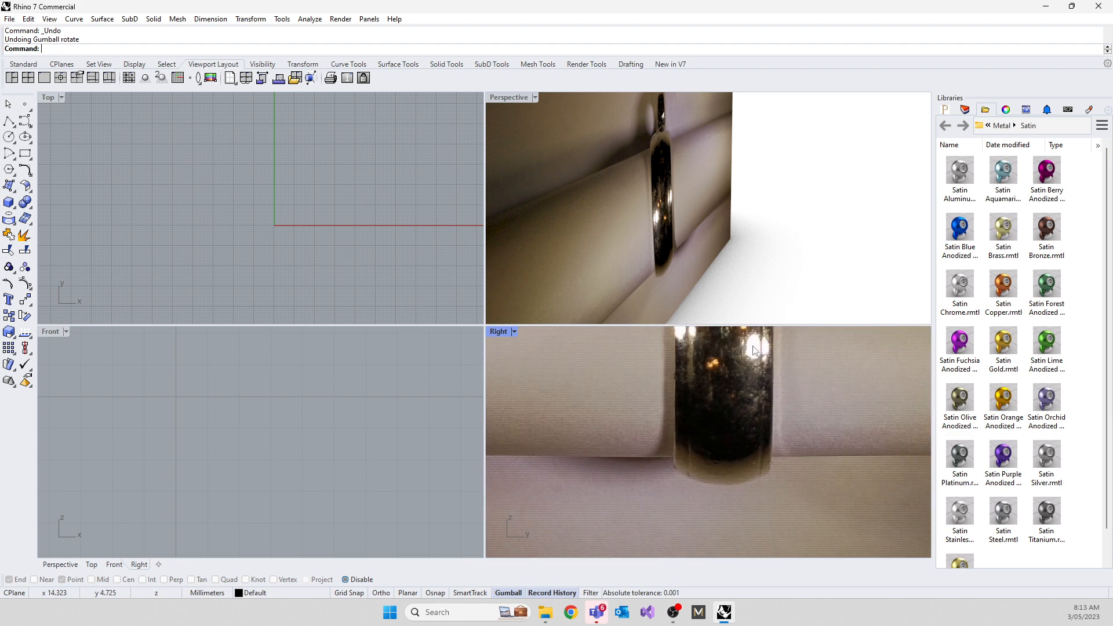
double_click(493, 331)
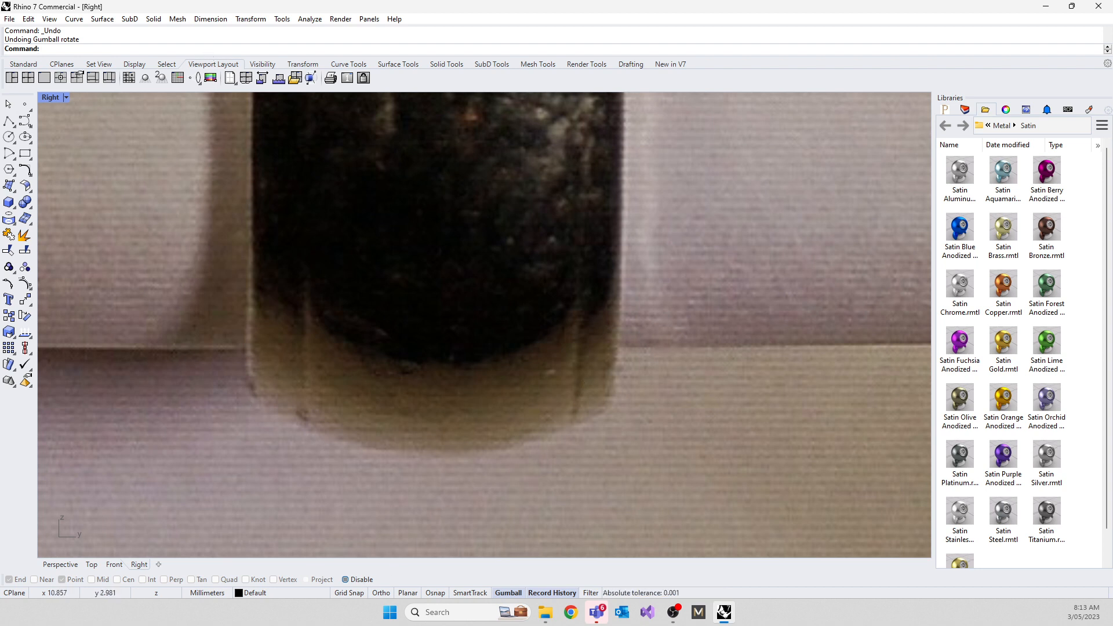
text(d)
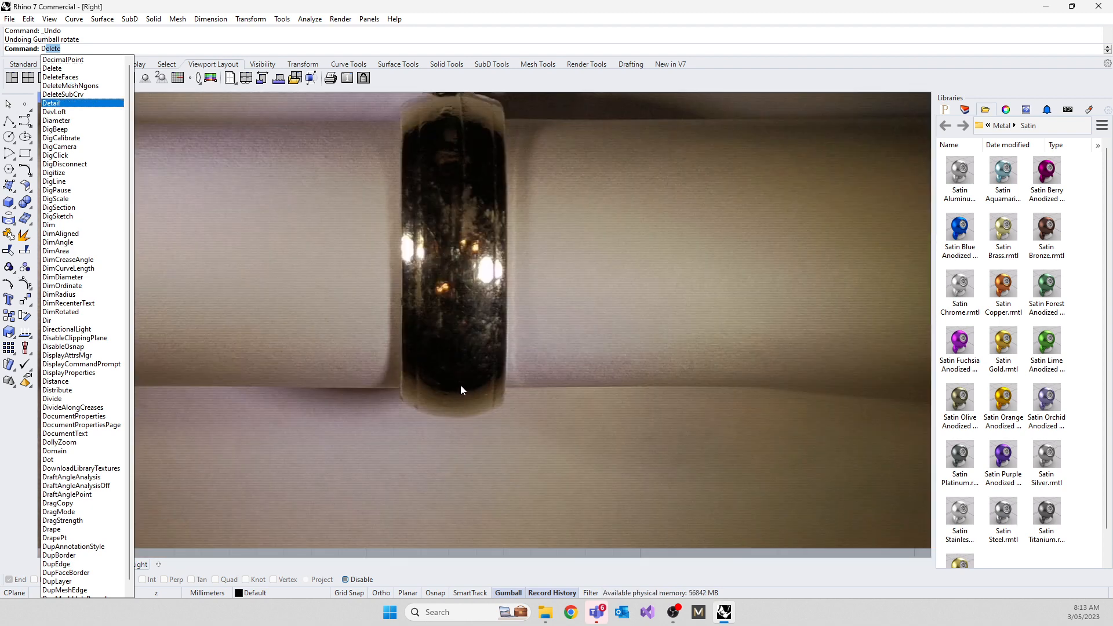
scroll(461, 385, down, 5)
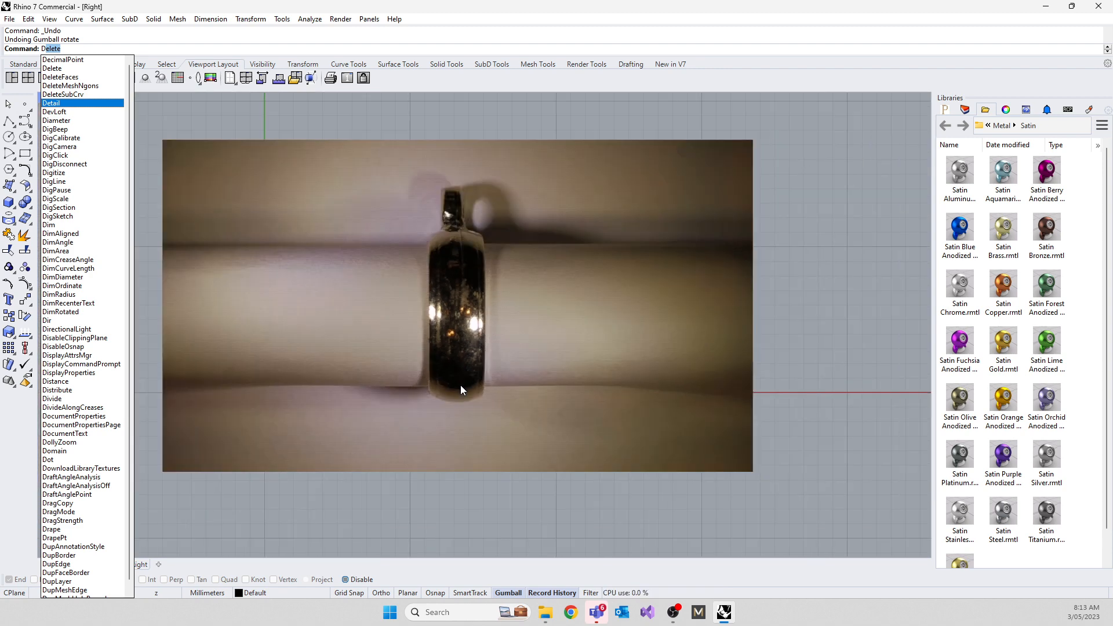
key(Escape)
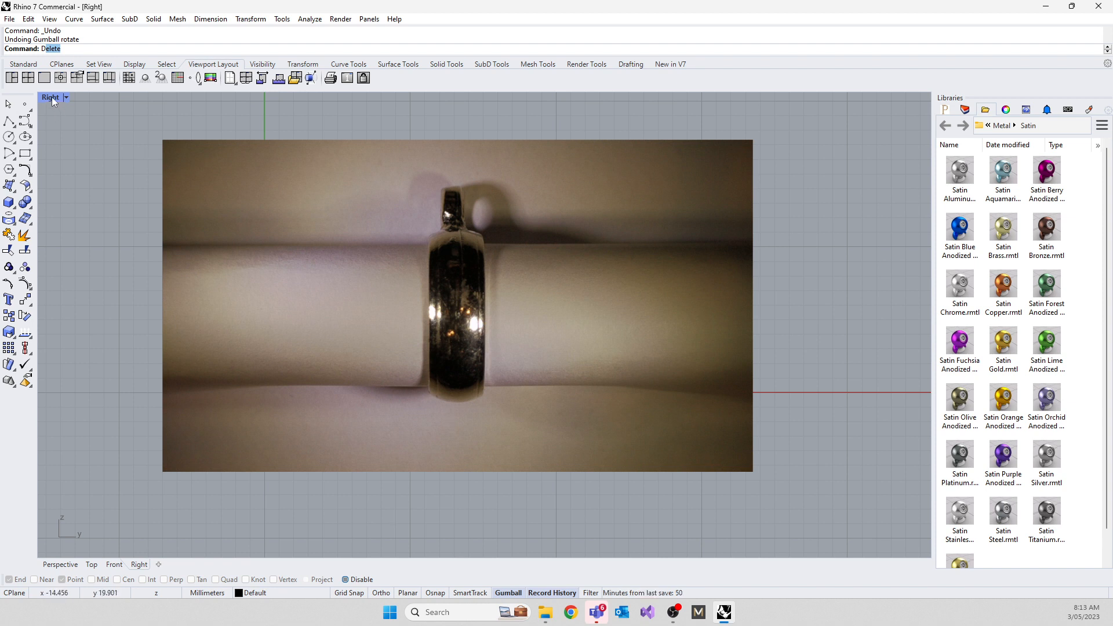
Step: Switch to File Explorer, view the caliper photo in the Rhino Lesson 1 folder close up, and close it
click(544, 613)
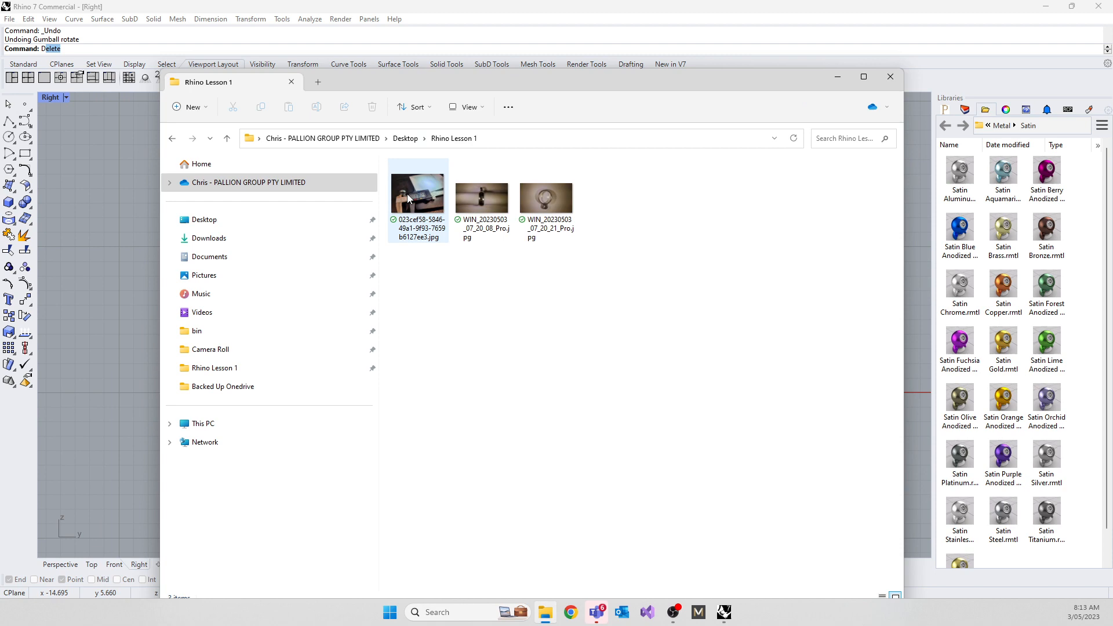
click(409, 198)
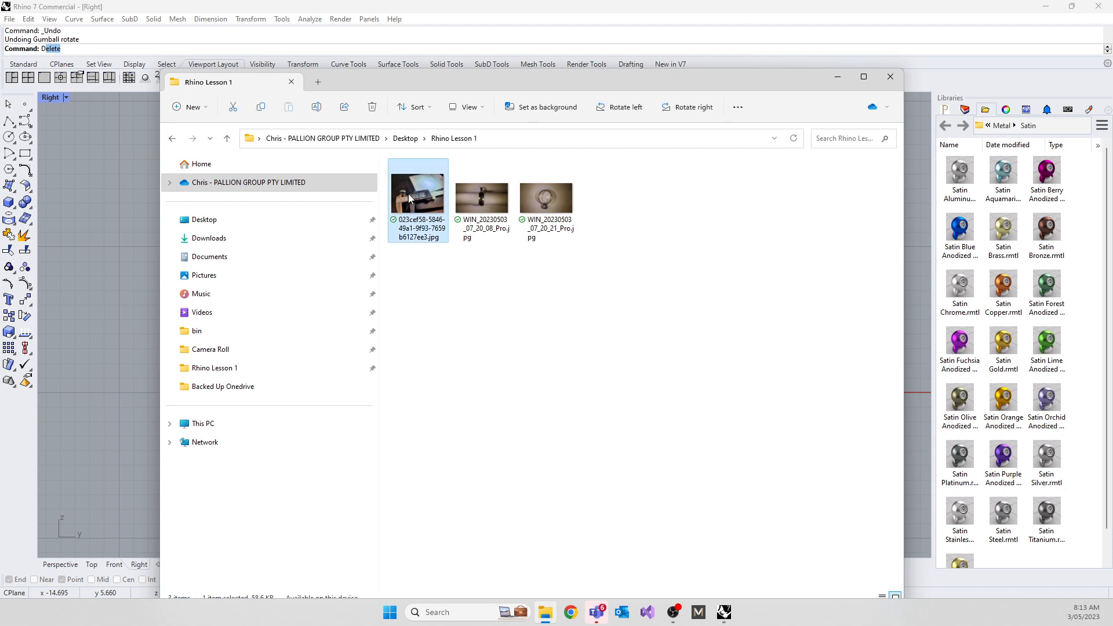
double_click(409, 198)
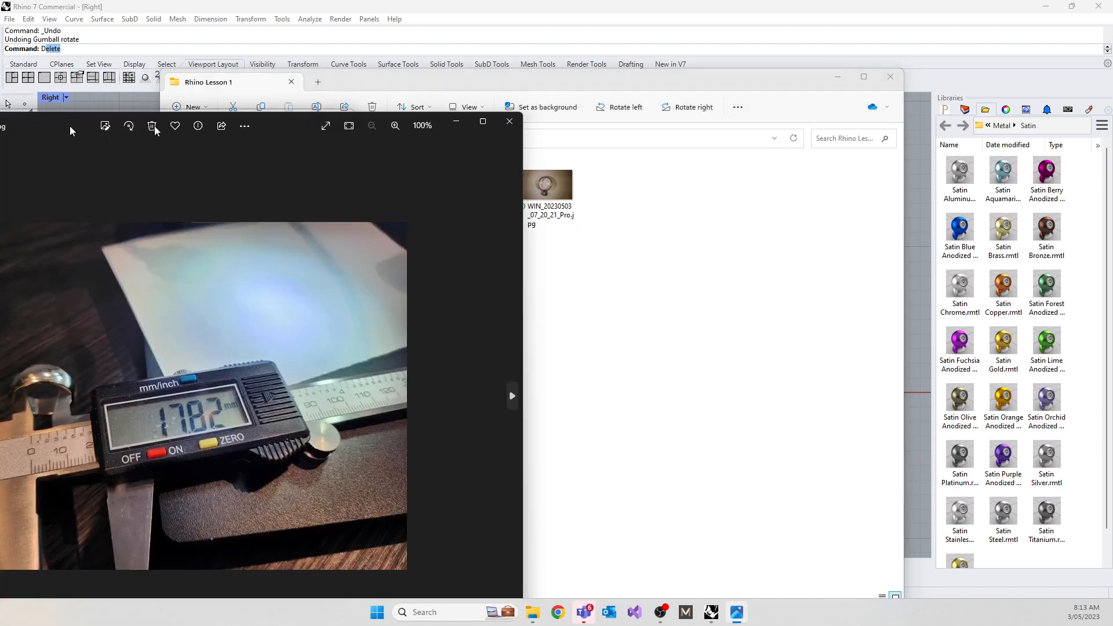
drag(72, 128, 415, 93)
scroll(413, 412, up, 4)
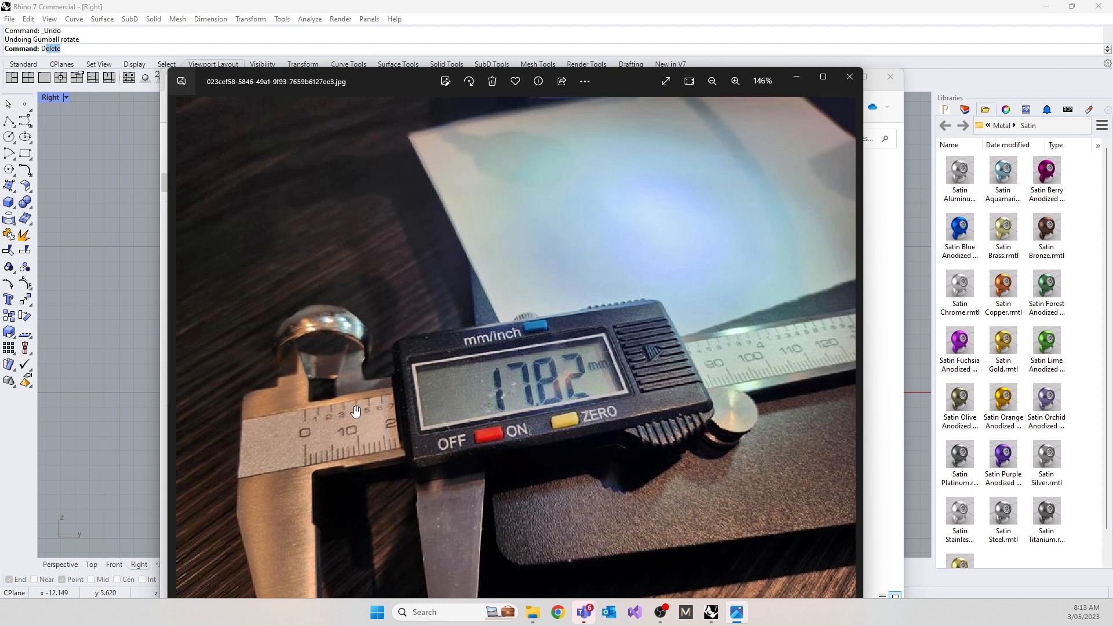
click(850, 79)
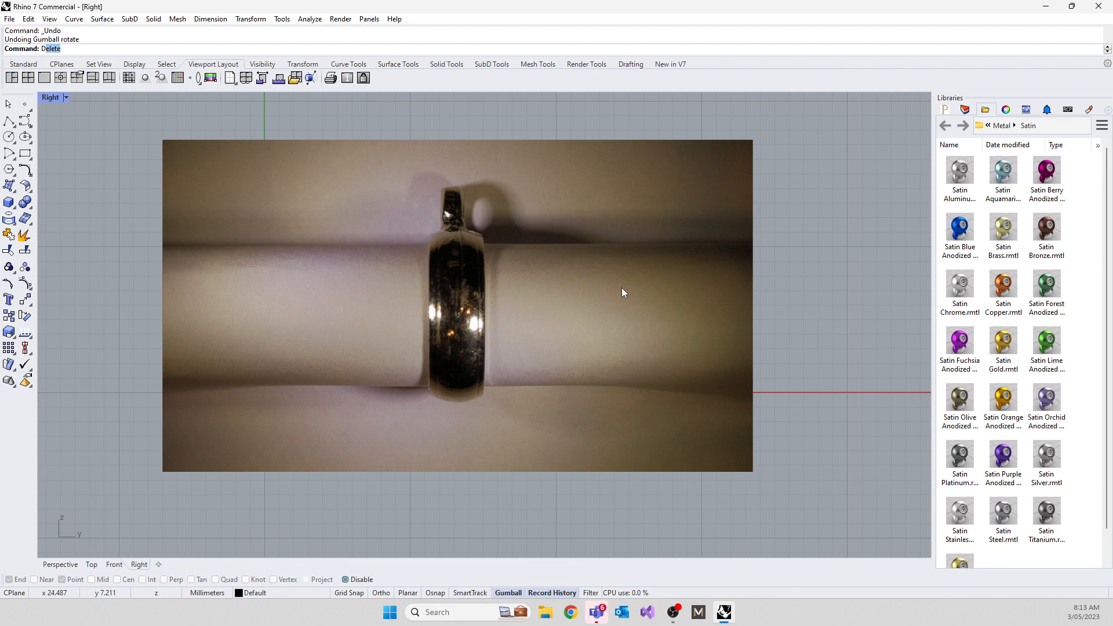
Step: Add a vertical linear dimension between the rod's upper and lower edges beside the ring, placing it to the right of the picture
click(207, 20)
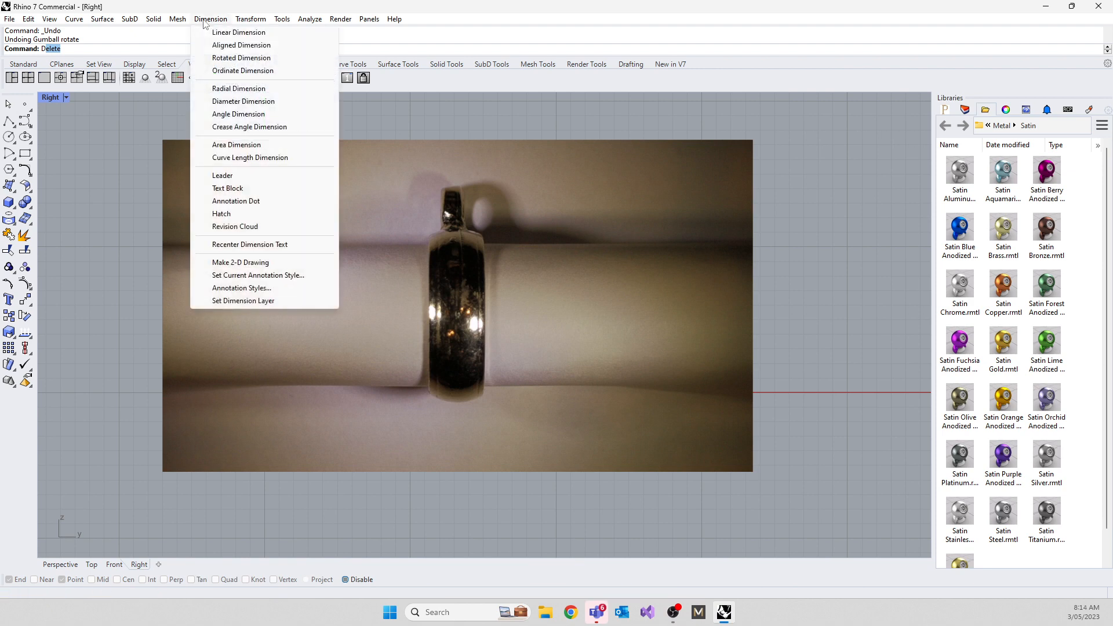
click(216, 38)
scroll(510, 243, up, 3)
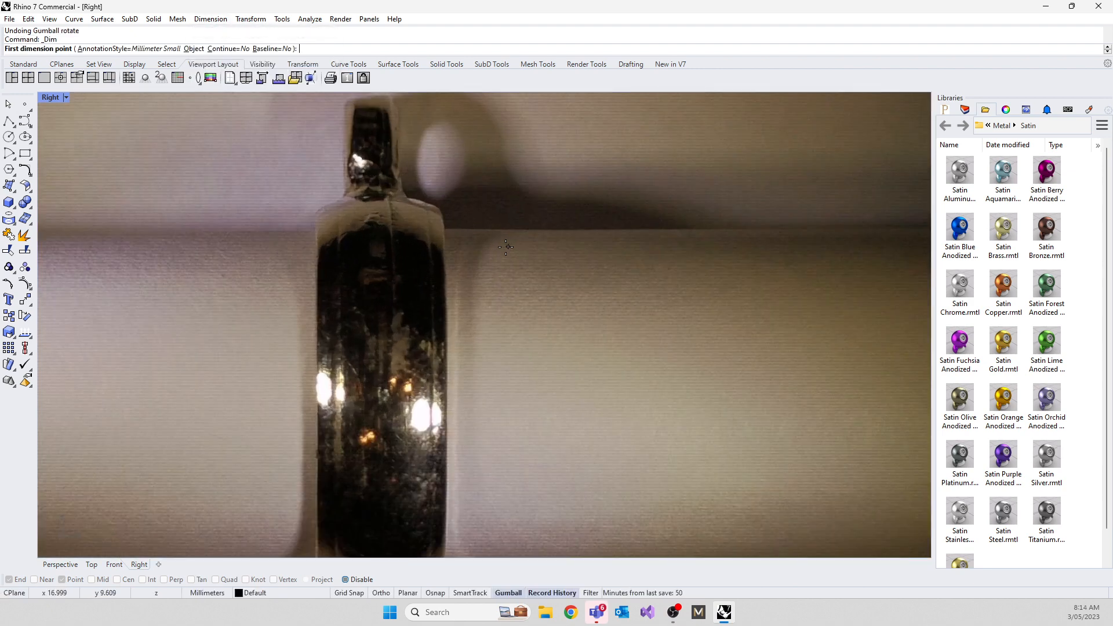
click(446, 230)
scroll(446, 232, down, 3)
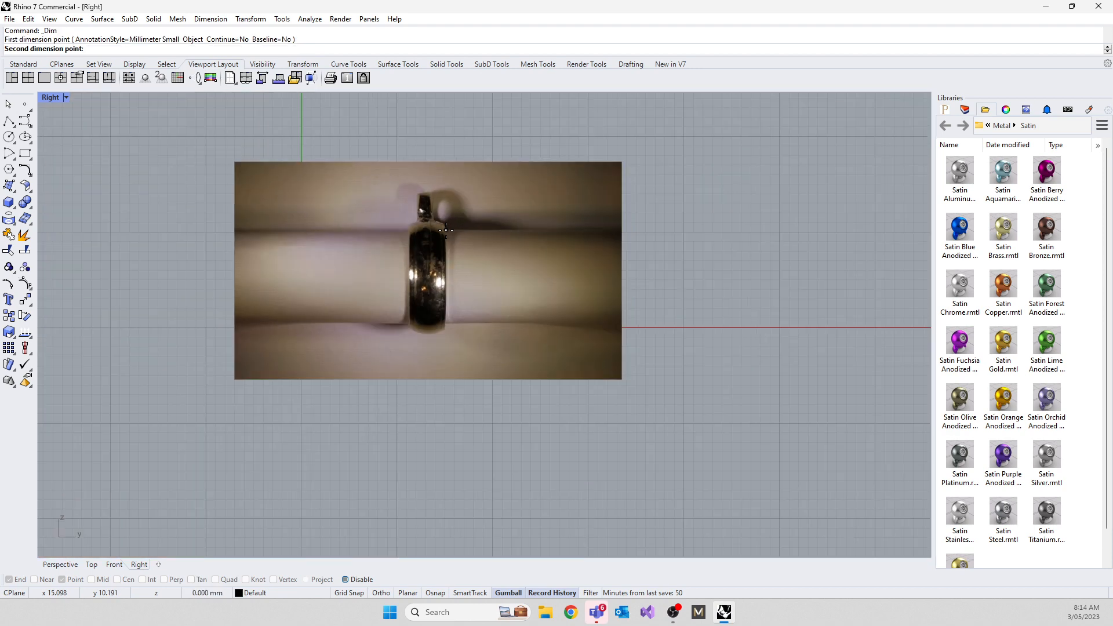
scroll(455, 339, up, 5)
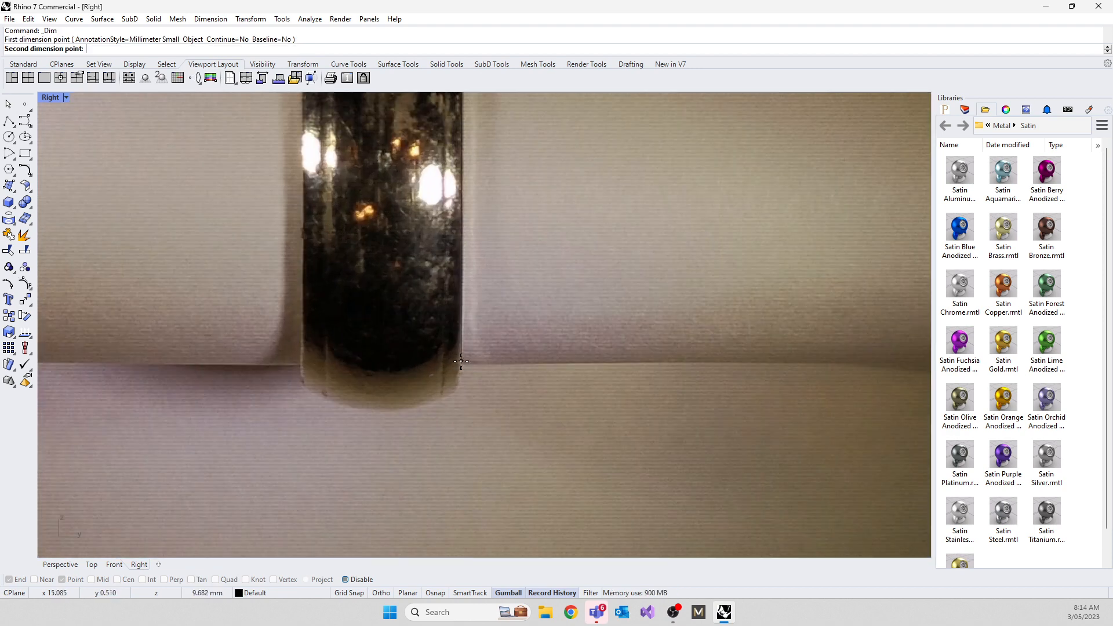
click(462, 365)
scroll(463, 366, down, 5)
click(731, 335)
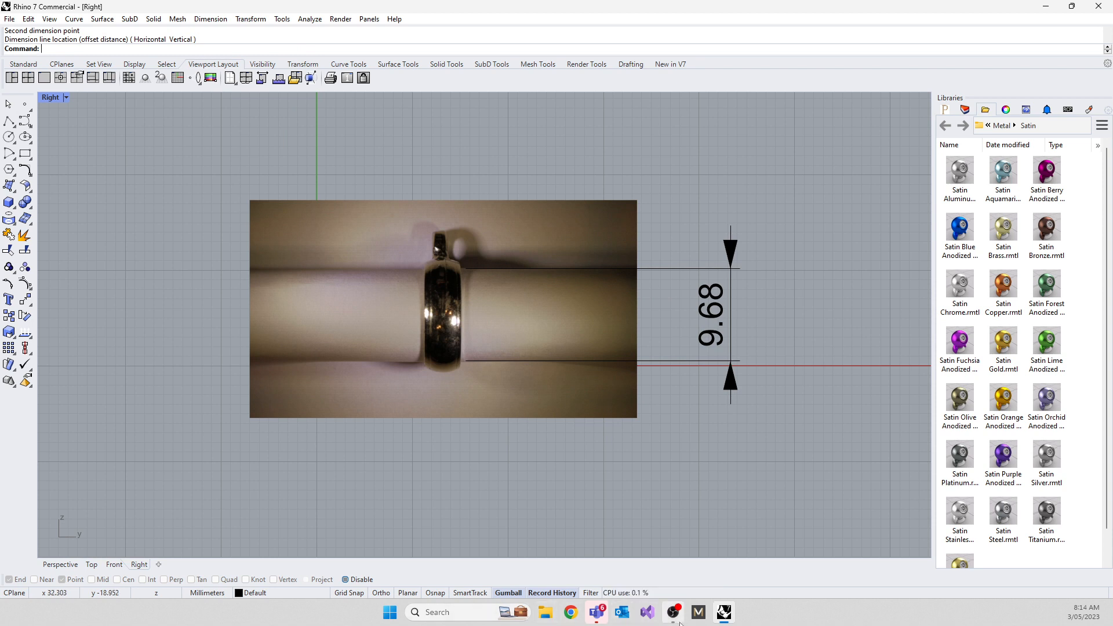
Step: Reopen the caliper photo from the Rhino Lesson 1 folder on the Desktop to check its reading, and close the photo and folder
click(545, 612)
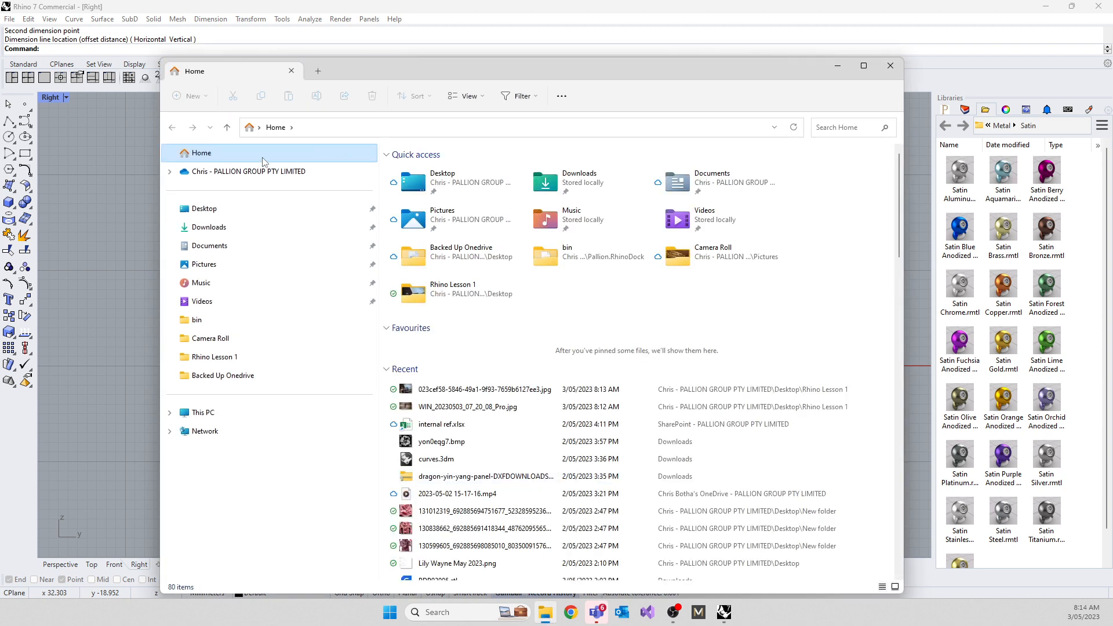
click(209, 208)
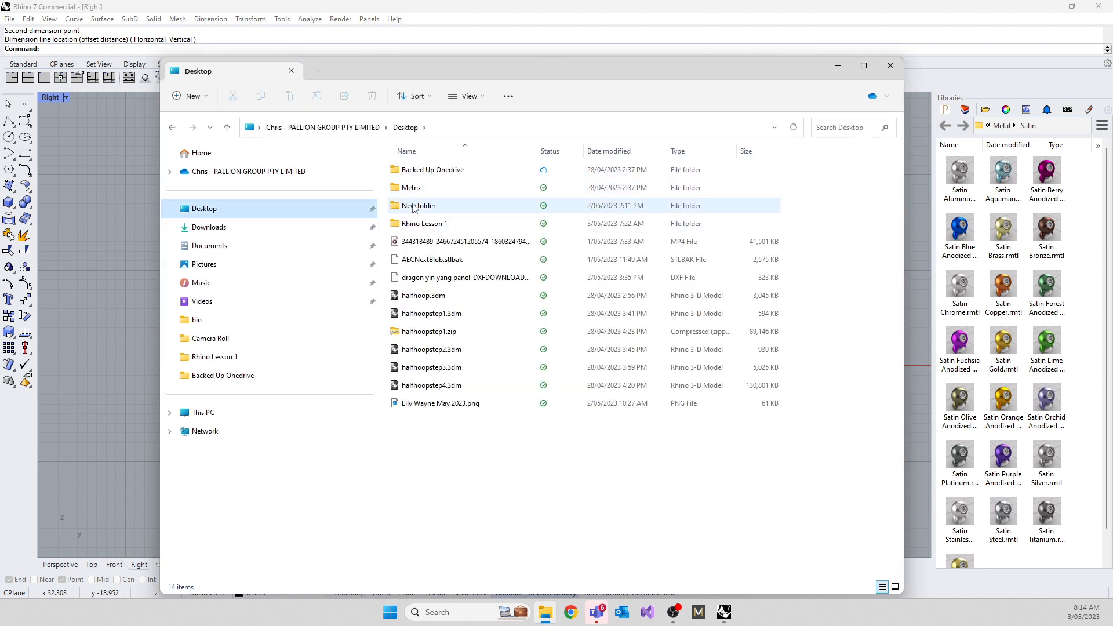
double_click(417, 223)
click(416, 196)
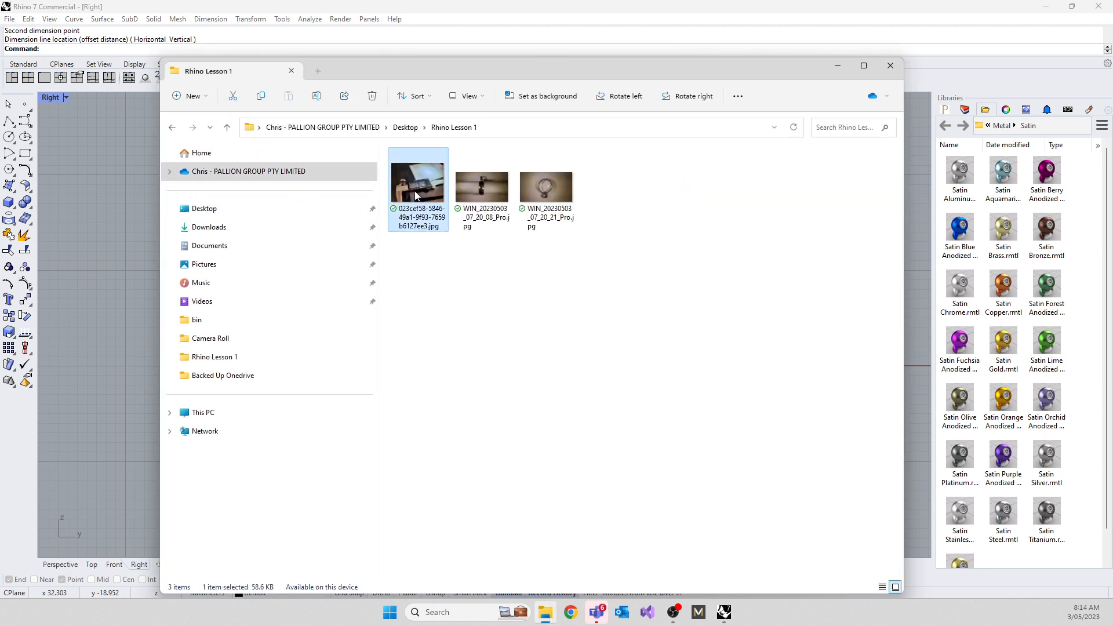
double_click(416, 196)
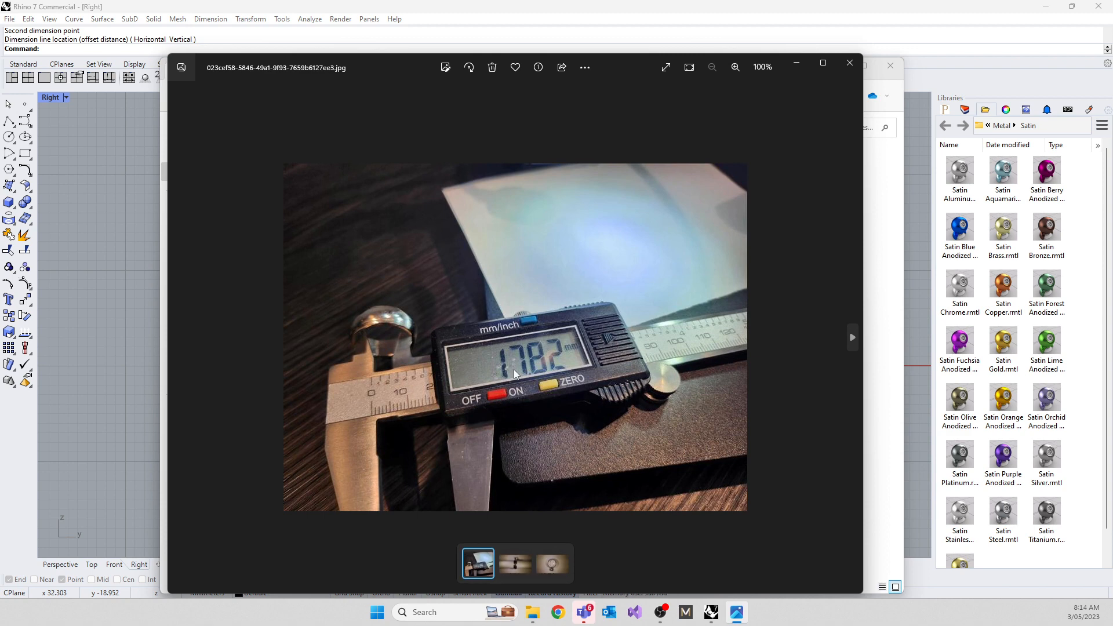
click(850, 63)
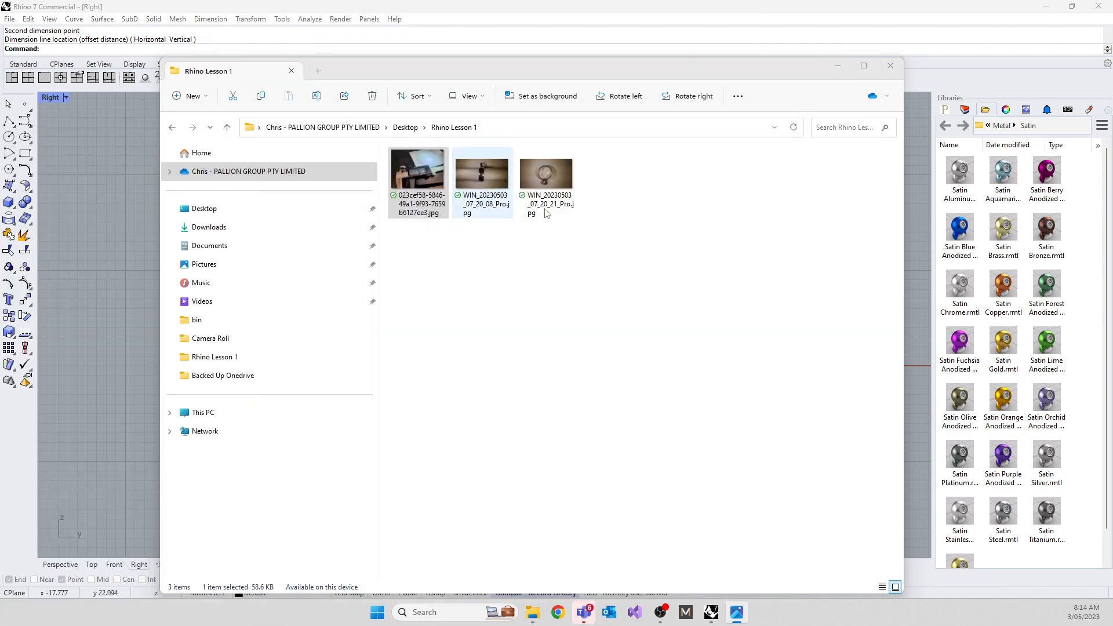
click(891, 65)
scroll(502, 303, down, 2)
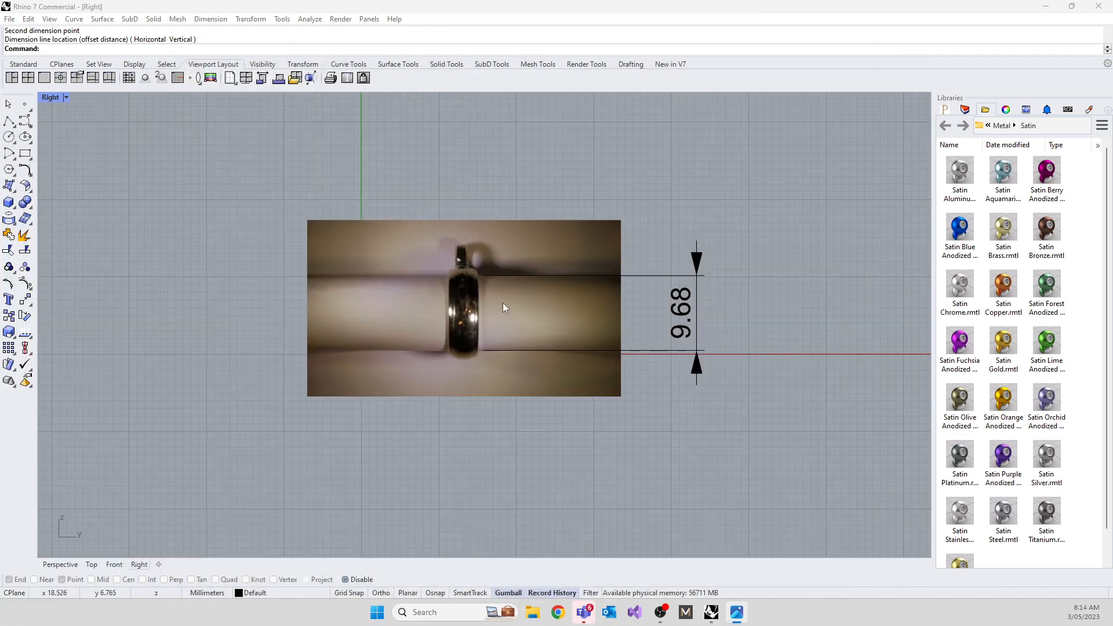
scroll(485, 301, up, 3)
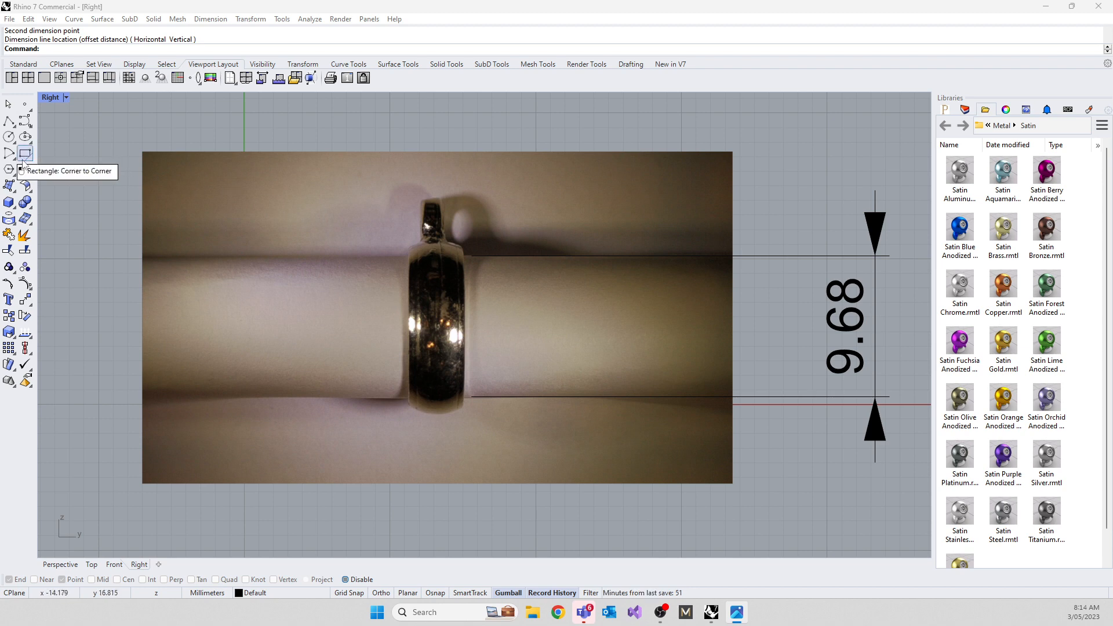
click(75, 19)
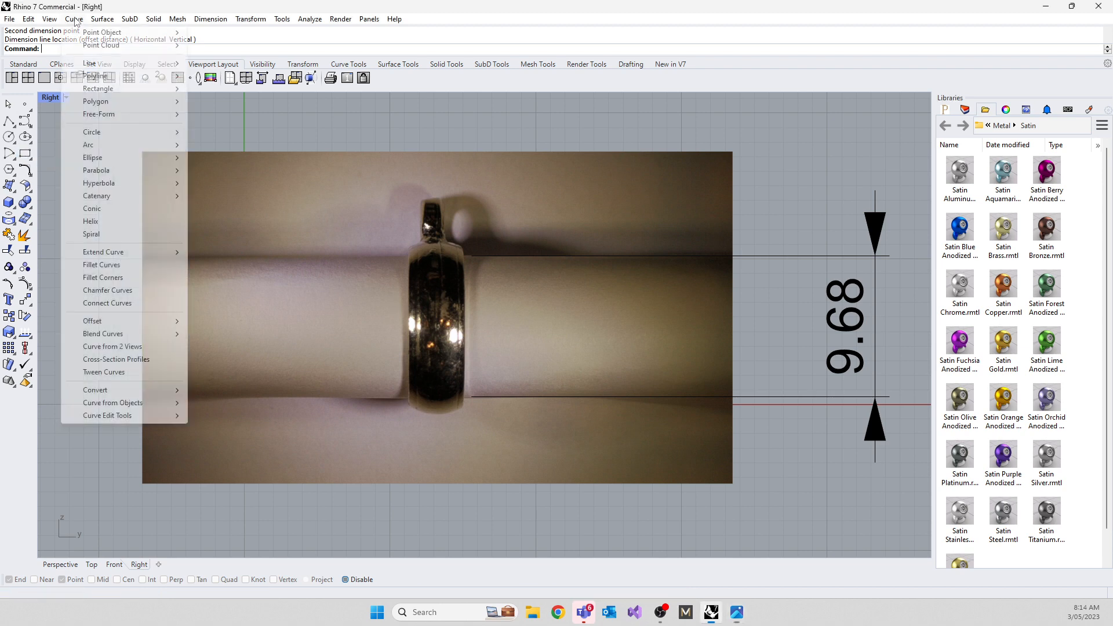
mouse_move(139, 89)
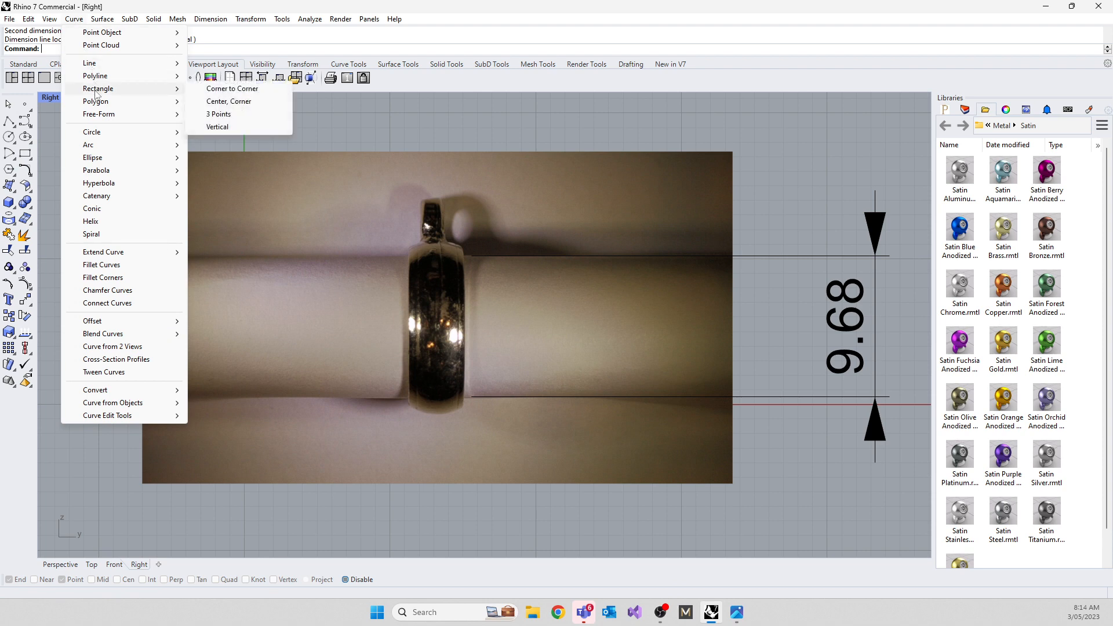
click(357, 124)
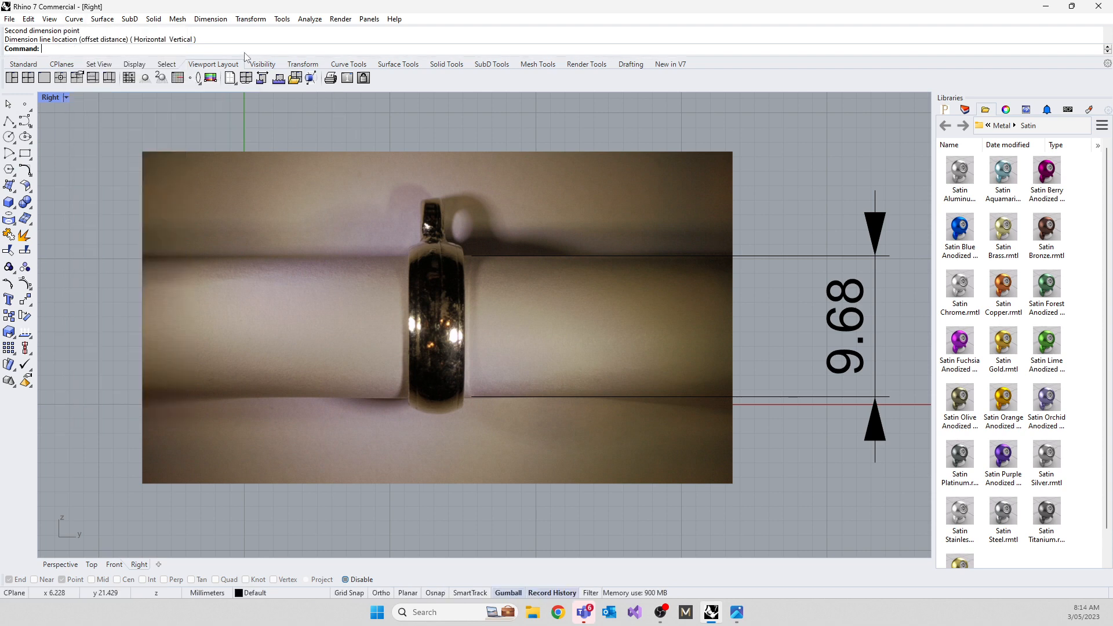
Step: Draw a corner-to-corner rectangle around the ring band in the picture, leaving a small margin on every side of the band
text(Rectangle)
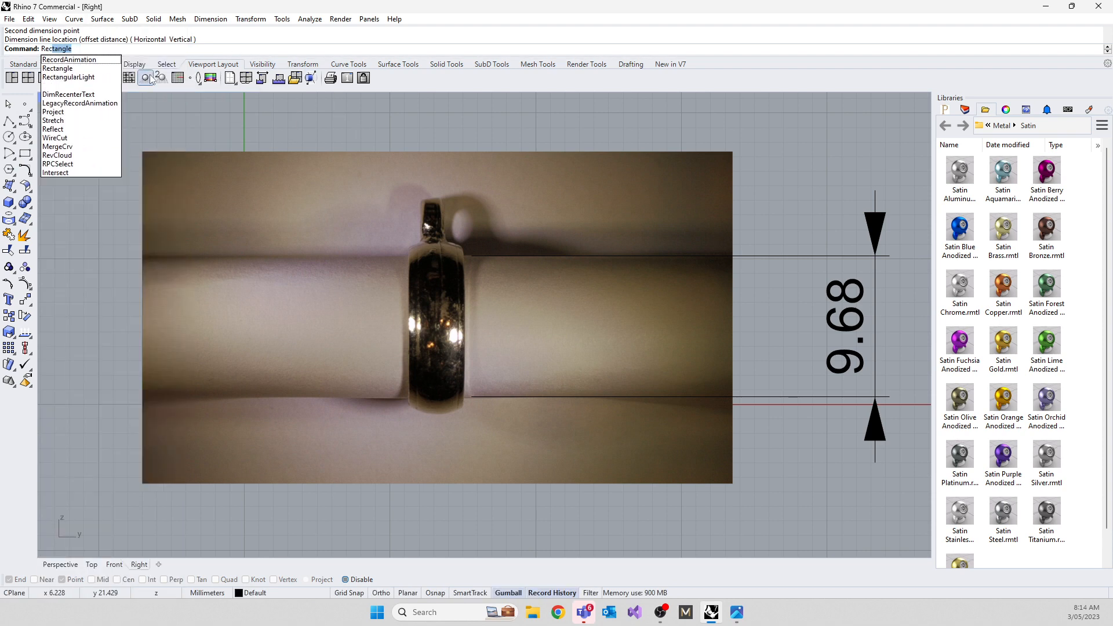
click(66, 70)
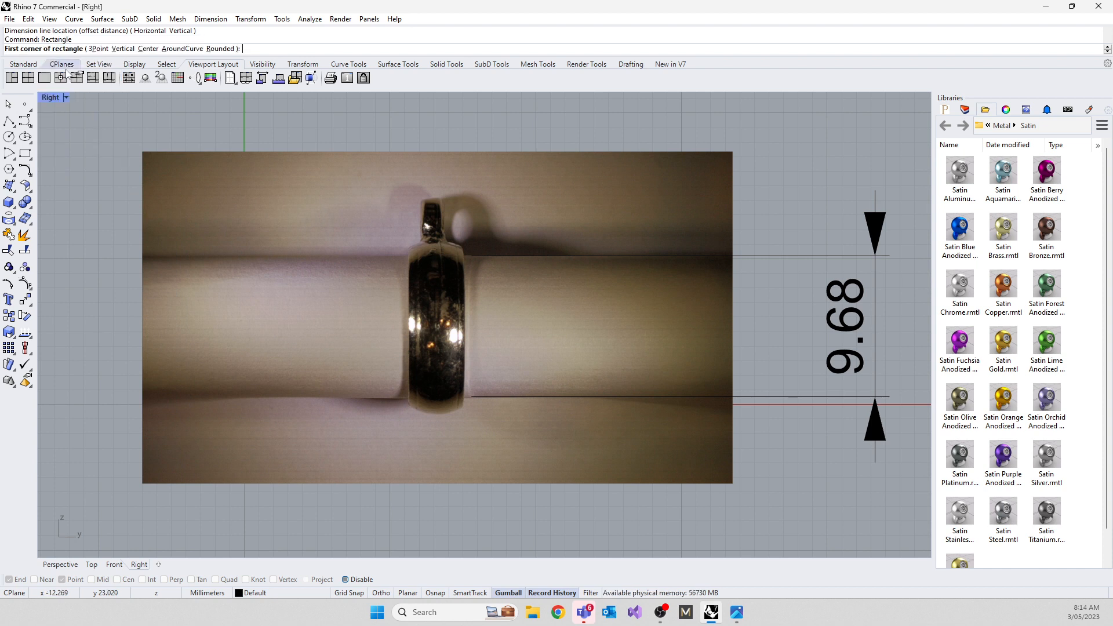
scroll(377, 269, up, 1)
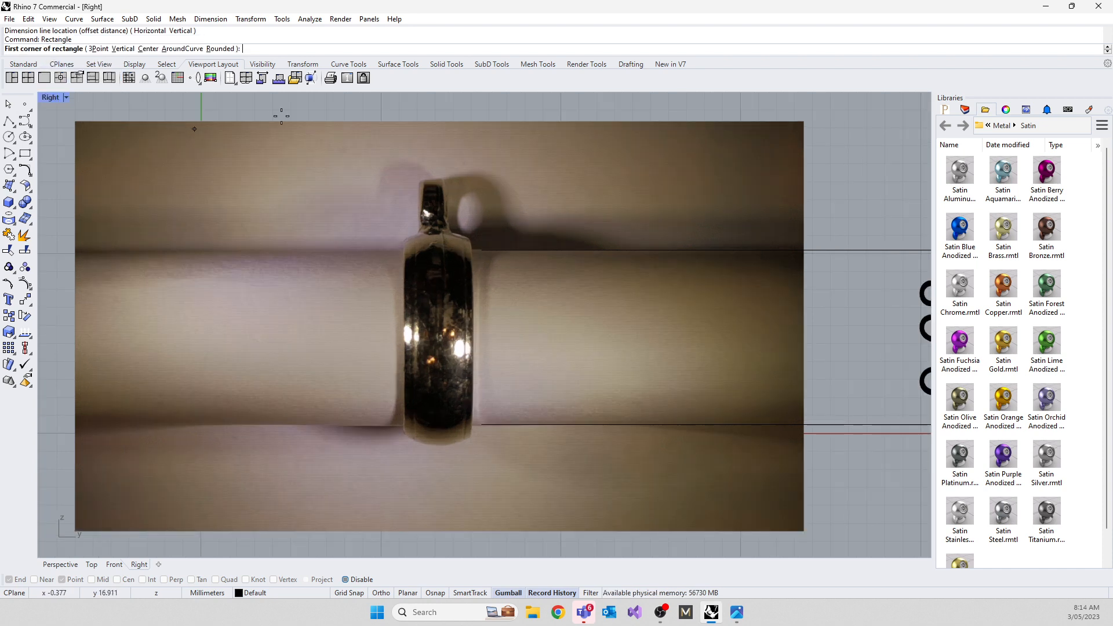
click(385, 221)
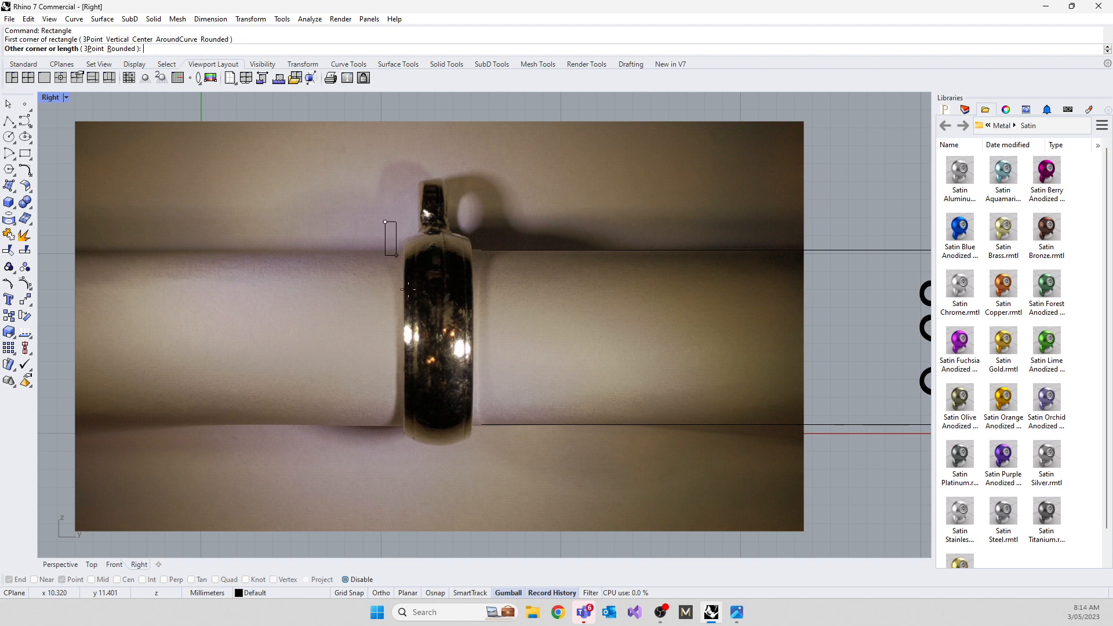
click(489, 461)
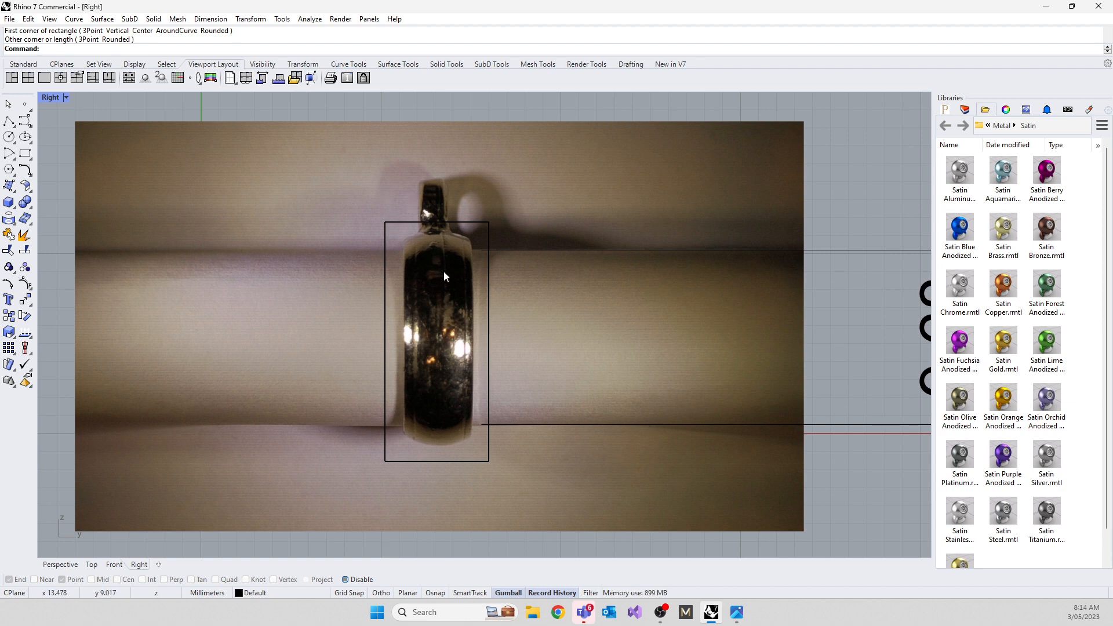
Step: Select the rectangle curve rather than the picture surface, move it slightly upward to centre it around the ring band, and deselect it
click(395, 223)
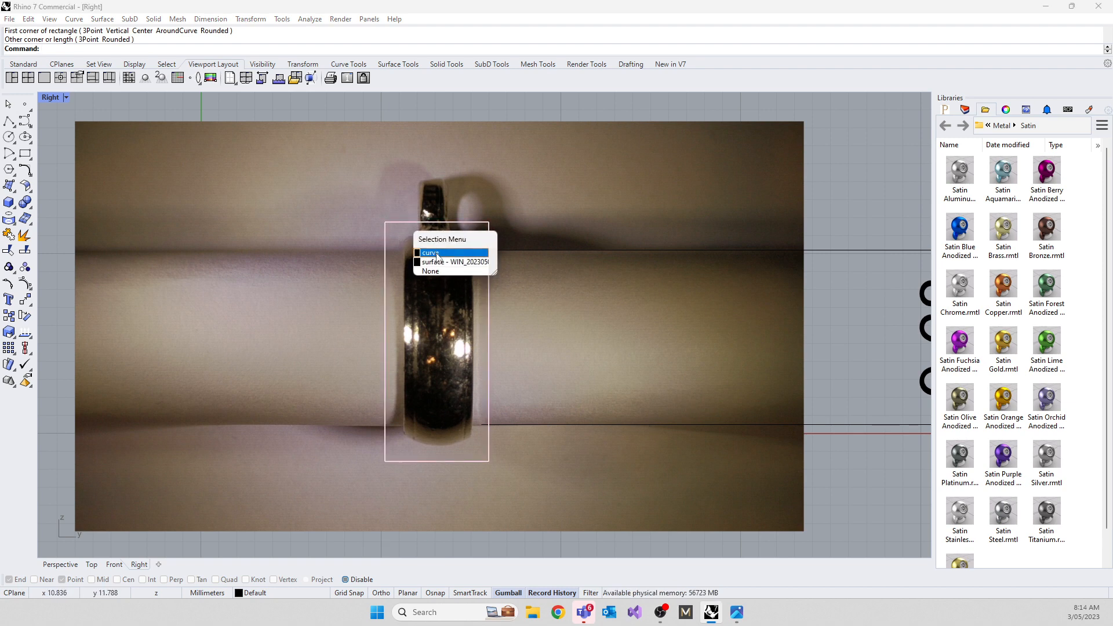
click(436, 253)
drag(439, 297, 439, 295)
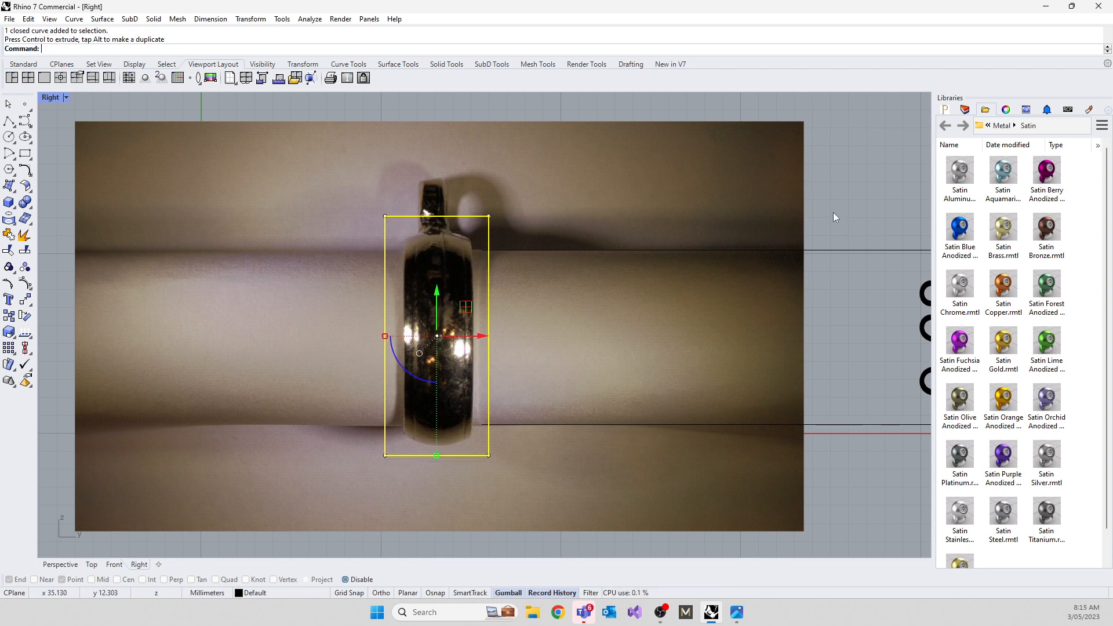
click(834, 217)
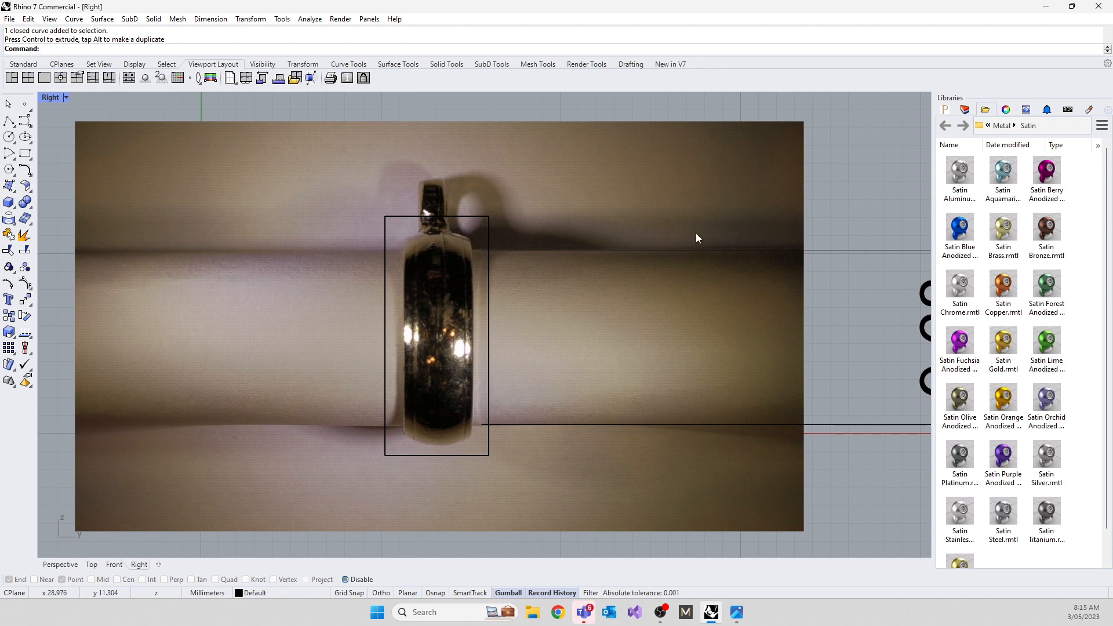
Step: Split the side-view ring photo surface using the rectangle around the ring as the cutting object
click(652, 157)
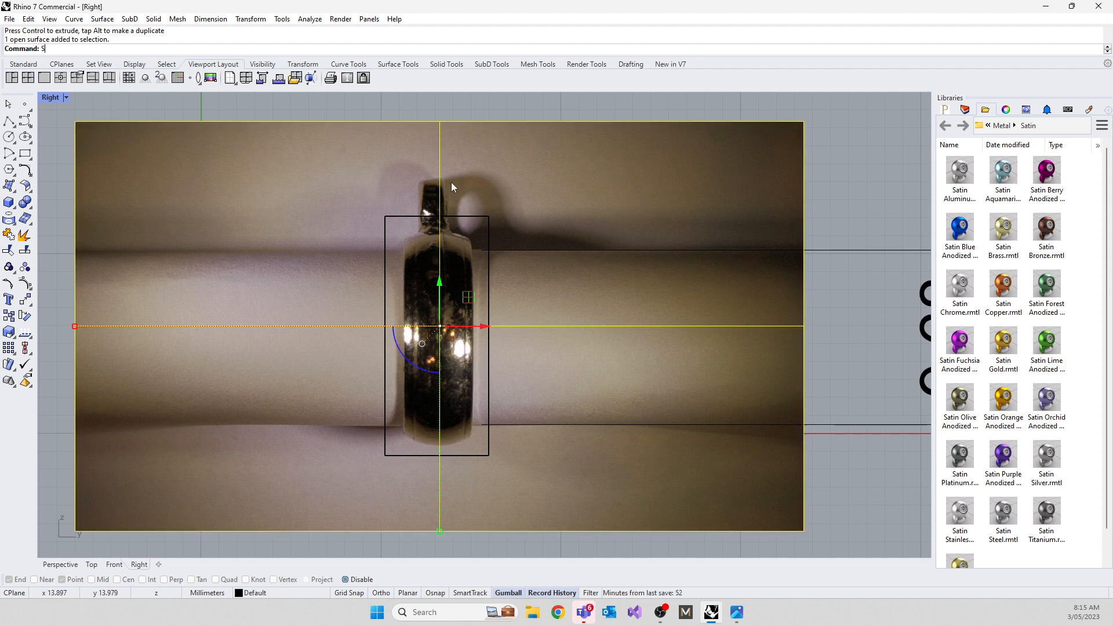
text(plit)
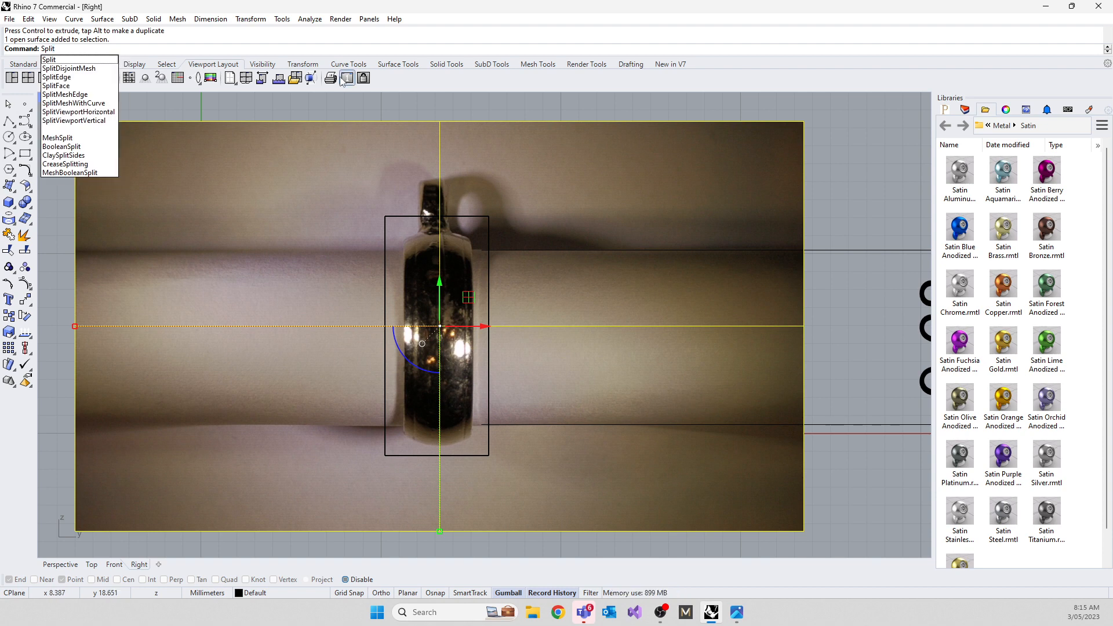
click(68, 60)
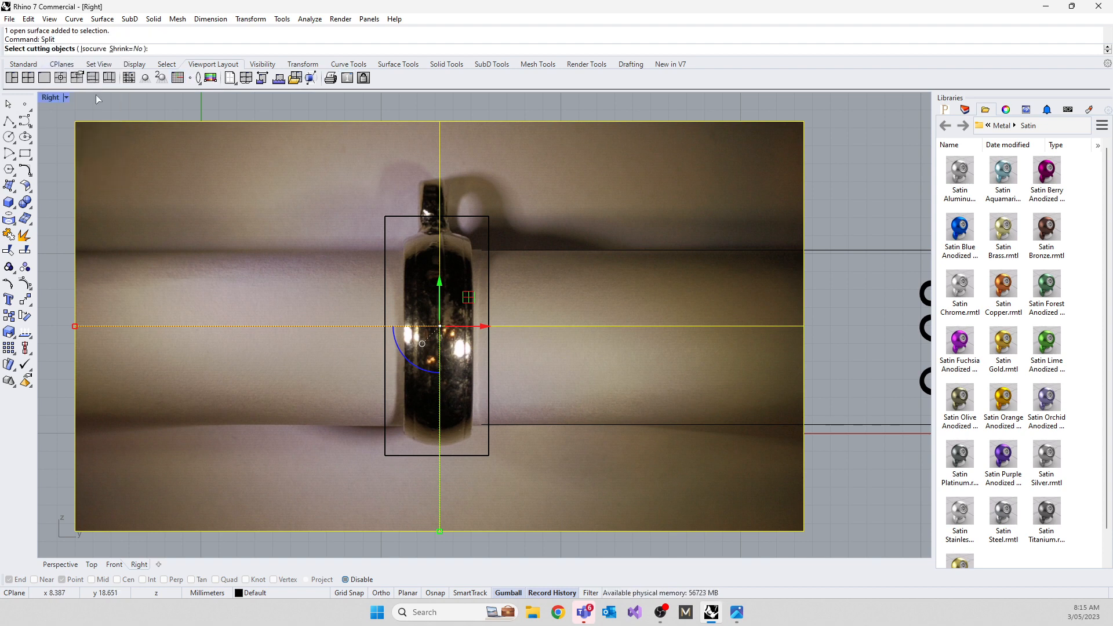
click(393, 219)
key(Return)
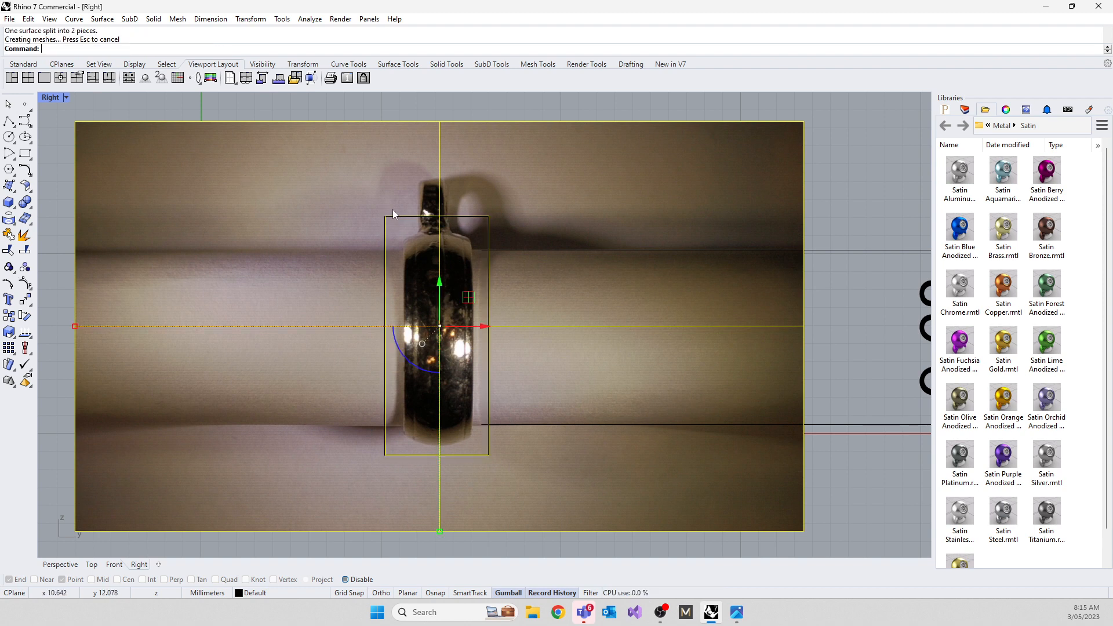
Step: Delete the outer part of the split photo, keeping only the cropped piece around the ring
click(360, 175)
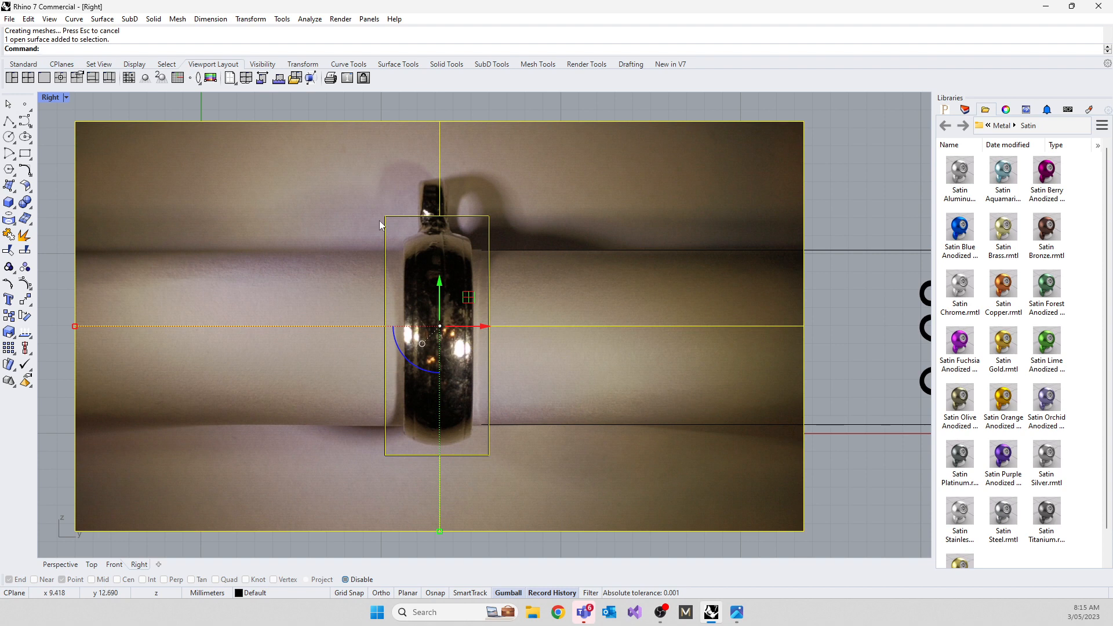
click(395, 256)
shift+click(304, 235)
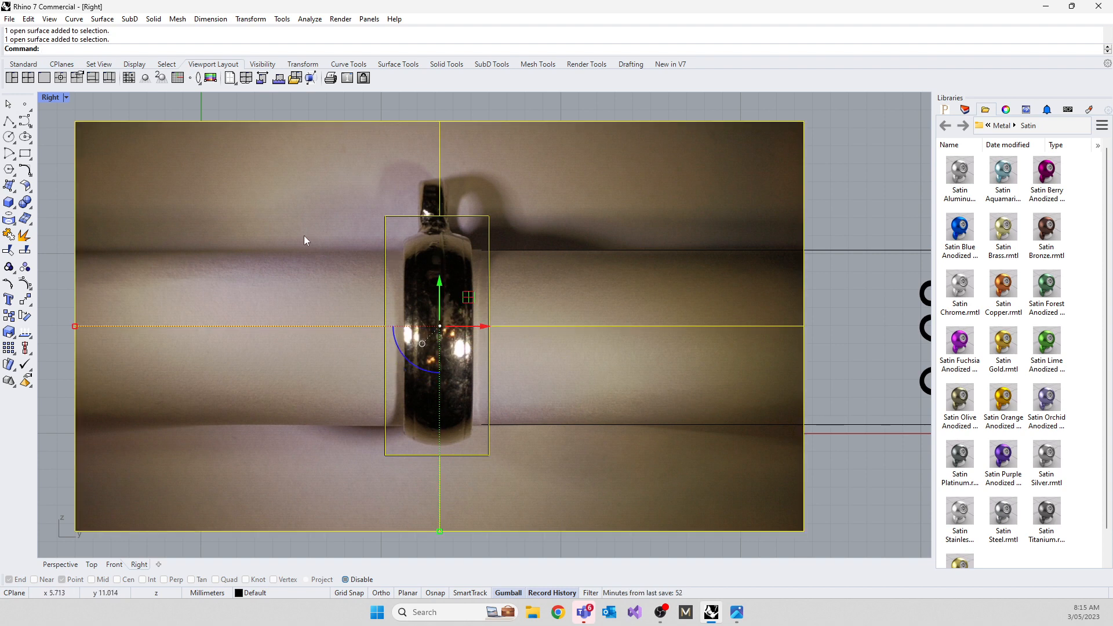
key(Delete)
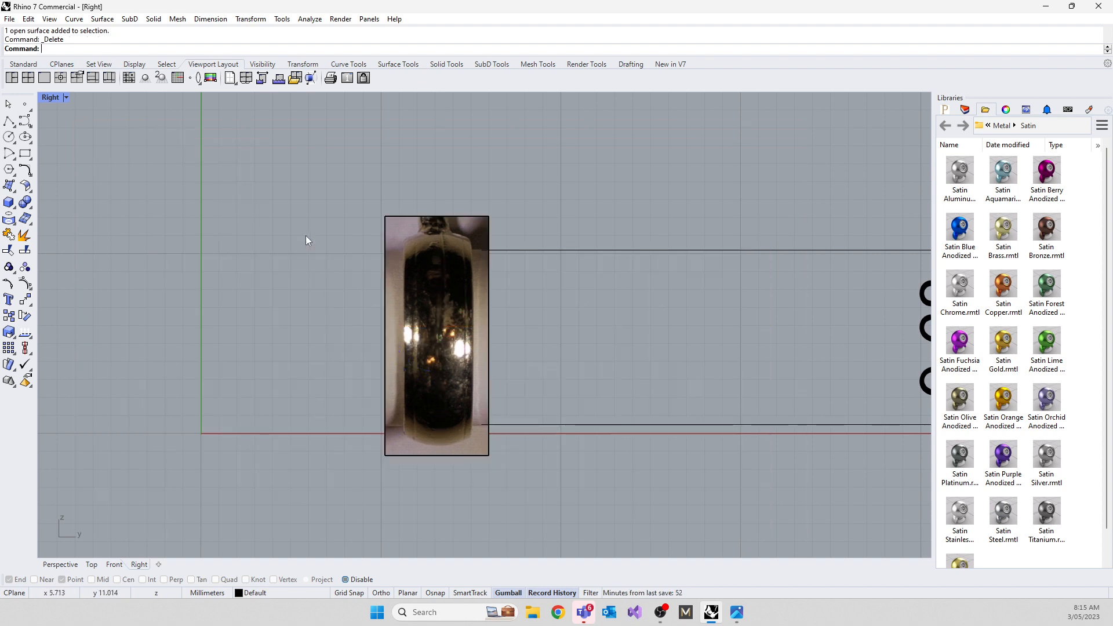
Step: Delete the cropping rectangle and the linear dimension extending from the ring photo
click(393, 218)
click(429, 247)
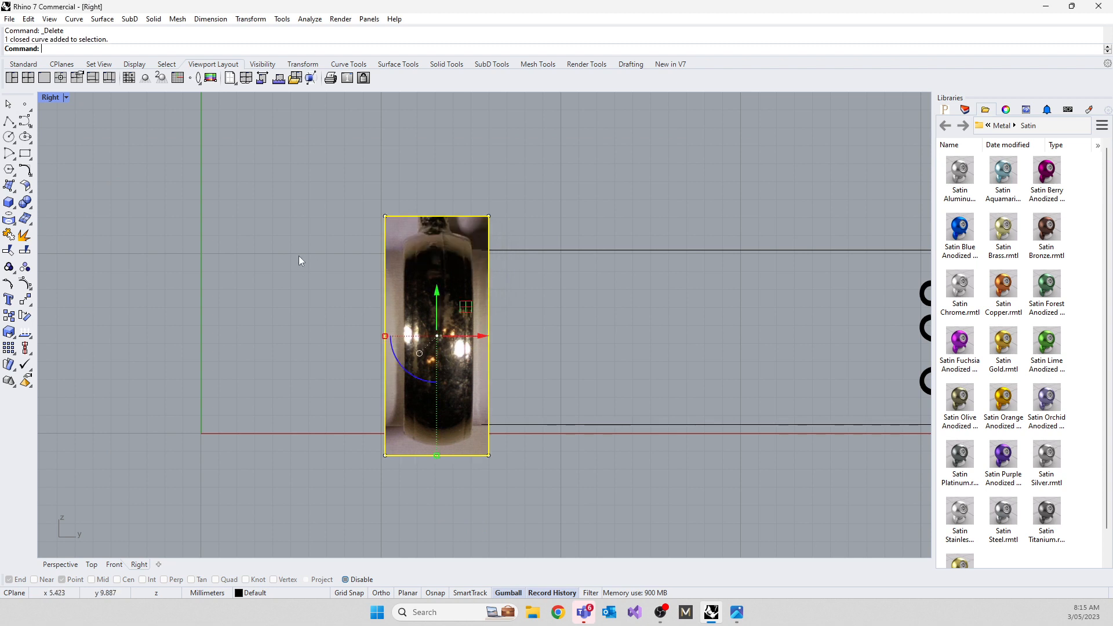
click(300, 260)
click(560, 425)
key(Delete)
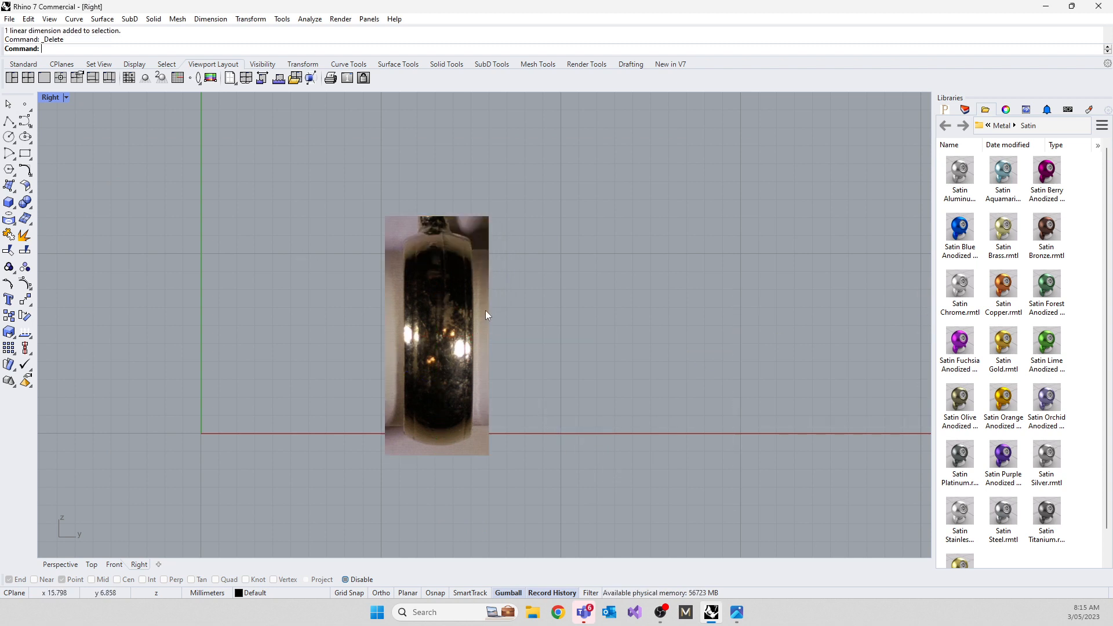
Step: Examine the top and base of the cropped ring photo and check the caliper reading in the reference photo
scroll(492, 322, down, 4)
scroll(482, 320, up, 4)
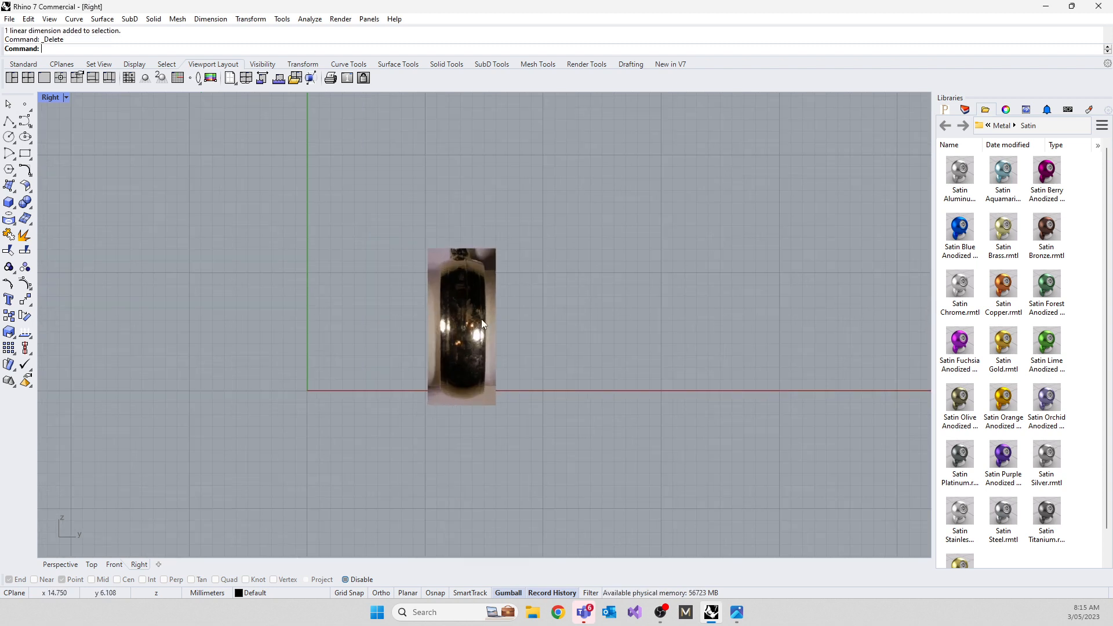
scroll(484, 287, up, 5)
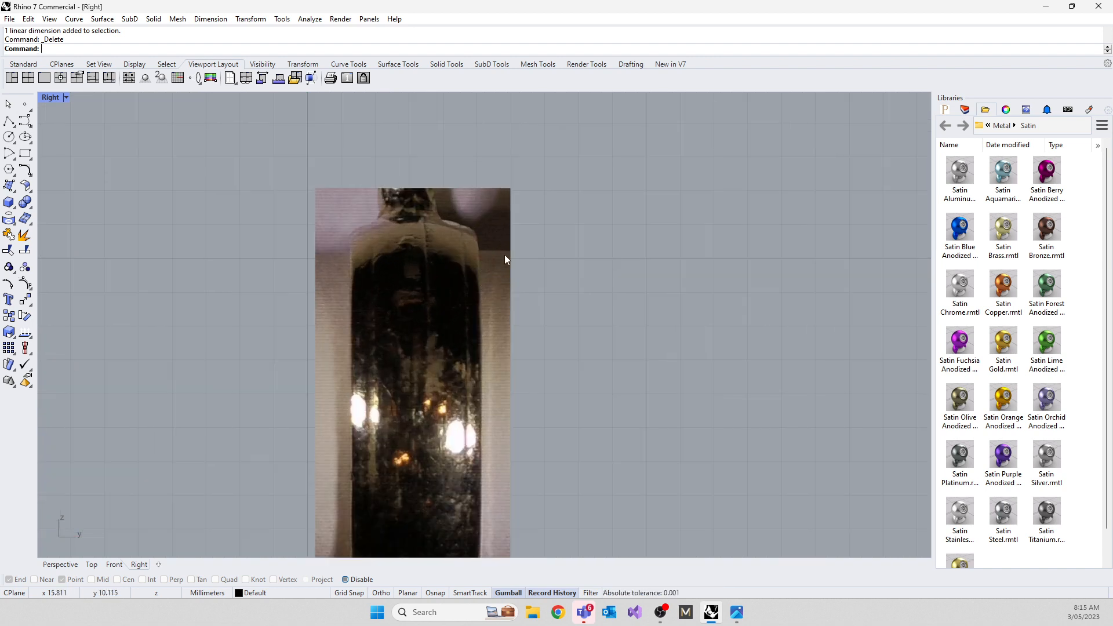
scroll(476, 256, down, 5)
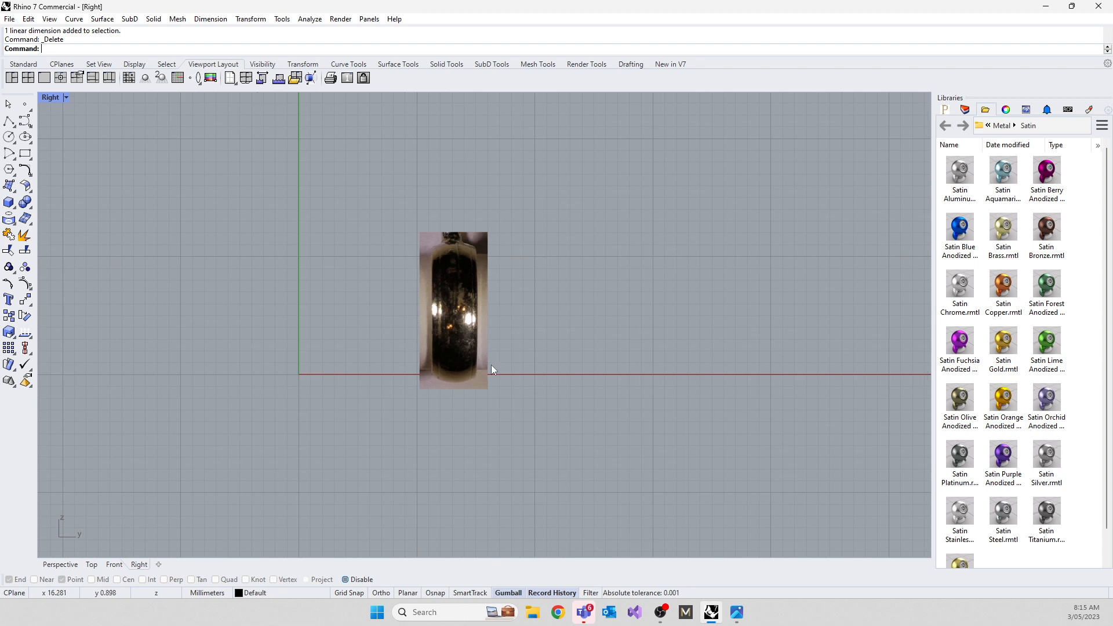
scroll(491, 369, up, 6)
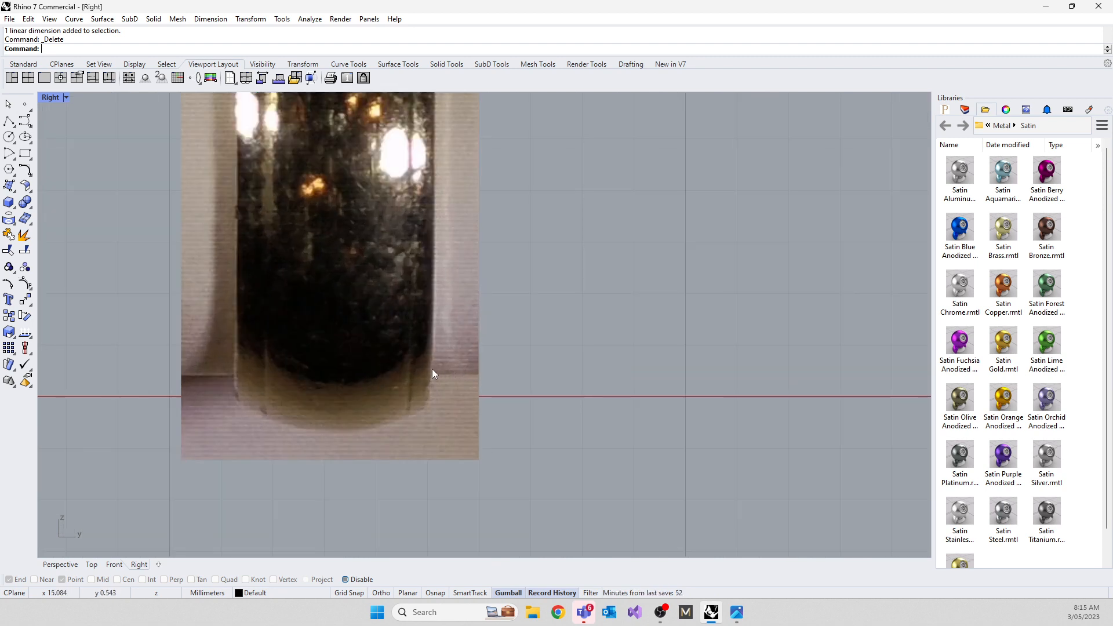
scroll(433, 370, down, 4)
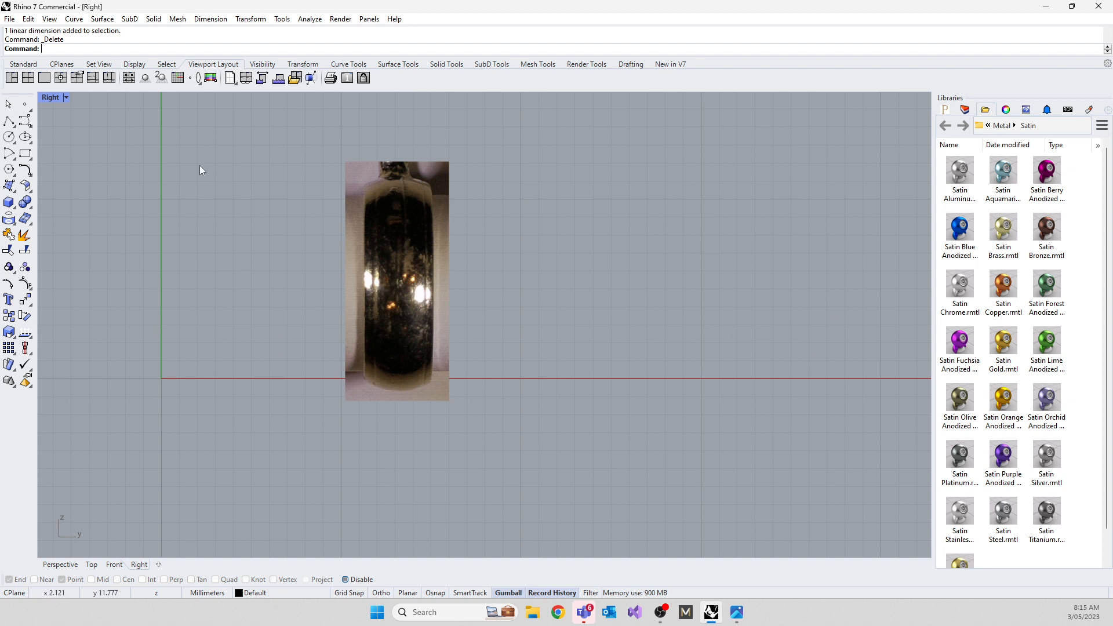
right_drag(211, 434, 369, 417)
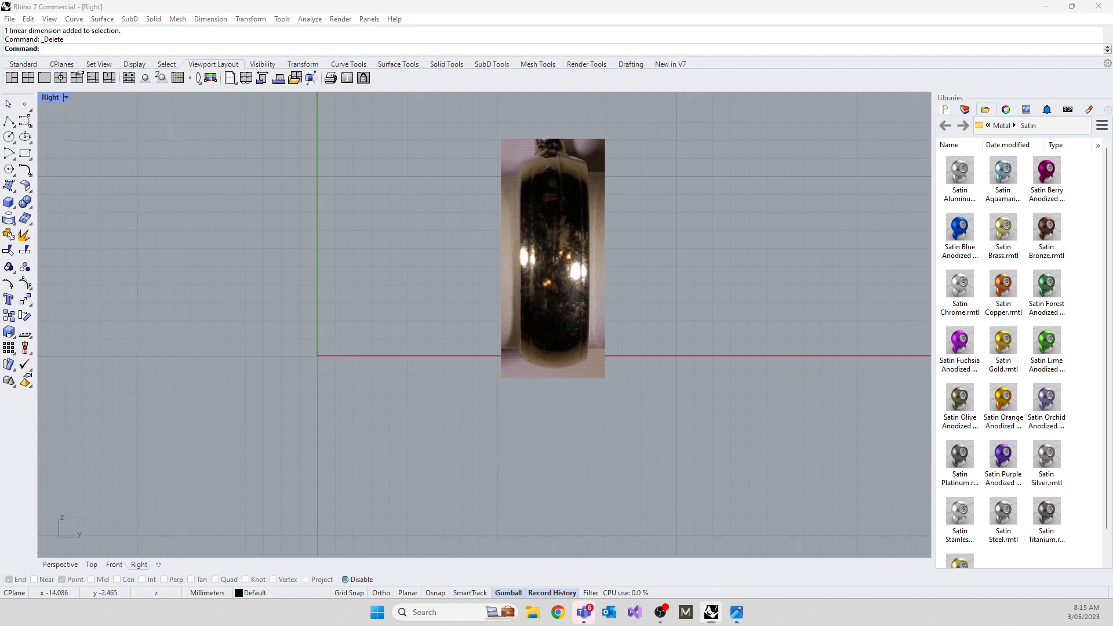
drag(0, 89, 192, 75)
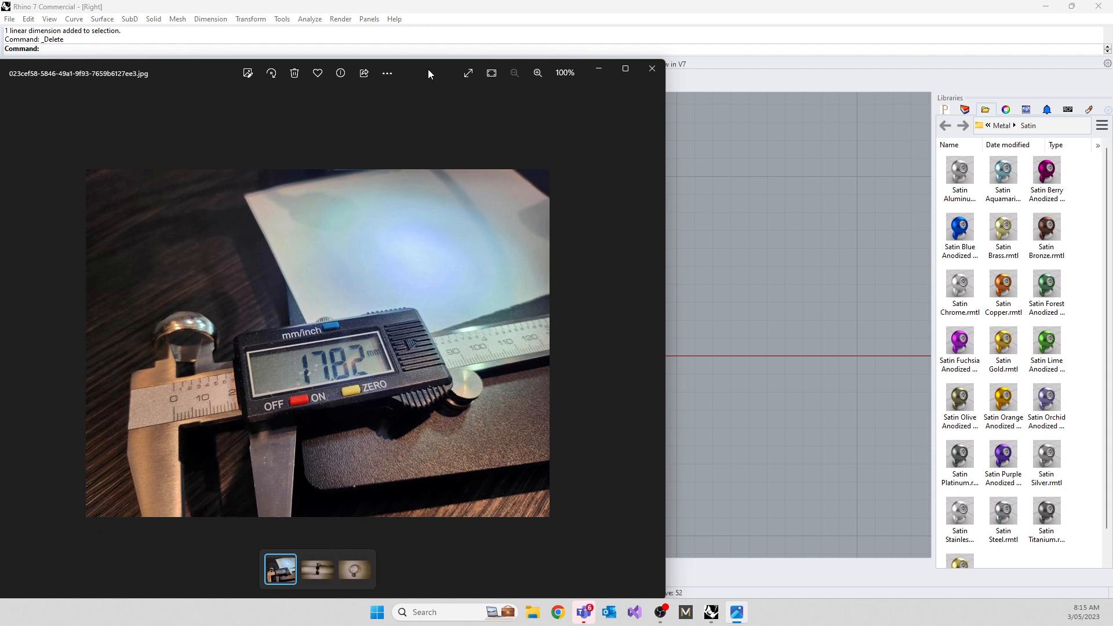
drag(428, 68, 0, 73)
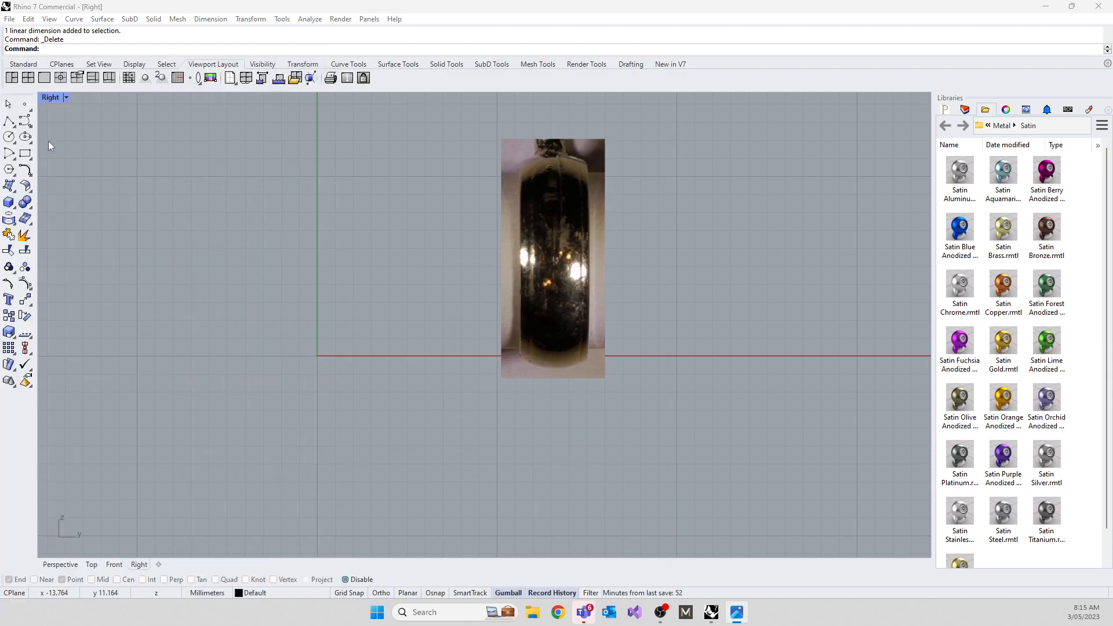
Step: Draw a single-segment vertical polyline 17.82 mm long straight down from the origin
click(9, 123)
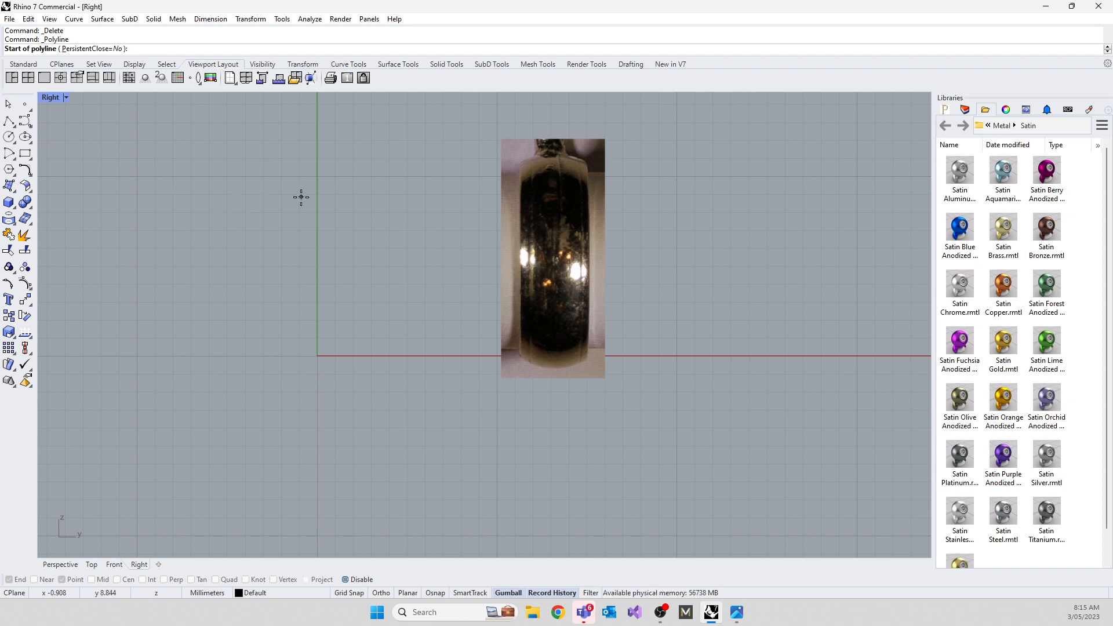
scroll(301, 301, up, 3)
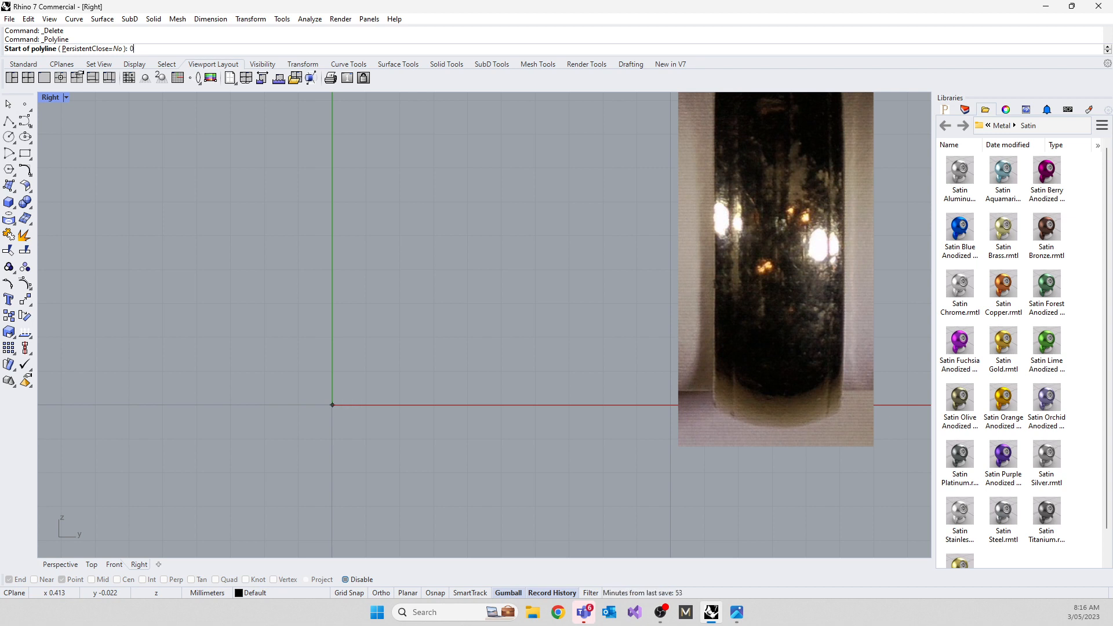
key(Return)
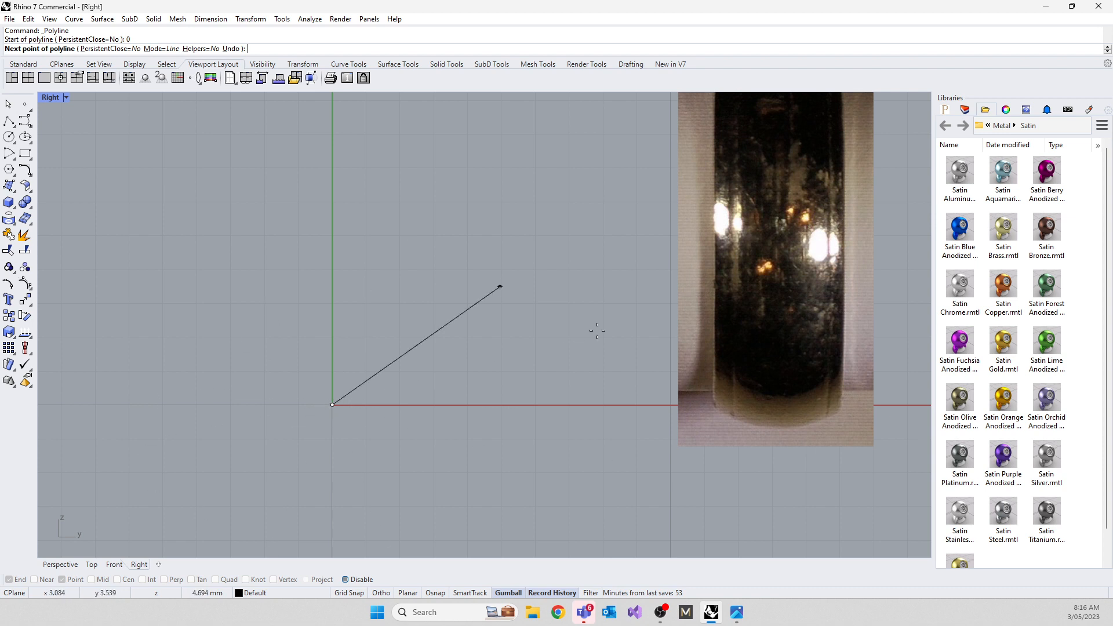
scroll(430, 249, down, 3)
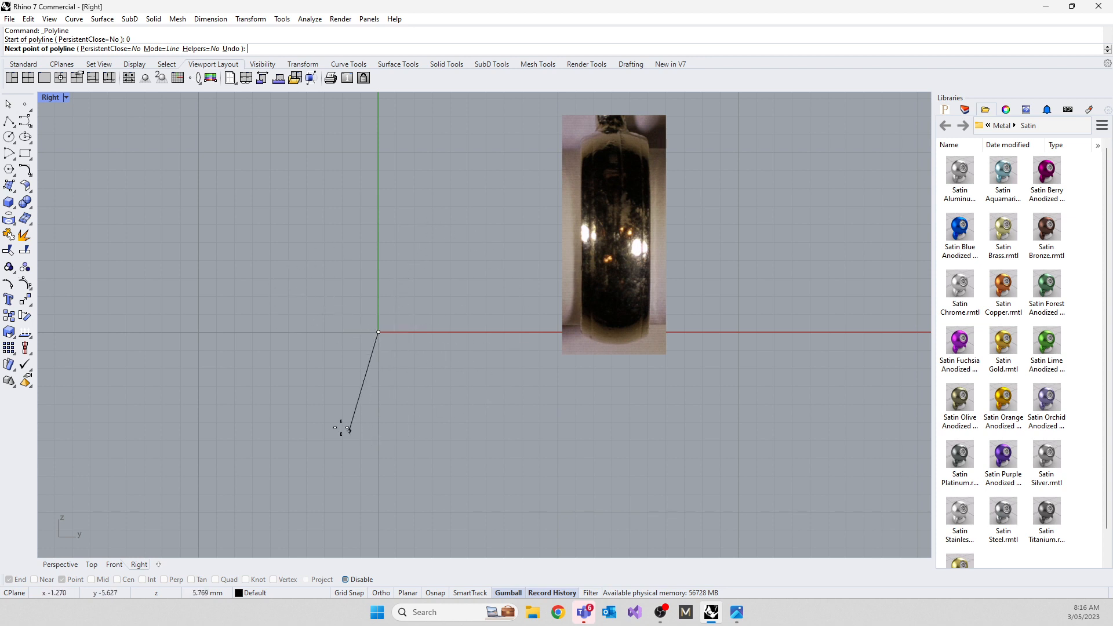
key(F8)
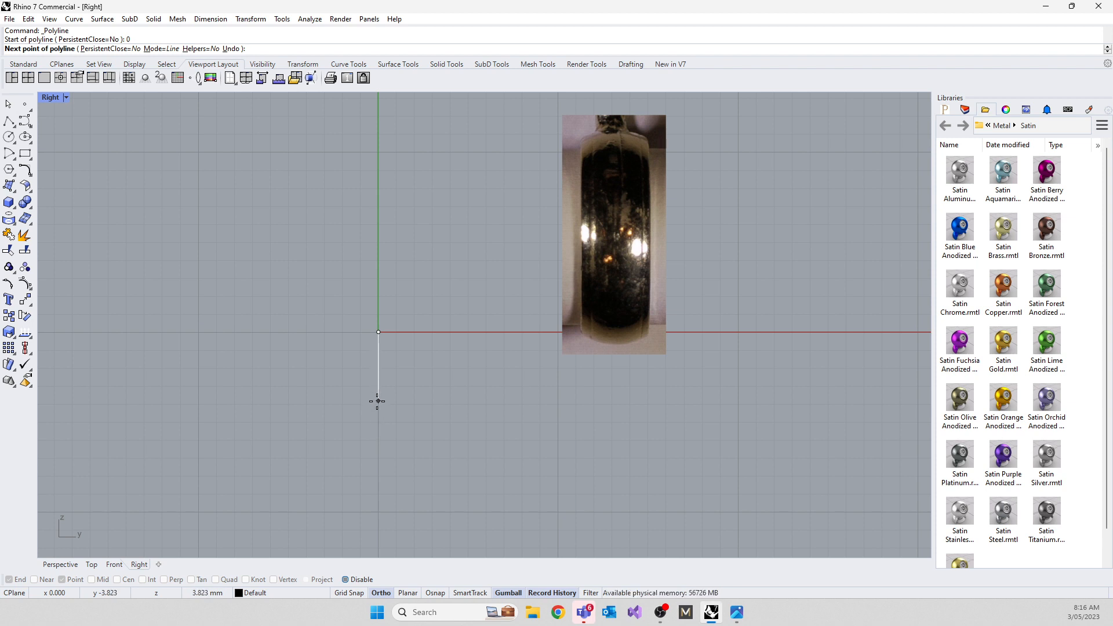
key(F8)
text(17)
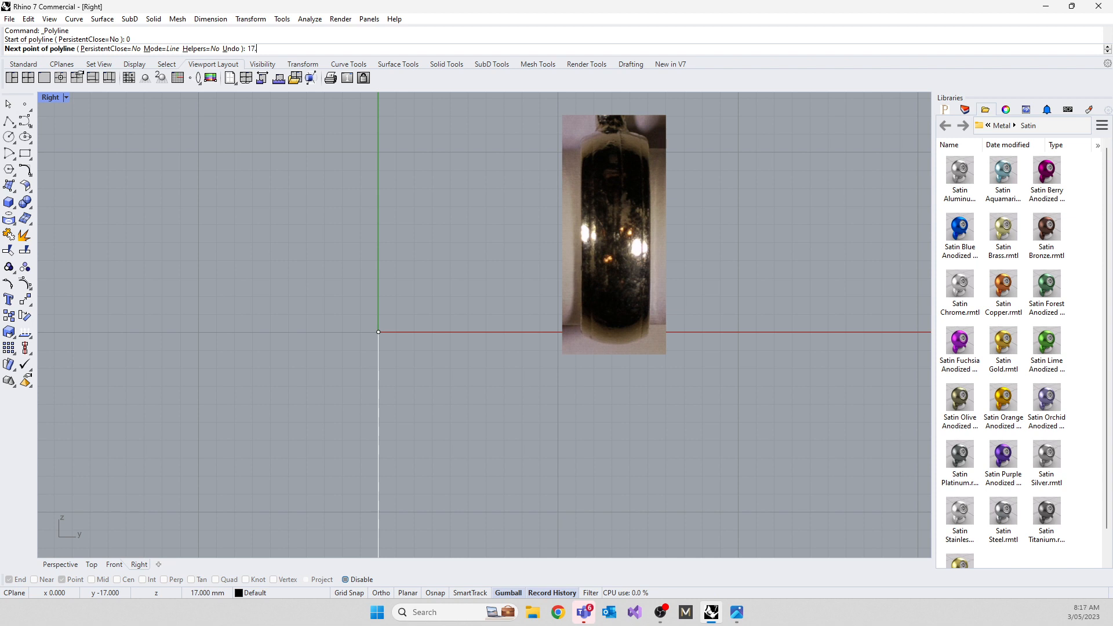
text(.82)
key(Return)
scroll(355, 293, down, 3)
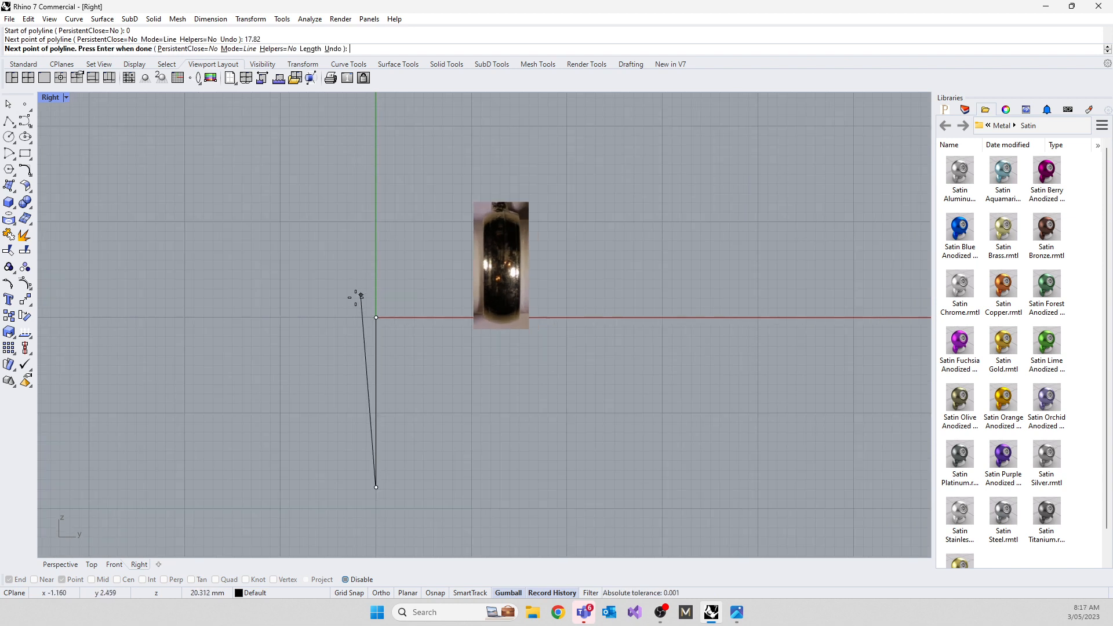
key(Return)
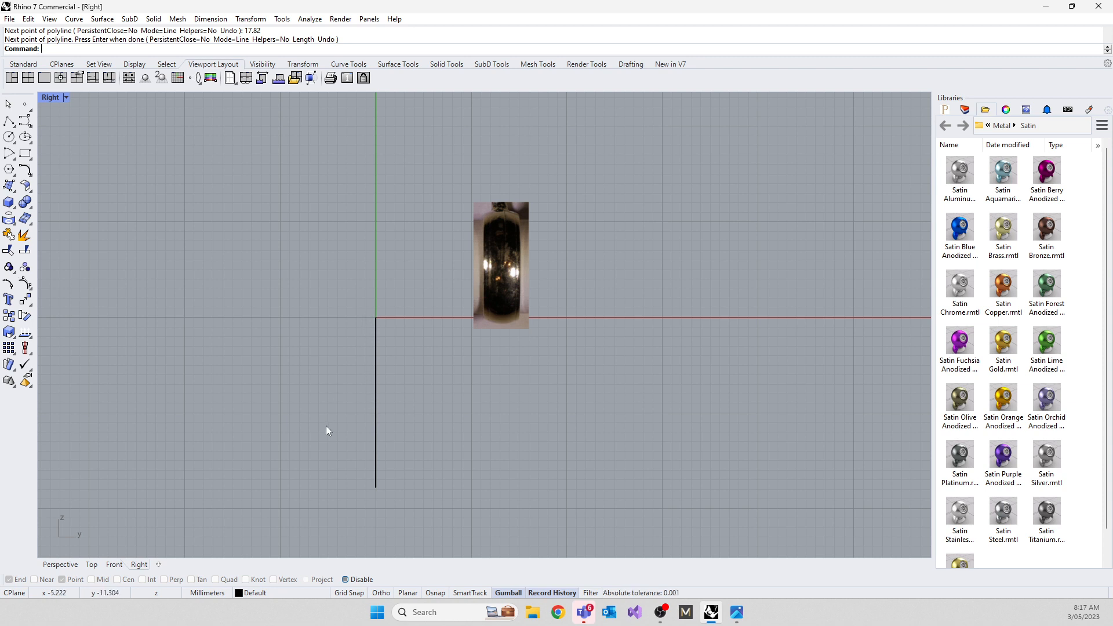
Step: Re-enable object snaps and leave only the Mid snap active, with End and Point off
click(345, 580)
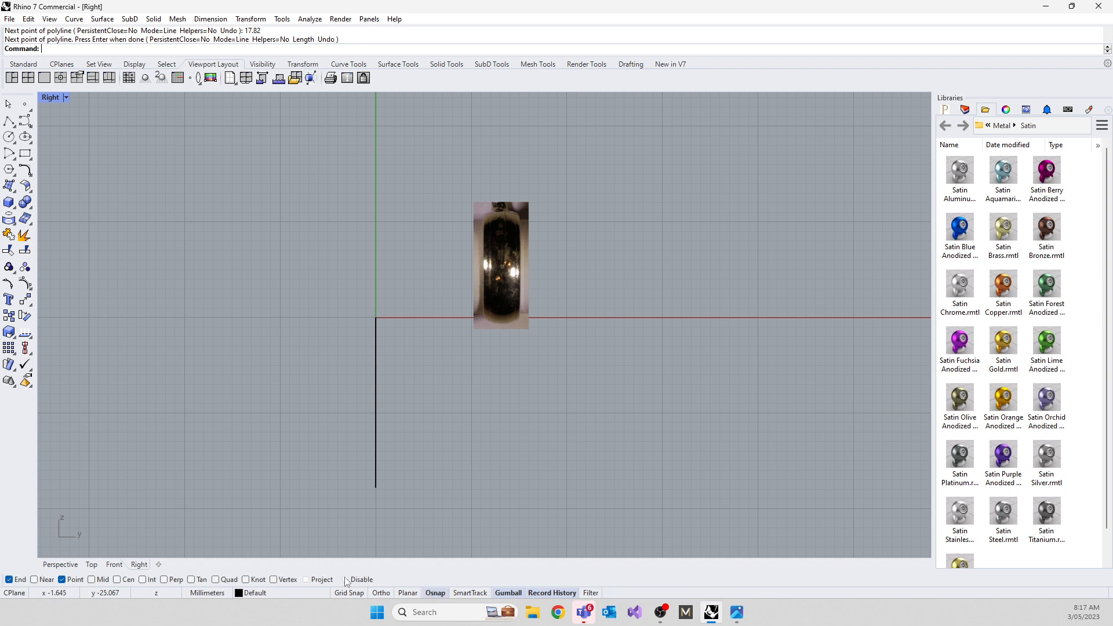
click(91, 579)
click(62, 580)
click(13, 580)
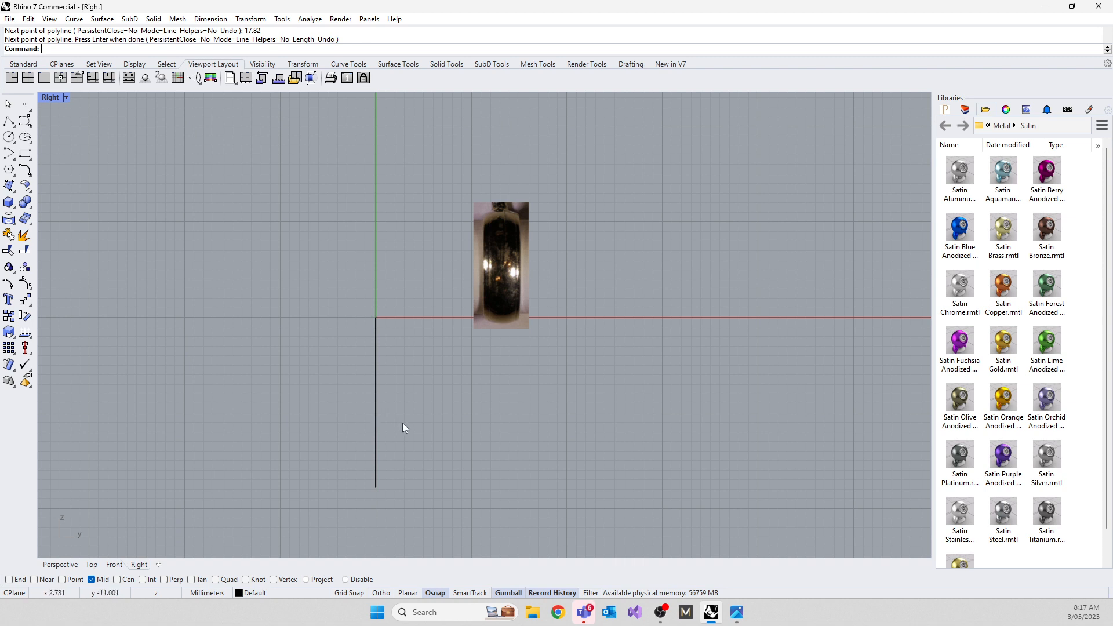
click(375, 430)
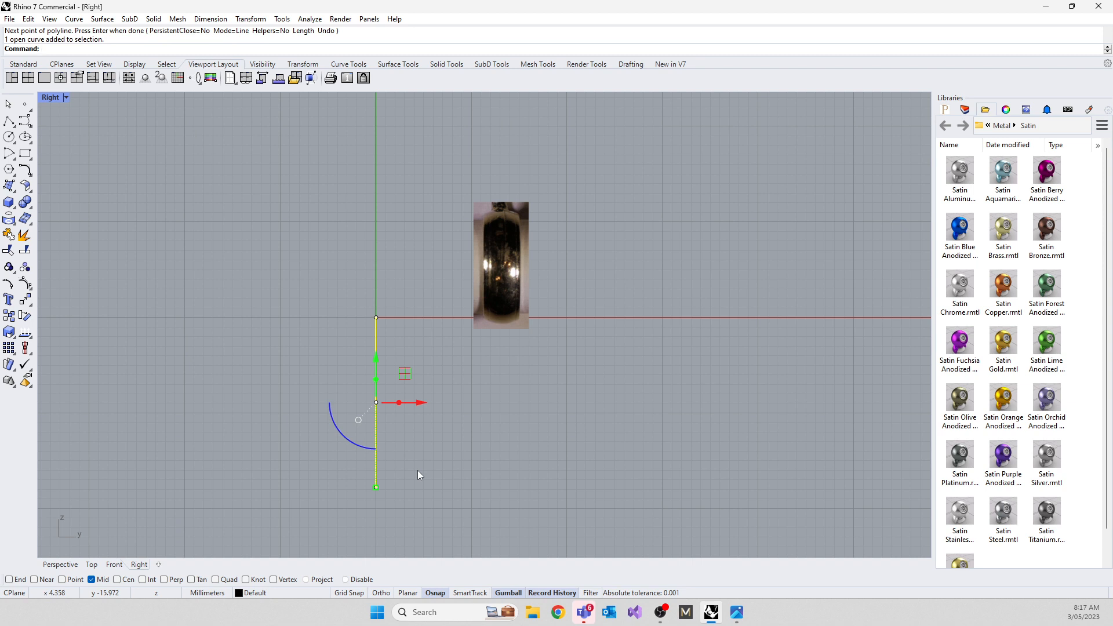
key(Escape)
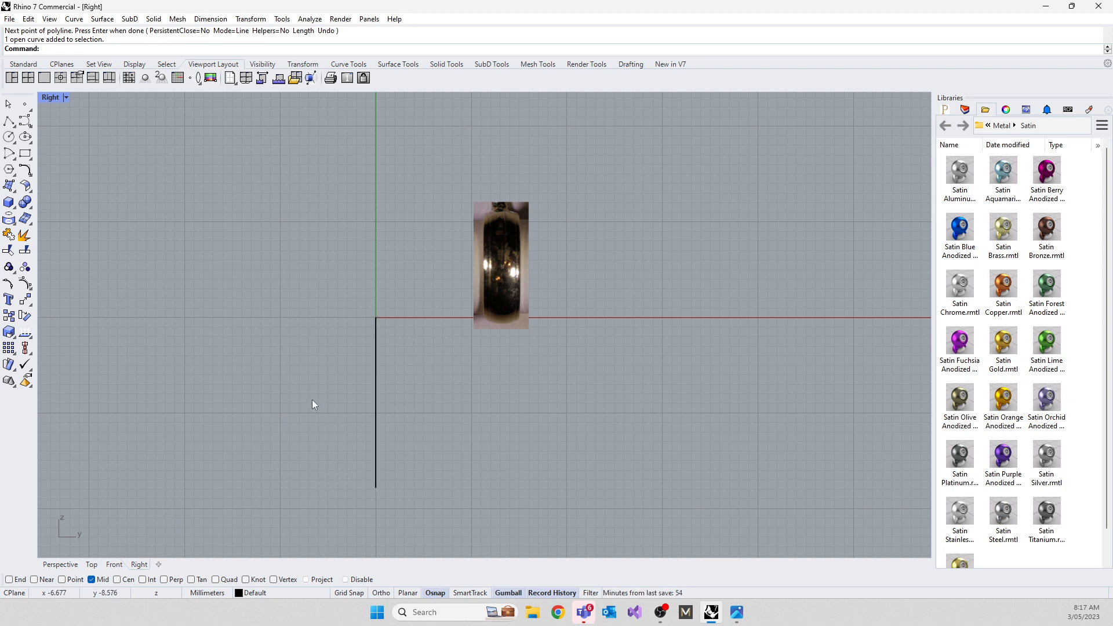
text(M)
key(Return)
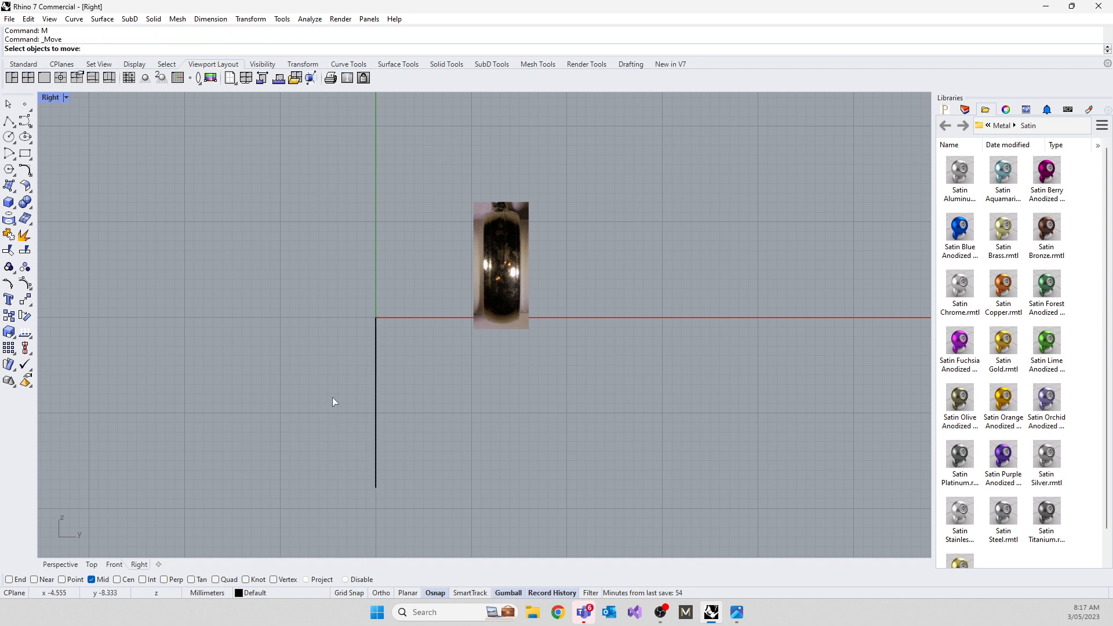
click(375, 420)
key(Escape)
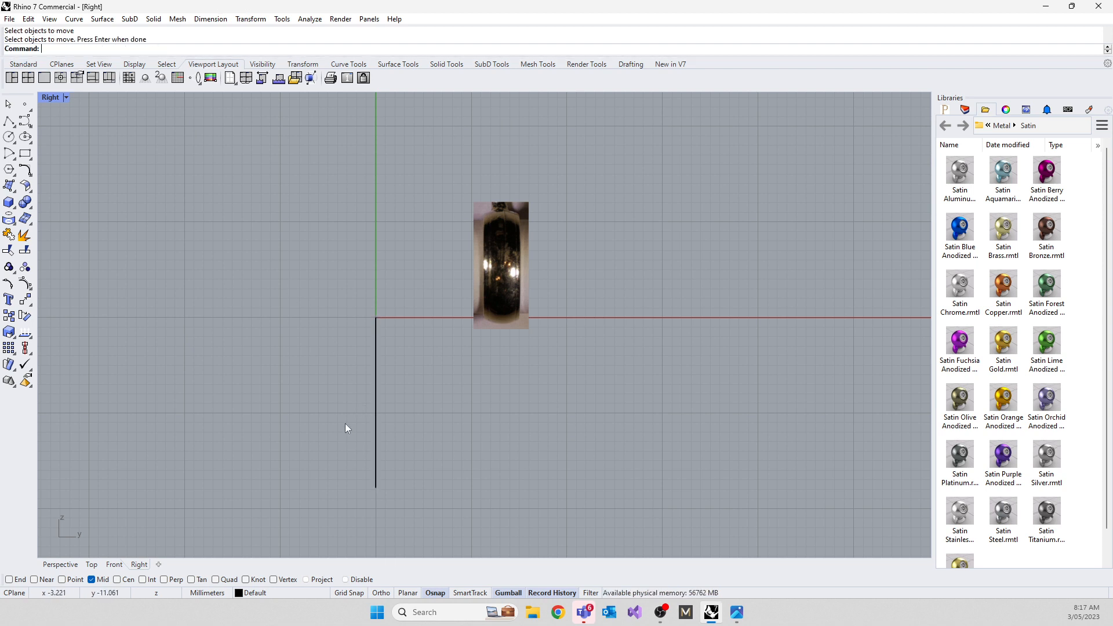
Step: Move the vertical line from its midpoint to the origin at 0
click(375, 437)
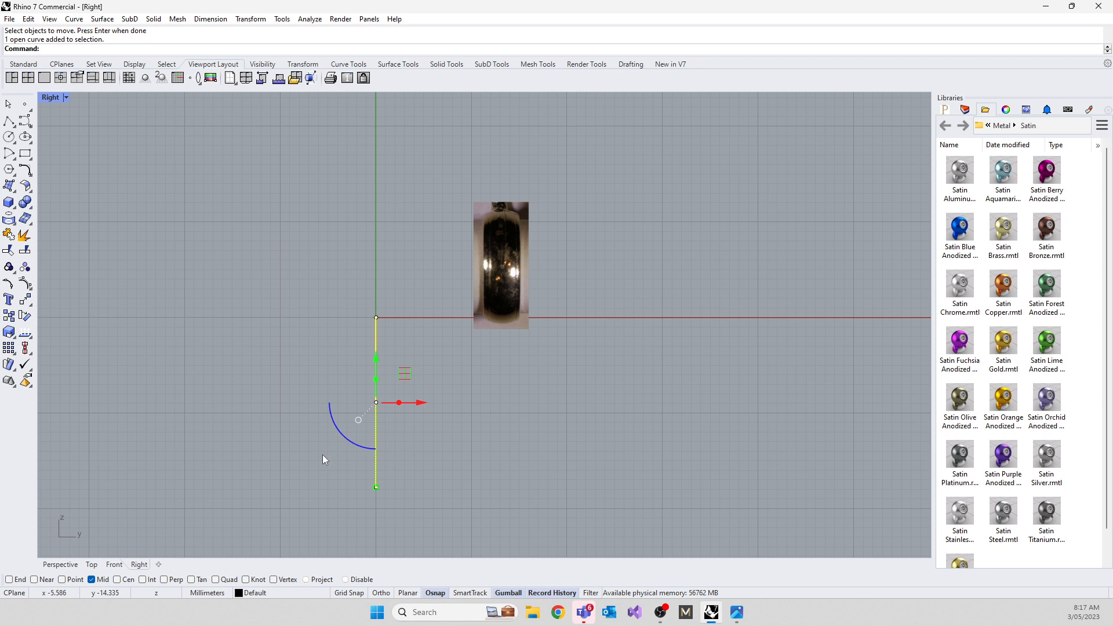
text(M)
key(Return)
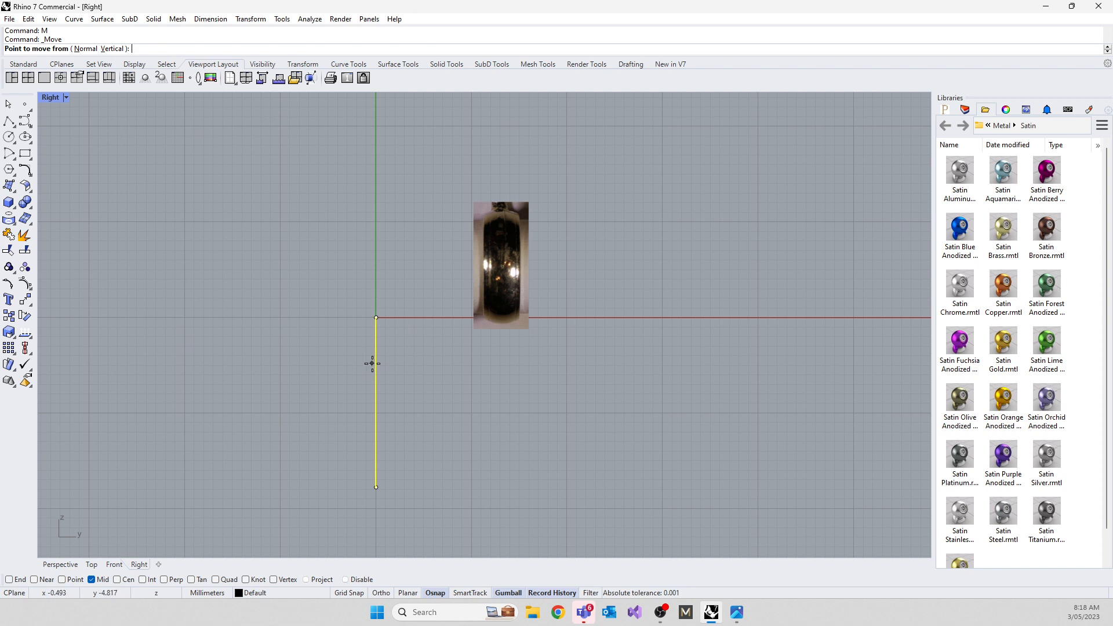
click(376, 403)
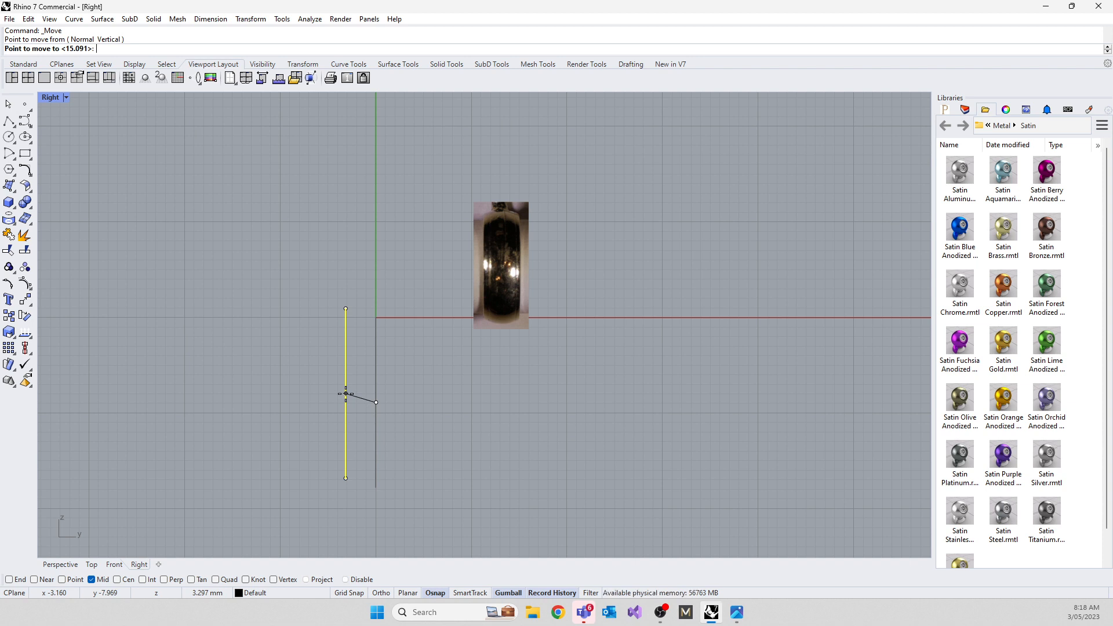
text(0)
key(Return)
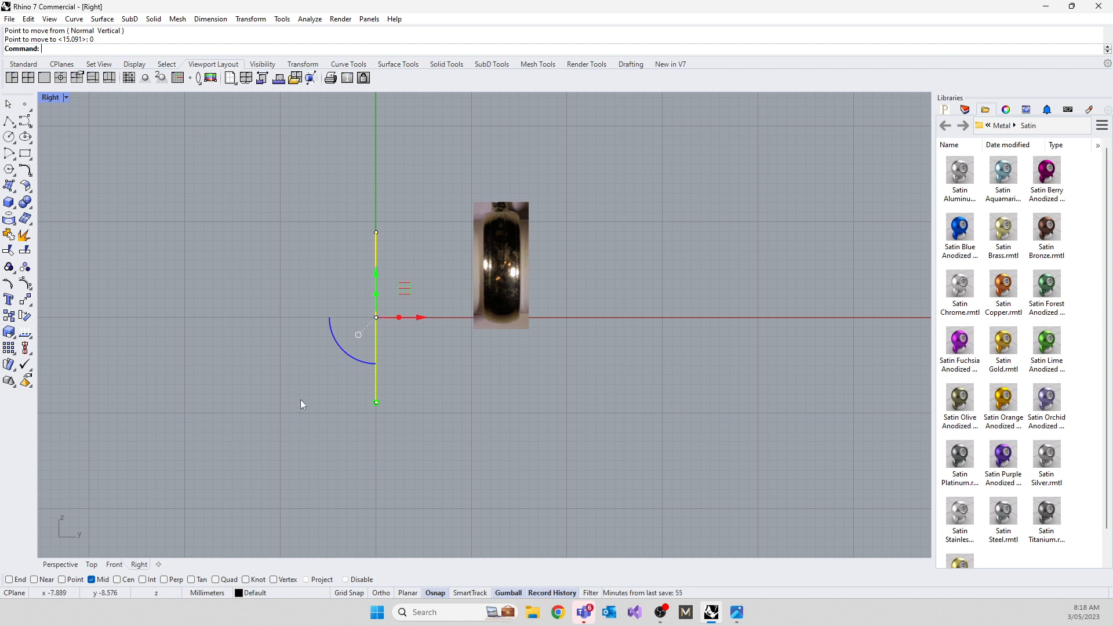
Step: Delete the vertical line centred on the origin and inspect the ring photo's top and base
key(Delete)
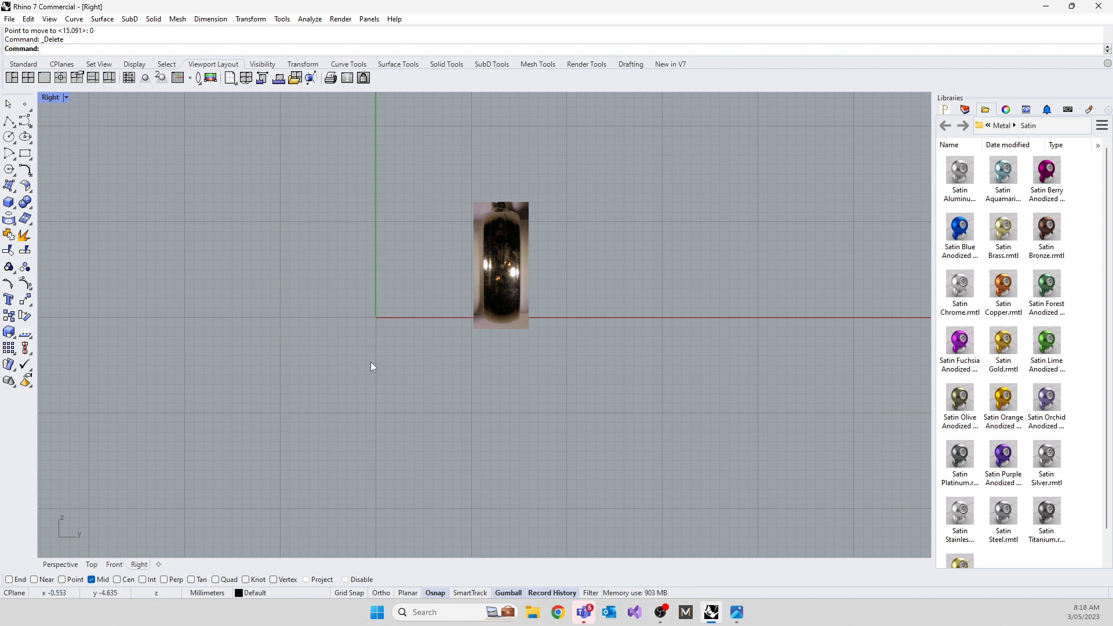
scroll(521, 231, up, 5)
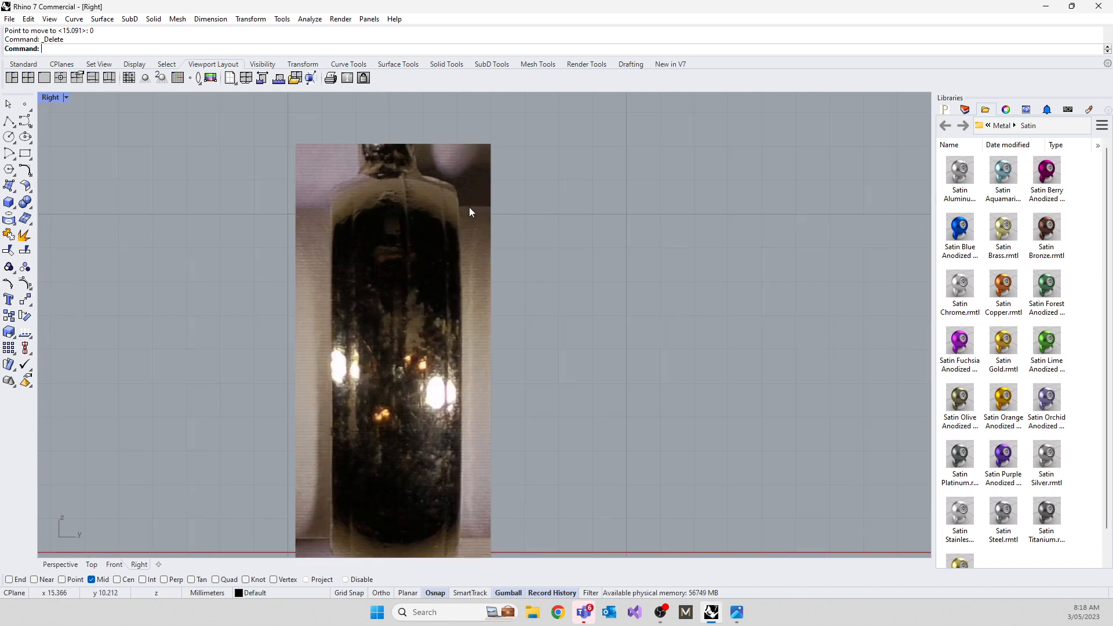
scroll(460, 205, down, 3)
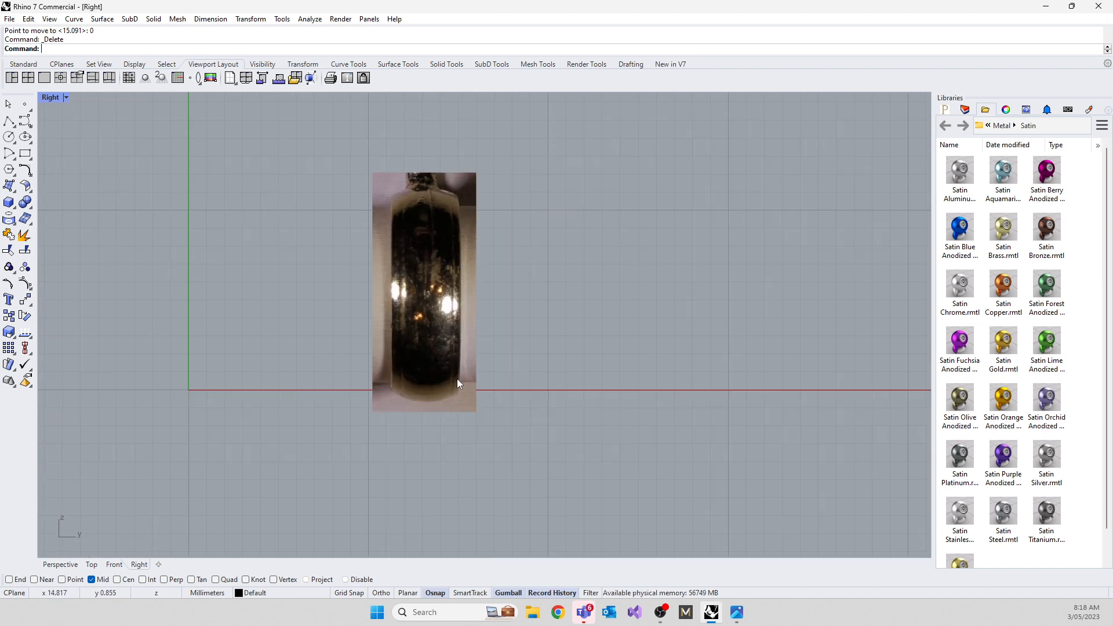
scroll(457, 380, up, 3)
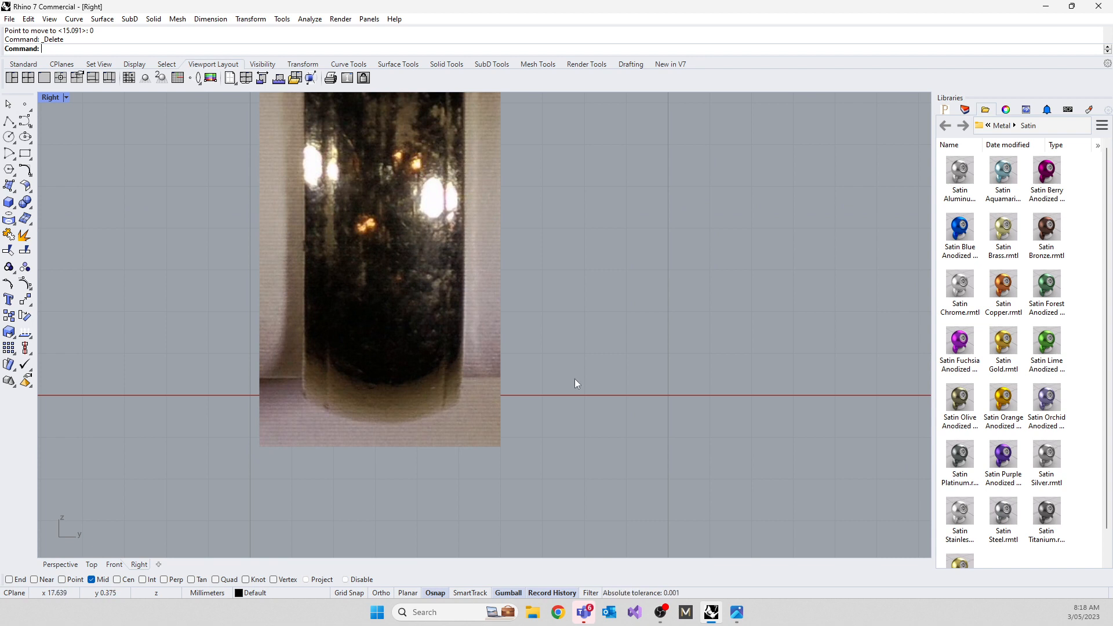
scroll(576, 380, down, 4)
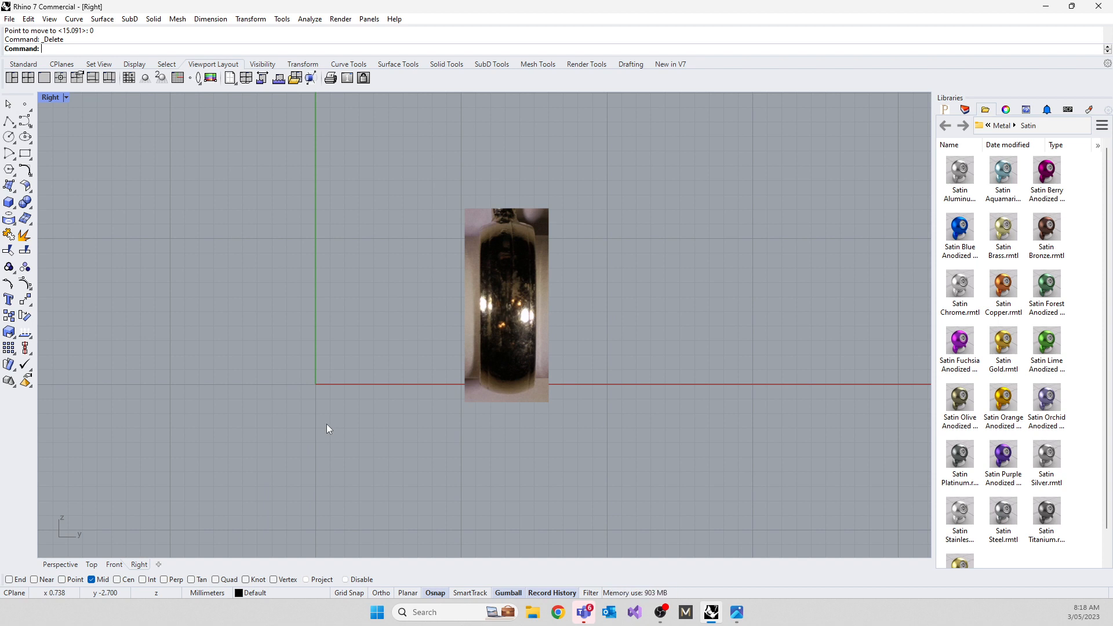
Step: Draw a vertical line 17.82 mm long downward from a free point beside the vertical axis, away from the ring photo
text(Line)
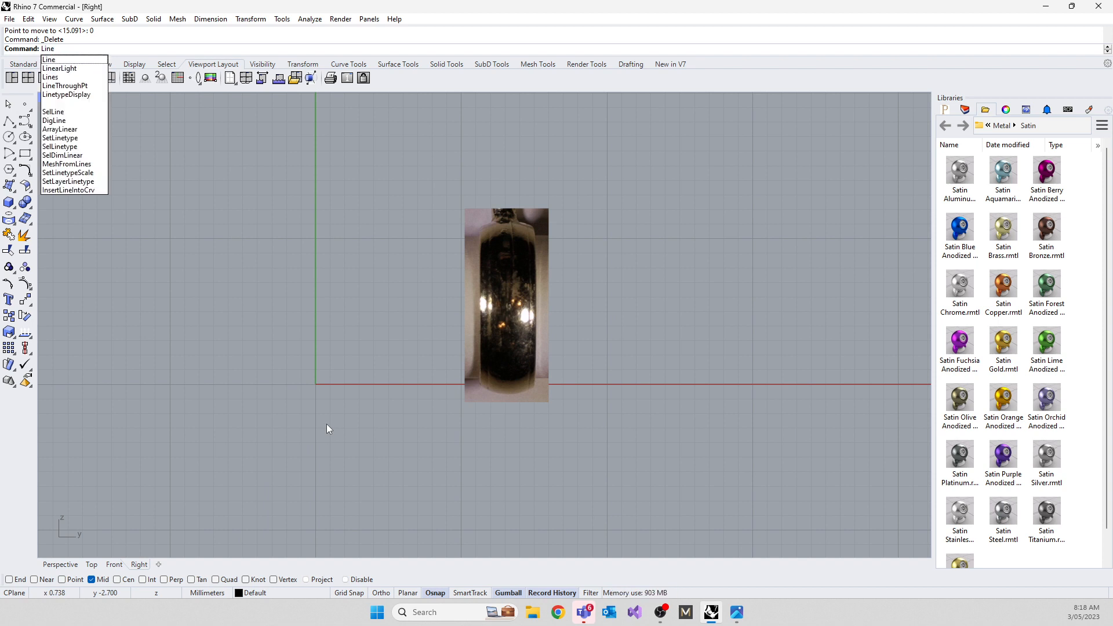
key(Return)
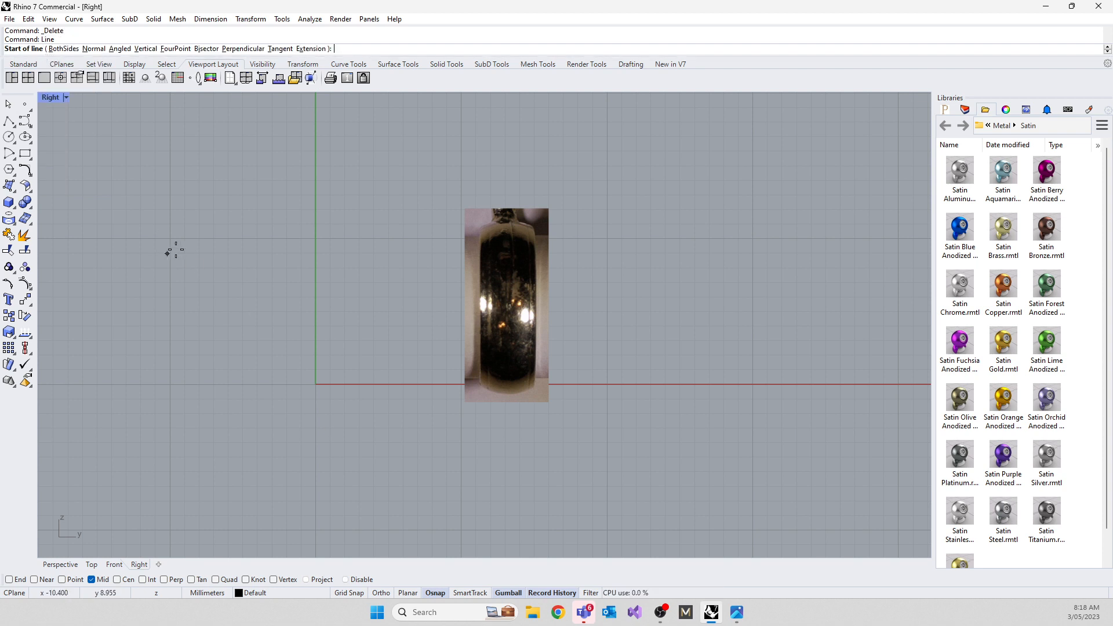
click(209, 188)
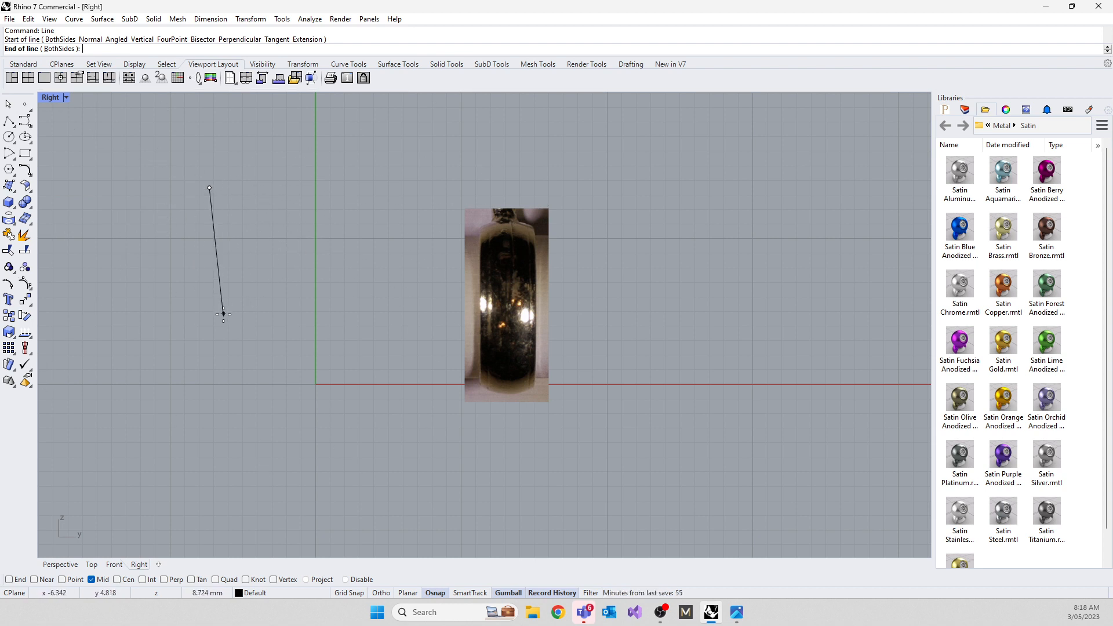
key(F8)
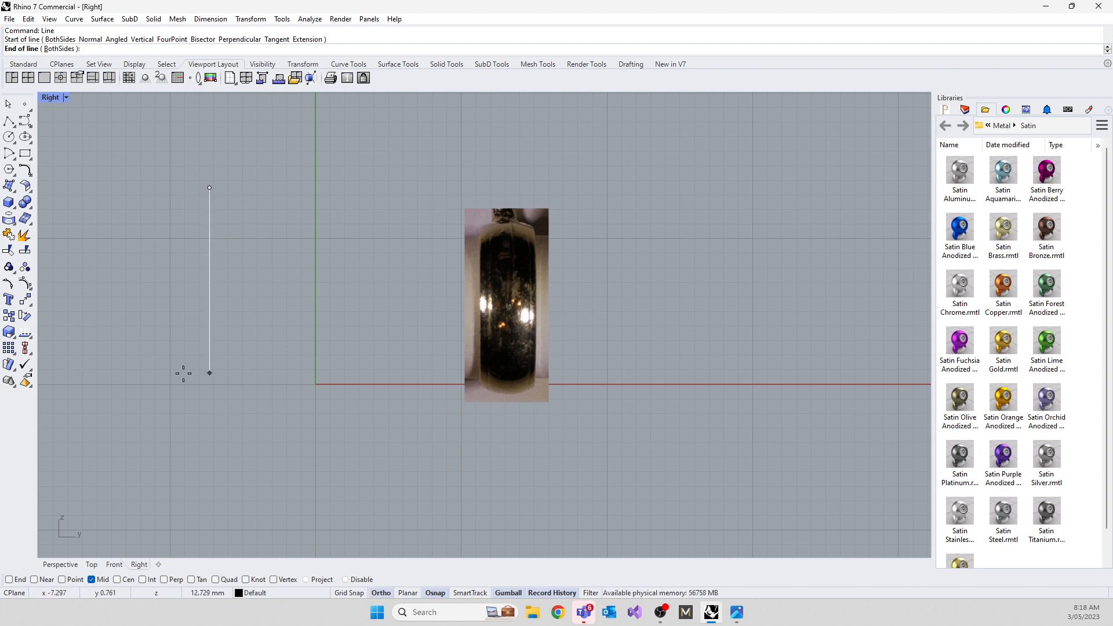
key(F8)
text(17.)
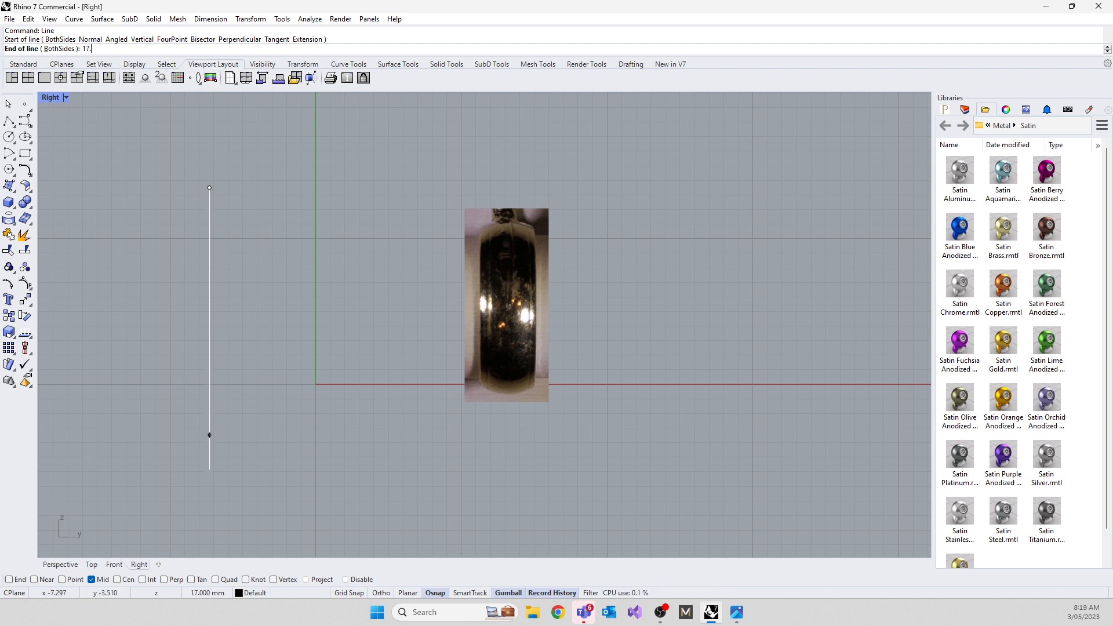
text(82)
key(Return)
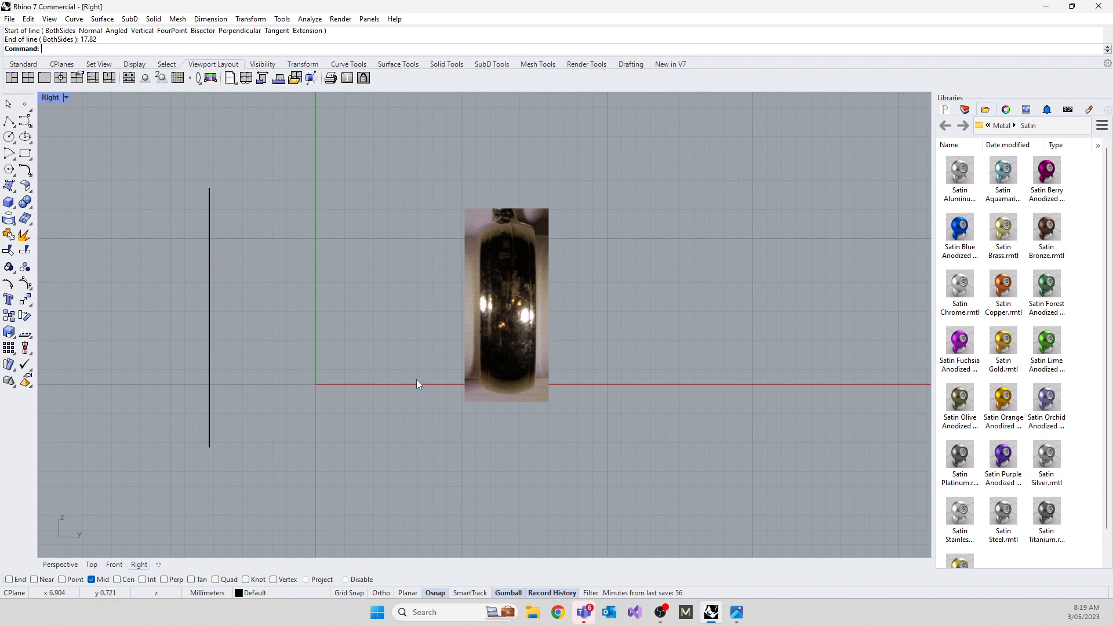
Step: Move the new line from its midpoint to the origin at 0, using the Mid snap
click(210, 430)
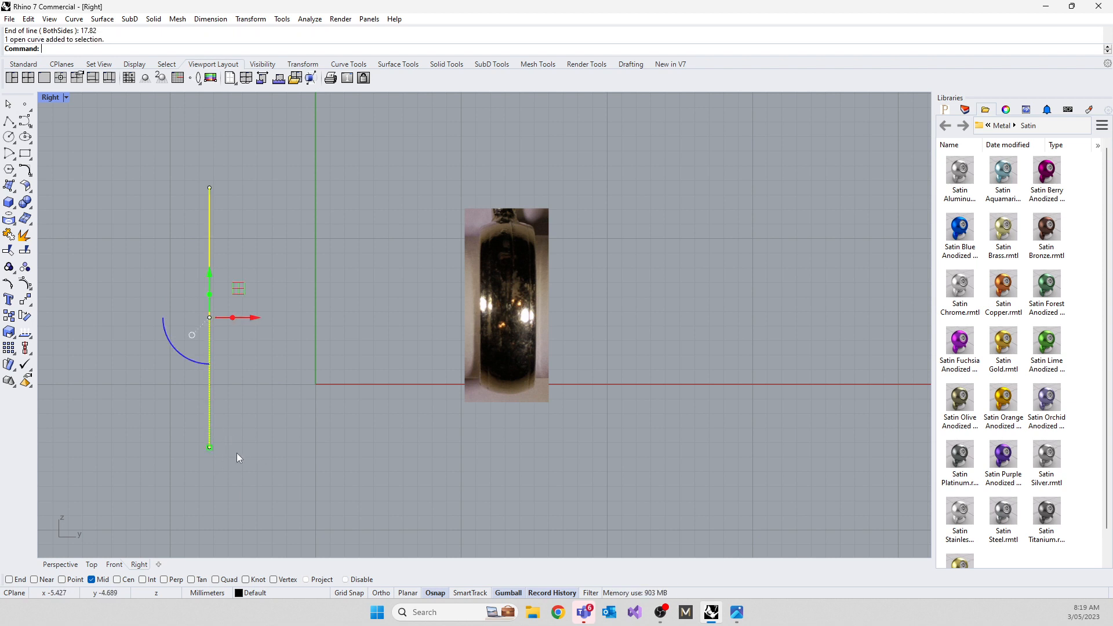
text(Move)
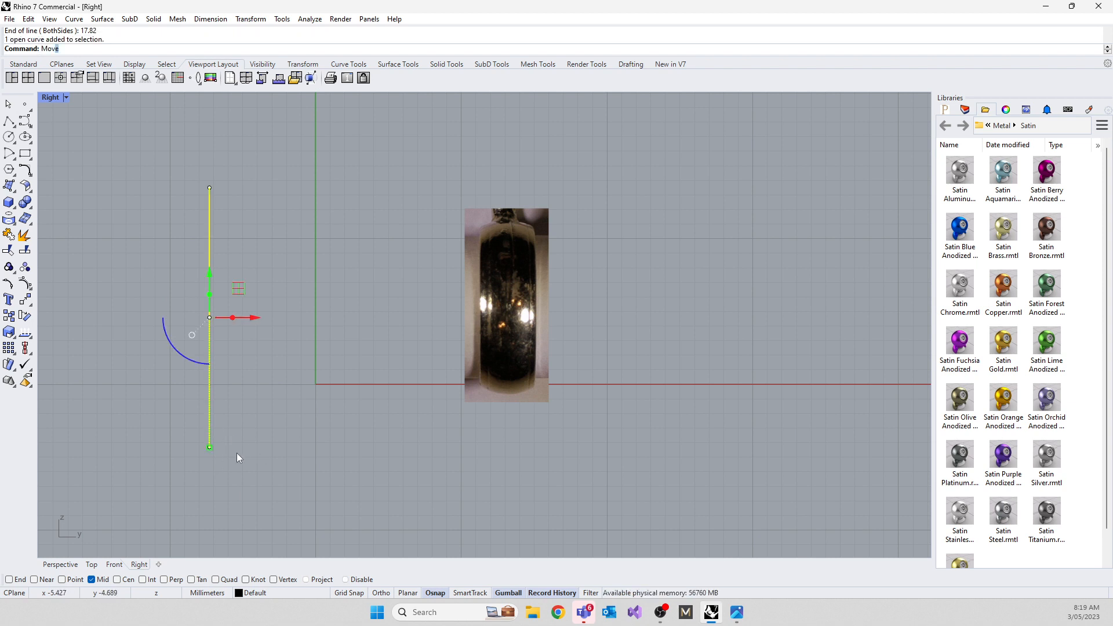
key(Return)
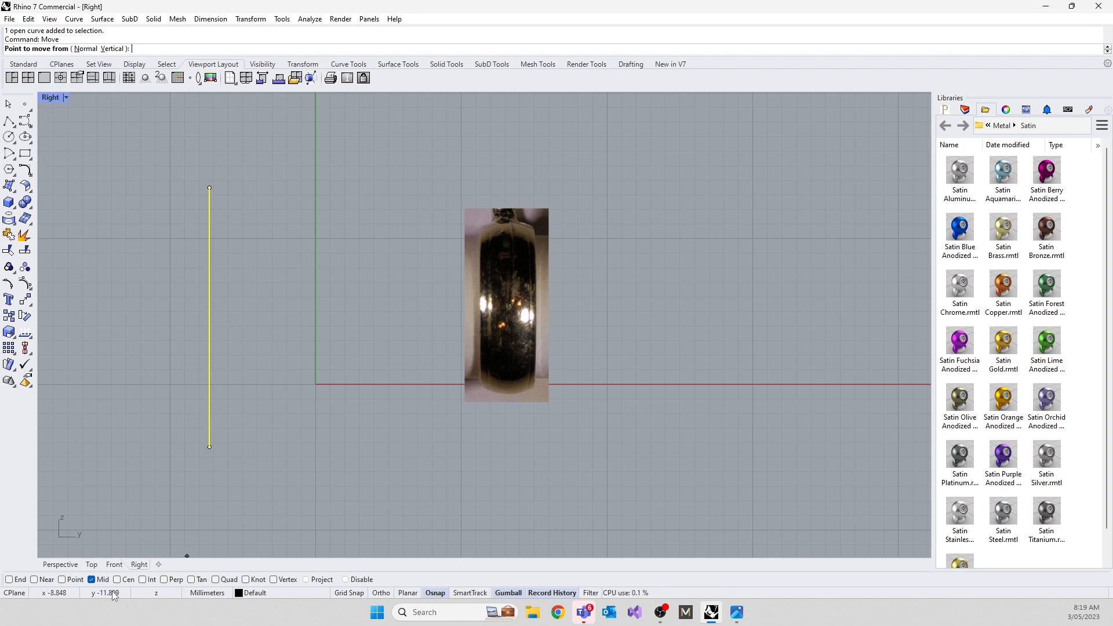
click(92, 580)
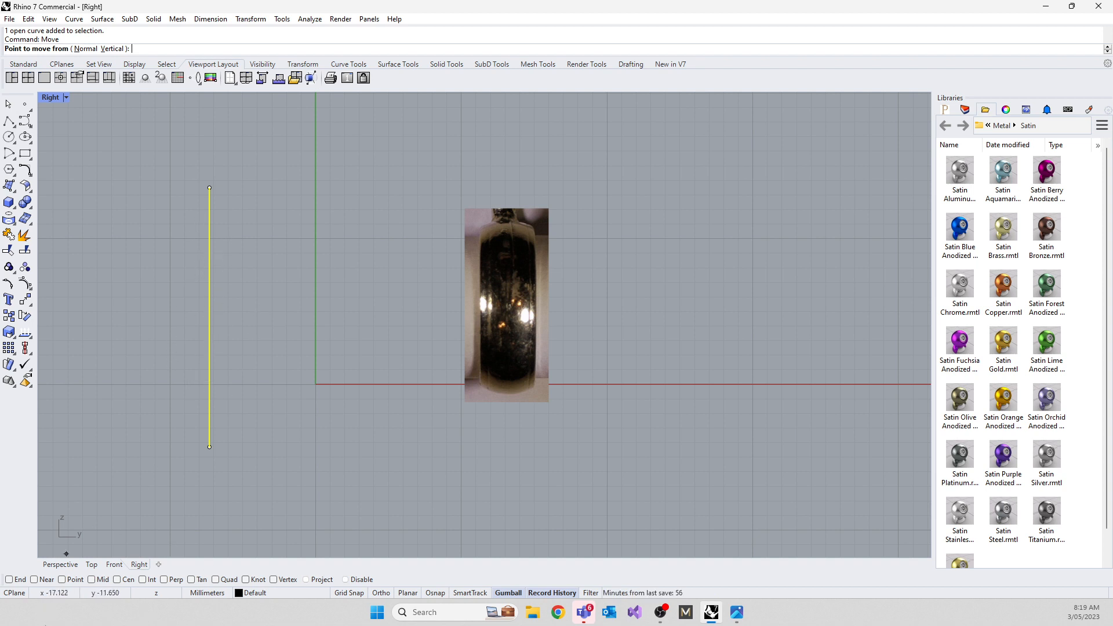
click(92, 580)
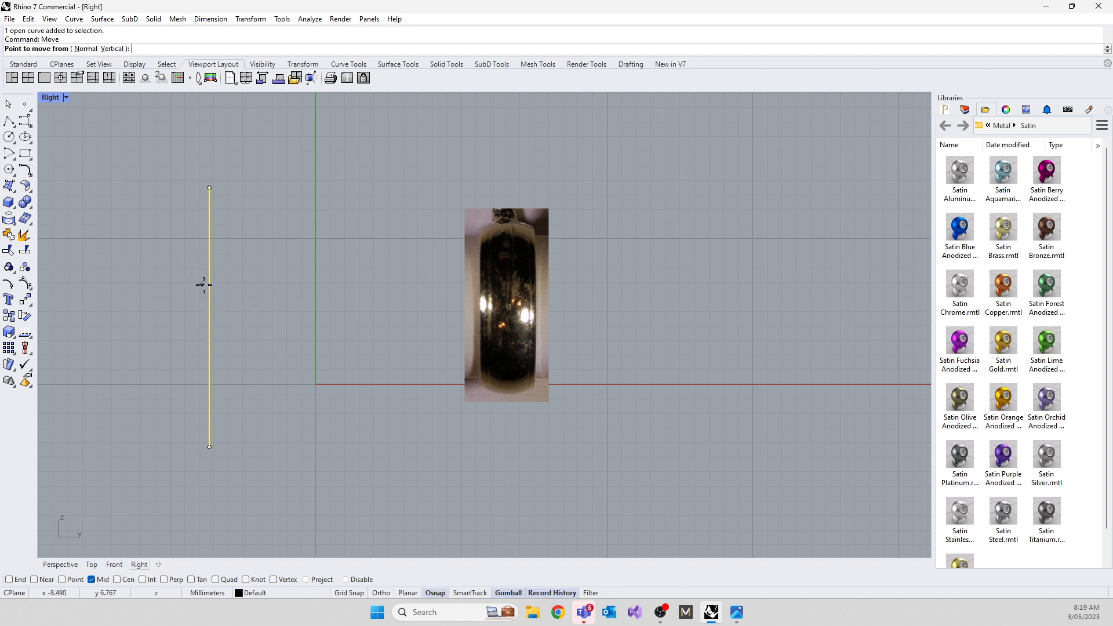
click(209, 316)
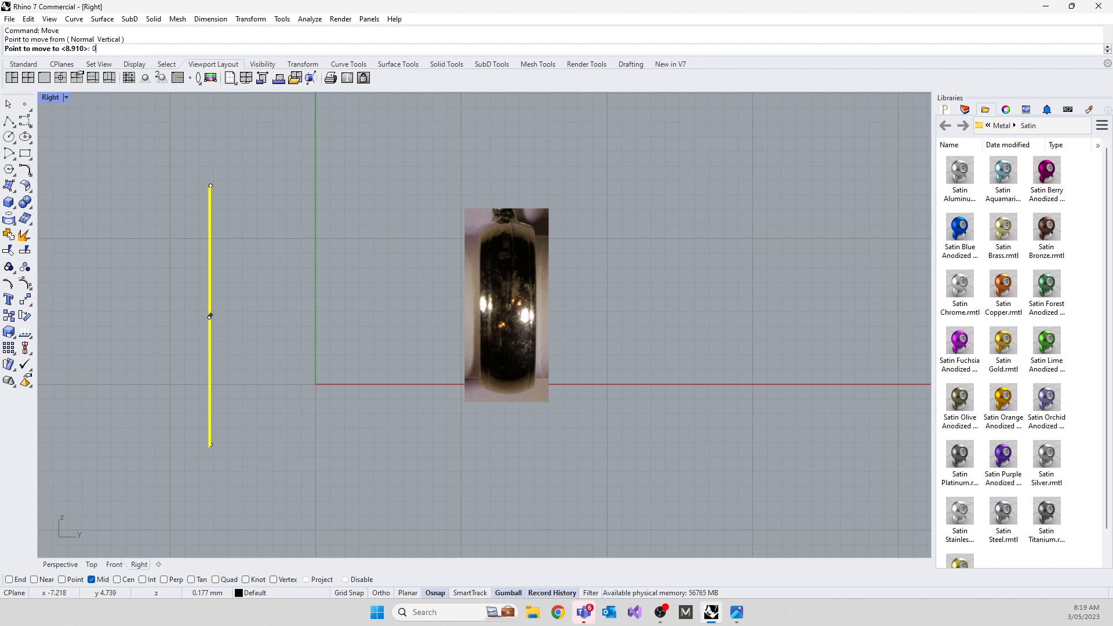
text(0)
key(Return)
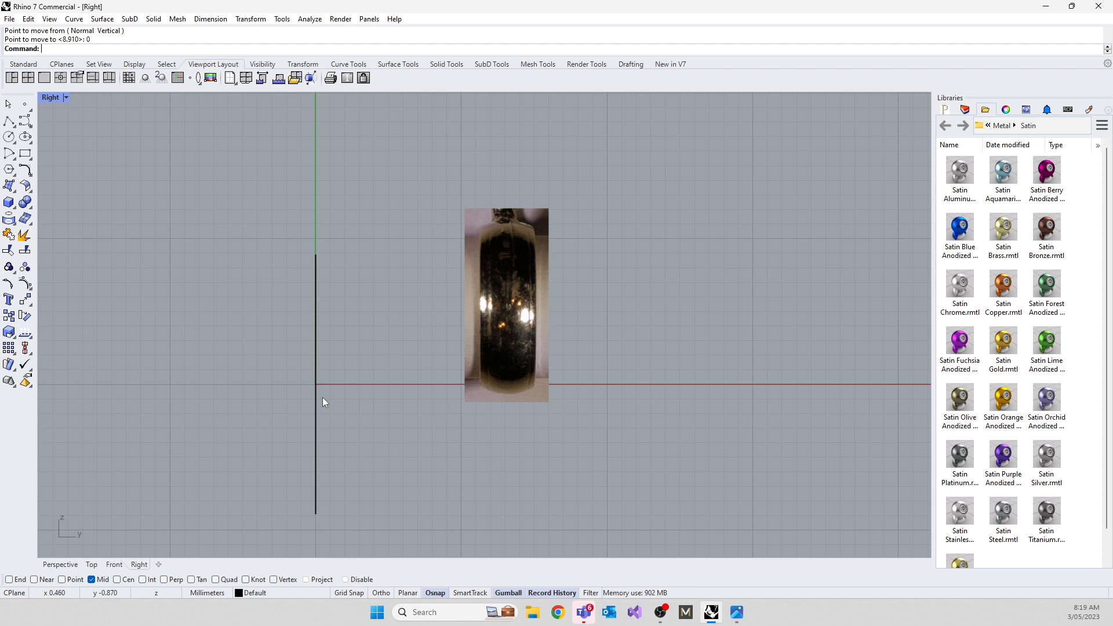
Step: Rotate the ring photo clockwise with the gumball, turn it back to nearly upright, and deselect it
click(504, 333)
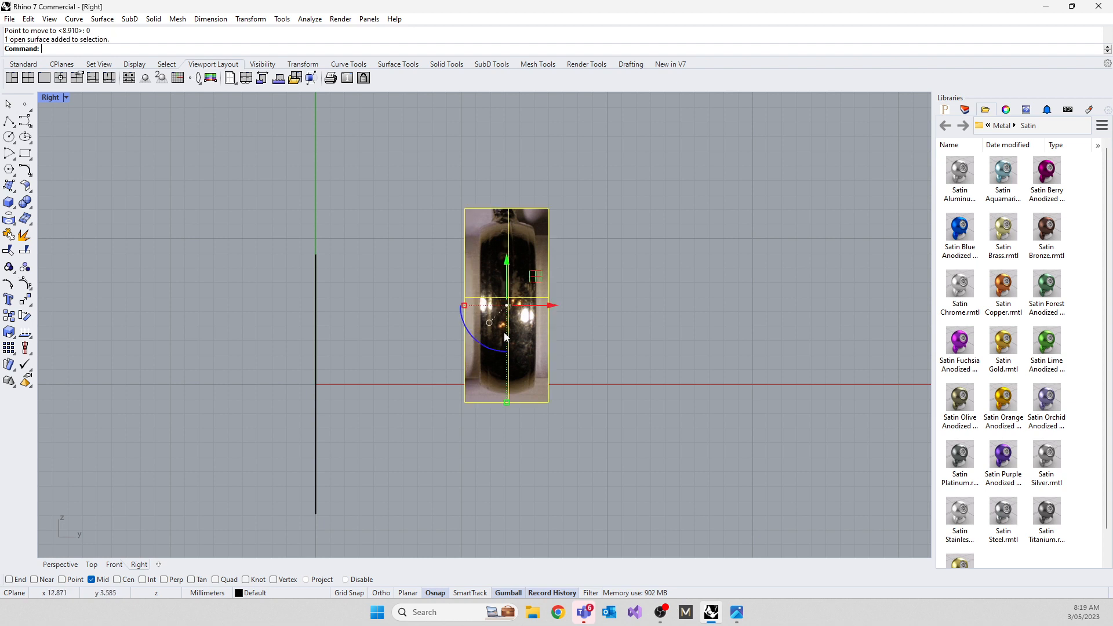
click(421, 338)
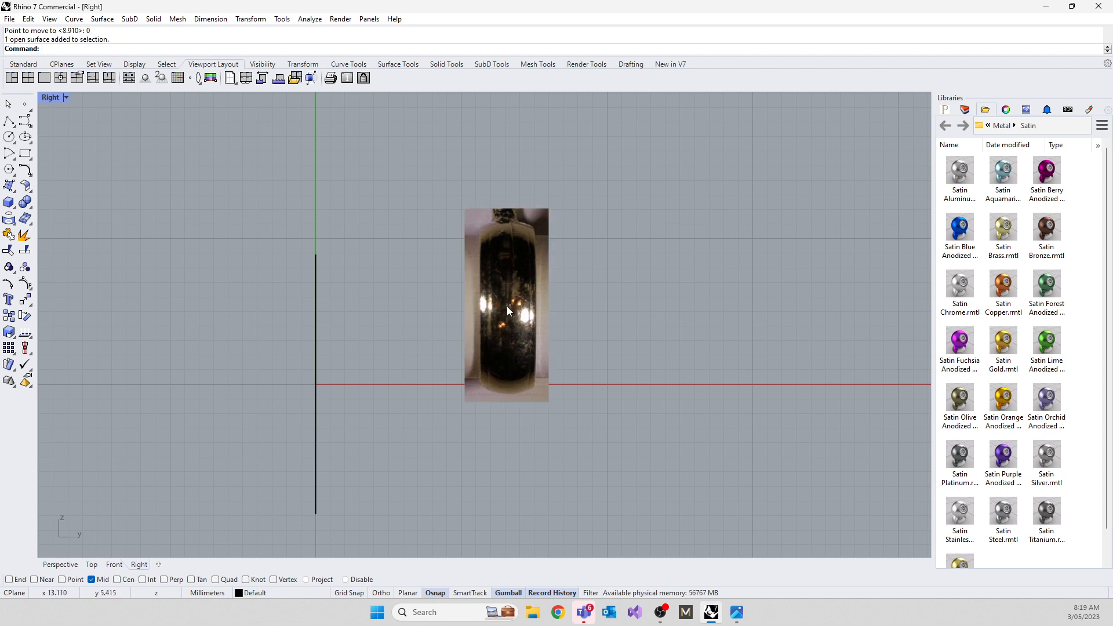
click(468, 342)
drag(468, 342, 439, 433)
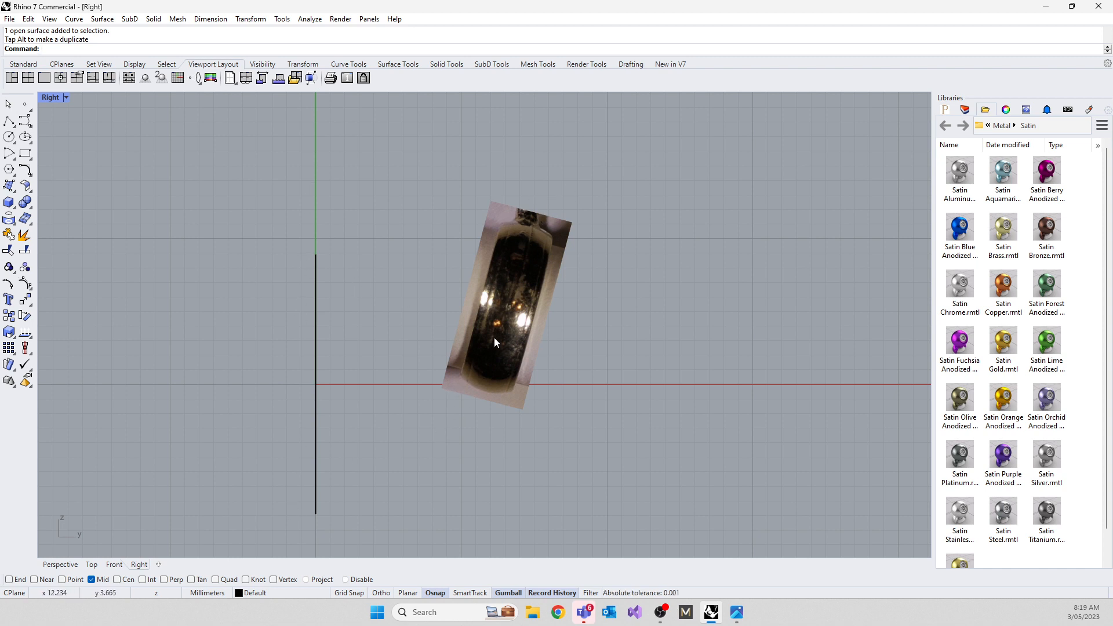
click(480, 358)
drag(468, 333, 349, 391)
scroll(482, 337, up, 5)
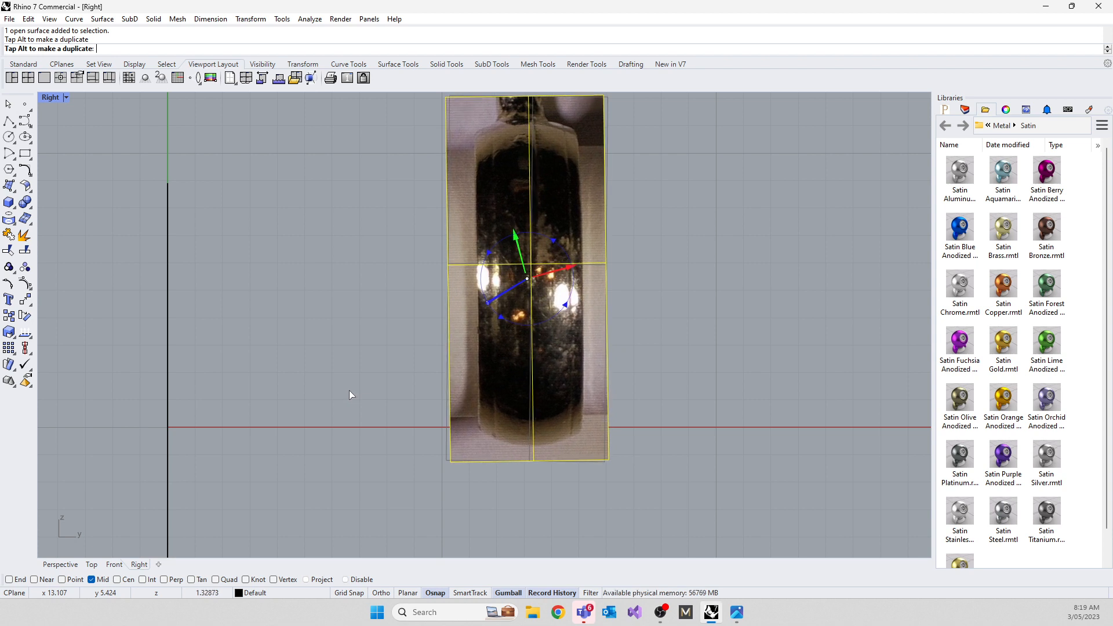
scroll(349, 390, down, 3)
right_drag(324, 439, 388, 384)
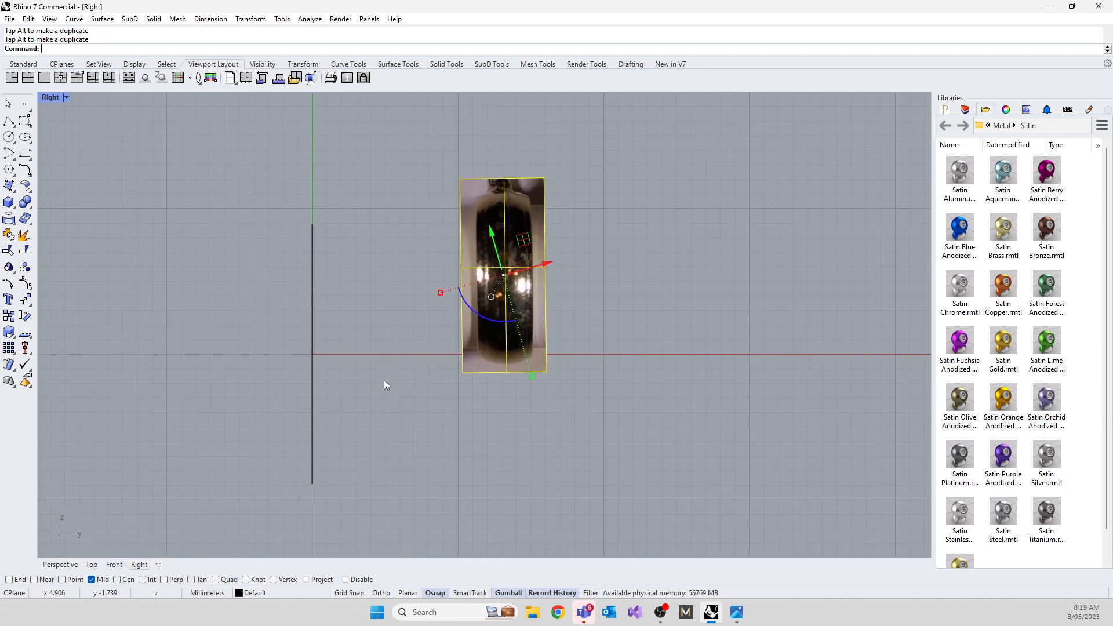
click(389, 381)
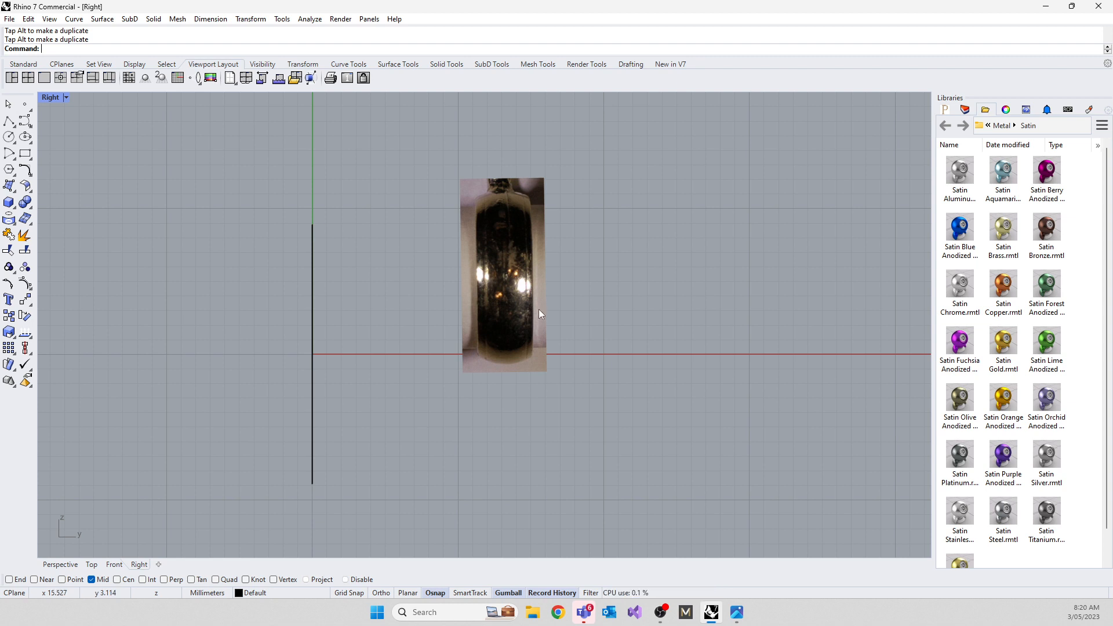
Step: Start Orient on the ring photo and set reference point 1 on the ring's right edge near the upper shoulder
click(511, 308)
text(Orinet)
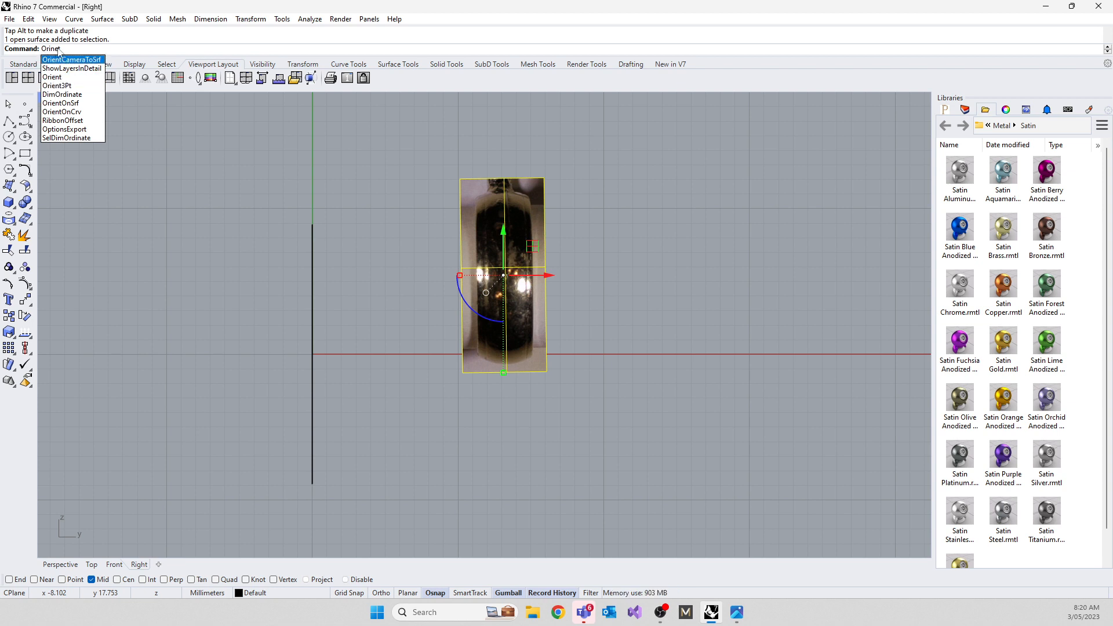
click(55, 78)
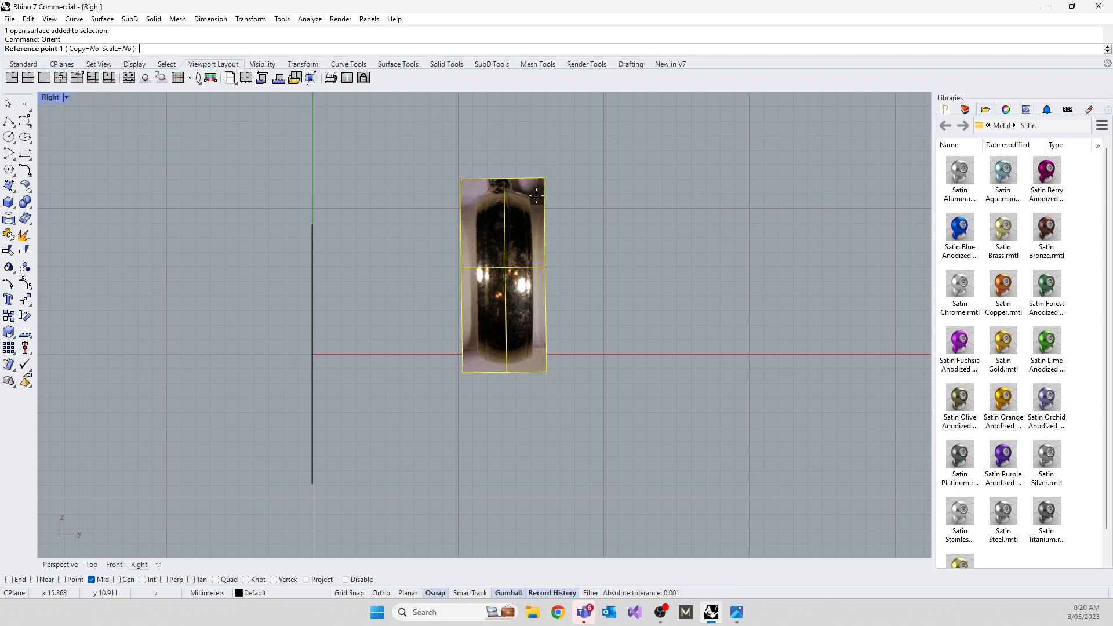
scroll(525, 207, up, 6)
scroll(524, 207, up, 8)
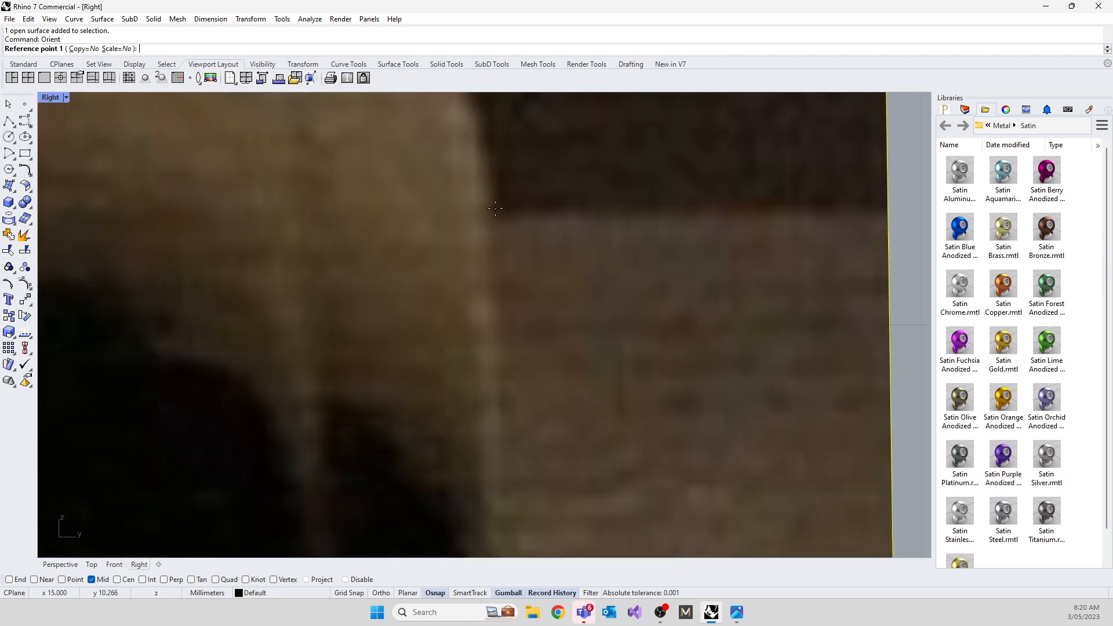
scroll(502, 178, down, 10)
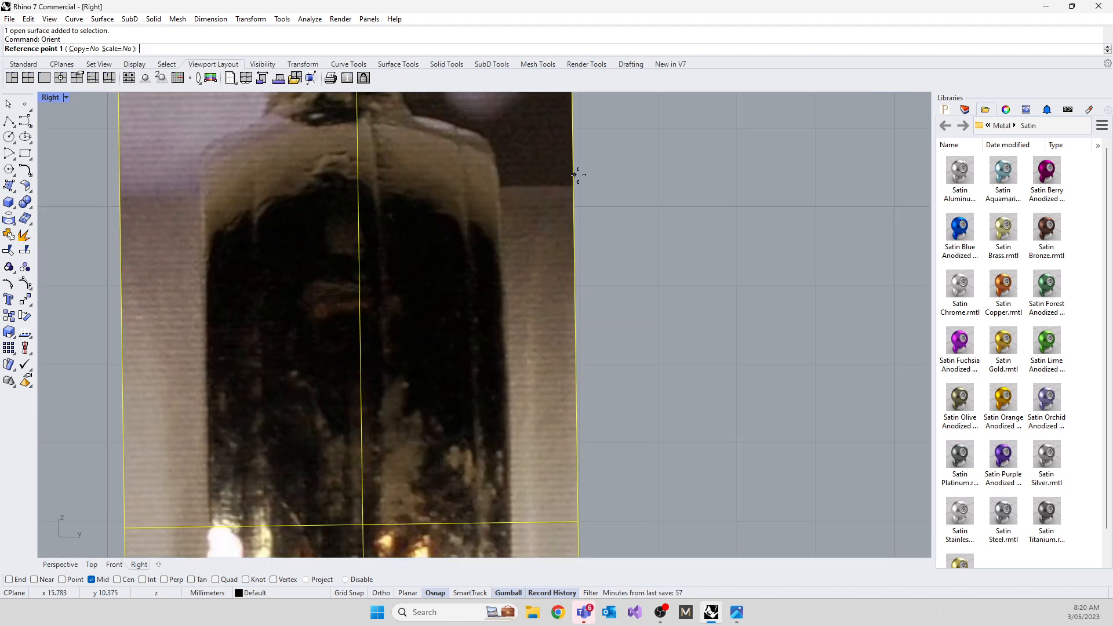
scroll(521, 183, up, 8)
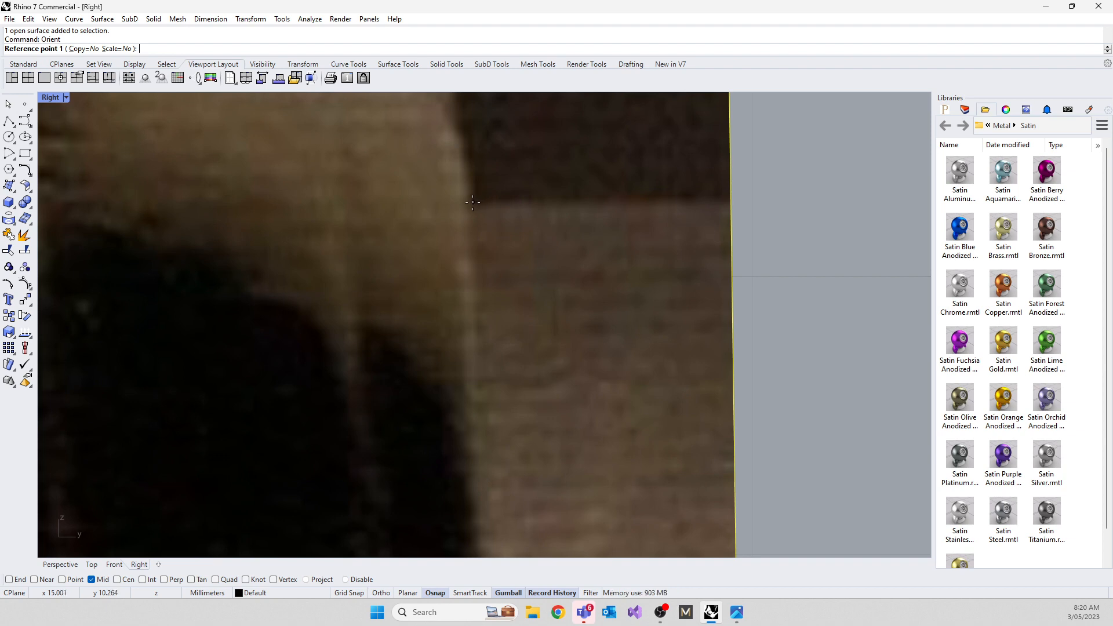
click(470, 208)
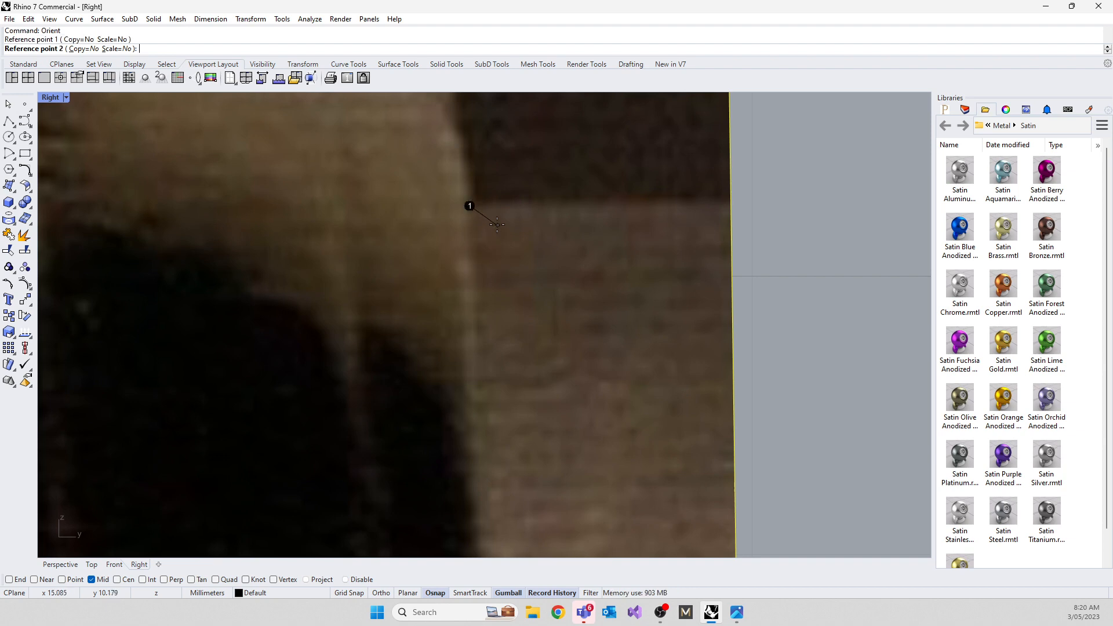
Step: Set reference point 2 on the ring's right edge near its base
scroll(482, 184, down, 8)
scroll(483, 182, down, 3)
scroll(517, 479, up, 10)
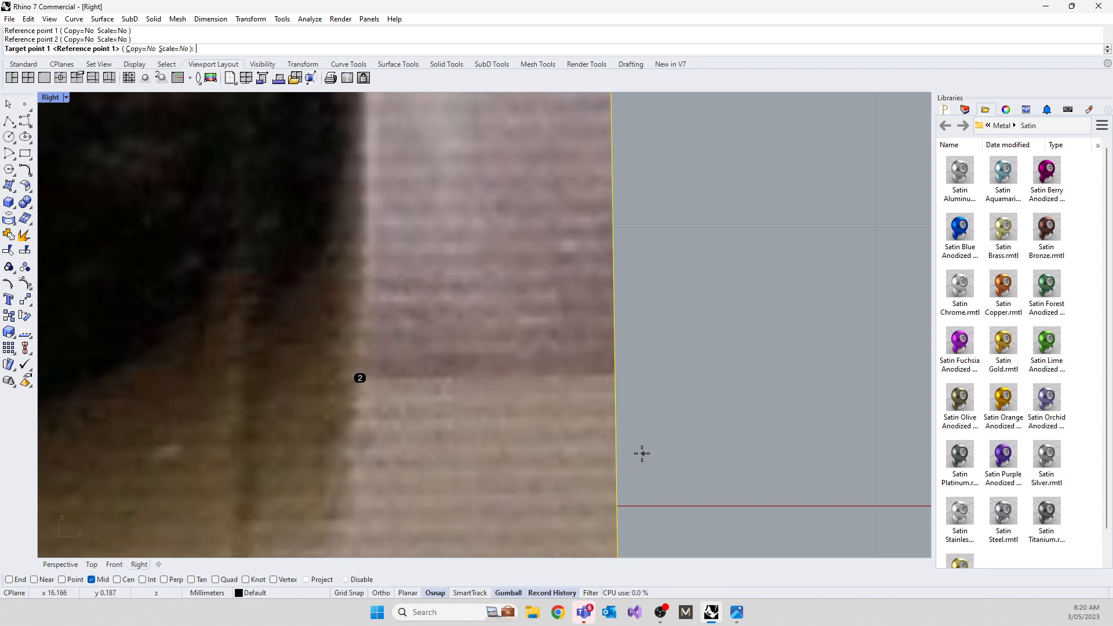
Step: Set the Orient scale option to 3D and enable the End snap for picking the vertical line's ends
scroll(641, 306, down, 5)
scroll(651, 433, down, 2)
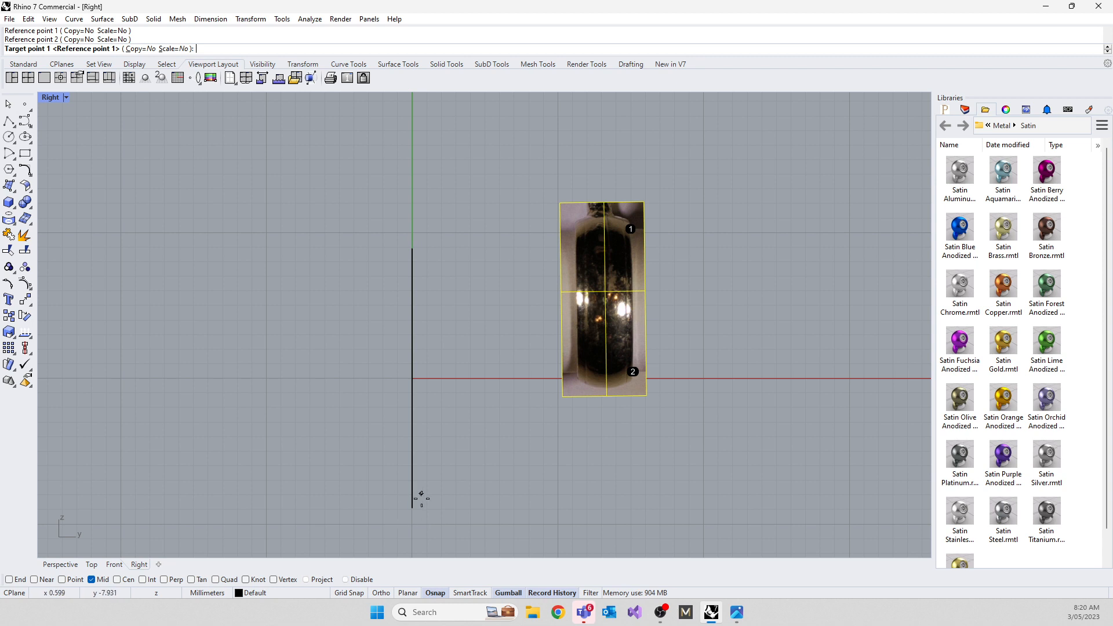
click(172, 50)
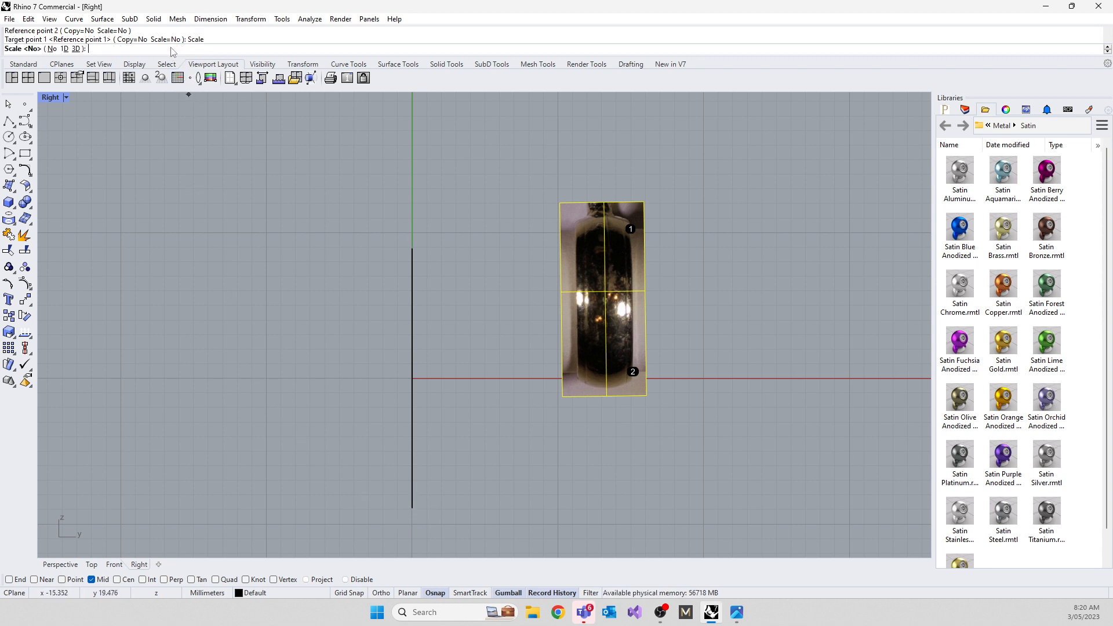
click(74, 50)
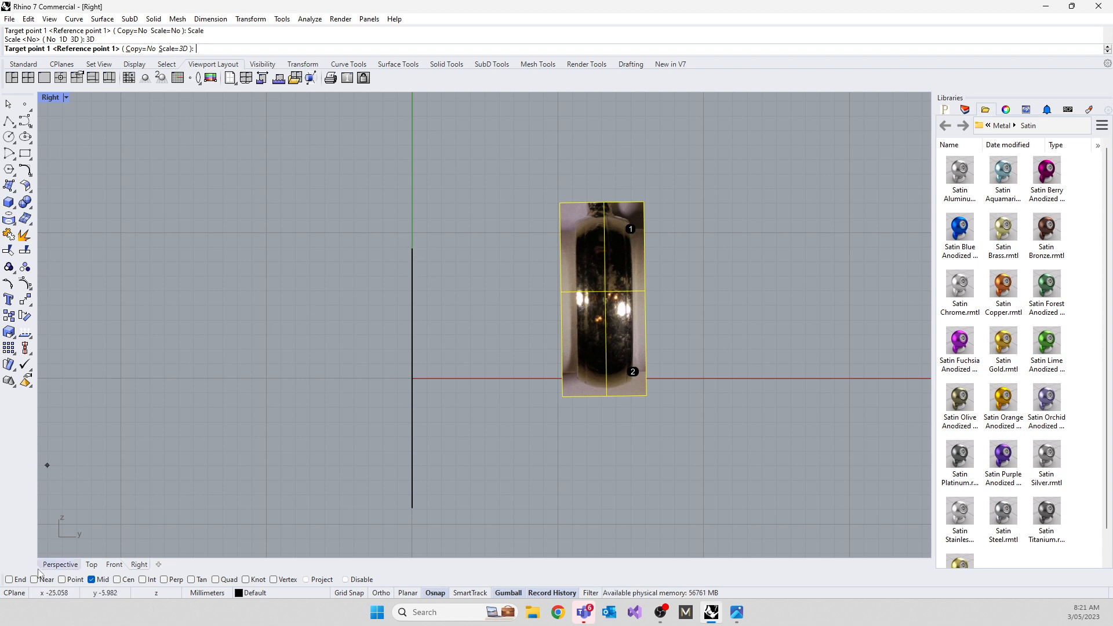
click(16, 580)
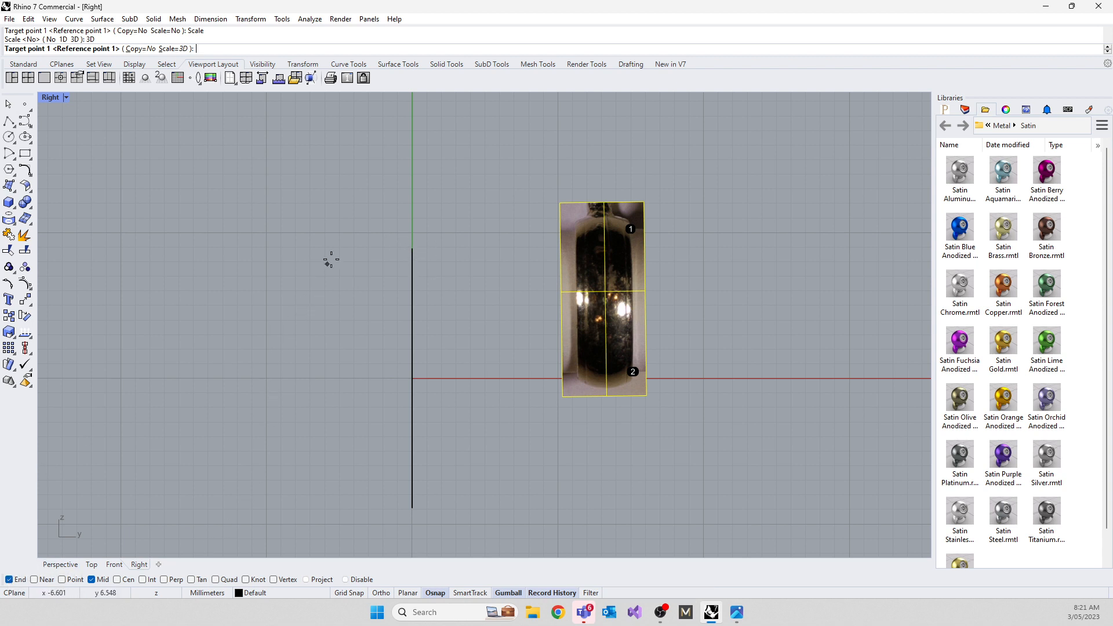
Step: Finish orienting the ring photo by snapping its target points to the vertical line's upper and lower ends, and deselect it
click(412, 249)
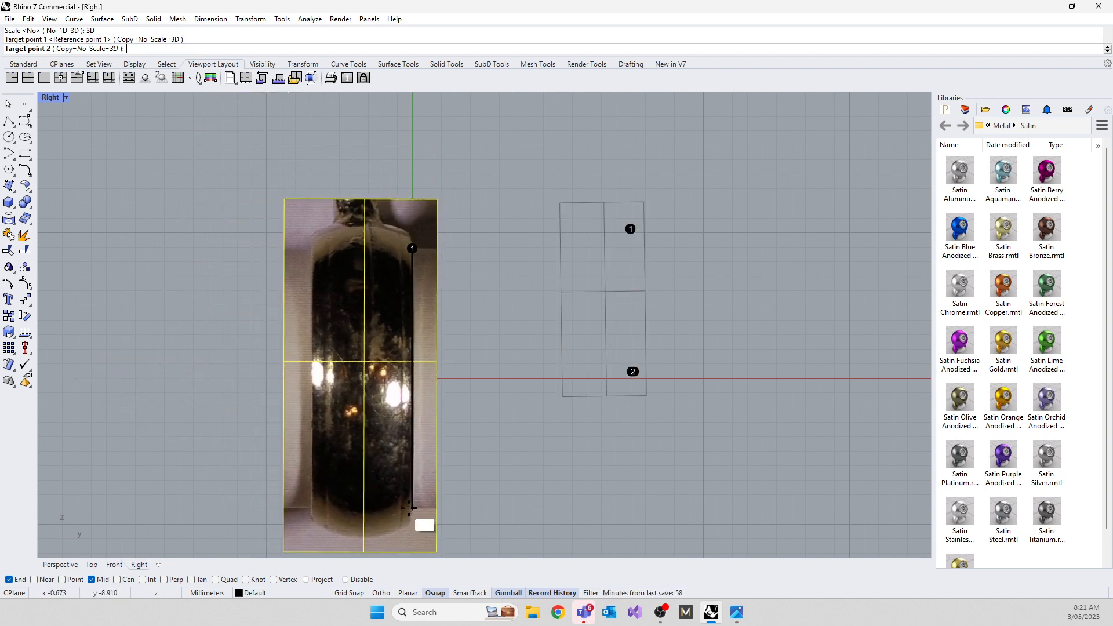
click(411, 508)
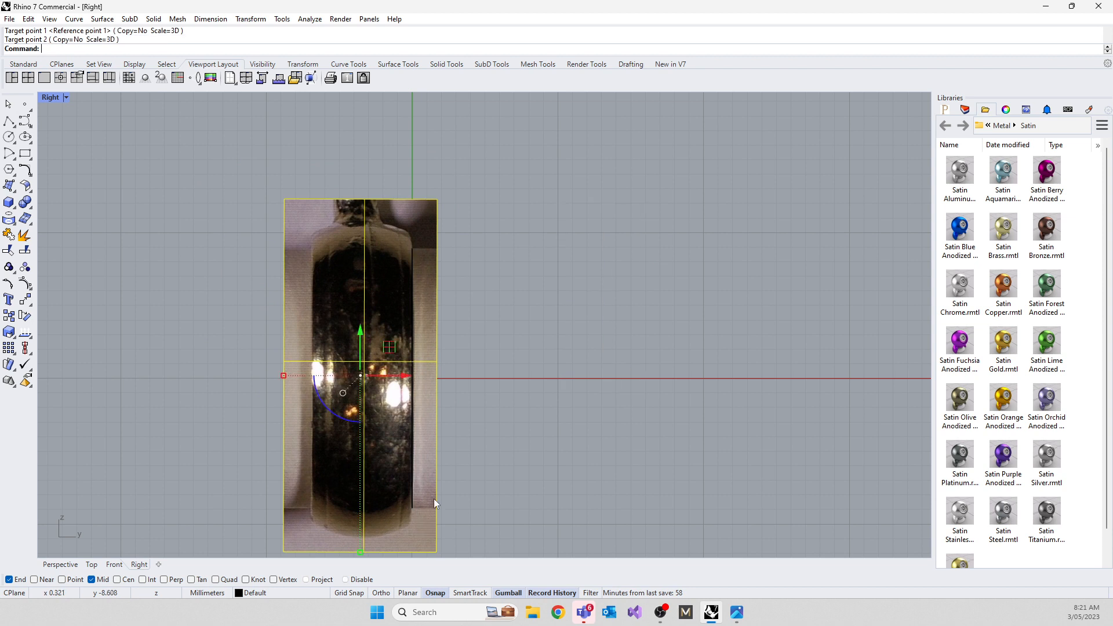
click(517, 468)
right_drag(493, 407, 514, 315)
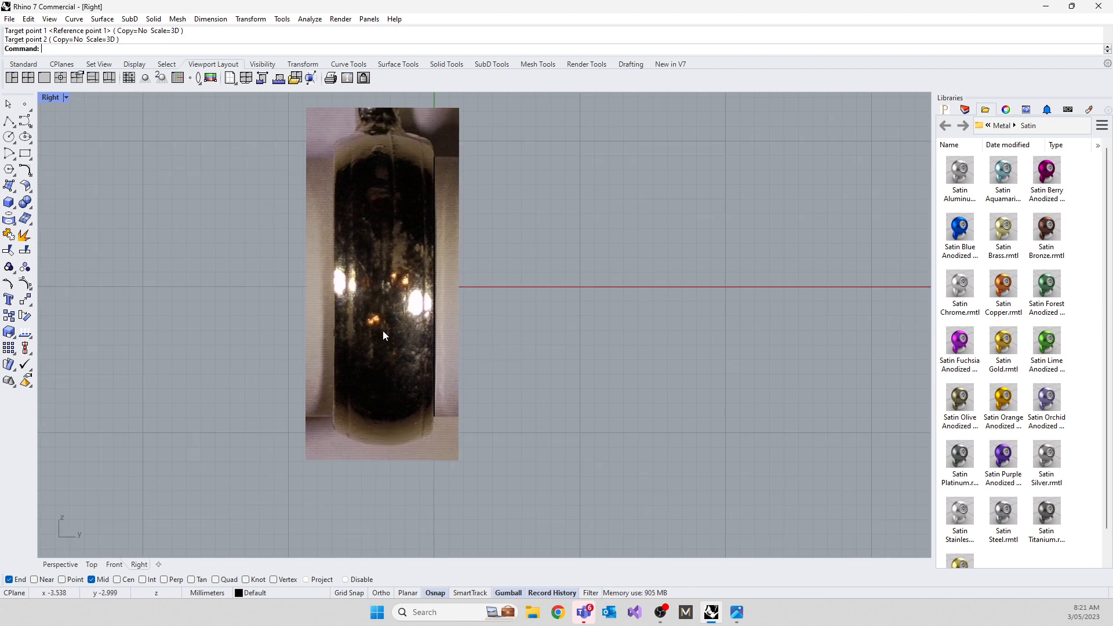
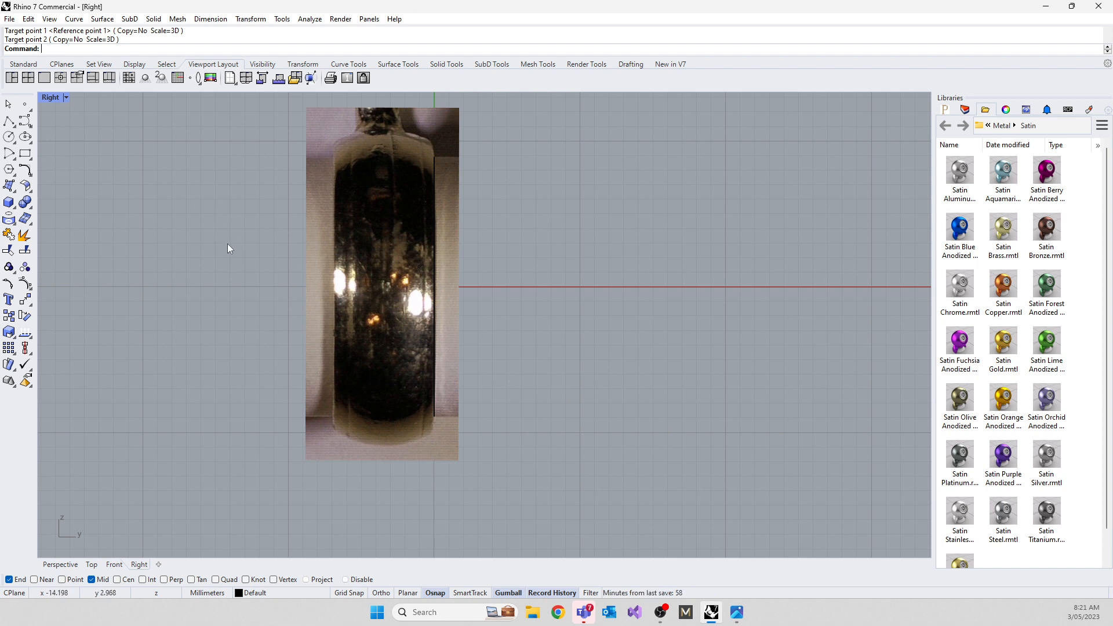
Step: Move the ring photo together with the vertical line away from the origin, to the lower right, and deselect them
drag(435, 441, 325, 389)
scroll(204, 338, down, 4)
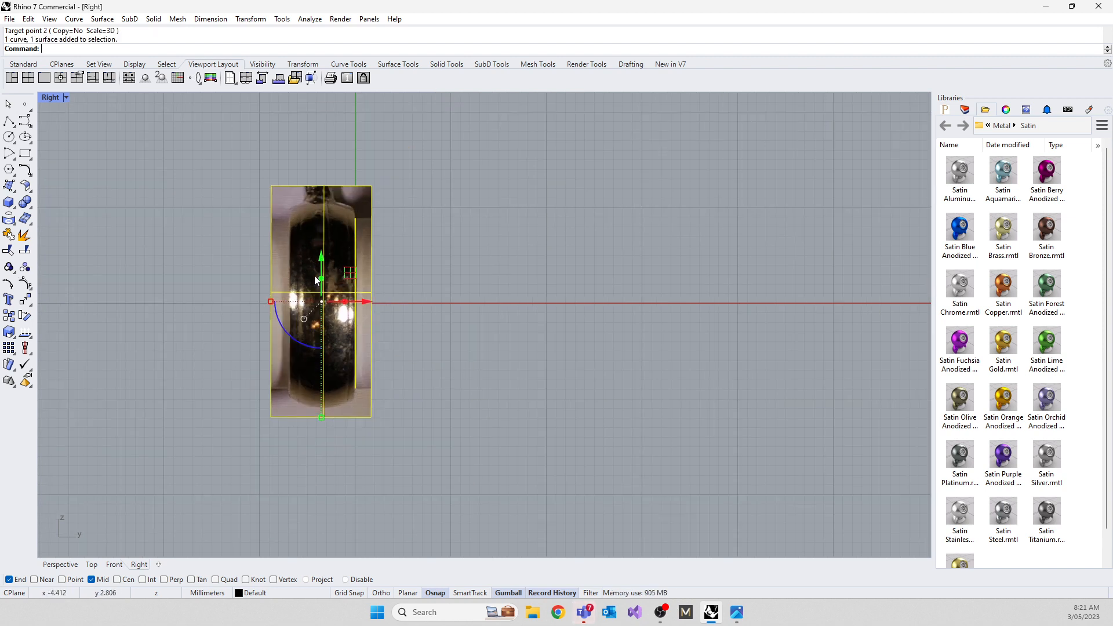
drag(316, 280, 586, 345)
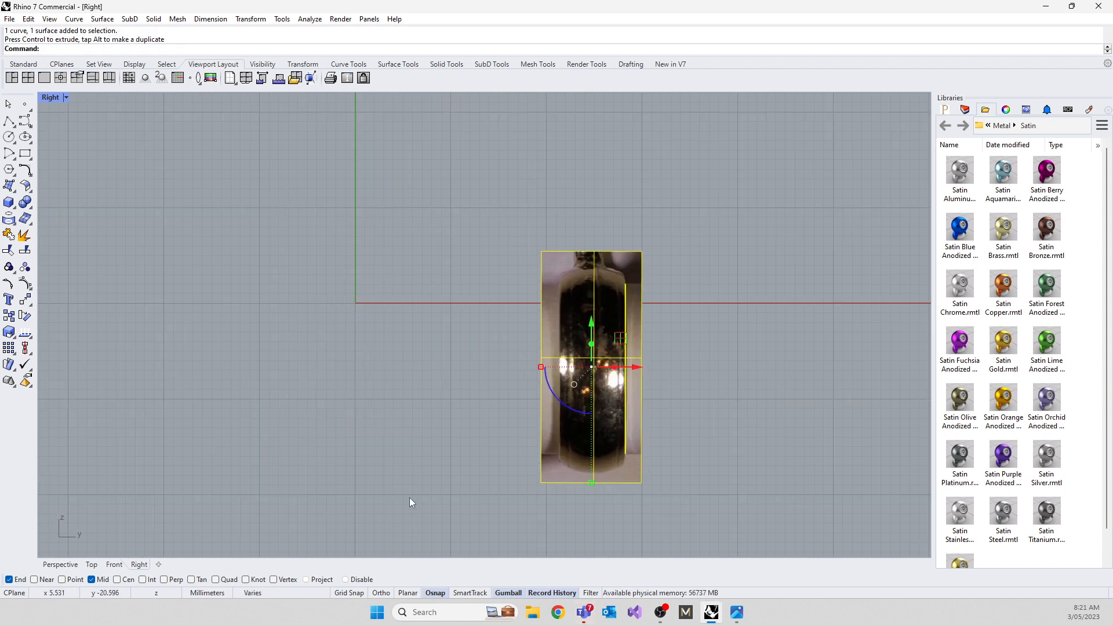
click(413, 477)
right_drag(413, 471, 380, 395)
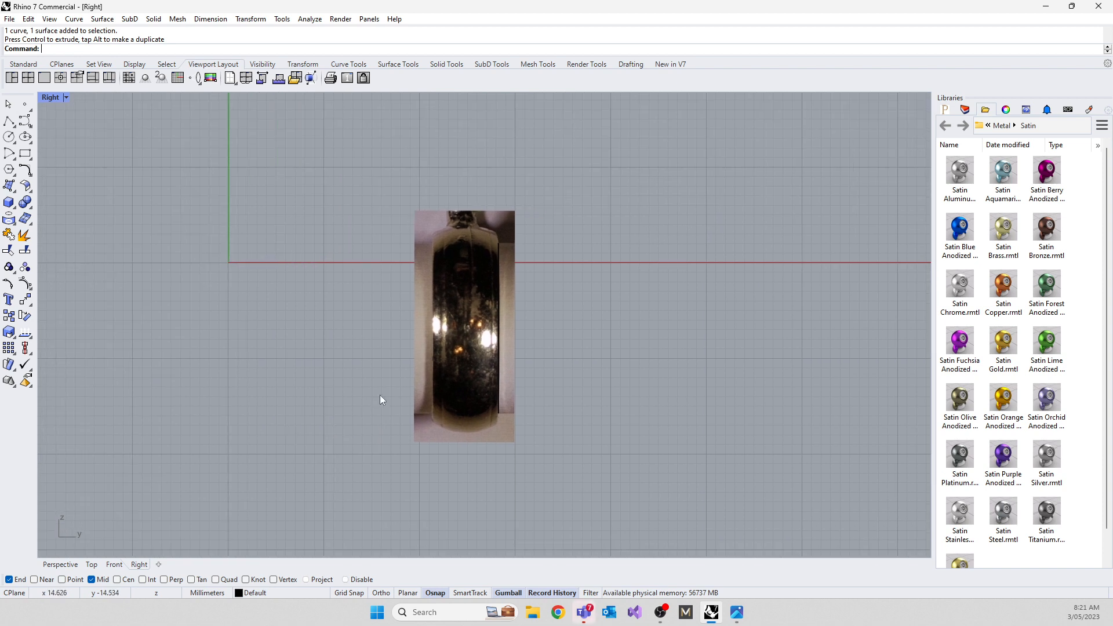
scroll(437, 349, up, 2)
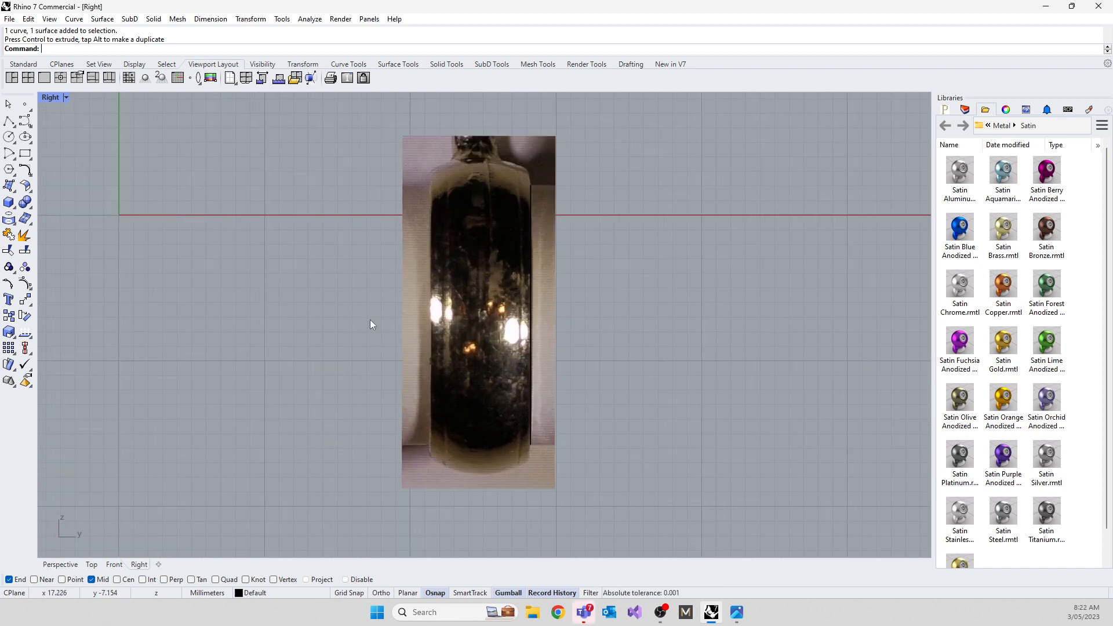
Step: Draw a horizontal polyline about 6.9 mm long, with Ortho on, from the vertical line across to the ring's opposite edge
click(25, 121)
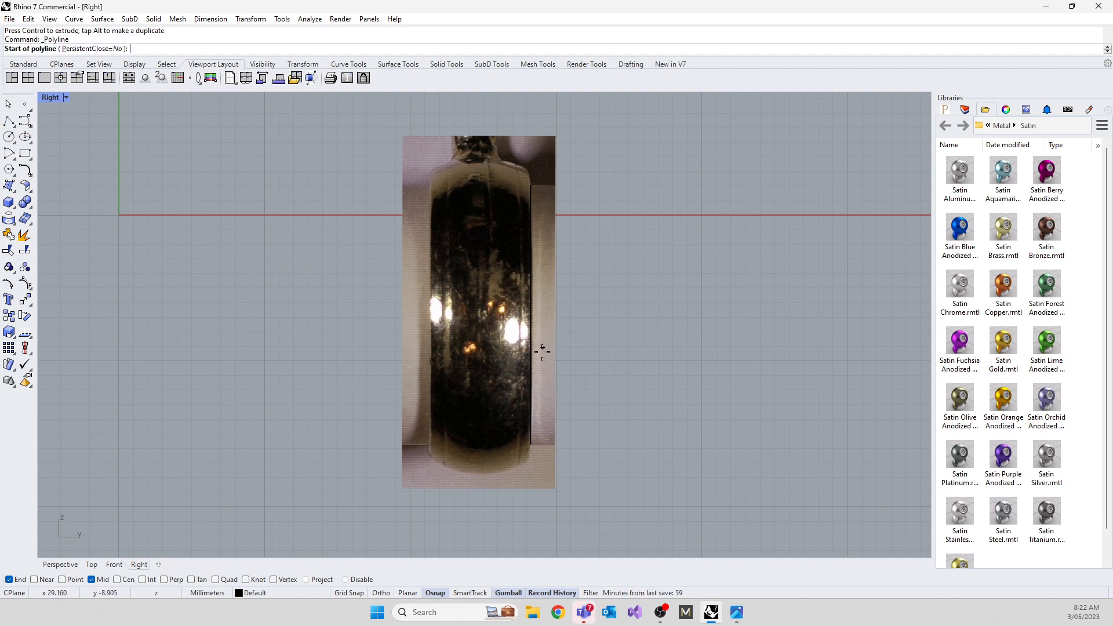
click(524, 316)
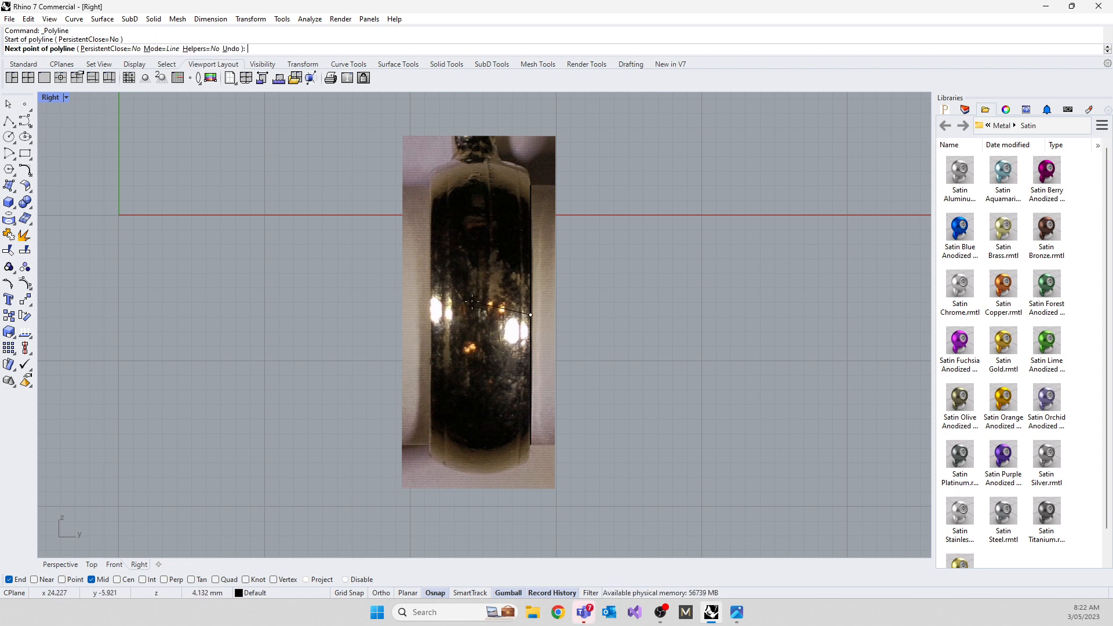
key(F8)
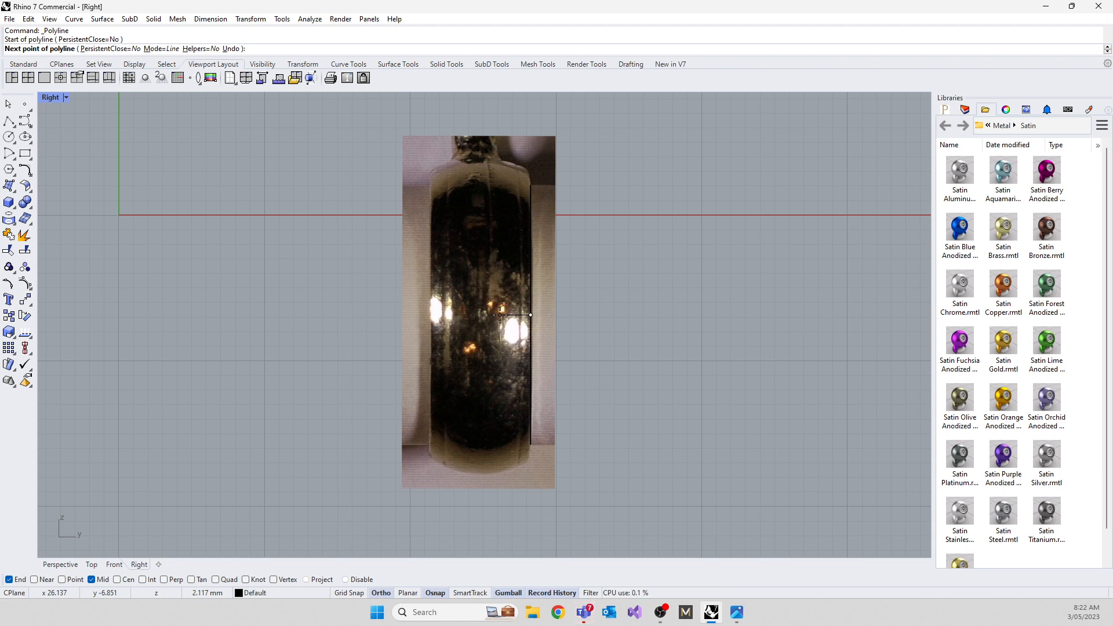
scroll(500, 315, up, 6)
scroll(273, 312, up, 3)
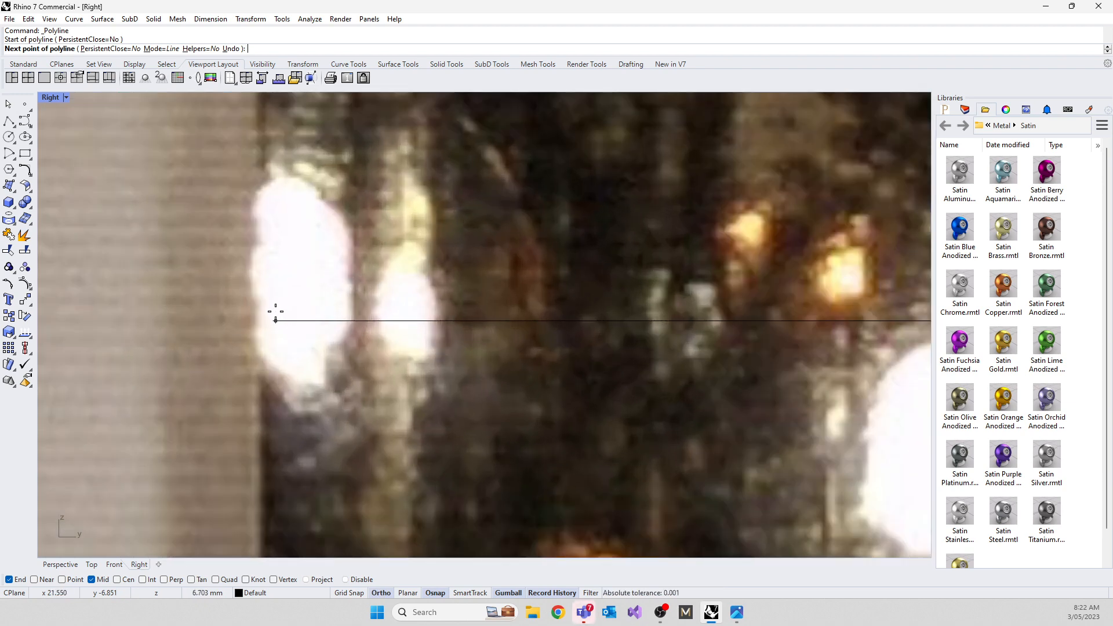
scroll(276, 316, up, 3)
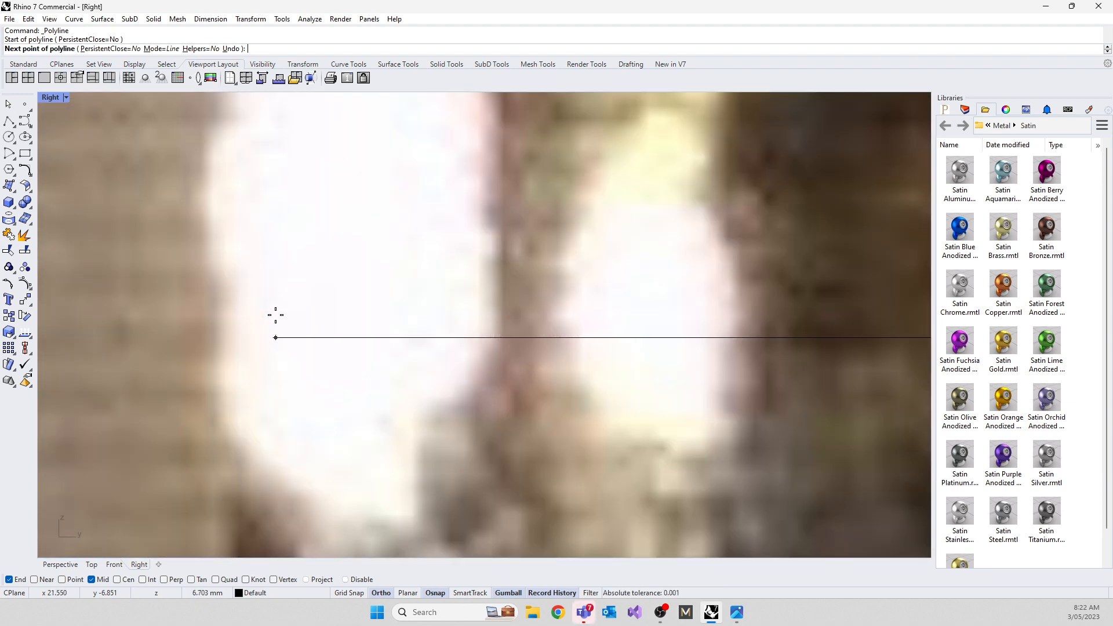
click(216, 347)
key(Return)
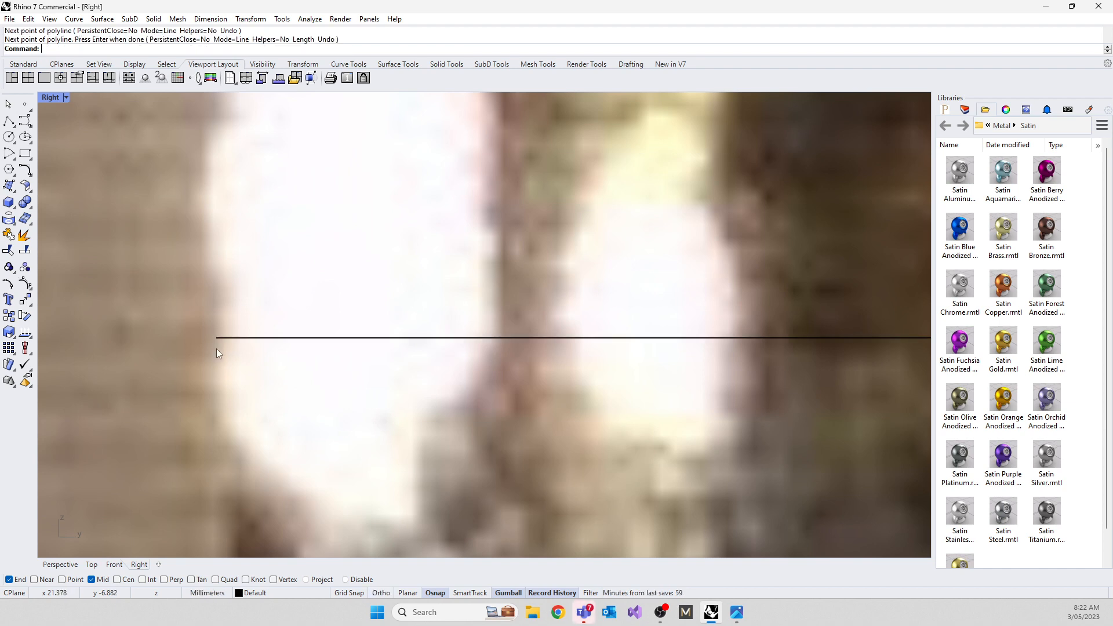
scroll(218, 345, down, 10)
scroll(383, 366, down, 3)
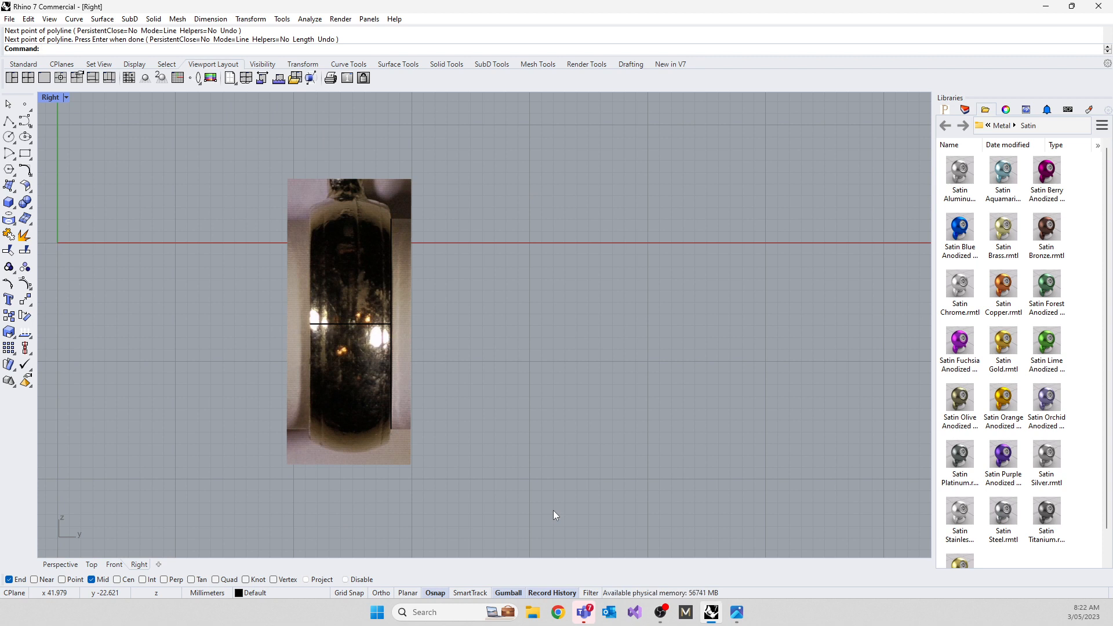
Step: Move the photo and both reference lines from the horizontal line's midpoint to the origin (0)
drag(248, 123, 486, 503)
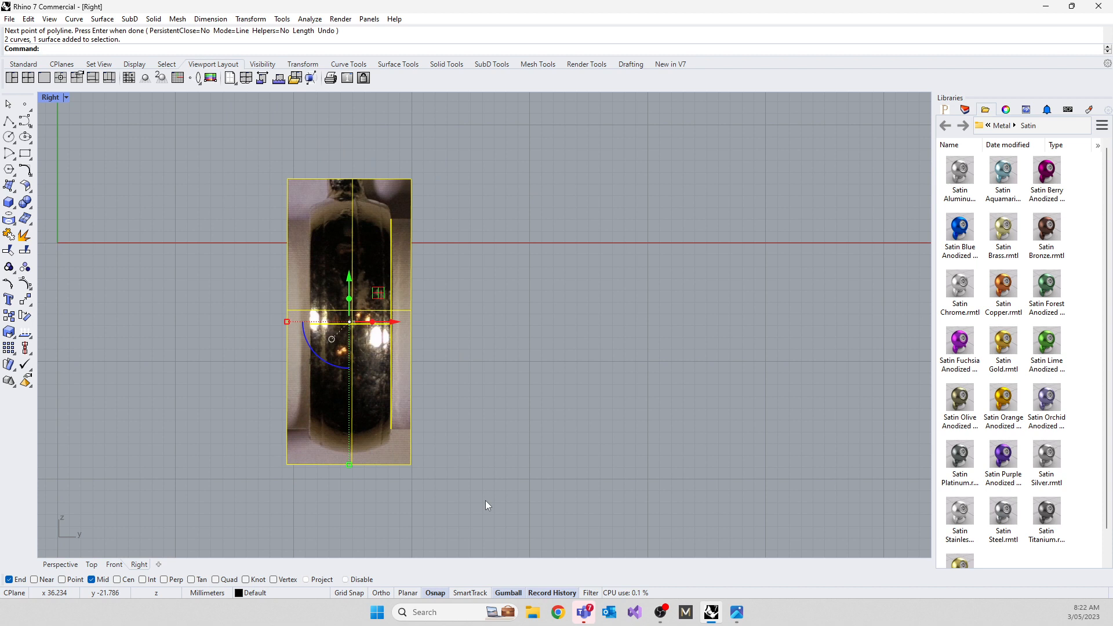
key(Return)
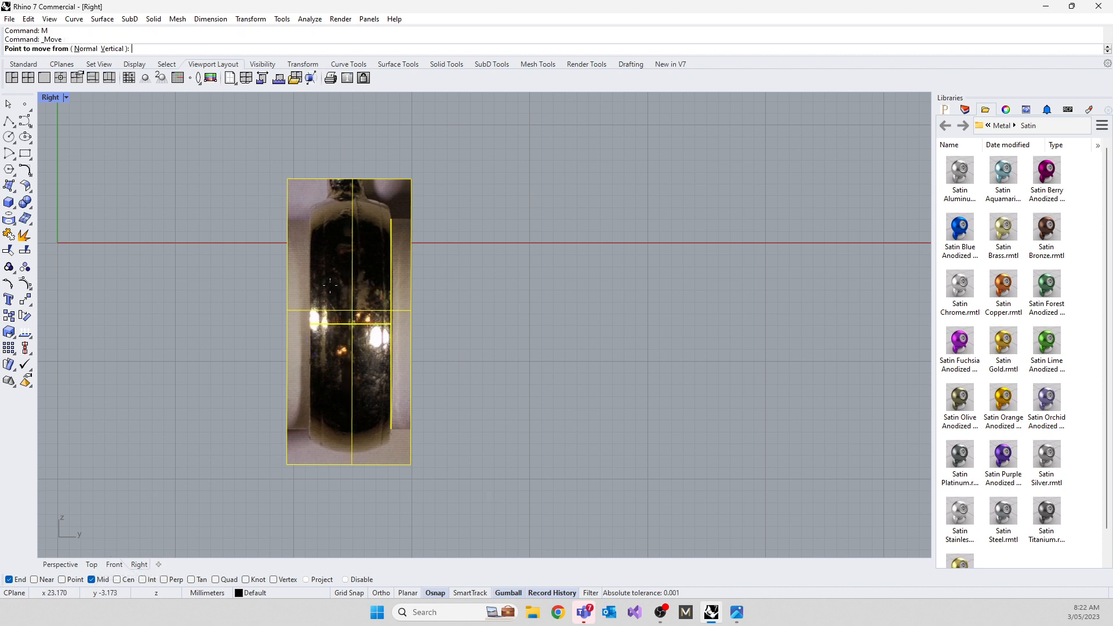
click(351, 323)
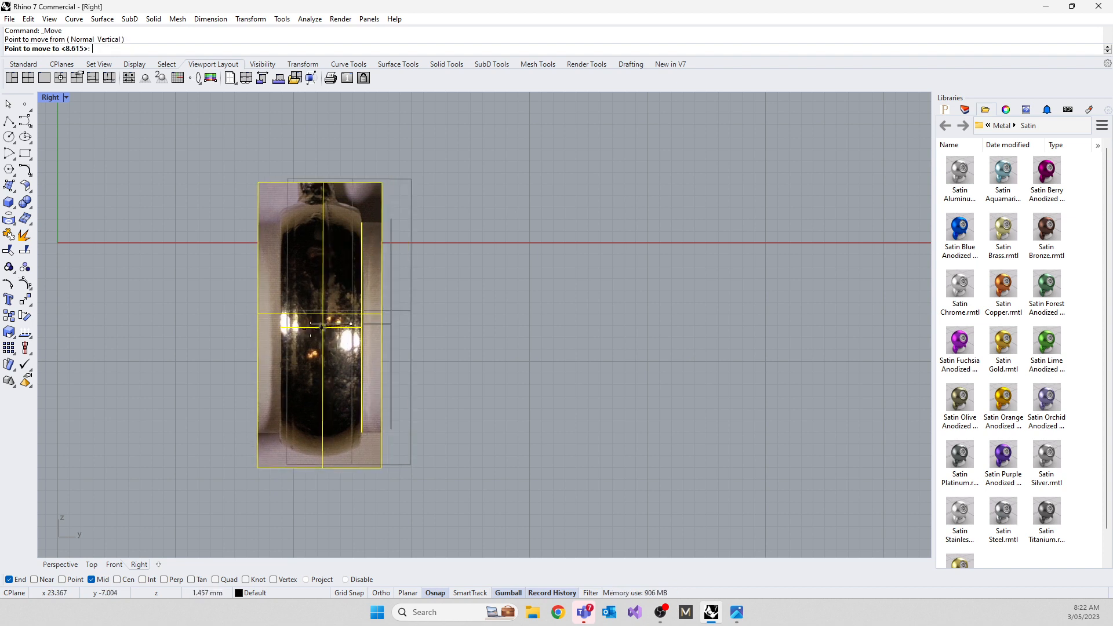
text(0)
key(Return)
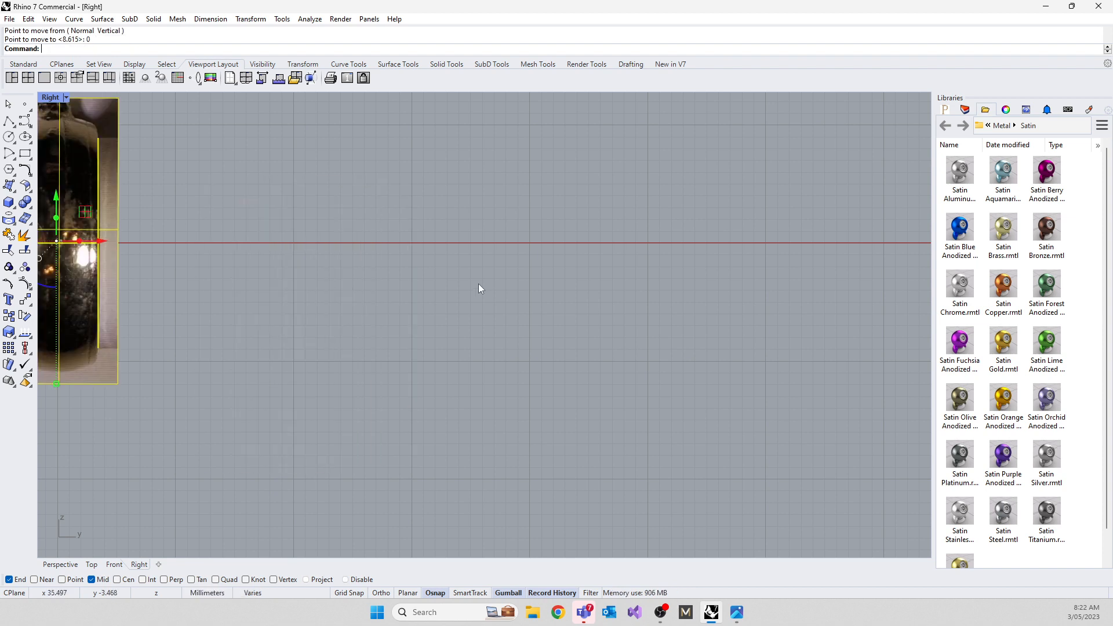
Step: Delete the vertical and horizontal reference lines, keeping the ring photo
scroll(478, 283, down, 5)
scroll(310, 246, up, 5)
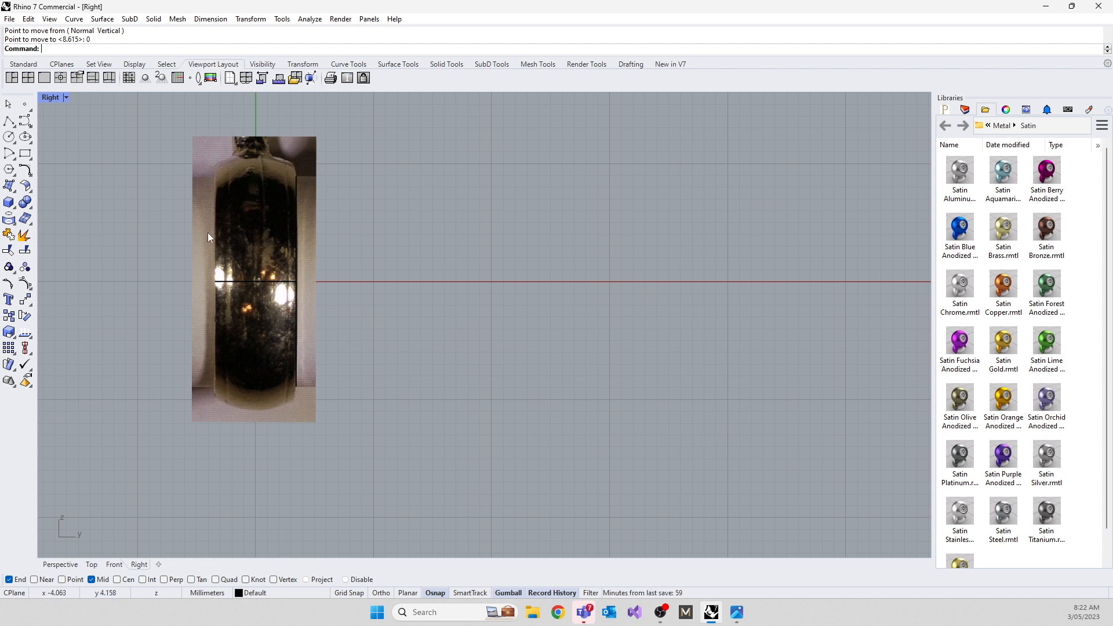
drag(116, 161, 349, 410)
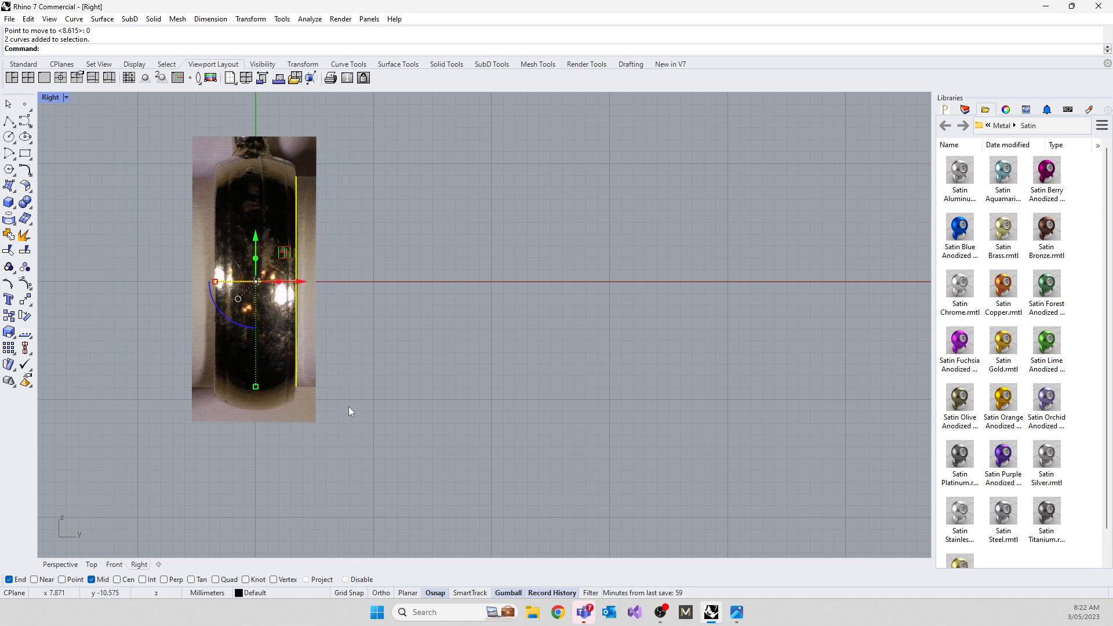
key(Delete)
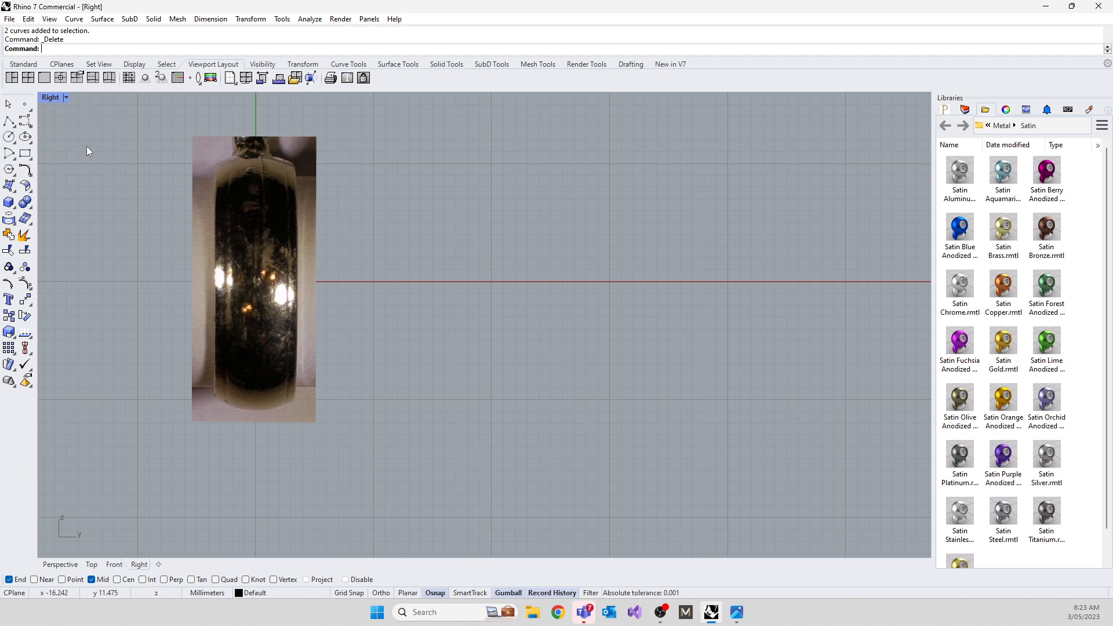
Step: Draw a rectangle closely around the ring, from above its upper shoulder to just below its base
click(24, 154)
scroll(207, 147, up, 4)
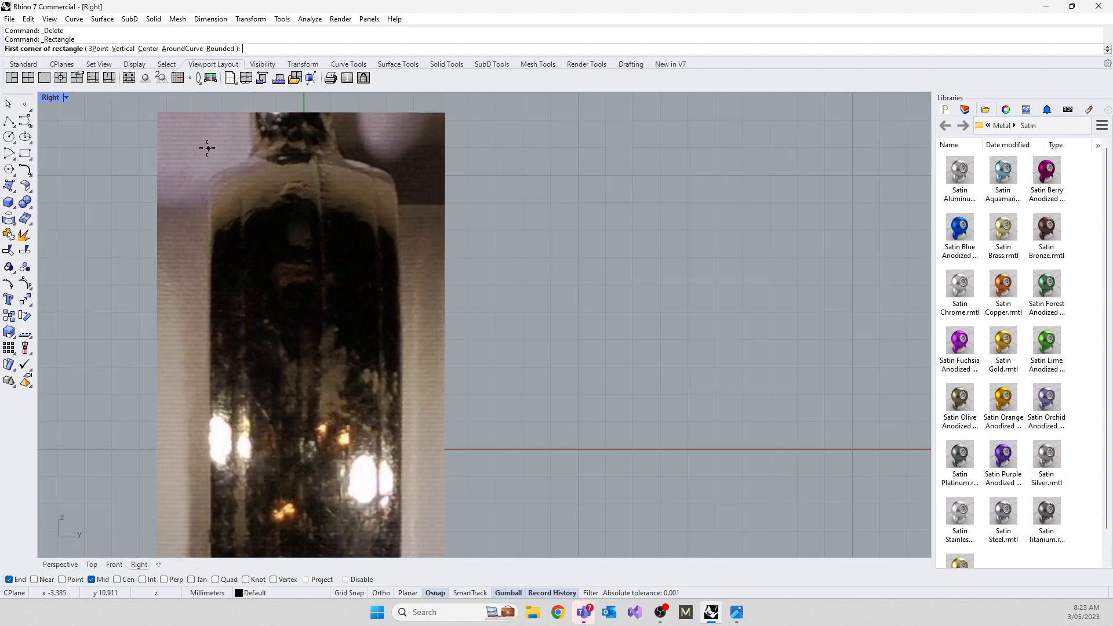
click(199, 140)
scroll(199, 139, down, 4)
scroll(261, 324, up, 3)
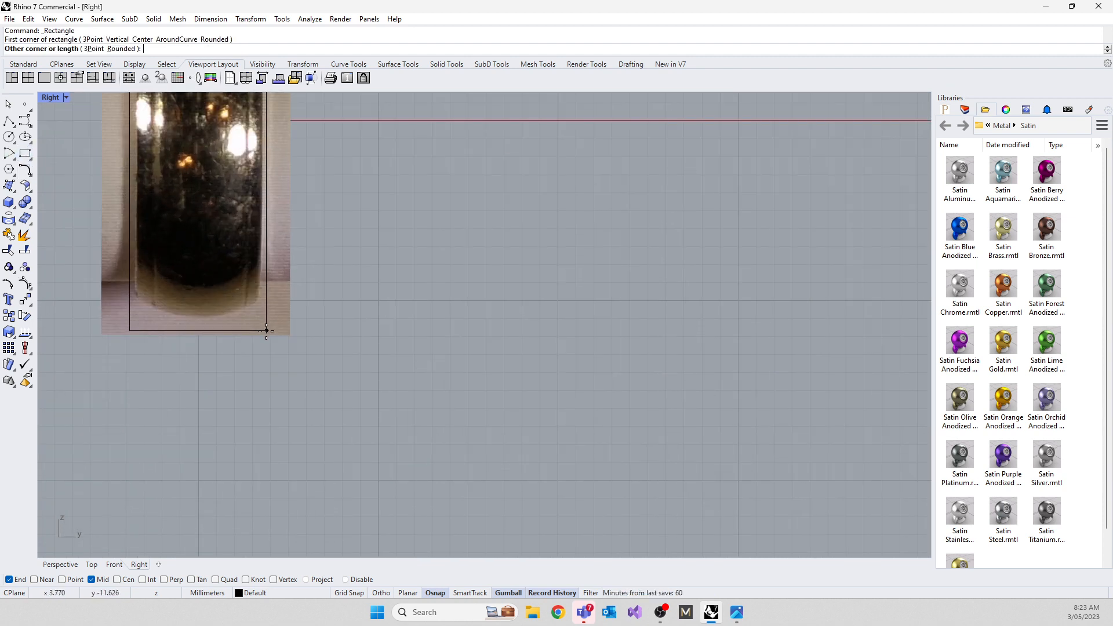
click(265, 322)
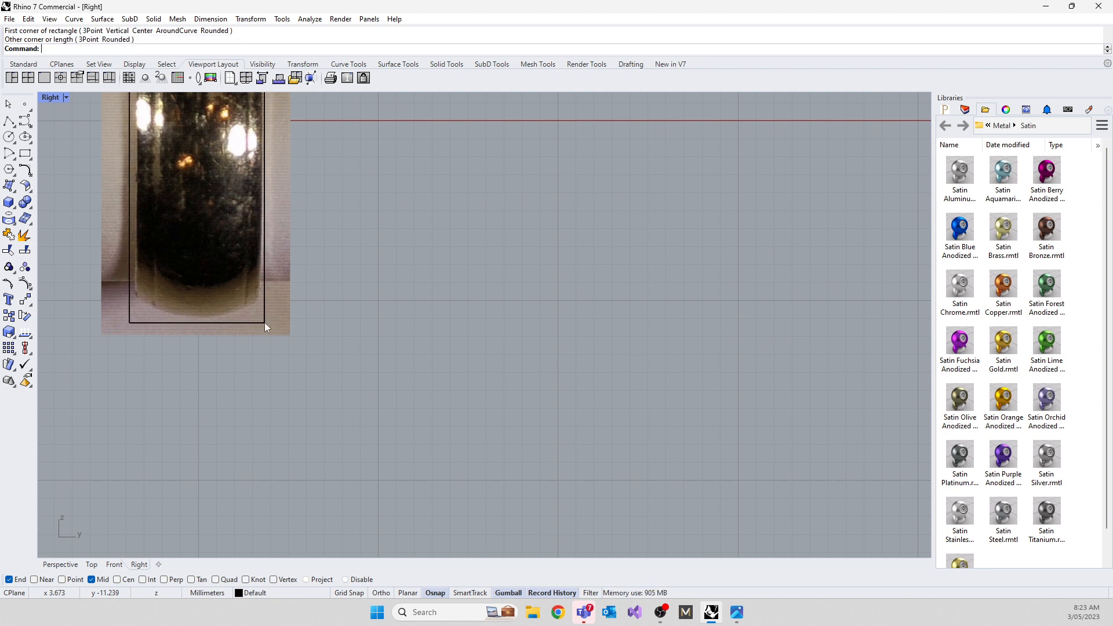
Step: Split the photo surface with the rectangle and delete the part outside it
click(282, 328)
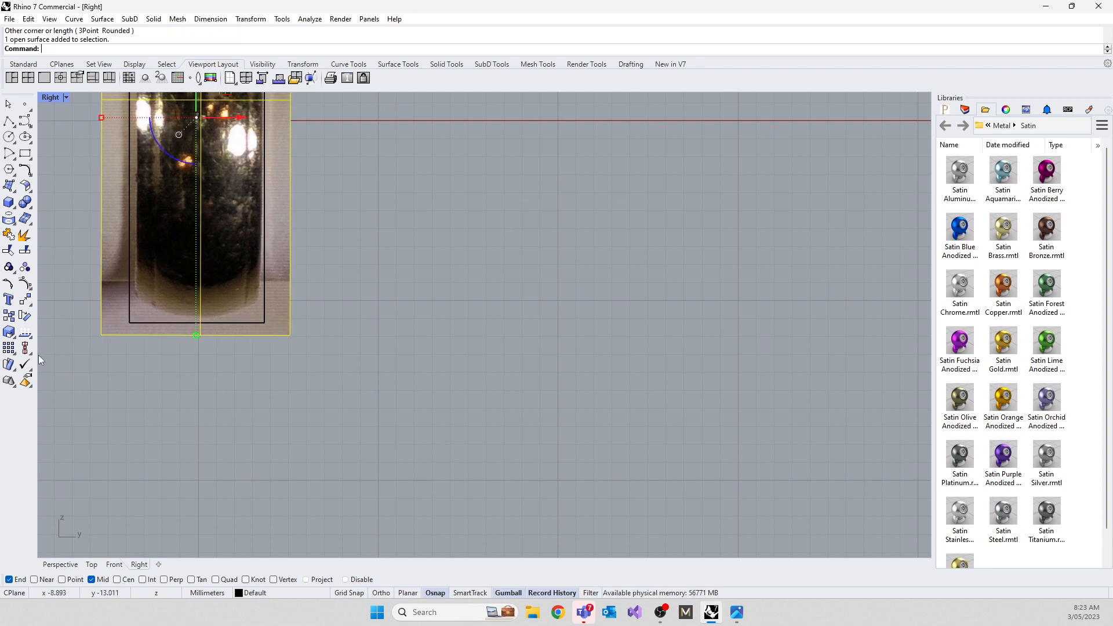
text(Split)
key(Return)
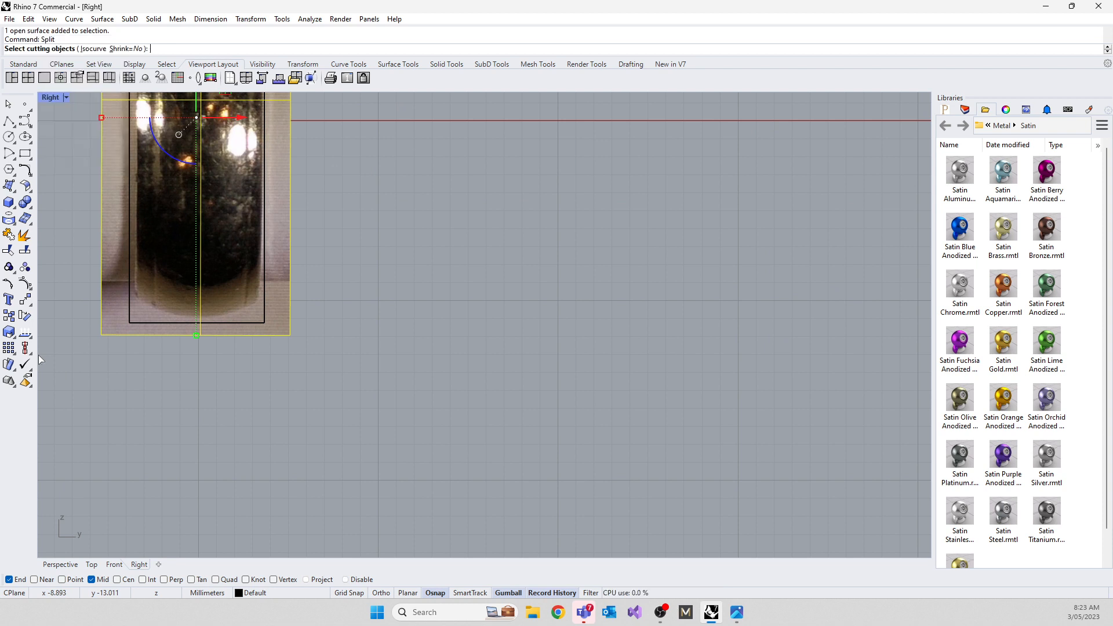
click(168, 323)
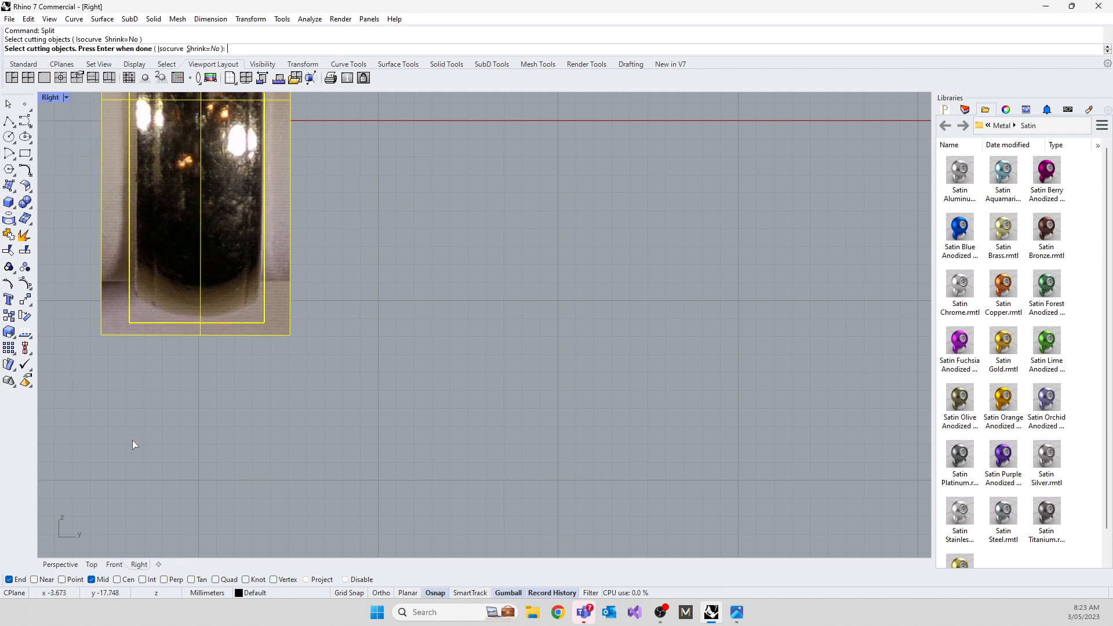
right_click(132, 440)
click(110, 329)
key(Delete)
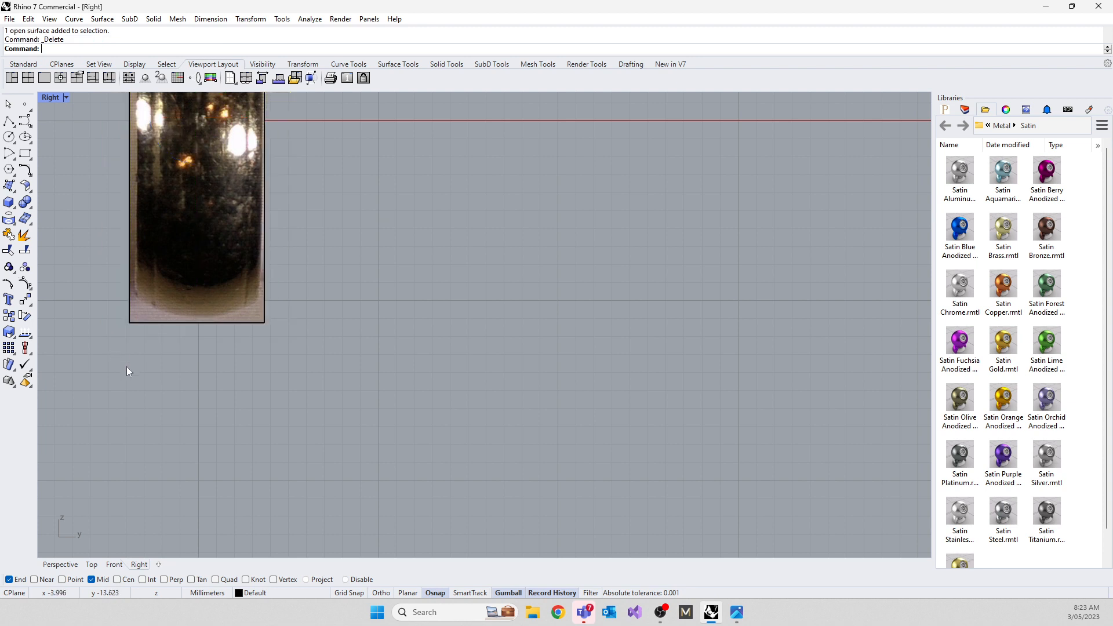
Step: Delete the rectangle used for cropping the photo
click(136, 326)
click(168, 364)
key(Delete)
Step: Examine the ring's outline in the cropped photo, at its base and at its upper shoulders
scroll(222, 400, down, 5)
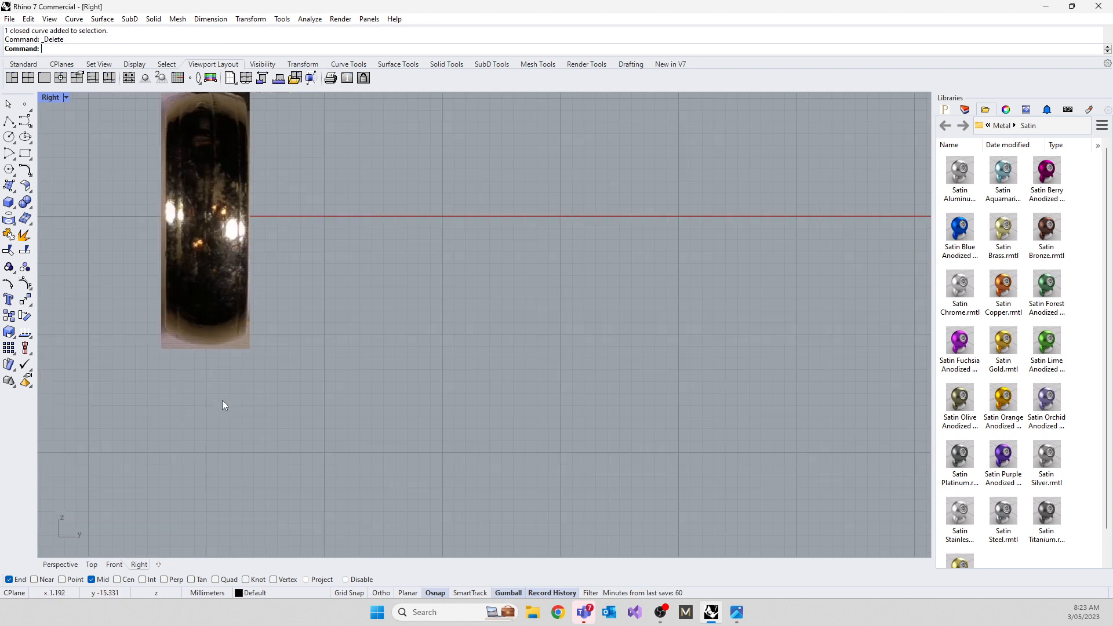
scroll(193, 327, up, 4)
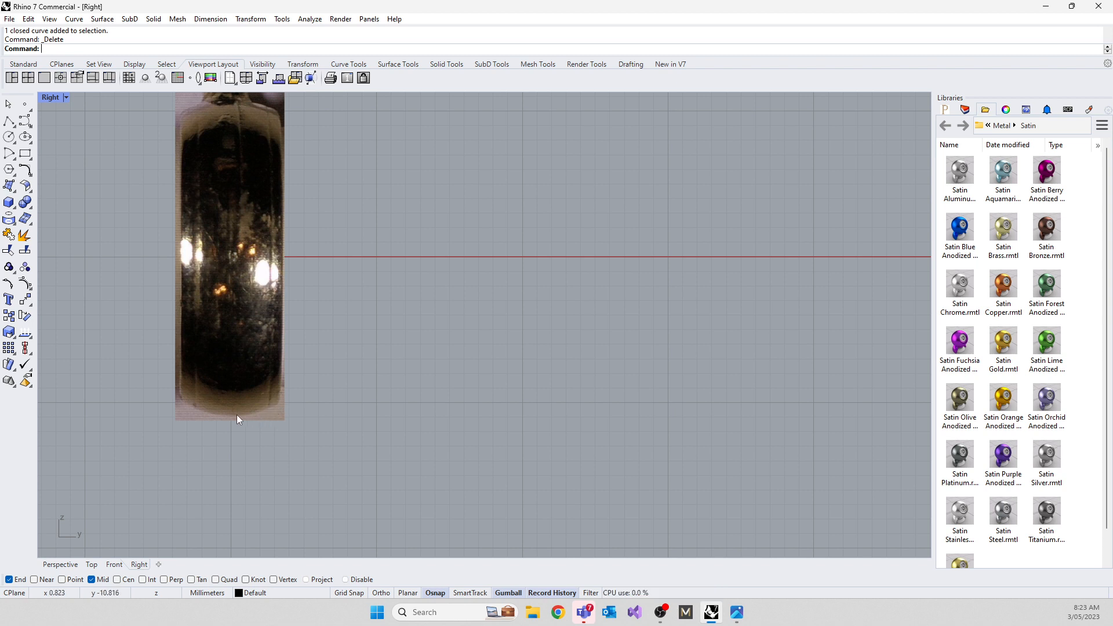
scroll(177, 398, up, 5)
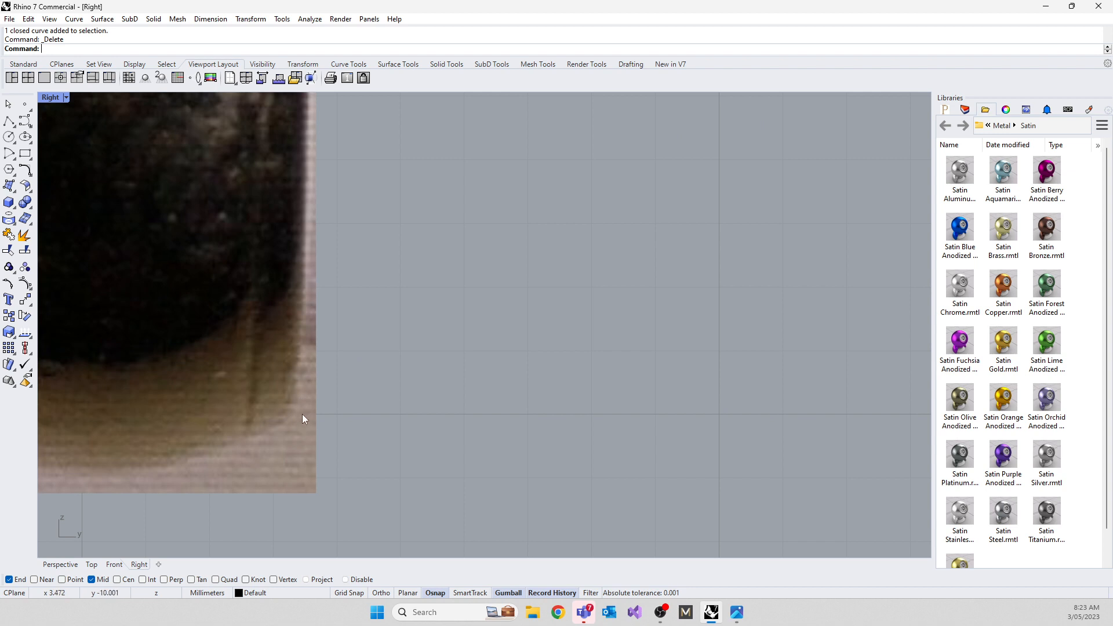
scroll(301, 414, down, 3)
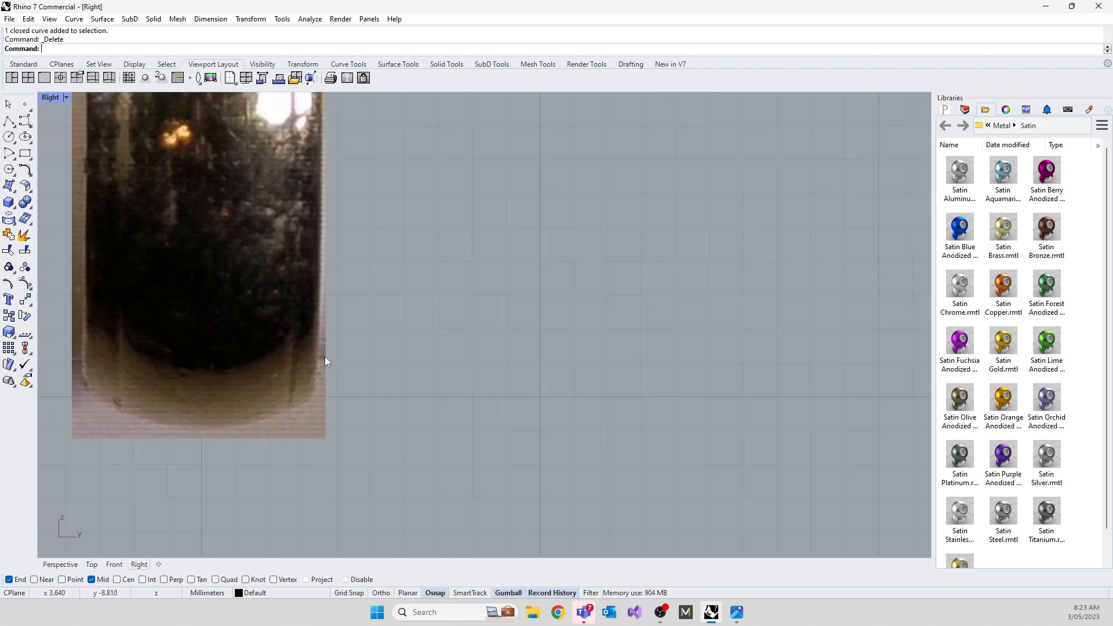
scroll(323, 368, down, 5)
scroll(317, 256, up, 4)
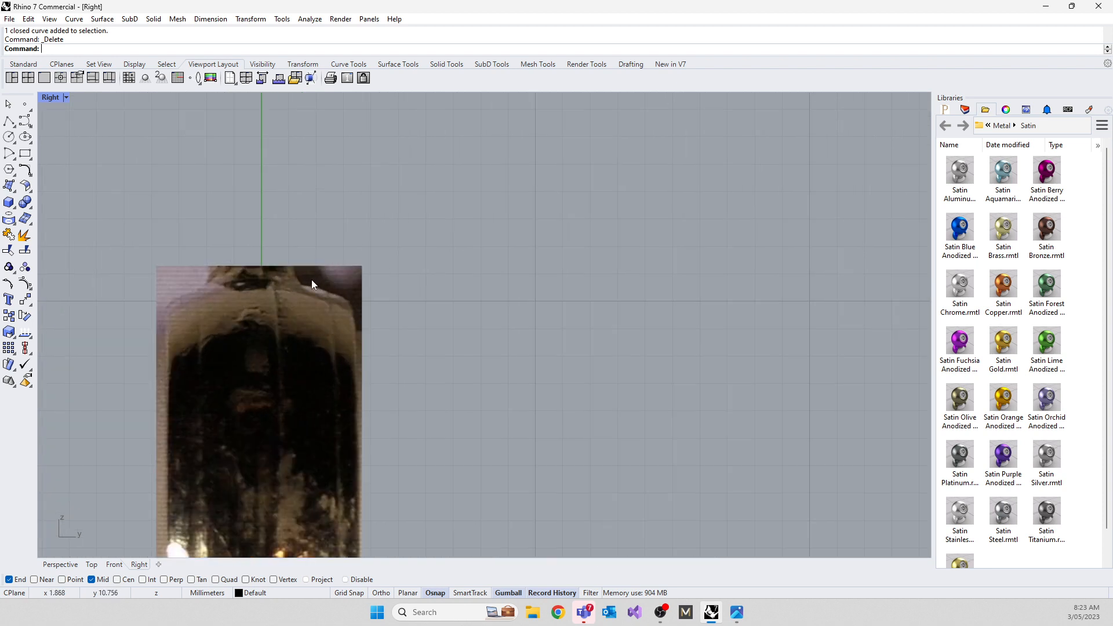
scroll(171, 341, up, 2)
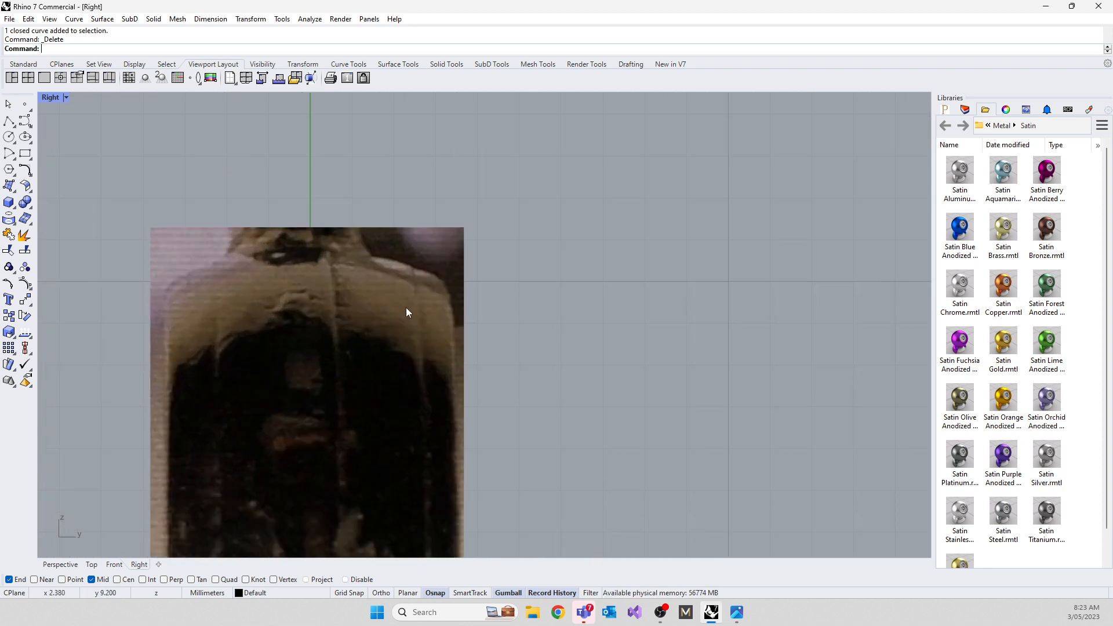
Step: Draw a horizontal line about 7 mm long across the full width of the ring's base, at the inner edge of the band
scroll(281, 219, down, 4)
scroll(295, 430, up, 4)
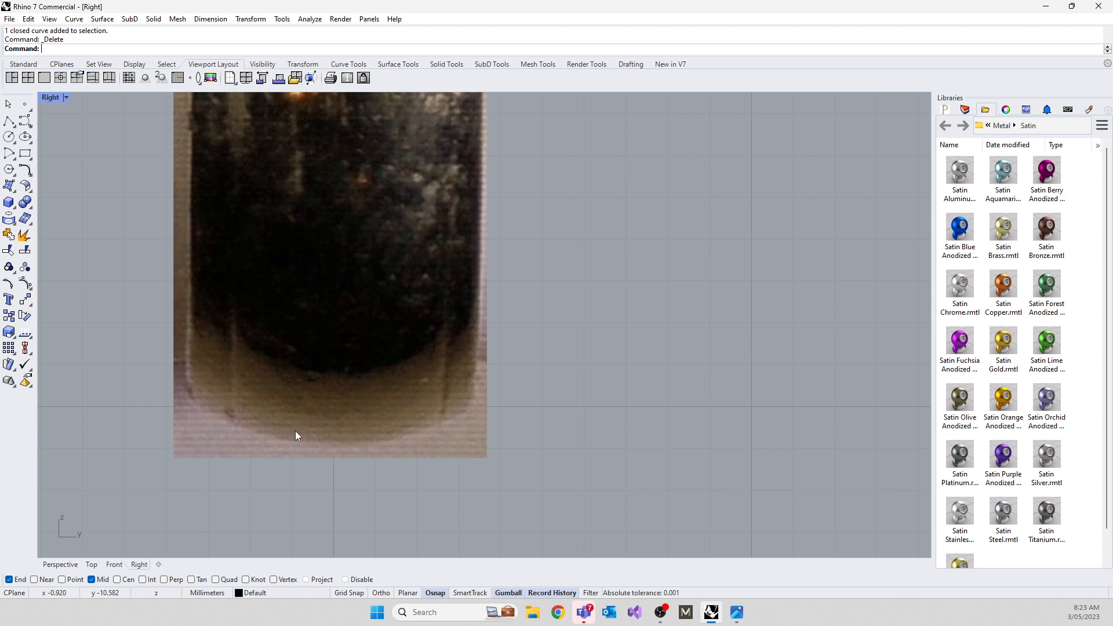
click(9, 122)
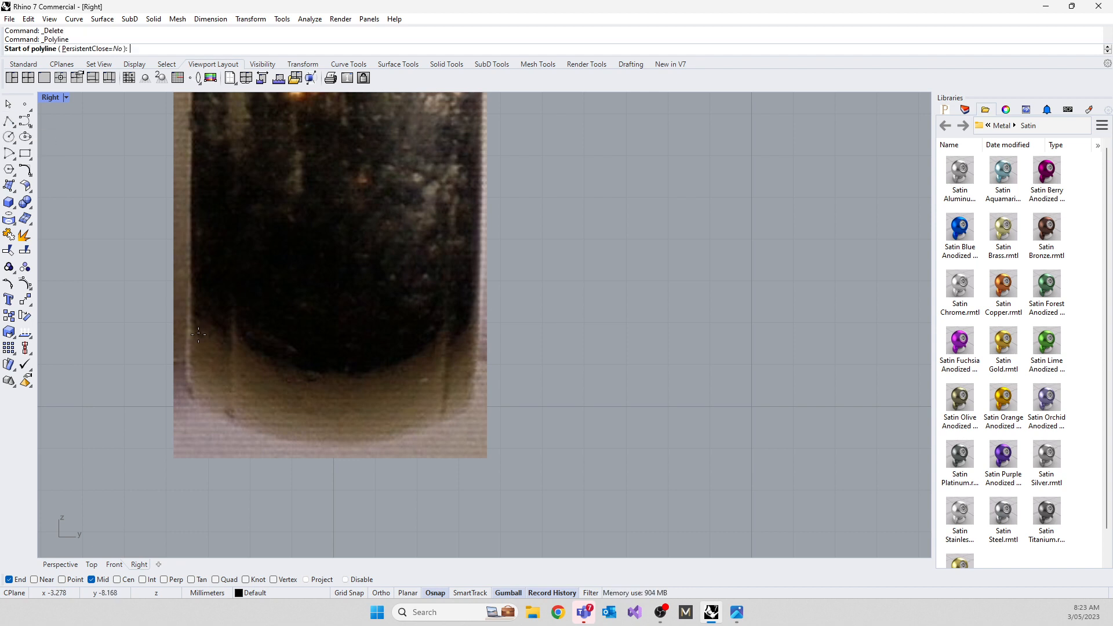
scroll(188, 361, up, 5)
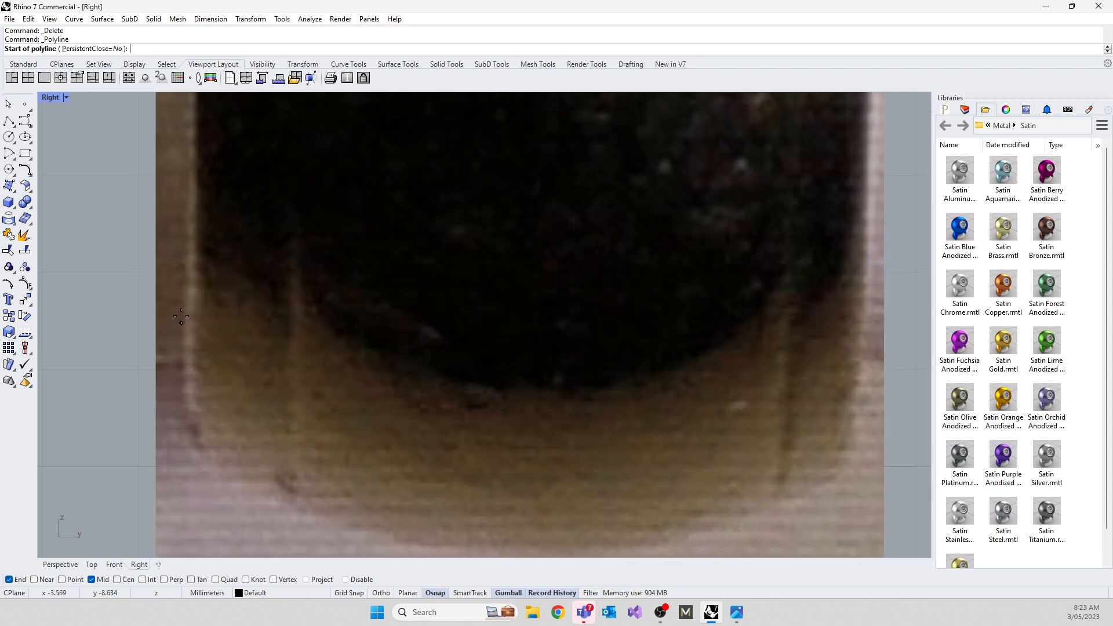
click(183, 361)
scroll(304, 360, down, 6)
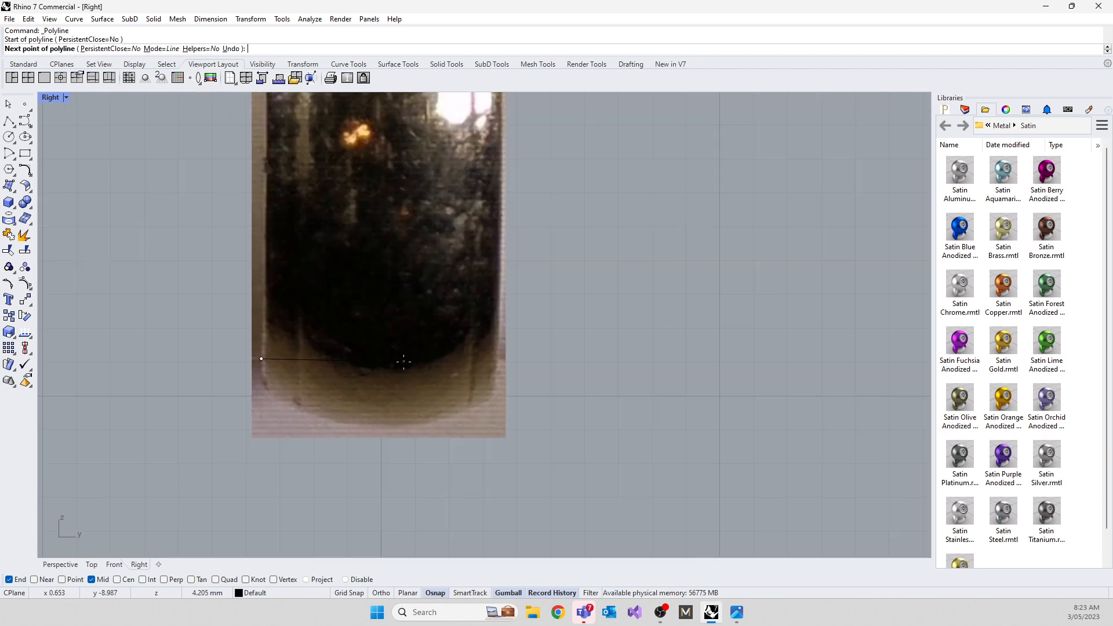
scroll(494, 381, up, 4)
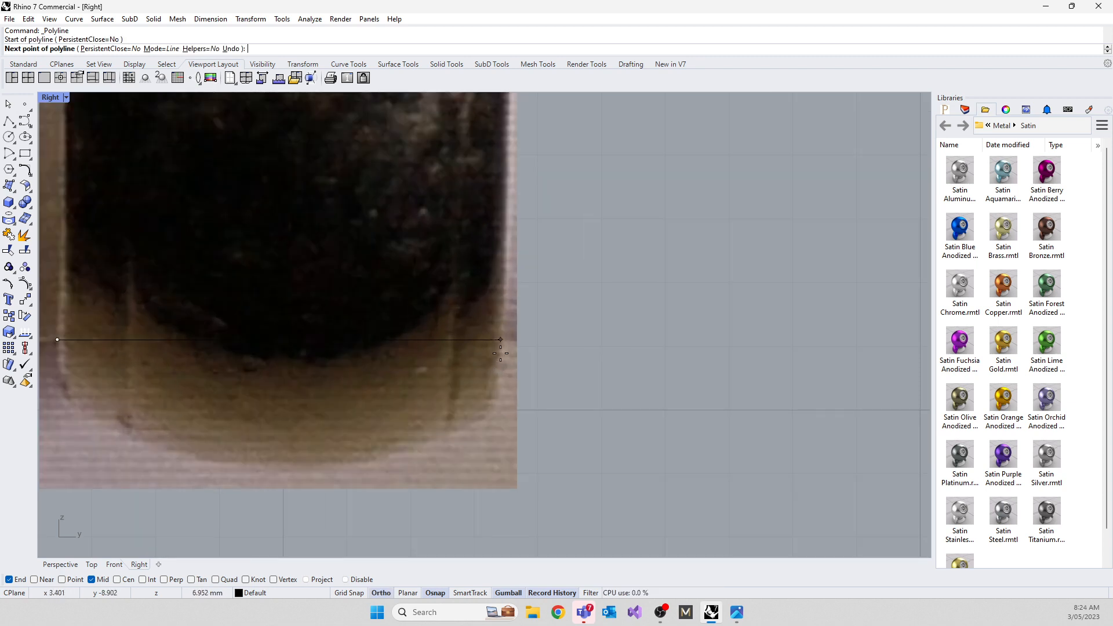
click(500, 353)
key(Return)
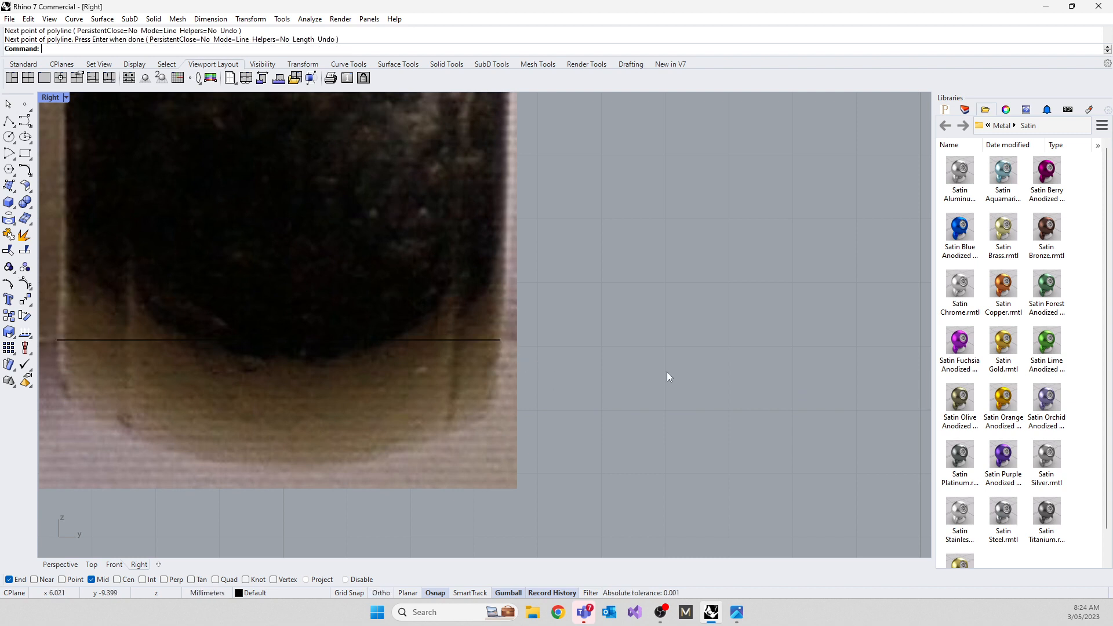
Step: Draw a vertical line about 1 mm long downward from the left end of the horizontal line, with Ortho on
scroll(675, 367, down, 6)
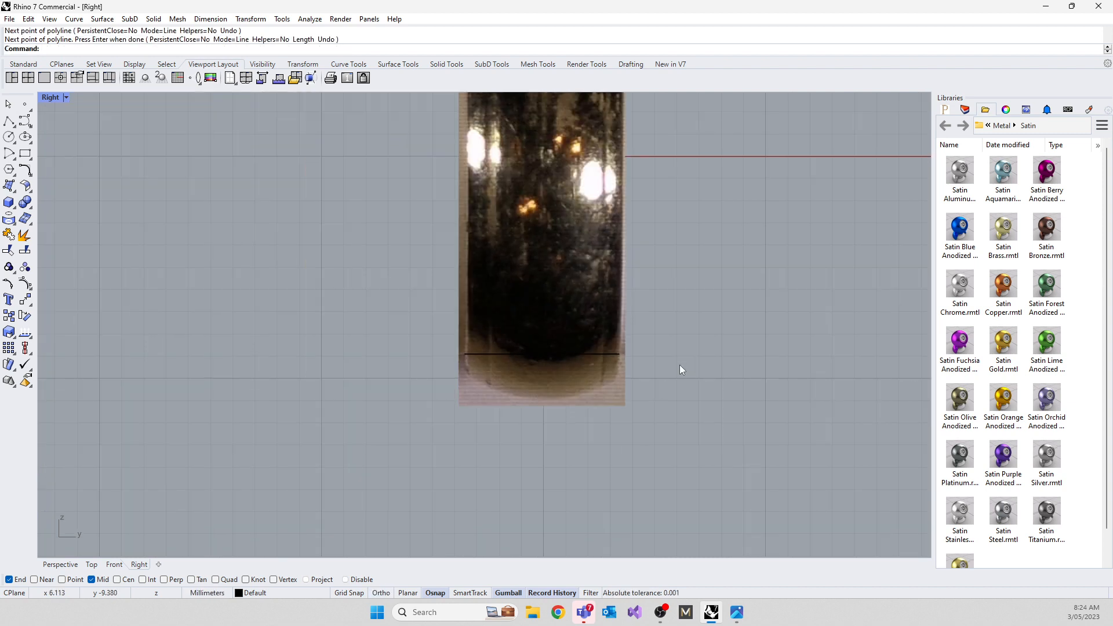
scroll(502, 364, up, 3)
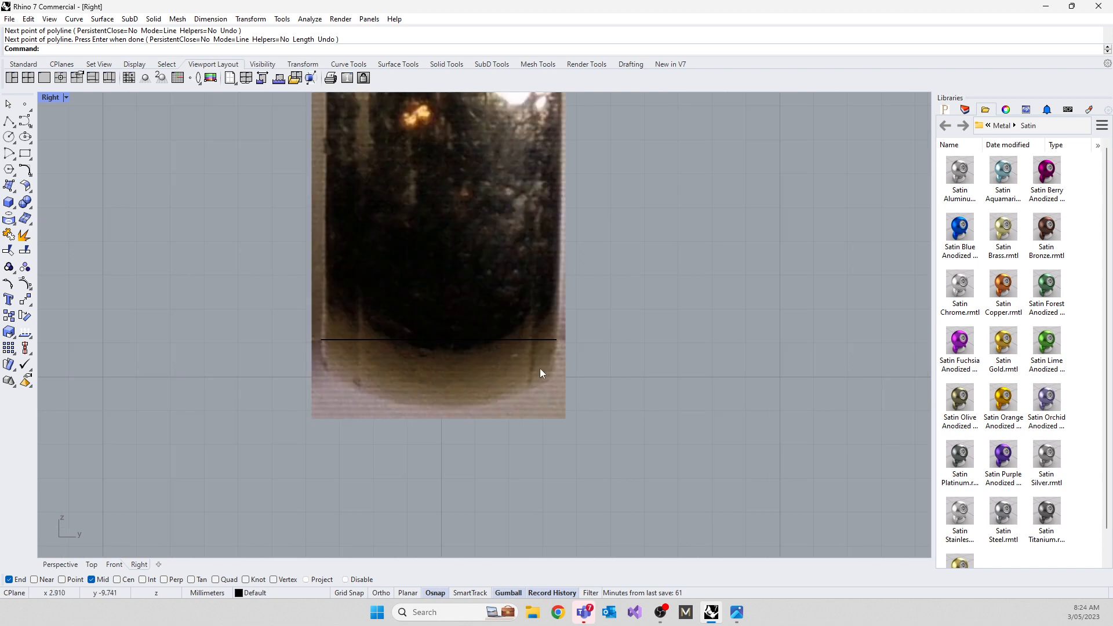
scroll(436, 412, down, 4)
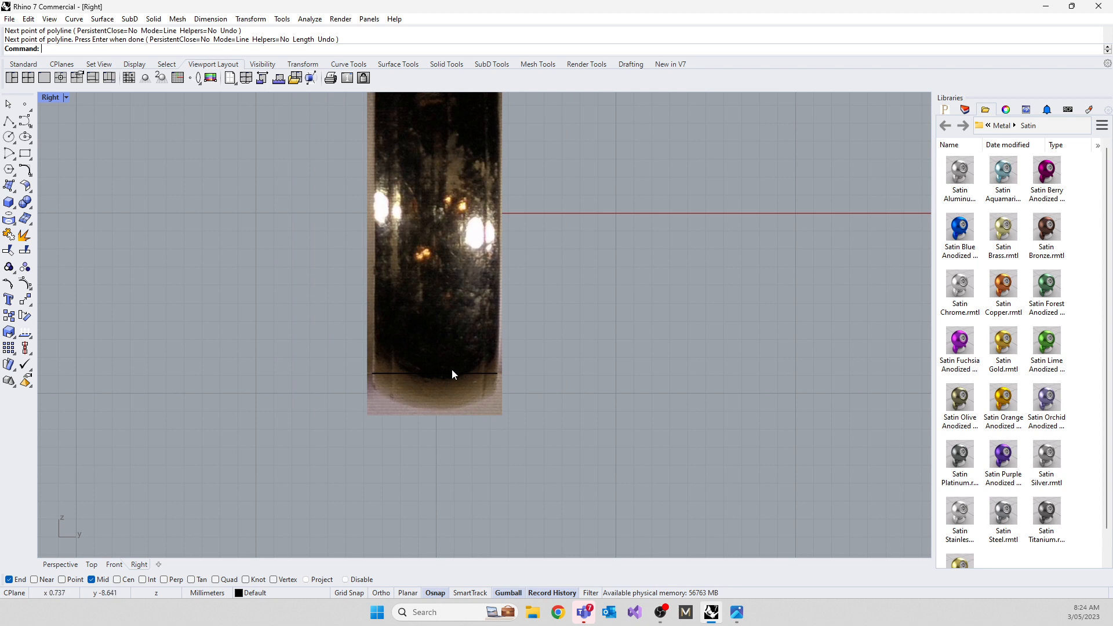
scroll(462, 381, up, 8)
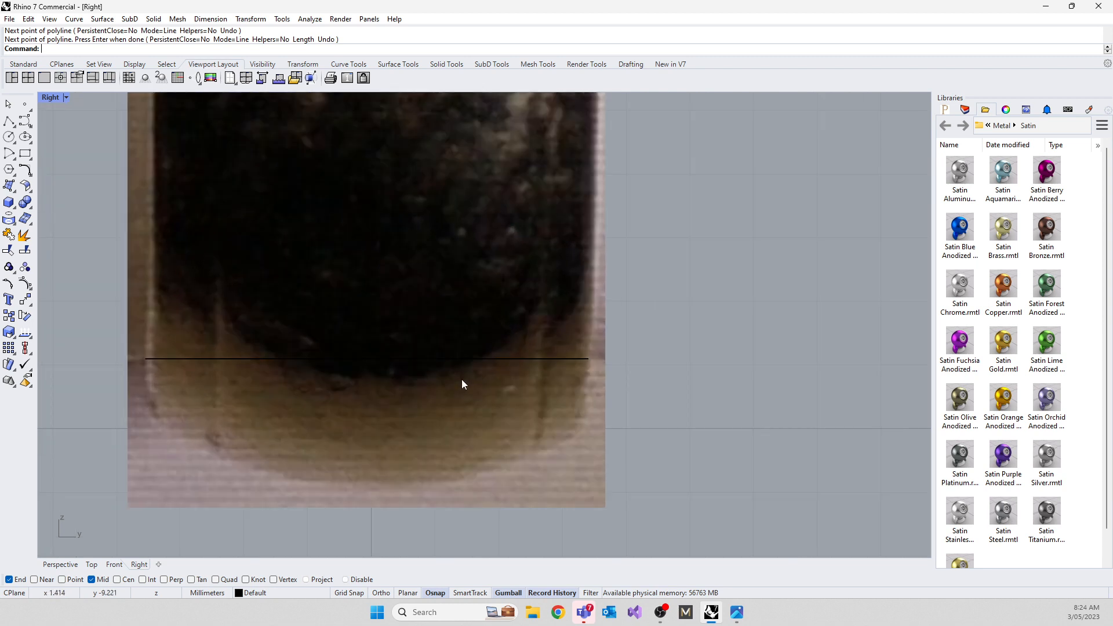
click(8, 119)
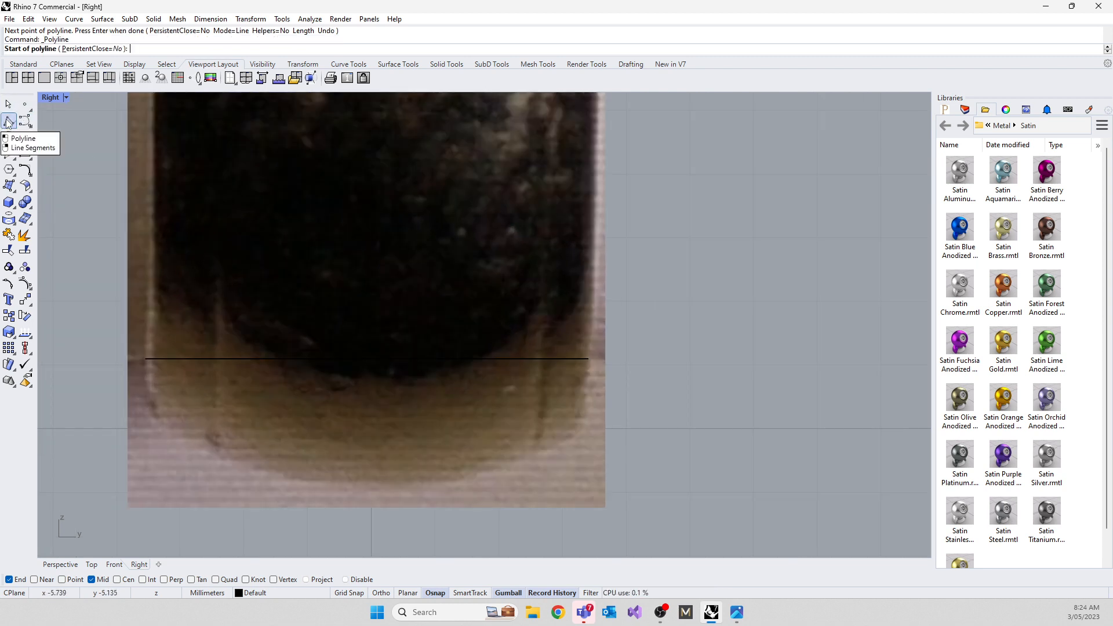
click(145, 359)
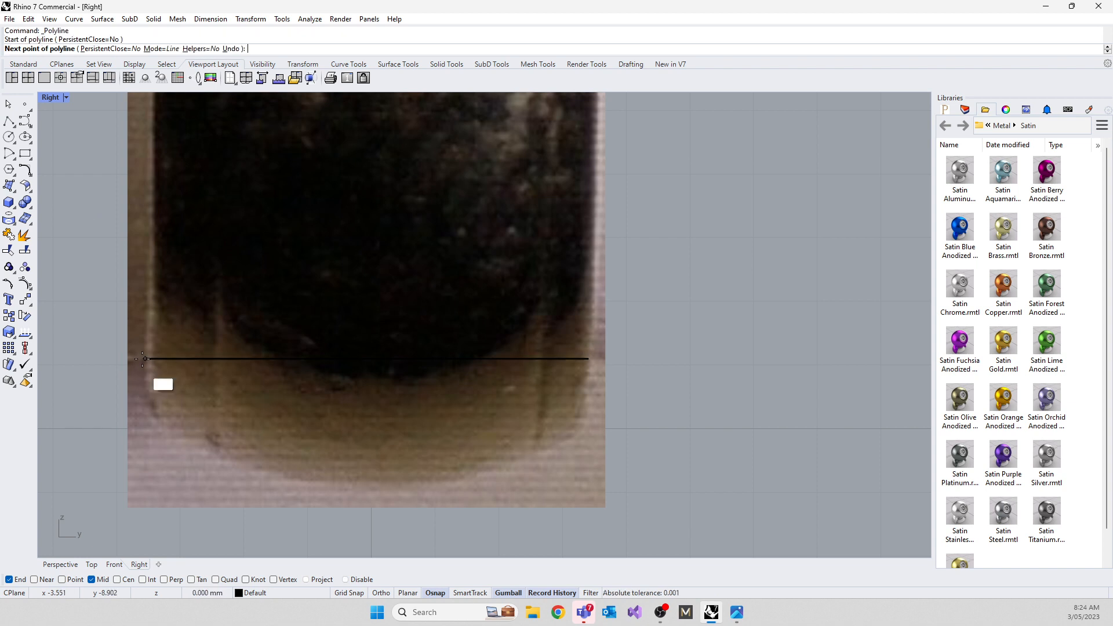
key(F8)
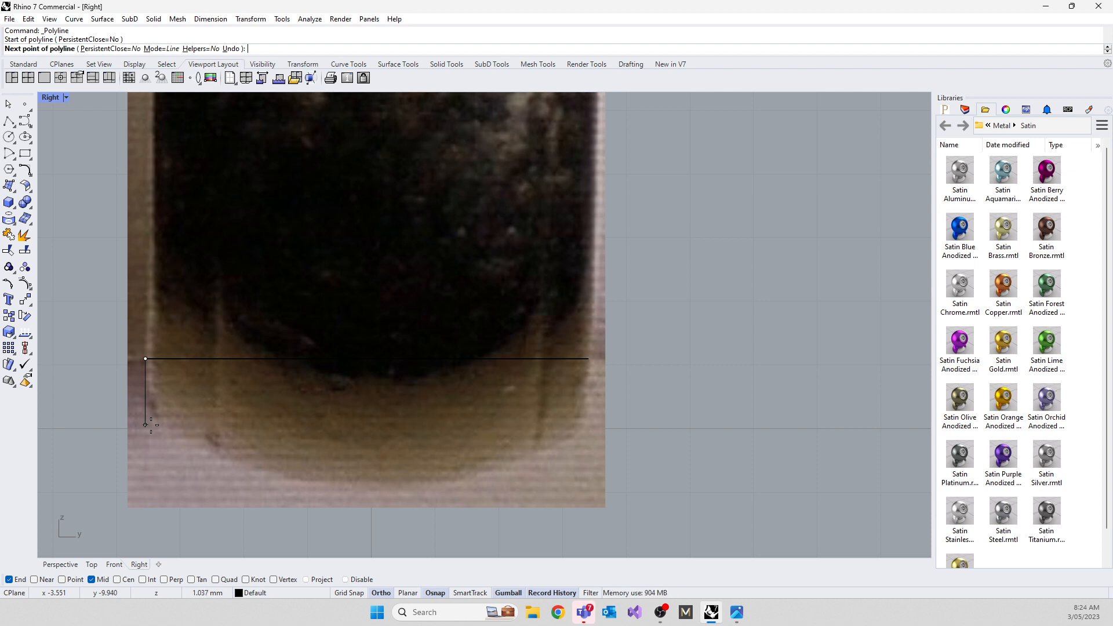
click(145, 425)
key(Return)
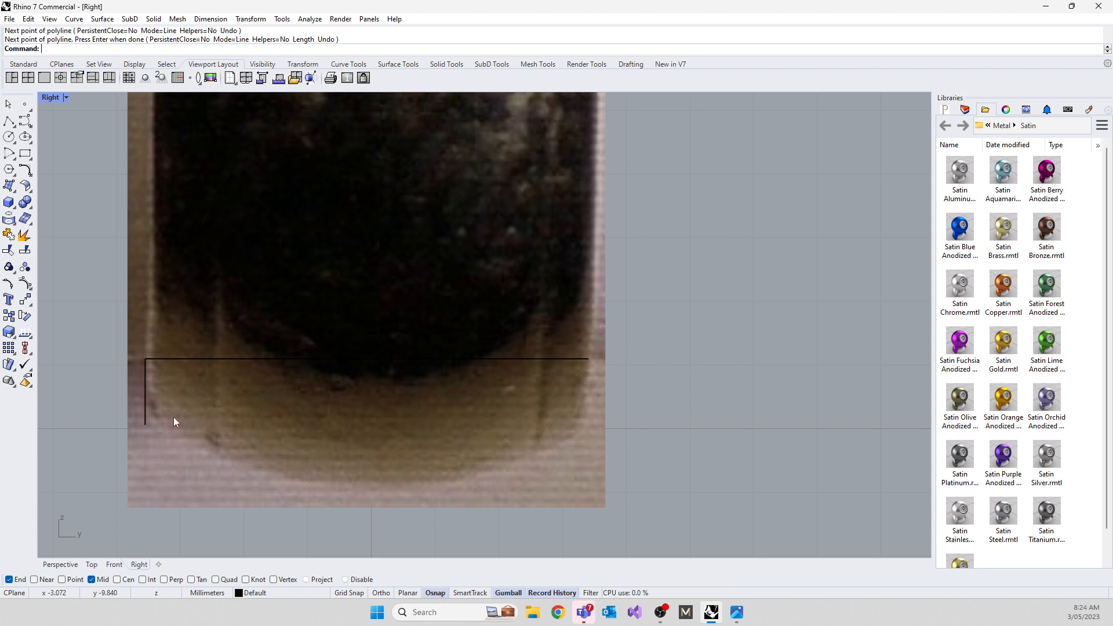
Step: Copy the short vertical line from the left end of the horizontal line to its right end
click(148, 415)
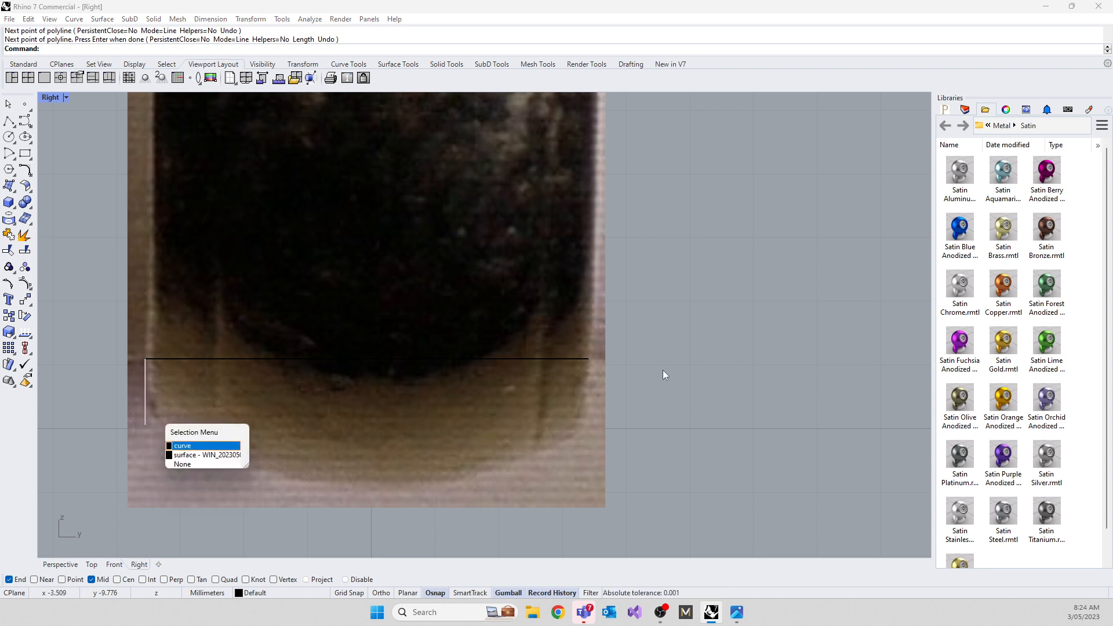
click(190, 448)
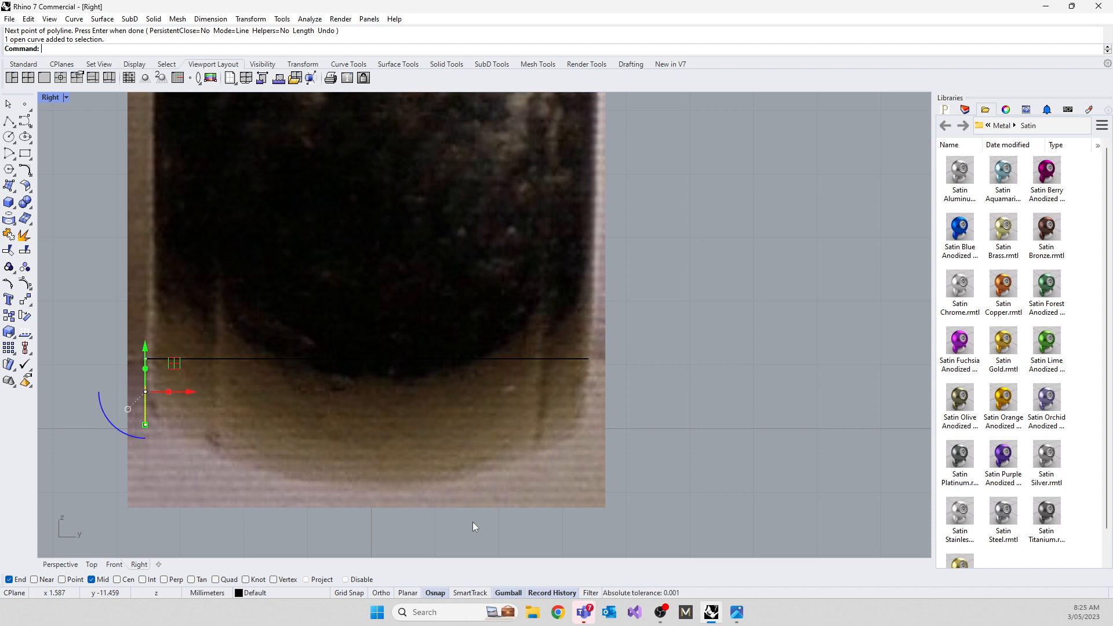
text(Copy)
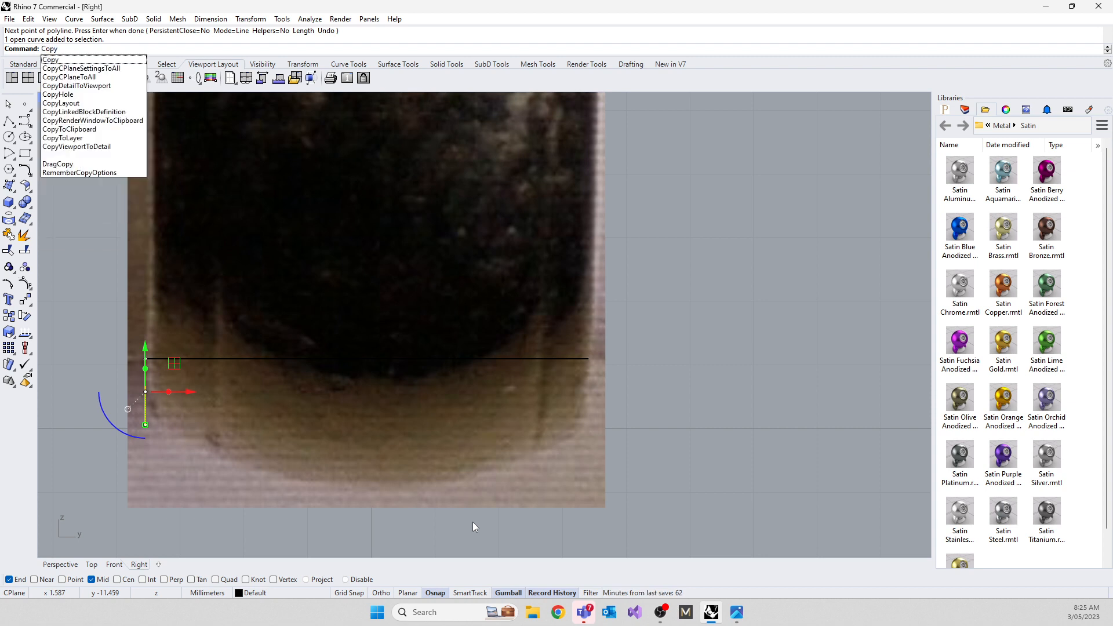
key(Return)
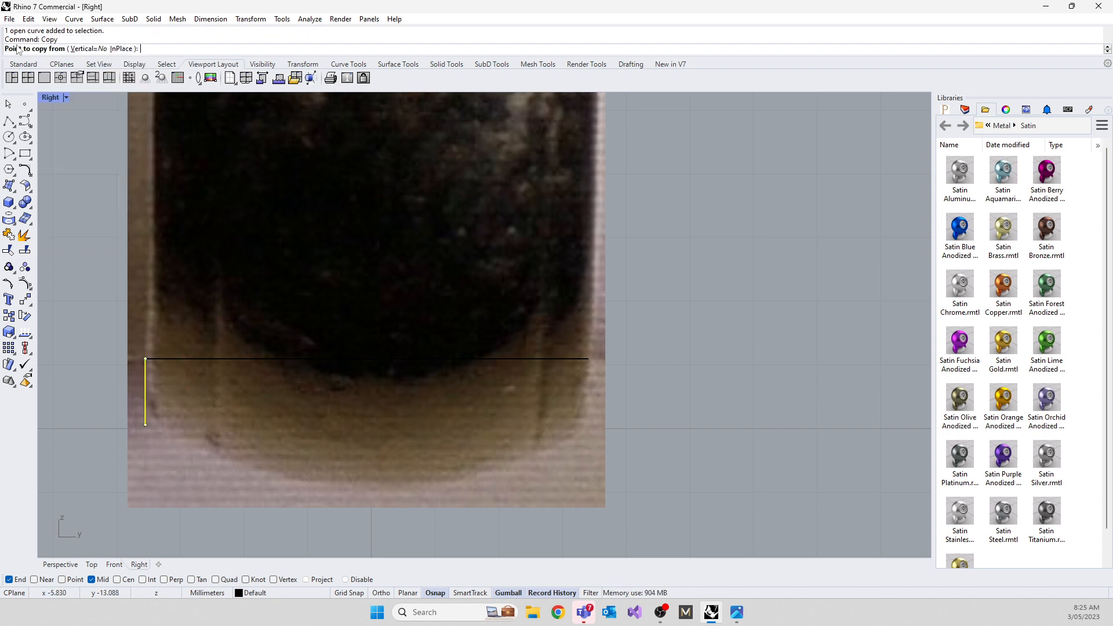
click(146, 364)
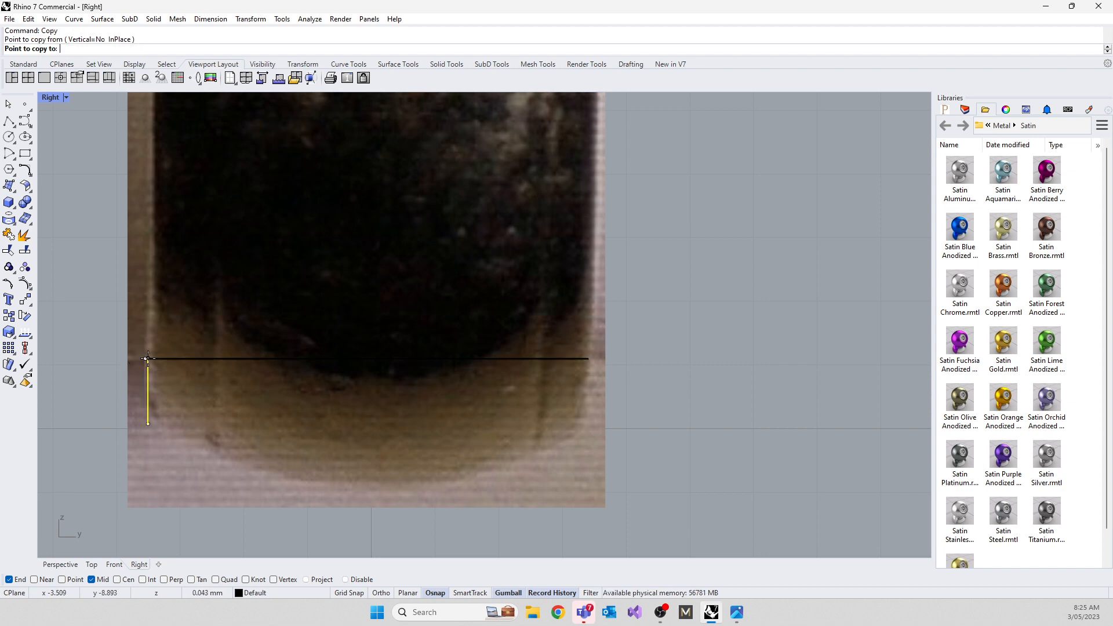
click(589, 360)
key(Return)
scroll(708, 353, down, 3)
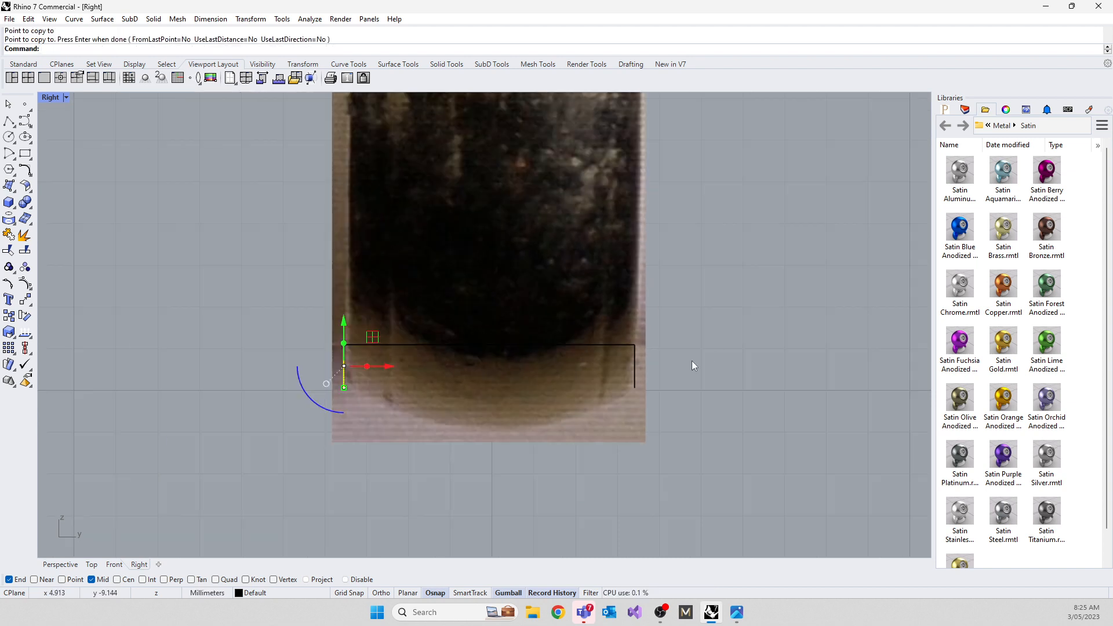
key(Escape)
scroll(403, 386, up, 3)
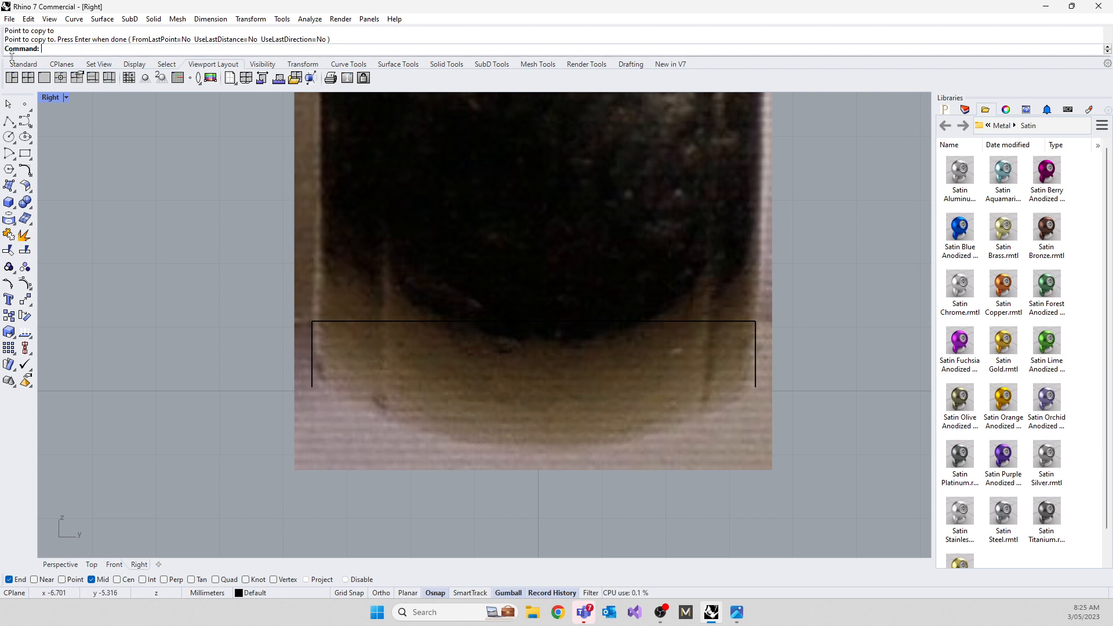
text(Arc)
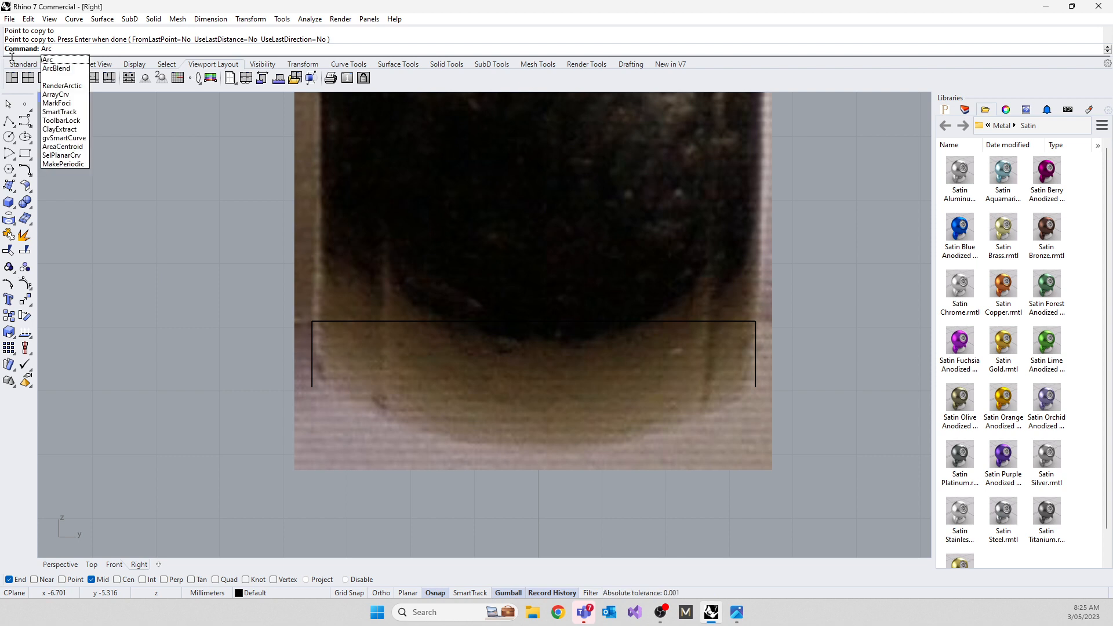
key(BackSpace)
key(BackSpace)
key(BackSpace)
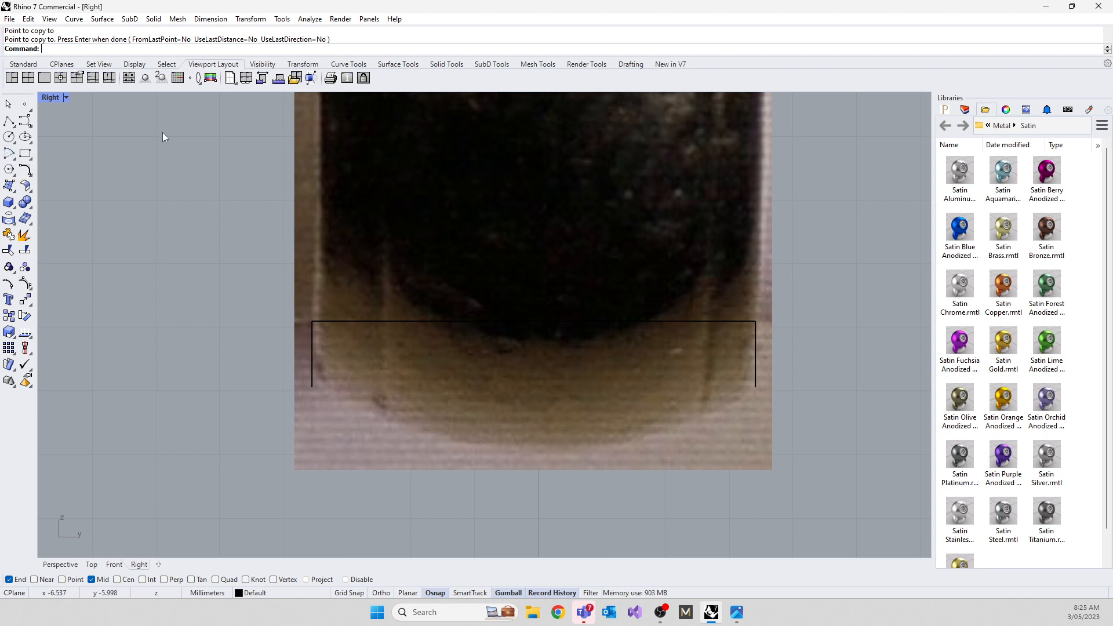
click(134, 64)
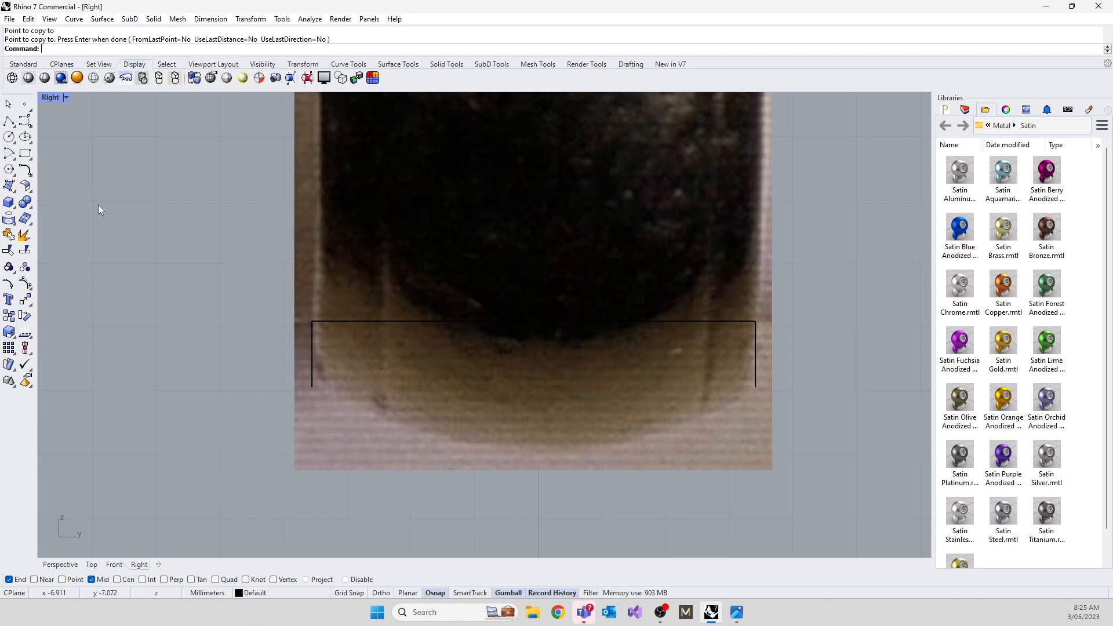
Step: Draw a start, end, point-on-arc curve joining the lower ends of both vertical lines, bulging about 1 mm downward along the ring's base
click(347, 64)
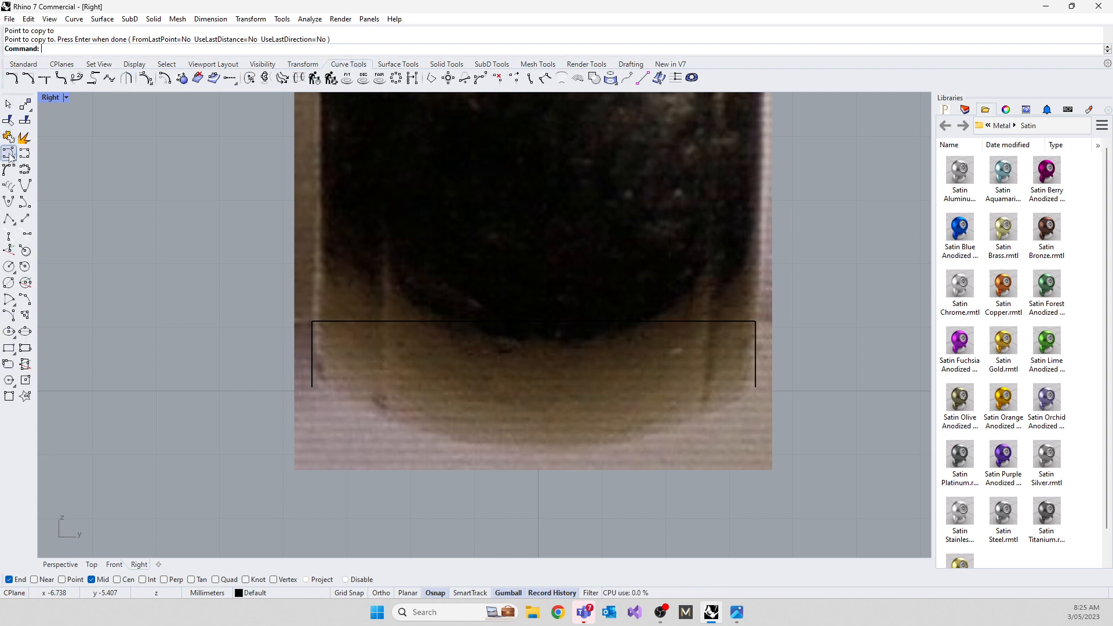
click(13, 306)
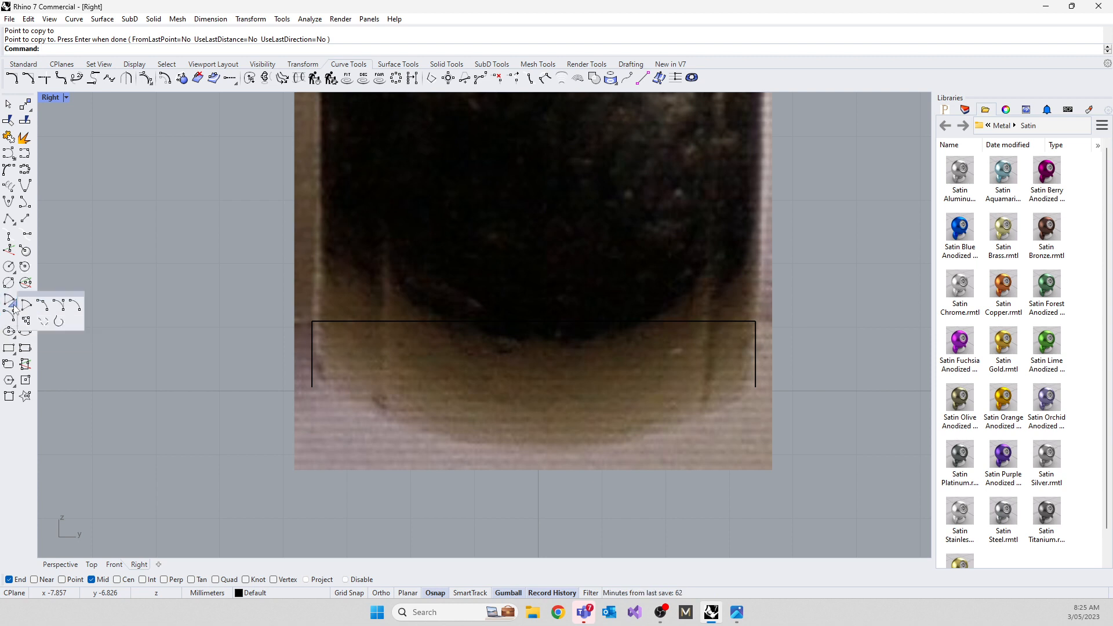
click(47, 306)
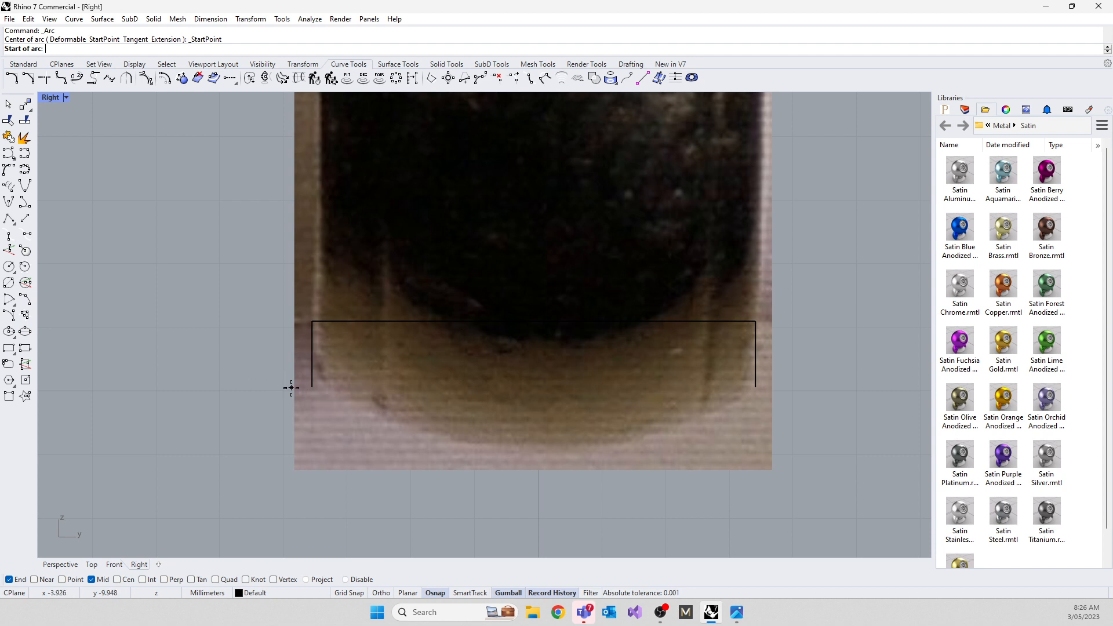
click(311, 389)
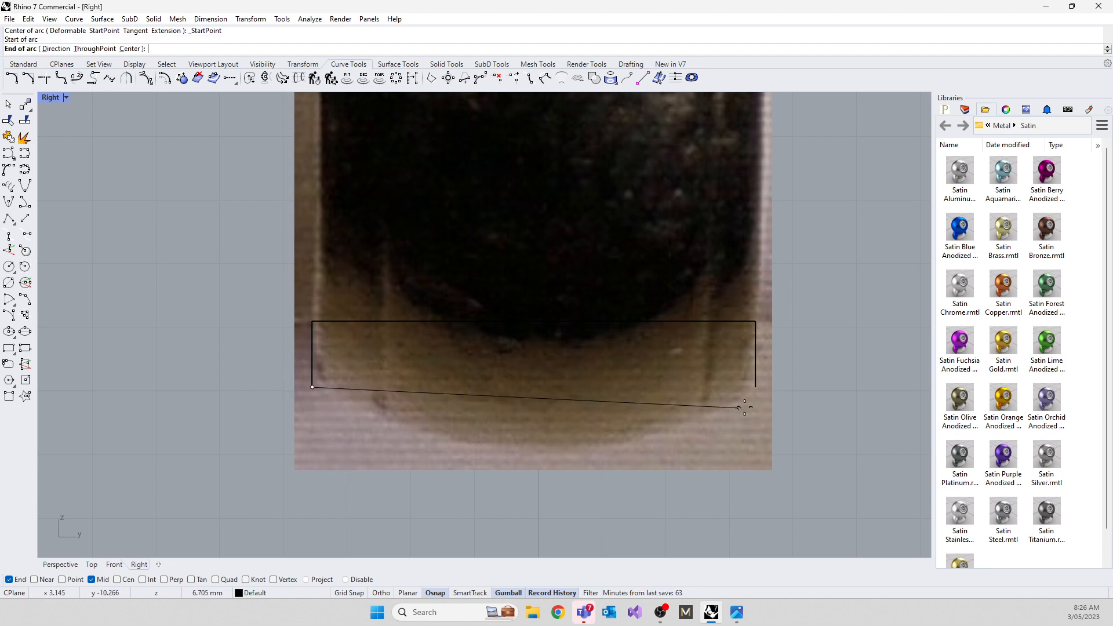
click(757, 388)
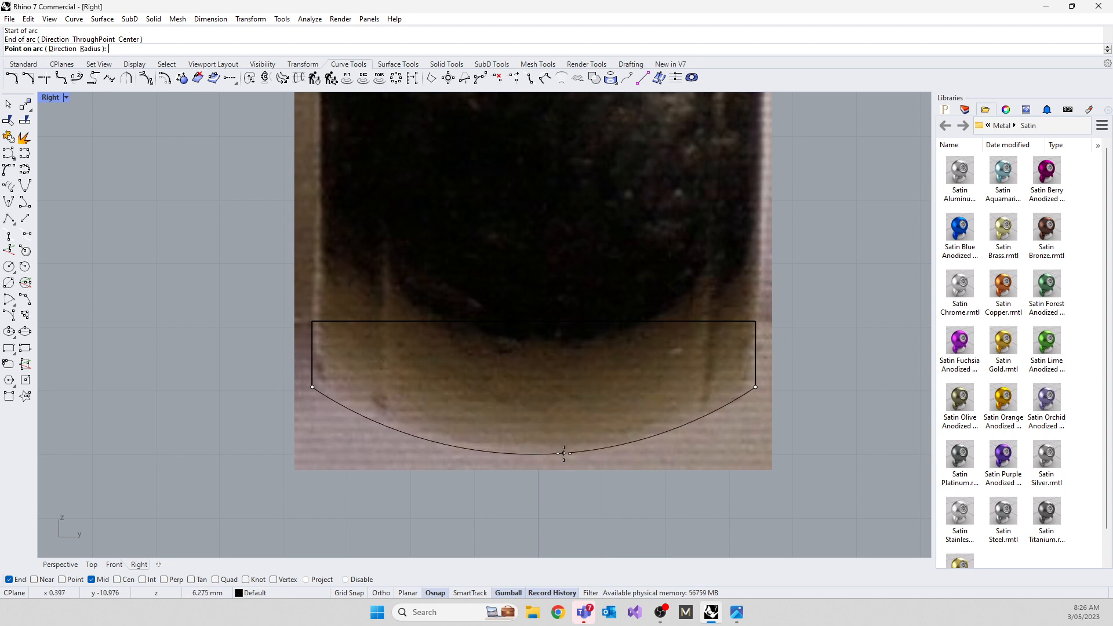
click(564, 453)
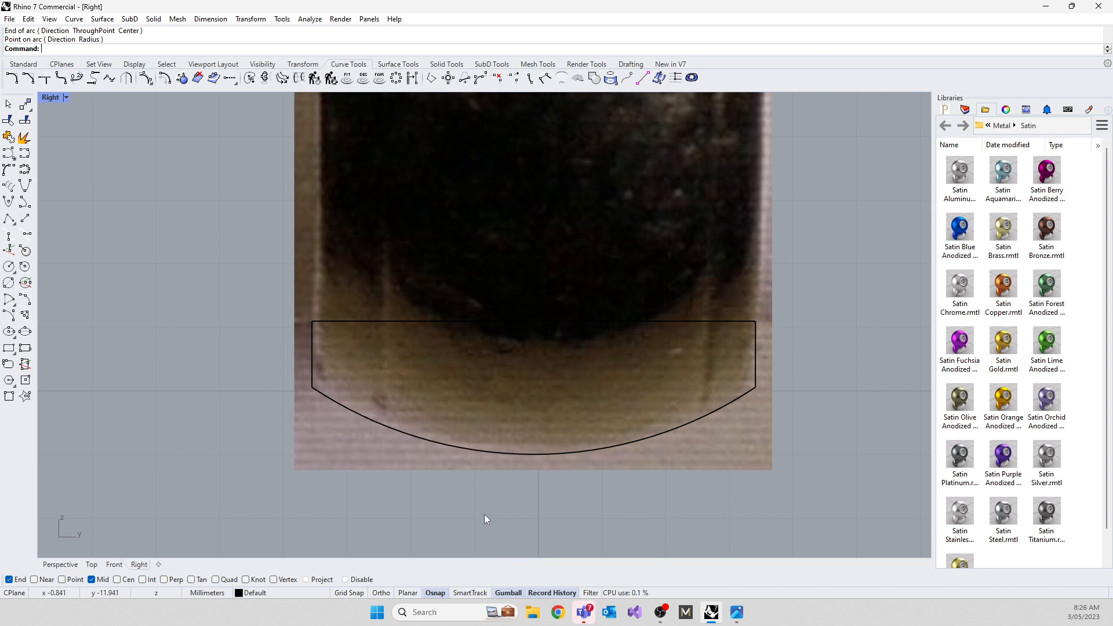
Step: Examine how the profile's corners and arc fit the ring's base in the photo, up close and against the whole ring
scroll(392, 411, down, 2)
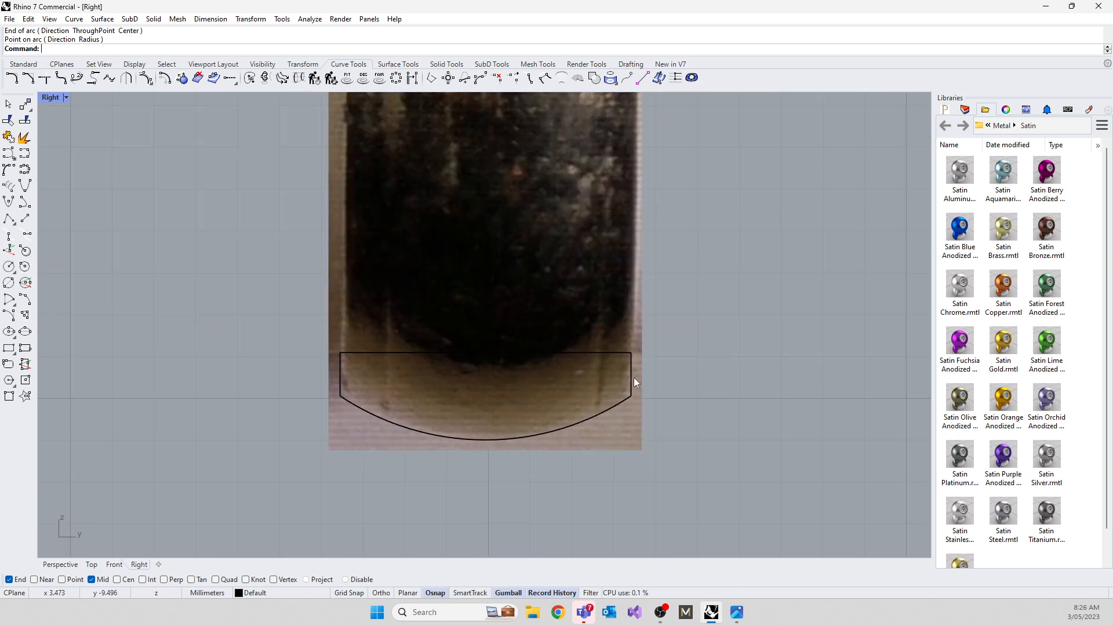
scroll(634, 378, up, 4)
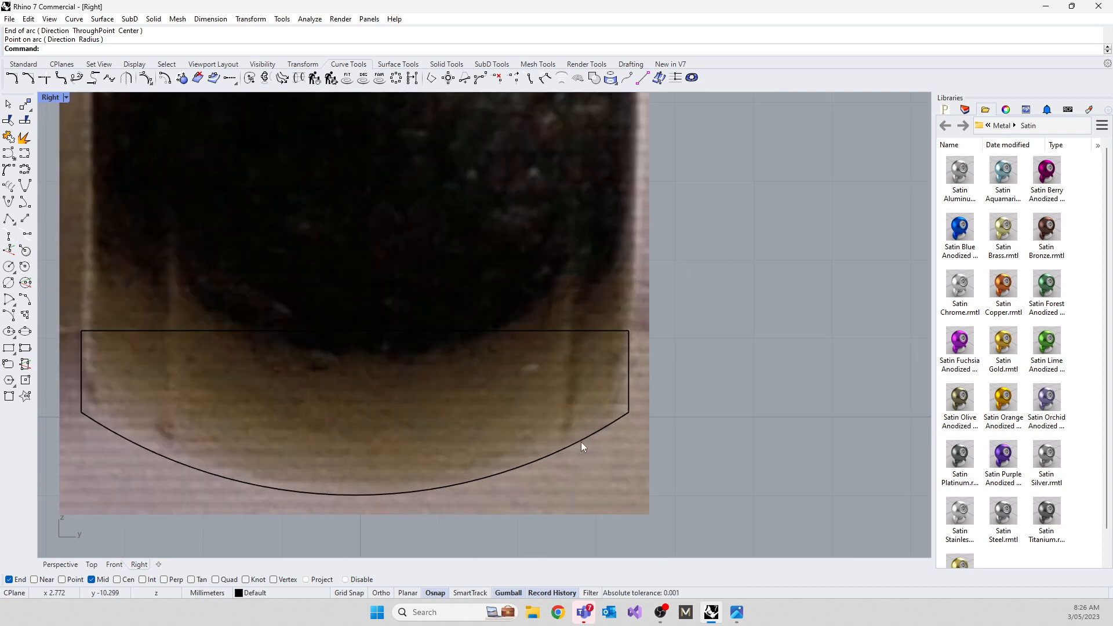
scroll(601, 417, down, 2)
scroll(312, 422, up, 3)
scroll(298, 440, down, 6)
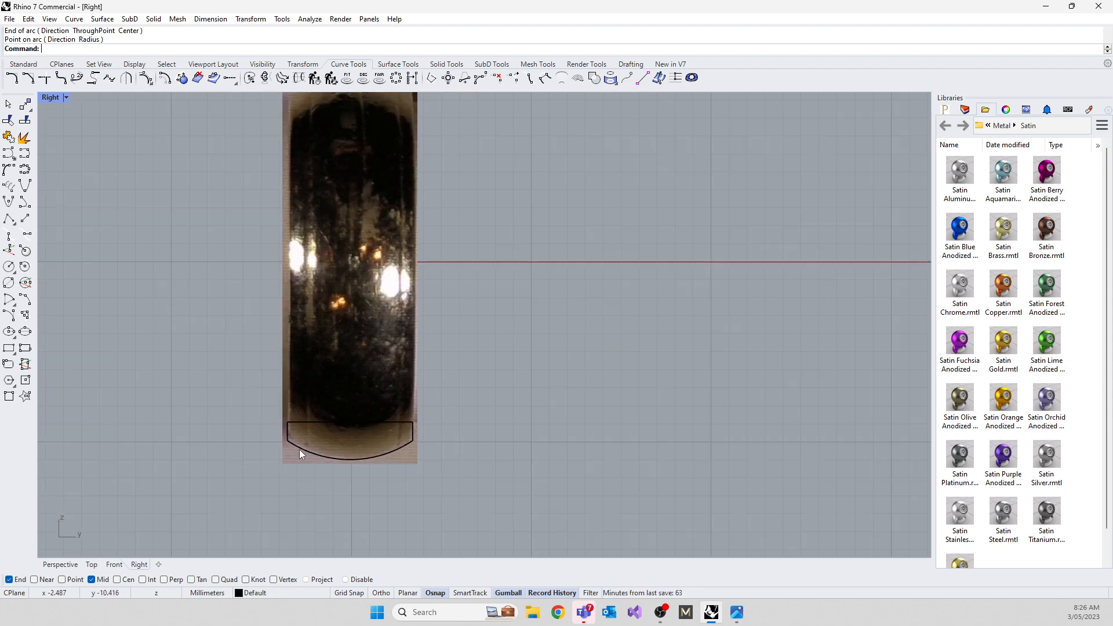
scroll(310, 400, down, 2)
scroll(354, 349, up, 3)
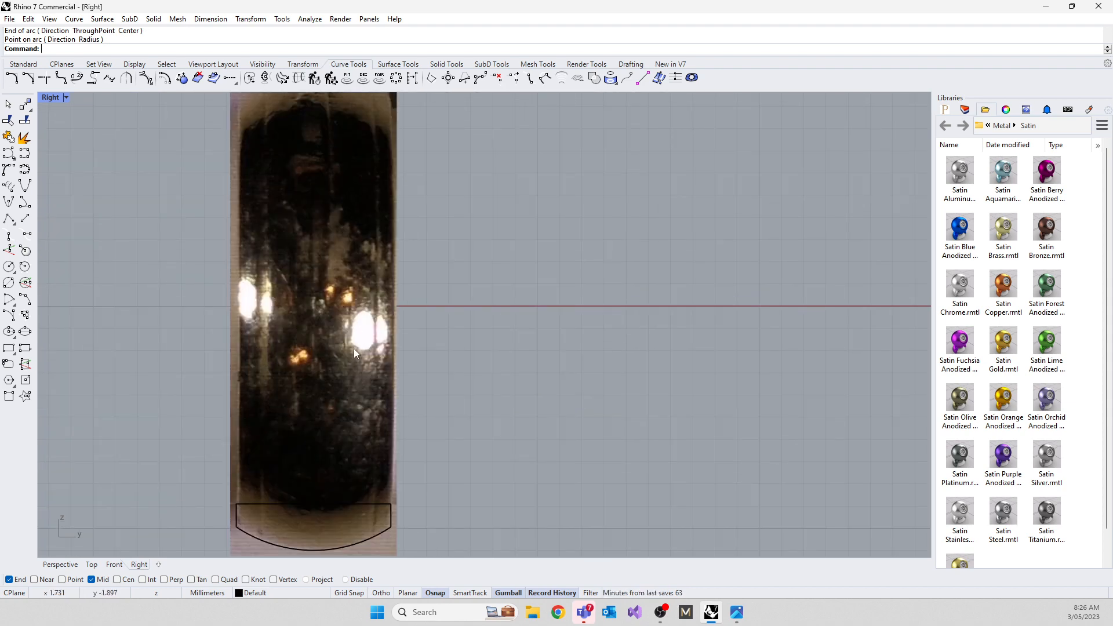
scroll(353, 349, down, 2)
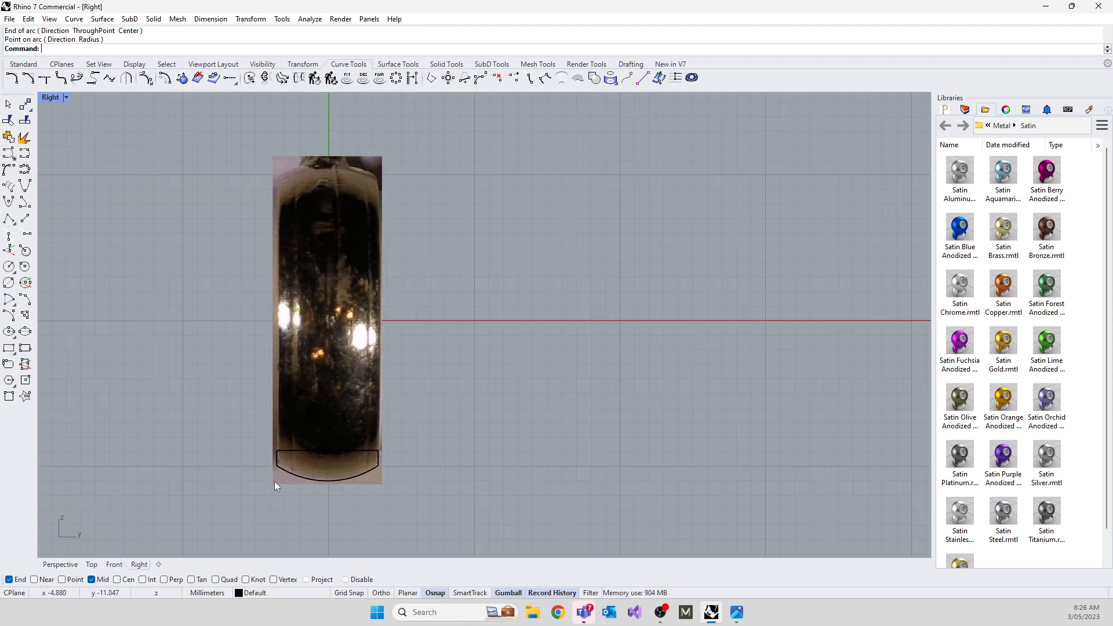
Step: Draw an open inverted-V polyline across the arc near its left groove mark, with a first segment about 0.25 mm long
scroll(278, 479, up, 4)
scroll(342, 440, up, 3)
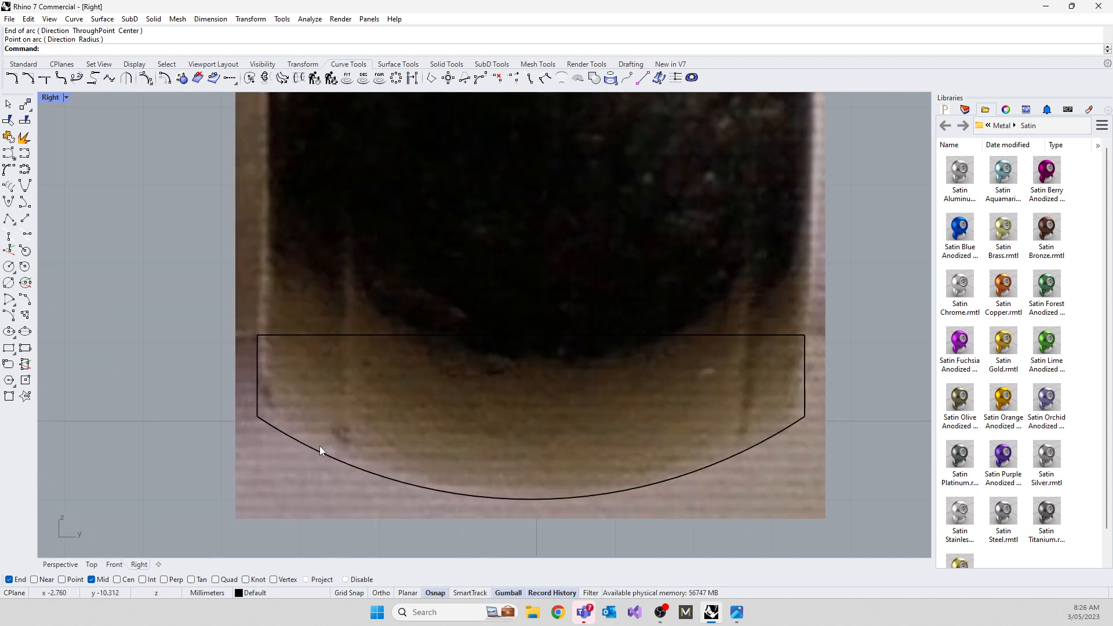
scroll(319, 447, up, 2)
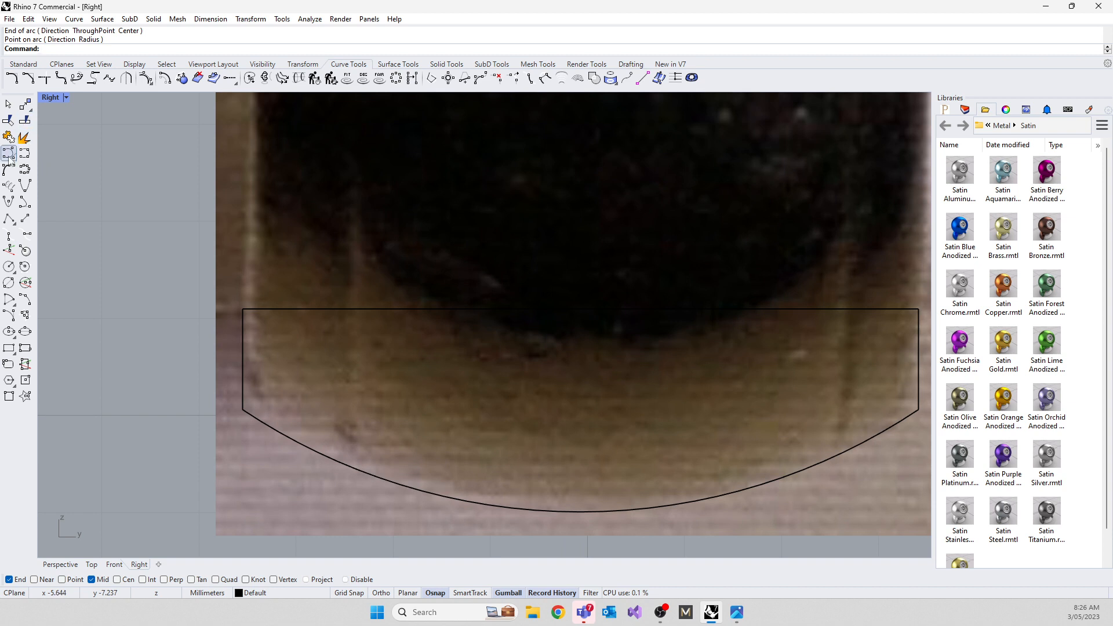
click(8, 219)
scroll(362, 439, up, 3)
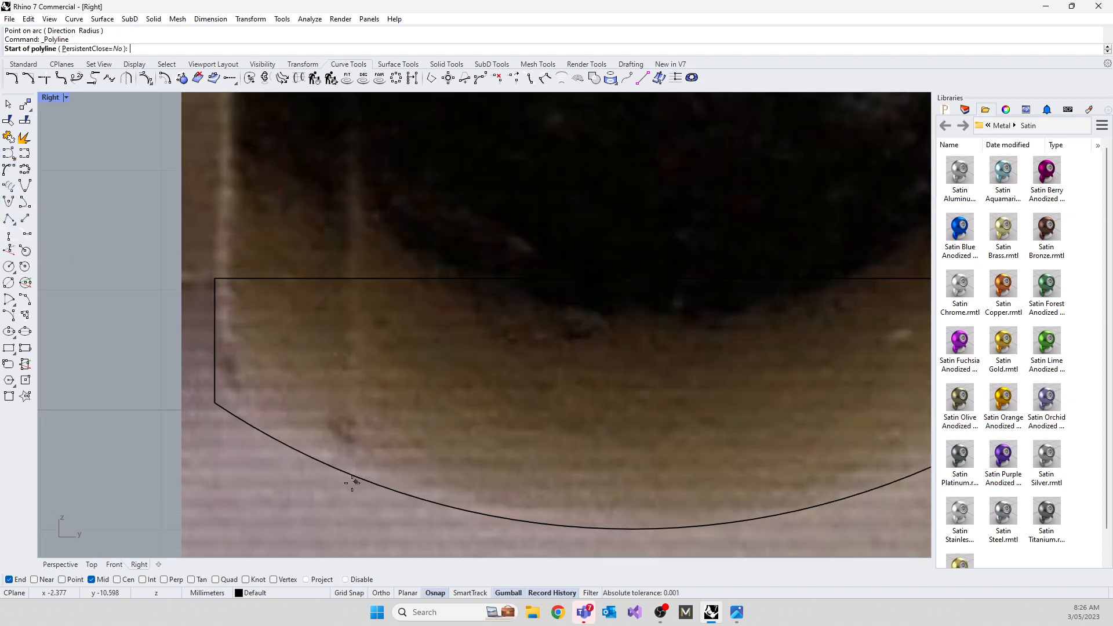
click(330, 477)
scroll(347, 466, up, 3)
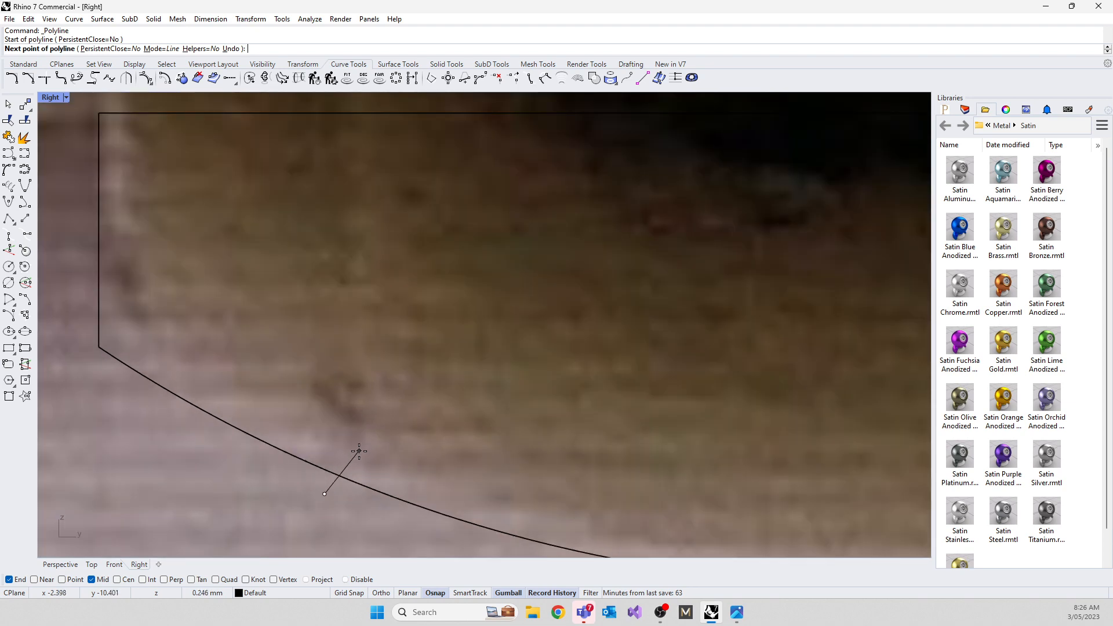
click(361, 447)
click(371, 494)
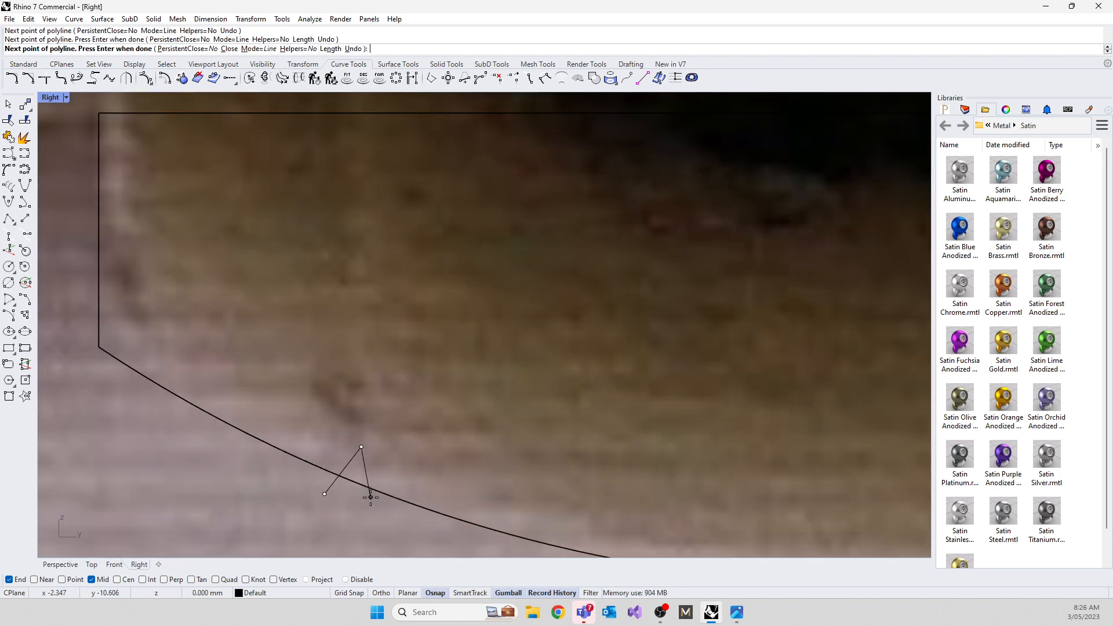
key(Return)
Step: Try to mirror the small inverted-V polyline to the arc's right side, using a vertical mirror line from the arc's midpoint
scroll(290, 347, down, 3)
scroll(315, 425, down, 3)
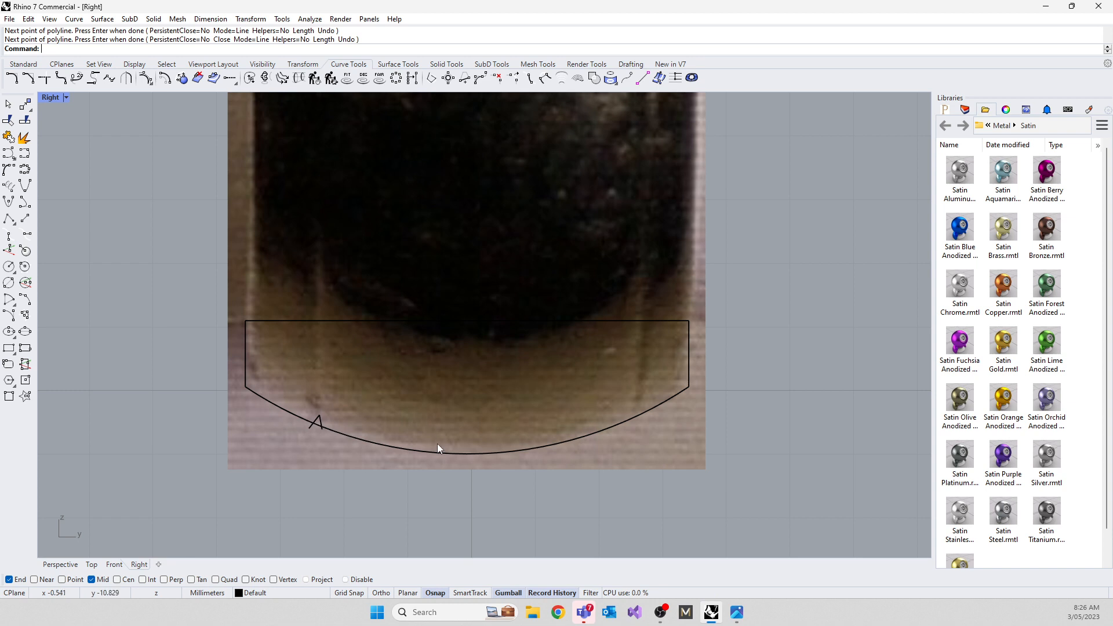
drag(182, 394, 340, 449)
text(Mirror)
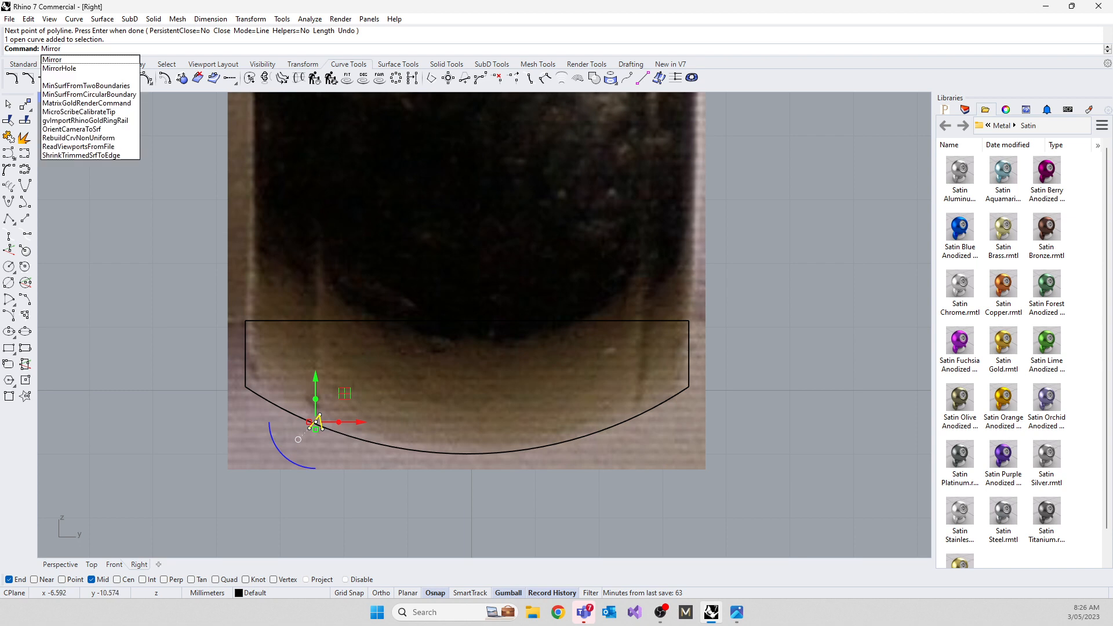
click(60, 60)
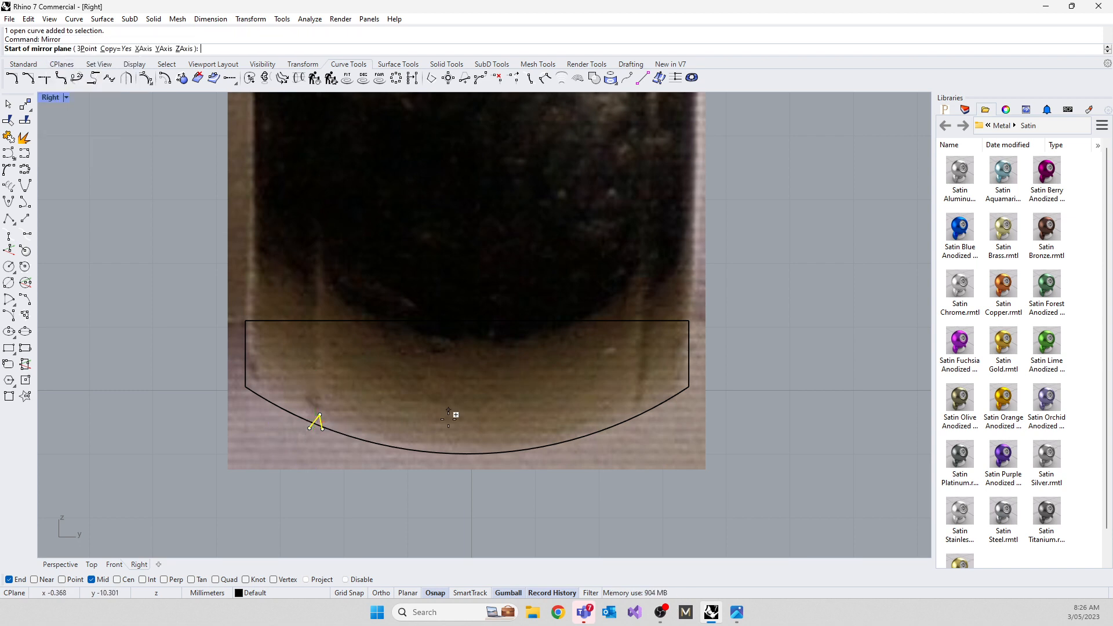
click(469, 454)
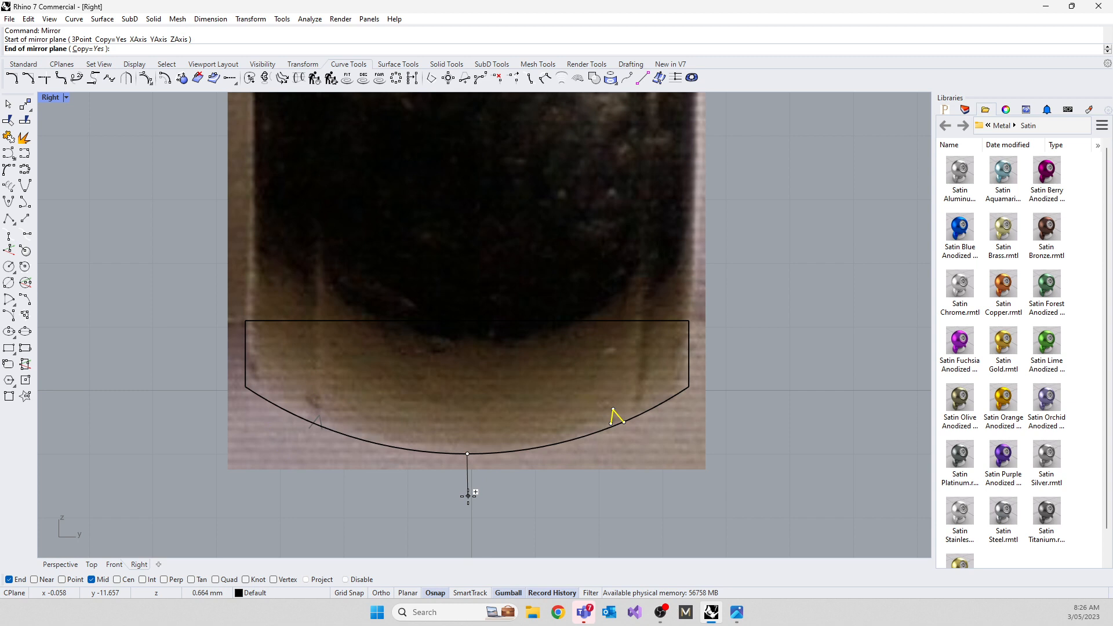
click(468, 496)
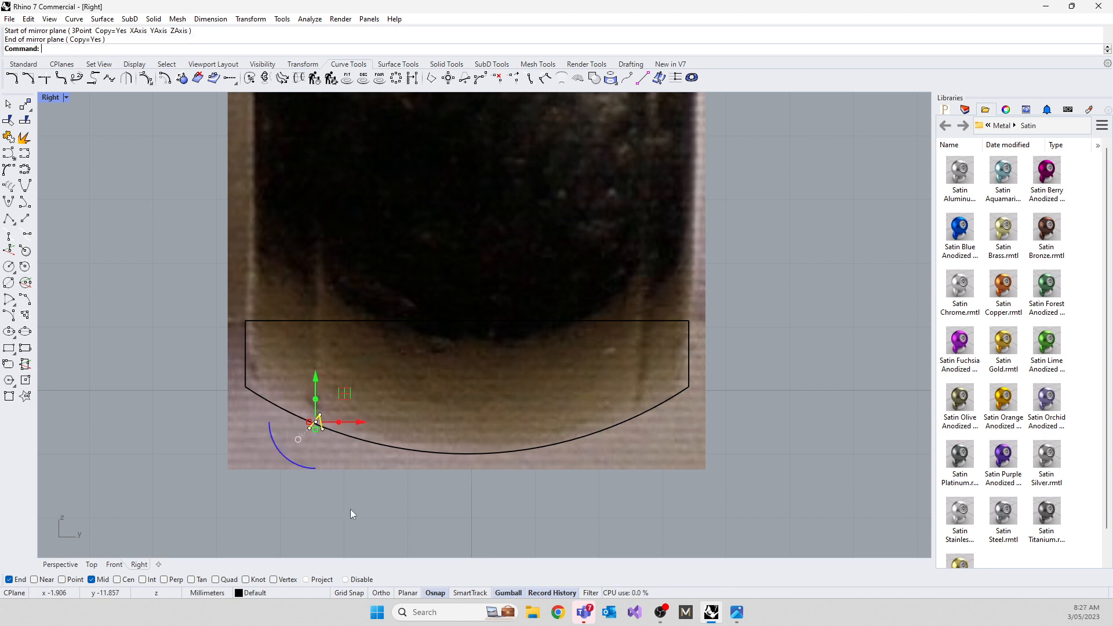
text(copy)
key(Return)
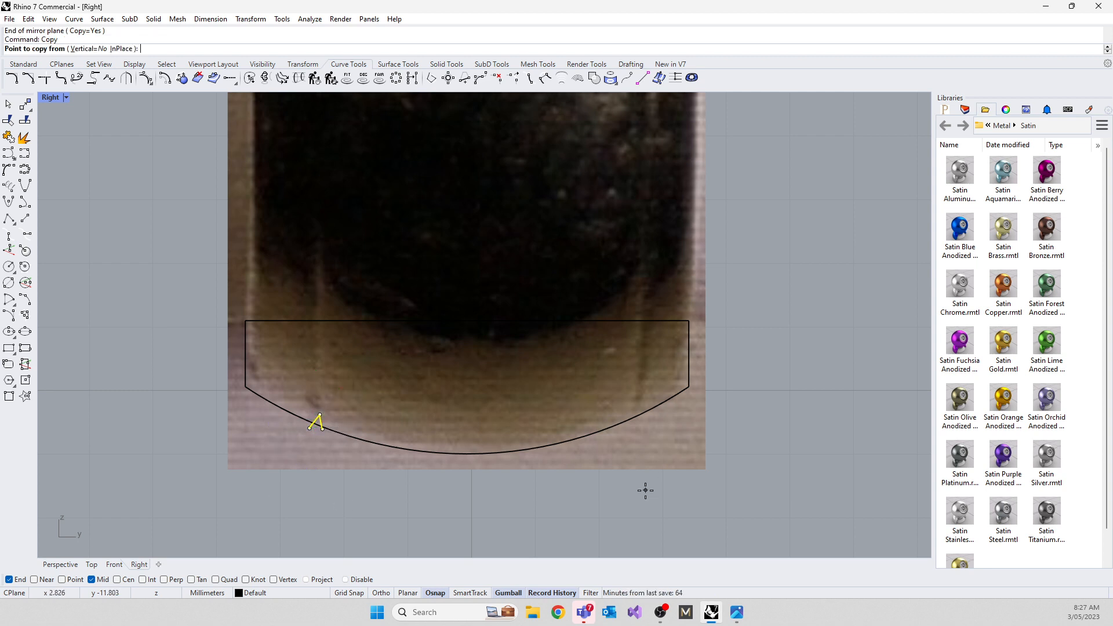
click(316, 384)
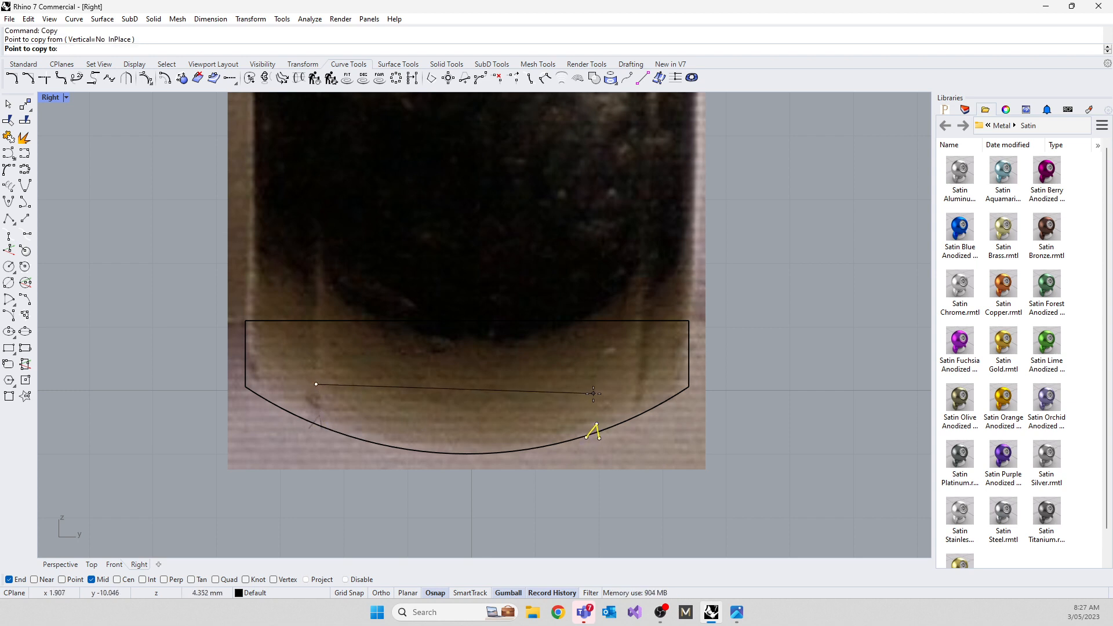
scroll(320, 427, up, 5)
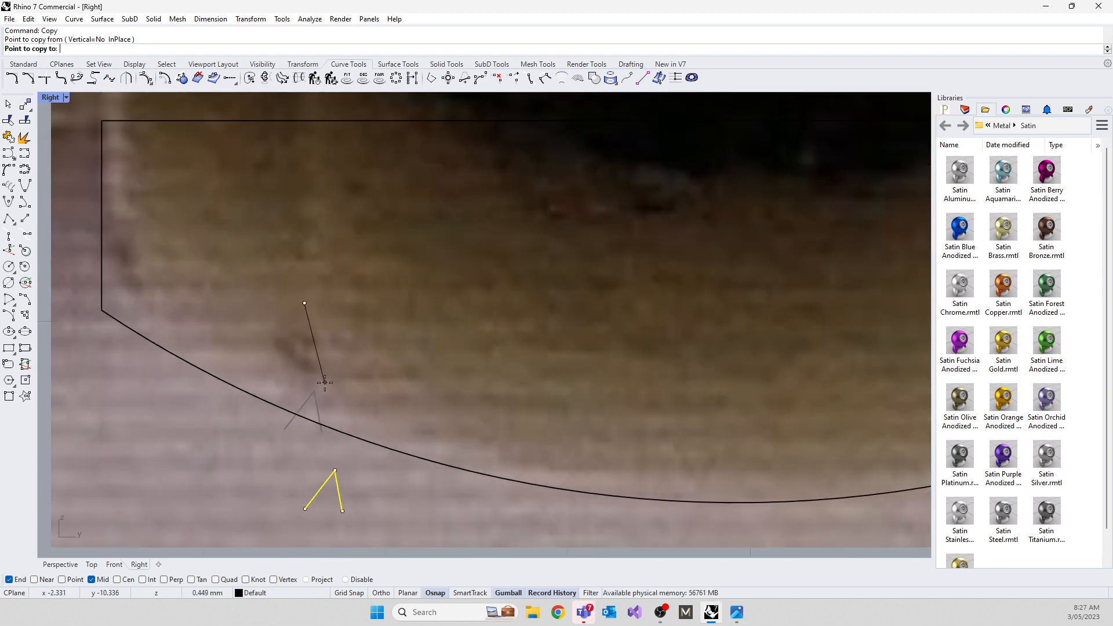
scroll(466, 329, down, 5)
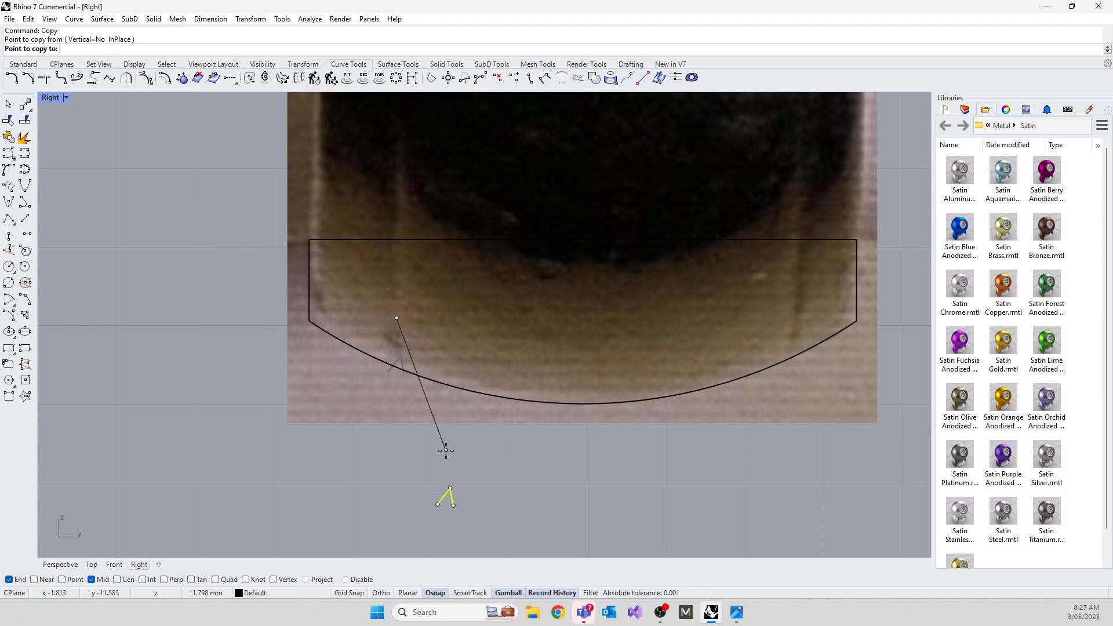
key(Escape)
scroll(417, 350, up, 8)
drag(317, 338, 371, 361)
key(ctrl+z)
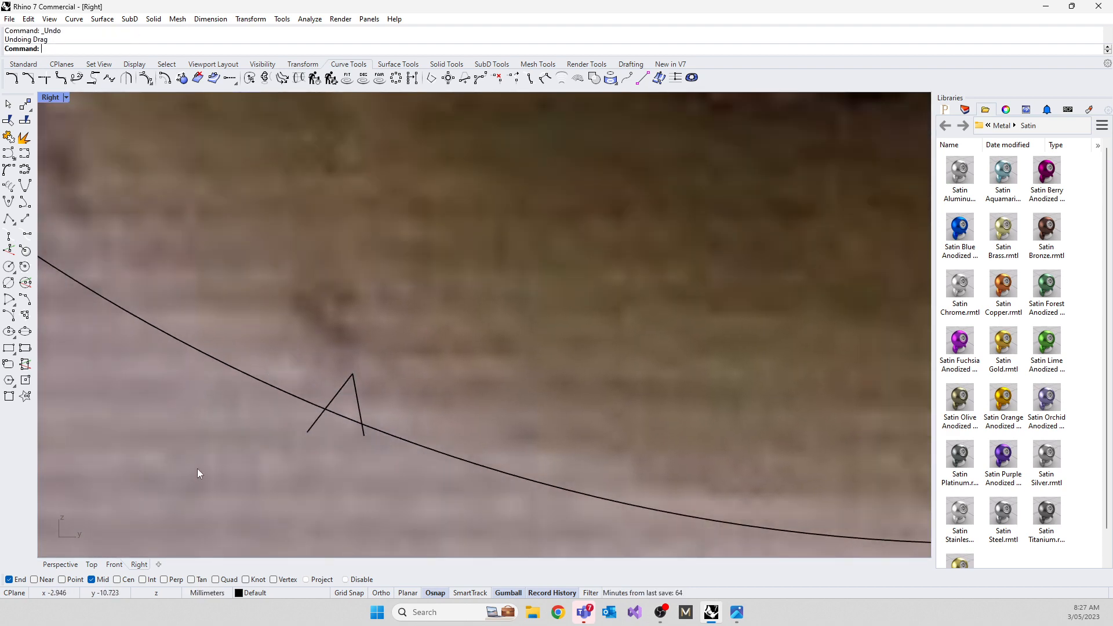
Step: Lock the side-view ring photo
scroll(416, 338, down, 8)
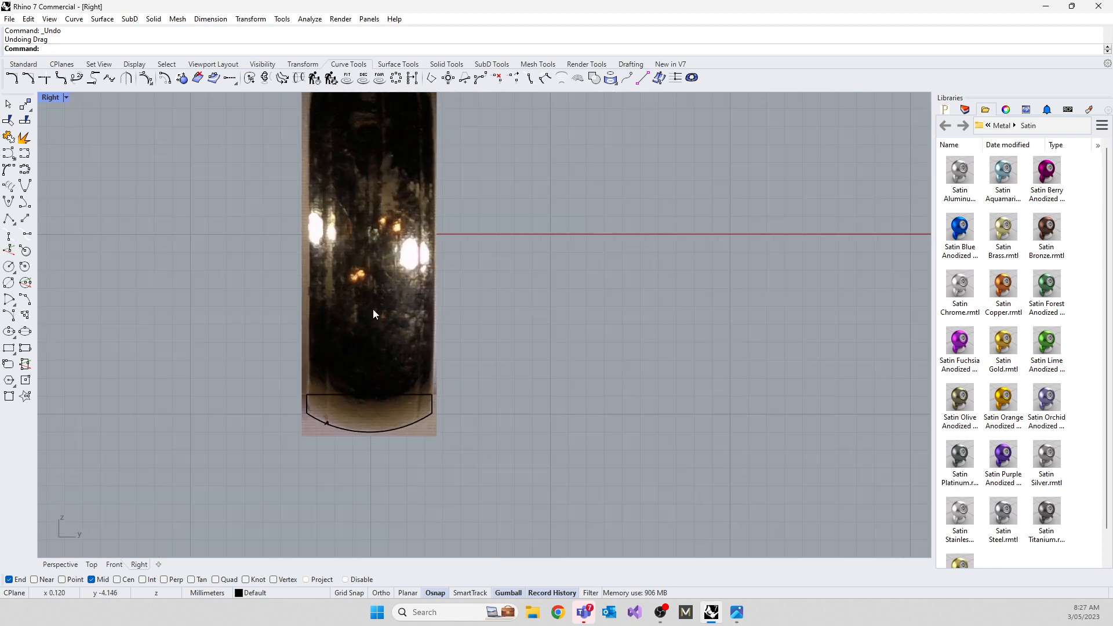
scroll(373, 309, up, 1)
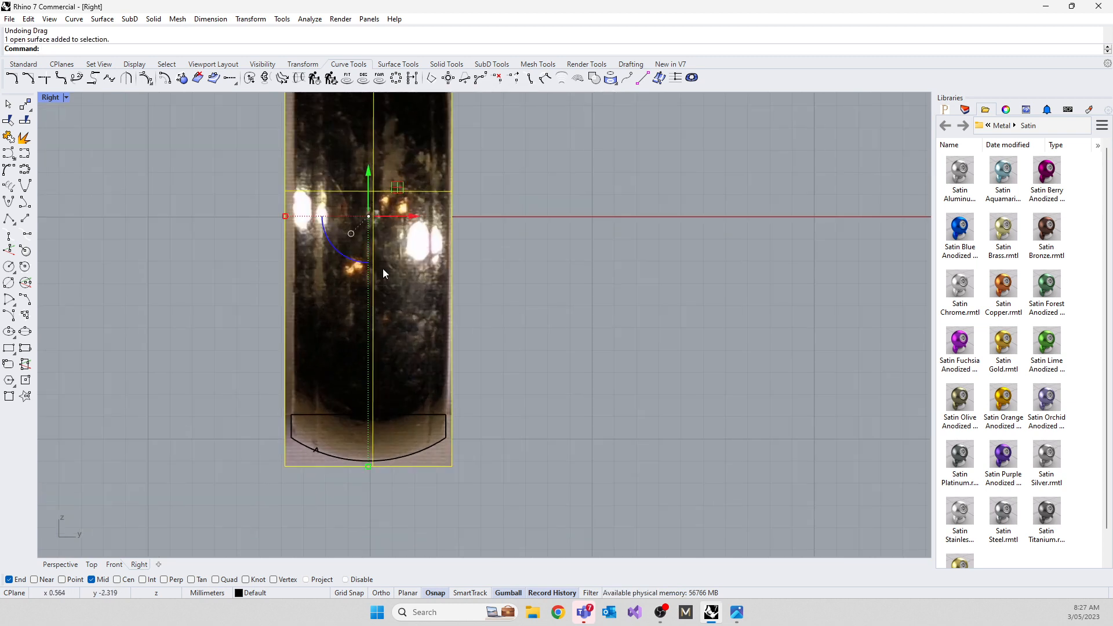
text(Lock)
key(Return)
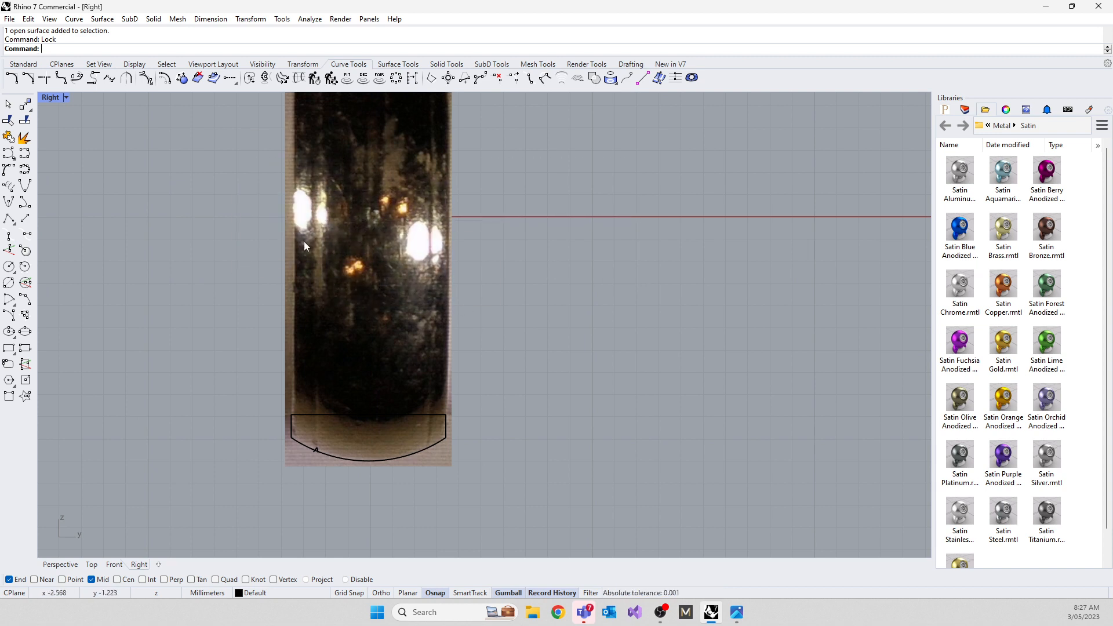
Step: Move the peak control point of the inverted-V polyline slightly right so that its right segment runs nearly vertical
scroll(317, 480, up, 10)
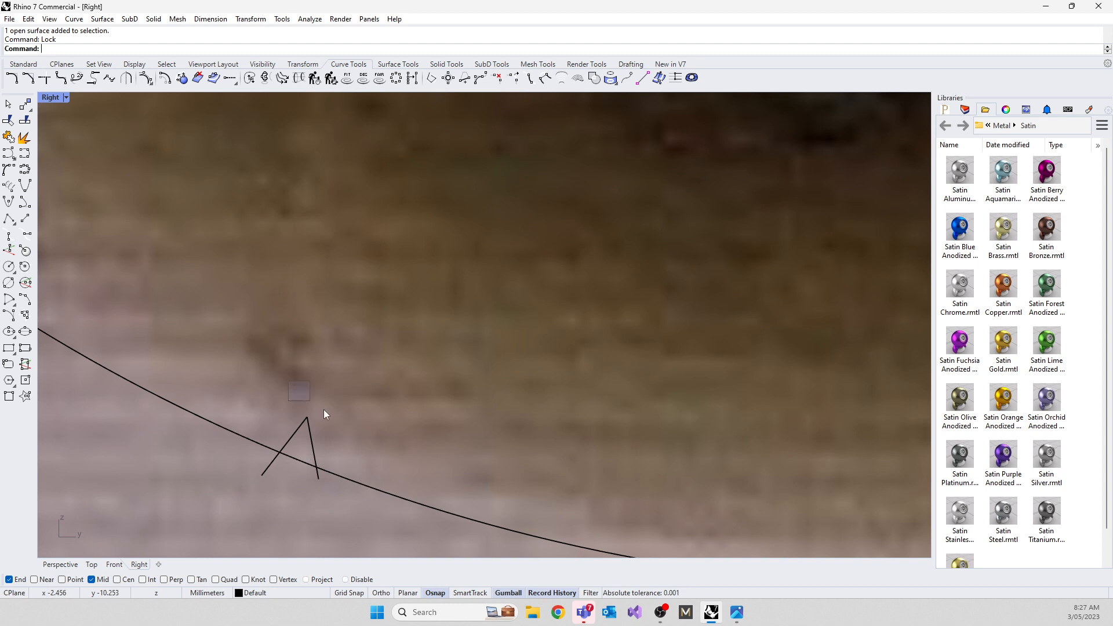
click(310, 428)
key(F10)
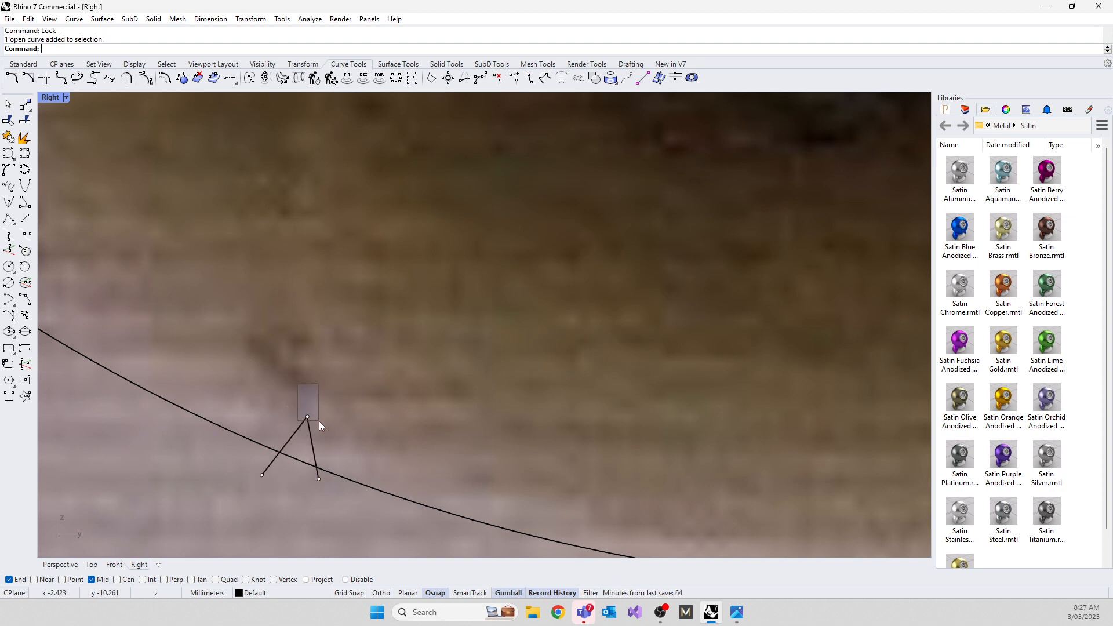
click(308, 417)
drag(337, 393, 350, 412)
scroll(296, 307, down, 8)
key(Escape)
key(Escape)
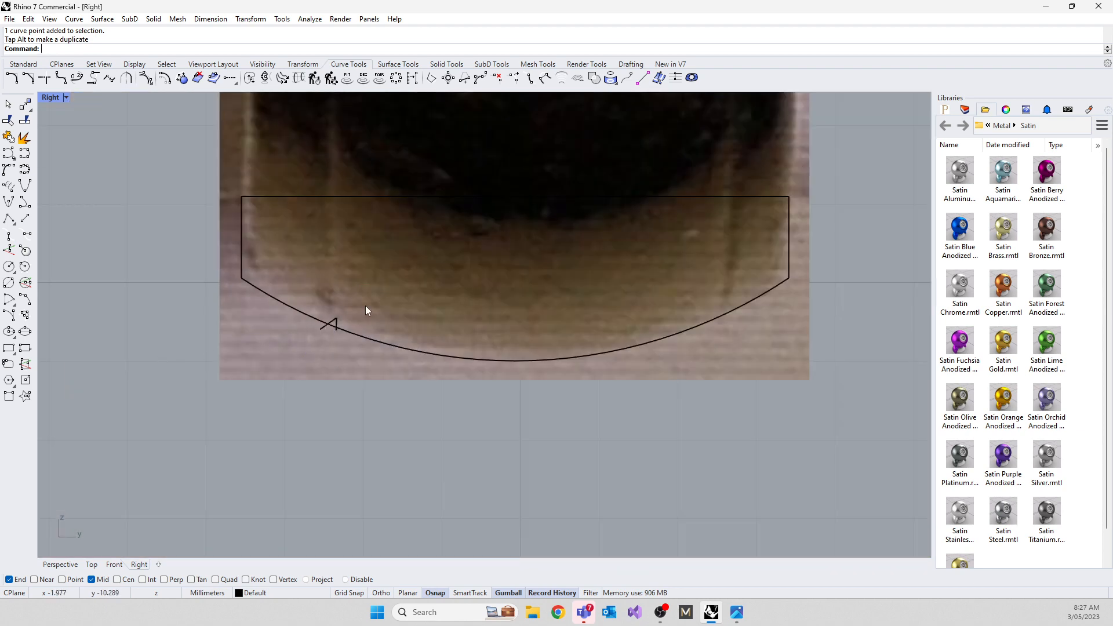
Step: Copy the inverted-V polyline from the left part of the arc to the right part
scroll(311, 324, up, 4)
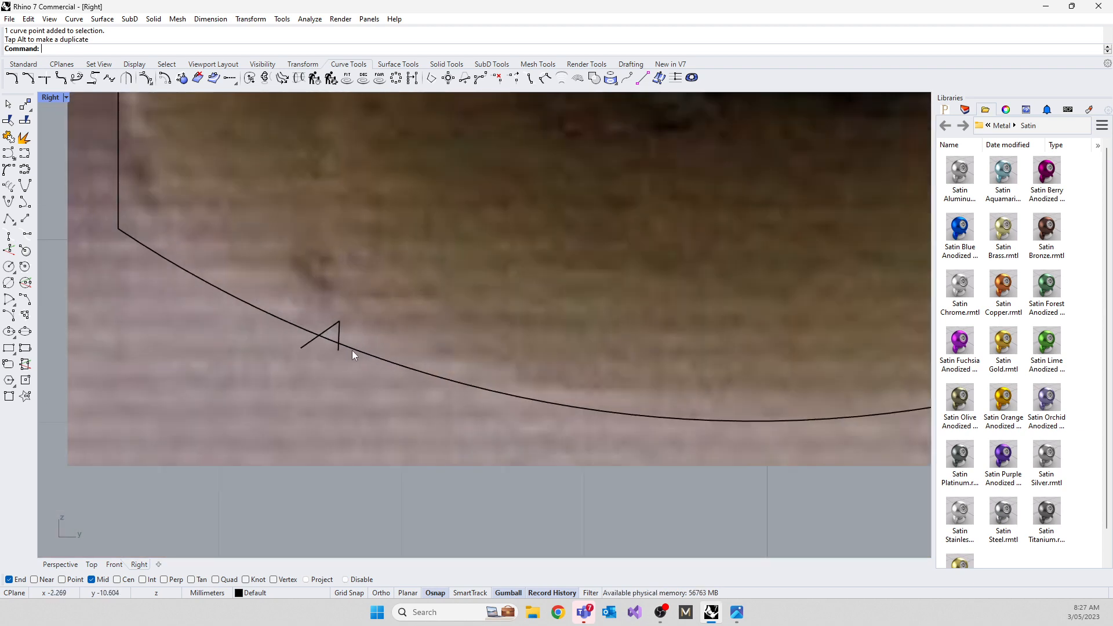
scroll(345, 348, down, 3)
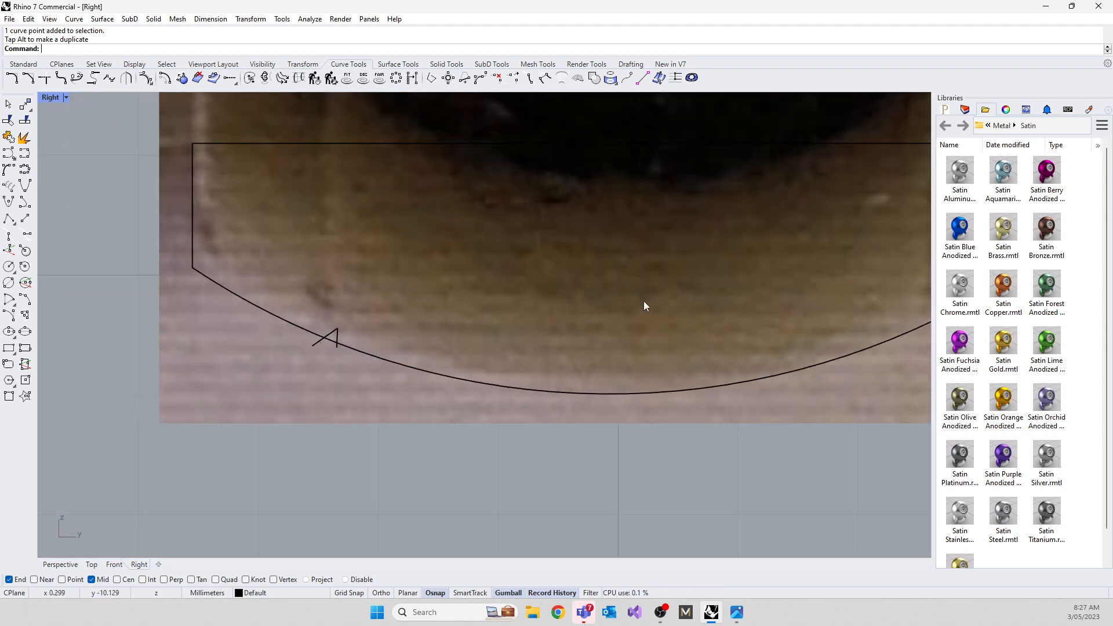
drag(287, 302, 377, 388)
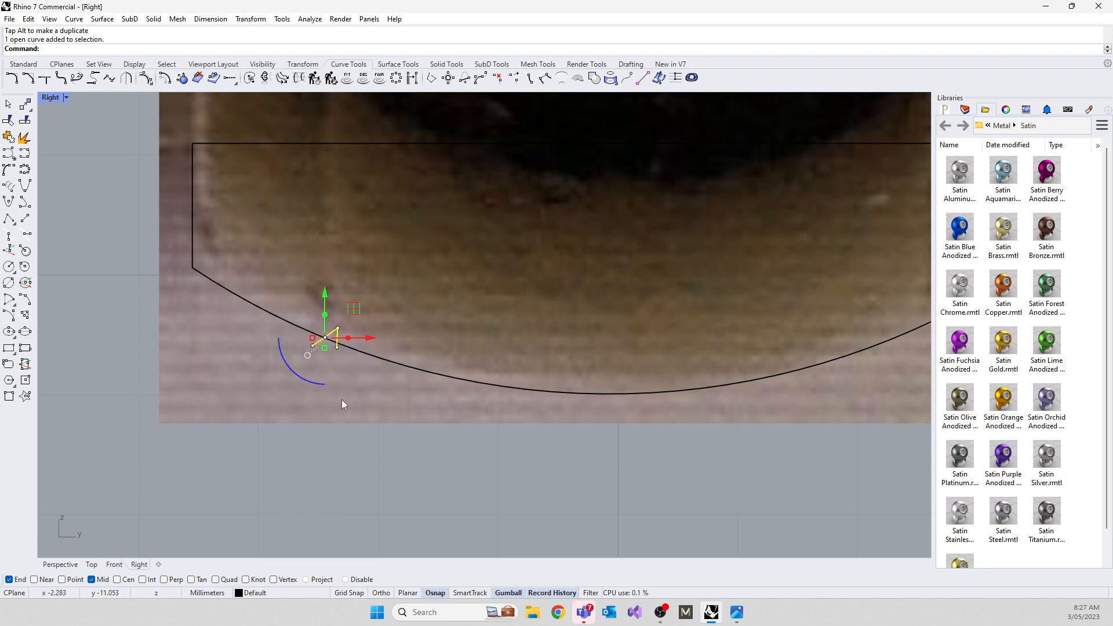
text(copy)
key(Return)
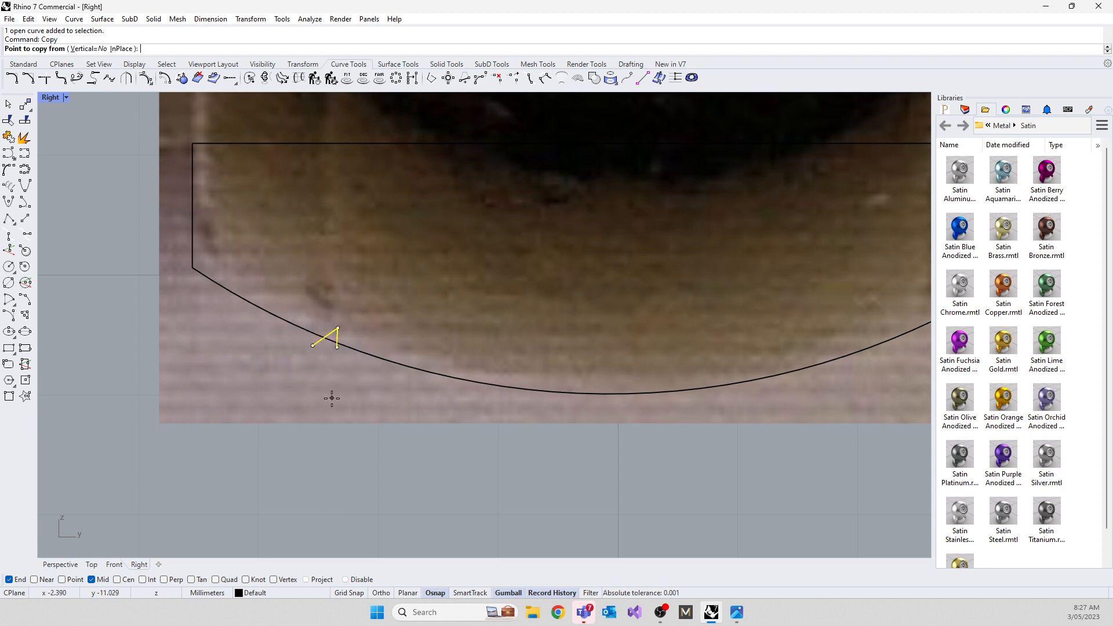
click(294, 267)
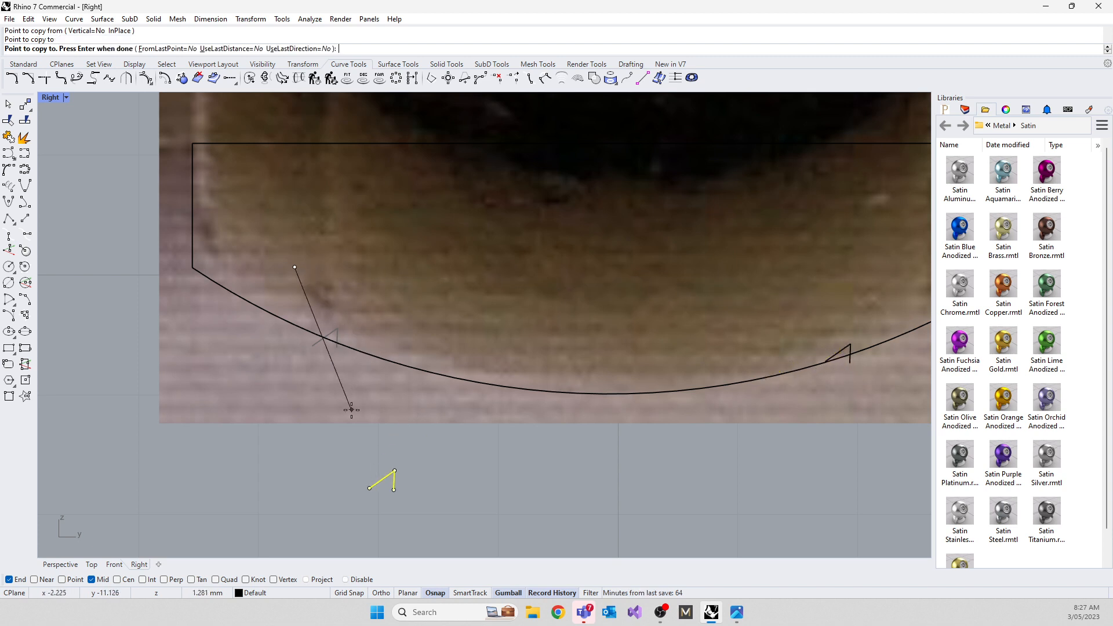
key(Return)
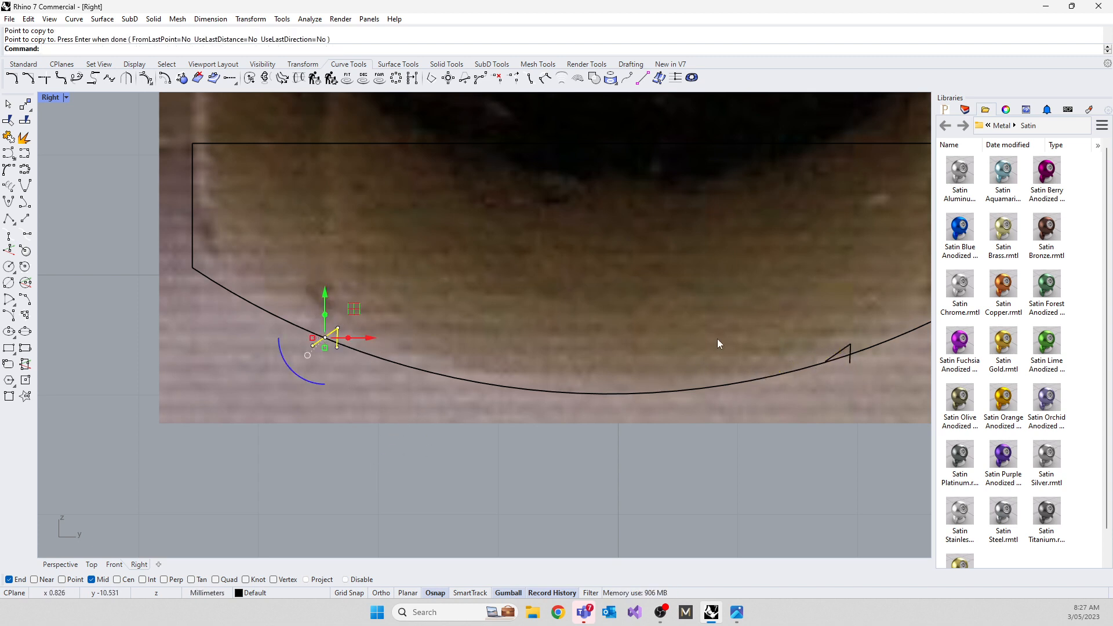
Step: Delete the copied inverted-V polyline on the right part of the arc
right_drag(698, 343, 596, 346)
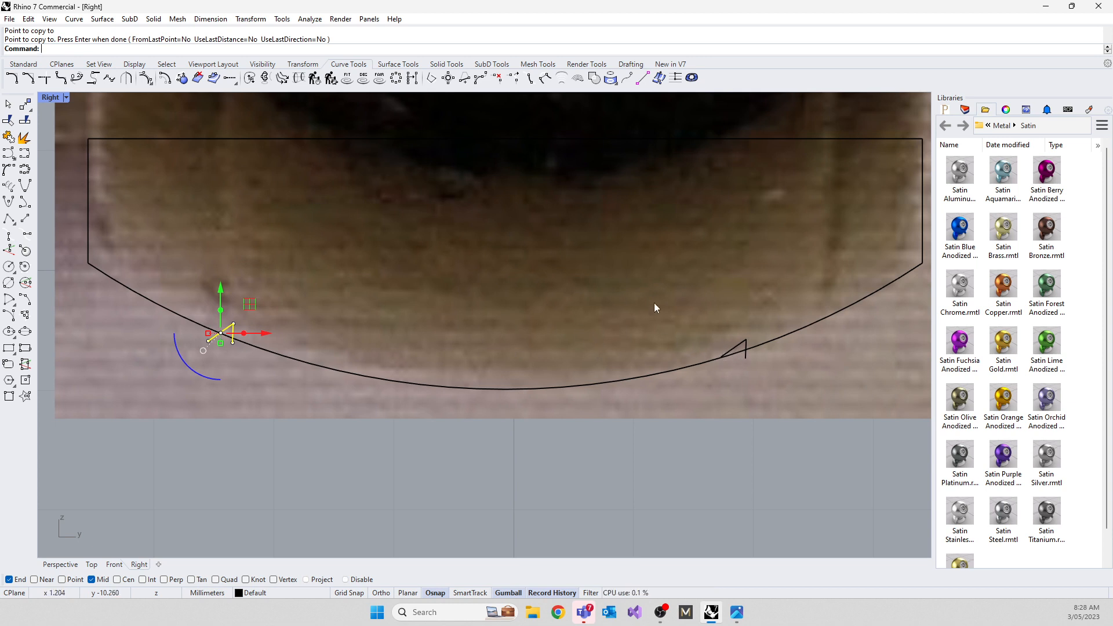
key(Return)
drag(654, 304, 775, 397)
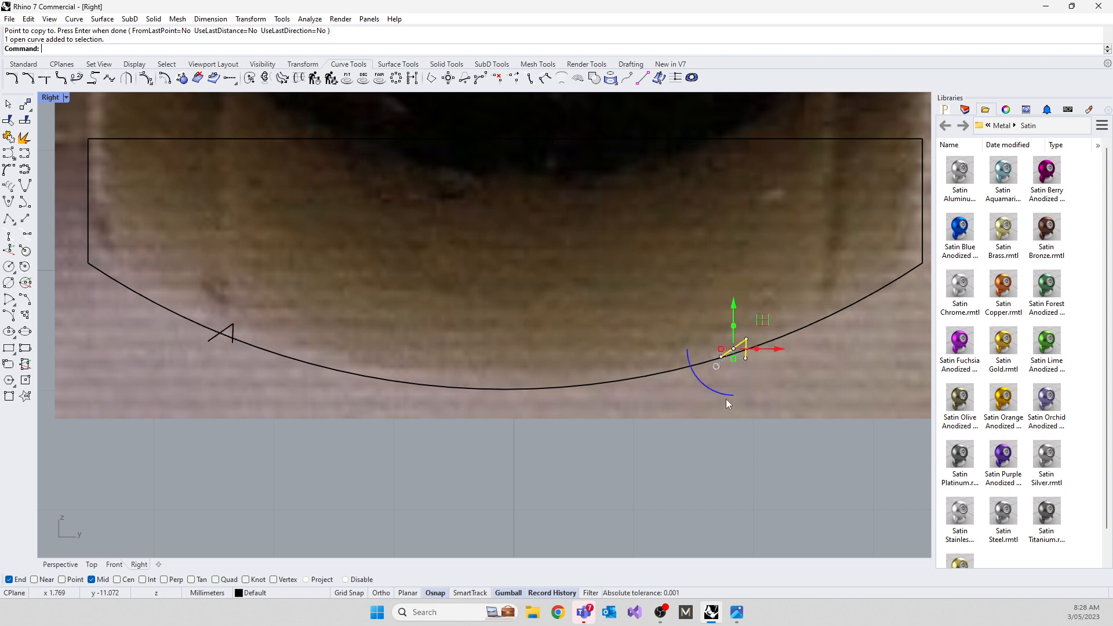
key(Delete)
Step: Try to mirror the left inverted-V polyline to the profile's right side, with the mirror plane starting at the origin (0)
drag(196, 314, 241, 393)
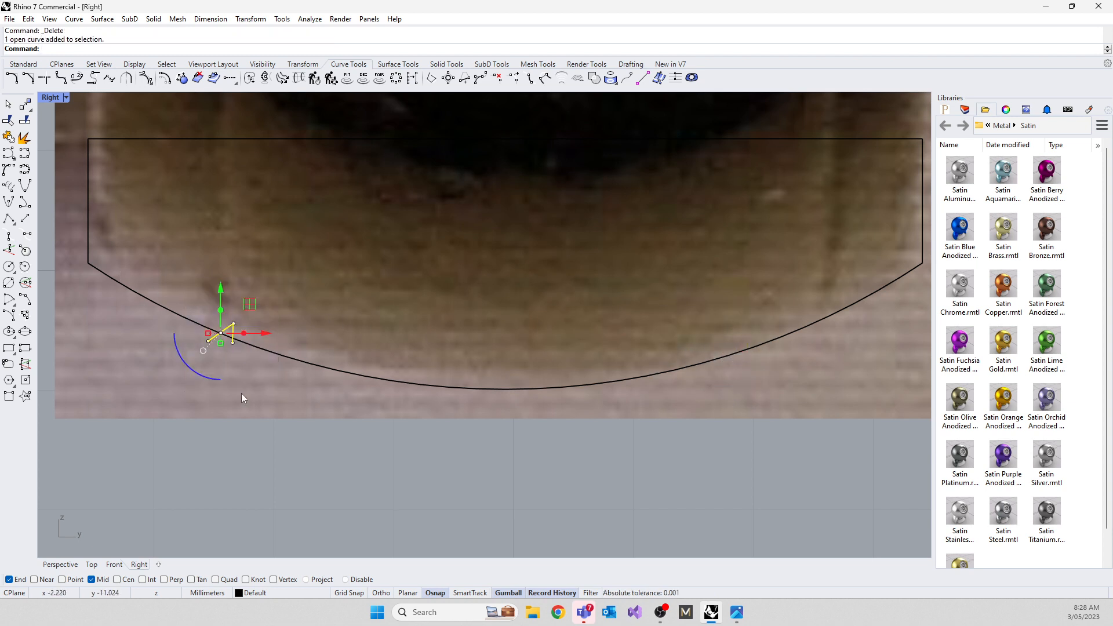
text(mirror)
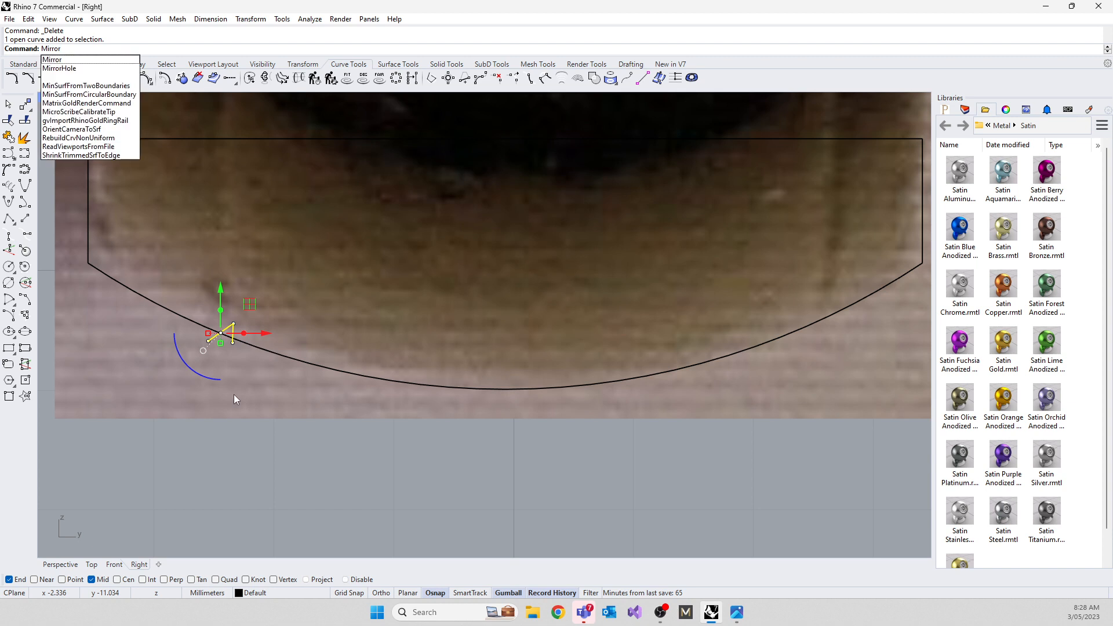
key(Return)
text(0)
key(Return)
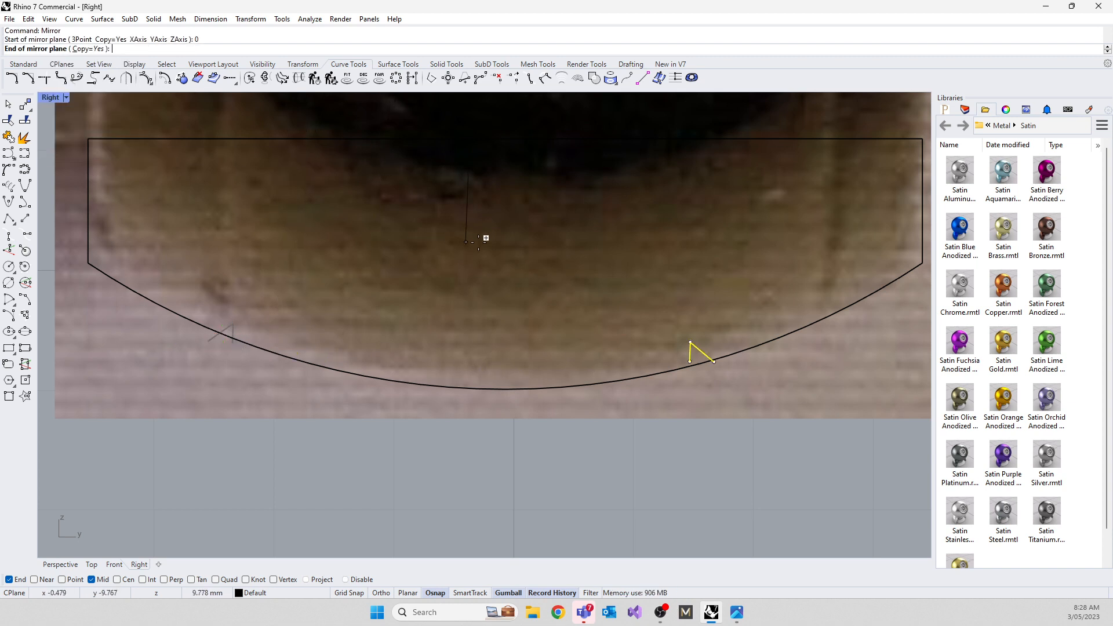
click(384, 263)
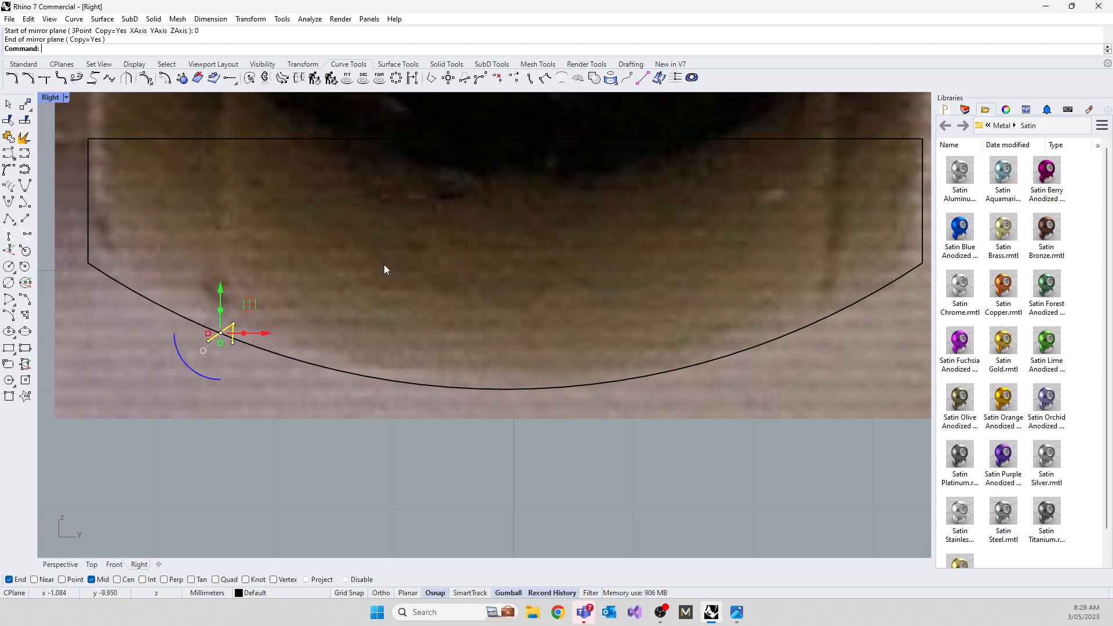
Step: Mirror the left inverted-V polyline to the profile's right side across a vertical plane through the origin (0)
text(Mirror)
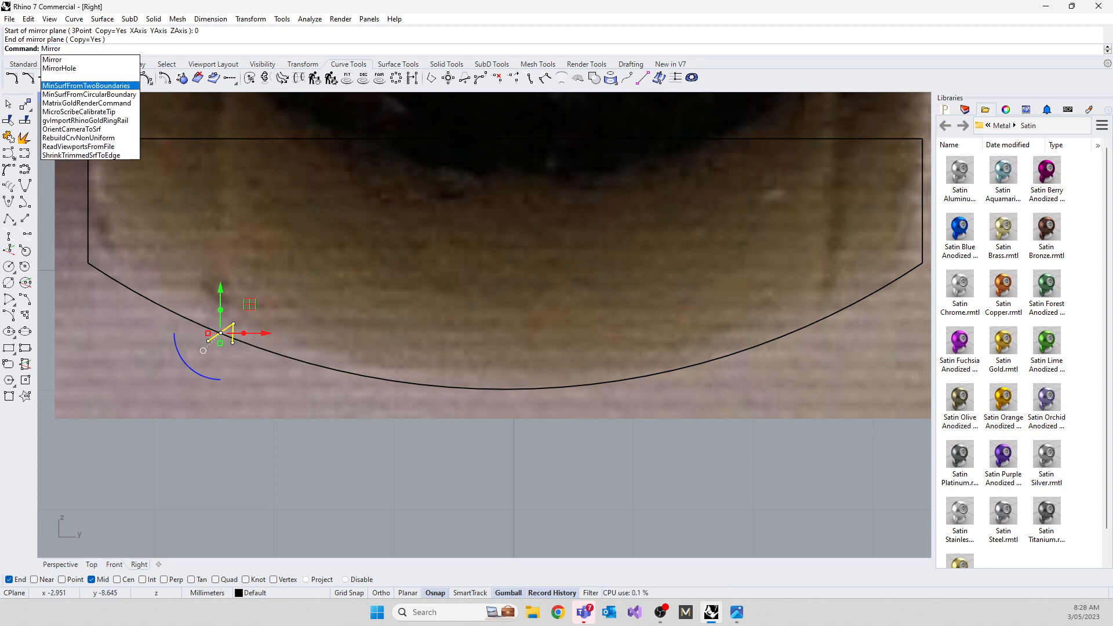
click(56, 60)
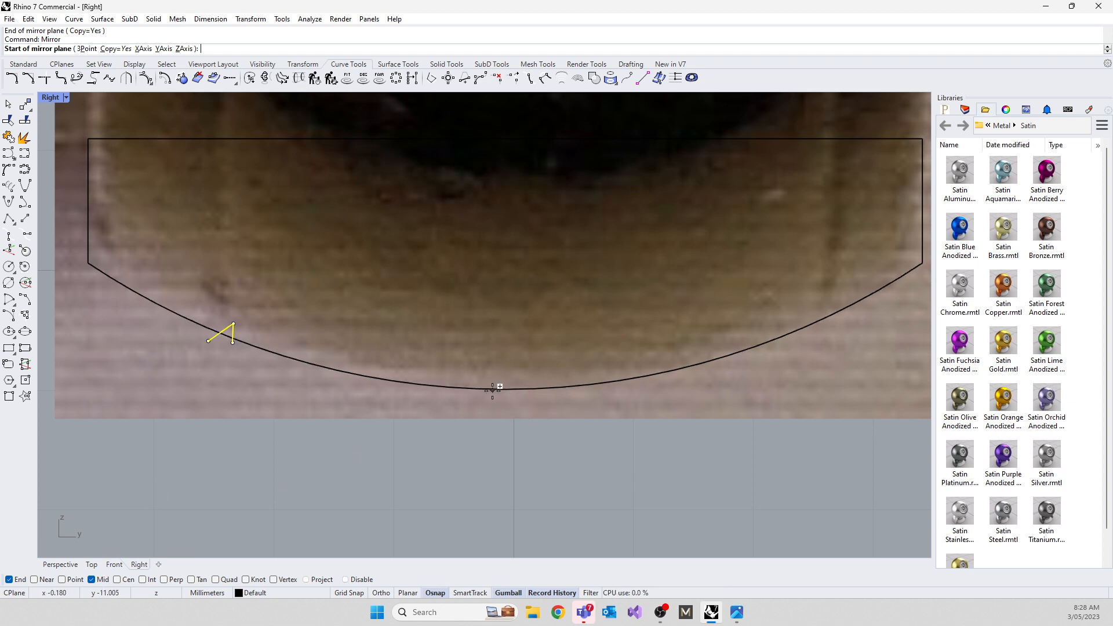
scroll(481, 244, down, 10)
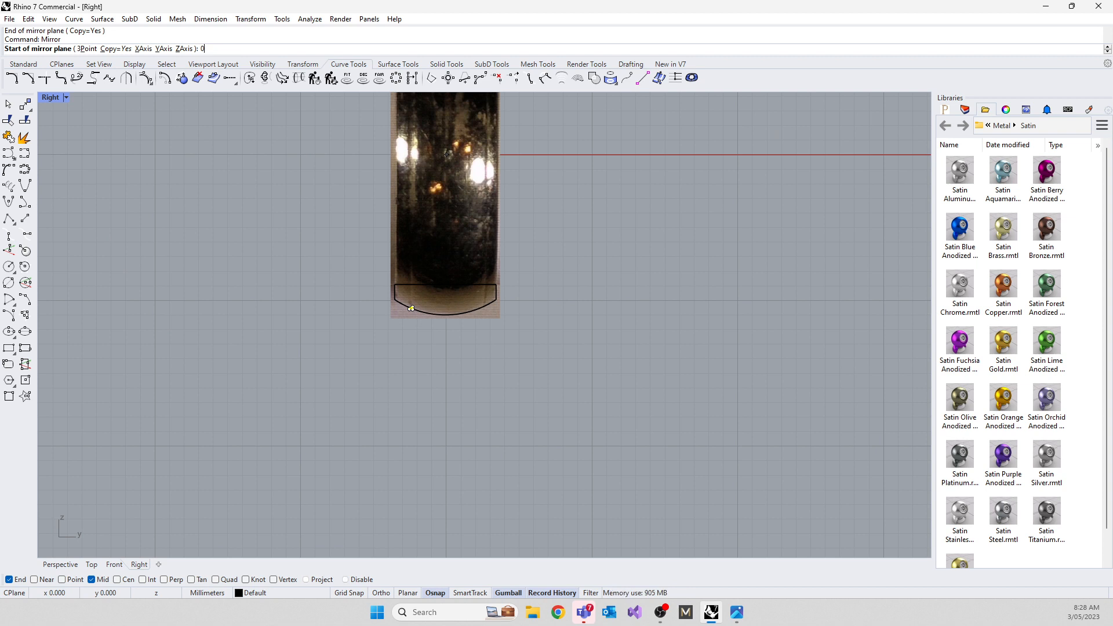
text(0)
key(Return)
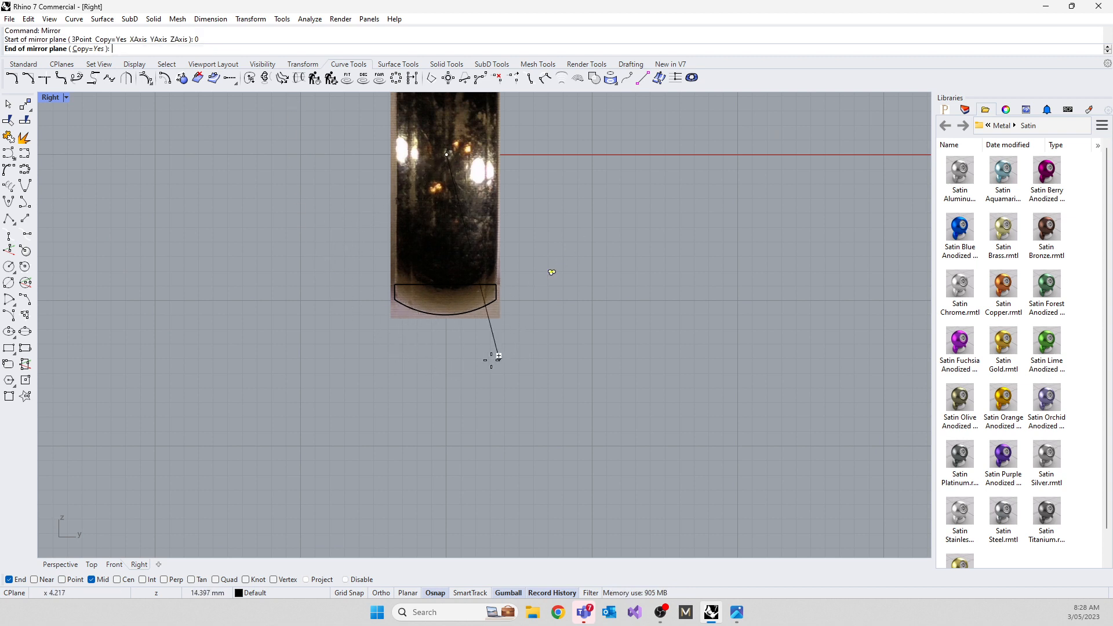
scroll(492, 355, up, 5)
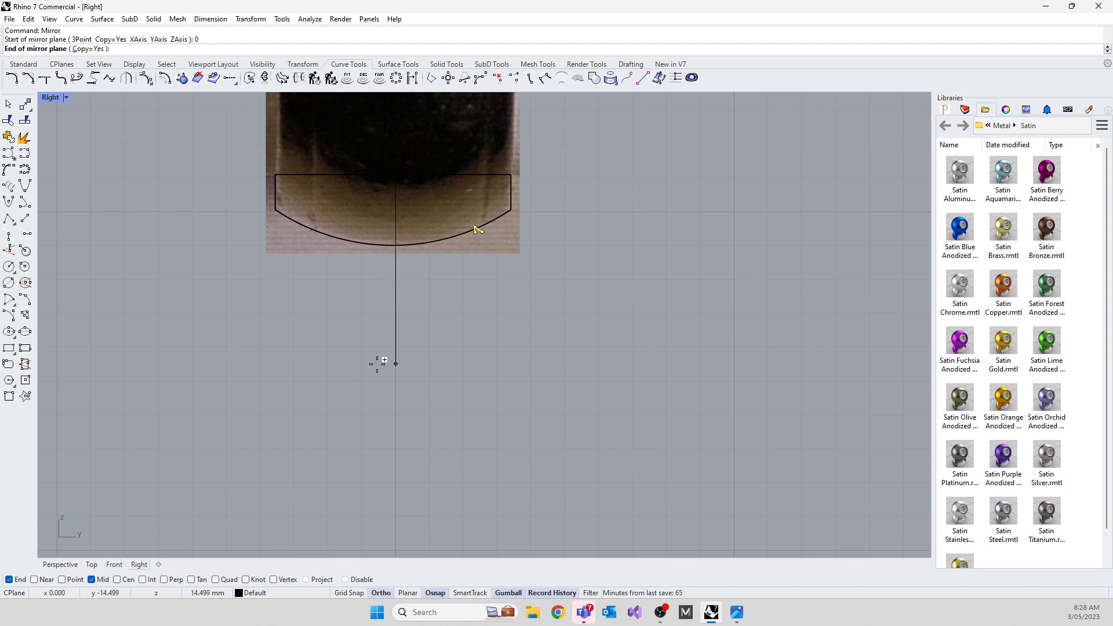
click(376, 364)
click(336, 278)
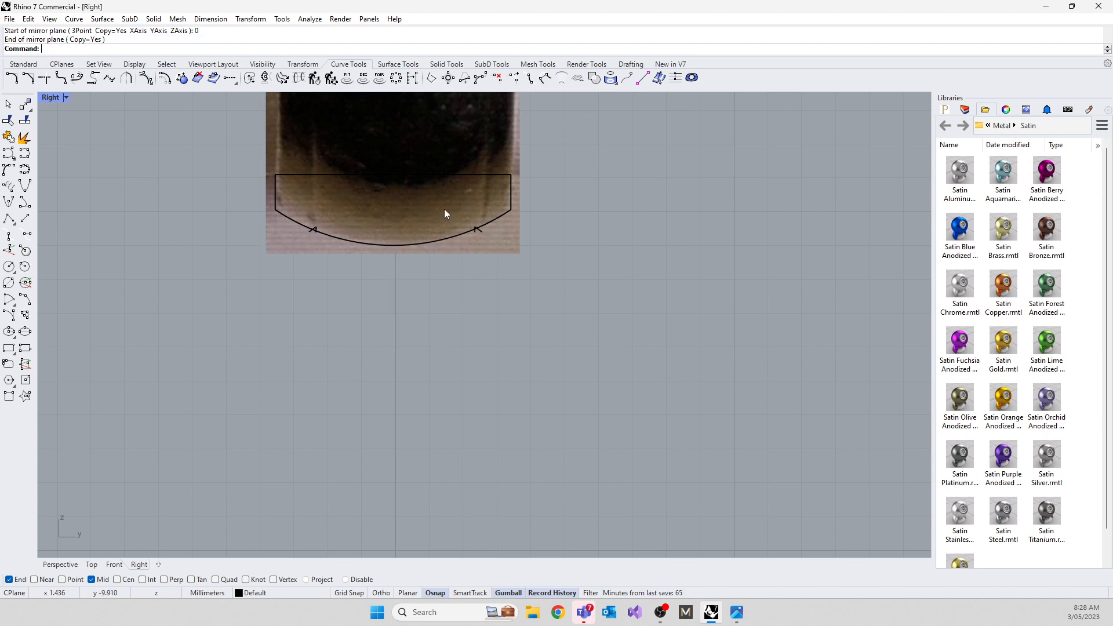
Step: Move the mirrored inverted-V polyline on the right part of the arc slightly upward
scroll(444, 209, up, 4)
right_drag(502, 264, 501, 303)
scroll(313, 262, up, 3)
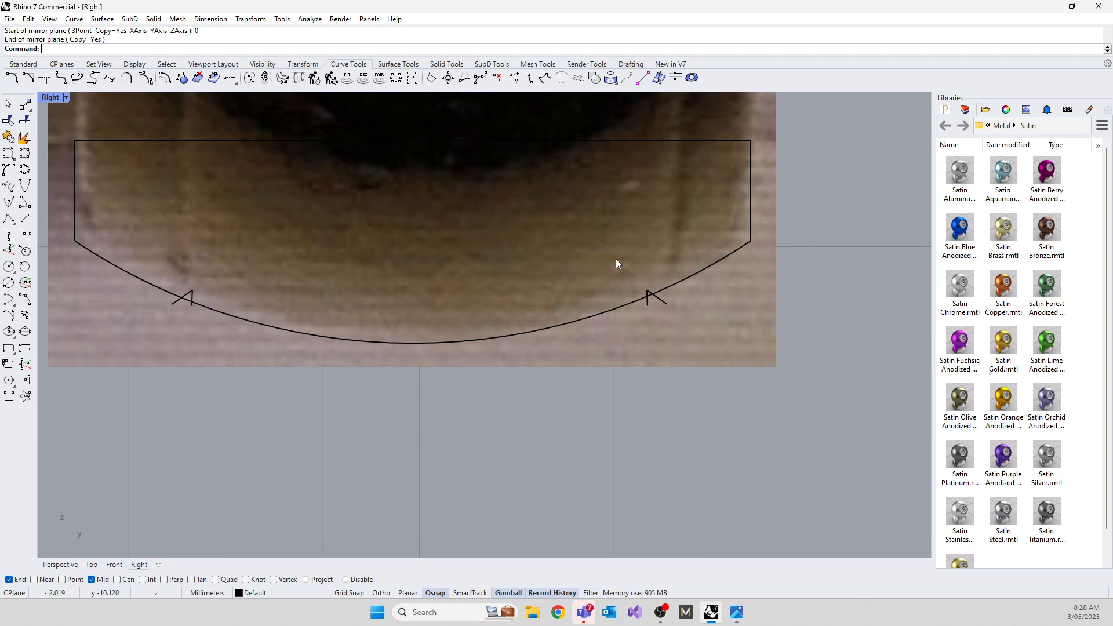
click(657, 297)
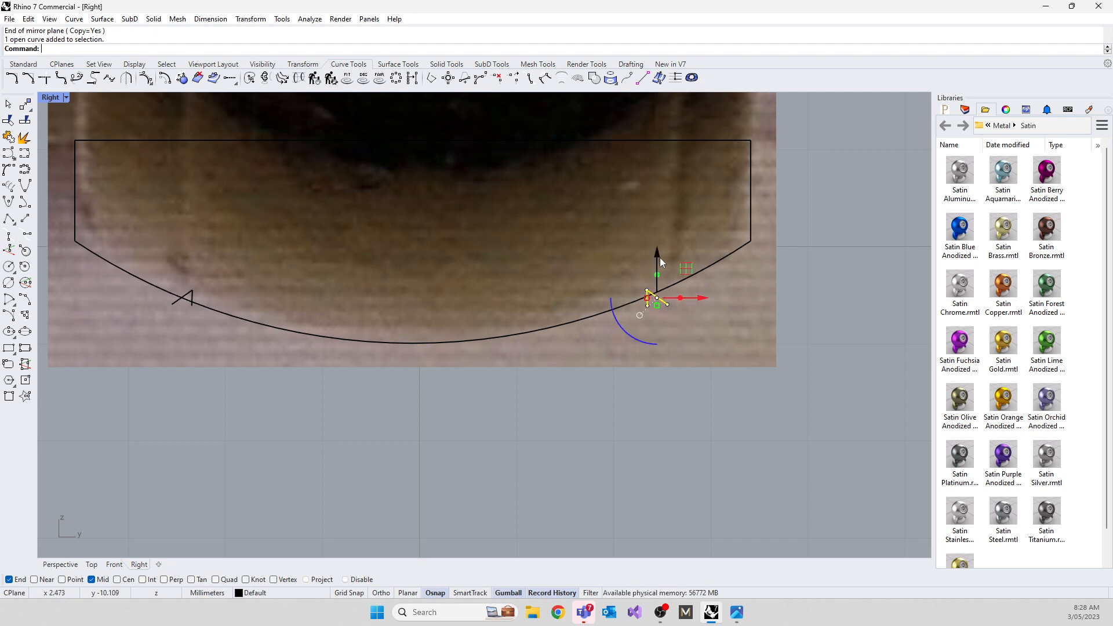
drag(658, 256, 653, 249)
click(557, 330)
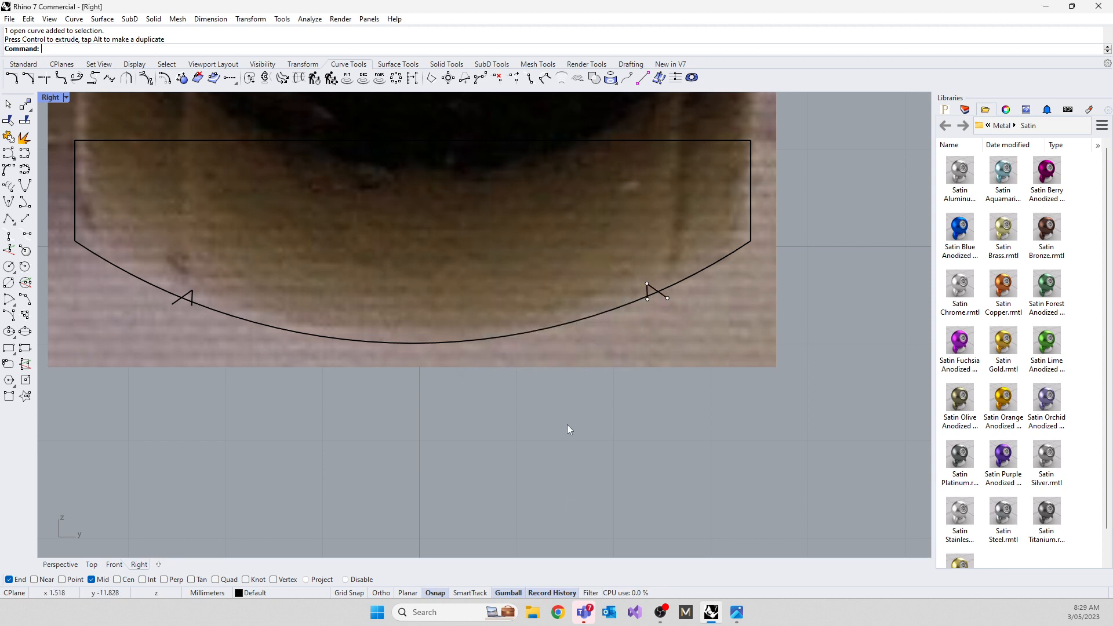
Step: Trim the right groove using all profile curves as cutters, removing its overhanging line ends and the arc piece between its legs
scroll(187, 289, up, 5)
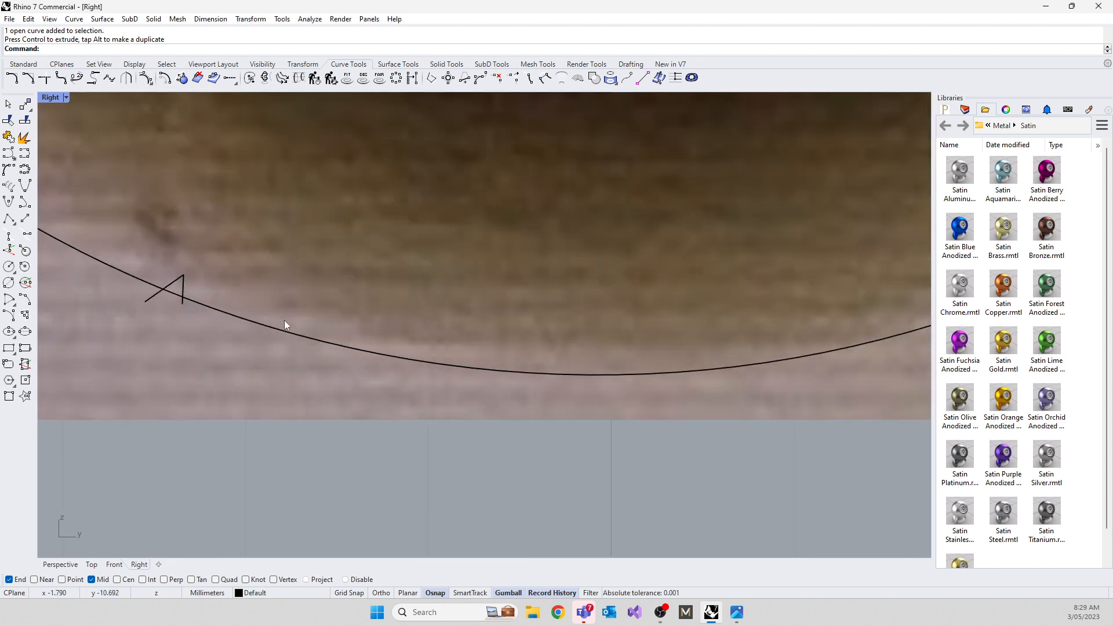
right_drag(720, 353, 565, 370)
right_drag(817, 419, 584, 367)
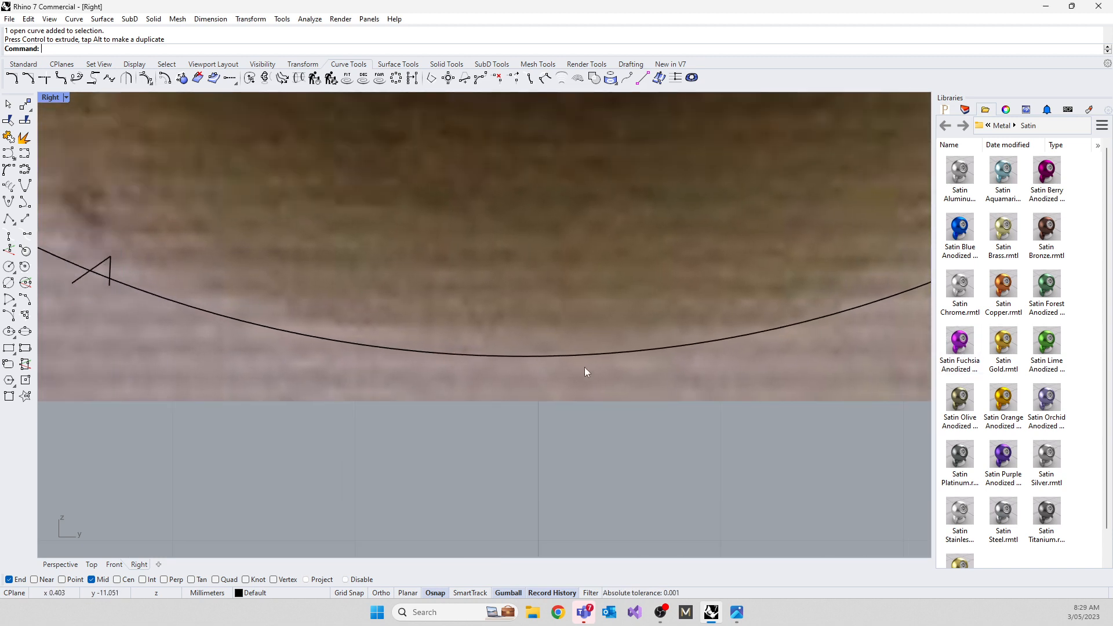
right_drag(911, 290, 604, 294)
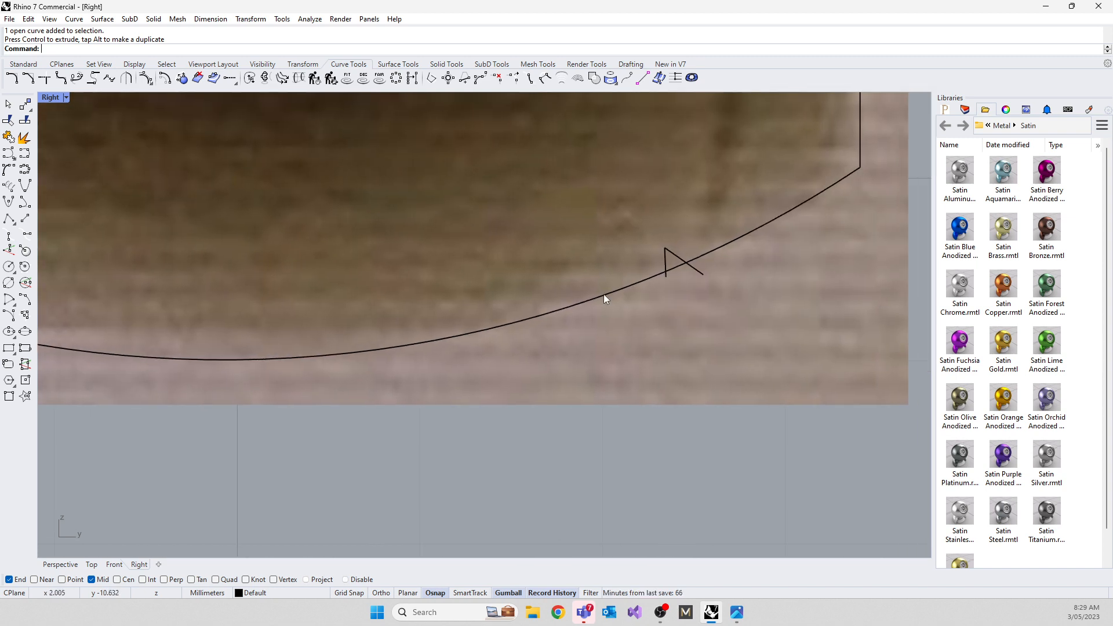
scroll(718, 282, down, 3)
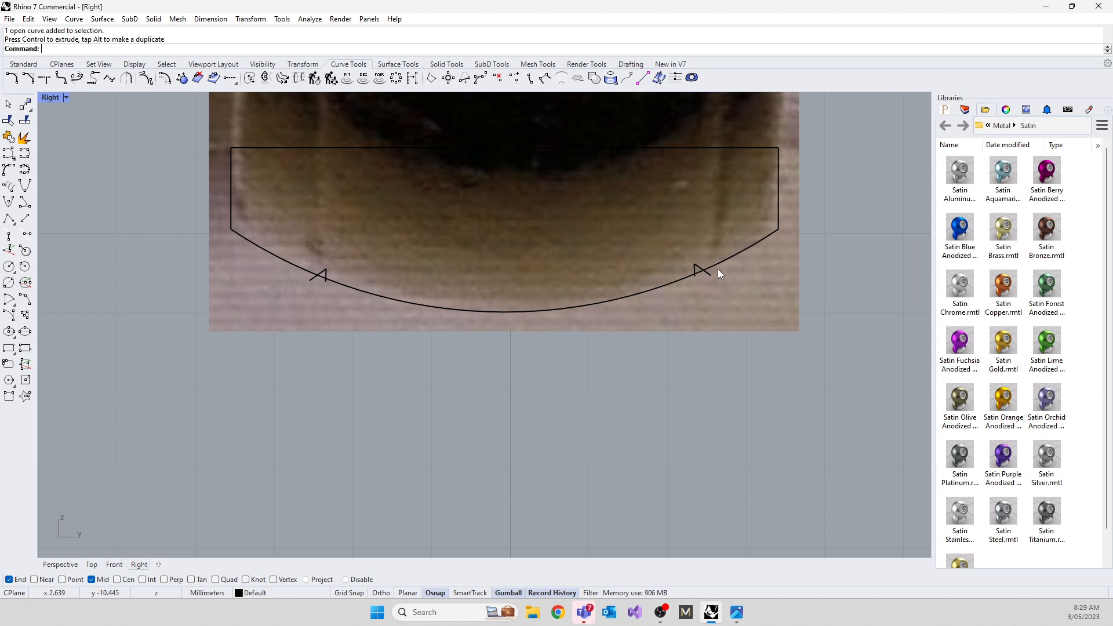
drag(152, 117, 847, 318)
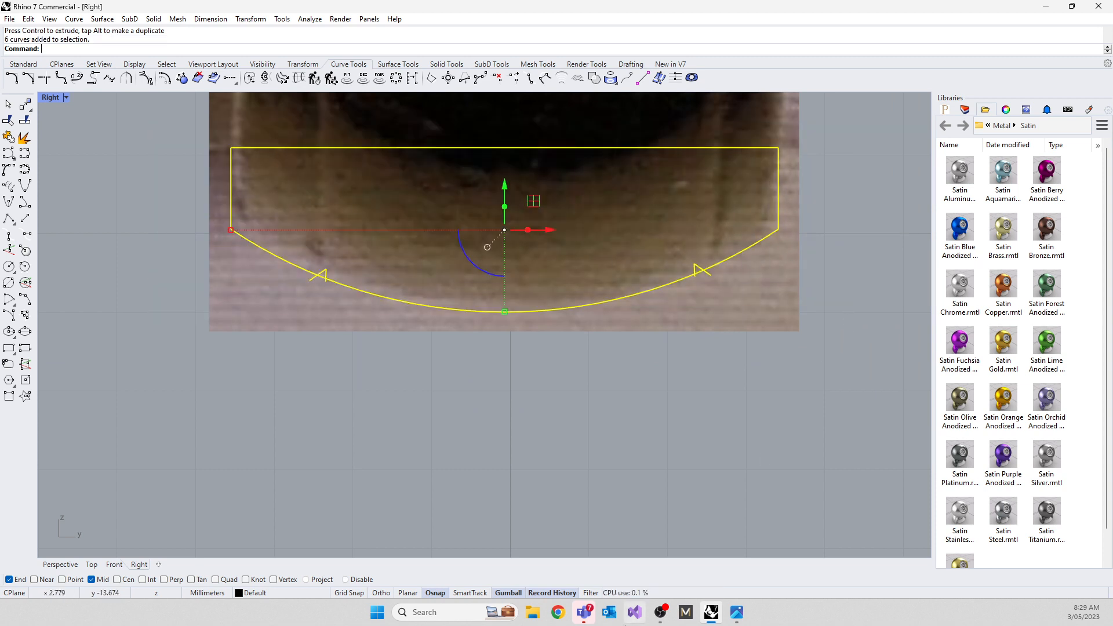
text(trim)
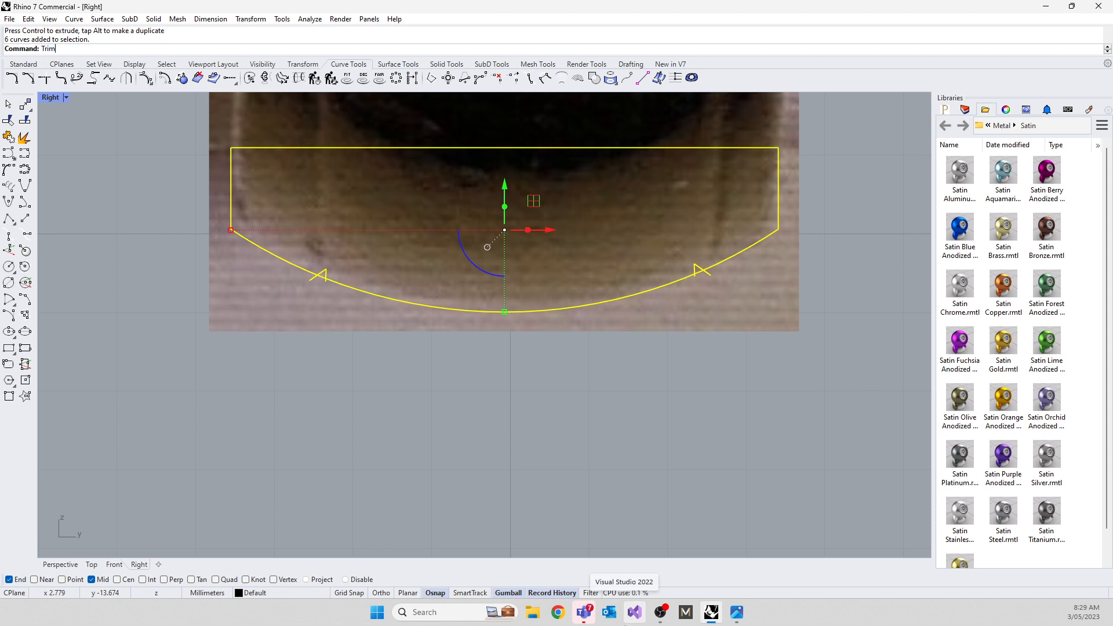
key(Return)
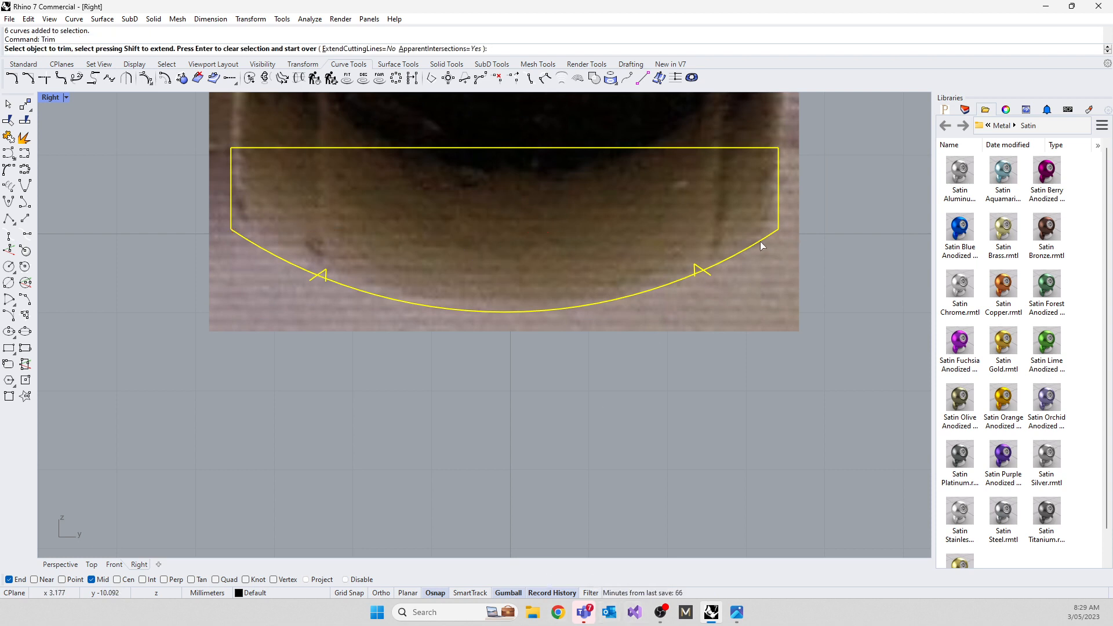
scroll(758, 244, up, 5)
click(589, 355)
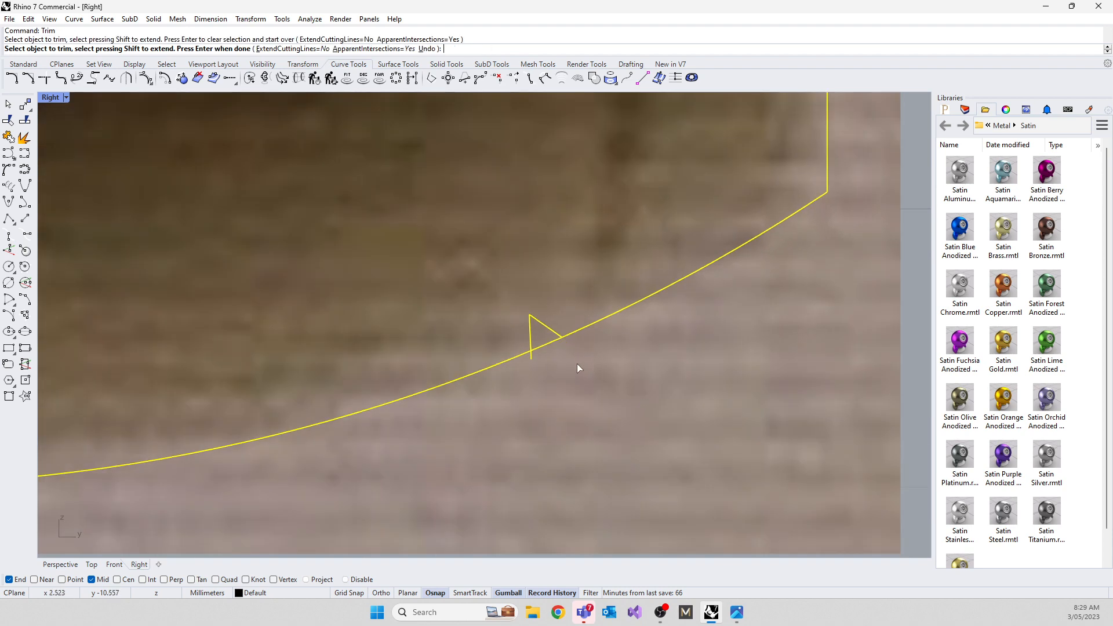
click(545, 345)
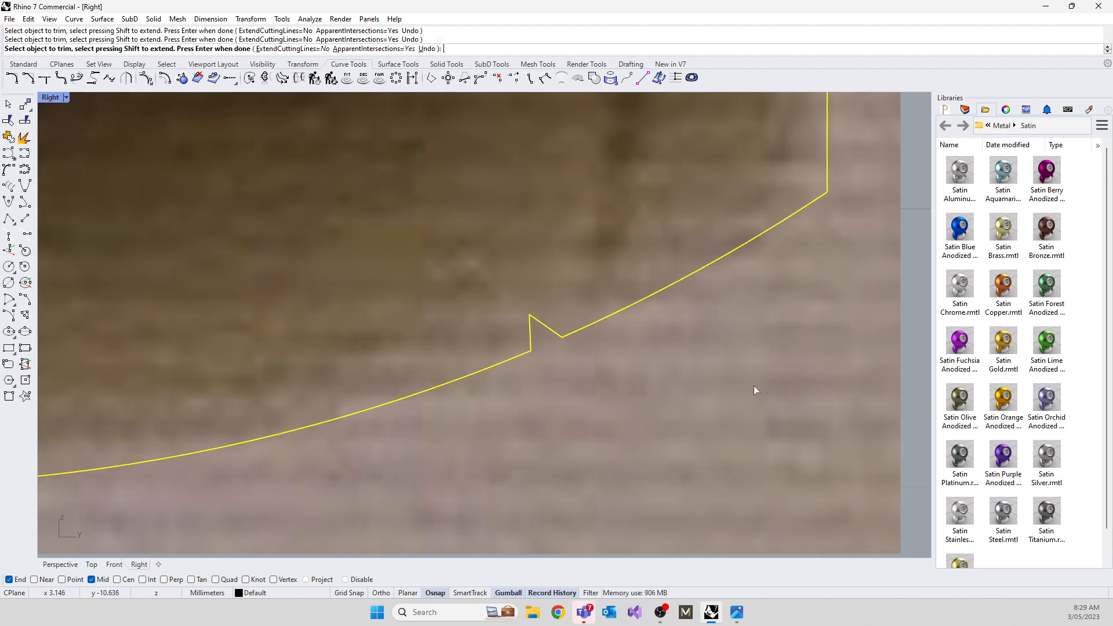
Step: Trim the left groove's overhanging line ends and the arc piece between its legs
scroll(754, 385, down, 5)
scroll(372, 365, up, 5)
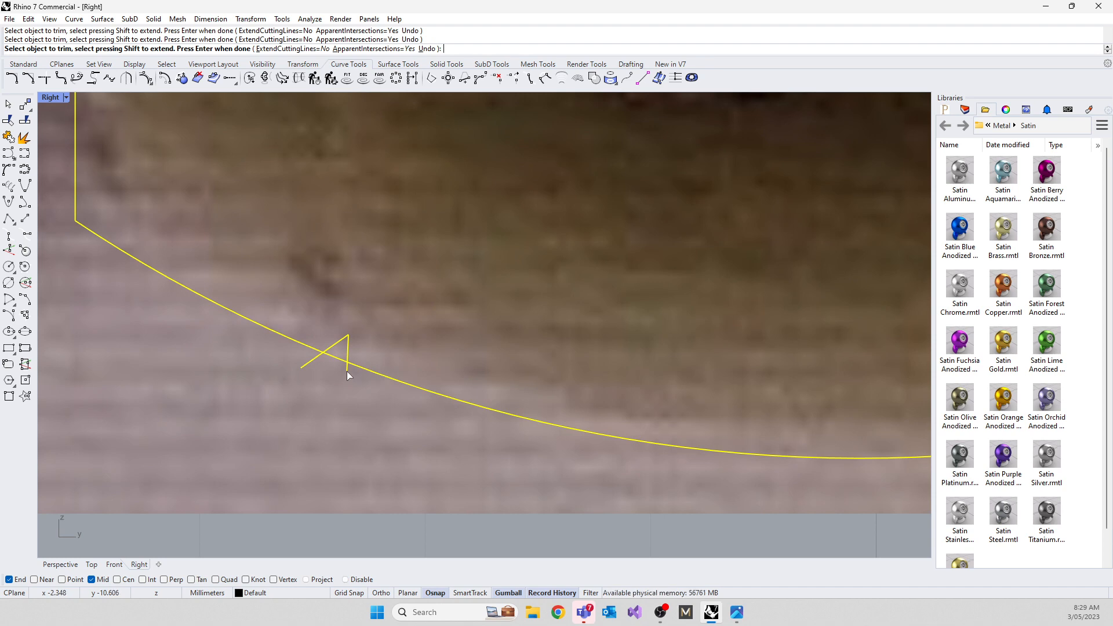
click(337, 358)
click(307, 371)
scroll(306, 426, down, 5)
key(Return)
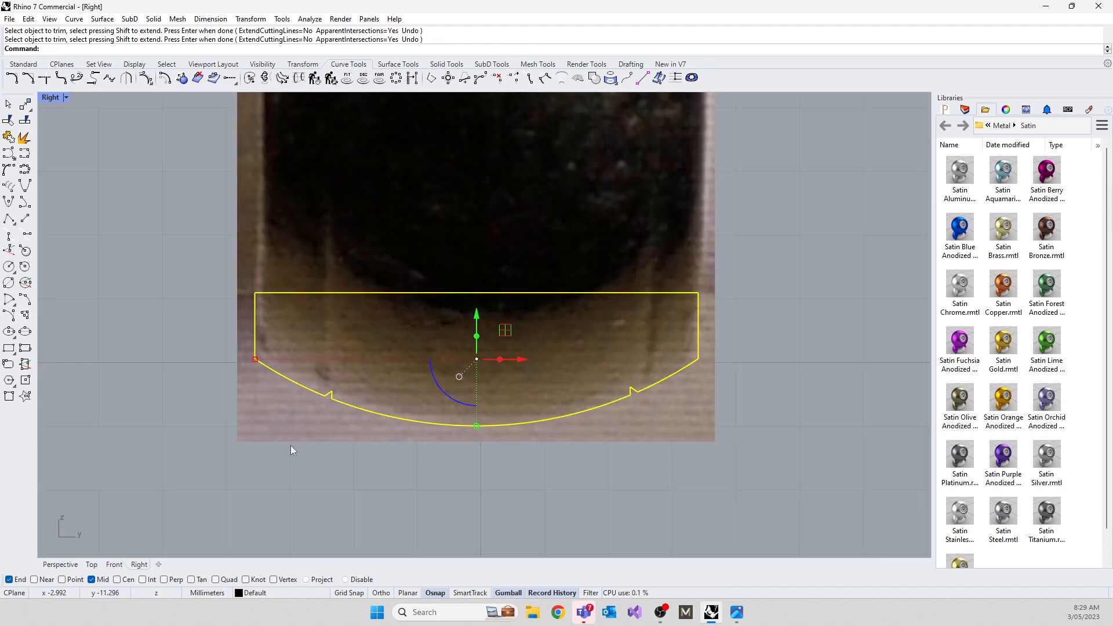
Step: Join all the profile curves into one closed curve, accept the history warning and select the joined profile
click(276, 459)
click(296, 387)
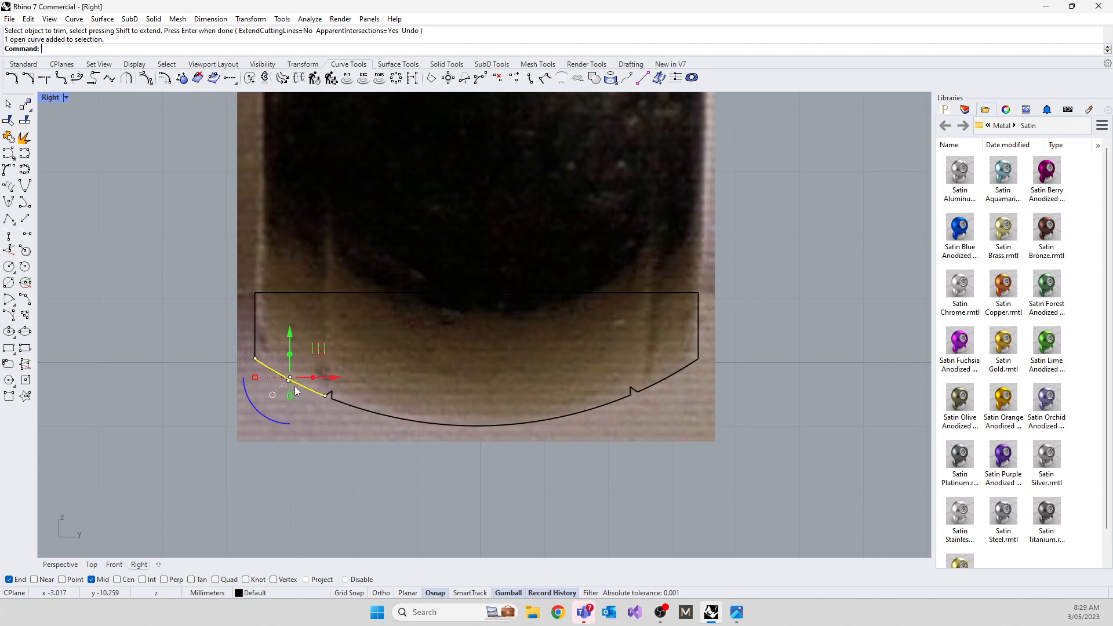
click(355, 402)
click(356, 293)
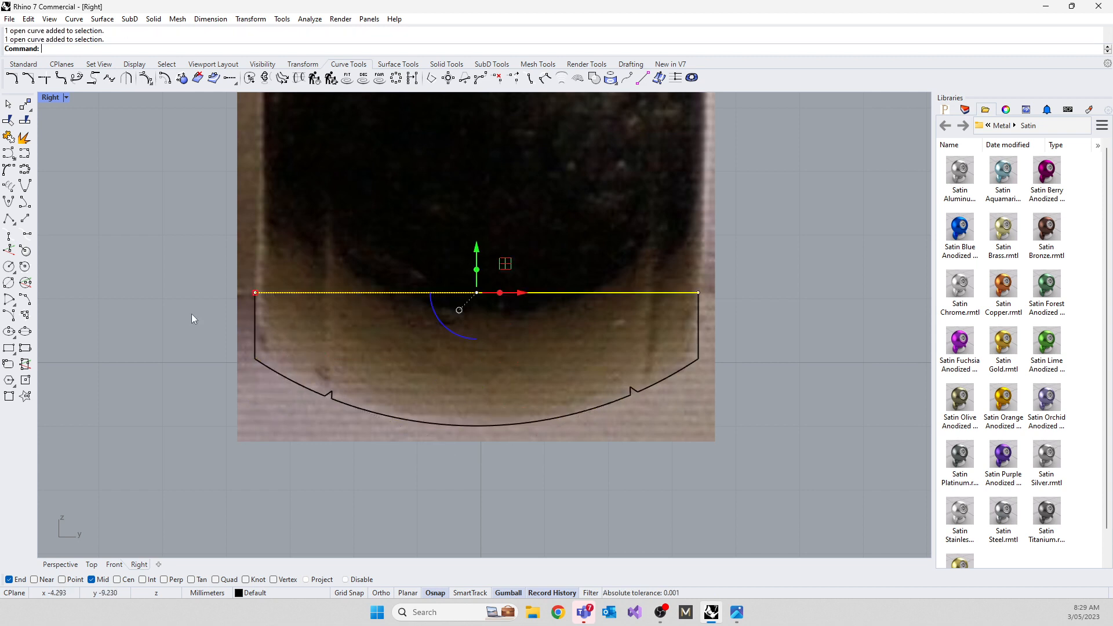
click(192, 314)
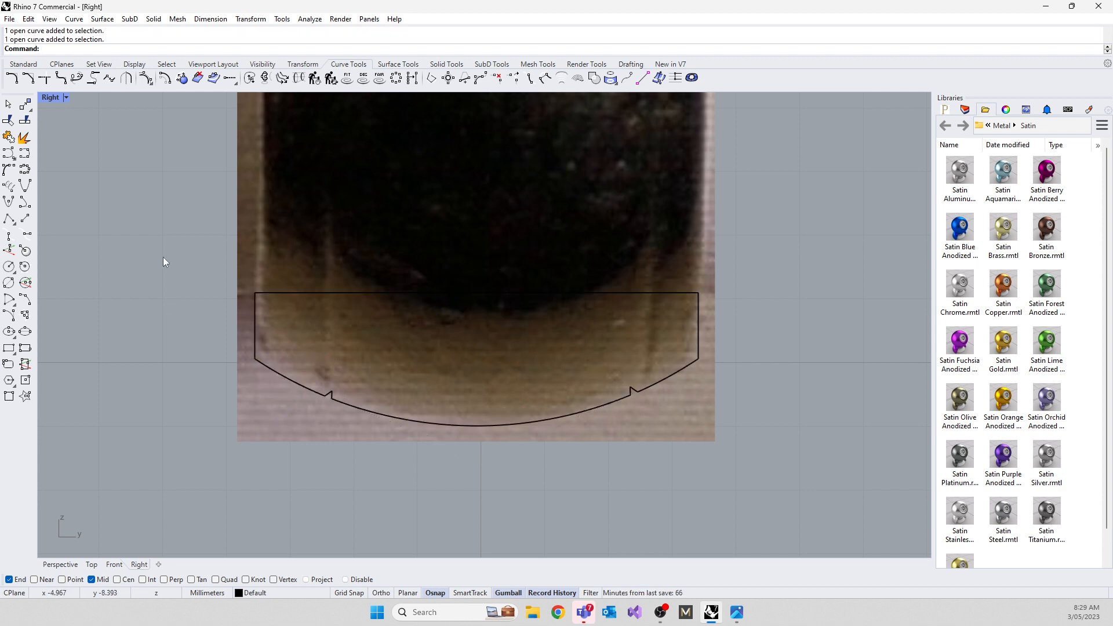
drag(163, 258, 830, 514)
text(join)
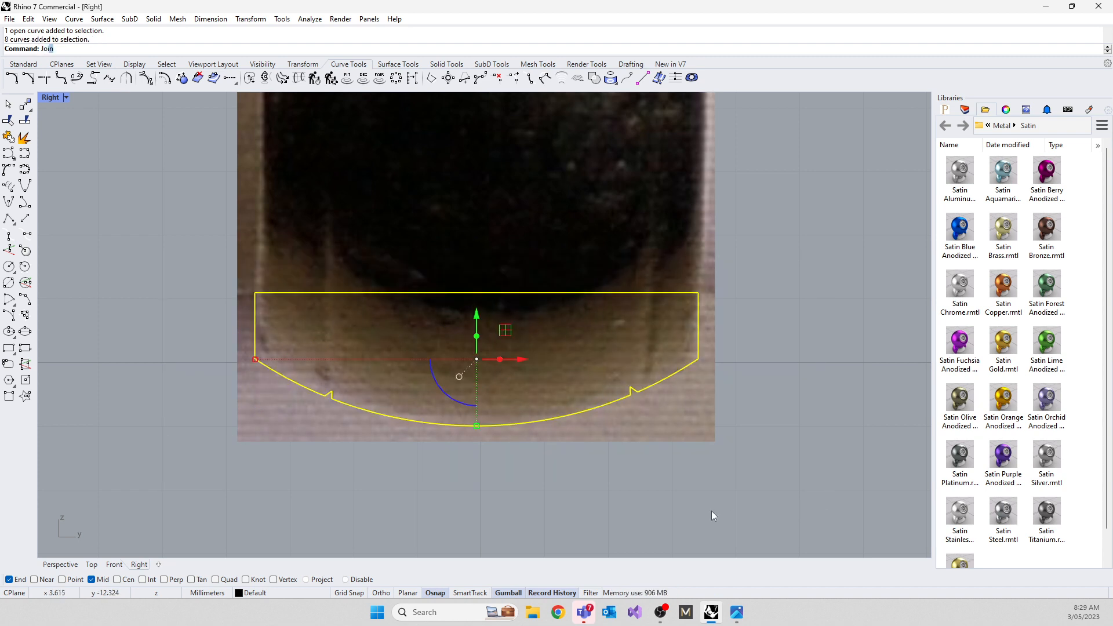
key(Return)
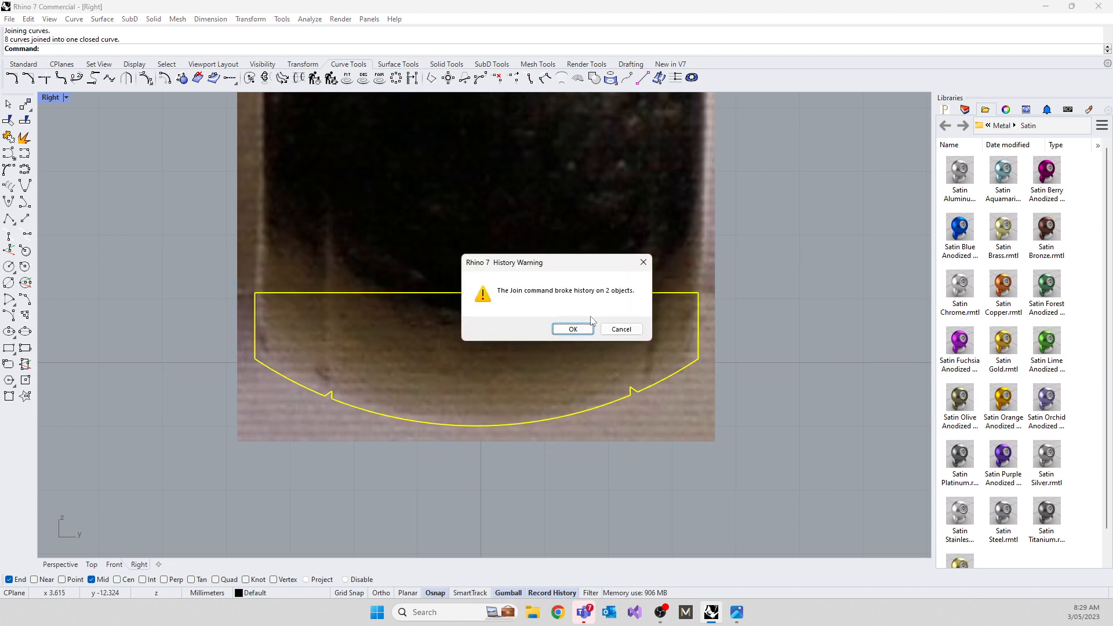
click(573, 329)
click(567, 420)
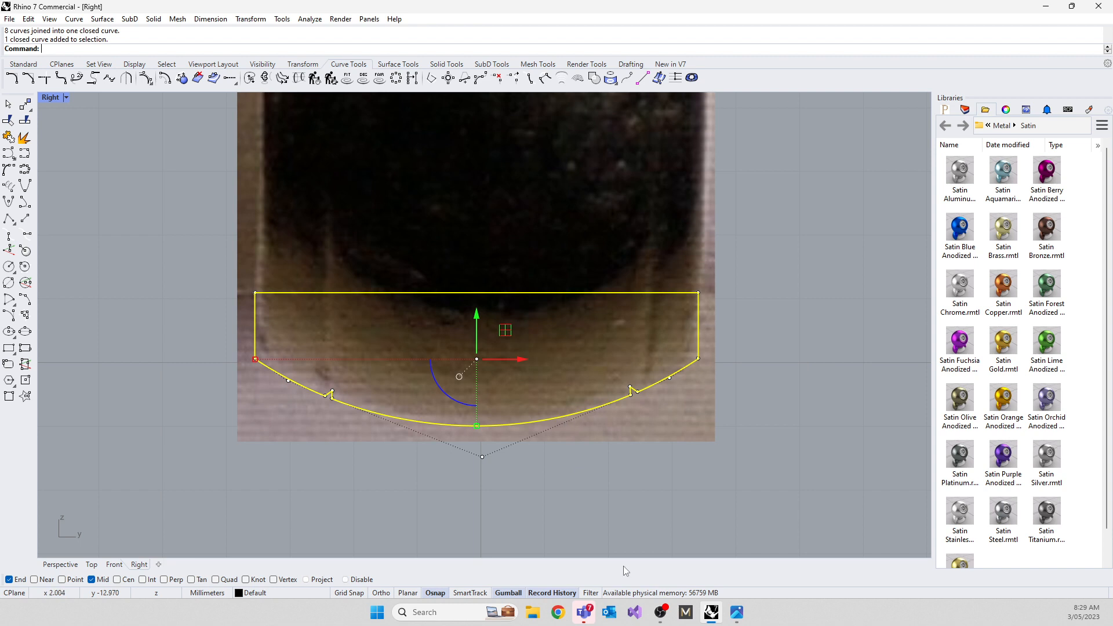
scroll(580, 493, down, 5)
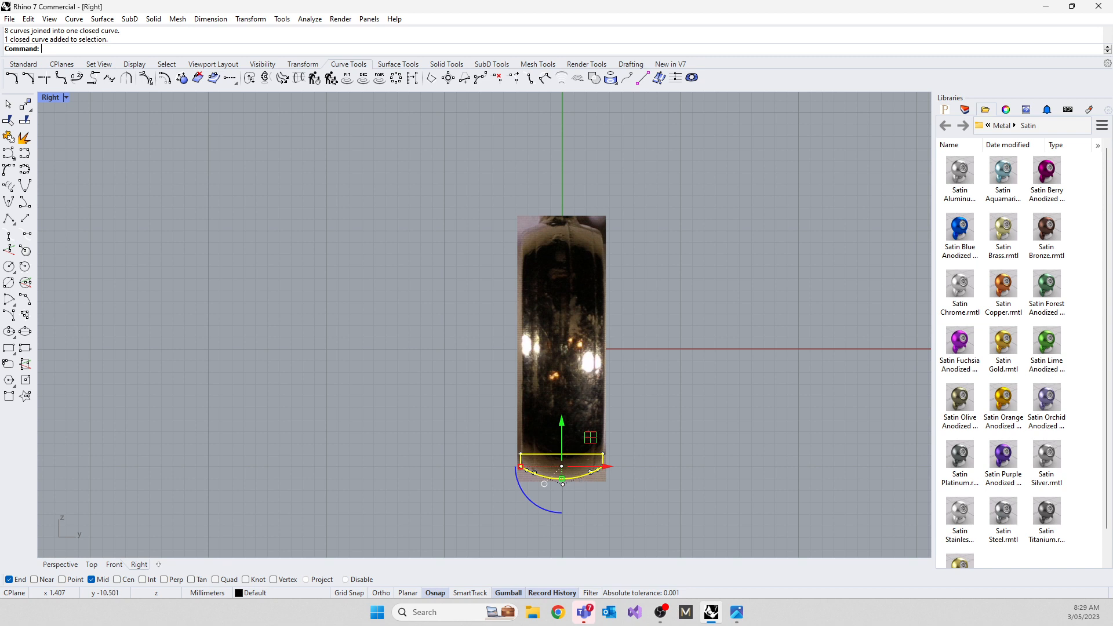
text(Revolve)
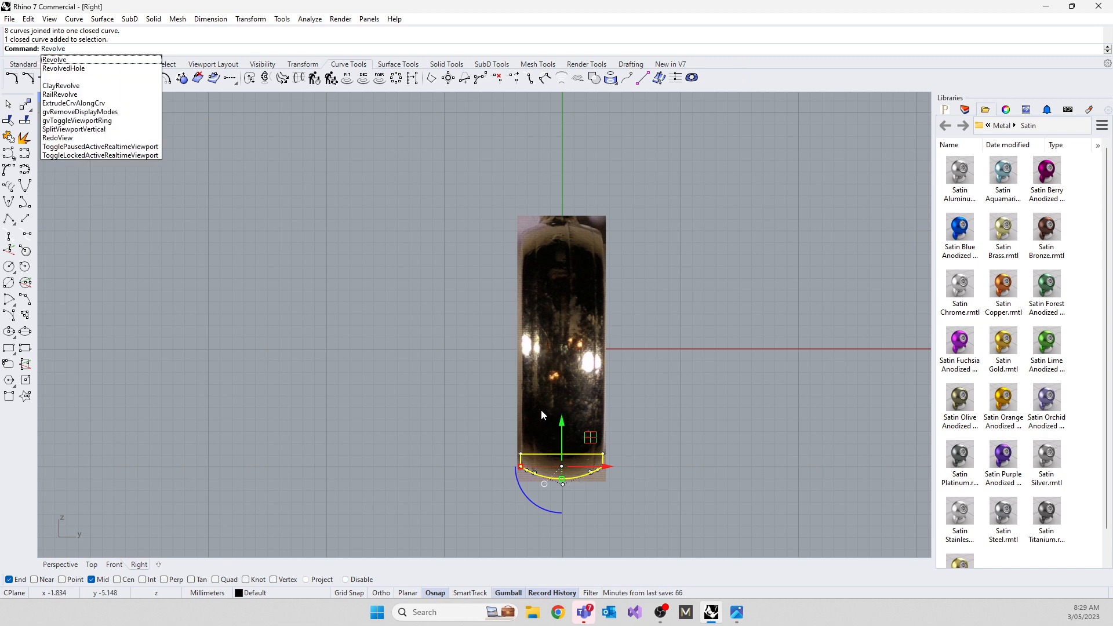
click(162, 260)
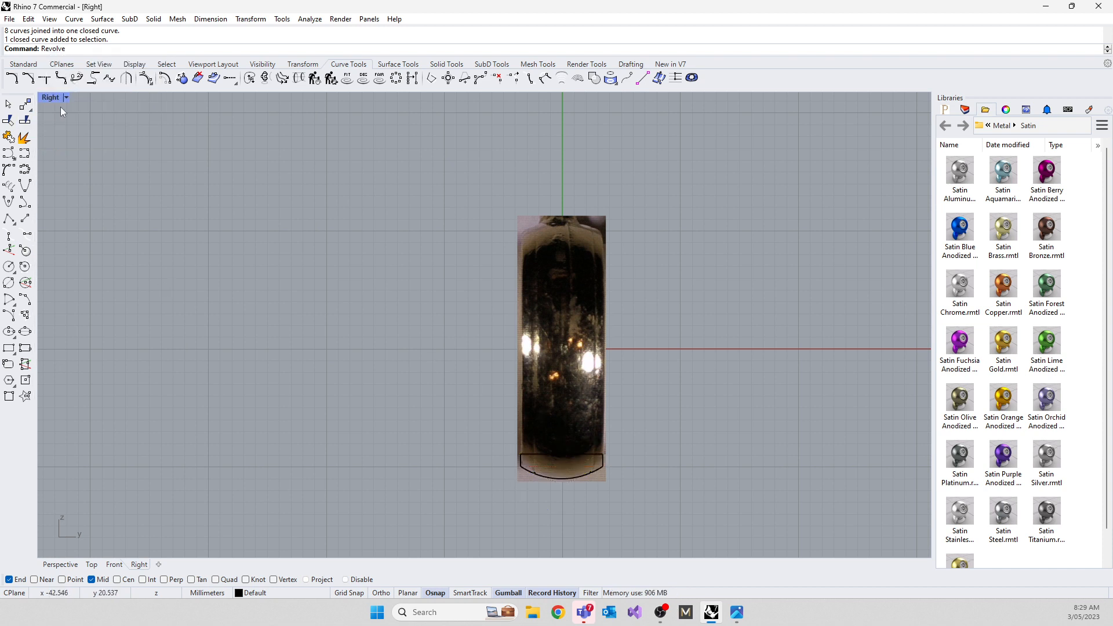
double_click(49, 99)
right_drag(659, 231, 522, 238)
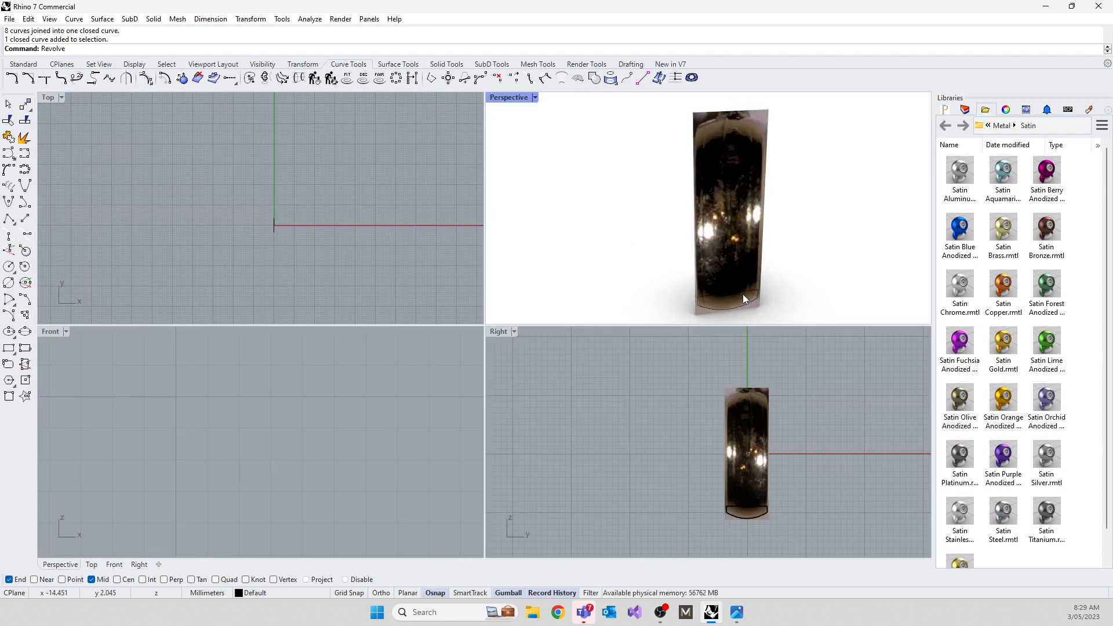
click(720, 311)
scroll(227, 434, down, 15)
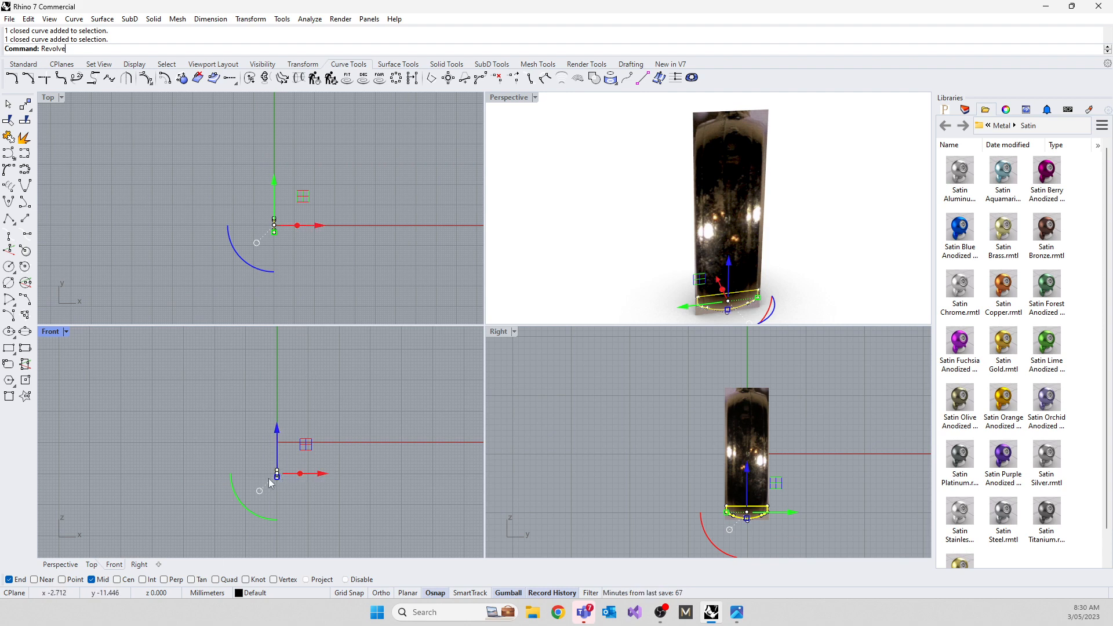
right_drag(603, 255, 686, 242)
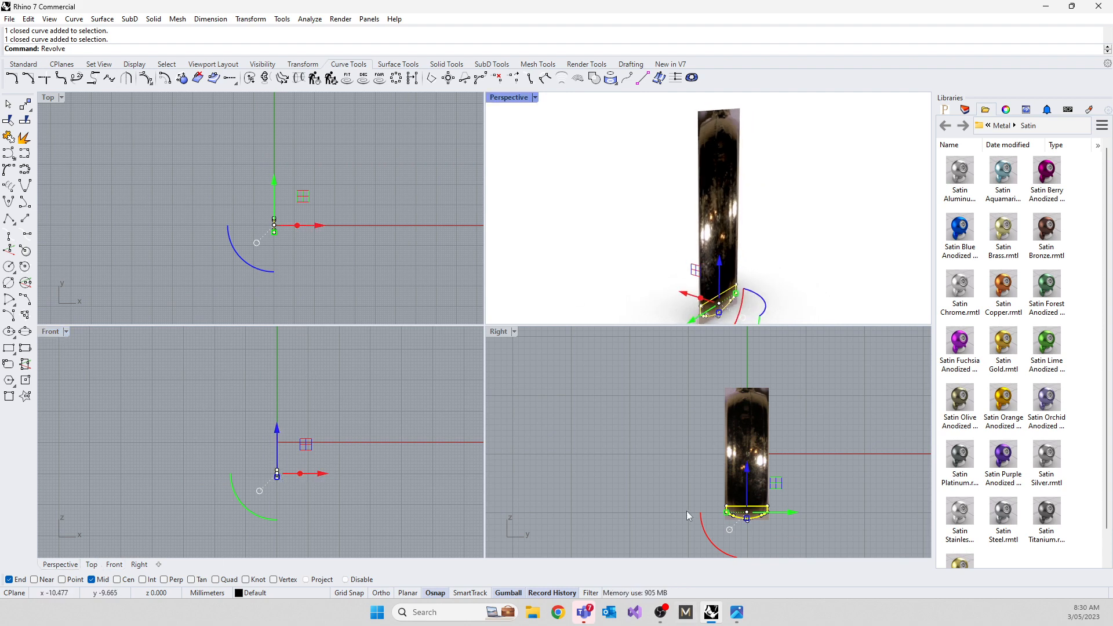
right_drag(562, 333, 556, 334)
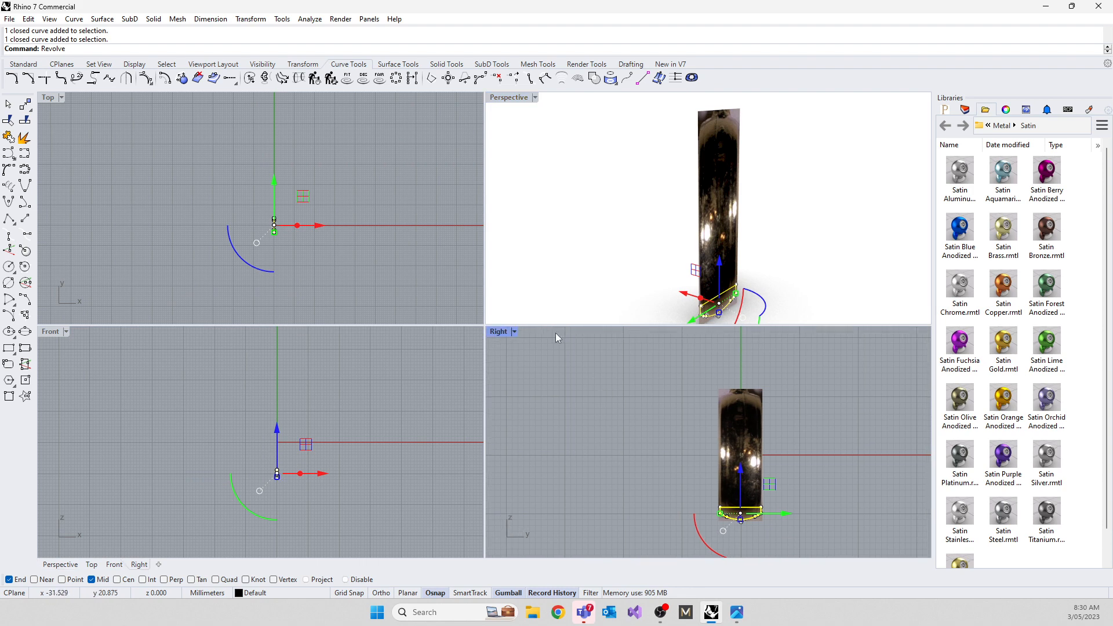
double_click(502, 334)
right_drag(529, 422, 503, 444)
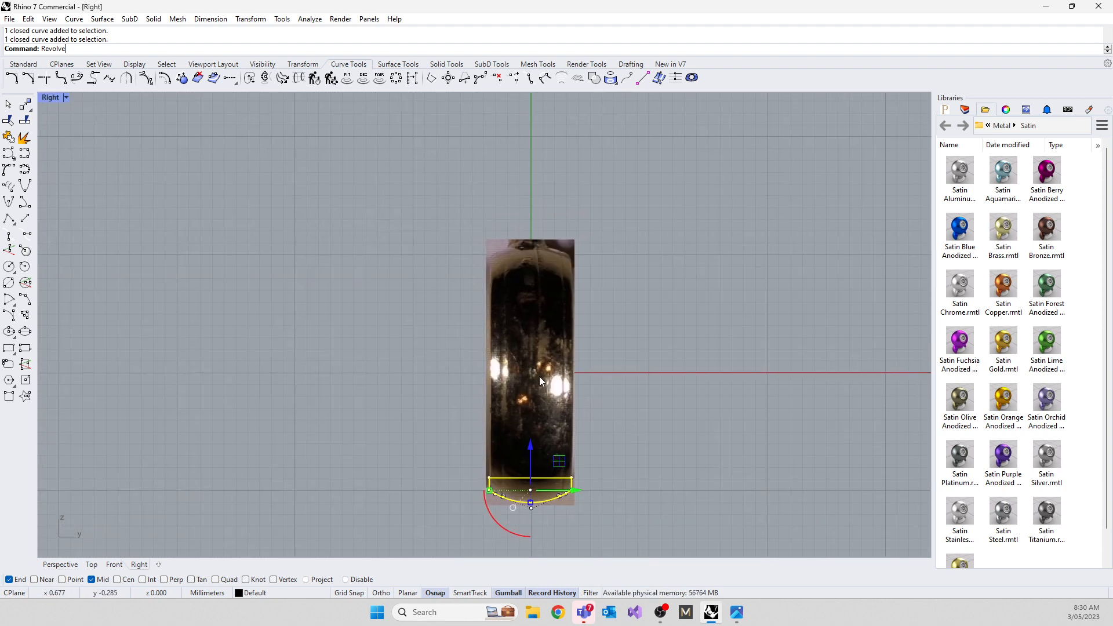
text(revolve)
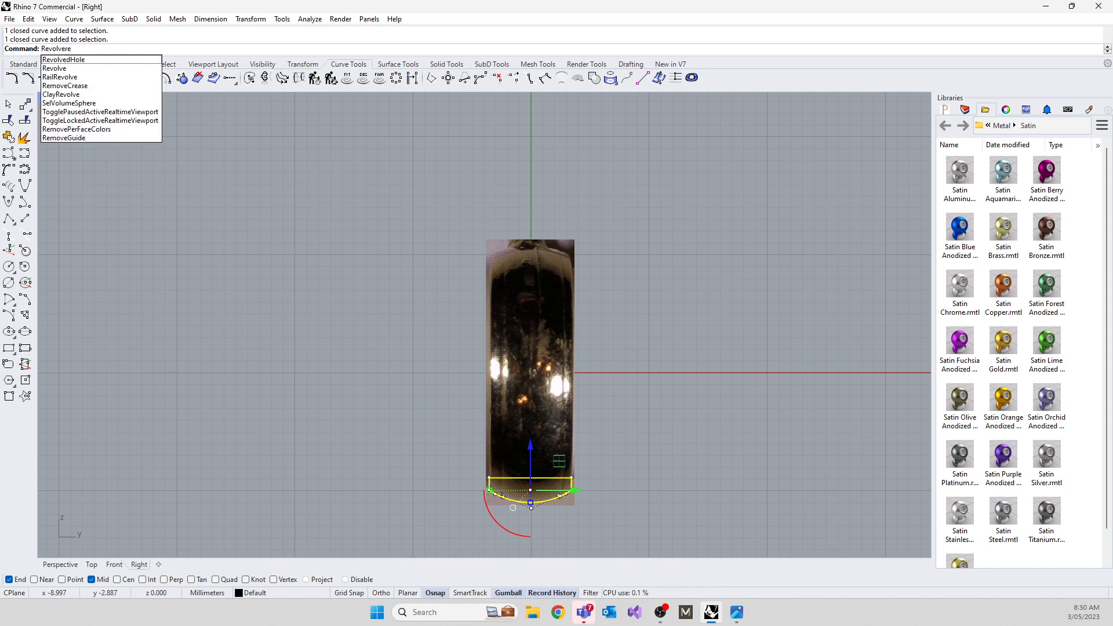
key(Return)
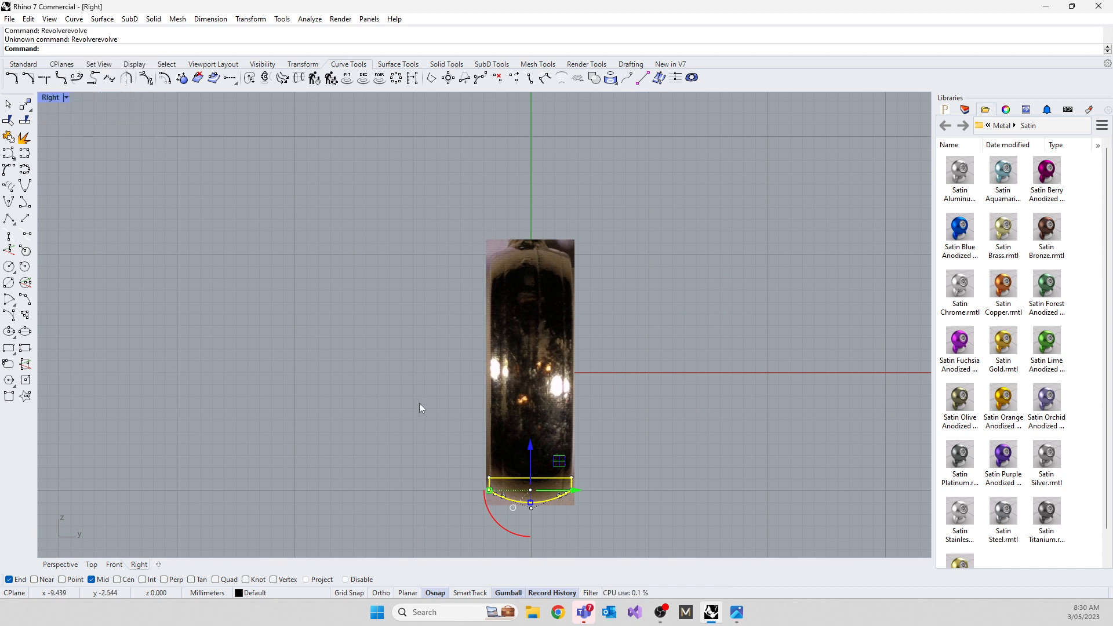
Step: Revolve the closed band profile a full 360 degrees from start angle 0 around a horizontal axis through the origin
text(revolve)
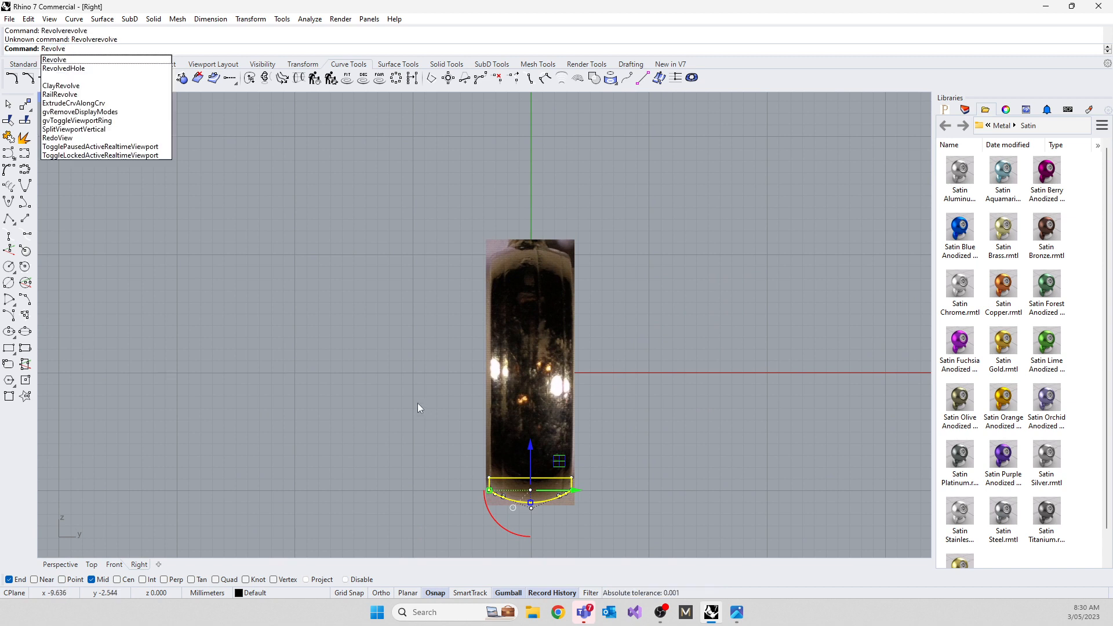
key(Return)
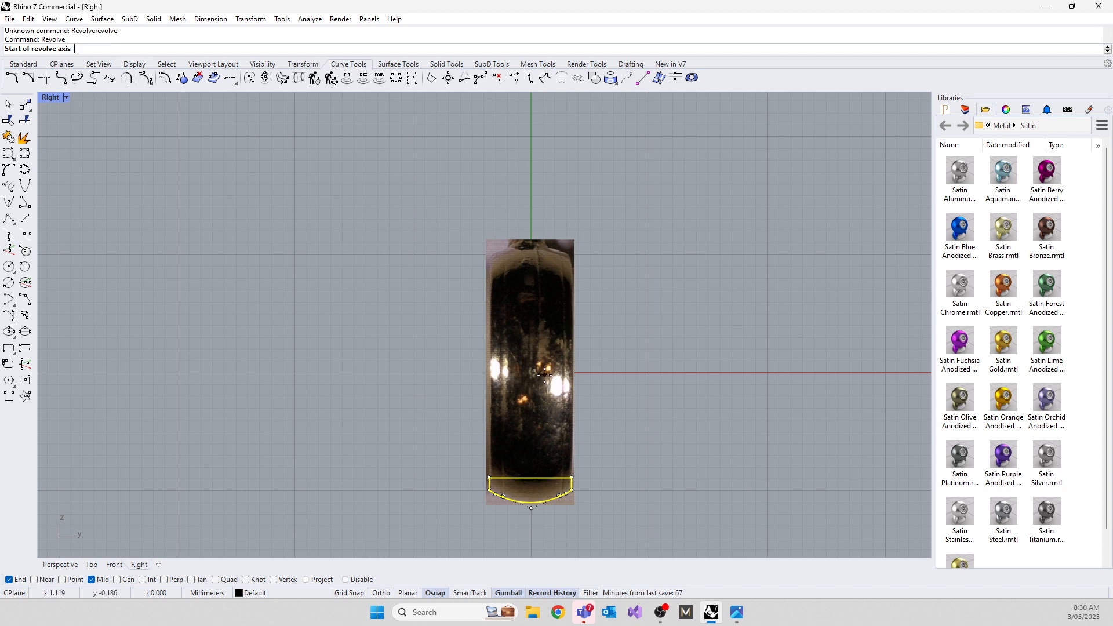
text(0)
key(Return)
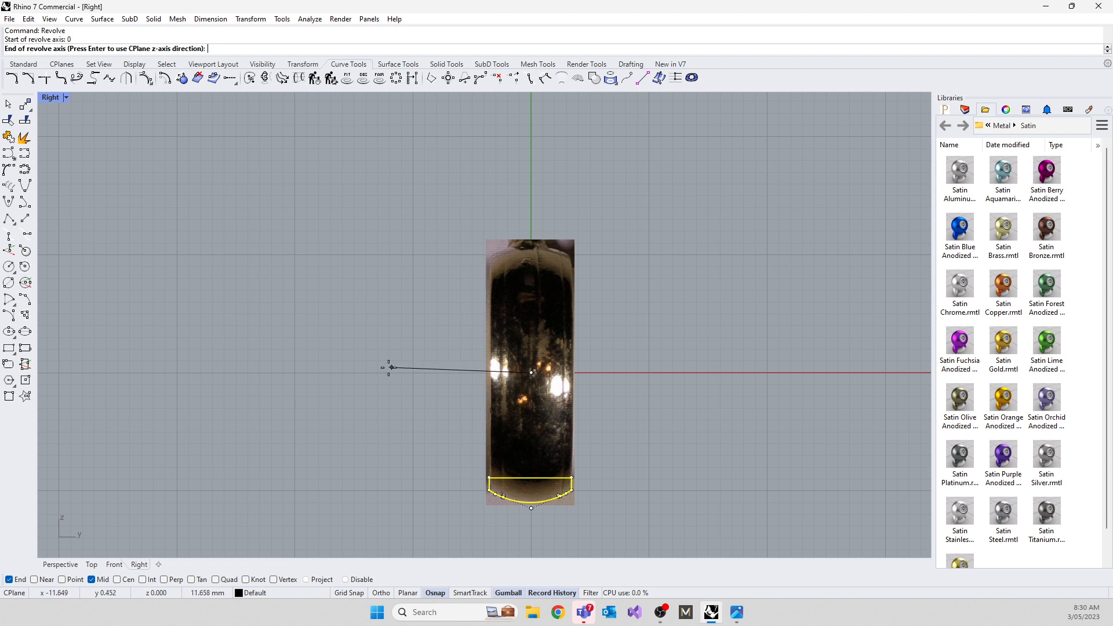
key(shift)
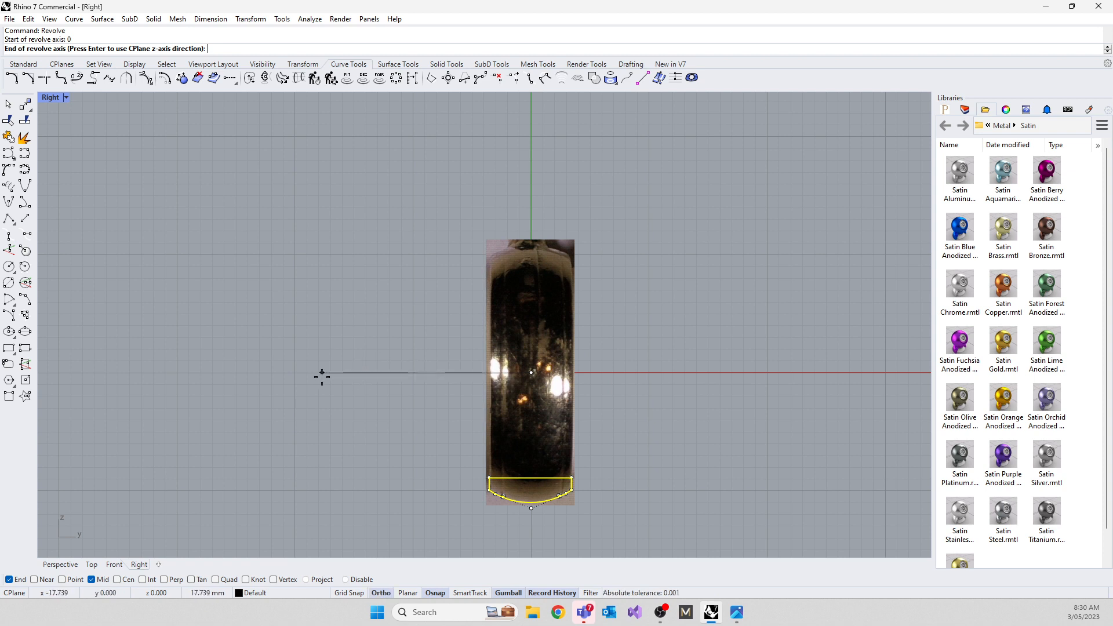
click(322, 377)
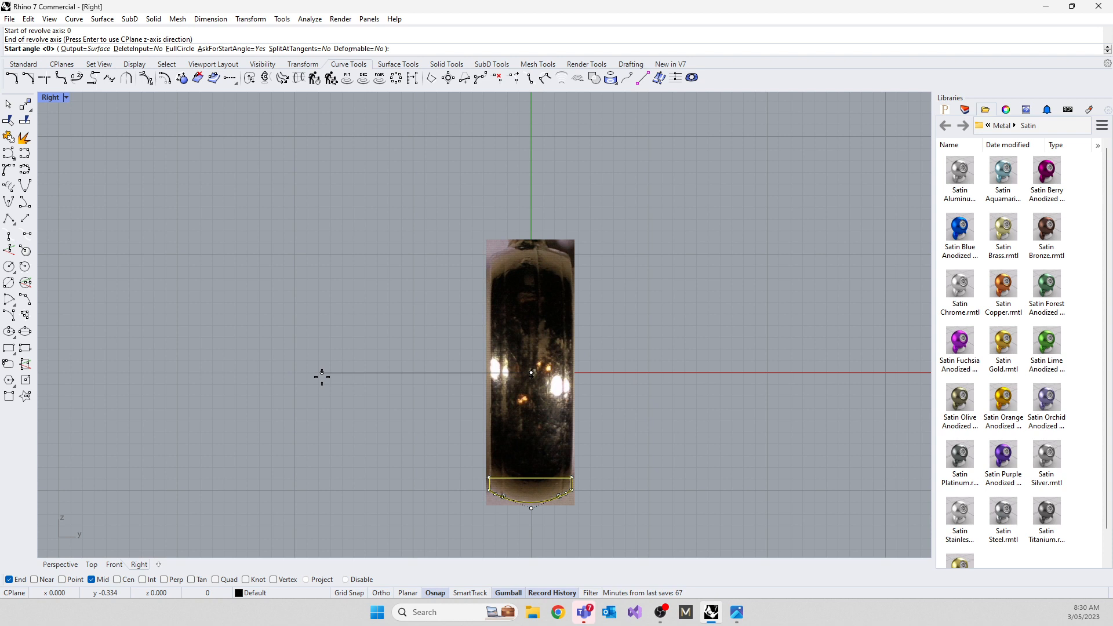
key(Return)
key(Return)
key(Escape)
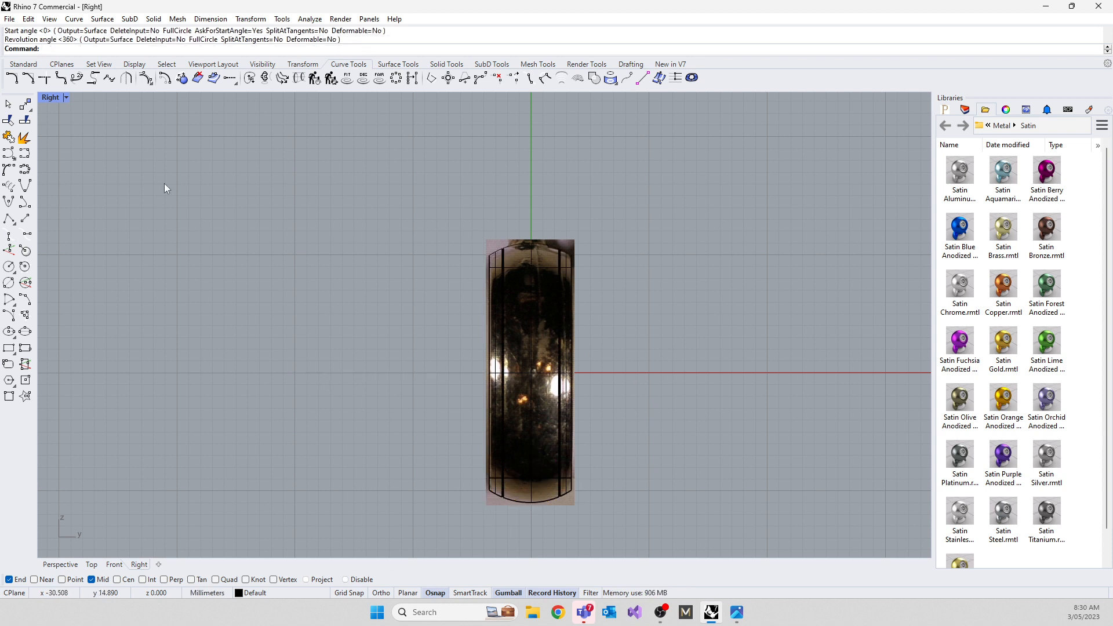
Step: Examine the revolved ring and its grooves from several angles in the perspective view
double_click(50, 99)
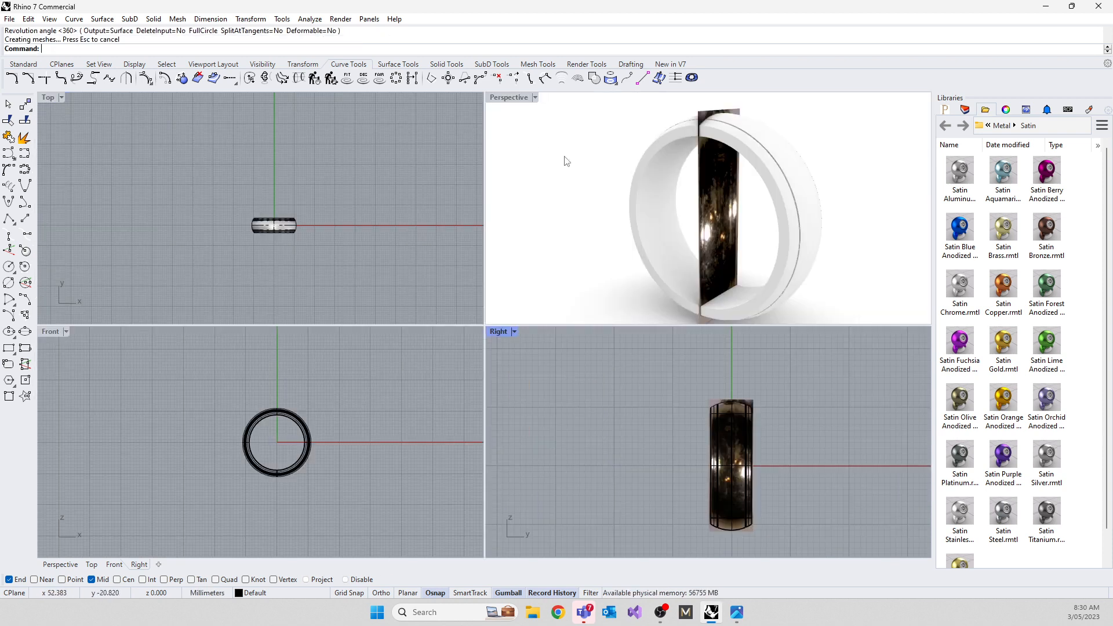
right_drag(636, 284, 695, 240)
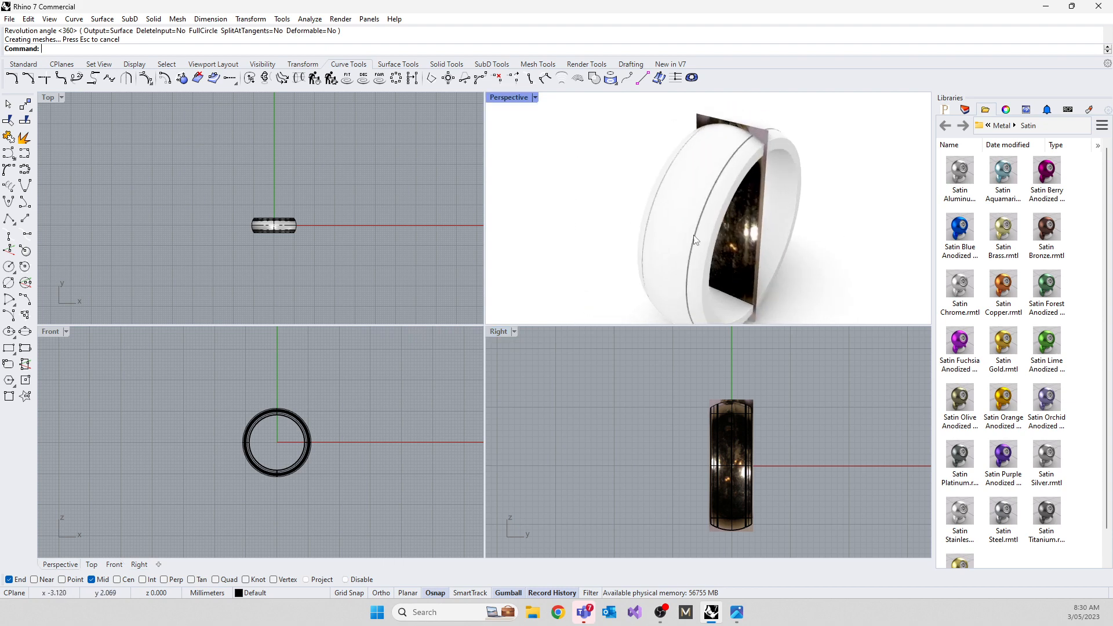
scroll(692, 214, up, 8)
scroll(716, 211, down, 5)
right_drag(723, 191, 578, 190)
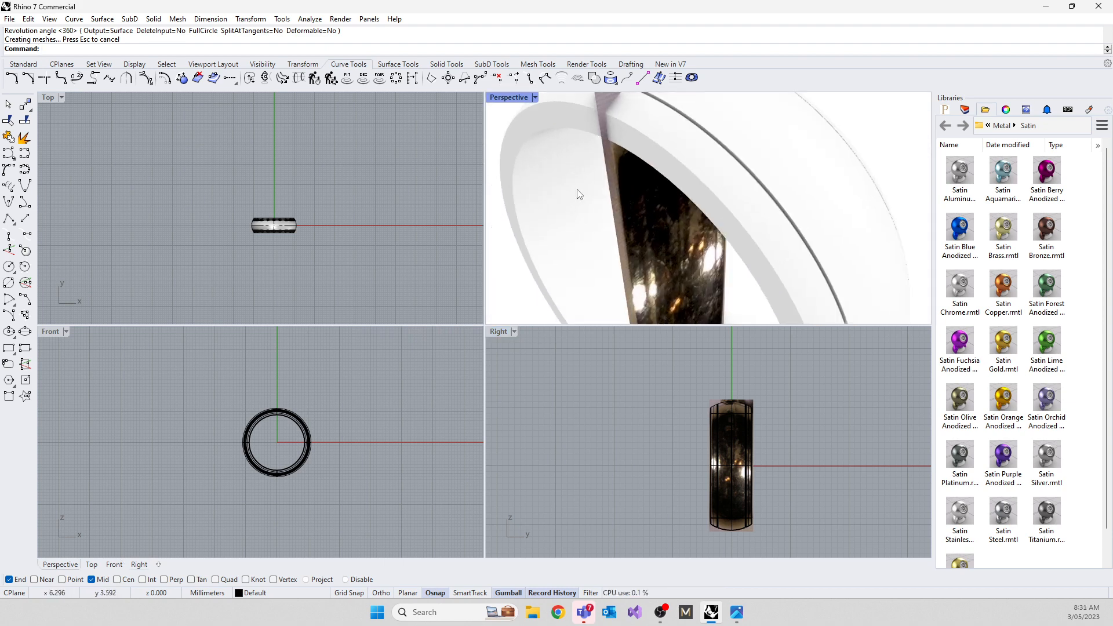
scroll(644, 200, down, 5)
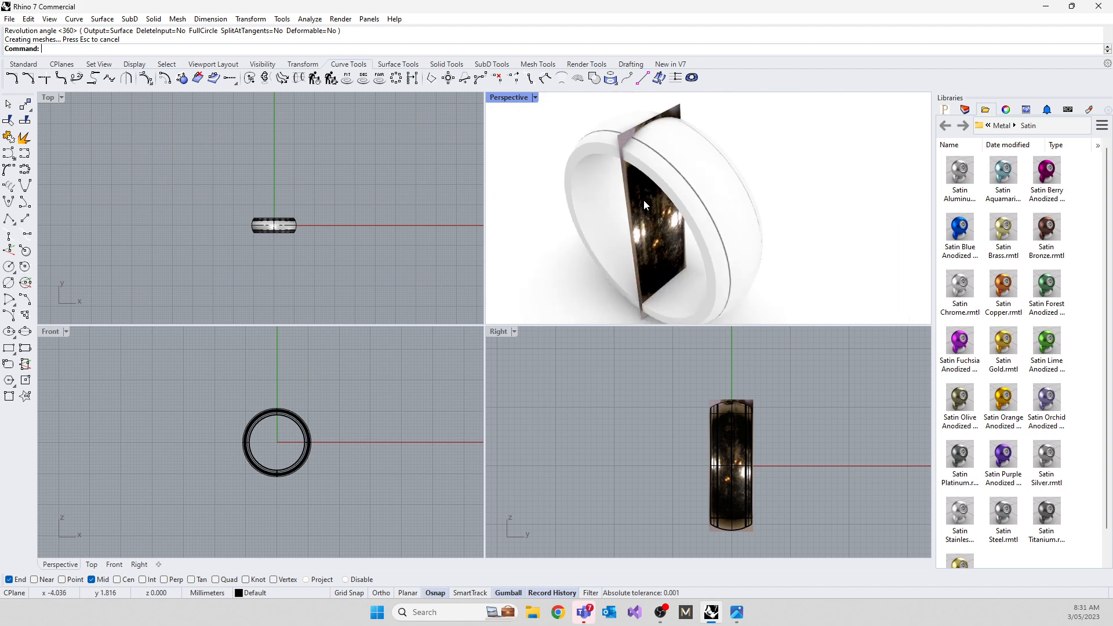
right_drag(643, 200, 635, 192)
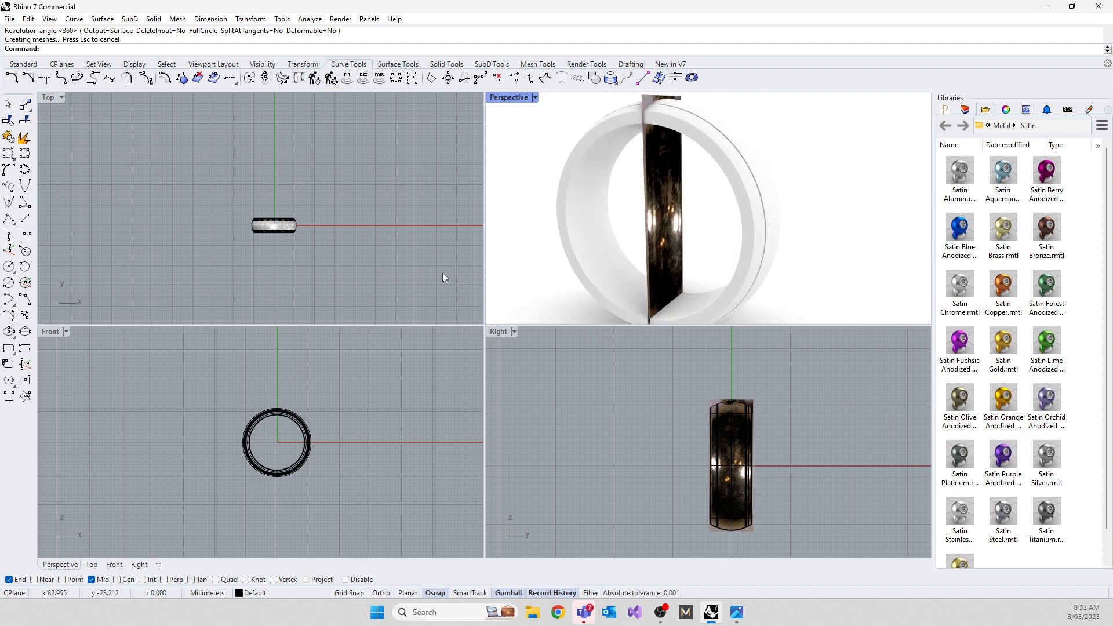
Step: Delete the revolved ring, keeping the profile curve and the side-view photo
scroll(304, 227, up, 4)
click(284, 227)
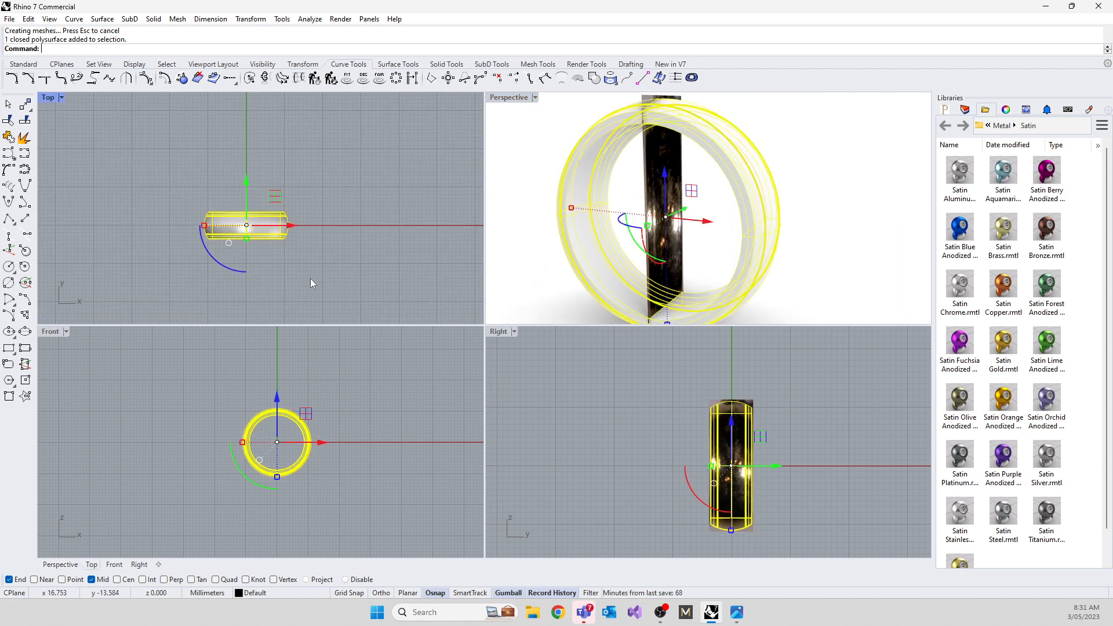
key(Delete)
right_drag(661, 216, 639, 217)
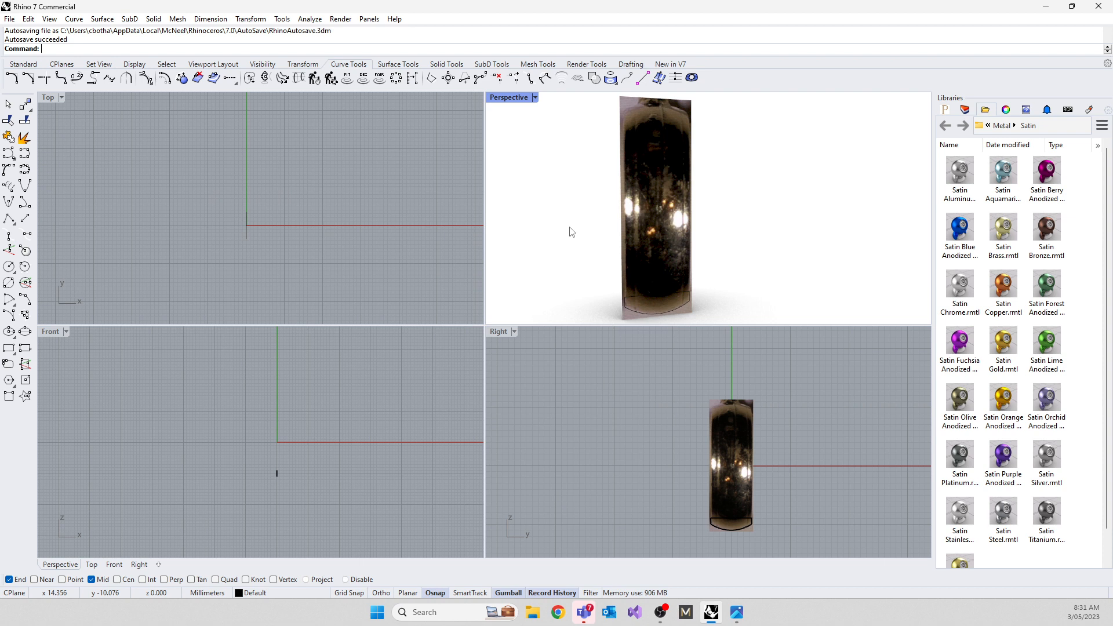
Step: Draw a circle in the front view, centred on the origin and reaching the outer edge of the band profile
click(287, 476)
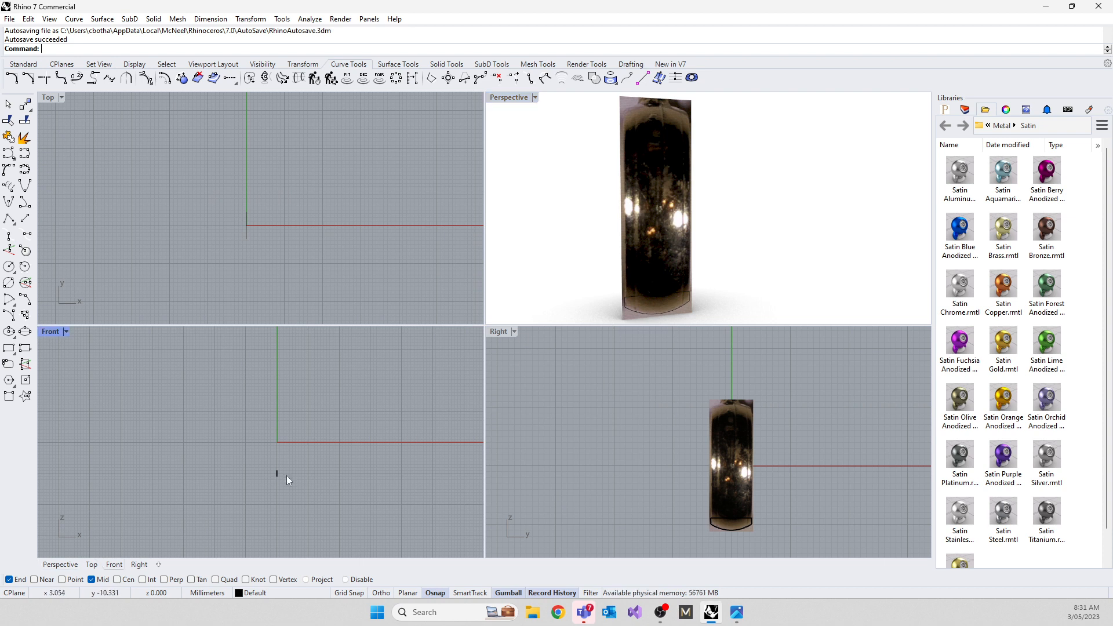
text(ci)
key(Return)
click(246, 225)
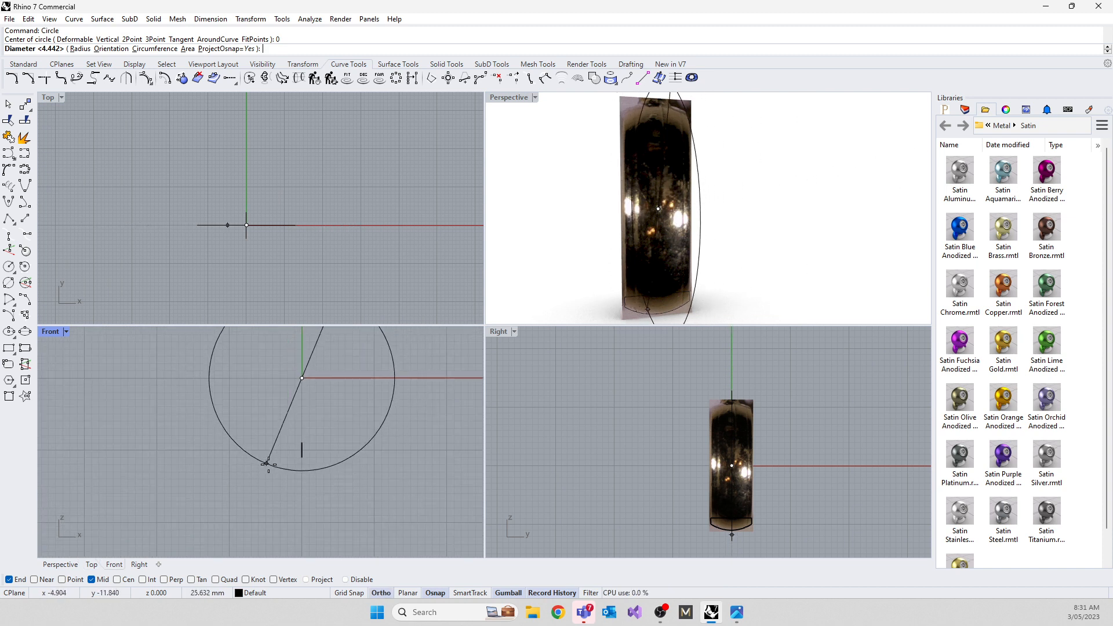
click(299, 455)
click(262, 440)
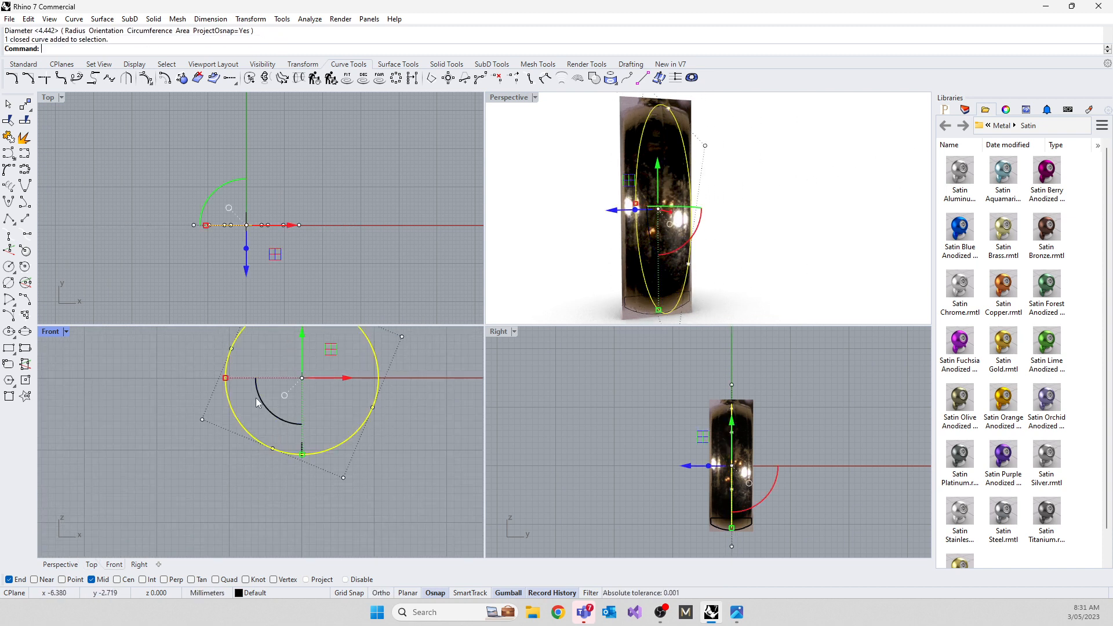
Step: Offset the circle inward using the ThroughPoint option to outline the ring's inner edge
text(Offset)
key(Return)
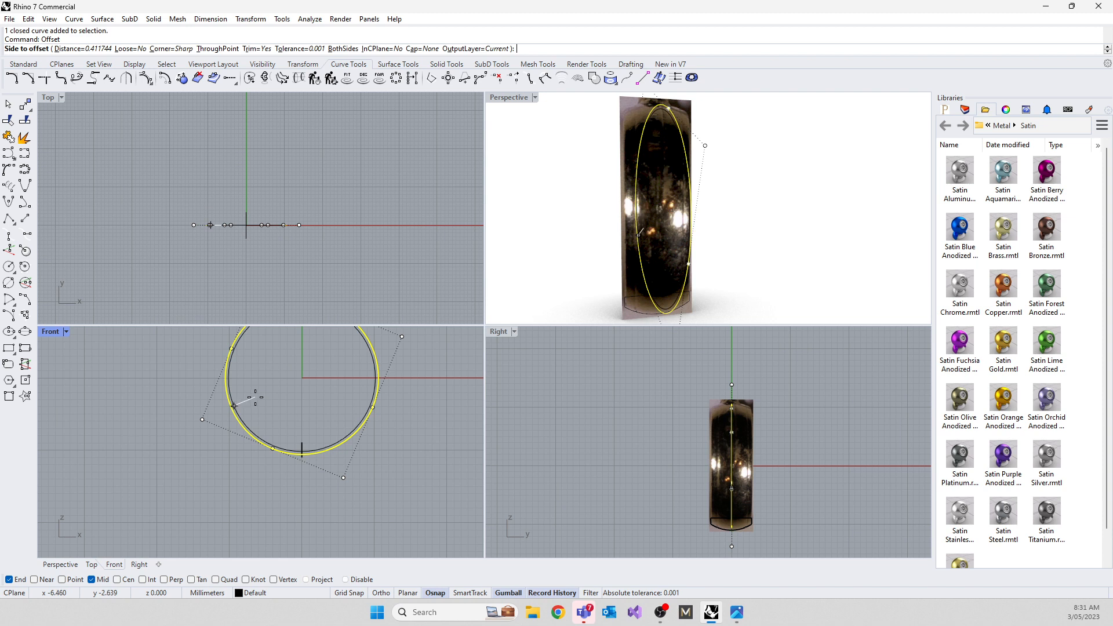
click(218, 48)
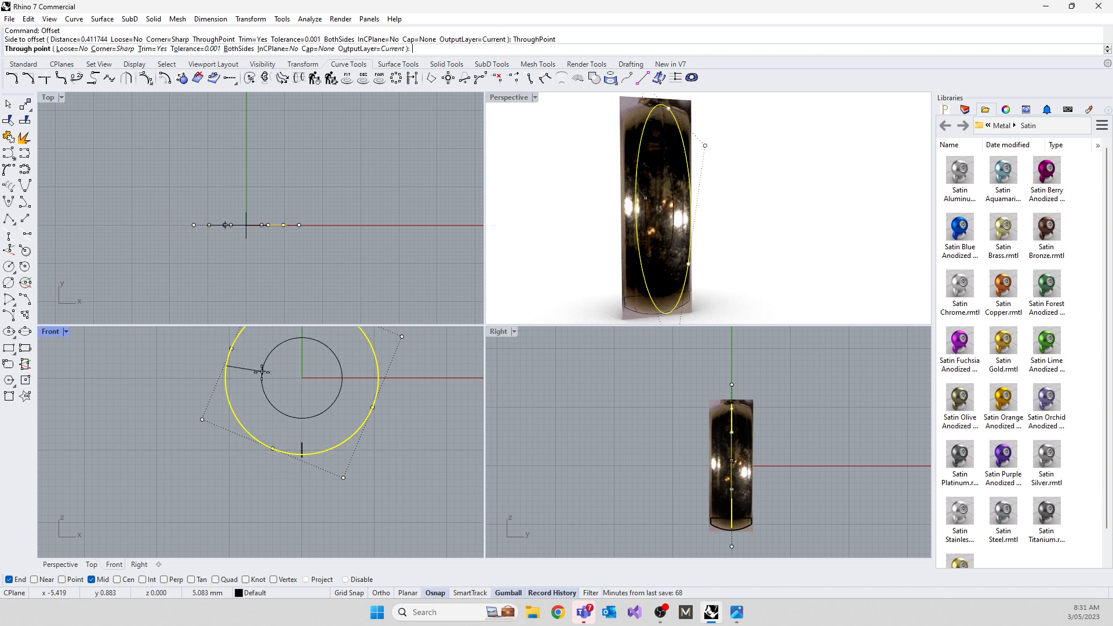
click(241, 410)
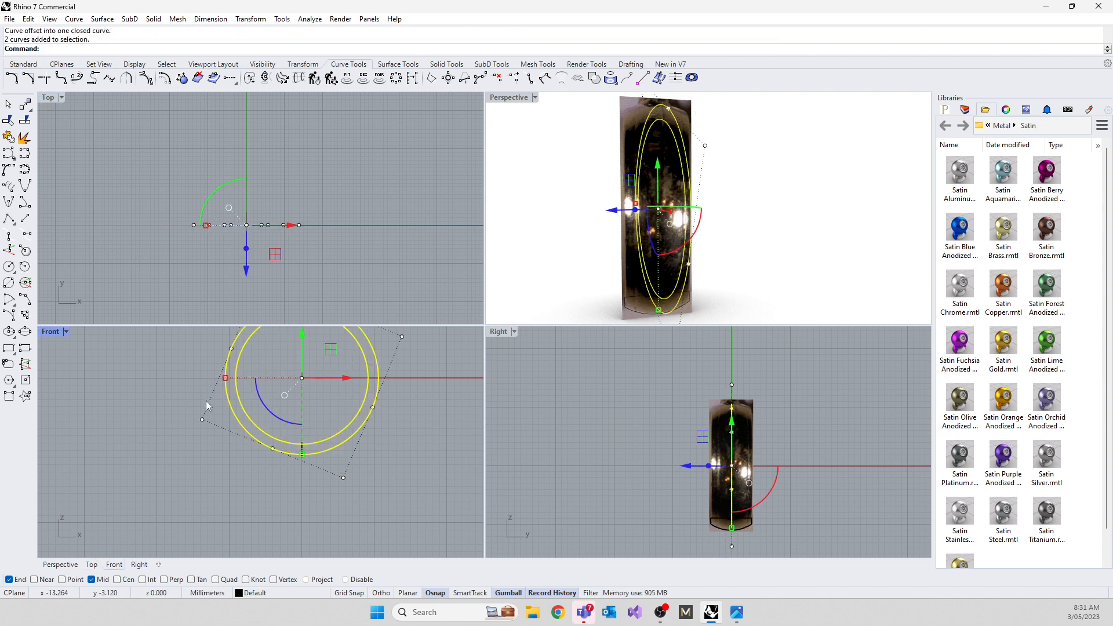
Step: Extrude the two concentric circles to both sides as a solid band roughly as wide as the ring in the photo
text(Extrudecrv)
key(Return)
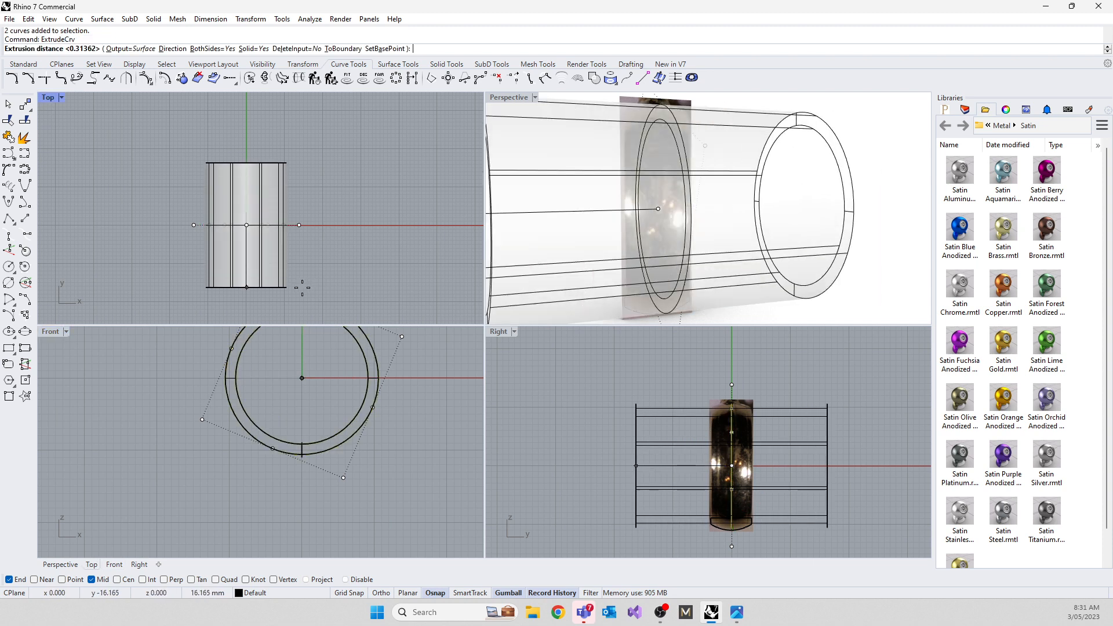
click(311, 236)
right_drag(574, 221, 655, 218)
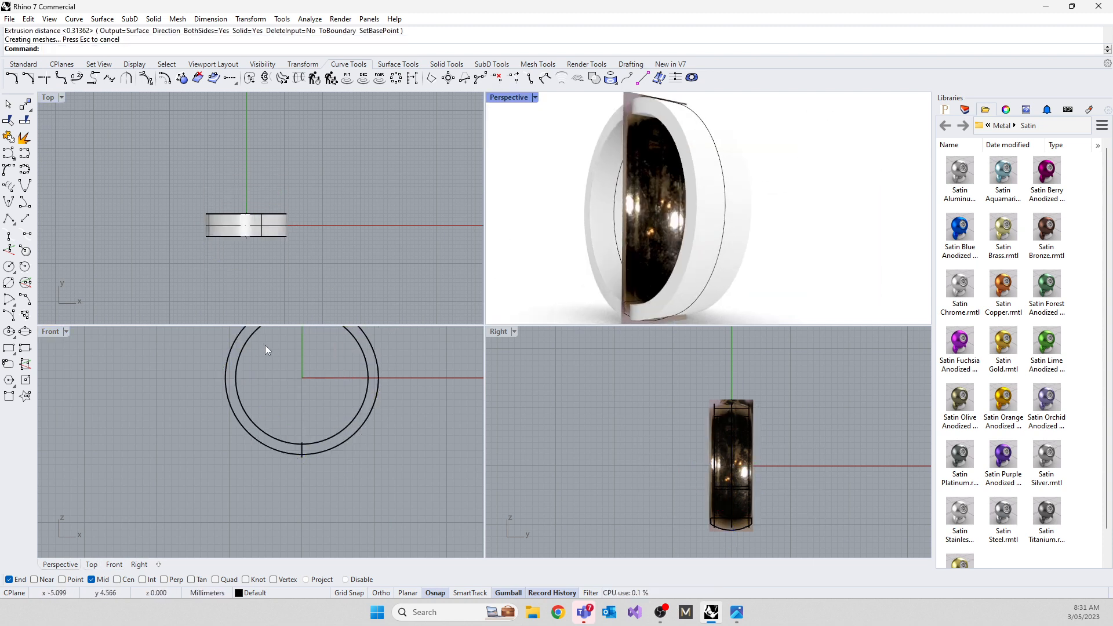
Step: Delete the extruded band together with its two construction circles
drag(403, 412, 353, 356)
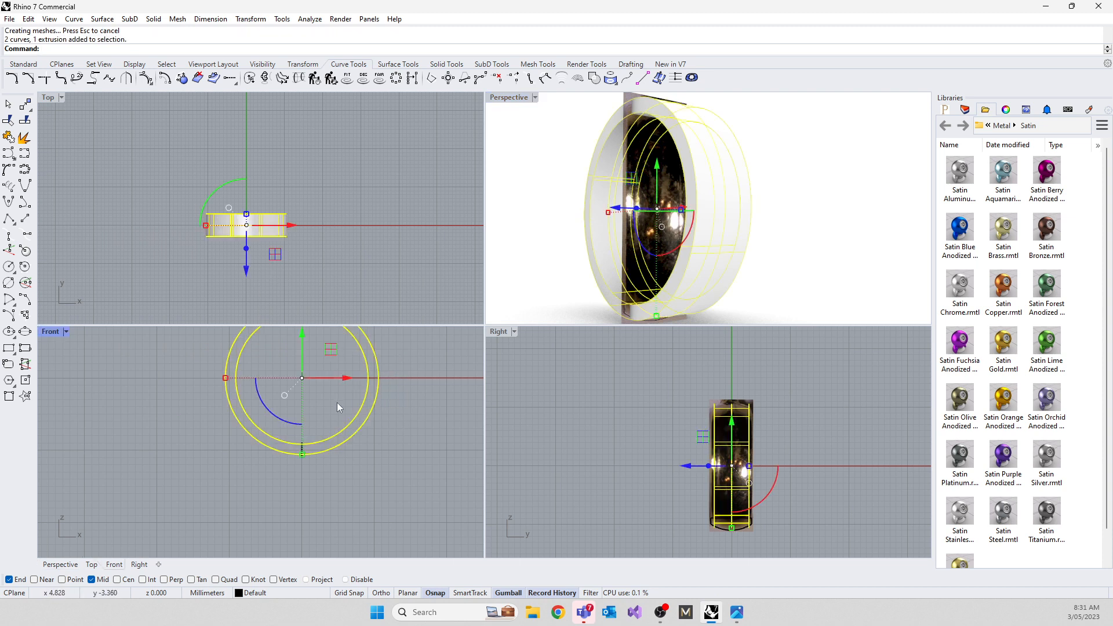
key(Delete)
right_drag(639, 249, 666, 232)
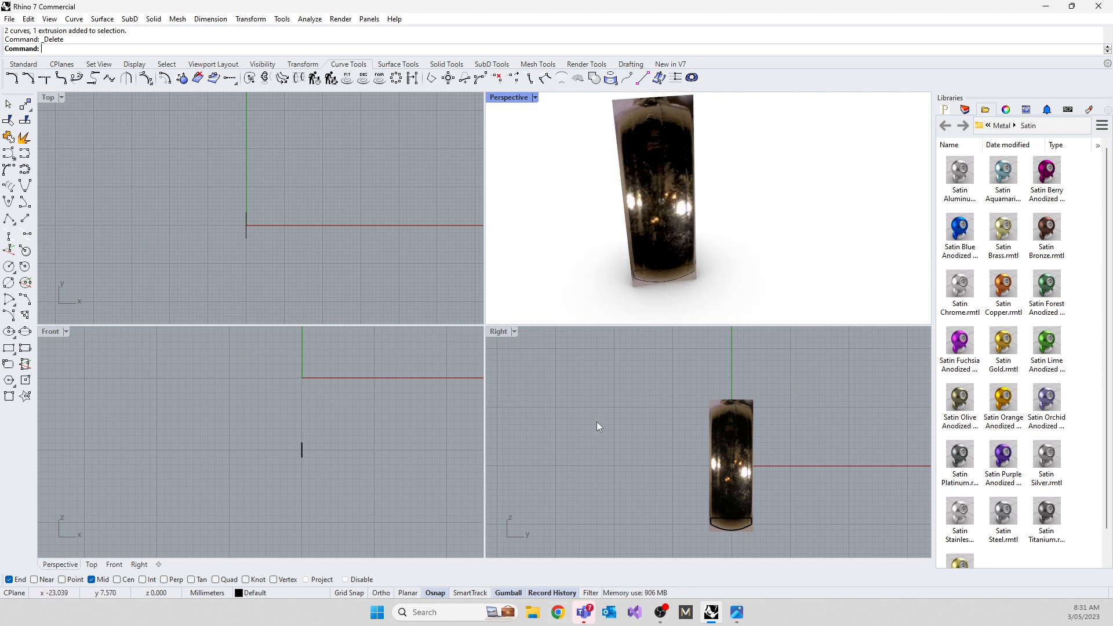
Step: Unlock all locked objects in the model
click(745, 438)
text(Un)
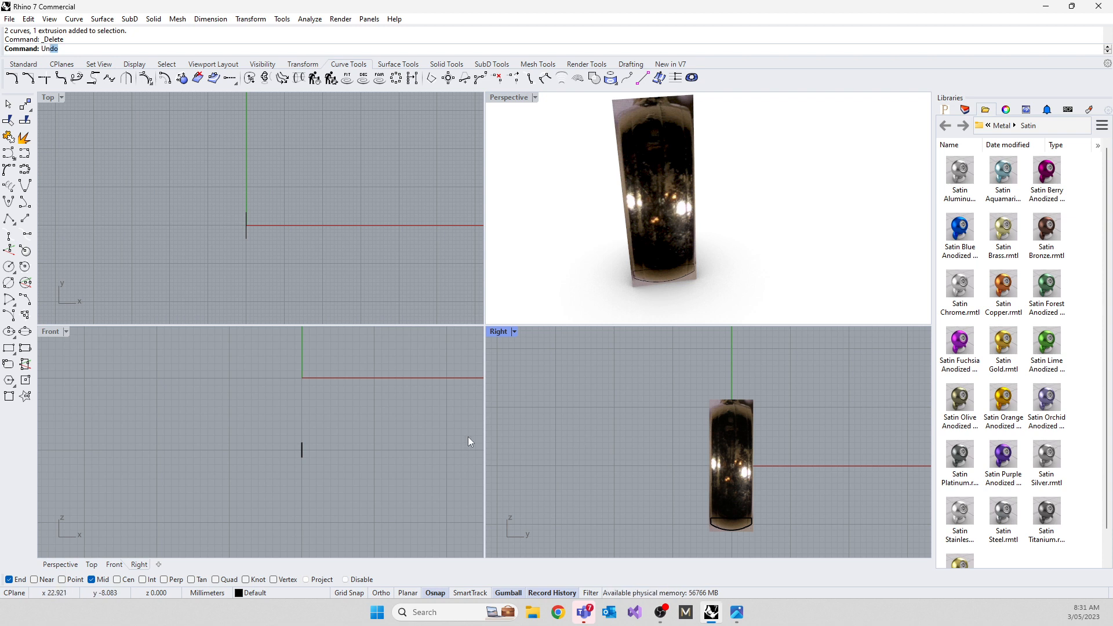
text(lo)
key(Return)
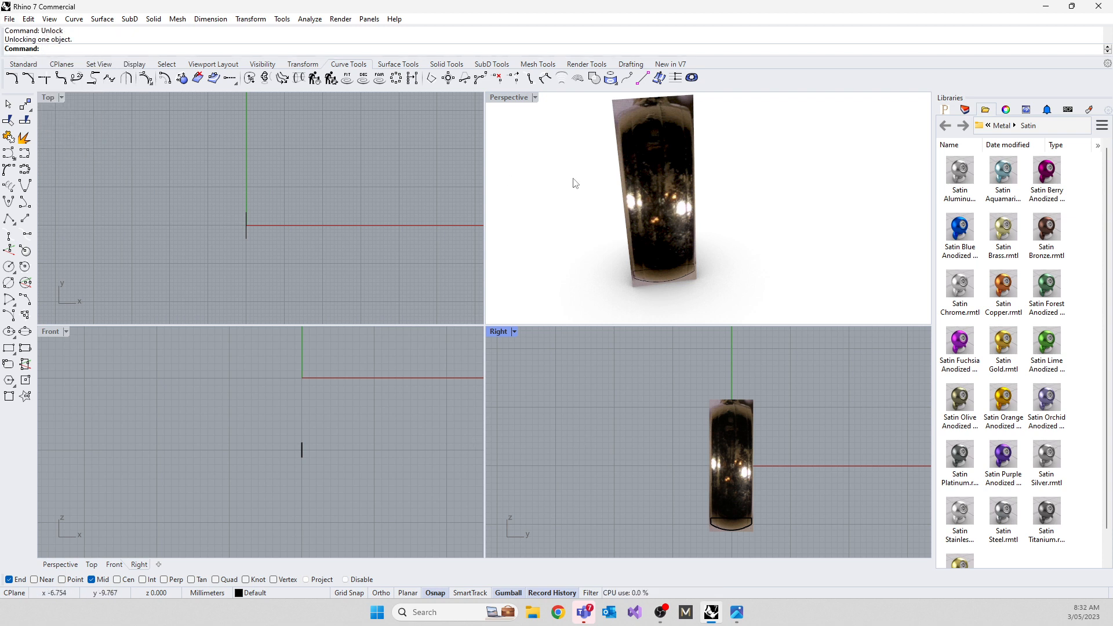
Step: Delete the ring reference picture and set the Perspective viewport's display mode to Shaded
click(657, 174)
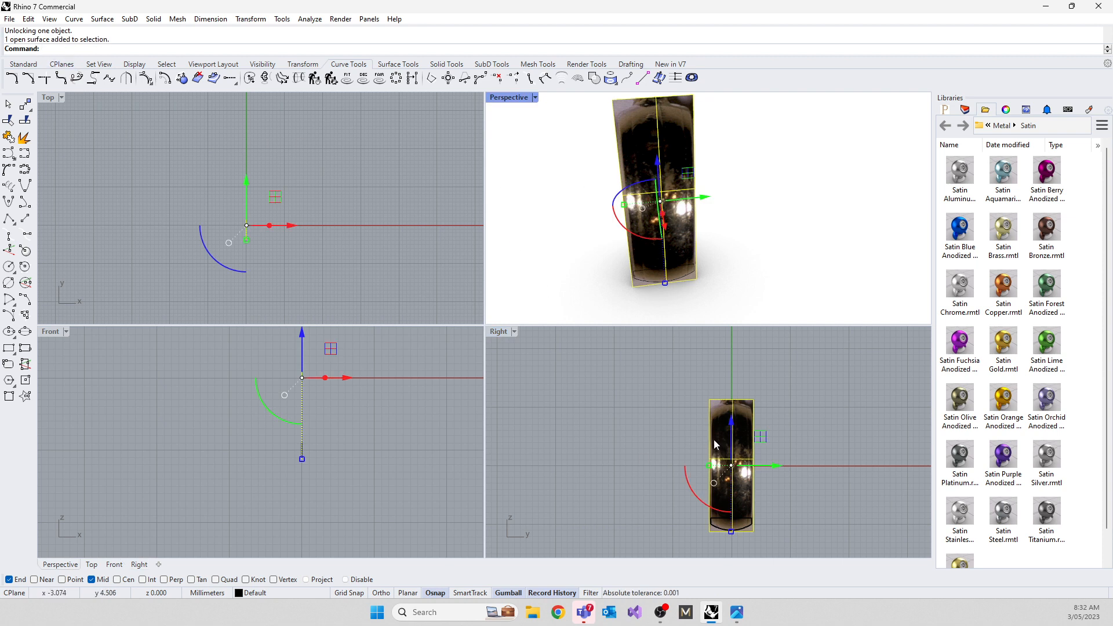
key(Delete)
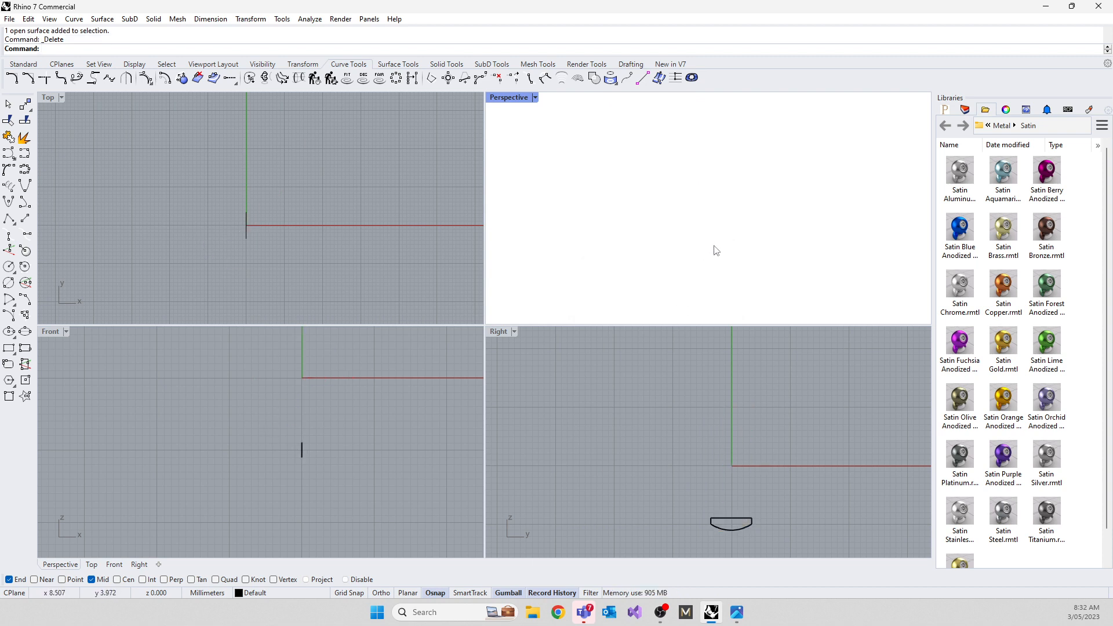
click(503, 99)
click(573, 140)
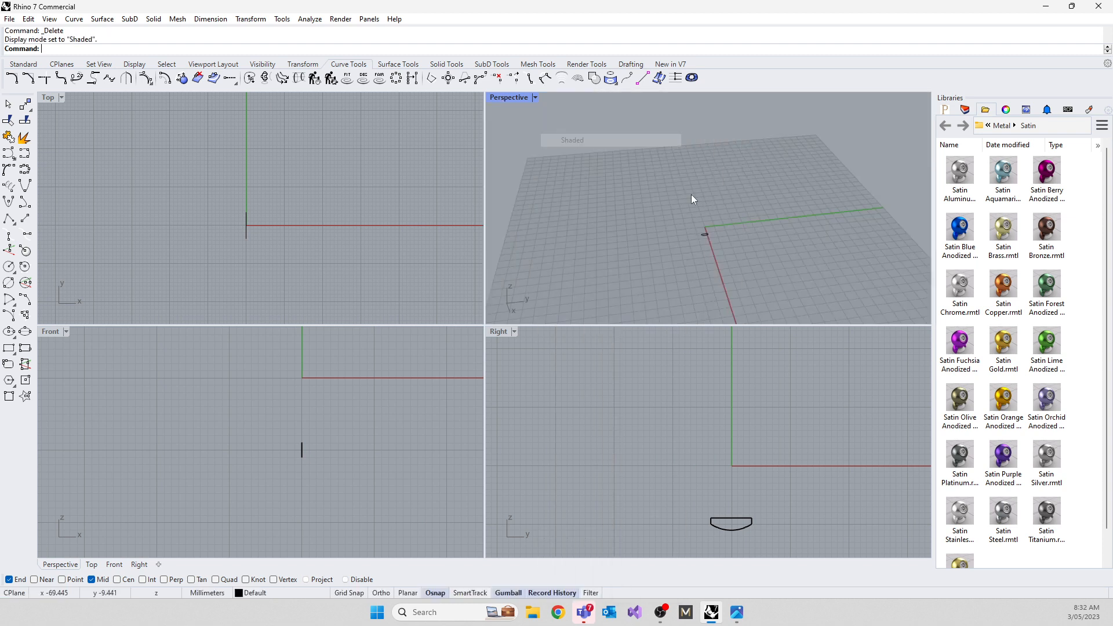
mouse_move(691, 193)
right_down()
mouse_move(678, 229)
mouse_move(807, 216)
right_up()
scroll(721, 230, up, 5)
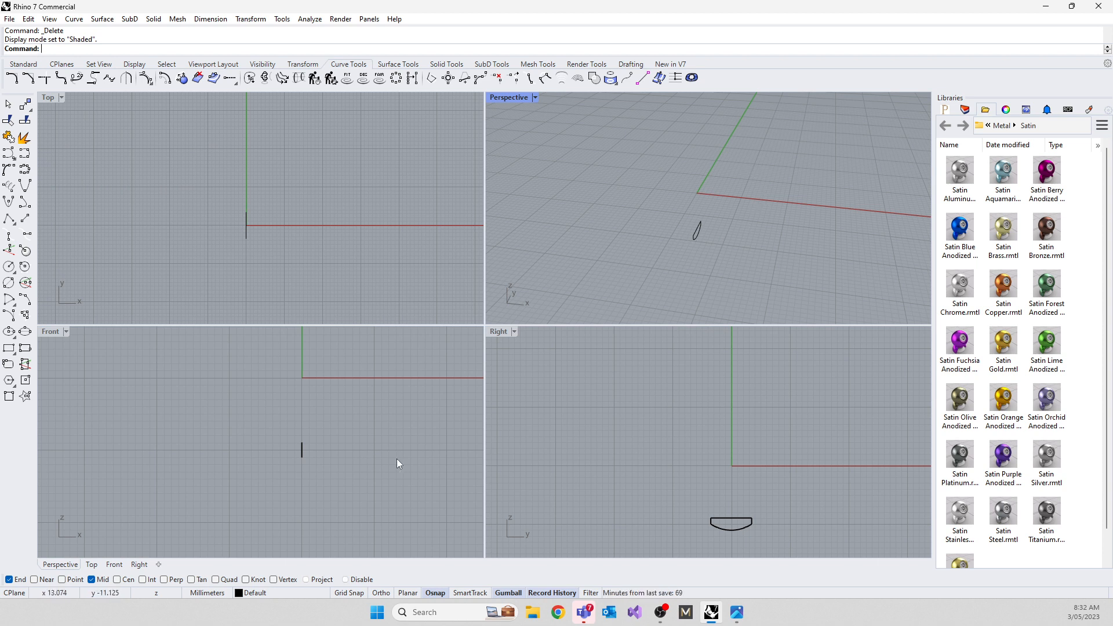
Step: Draw a circle in the Front view centred at 0 and reaching the inner edge of the ring profile
text(Circle)
key(Return)
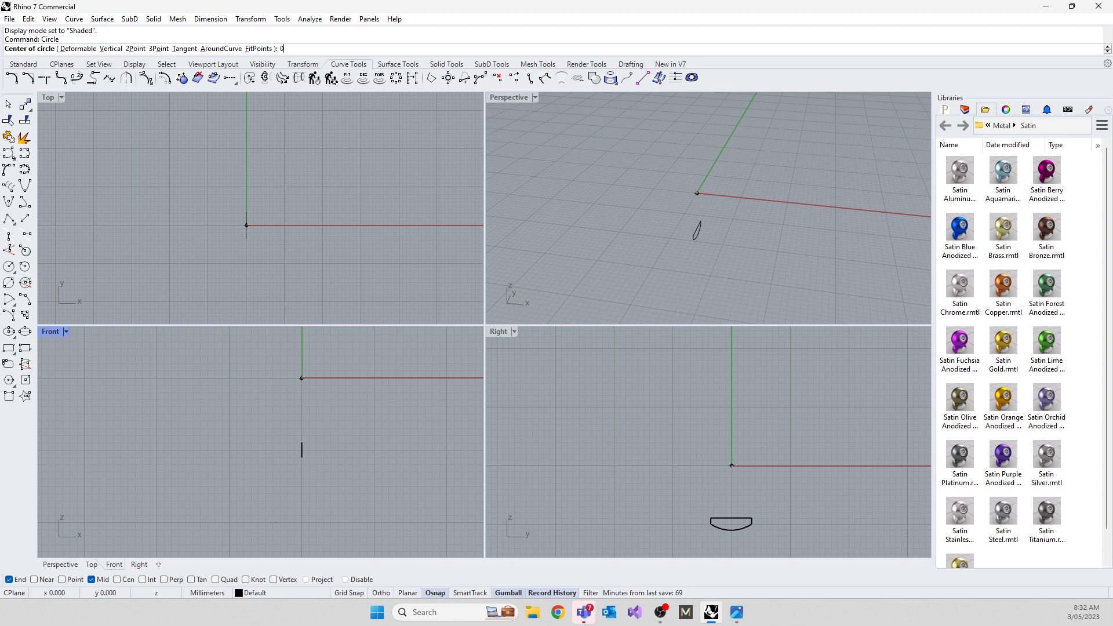
text(0)
key(Return)
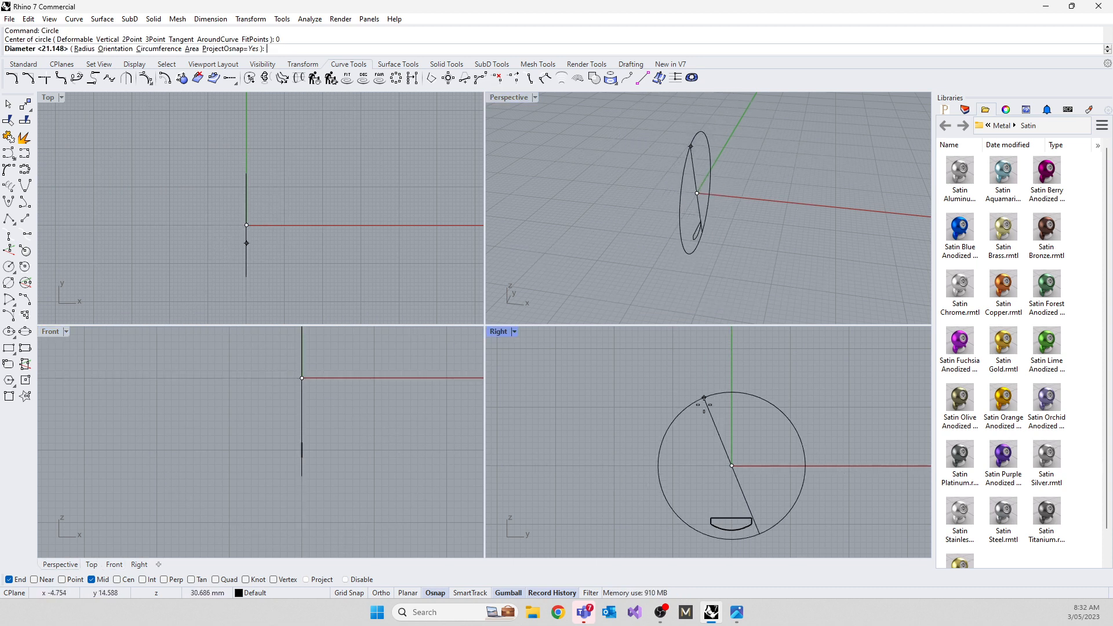
click(302, 442)
right_drag(631, 265, 596, 211)
scroll(681, 152, up, 4)
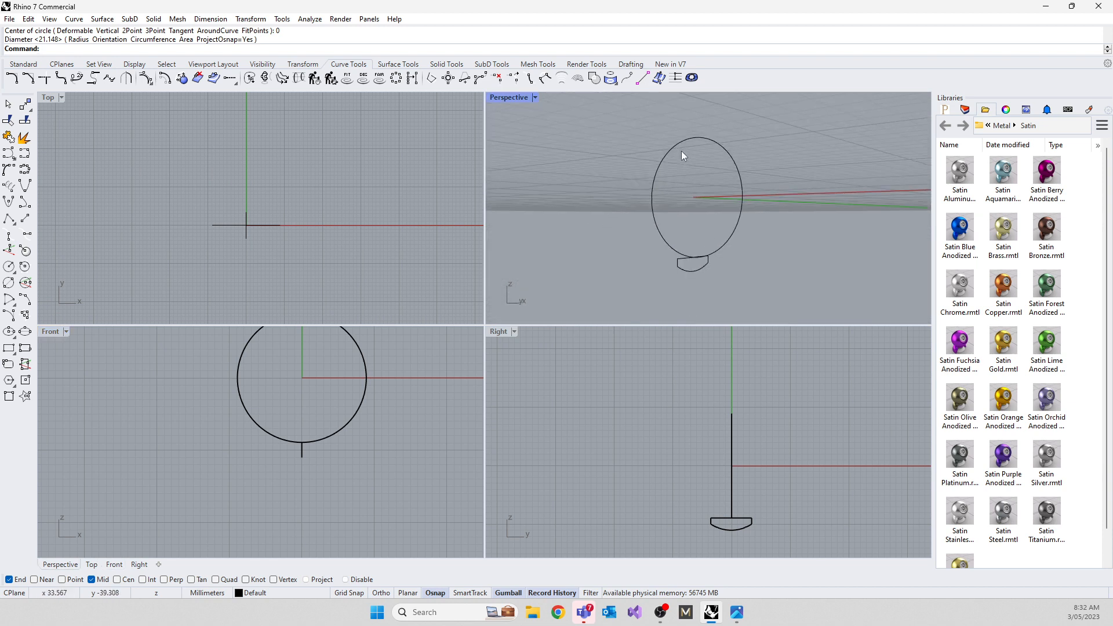
Step: Sweep the closed ring profile along the circle with Sweep1 and inspect the resulting band
right_drag(681, 152, 694, 219)
click(714, 258)
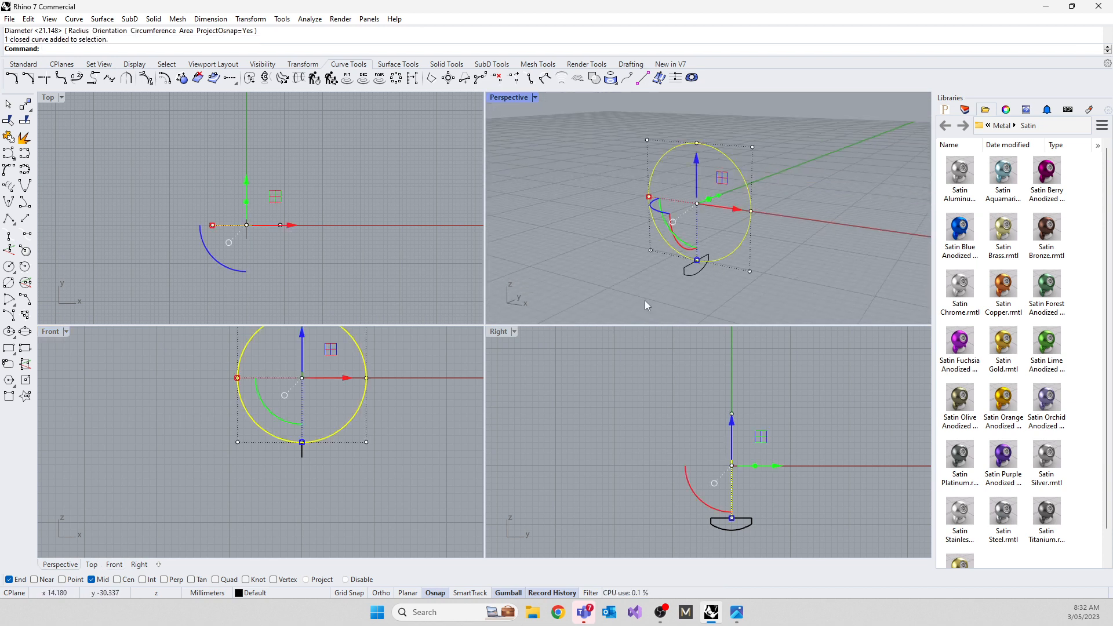
text(Sweep1)
key(Return)
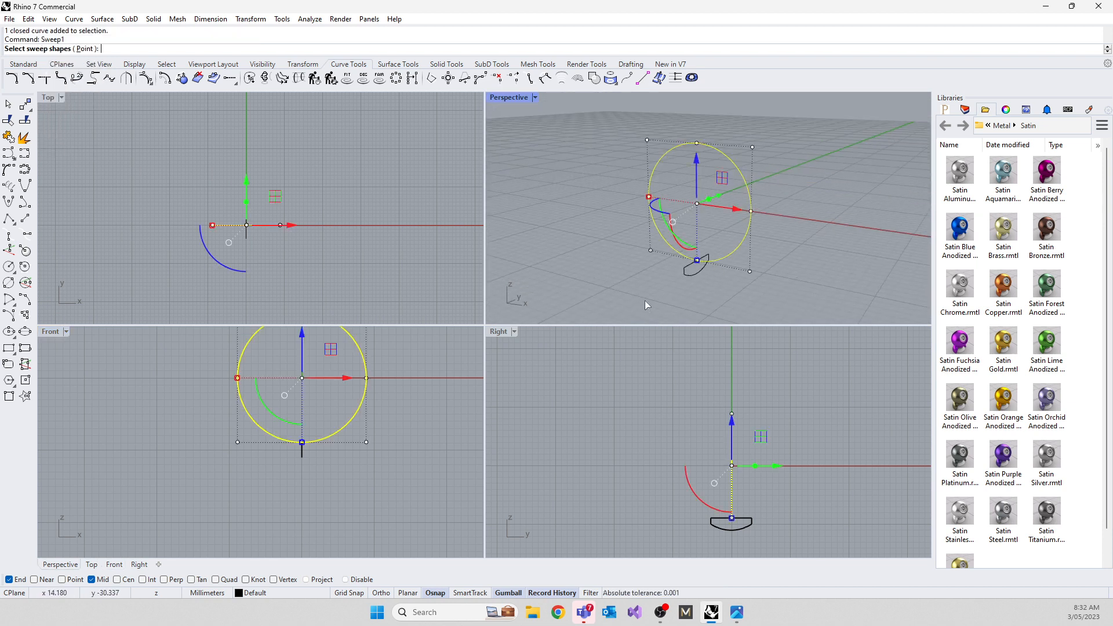
click(687, 271)
key(Return)
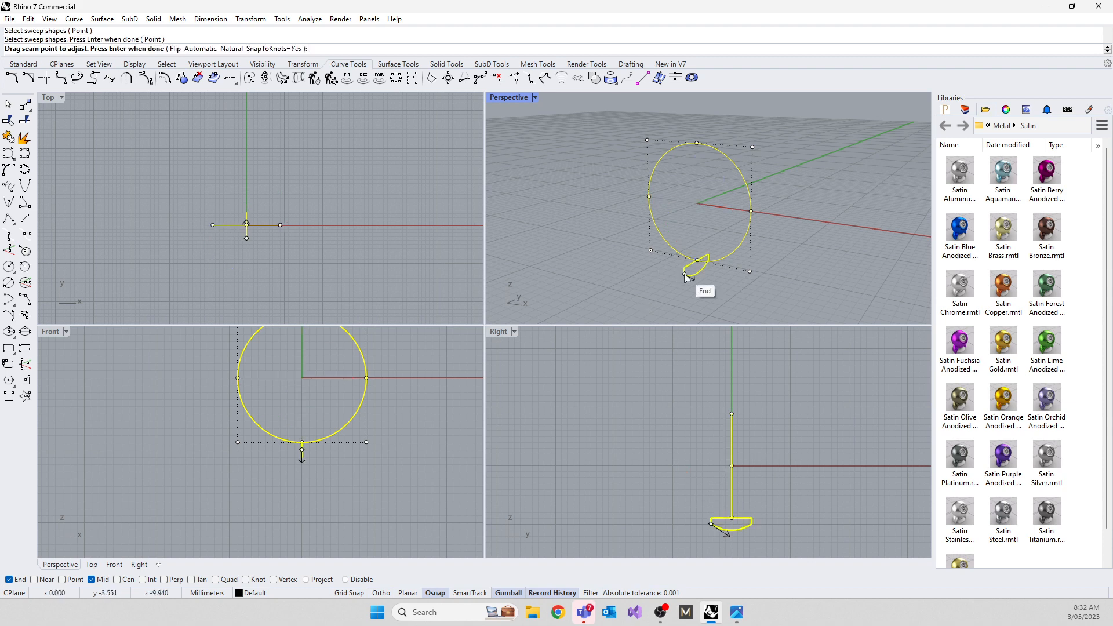
key(Return)
click(556, 413)
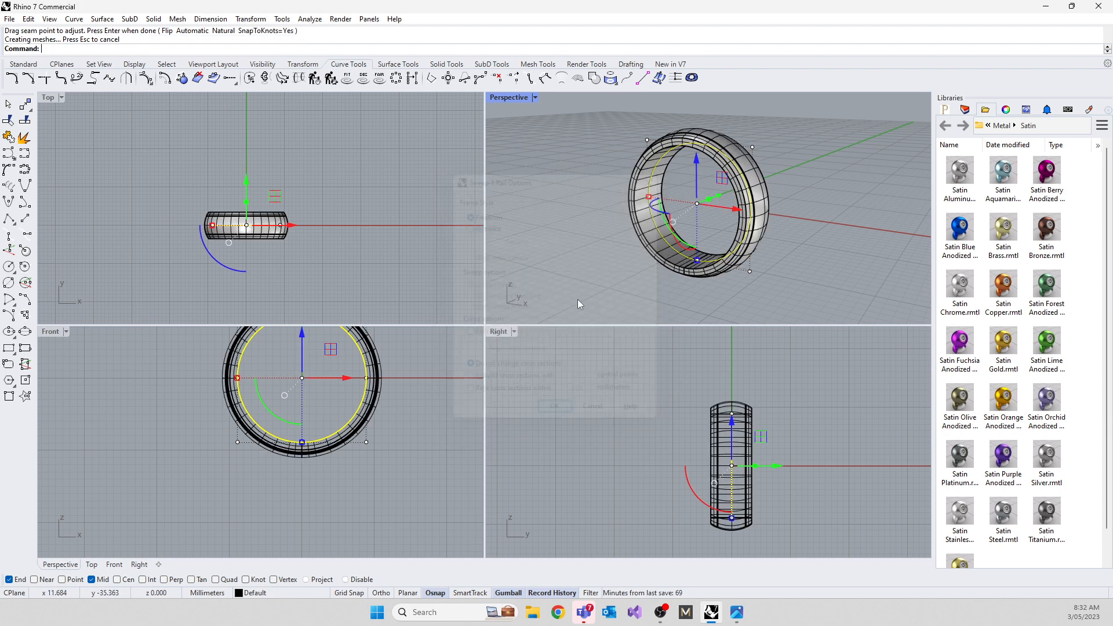
right_drag(579, 216, 555, 272)
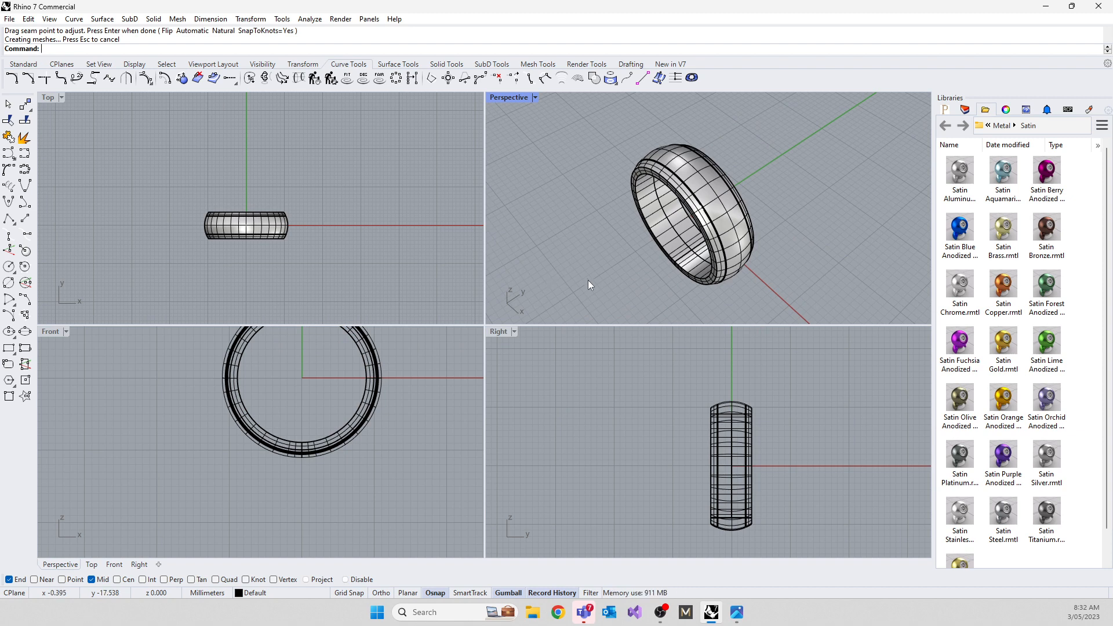
right_drag(587, 280, 658, 248)
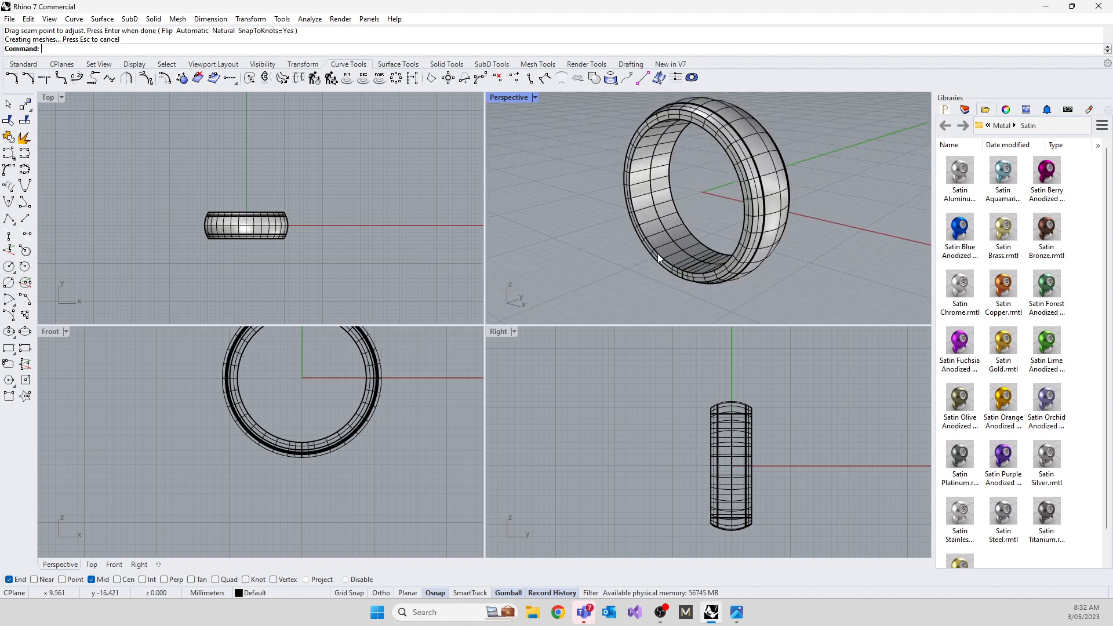
Step: Delete the swept ring band together with its circular rail, keeping the cross-section profile
scroll(649, 261, up, 3)
click(642, 272)
key(Delete)
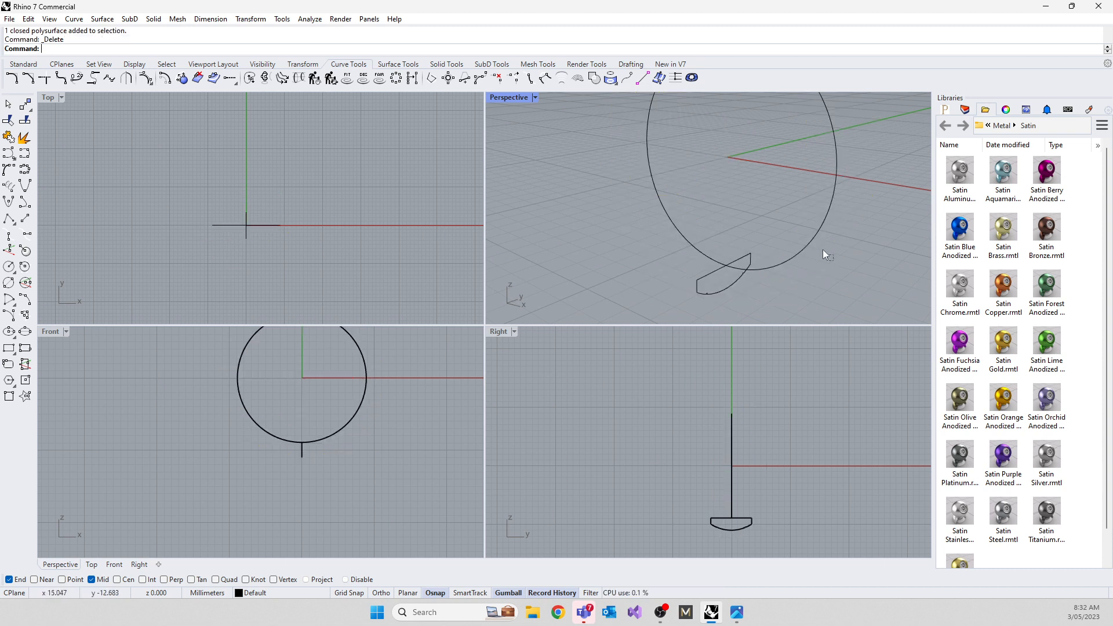
click(799, 218)
key(Delete)
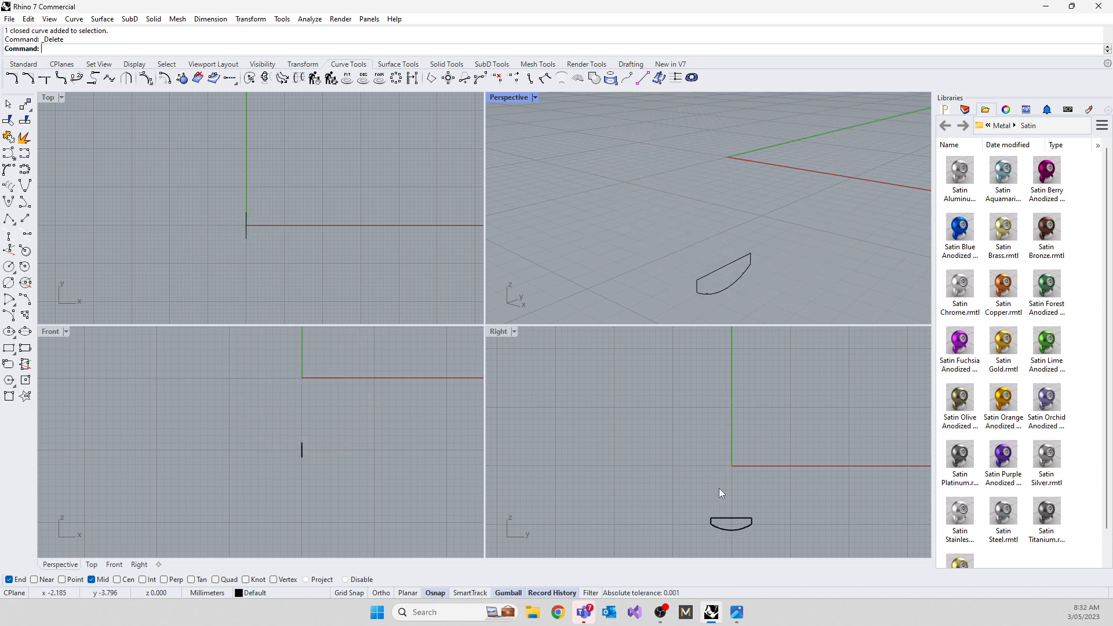
drag(697, 503, 768, 547)
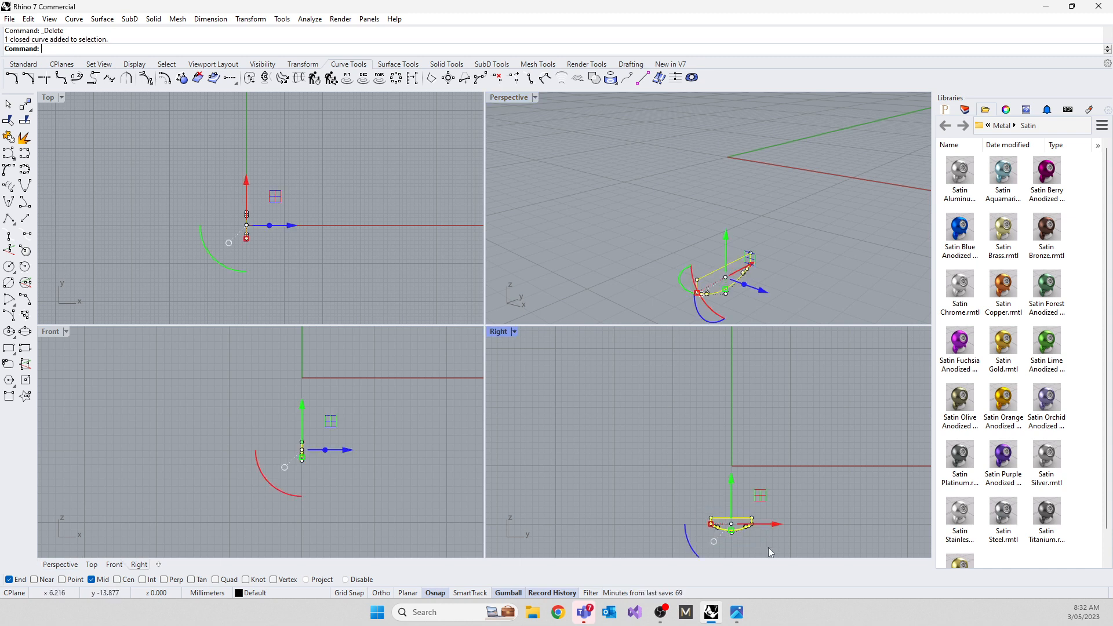
text(Revolve)
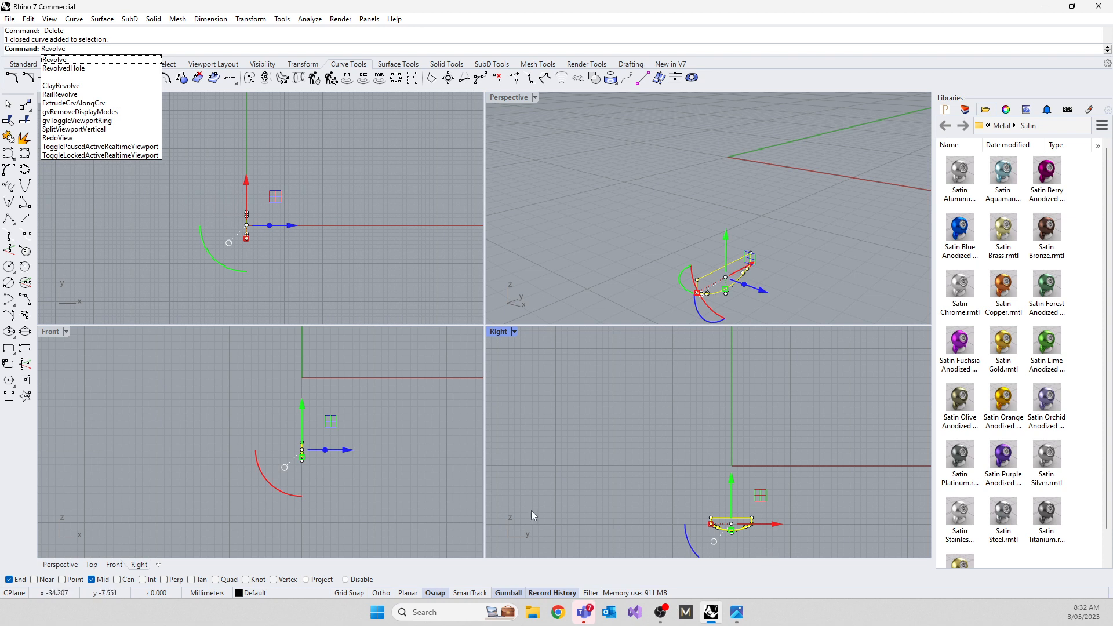
key(Return)
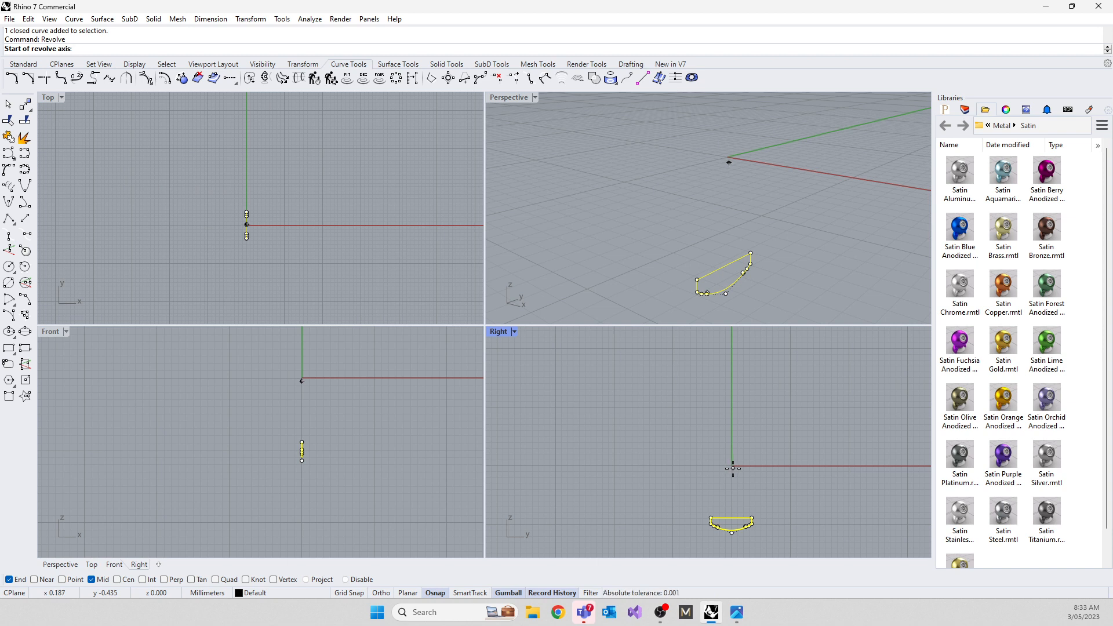
key(Escape)
key(Escape)
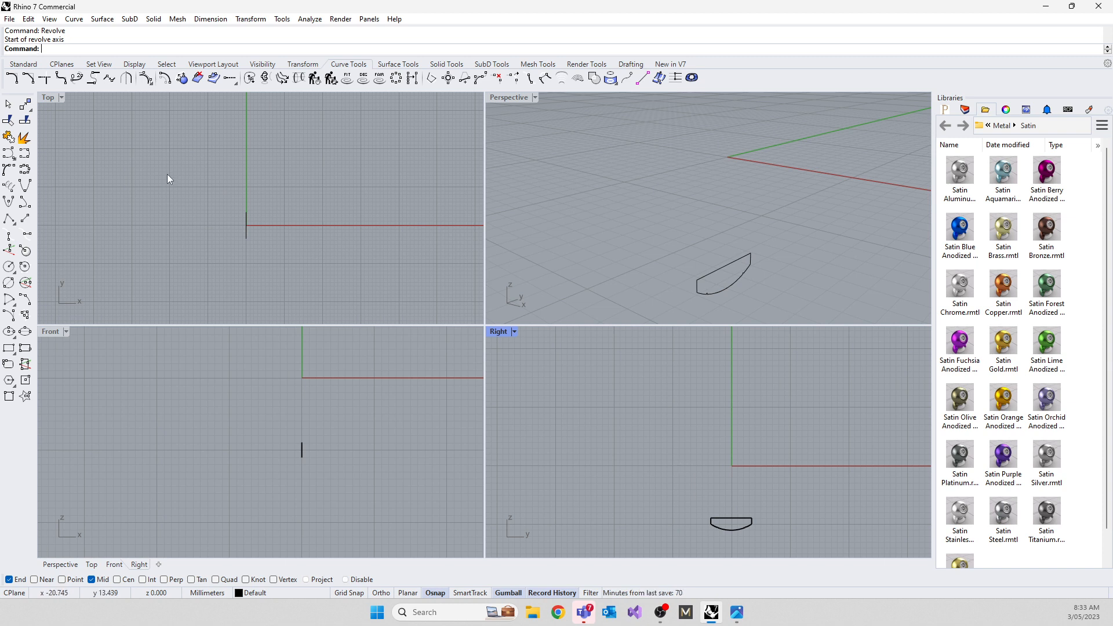
Step: Create a sphere about 4.55 mm in diameter at the origin and a smaller sphere between it and the ring profile
text(Sphere)
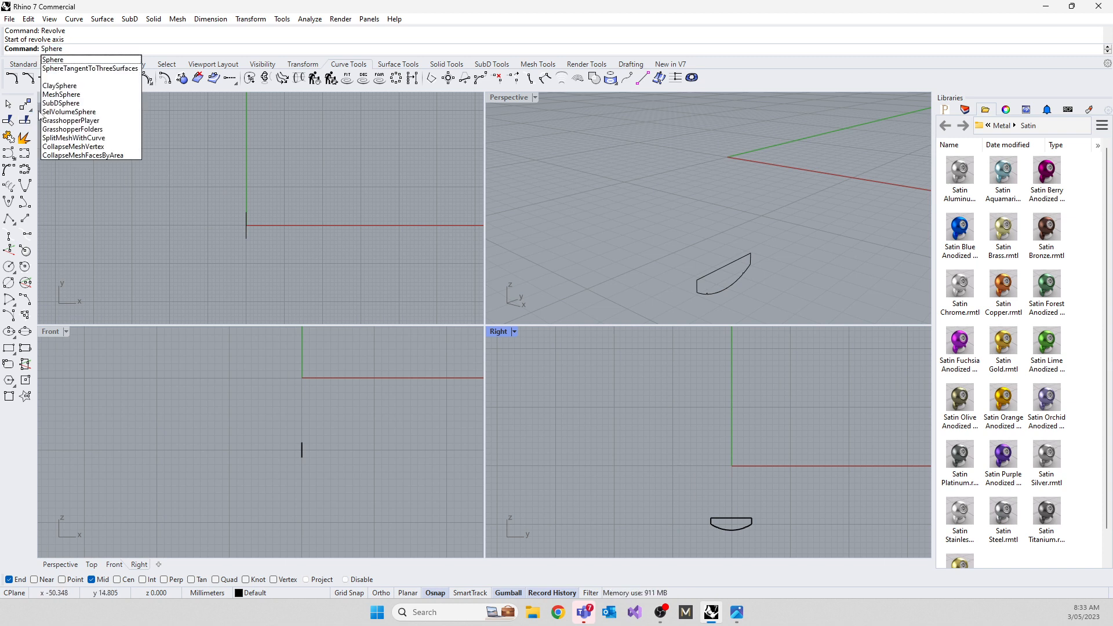
click(56, 60)
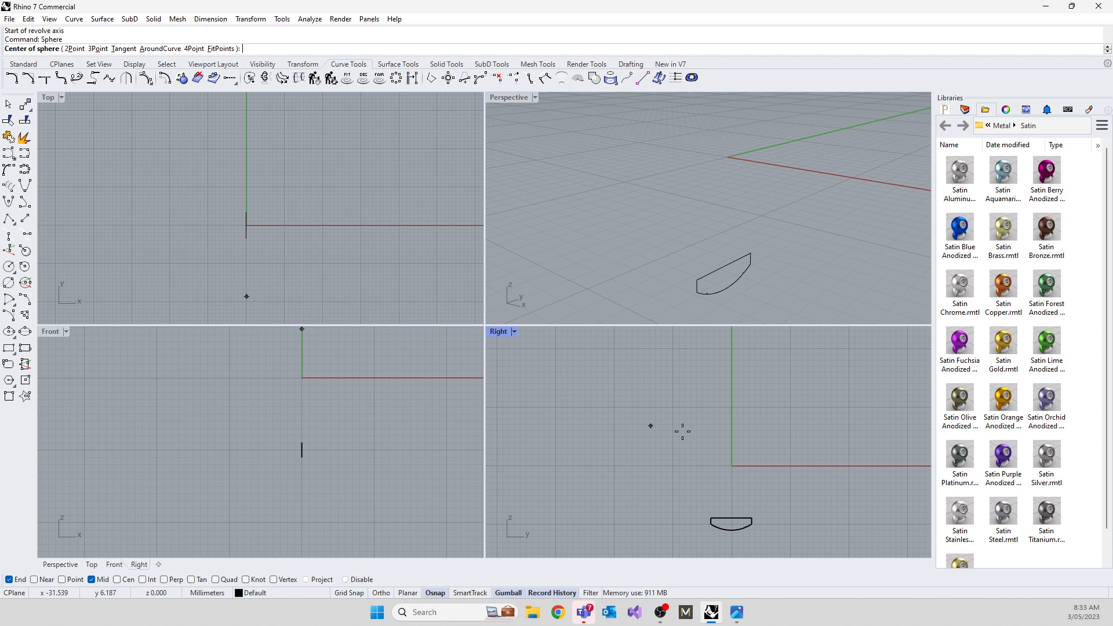
click(731, 466)
click(732, 479)
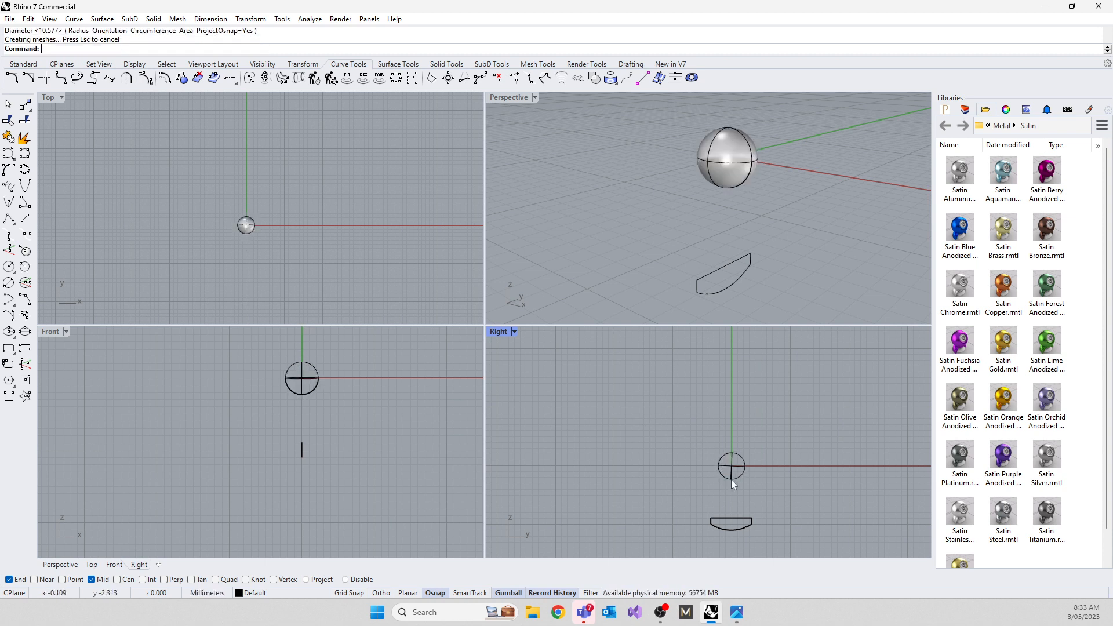
right_click(739, 506)
scroll(739, 505, up, 10)
click(710, 517)
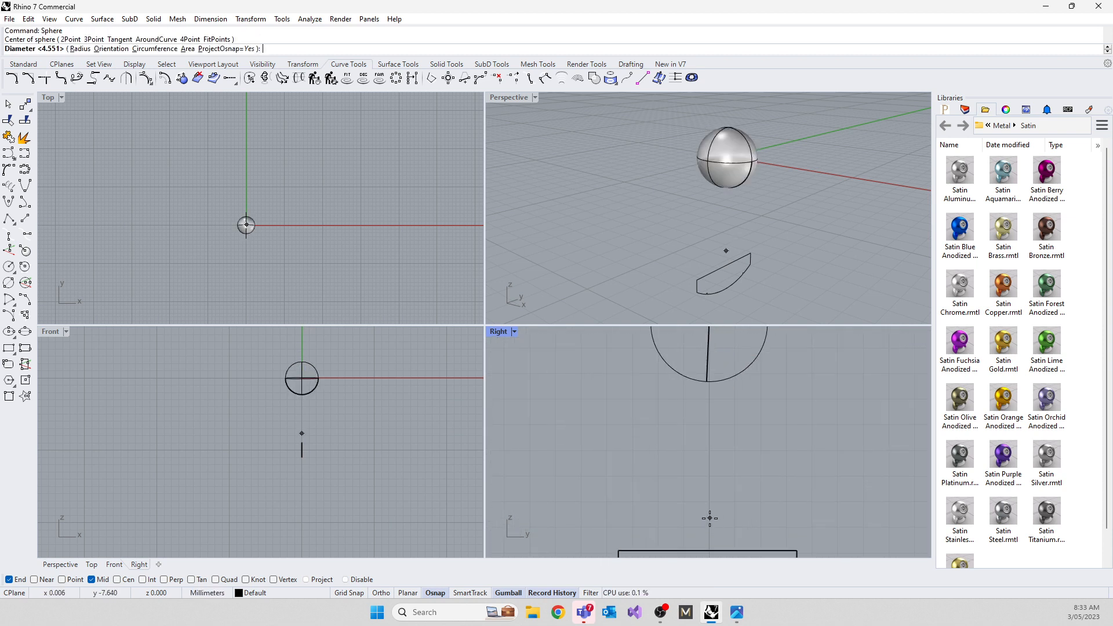
click(712, 534)
scroll(719, 464, down, 8)
Step: Rotate the small sphere around the origin in the Front view to demonstrate revolving about a centre
right_drag(659, 250, 696, 248)
click(731, 252)
text(Rotate)
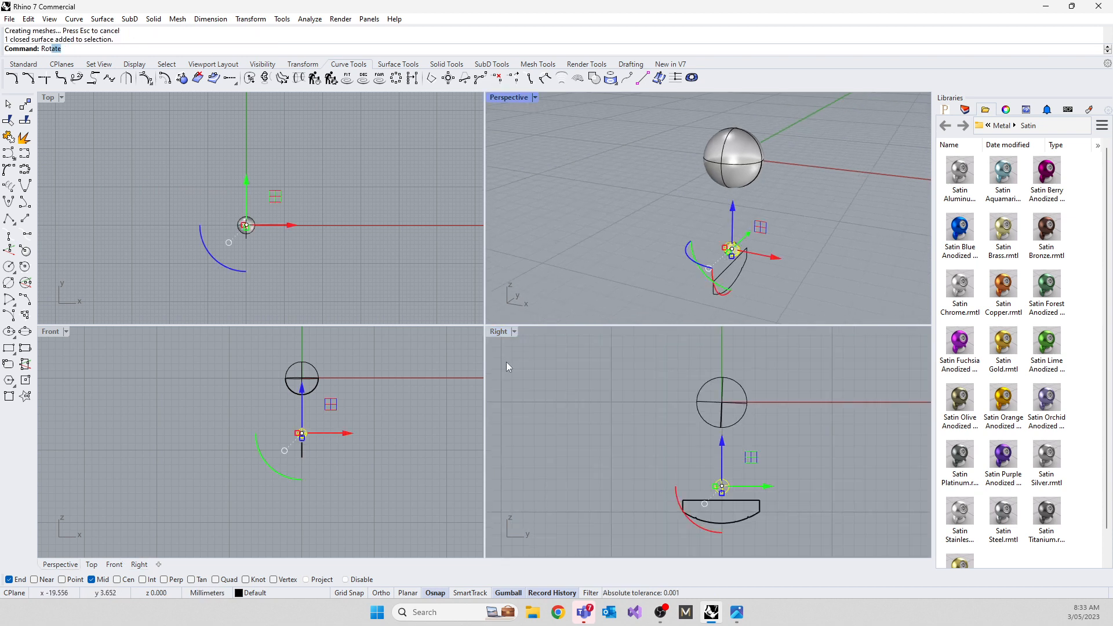
key(Return)
key(Return)
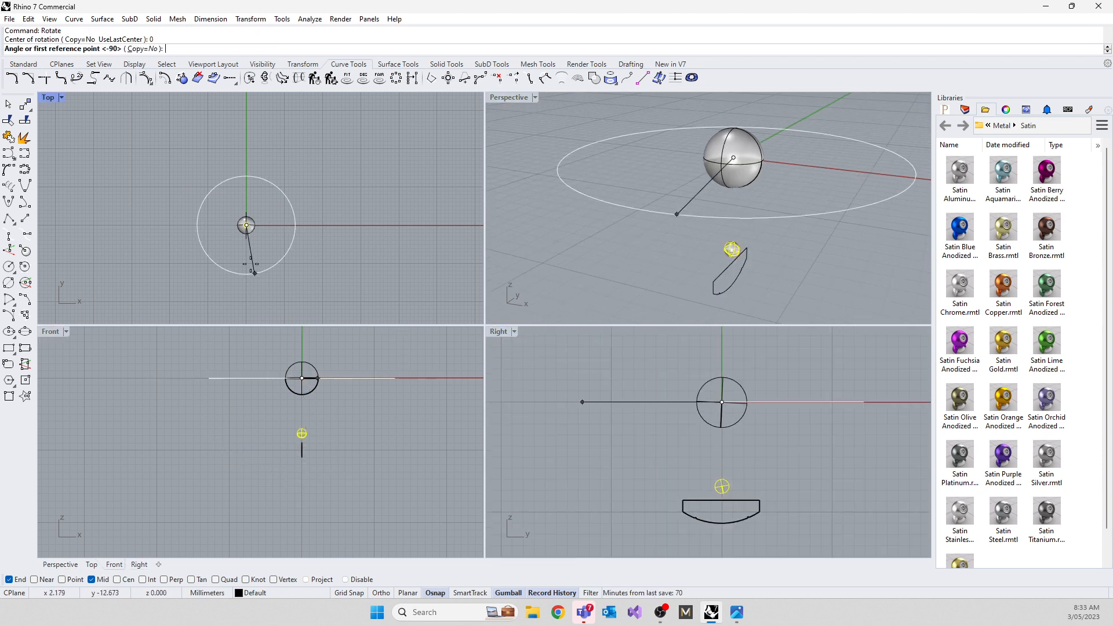
click(319, 457)
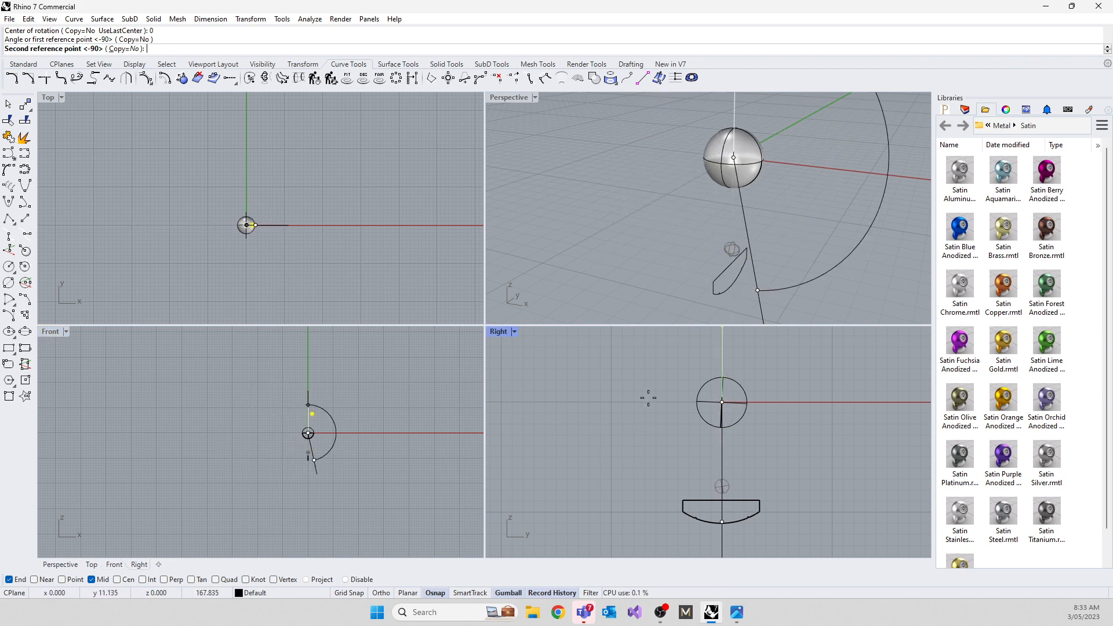
click(642, 414)
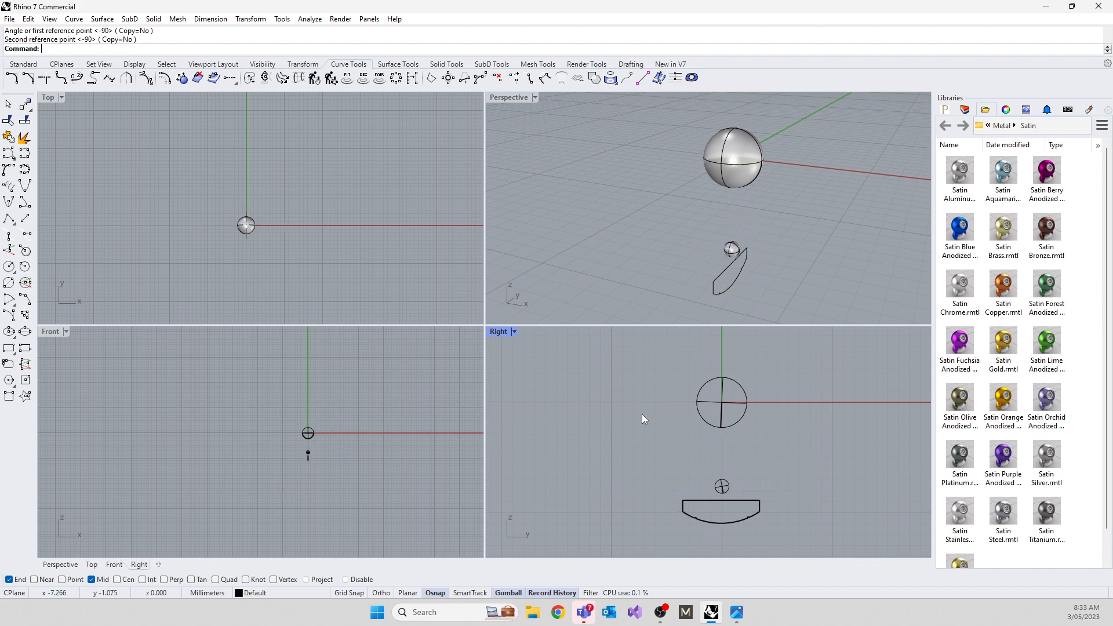
Step: Draw a straight horizontal line from 0 along the negative Y axis in the Right view as a revolve axis
click(703, 501)
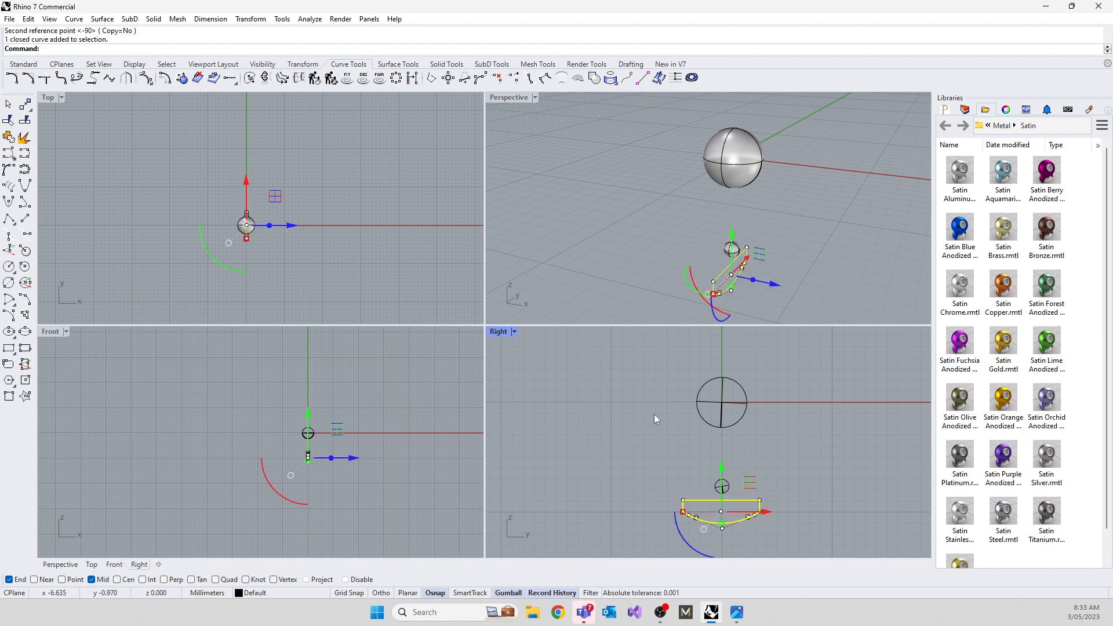
text(line)
key(Return)
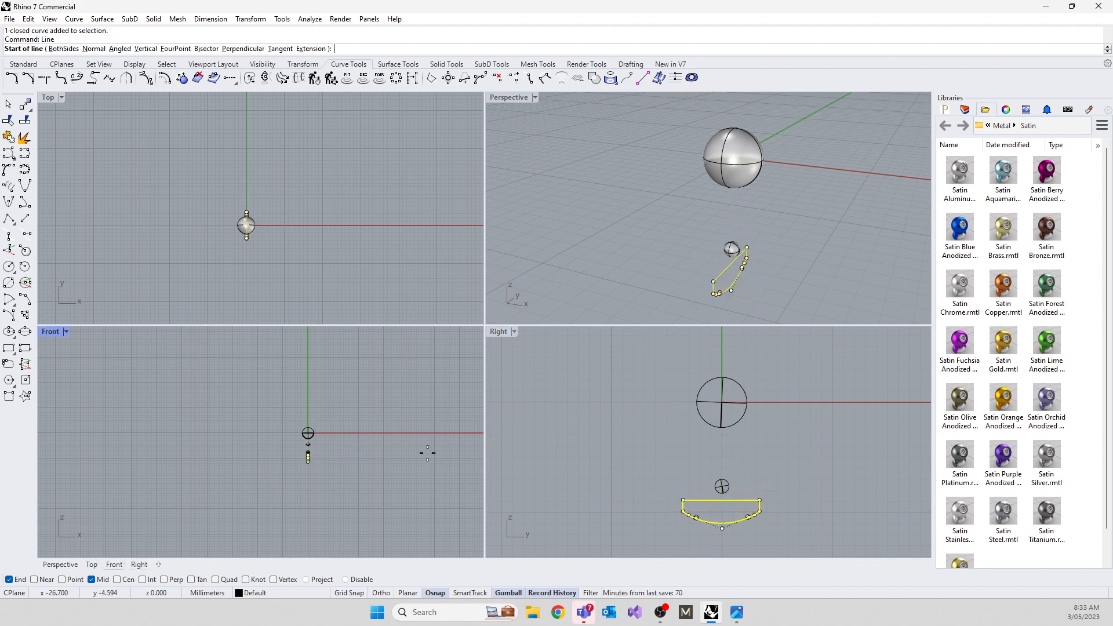
text(0)
key(Return)
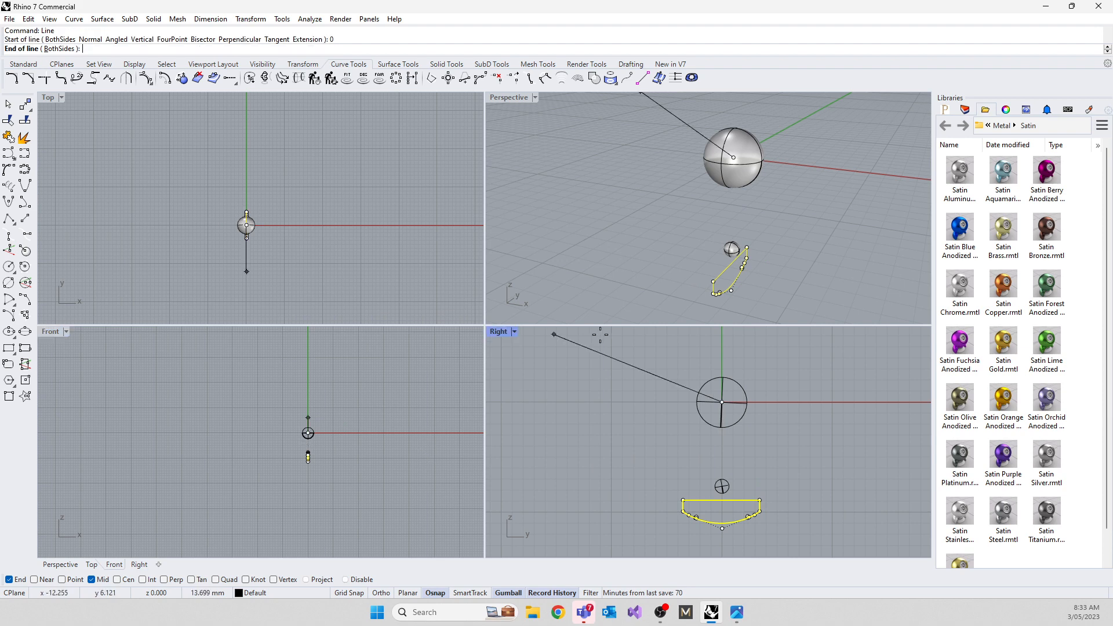
key(shift)
shift+click(554, 400)
click(635, 401)
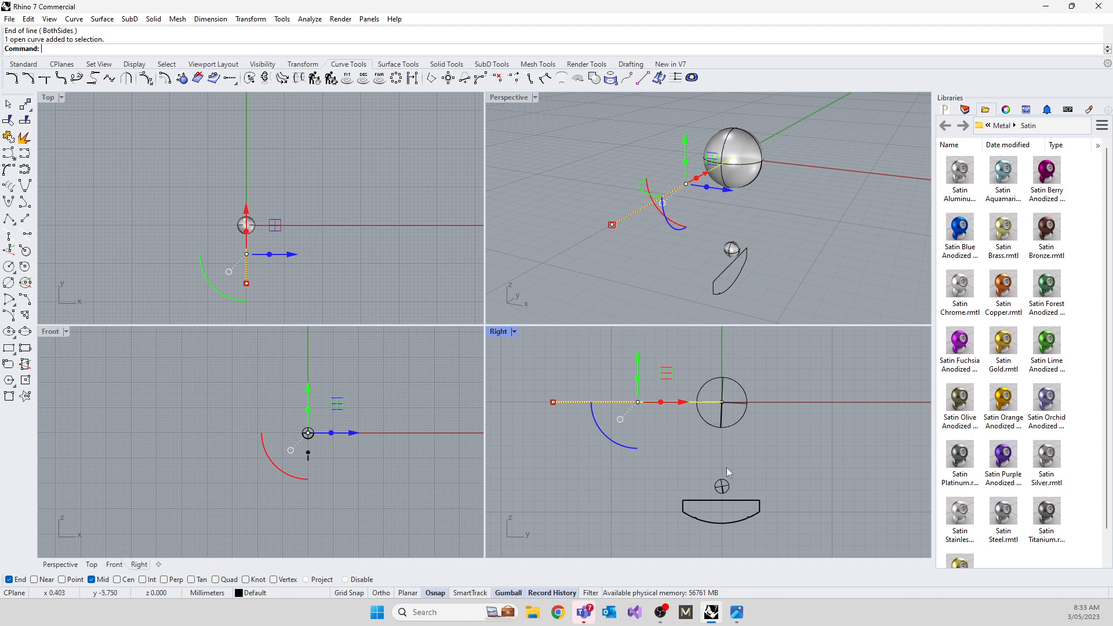
Step: Delete both demonstration spheres, keeping the axis line and the ring profile
click(723, 488)
click(750, 447)
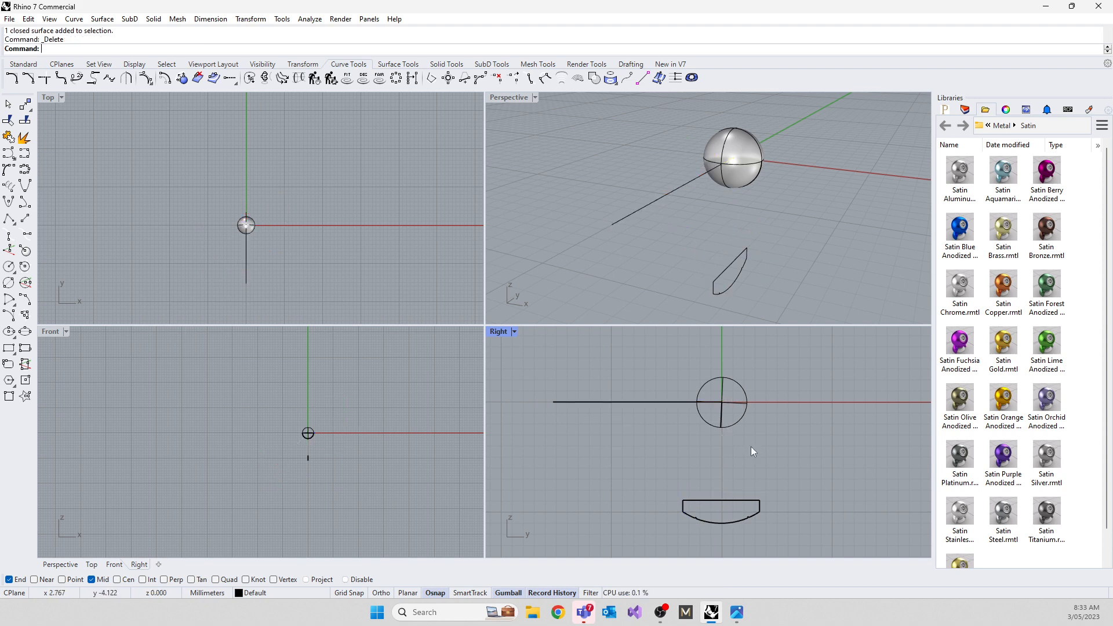
click(725, 425)
key(Delete)
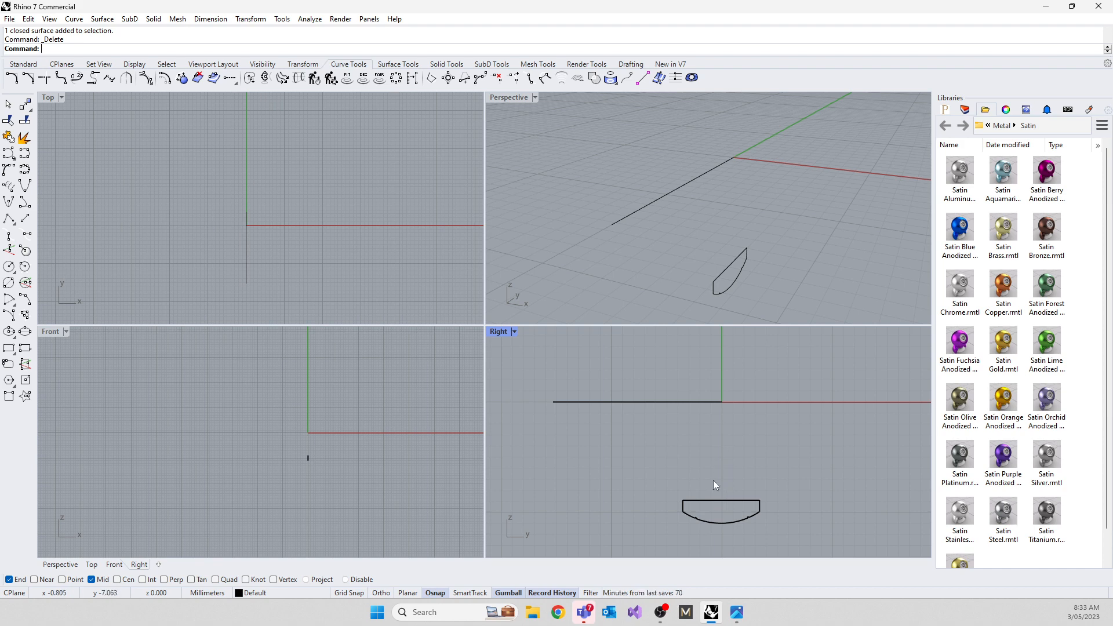
Step: Revolve the closed ring profile through a full 360° around the axis line, starting from its endpoint at the origin
click(711, 497)
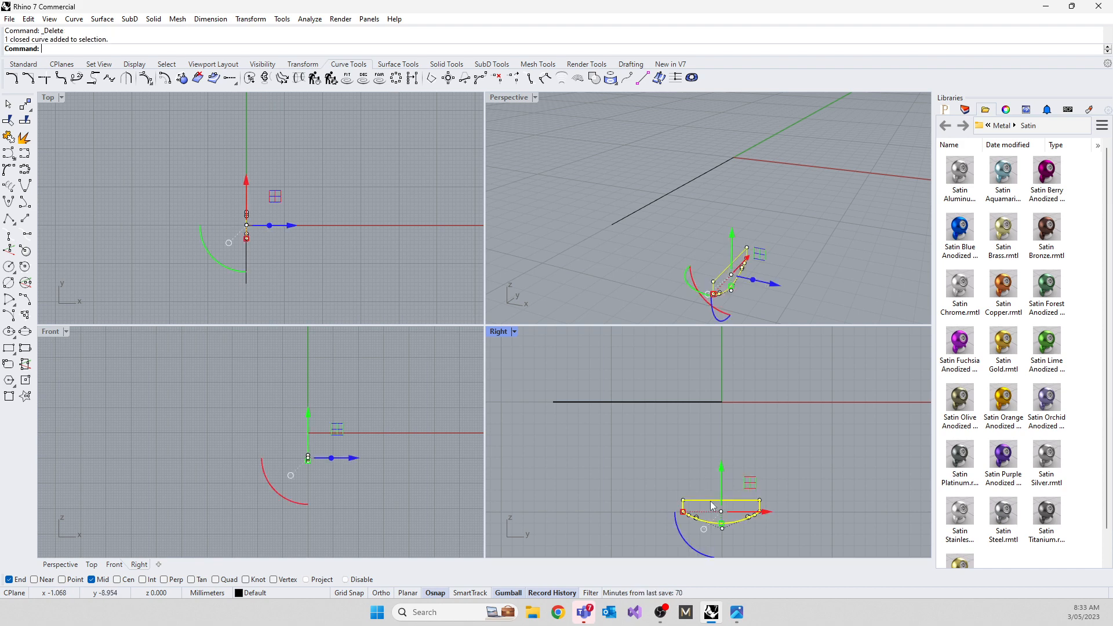
text(Revolve)
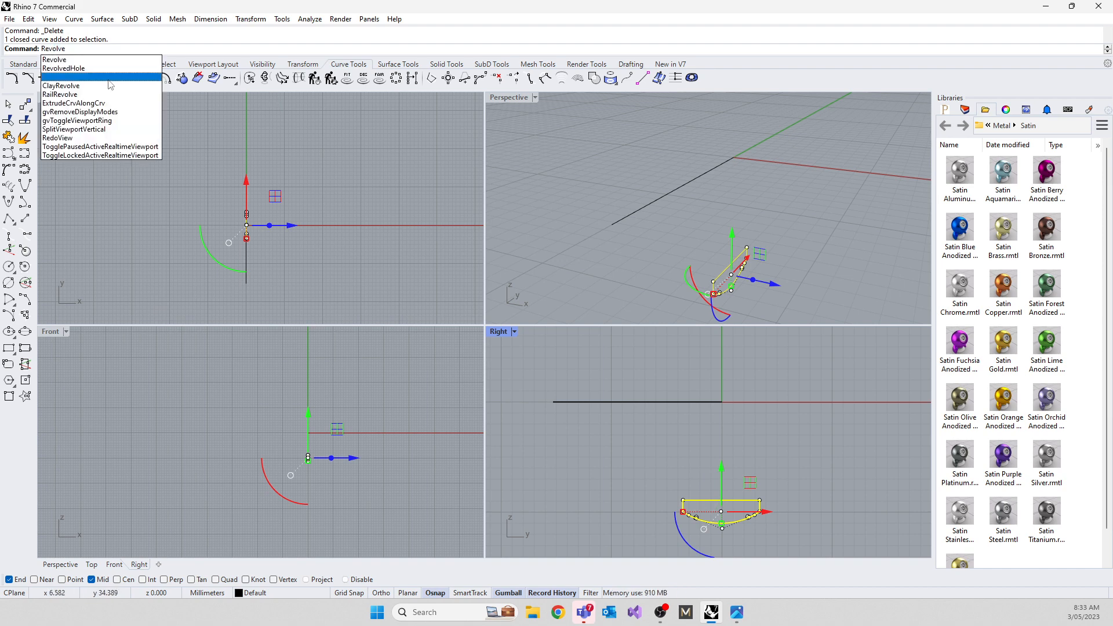
click(56, 60)
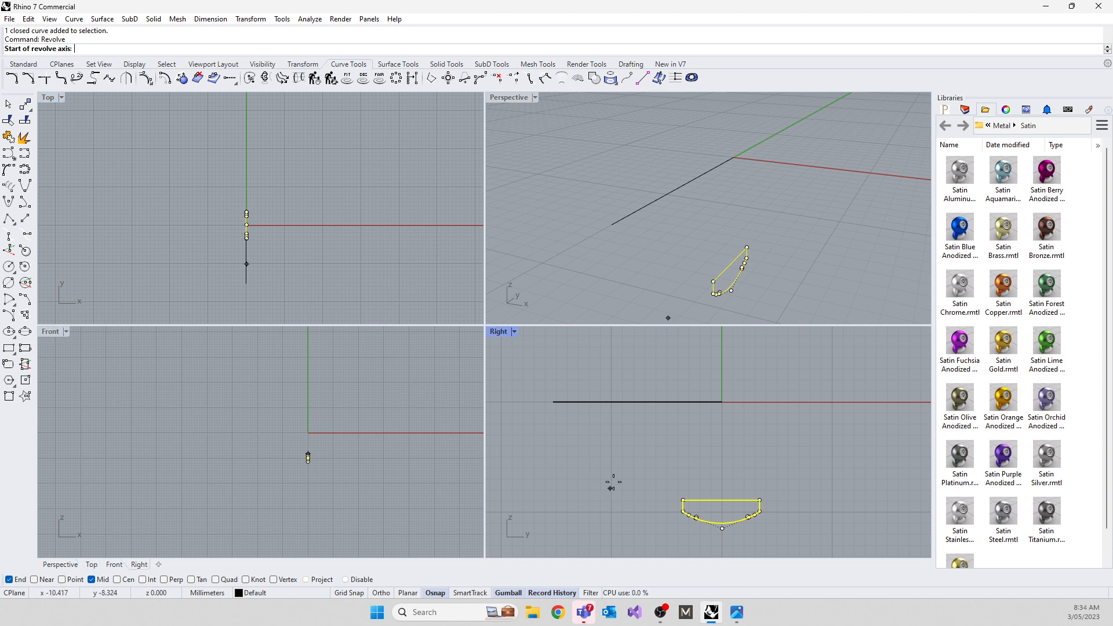
click(722, 402)
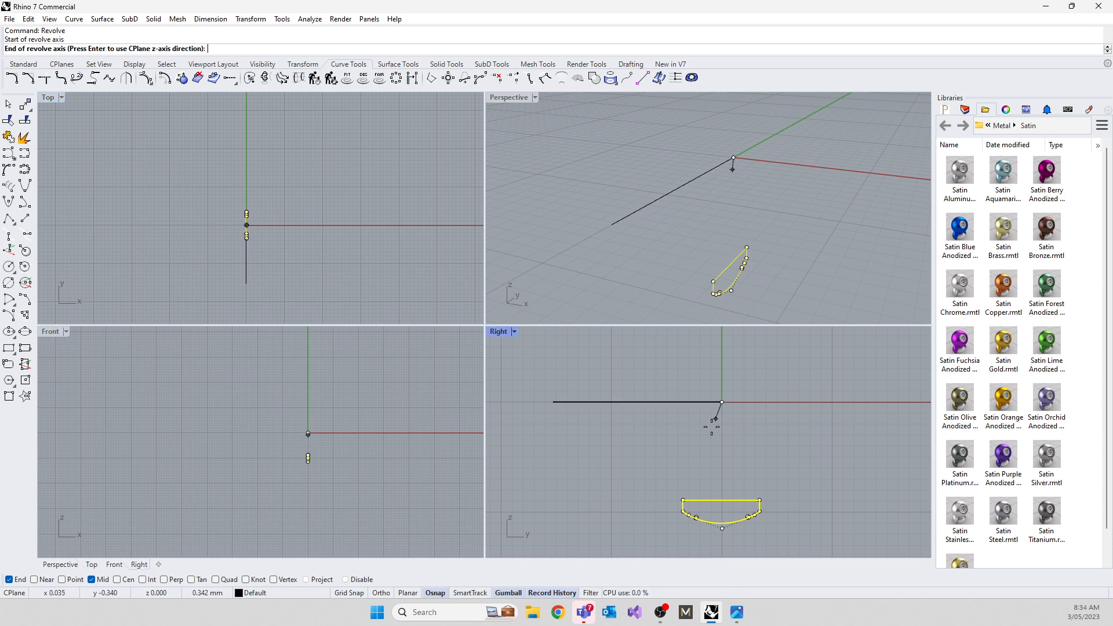
click(552, 407)
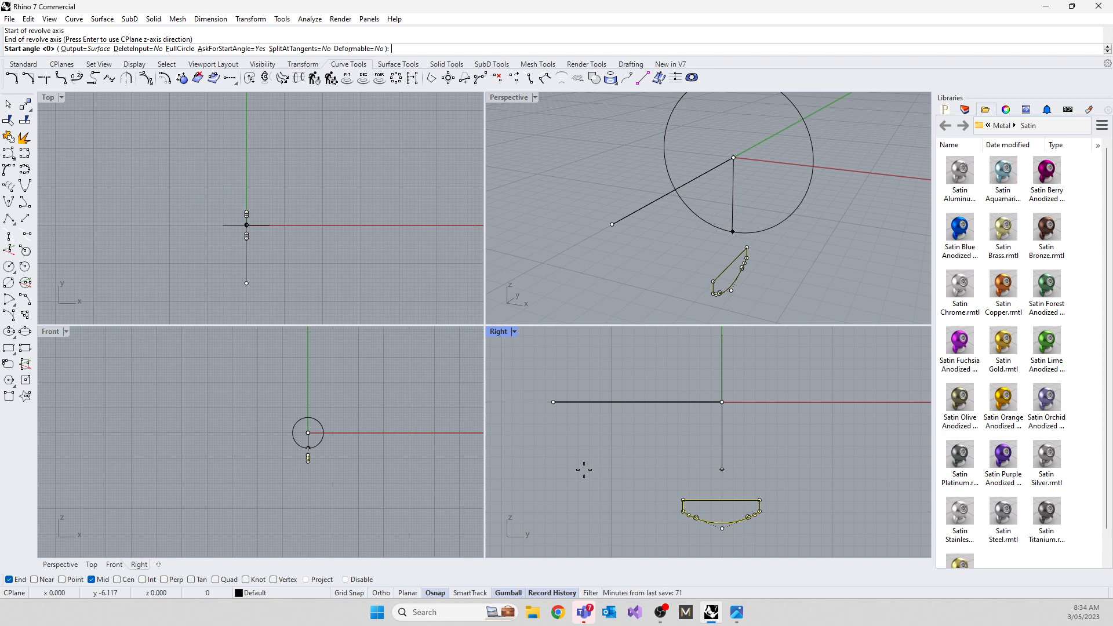
key(Return)
key(Return)
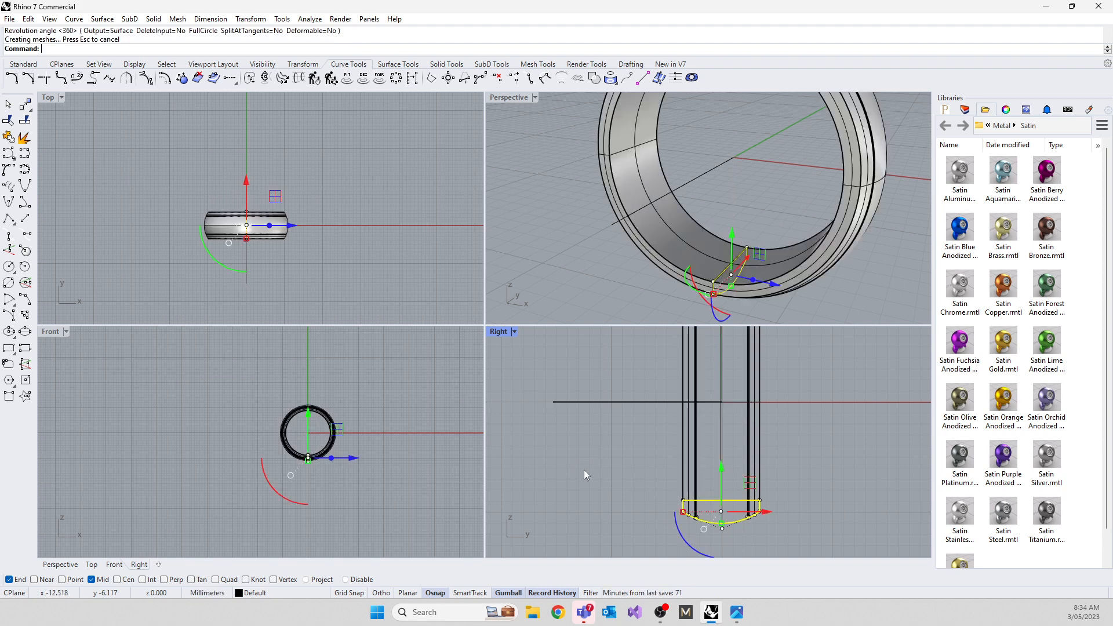
click(385, 253)
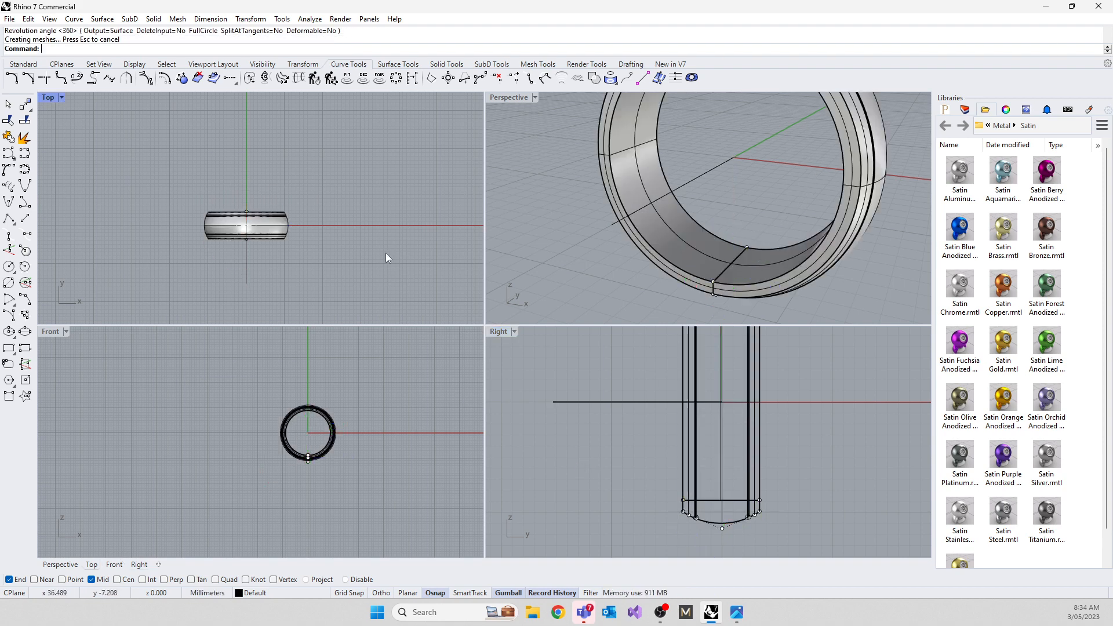
Step: Move the revolved band along the positive Y axis, clear of the profile, and accept the break in its history
scroll(599, 267, down, 3)
right_drag(600, 266, 539, 238)
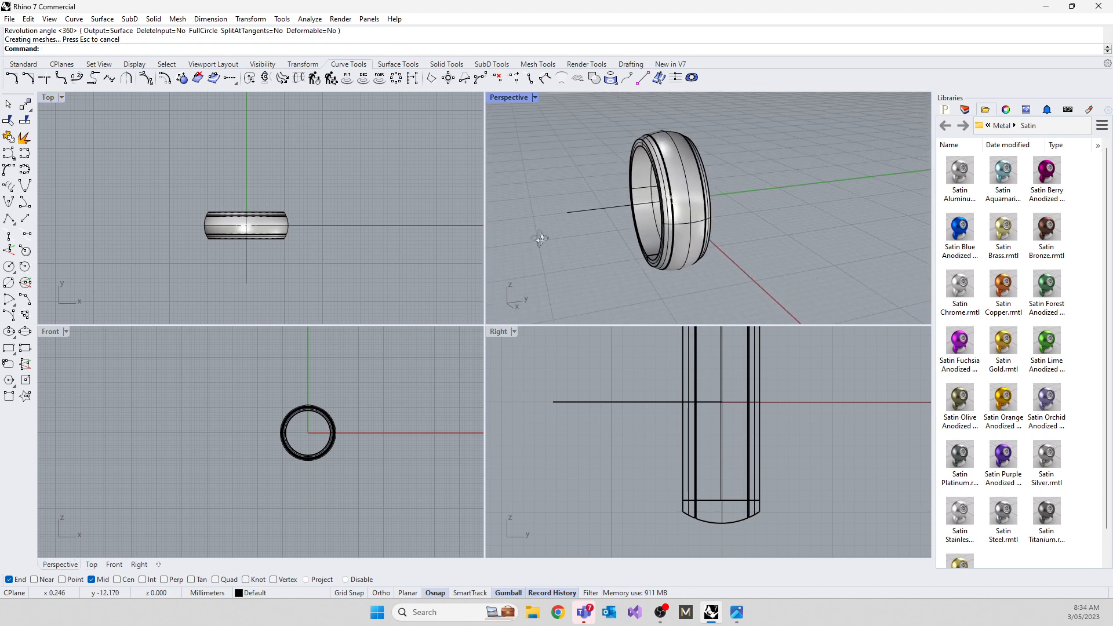
click(698, 195)
drag(698, 194, 712, 207)
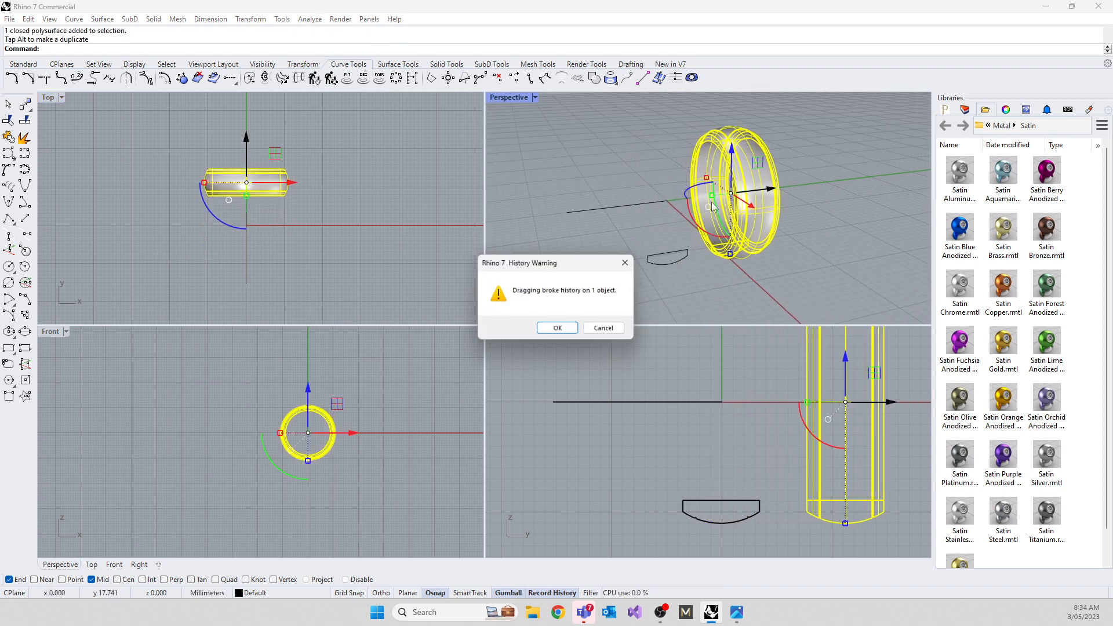
click(557, 327)
click(589, 454)
Step: Draw a rail circle centred at 0 in the Front view, reaching the inner edge of the ring profile
text(Circle)
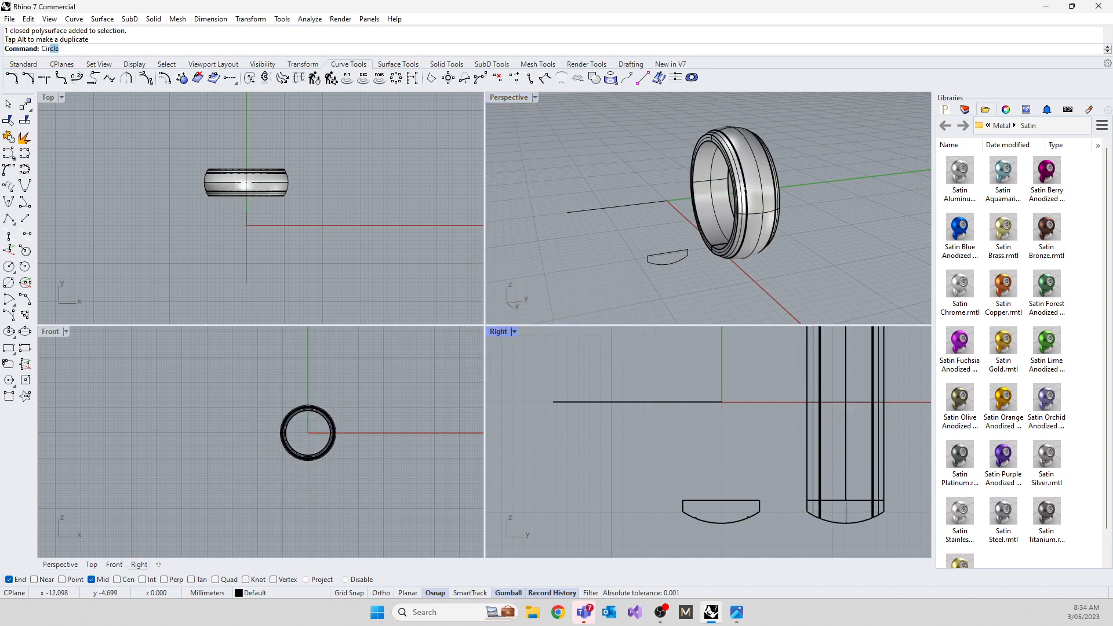
key(Return)
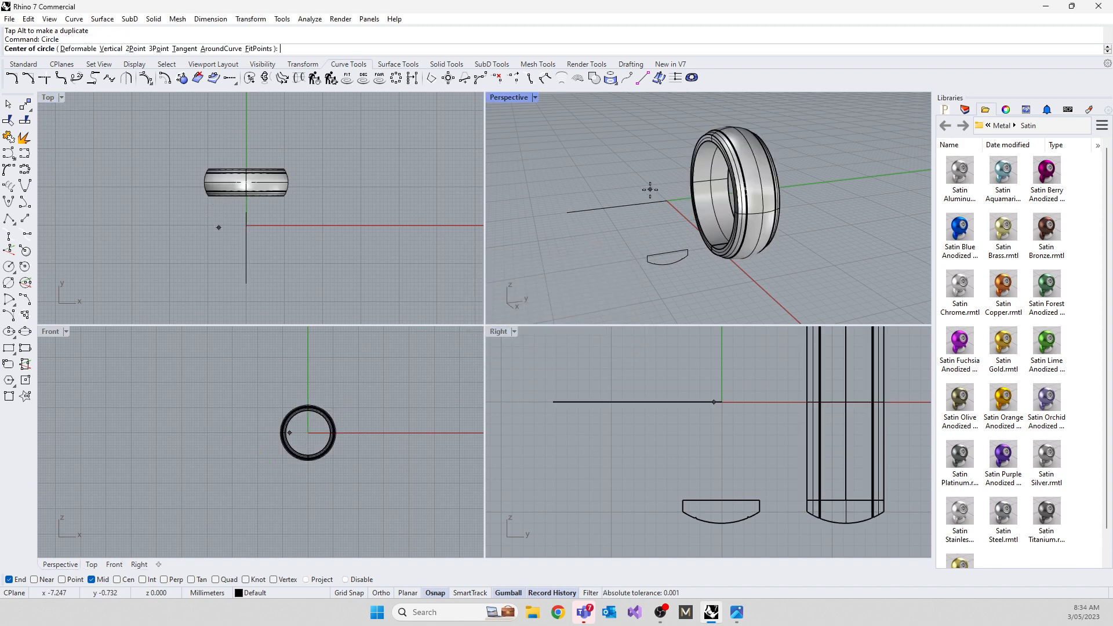
text(0)
key(Return)
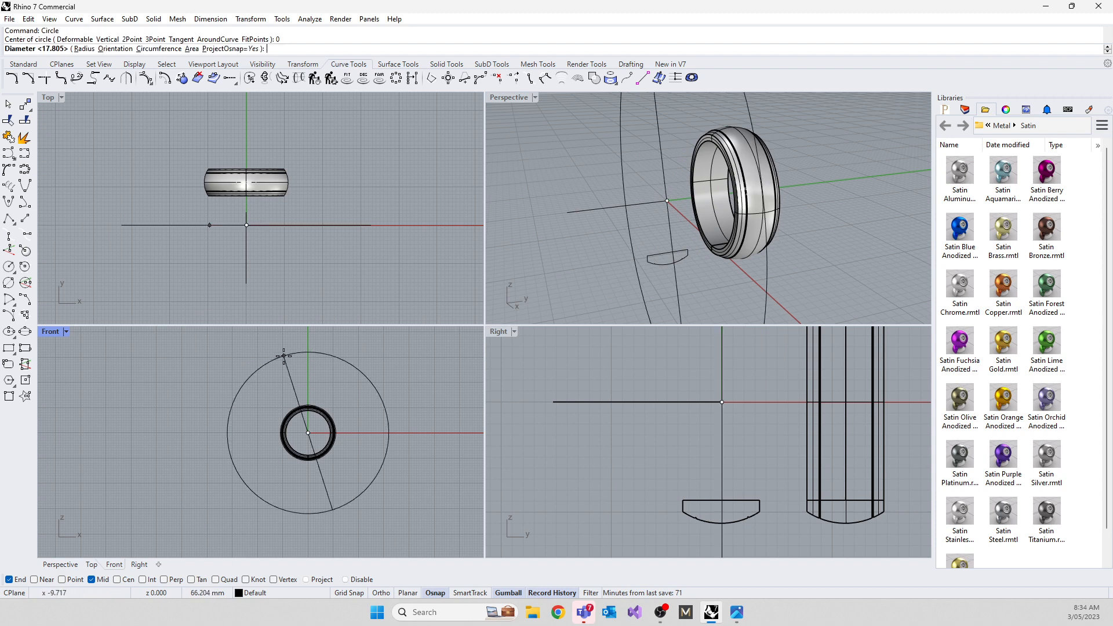
click(304, 459)
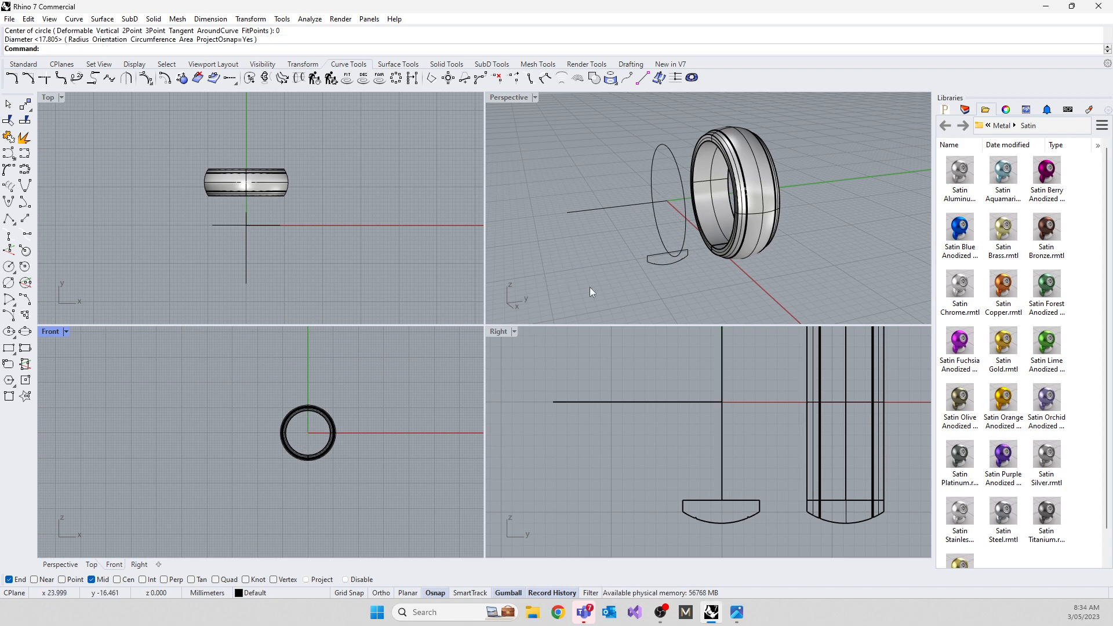
Step: Sweep the closed profile along the circle with Sweep1, using Freeform frame style and unchanged cross sections
right_drag(591, 290, 682, 270)
click(680, 250)
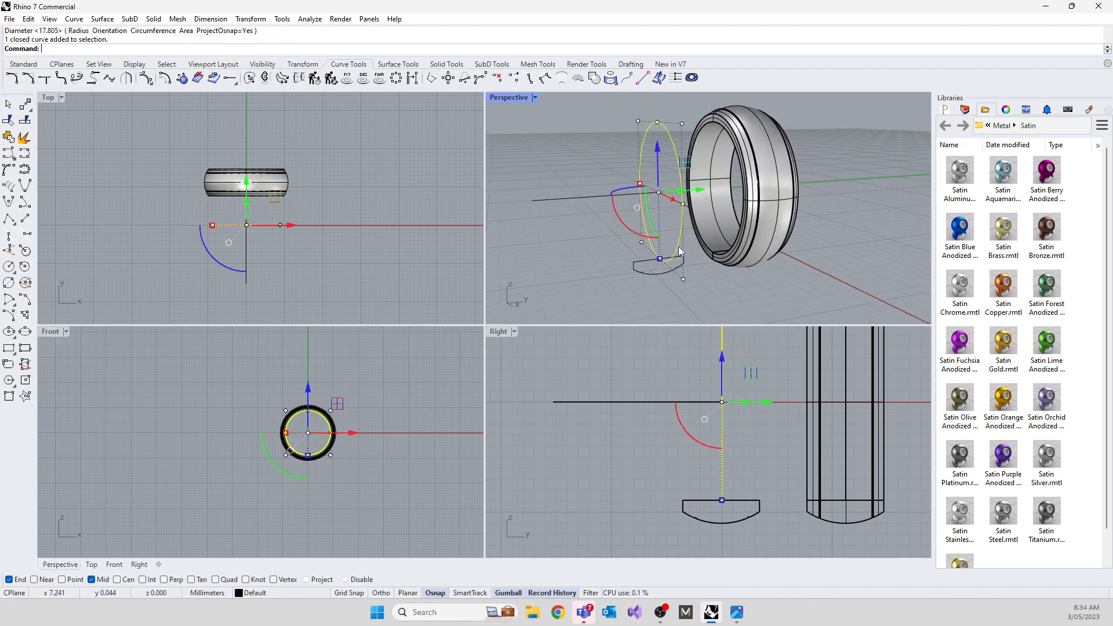
text(Sweep1)
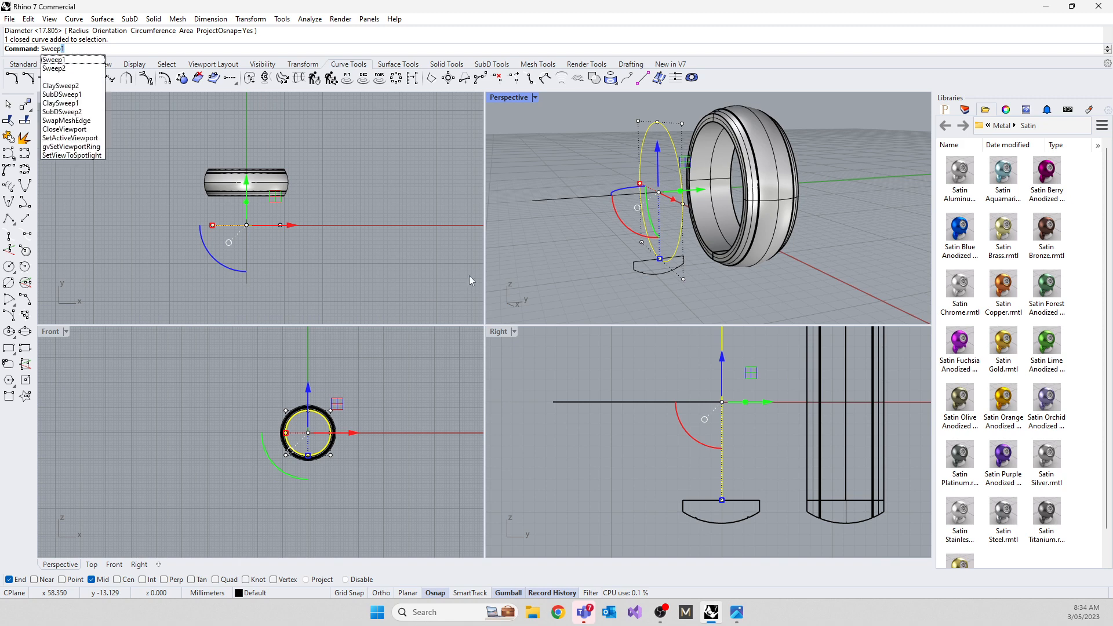
key(Return)
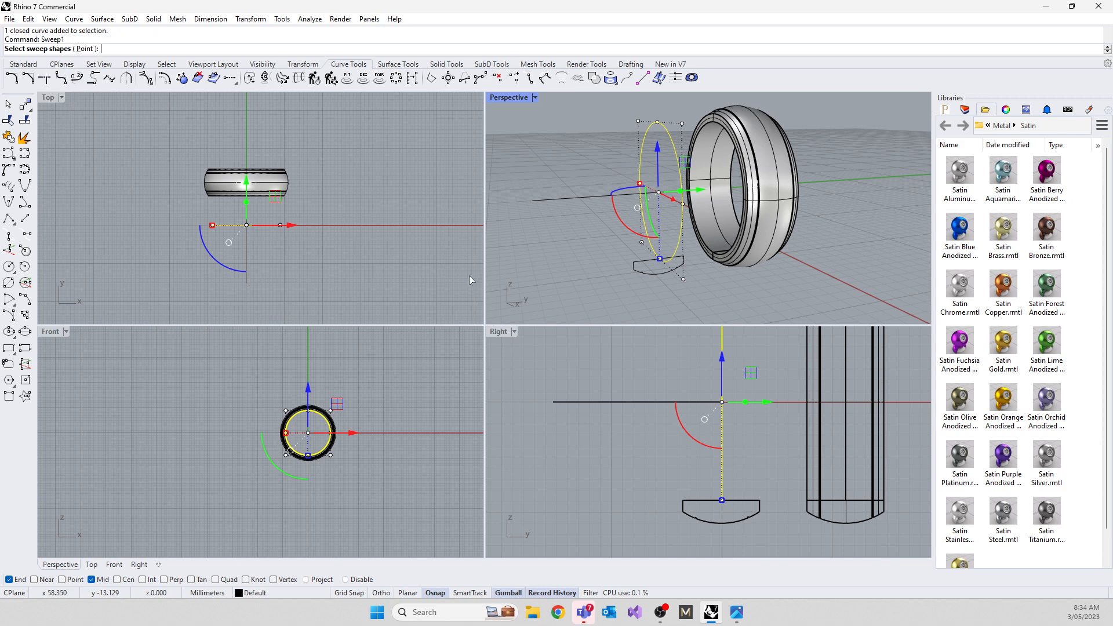
click(631, 272)
key(Return)
key(Return)
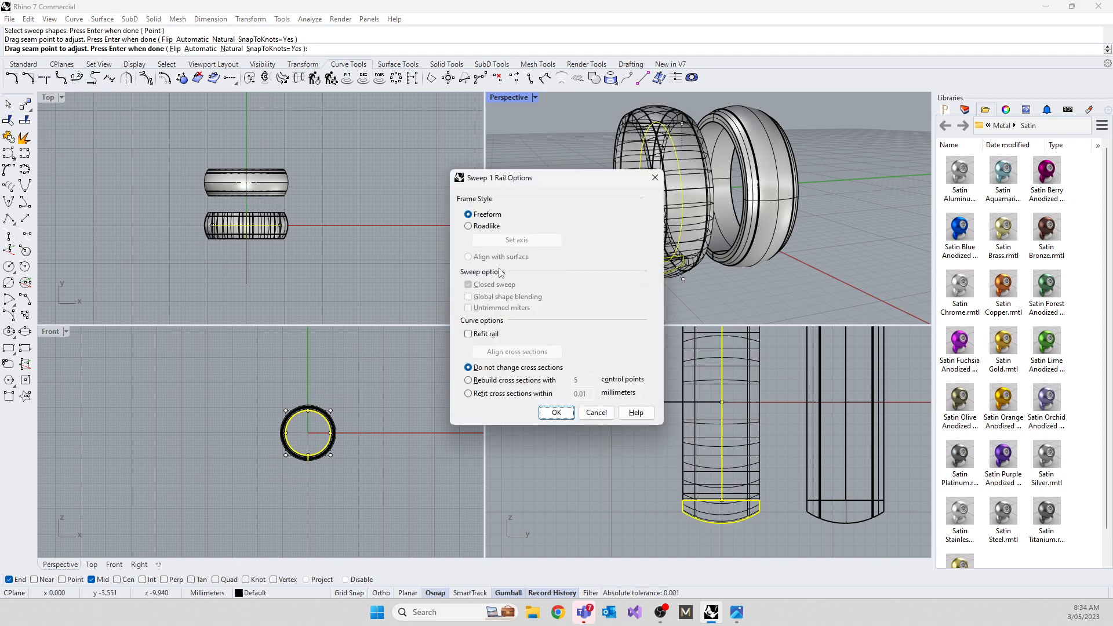
click(558, 413)
Step: Set the Perspective view's display mode to Rendered
right_drag(600, 208, 843, 220)
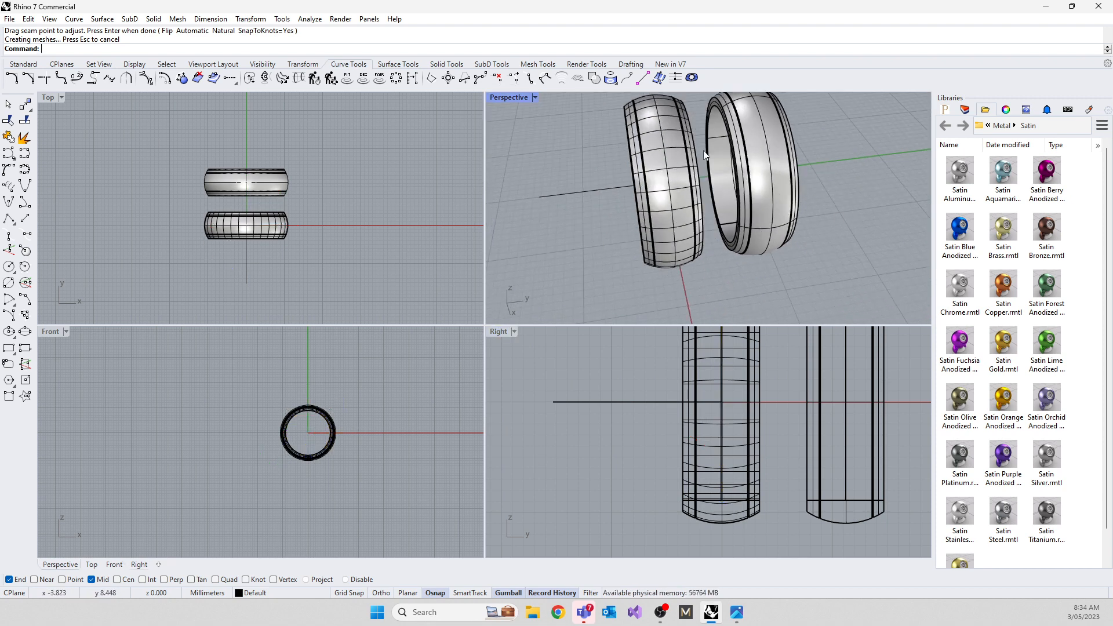
scroll(660, 488, down, 5)
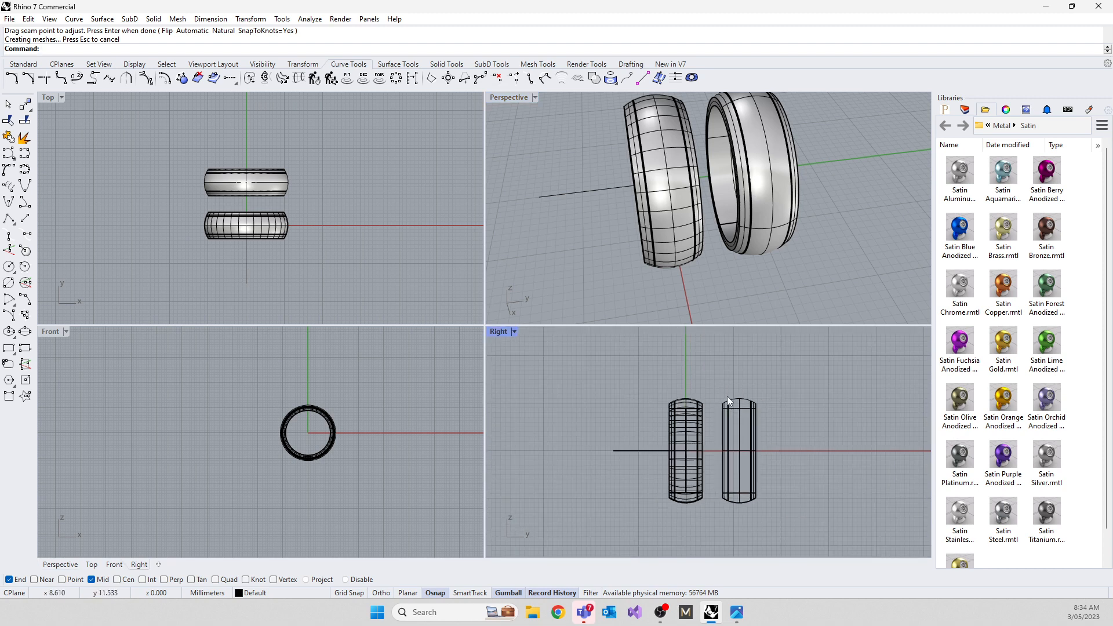
scroll(727, 396, up, 5)
click(514, 98)
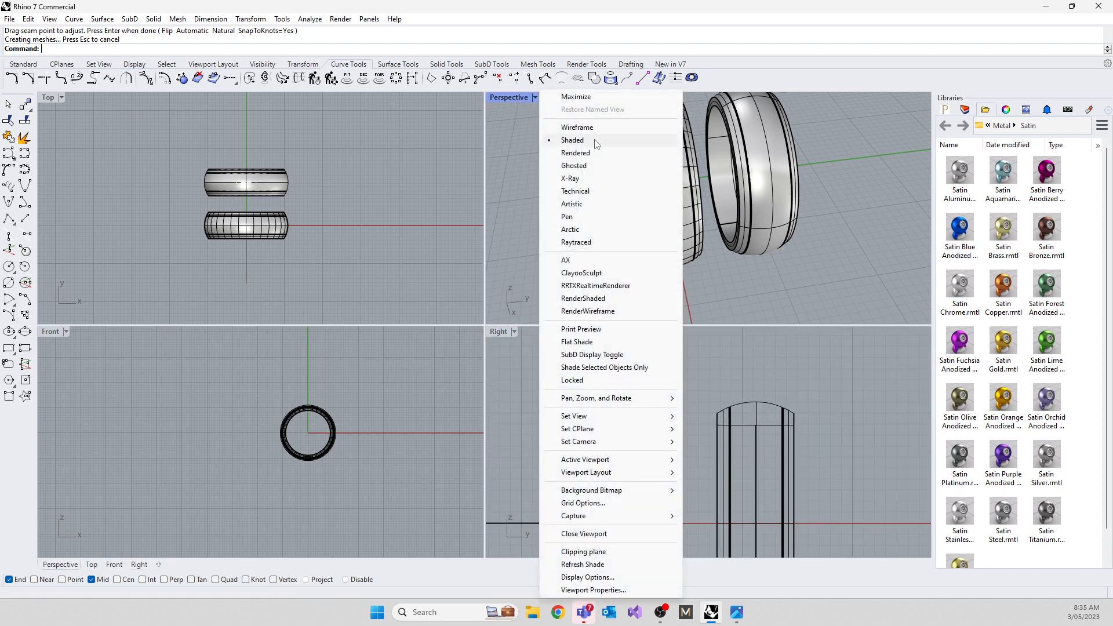
click(588, 153)
right_drag(602, 209, 686, 189)
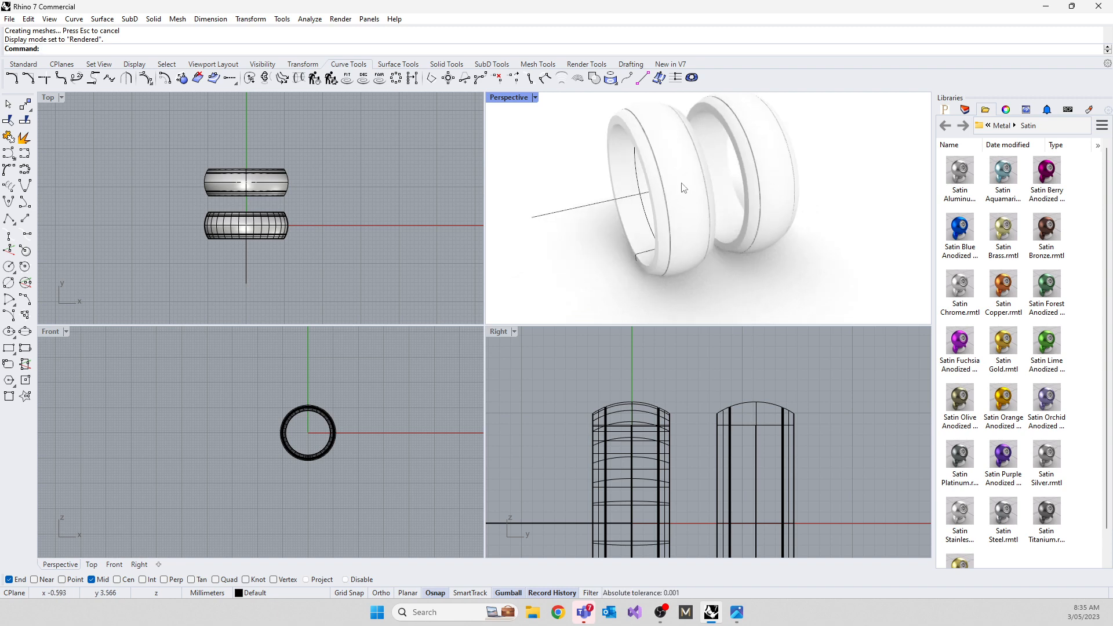
Step: Compare the swept band with the revolved band, examining their rendered shapes and surface line structure
click(684, 188)
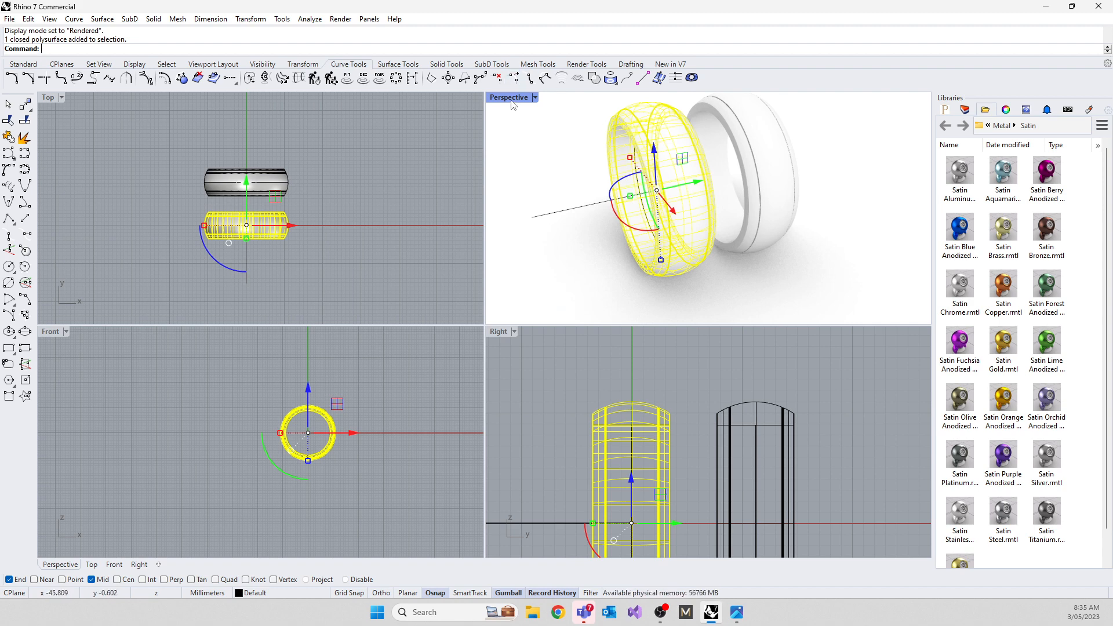
click(579, 290)
mouse_move(652, 254)
right_down()
mouse_move(592, 232)
mouse_move(667, 139)
mouse_move(710, 152)
mouse_move(727, 244)
mouse_move(671, 249)
right_up()
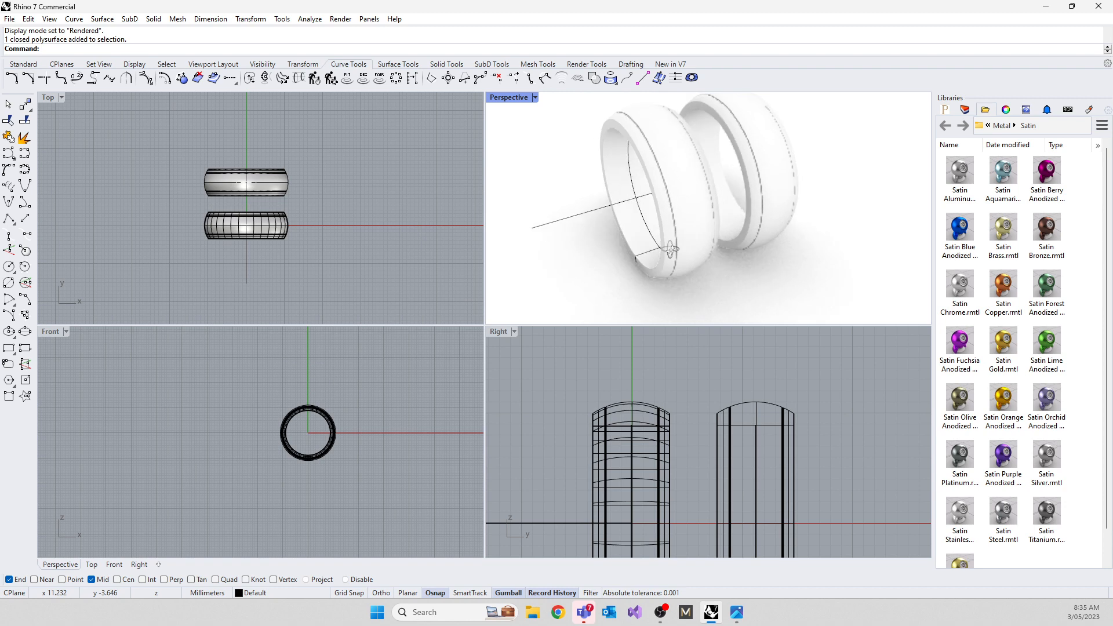
click(666, 251)
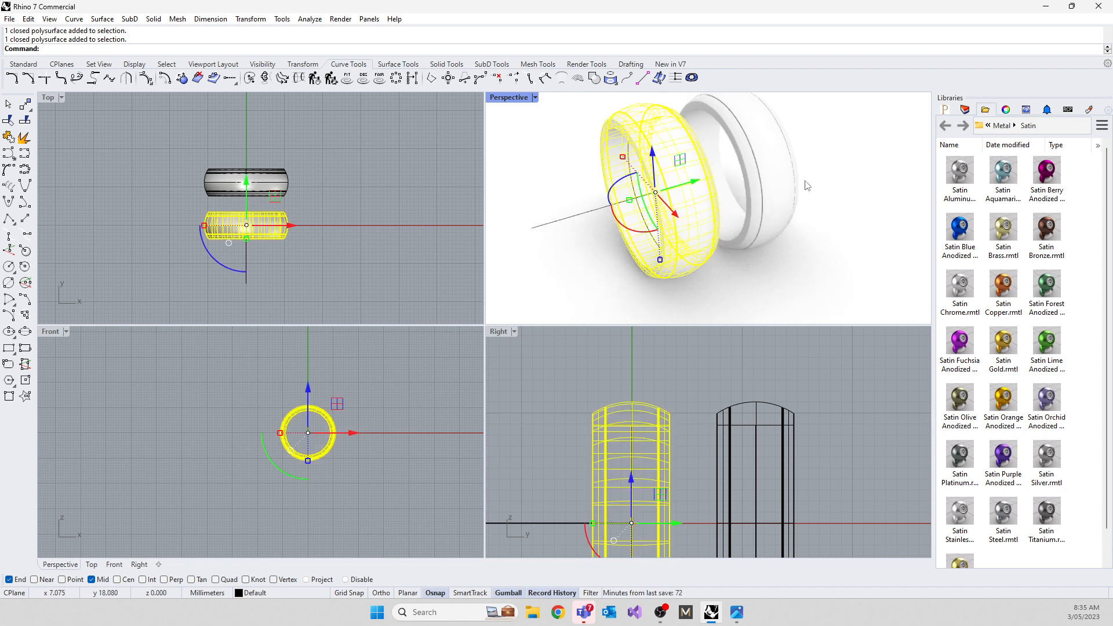
click(586, 287)
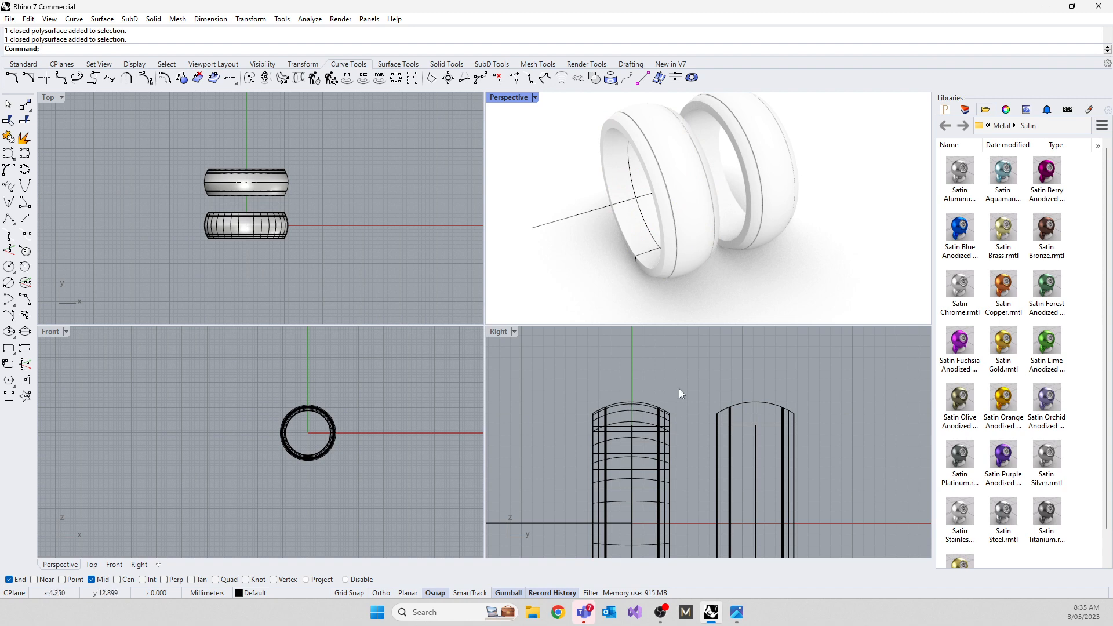
right_drag(686, 483, 726, 443)
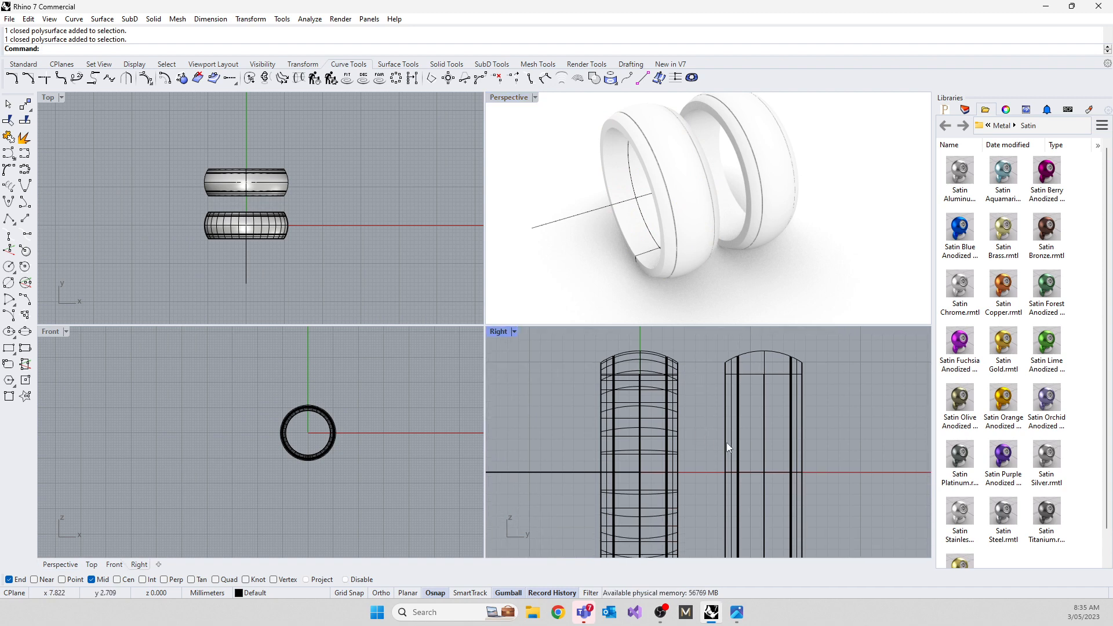
click(774, 164)
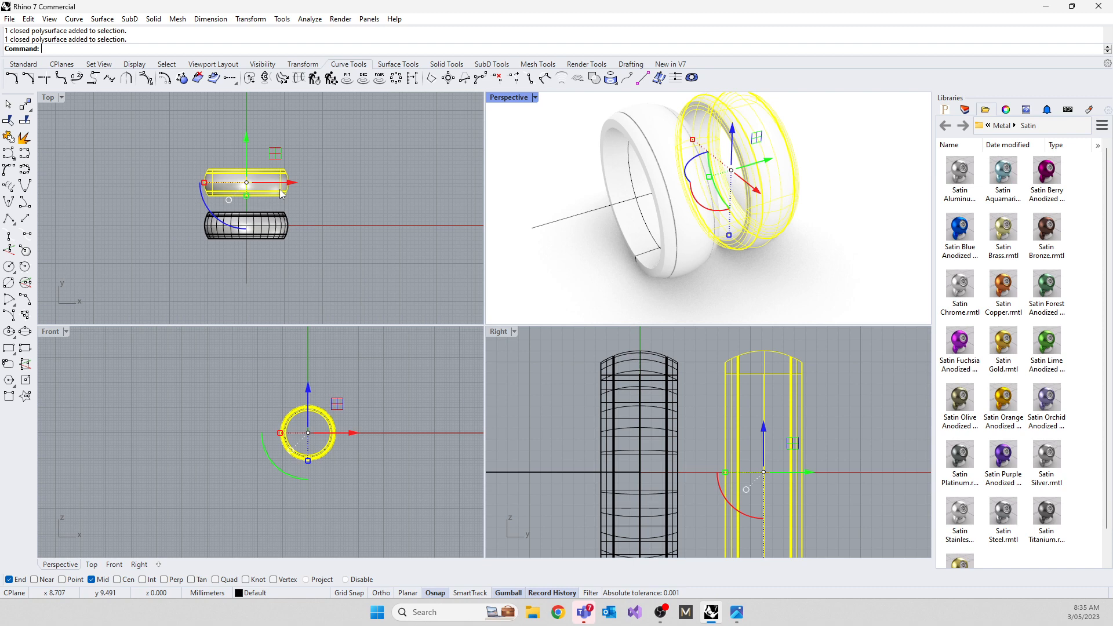
Step: Undo the one-rail sweep, the rail circle and the move of the revolved band
key(ctrl+z)
key(ctrl+z)
key(ctrl+z)
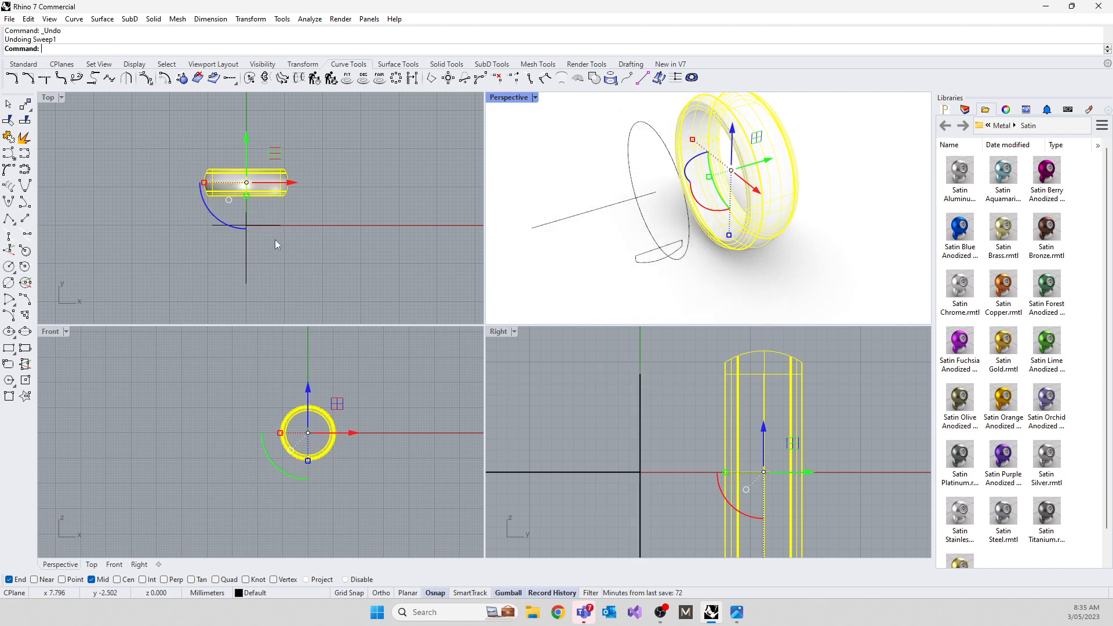
Step: Delete the revolve axis line and accept the break in the band's history
click(319, 361)
click(538, 472)
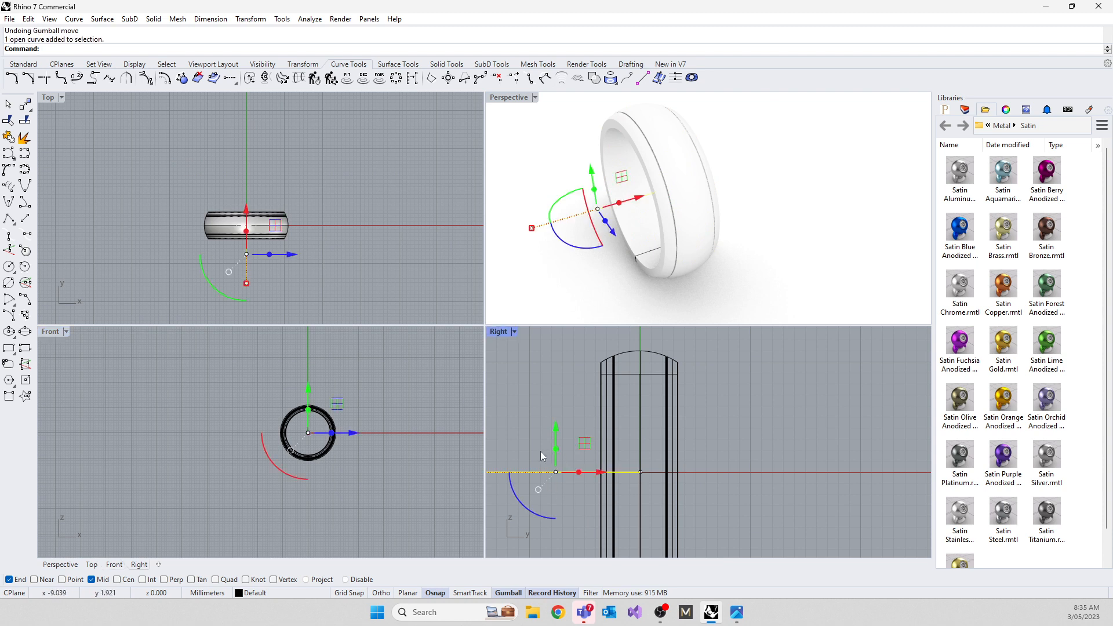
key(Delete)
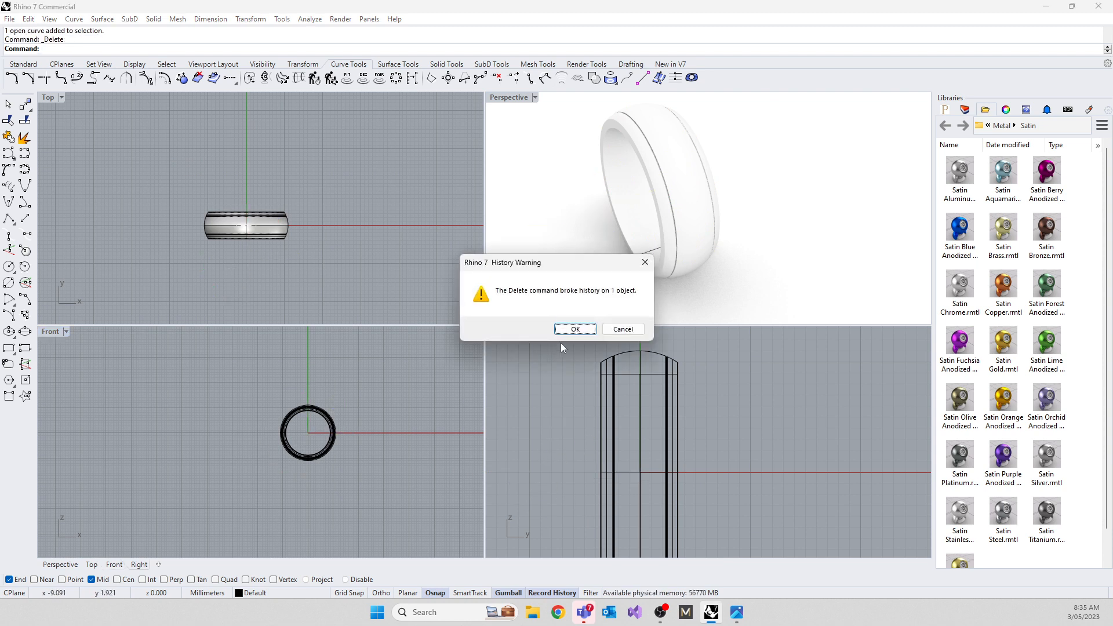
key(Return)
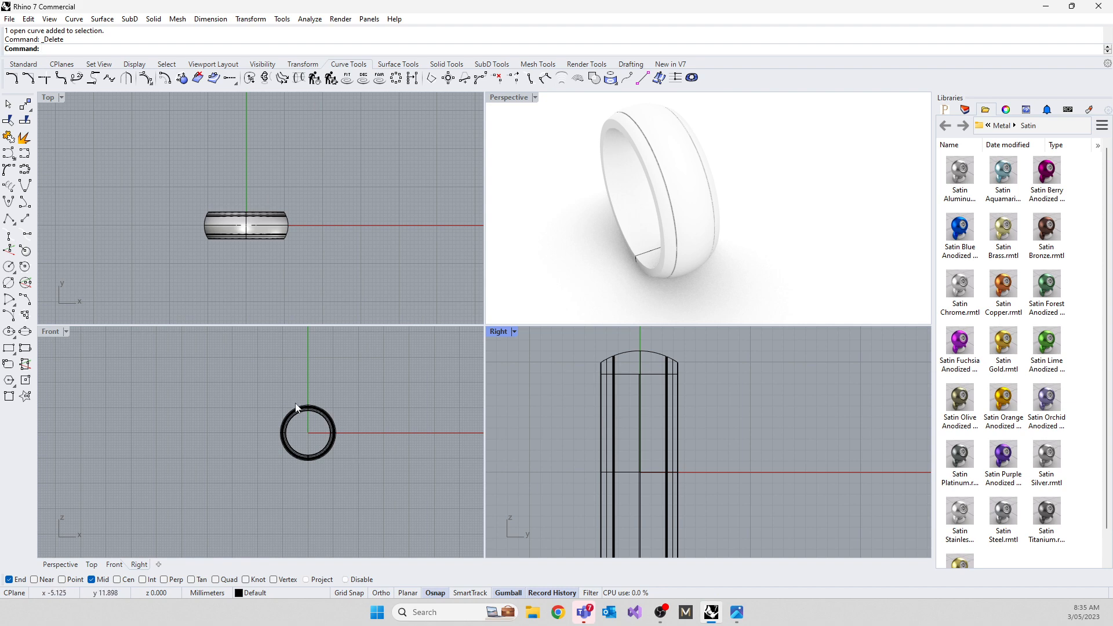
Step: Maximize the Front view and draw a tall, narrow rectangle just above the band, on the negative X side
scroll(297, 406, up, 5)
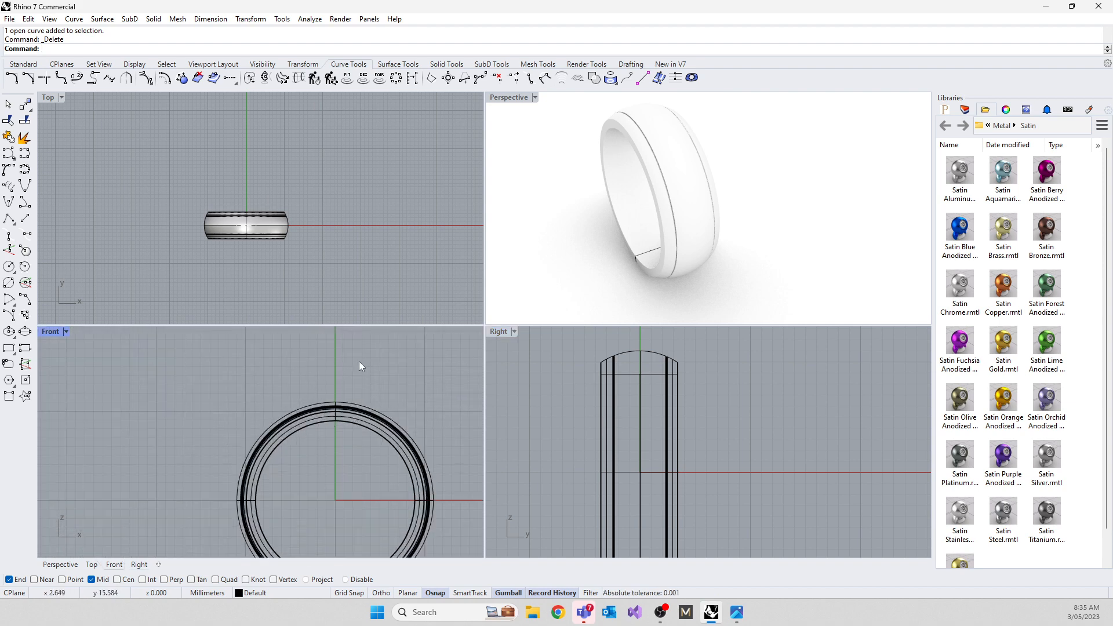
double_click(51, 331)
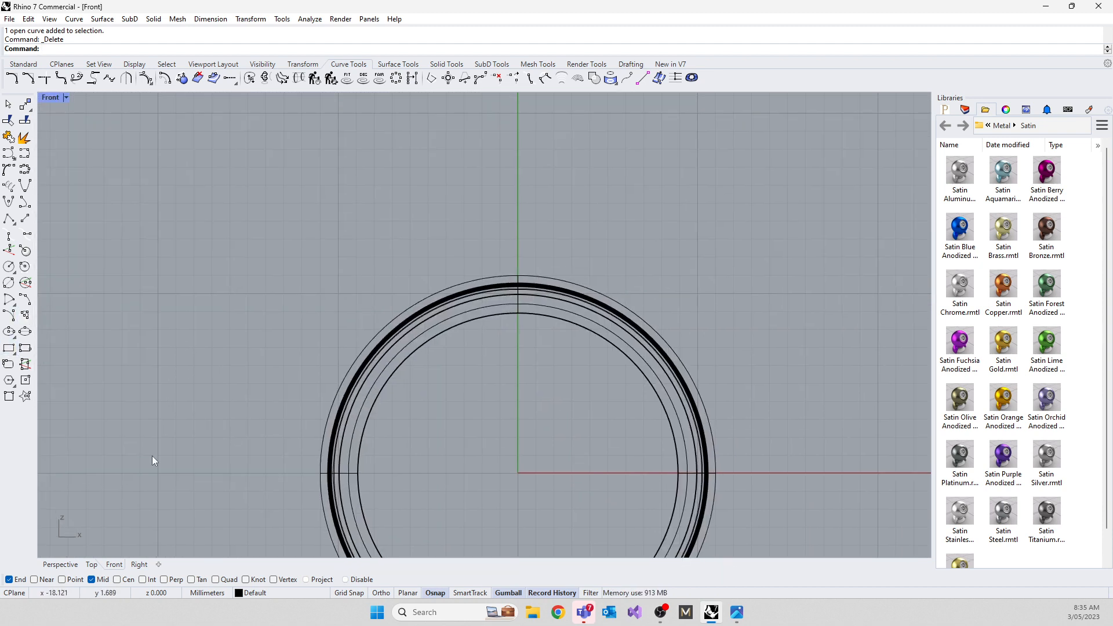
click(9, 348)
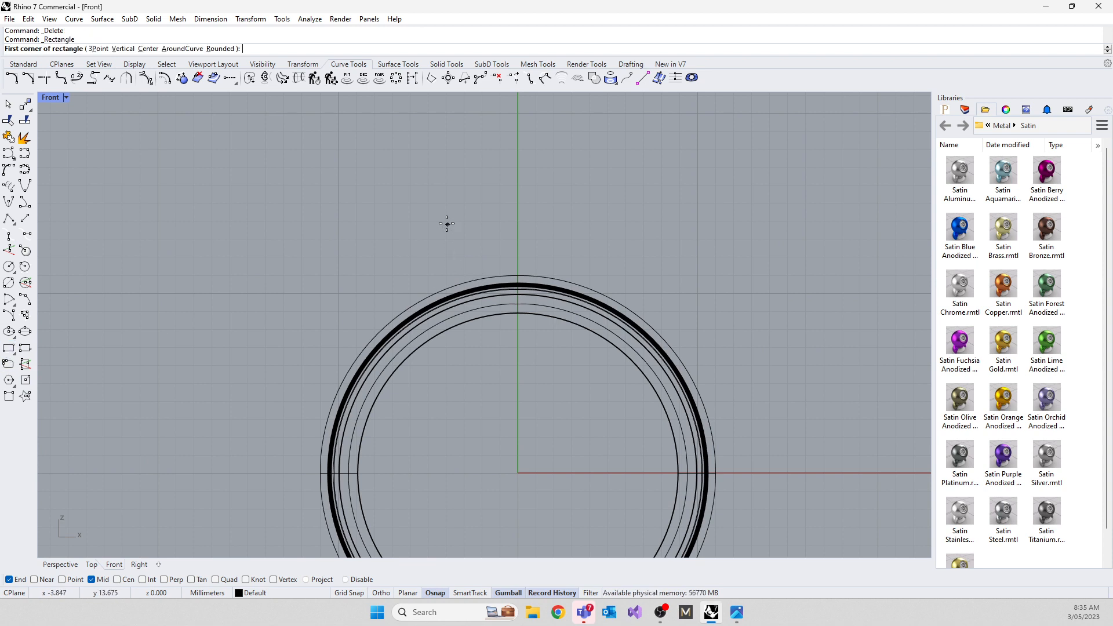
click(436, 202)
click(461, 278)
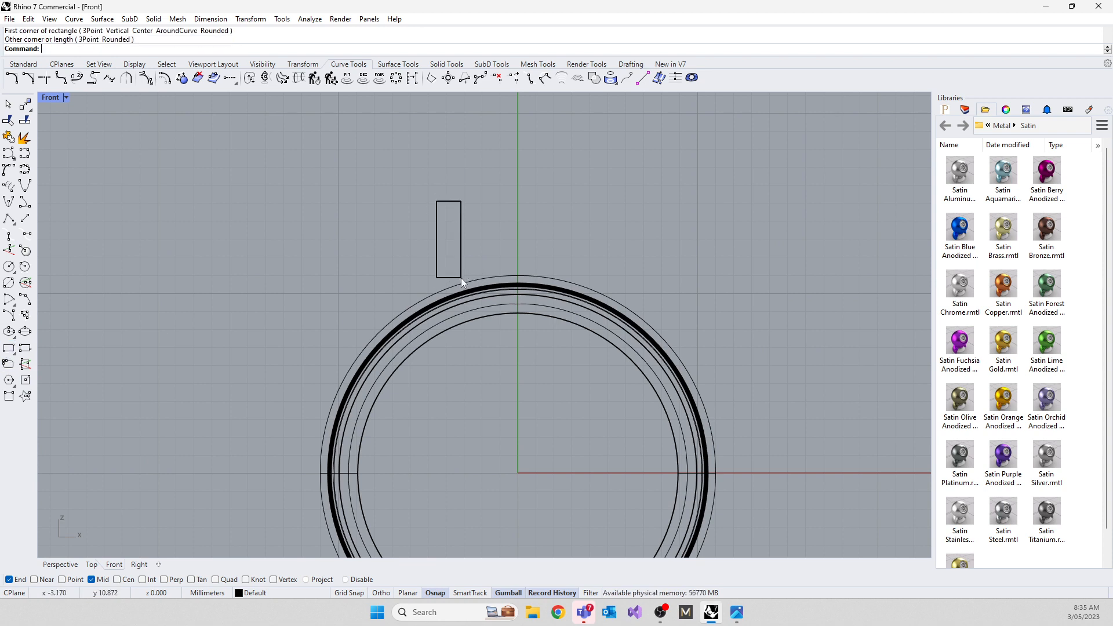
Step: Slant the rectangle by shifting its two lower corners toward the vertical axis, and lower the whole profile so its base cuts into the band
click(456, 279)
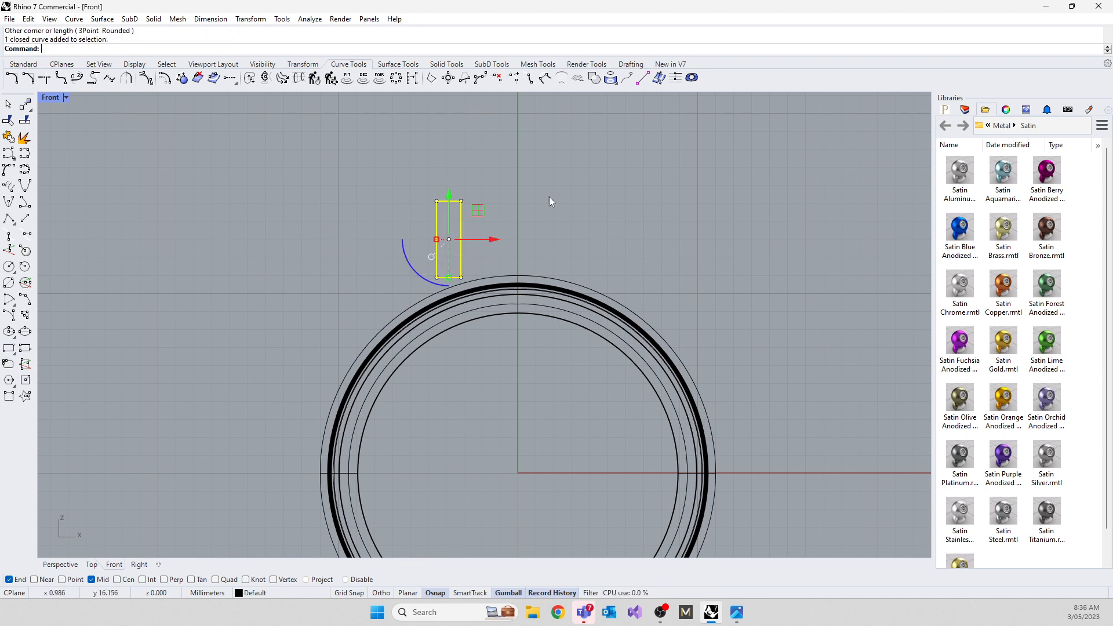
scroll(540, 291, up, 3)
drag(223, 235, 432, 260)
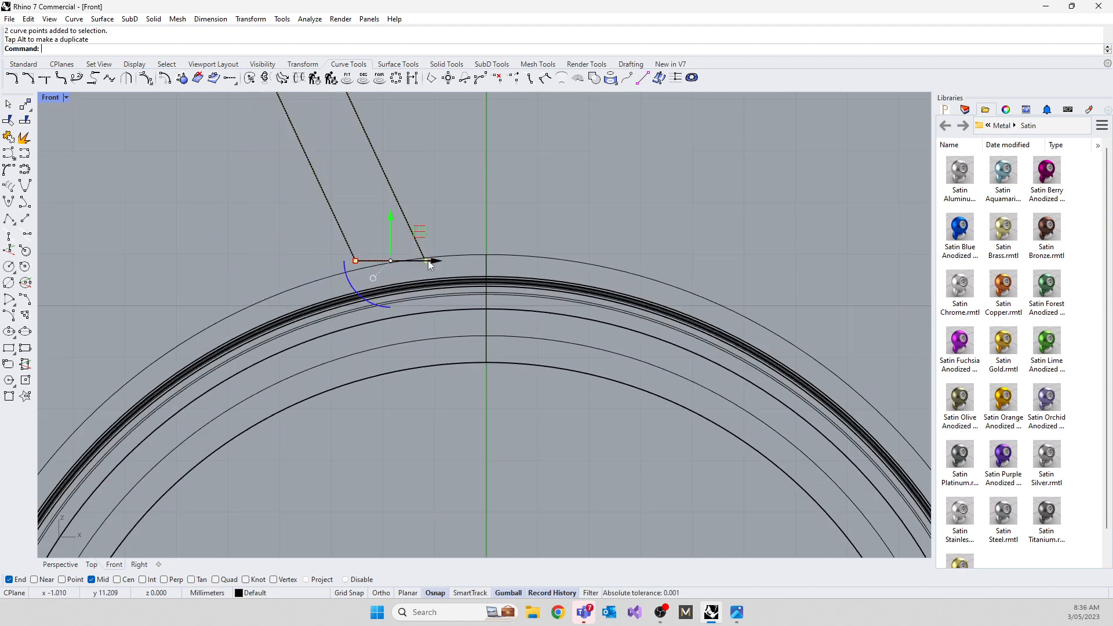
scroll(410, 291, down, 5)
scroll(412, 291, up, 4)
click(335, 244)
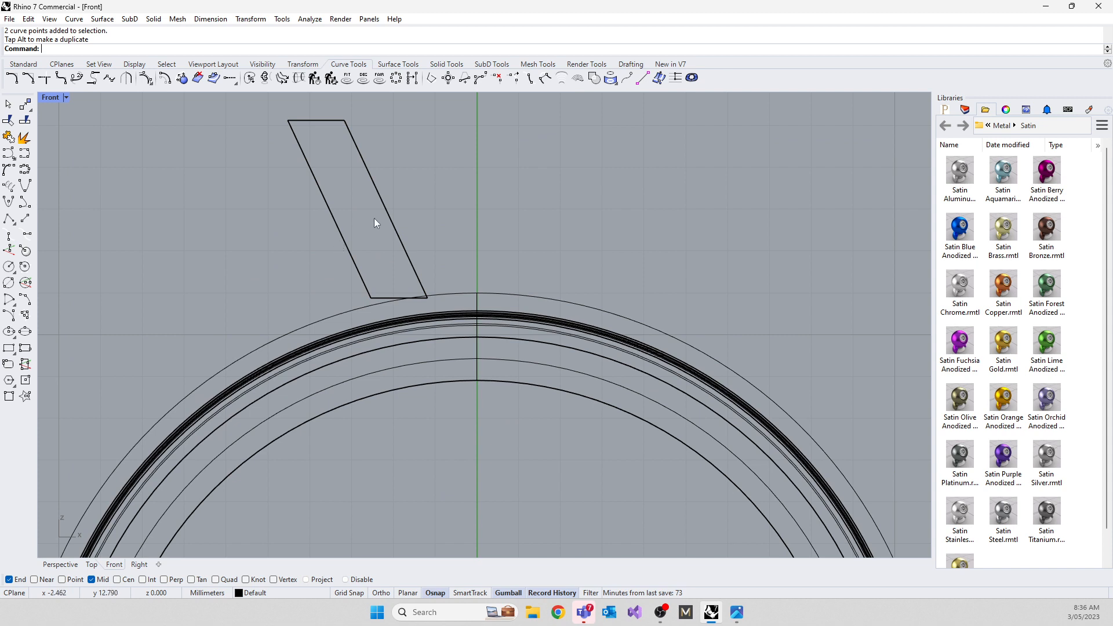
click(341, 232)
drag(386, 181, 389, 220)
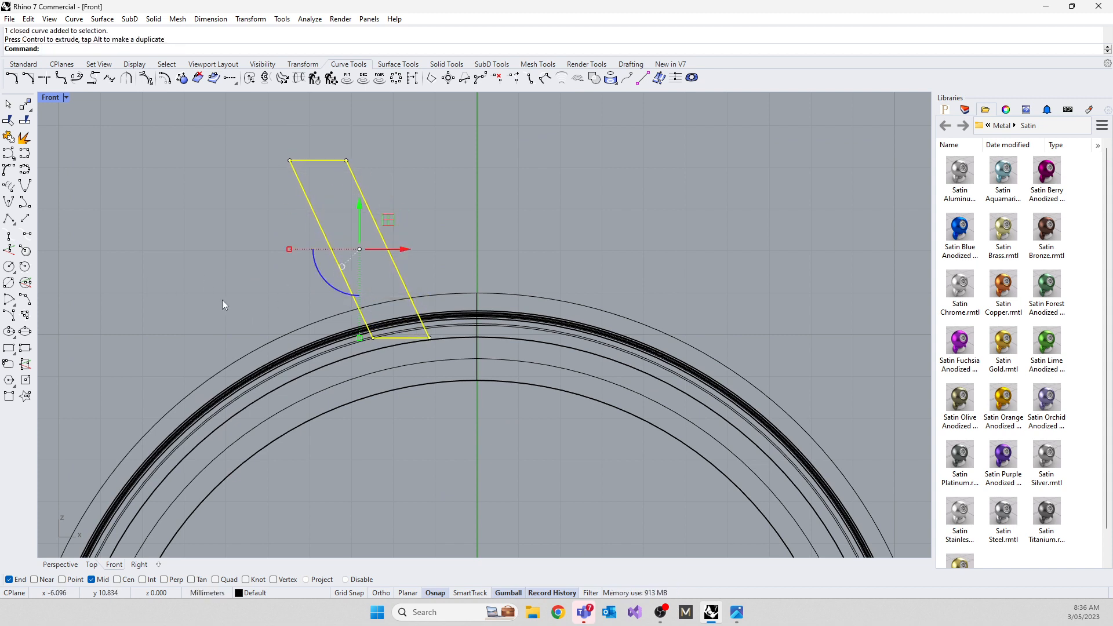
Step: Revolve the slanted profile a full 360 degrees about the vertical axis through the origin, and inspect the cup-shaped setting in the four-view layout
text(Revolve)
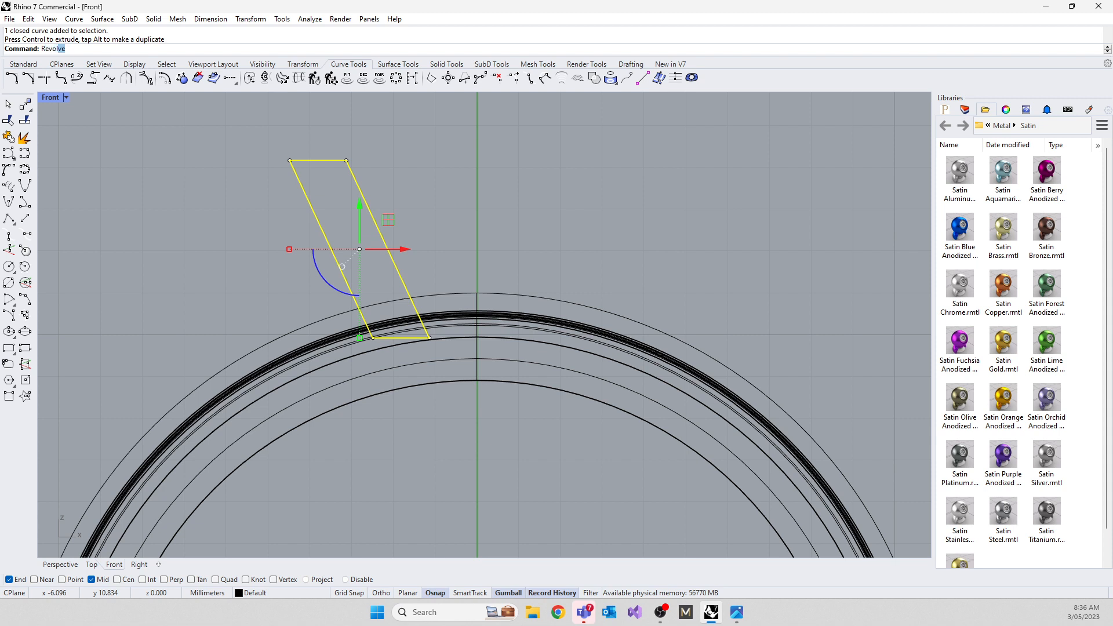
click(55, 60)
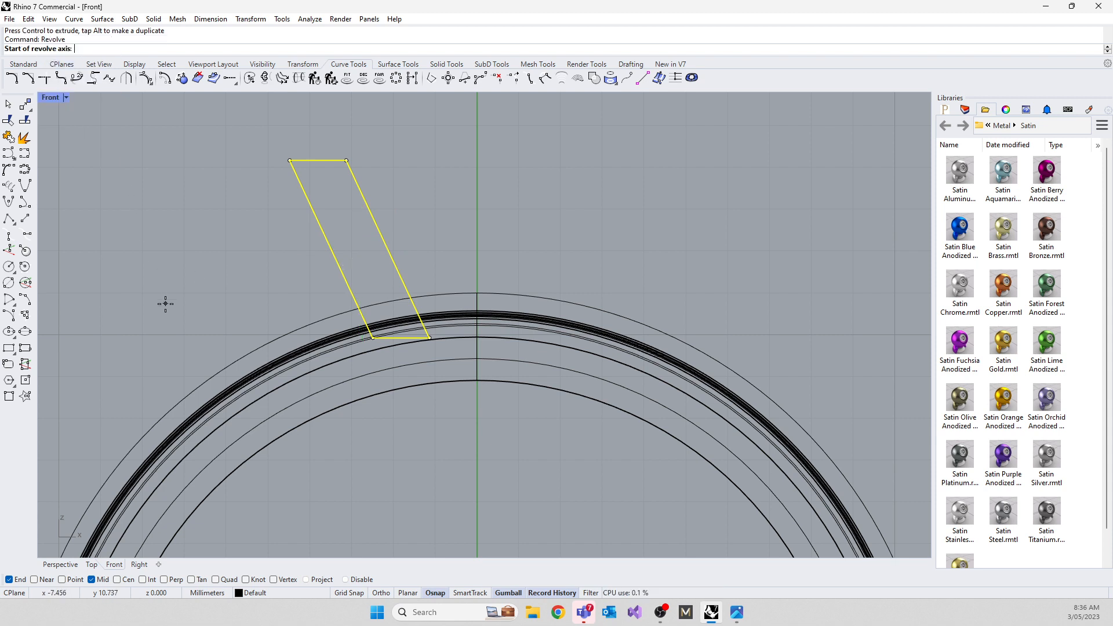
scroll(405, 241, down, 4)
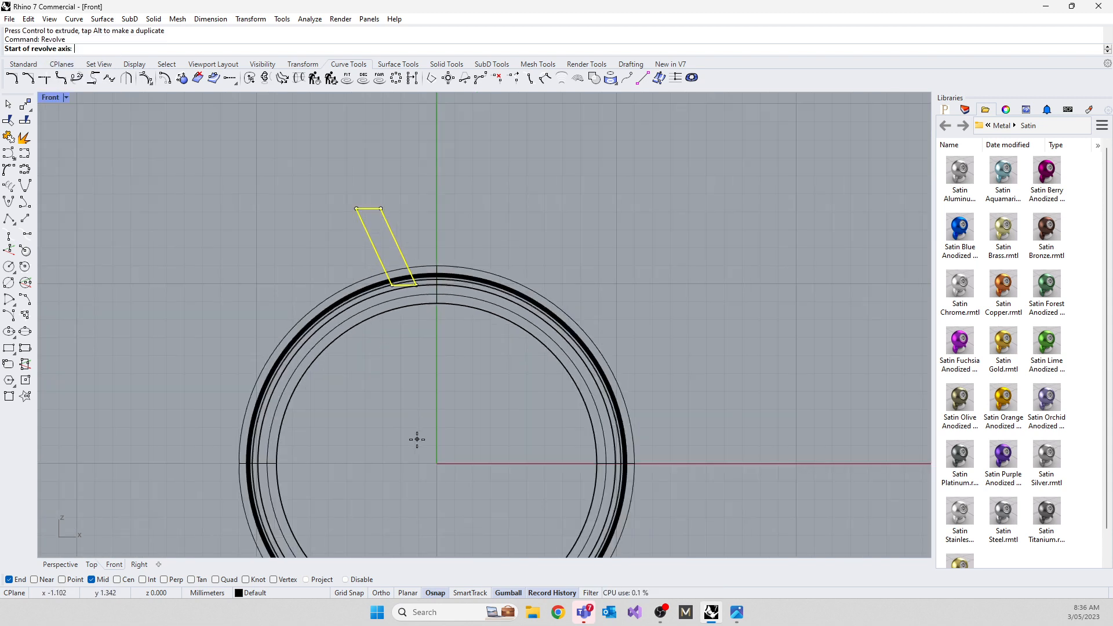
text(0)
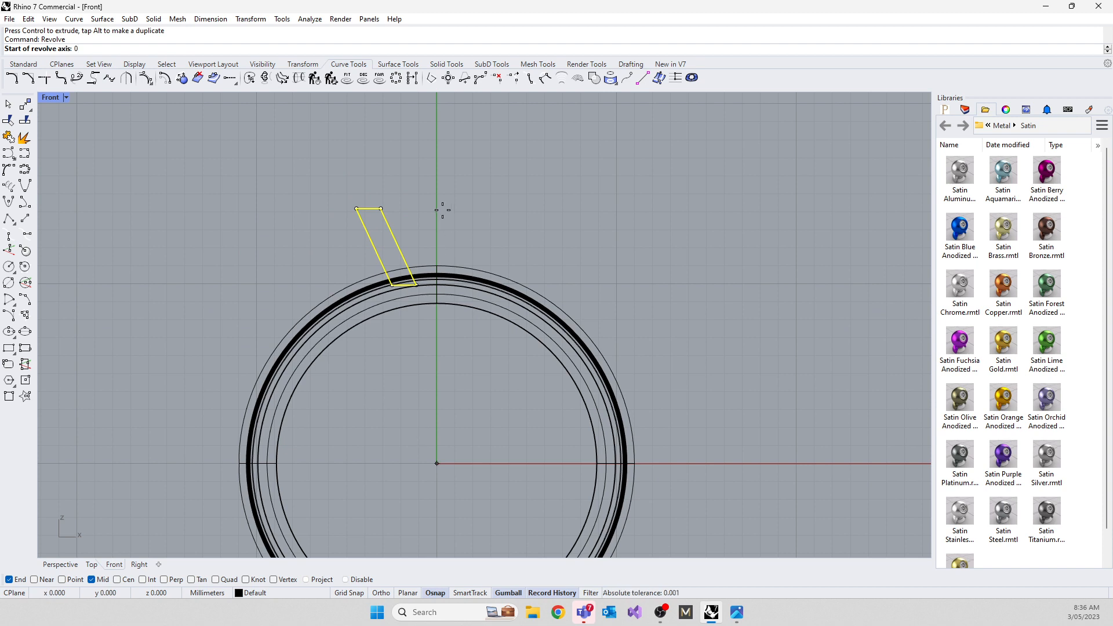
key(Return)
click(436, 157)
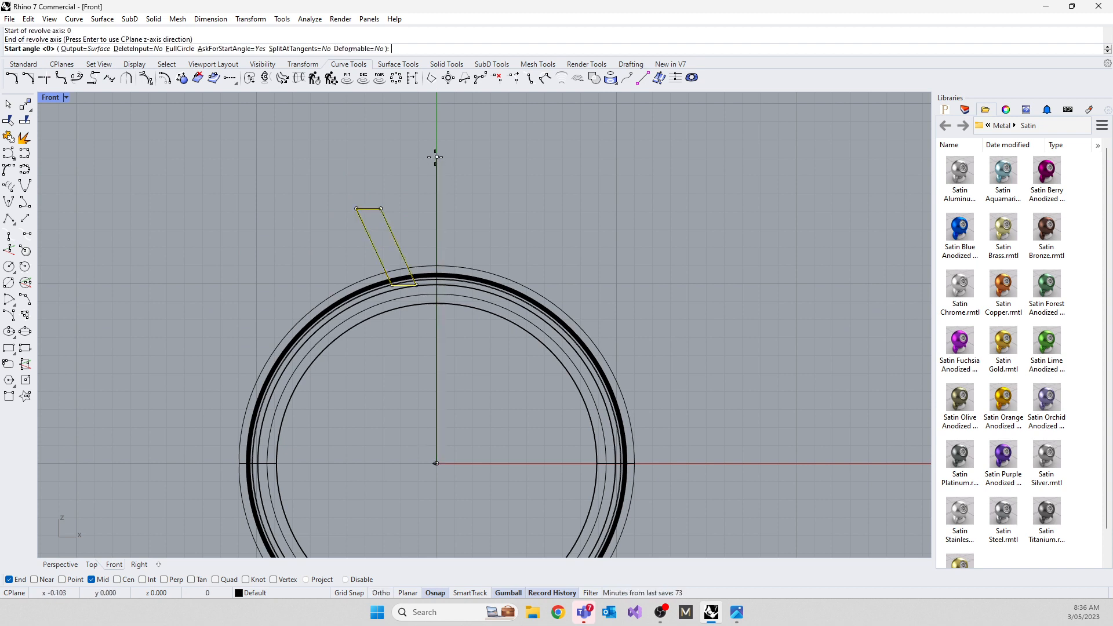
key(Return)
key(Return)
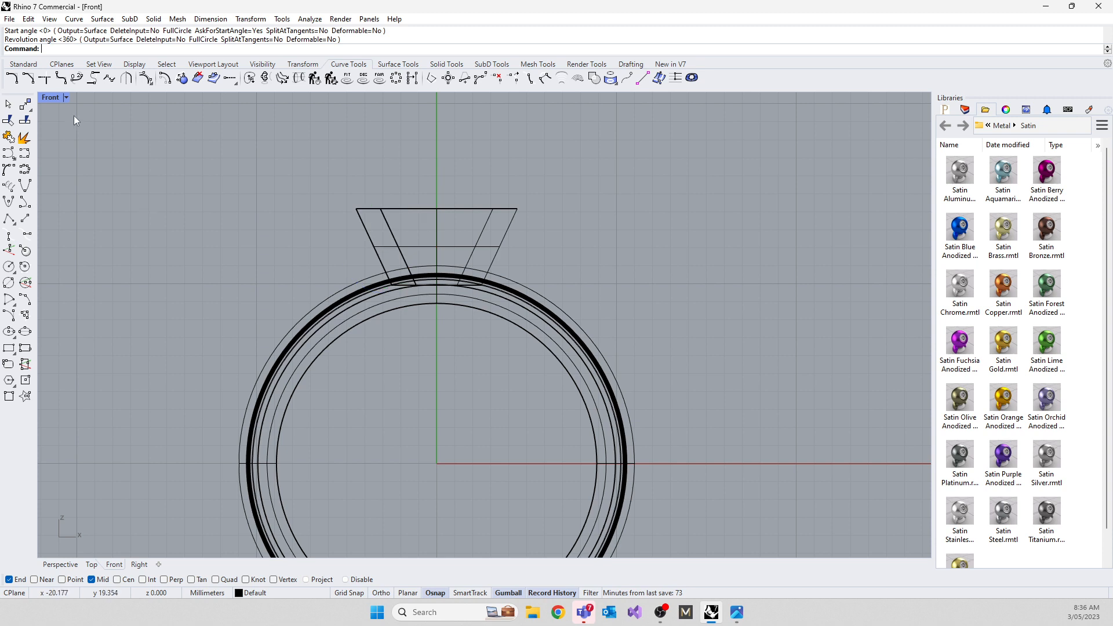
double_click(51, 98)
click(862, 241)
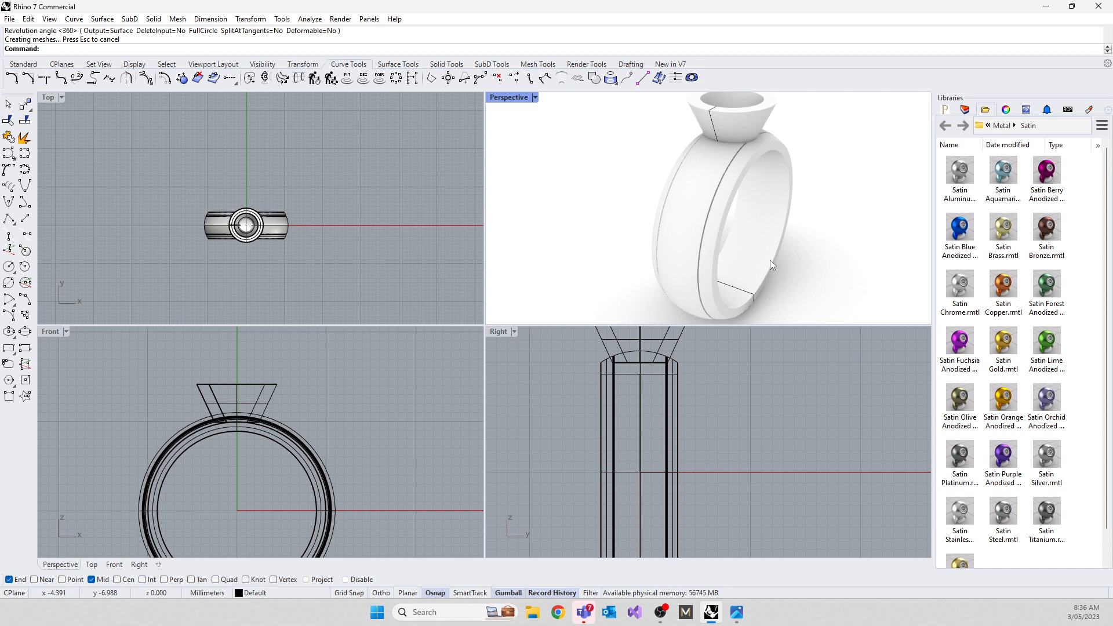
right_drag(715, 187, 686, 208)
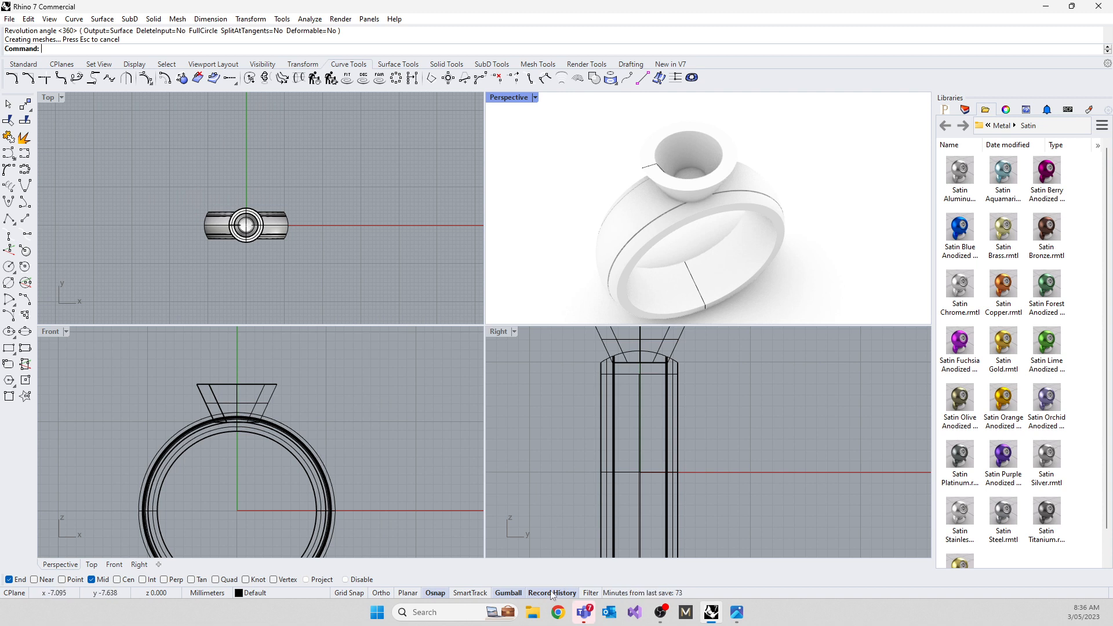
right_drag(644, 232, 633, 192)
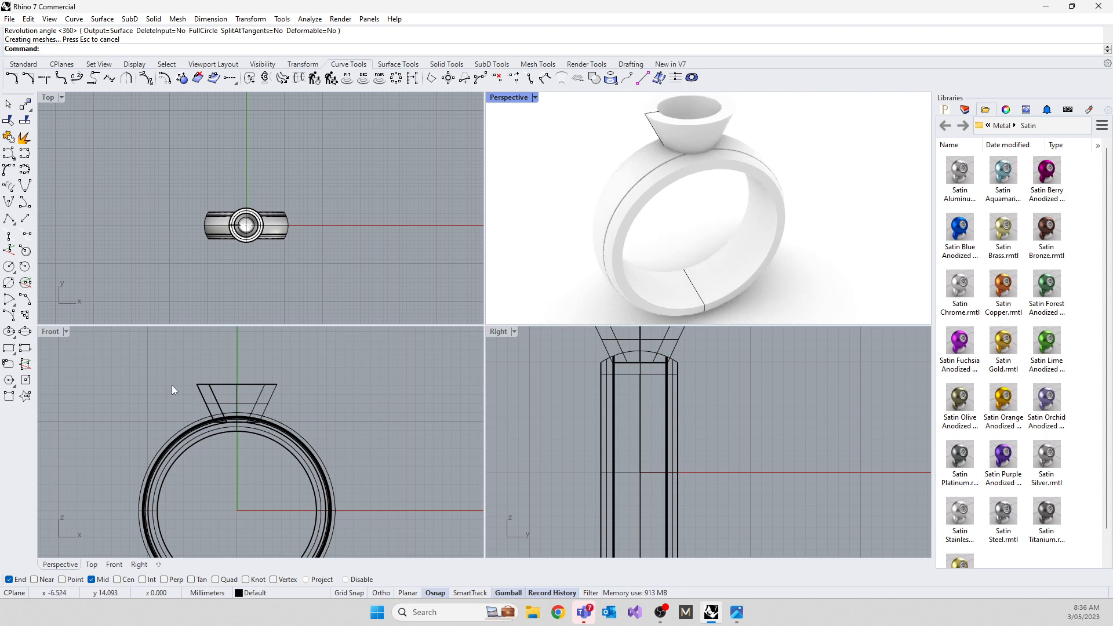
Step: Test the setting's history by moving its profile curve's inner upper corner toward the axis and back outward about 1.8 mm
scroll(172, 385, up, 3)
click(202, 391)
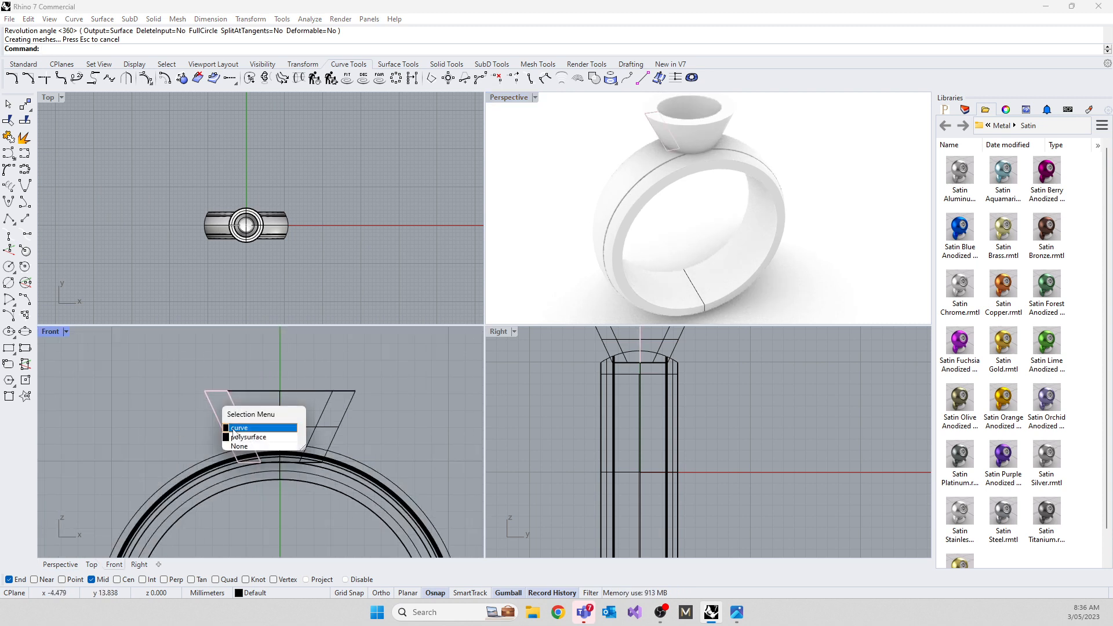
click(238, 428)
key(F10)
click(228, 391)
drag(229, 392, 261, 391)
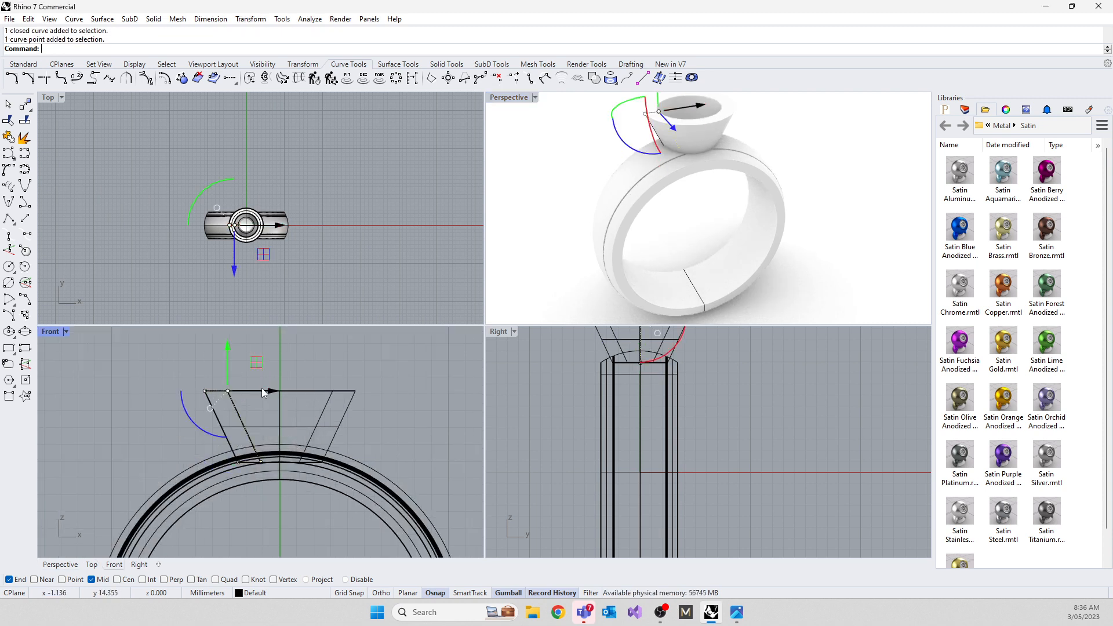
right_drag(662, 169, 667, 197)
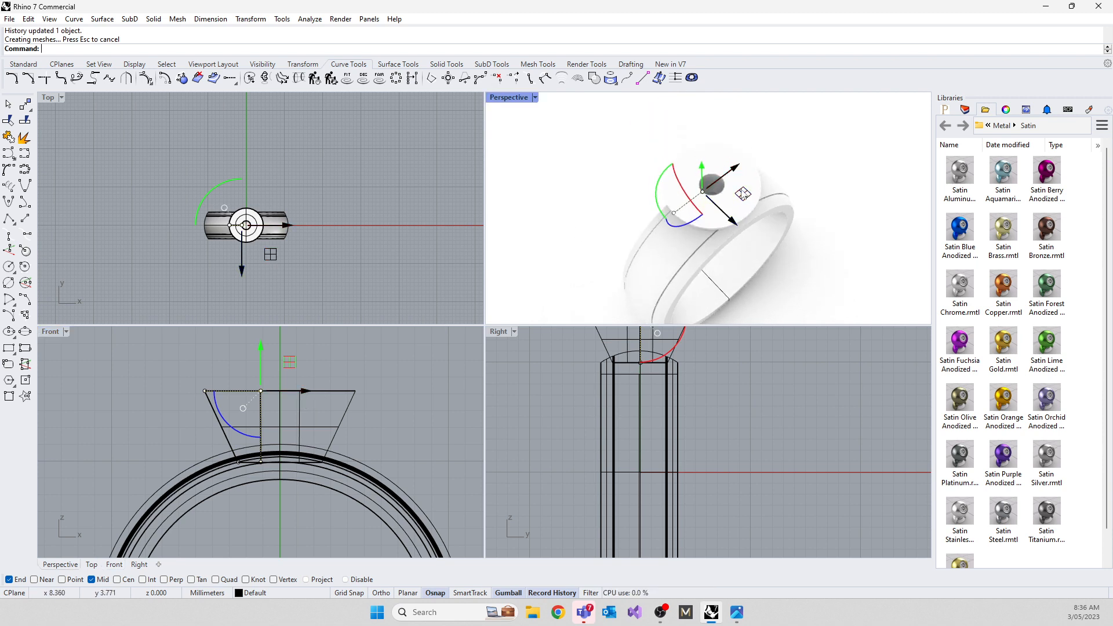
drag(300, 390, 270, 390)
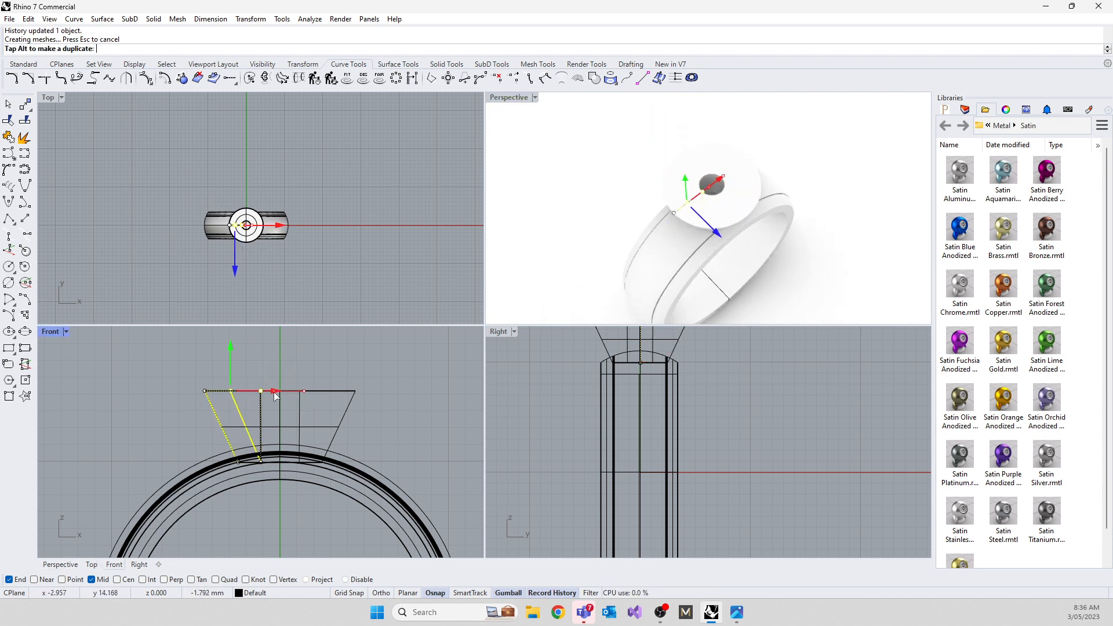
click(371, 386)
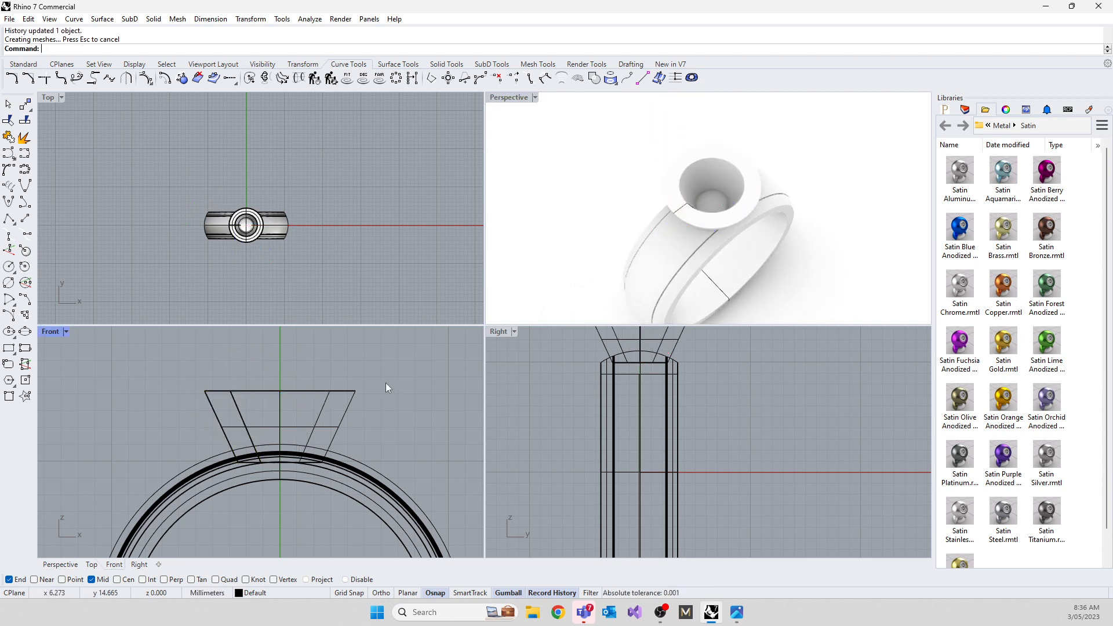